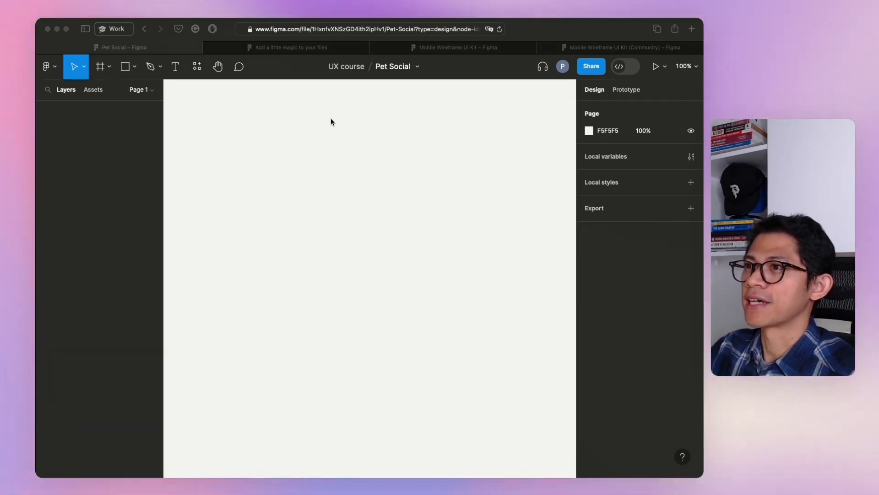
Draw a freehand frame about 252 × 452 on the empty canvas.
click(294, 82)
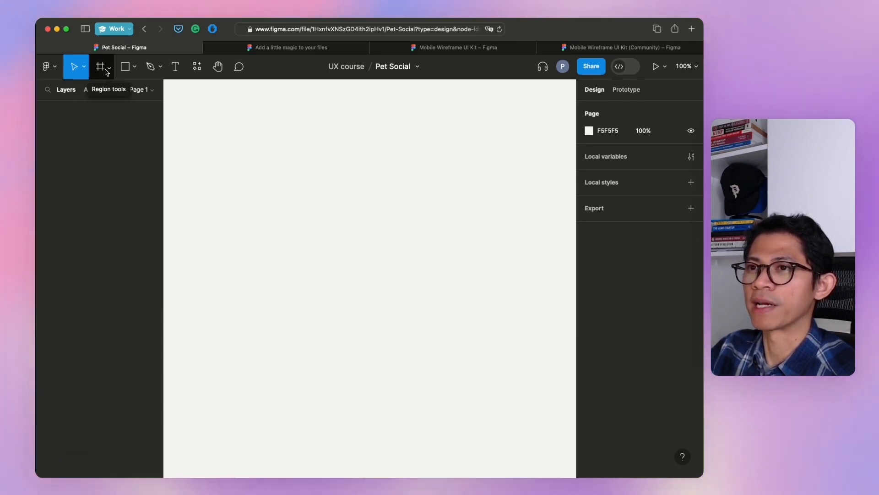
click(108, 67)
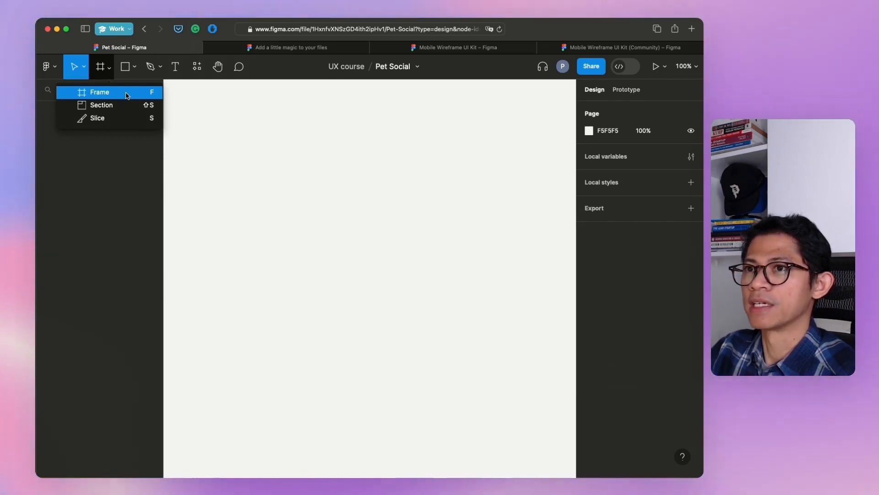
click(127, 95)
drag(198, 98, 333, 338)
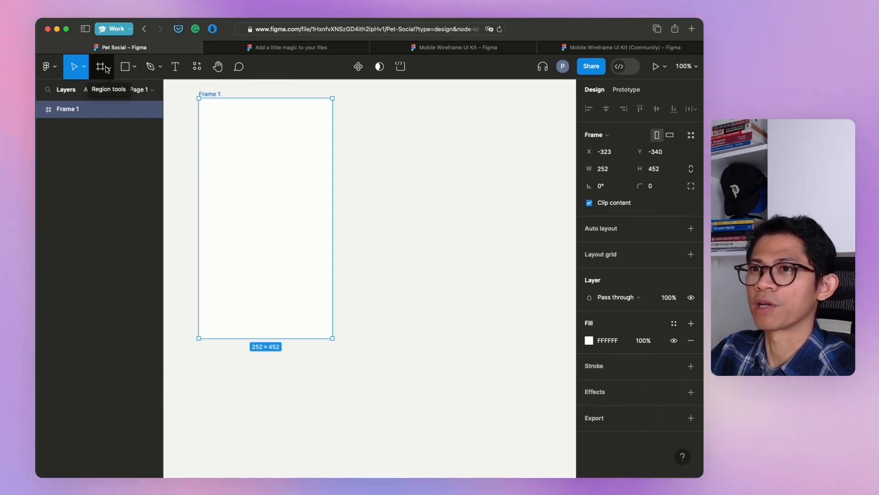
Add a phone frame to the canvas using the iPhone 8 Plus preset.
click(107, 68)
click(109, 92)
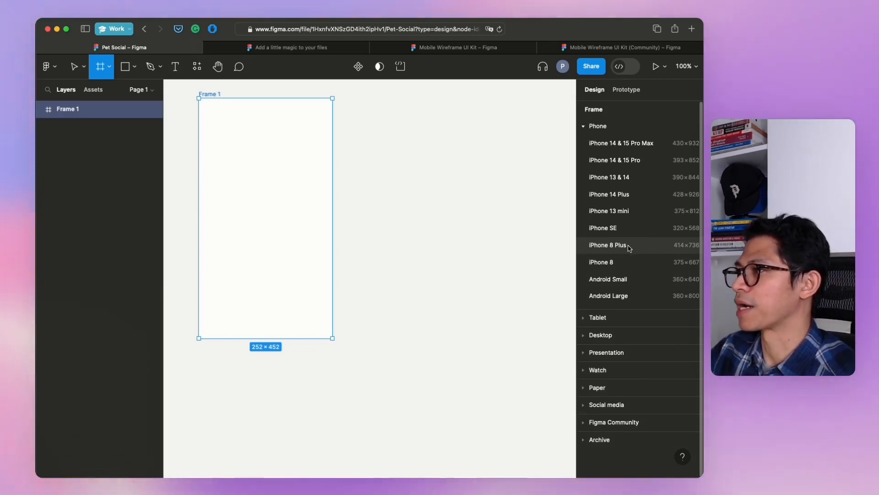
click(635, 246)
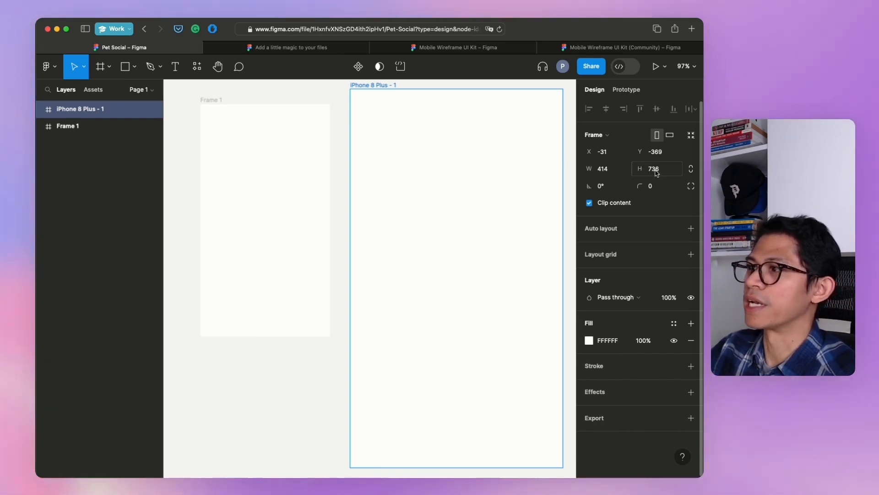
Delete the freehand frame and move the iPhone 8 Plus frame into its place.
click(233, 137)
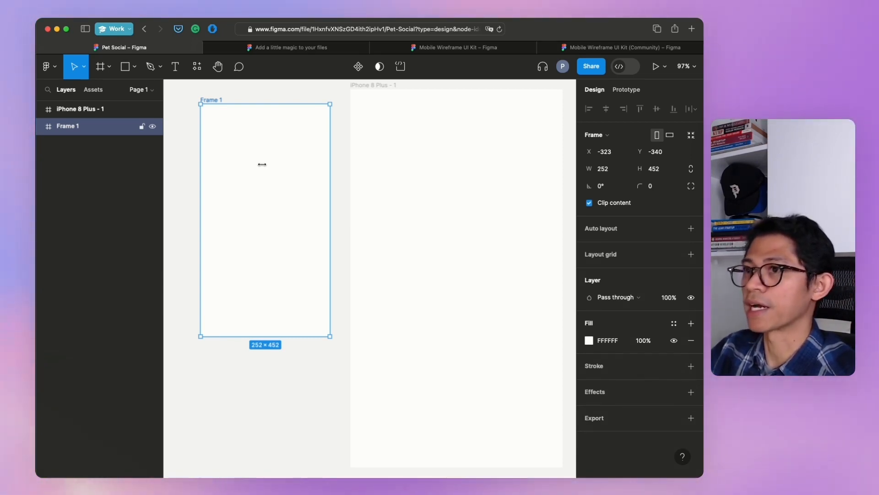
key(Delete)
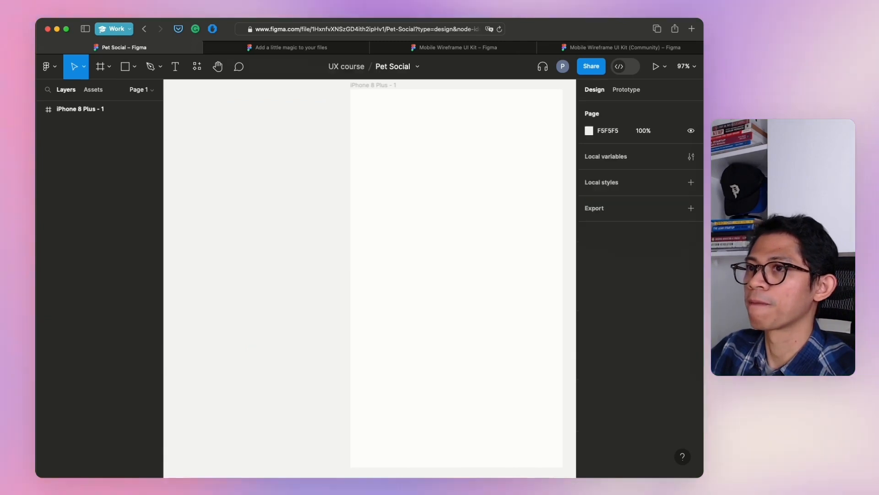
drag(424, 126, 272, 132)
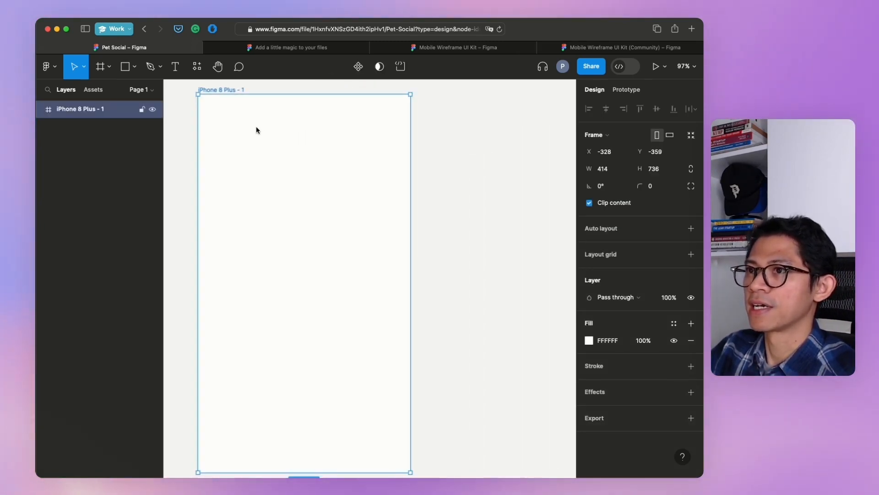
Rename the iPhone 8 Plus frame as "home".
double_click(229, 90)
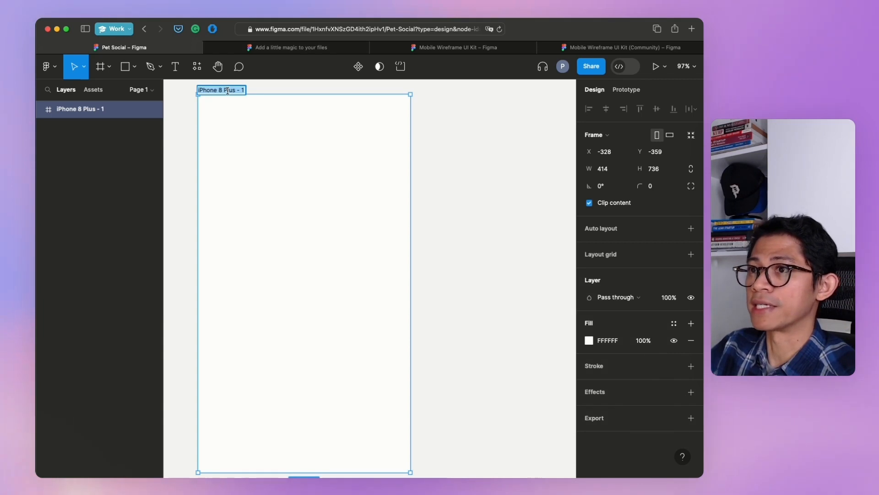
text(home)
key(Return)
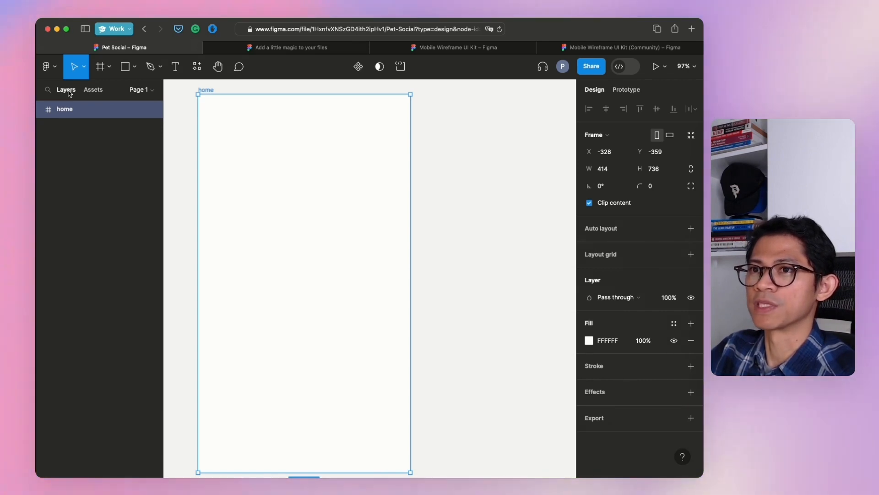
View the file's available assets and return to the layer list.
click(93, 90)
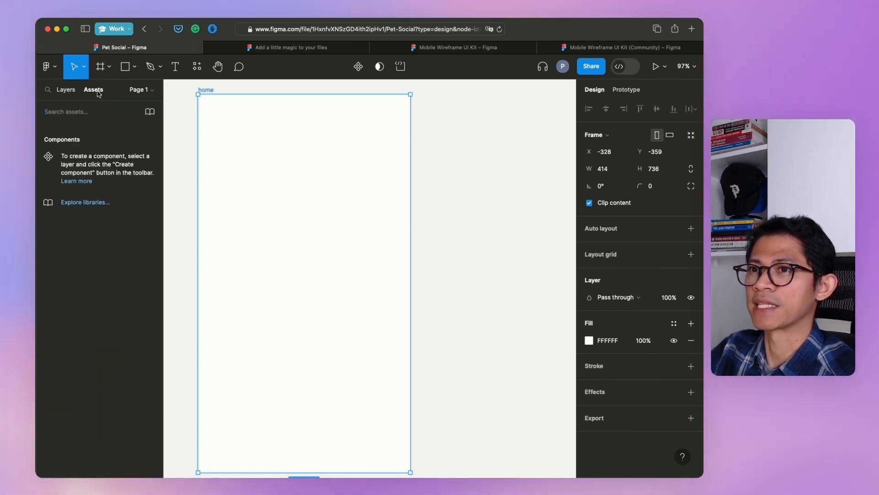
click(68, 90)
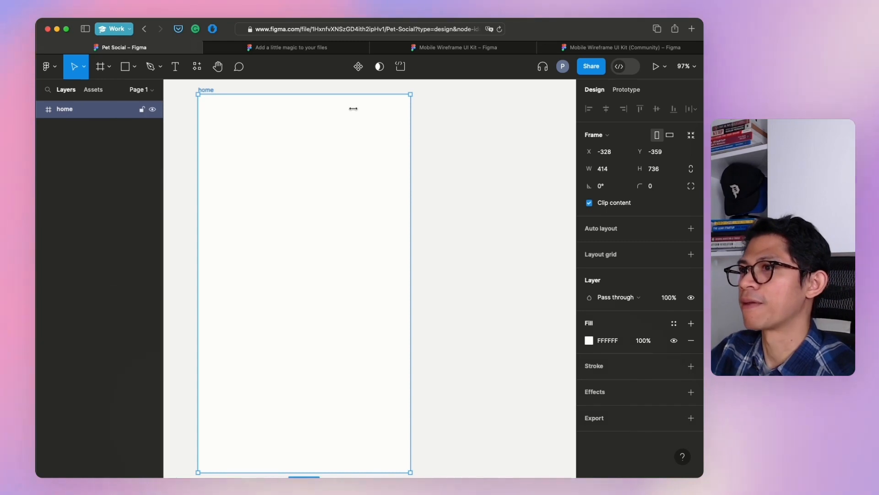
Zoom the canvas to 200% and fit the whole home frame back into view.
click(686, 66)
text(200)
key(Return)
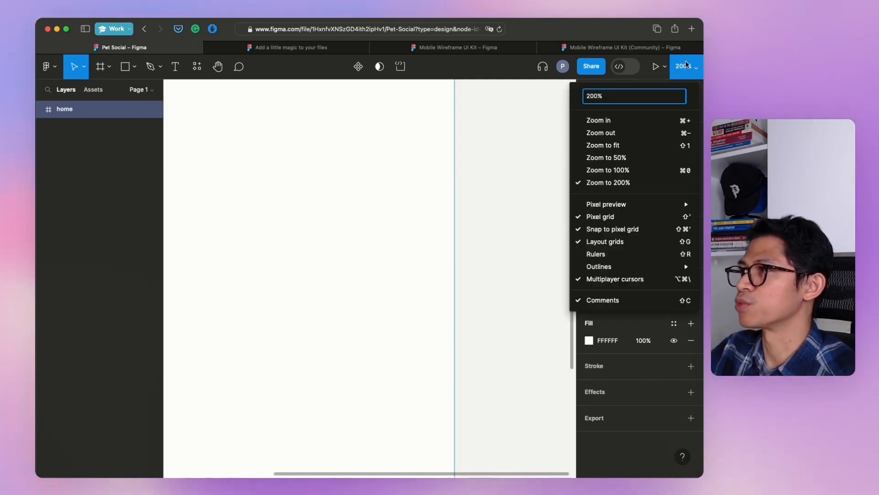
click(633, 144)
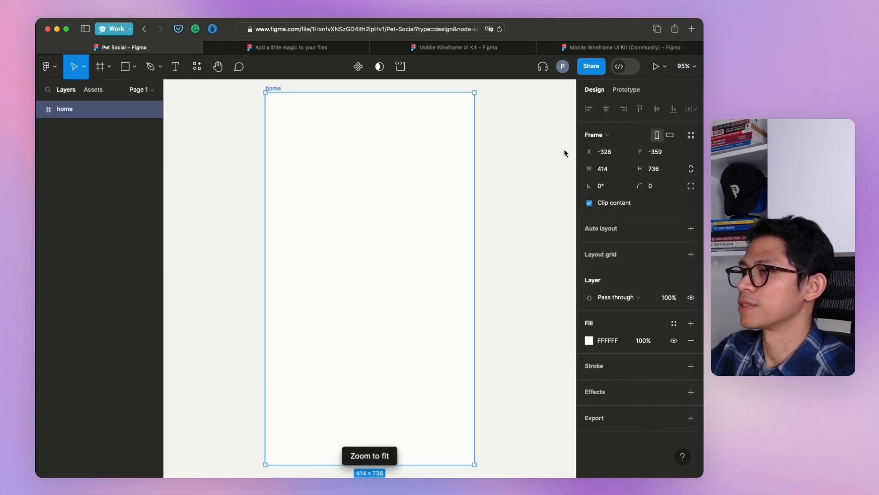
Set the canvas zoom to 90% and move the home frame left to about X -517, Y -369.
click(686, 66)
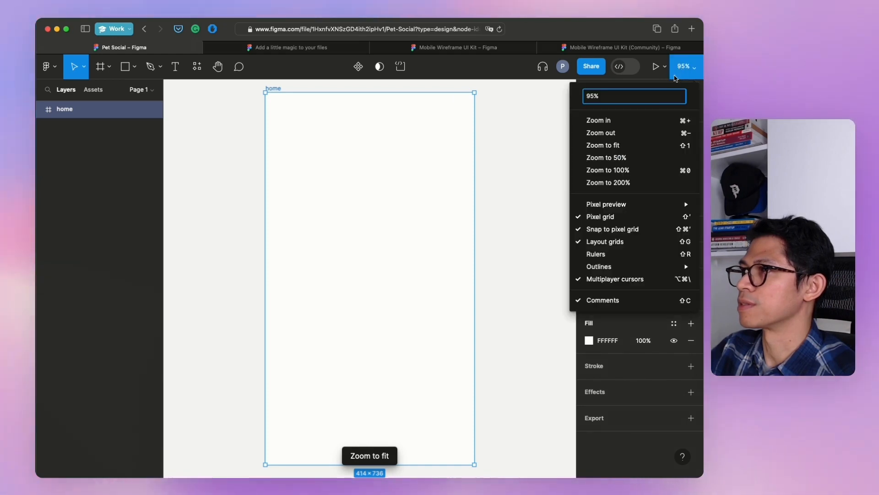
text(90)
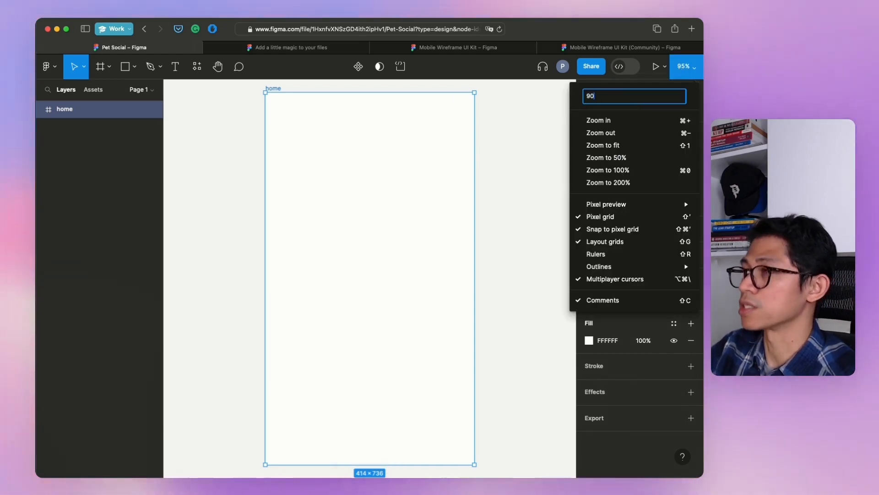
key(Return)
click(519, 183)
drag(376, 166, 289, 160)
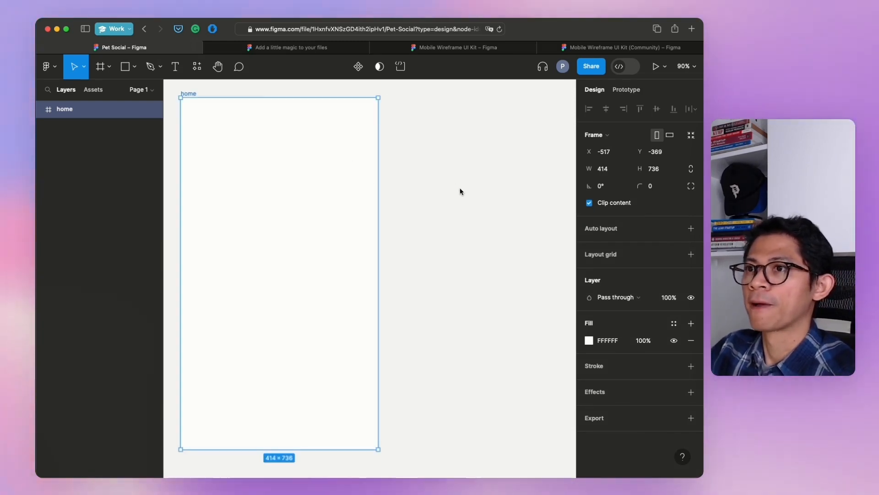
click(460, 191)
click(344, 162)
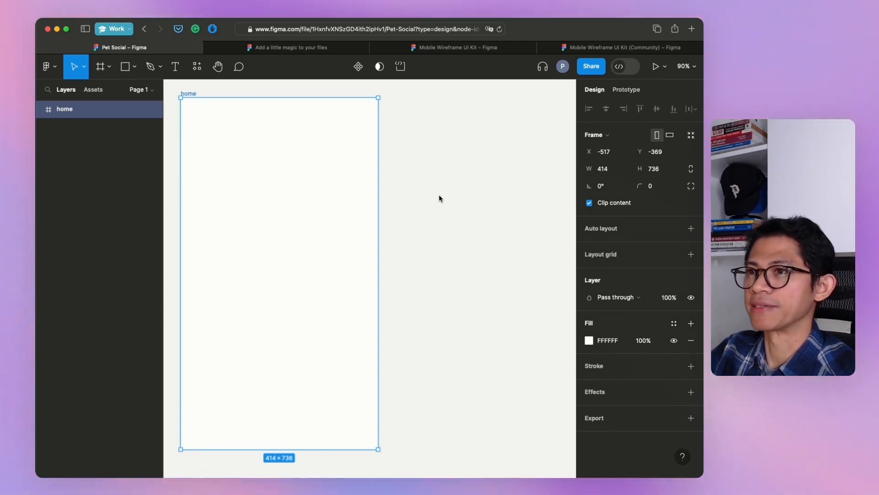
click(441, 199)
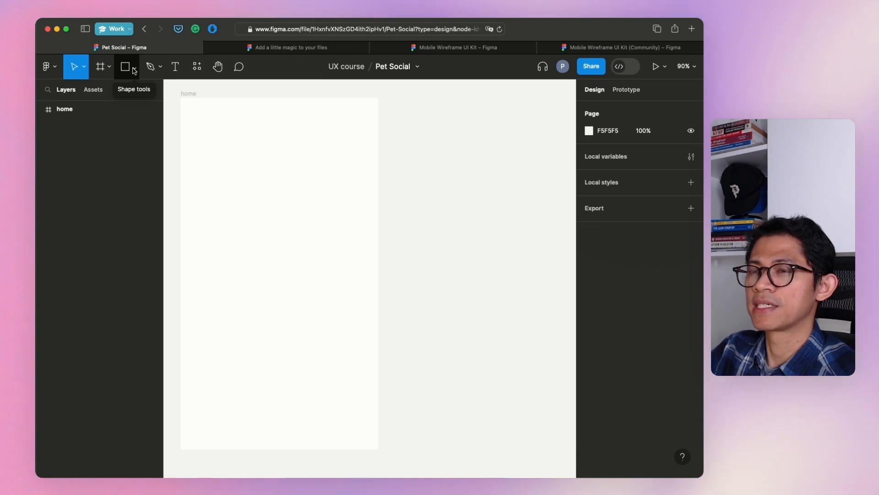
Draw a rectangle about 376 × 200 across the upper part of the home frame, at about X 21, Y 76.
click(134, 70)
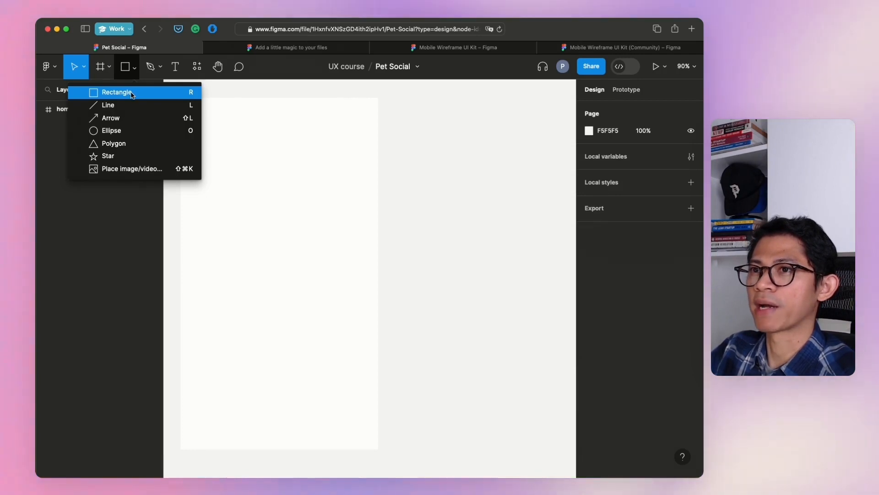
click(134, 93)
mouse_move(191, 134)
mouse_down()
mouse_move(297, 167)
mouse_move(363, 174)
mouse_move(371, 230)
mouse_up()
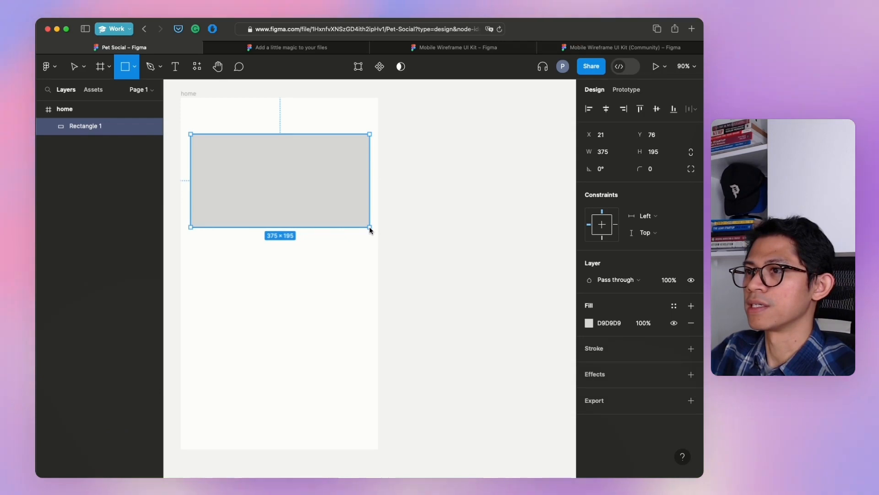
drag(371, 230, 371, 232)
click(411, 223)
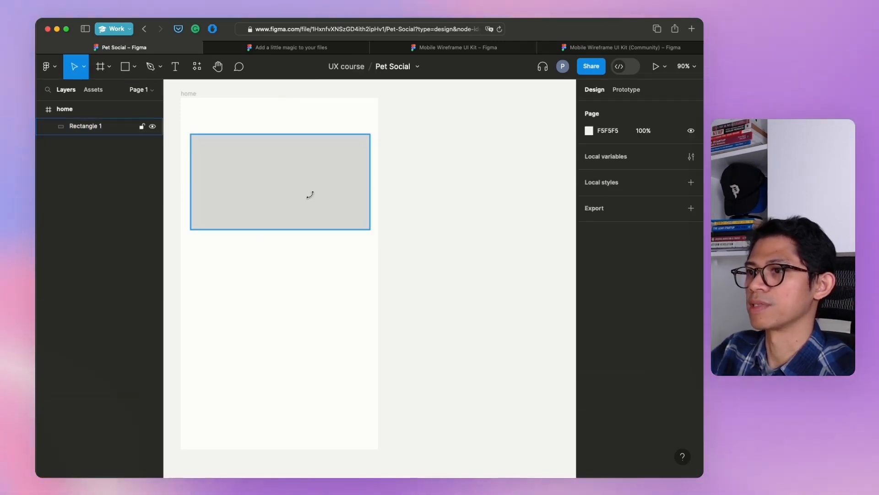
Resize the rectangle in the home frame to a width of 375 and a height of 225.
click(289, 232)
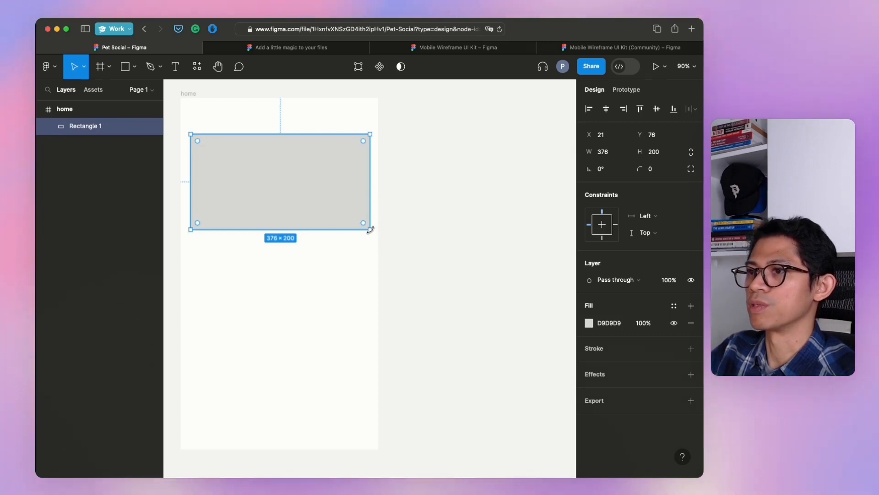
drag(370, 229, 369, 242)
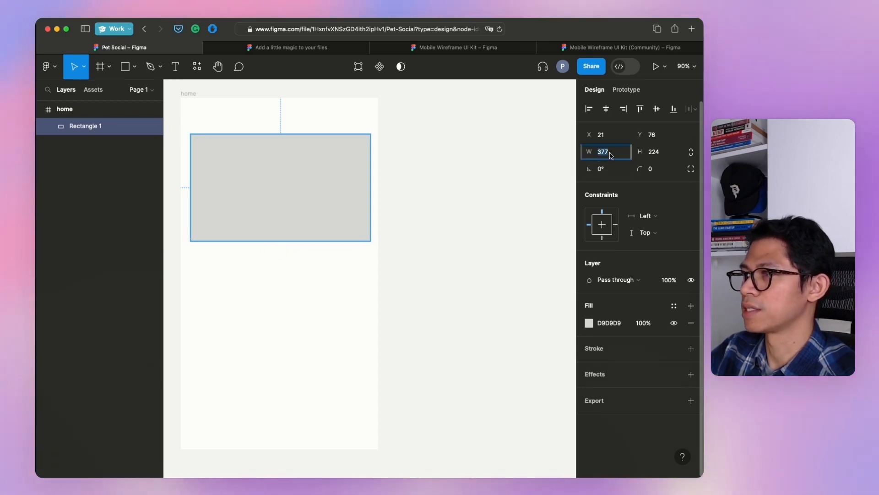
text(375)
key(Tab)
text(2)
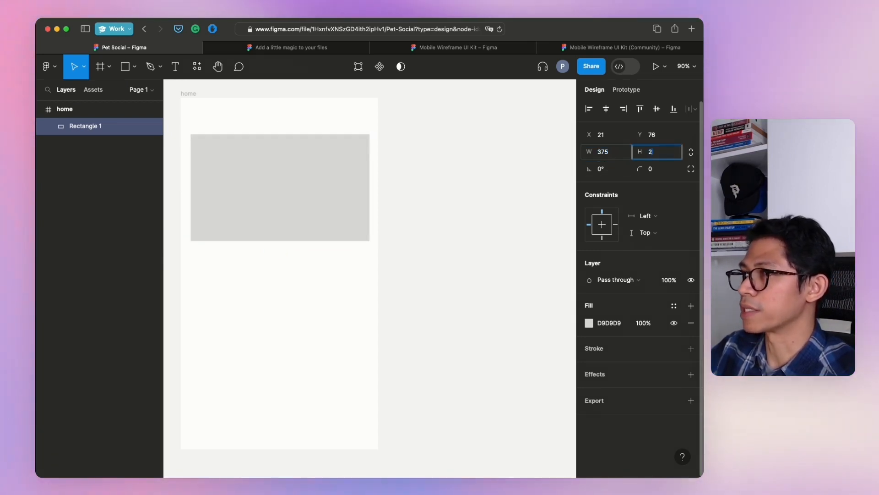
text(25)
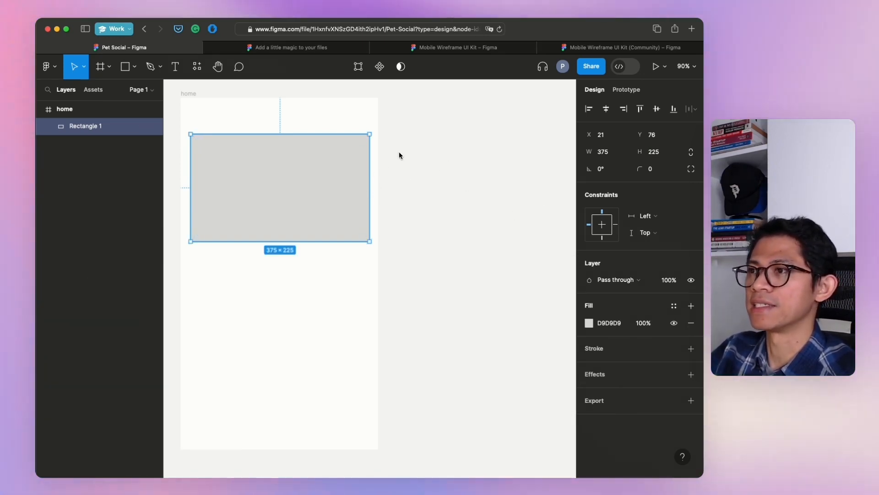
click(466, 123)
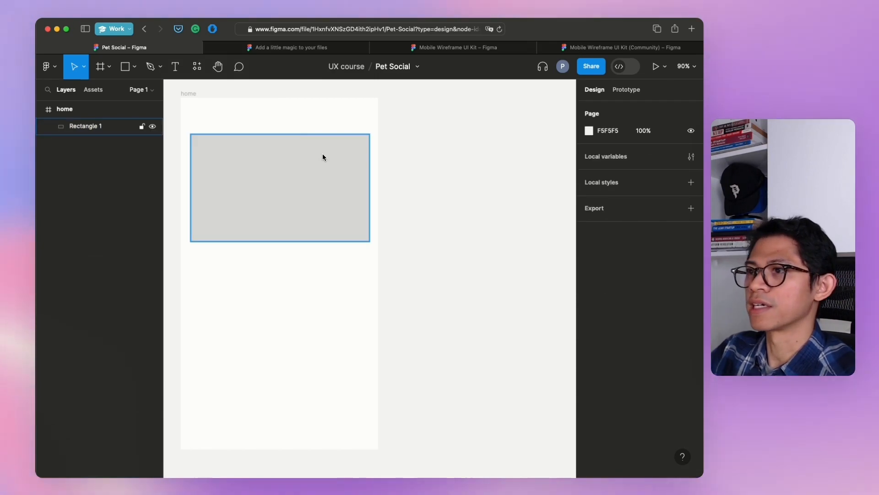
Add a black (000000) inside stroke of weight 1 to the rectangle.
click(245, 171)
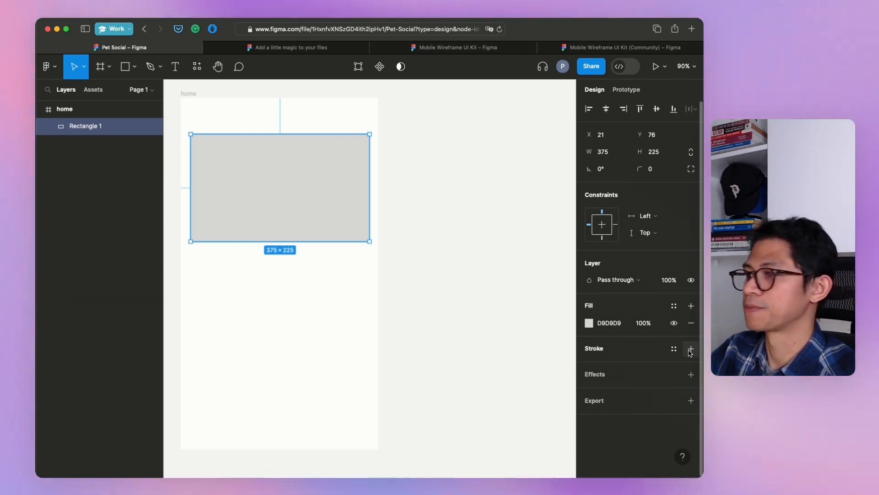
click(691, 349)
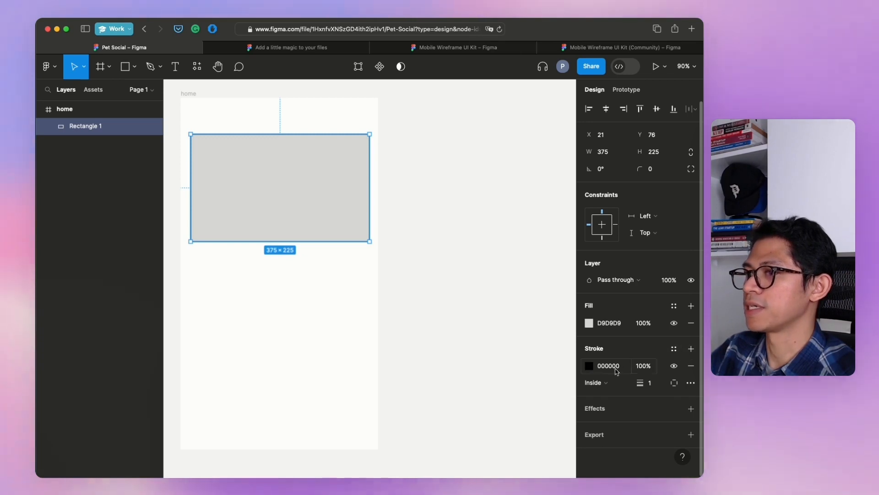
click(435, 155)
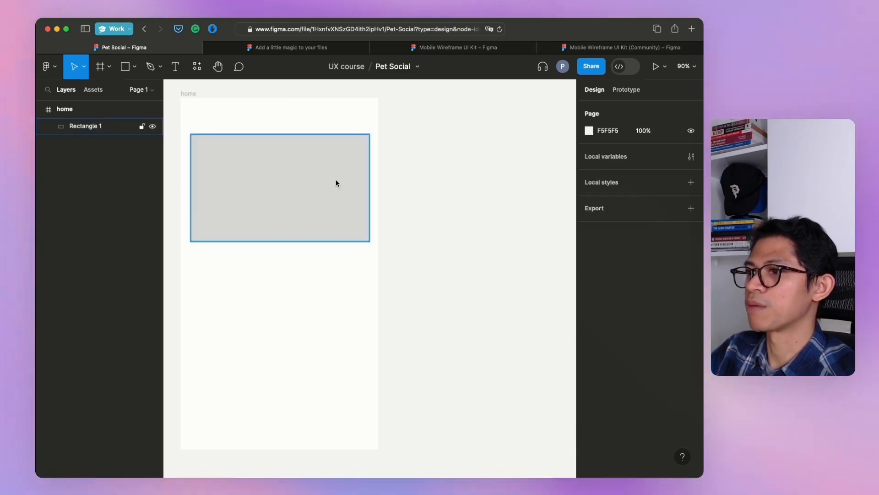
click(336, 182)
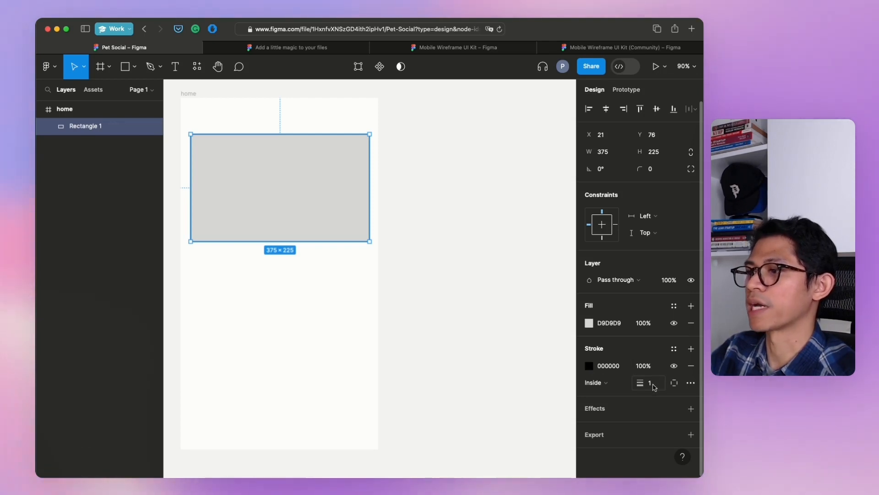
click(481, 229)
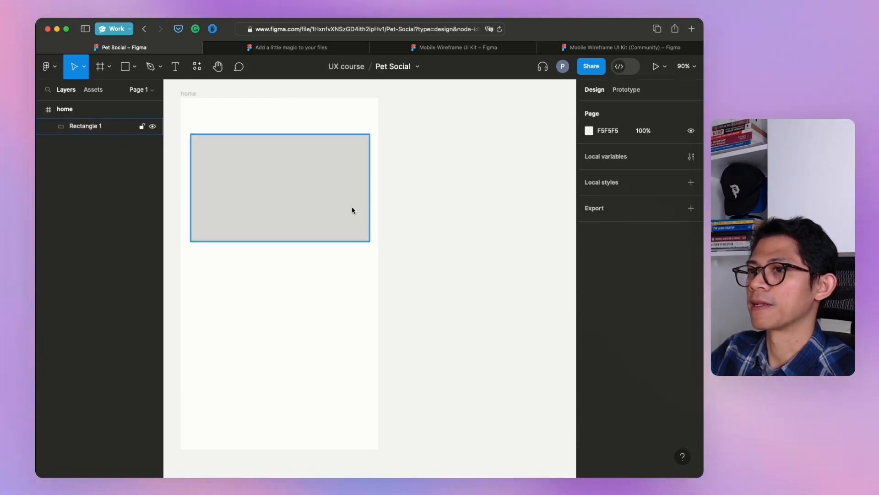
Remove the rectangle's grey D9D9D9 fill so only its outline is drawn.
click(345, 205)
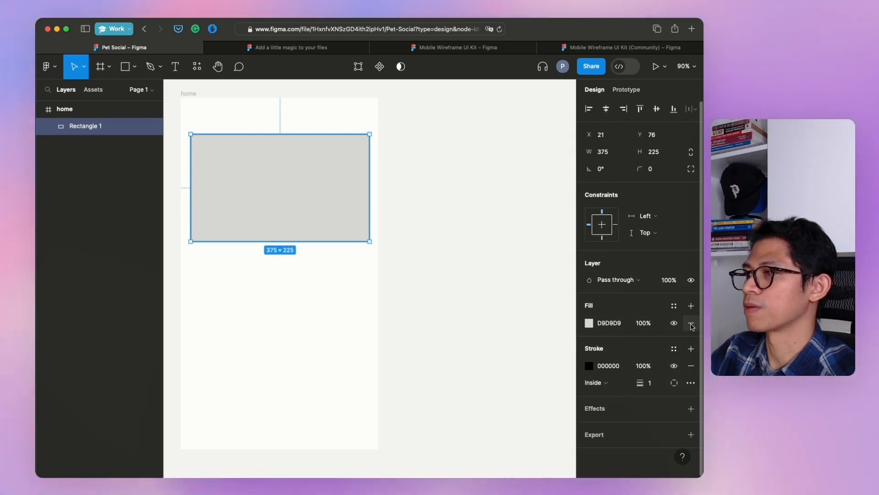
click(691, 323)
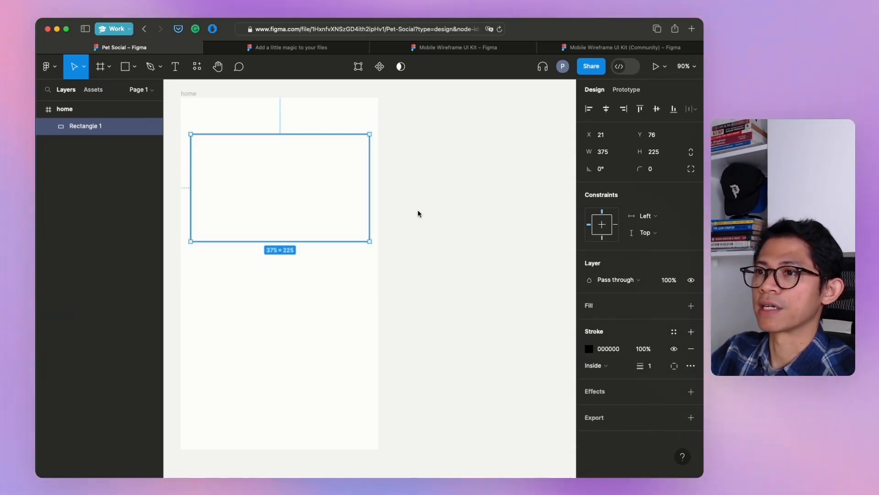
click(418, 213)
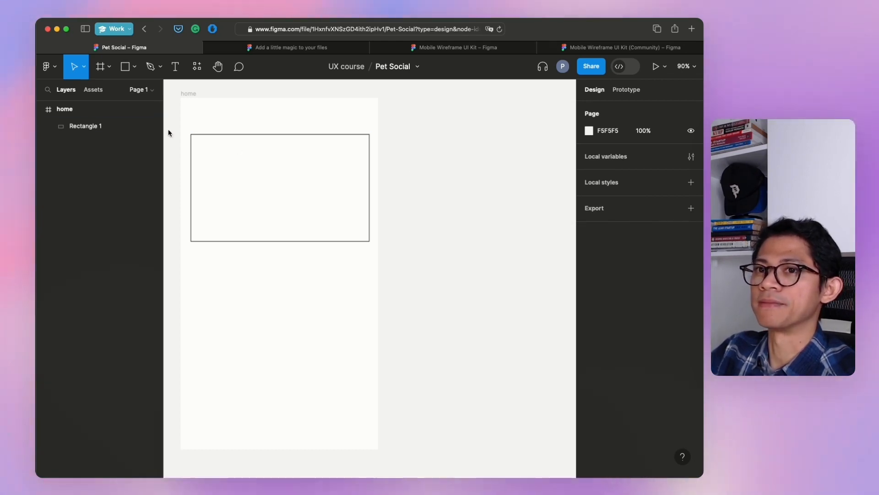
Draw a circle about 33 × 33 above the rectangle's upper-left corner in the home frame, at about X 26, Y 28.
click(134, 69)
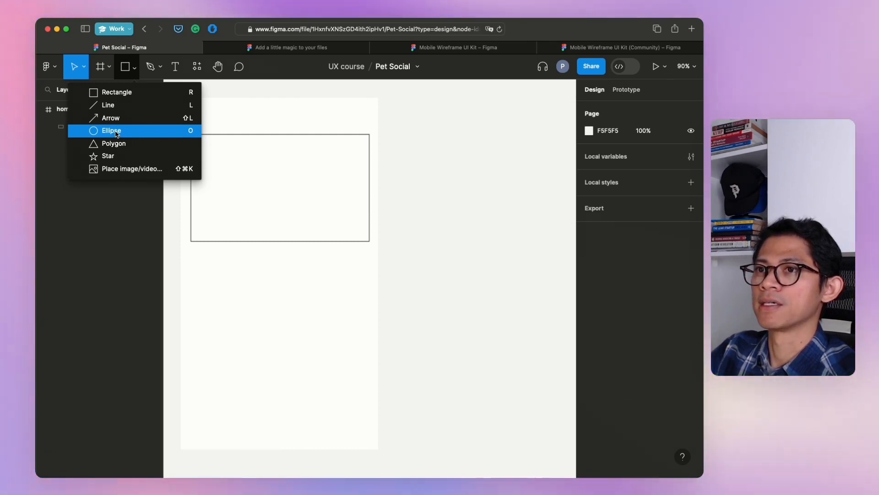
click(115, 131)
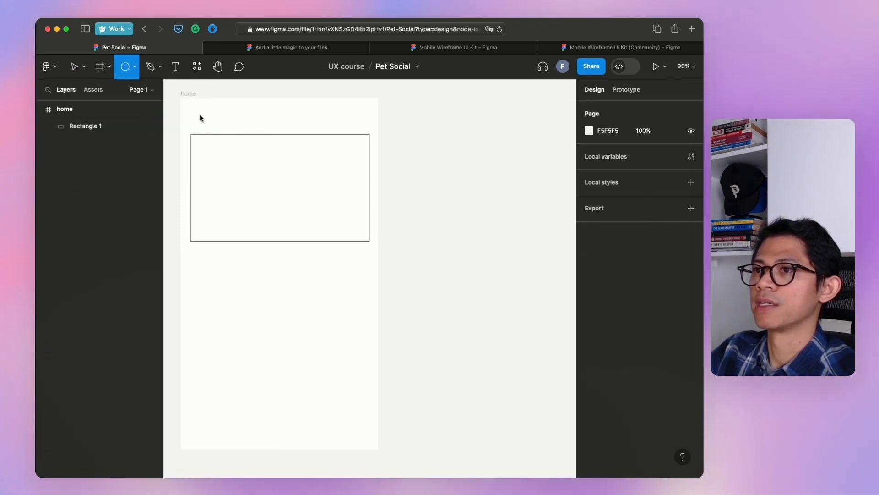
drag(192, 111, 211, 129)
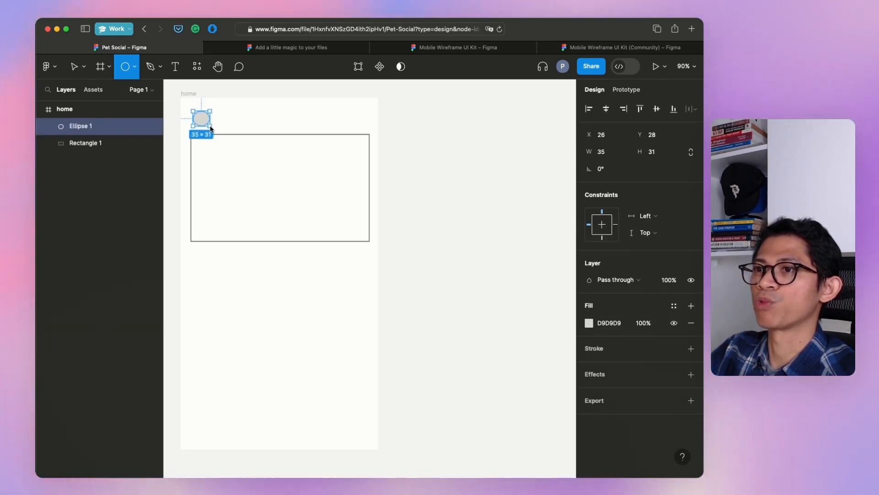
mouse_move(214, 124)
mouse_down()
mouse_move(220, 129)
mouse_move(210, 114)
mouse_up()
key(shift)
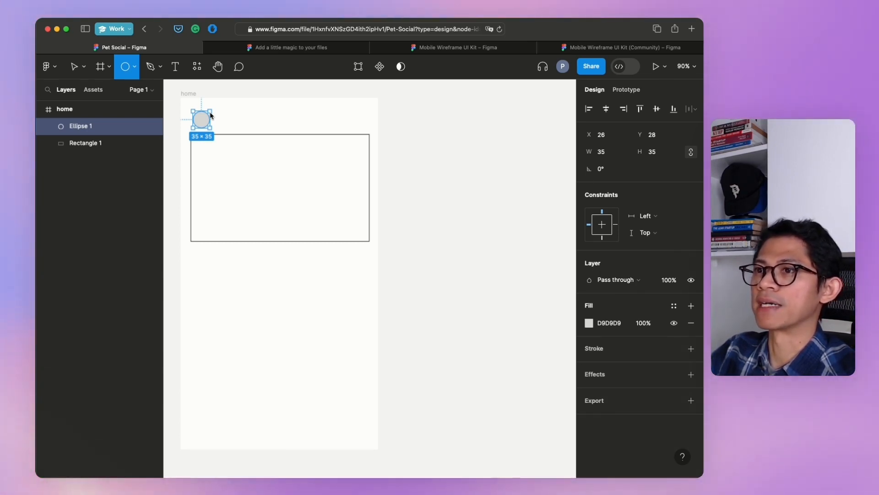
drag(211, 117, 209, 115)
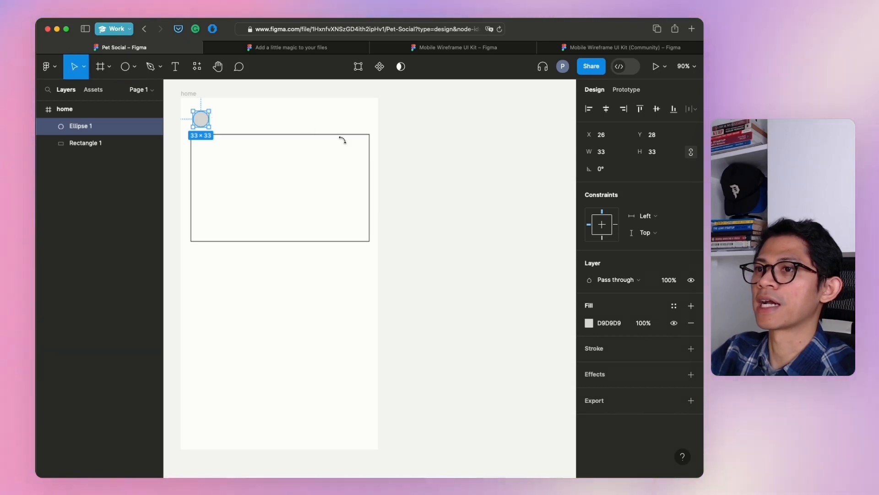
click(420, 146)
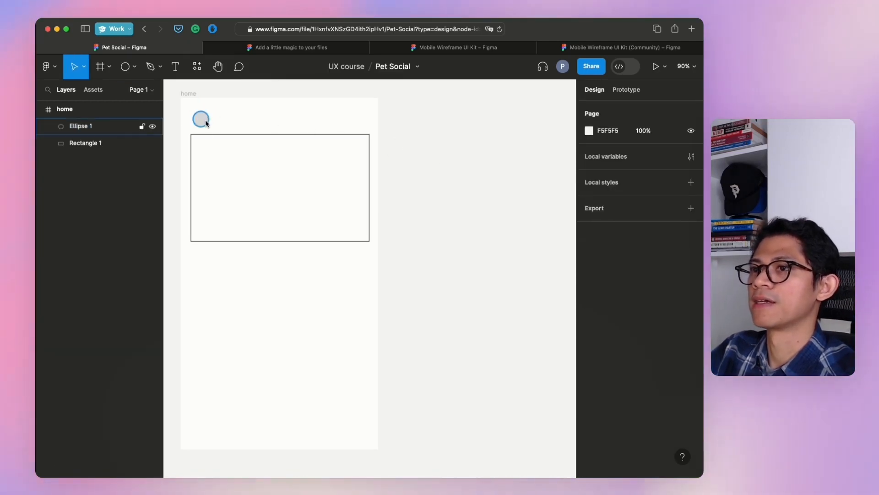
Give the circle a black (000000) inside stroke of weight 1 without fill, and move it to about X 32, Y 28.
click(205, 121)
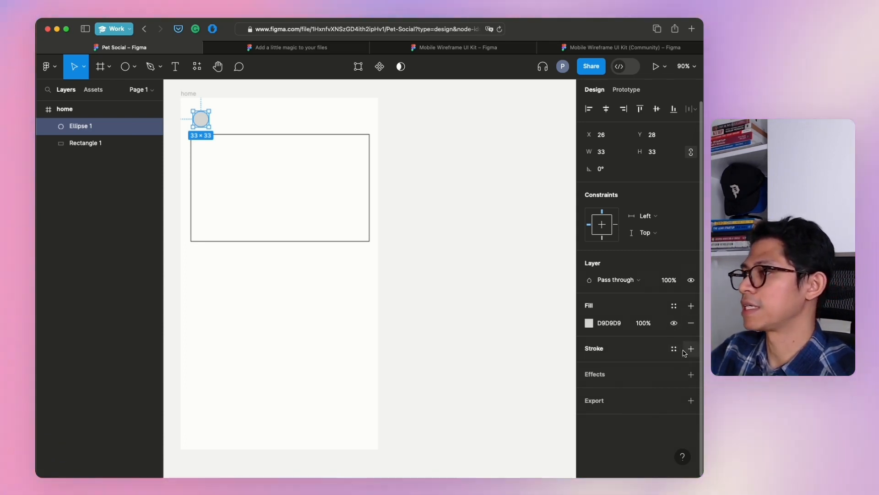
click(691, 349)
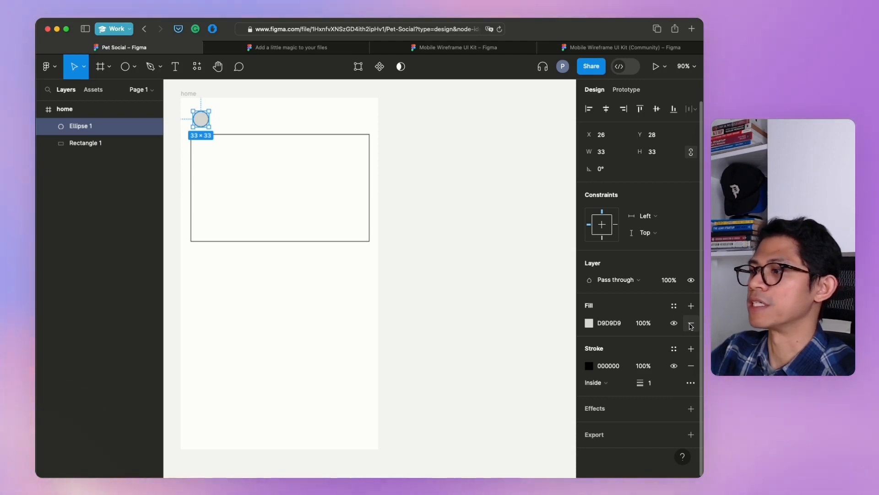
click(452, 142)
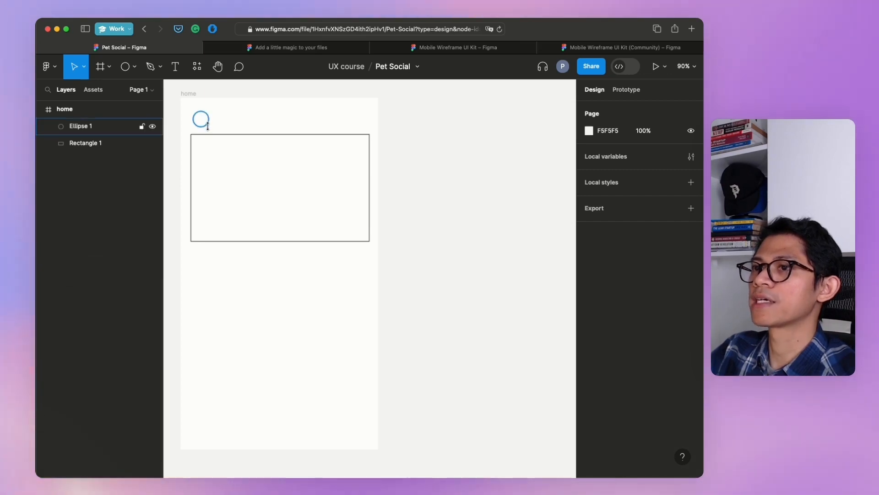
click(204, 121)
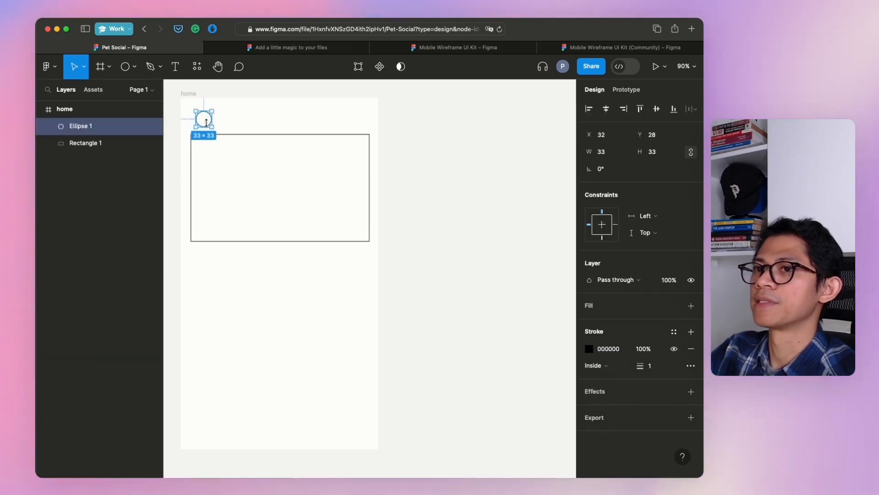
click(408, 146)
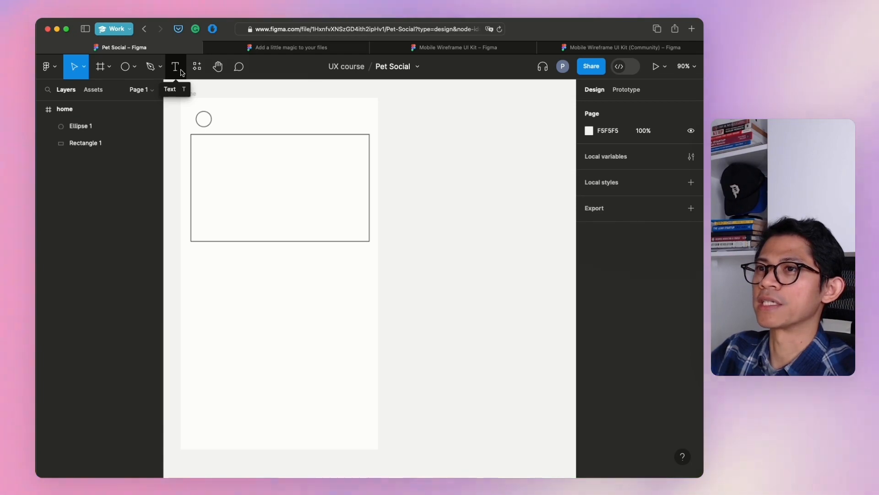
Add the text "Doggy Name" beside the circle and position it level with the circle's centre, at about X 79, Y 37.
click(175, 67)
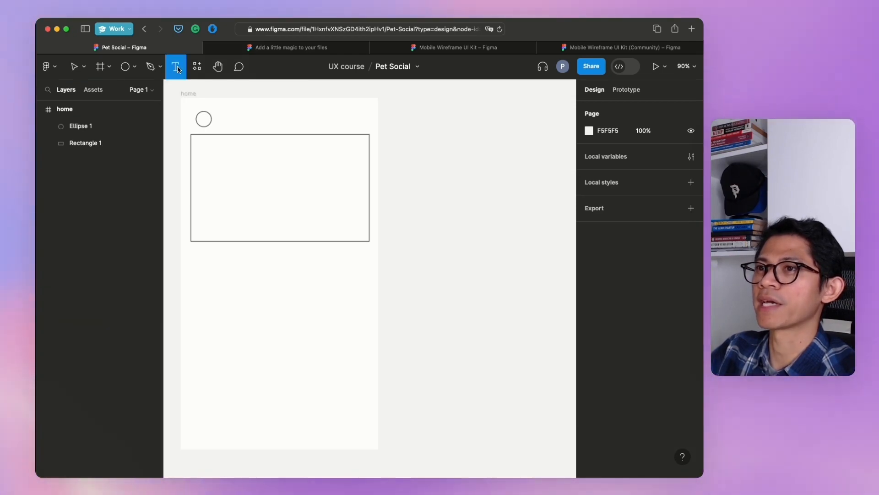
click(222, 122)
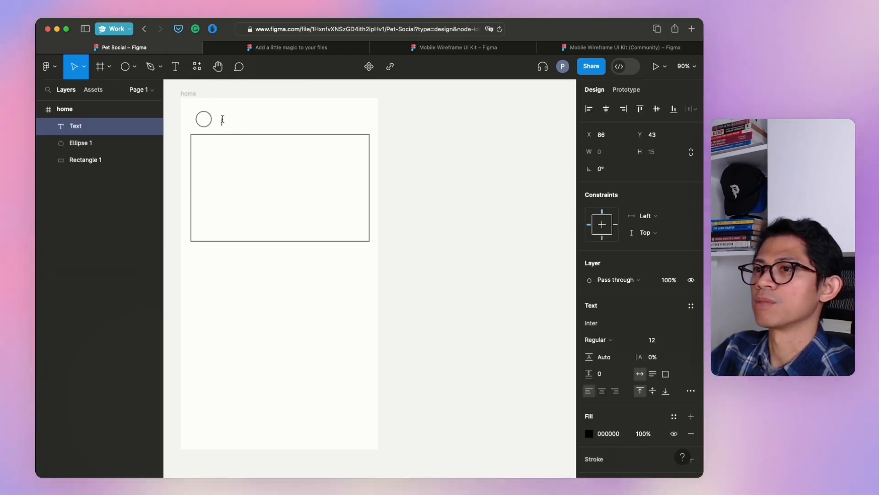
text(Dog)
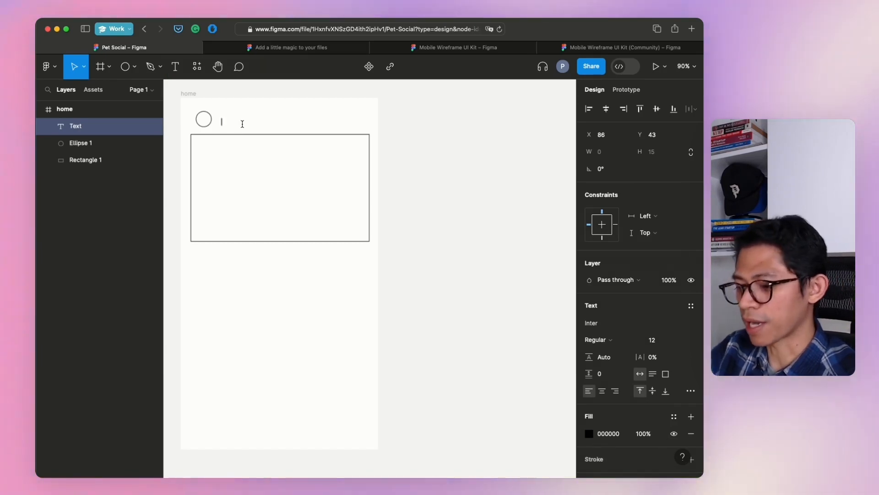
text(gy Name)
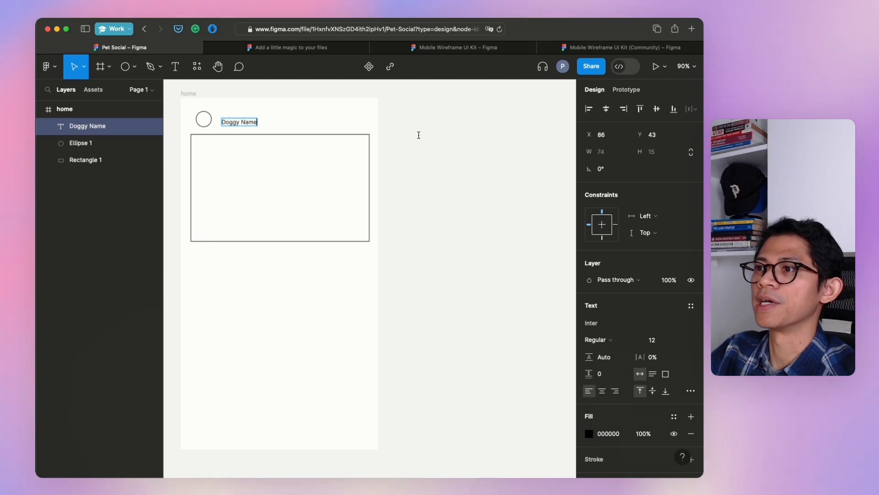
key(Escape)
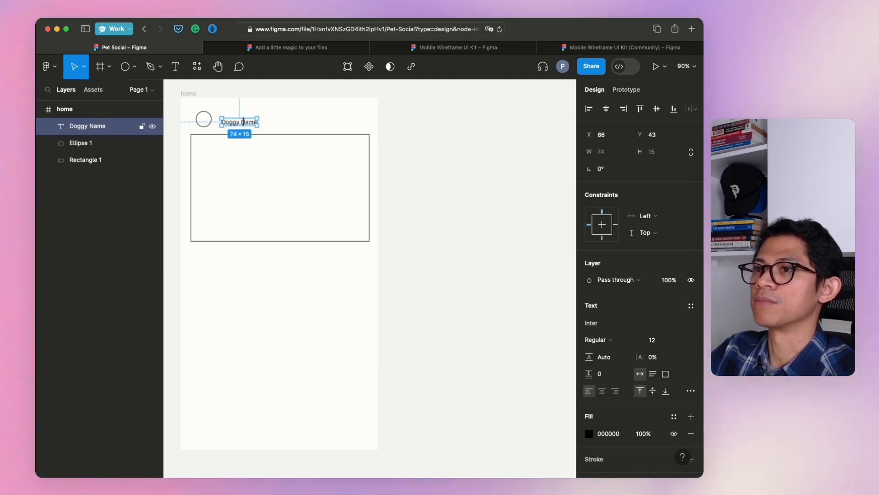
drag(243, 121, 239, 119)
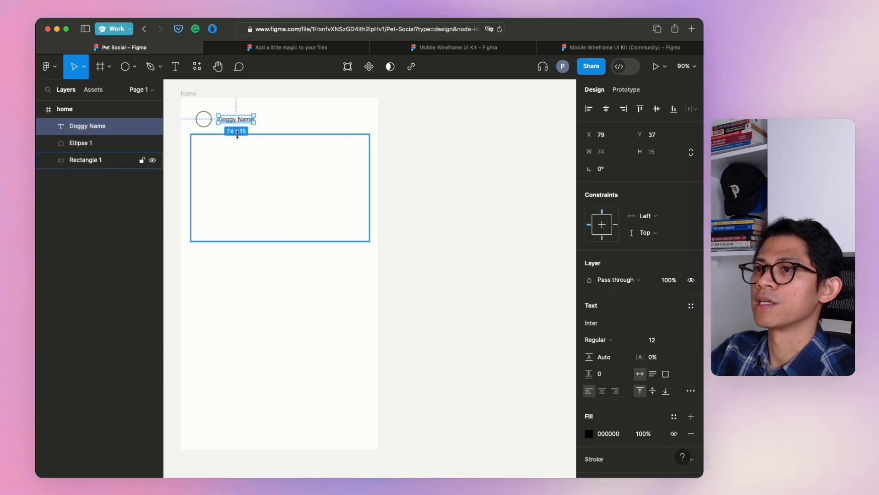
Align the circle's left edge with the left edge of the rectangle below it.
click(206, 123)
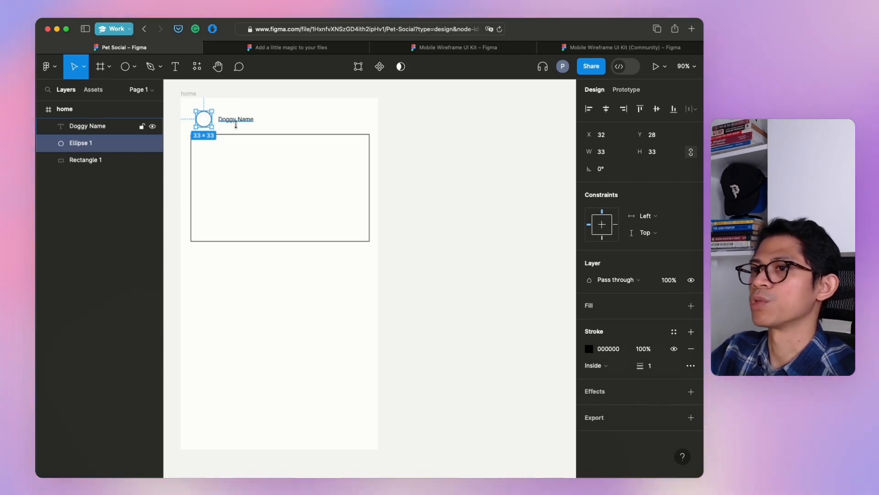
click(214, 125)
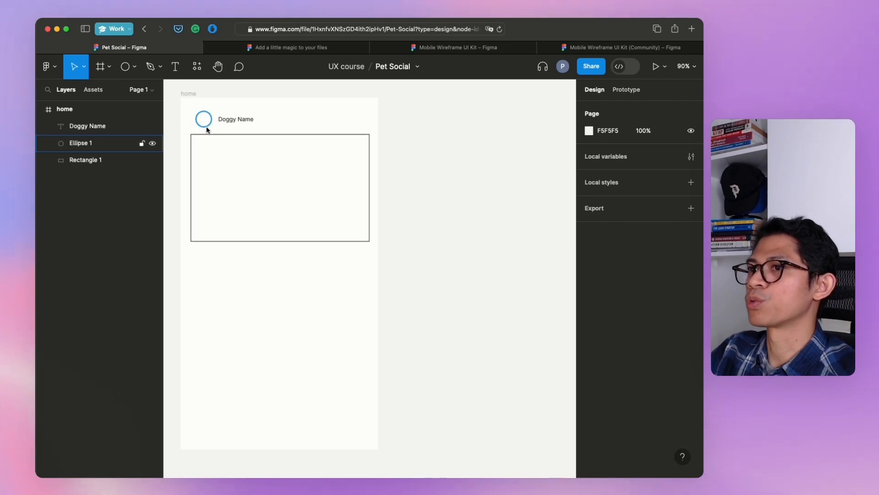
click(206, 123)
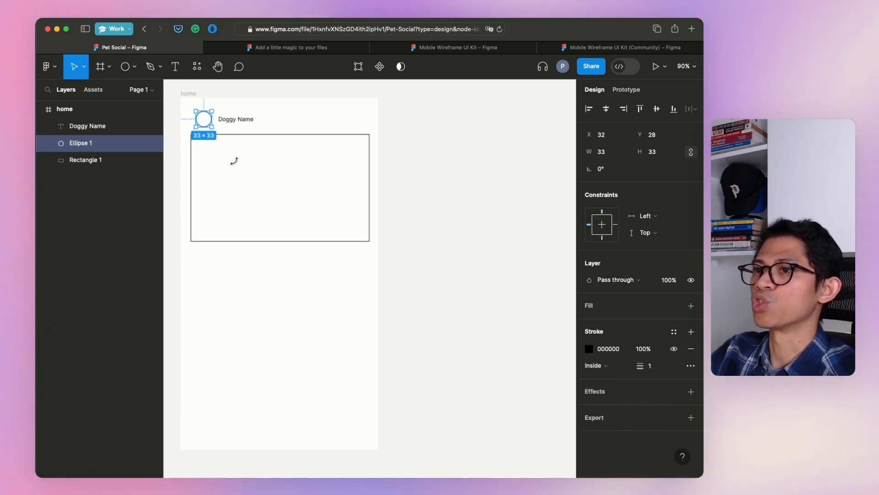
click(406, 232)
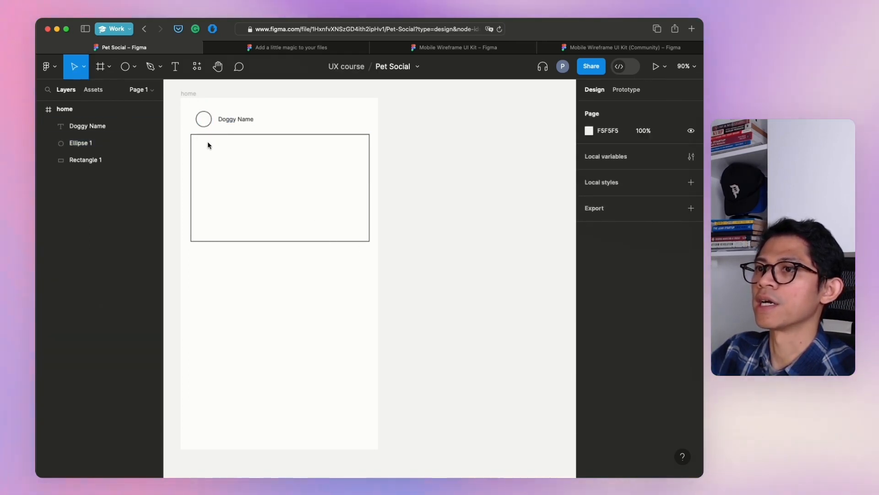
click(204, 124)
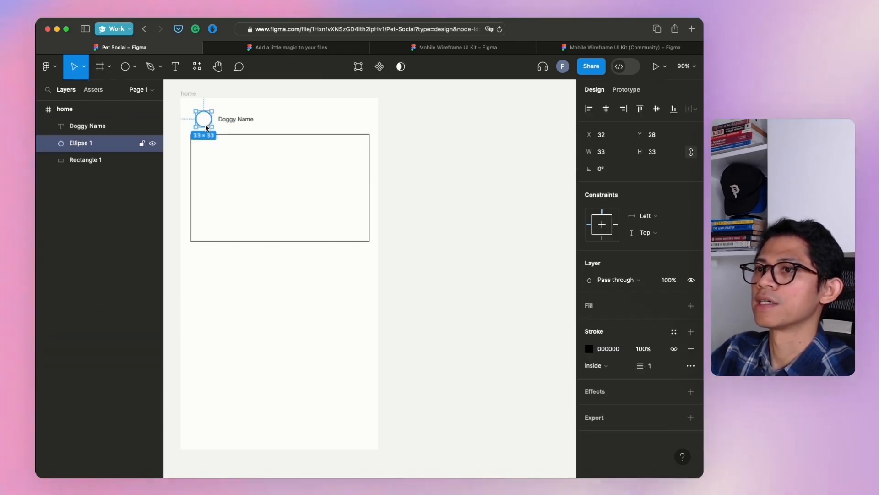
shift+click(190, 145)
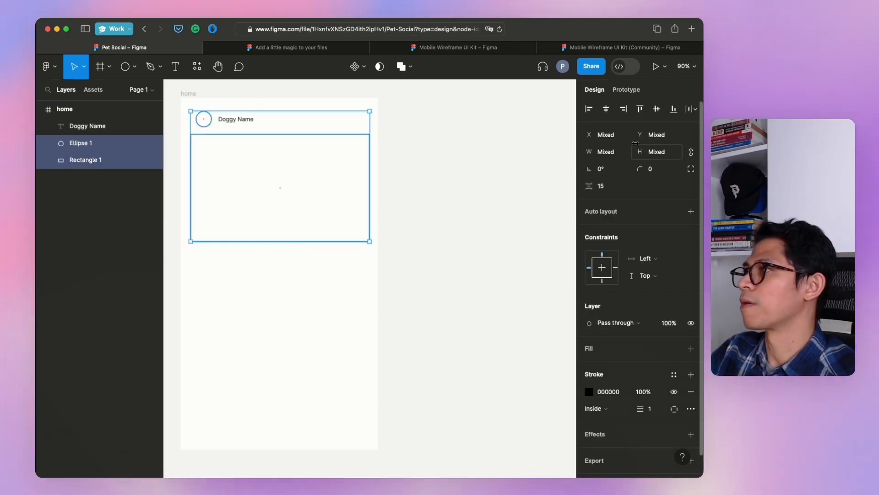
click(590, 110)
click(441, 161)
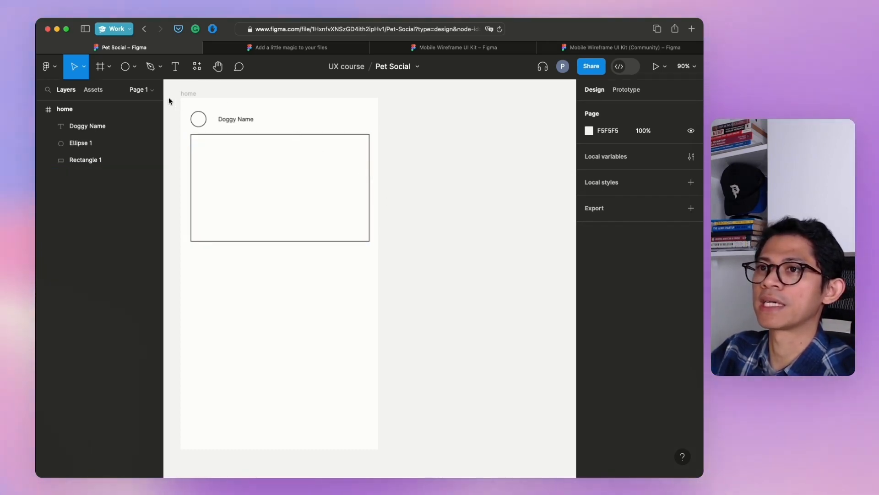
Add the text "This is a description of a post in the Pet Social application." below the rectangle, at about X 39, Y 322.
click(175, 71)
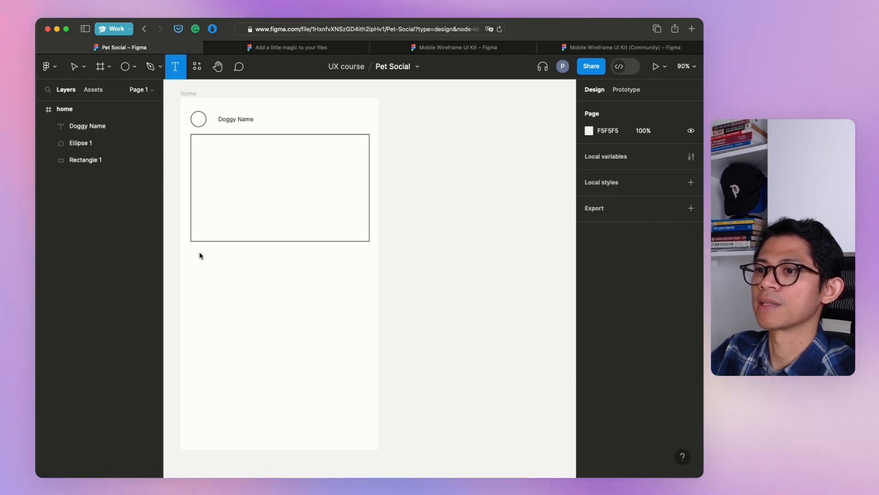
click(200, 253)
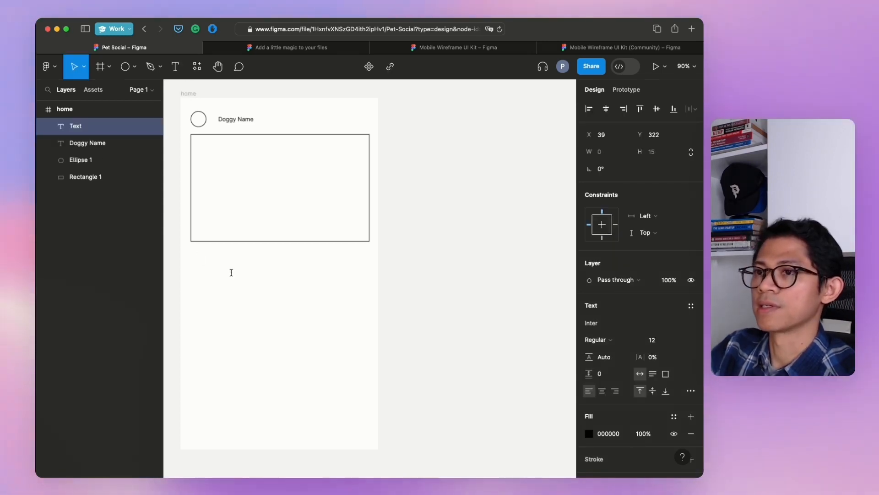
text(Thi)
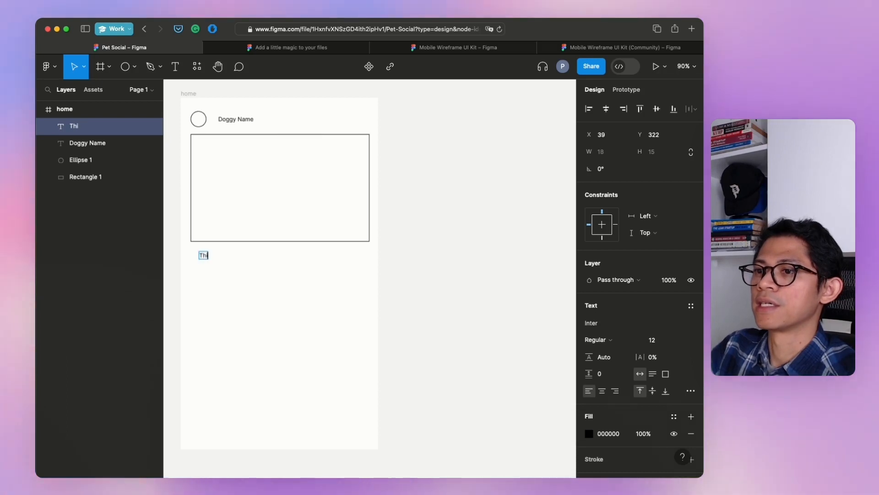
text(s is a descriptio)
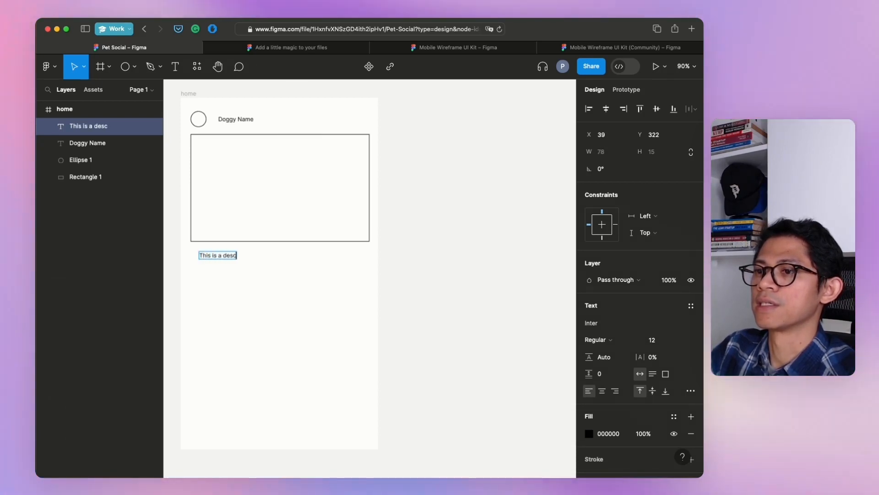
key(BackSpace)
key(BackSpace)
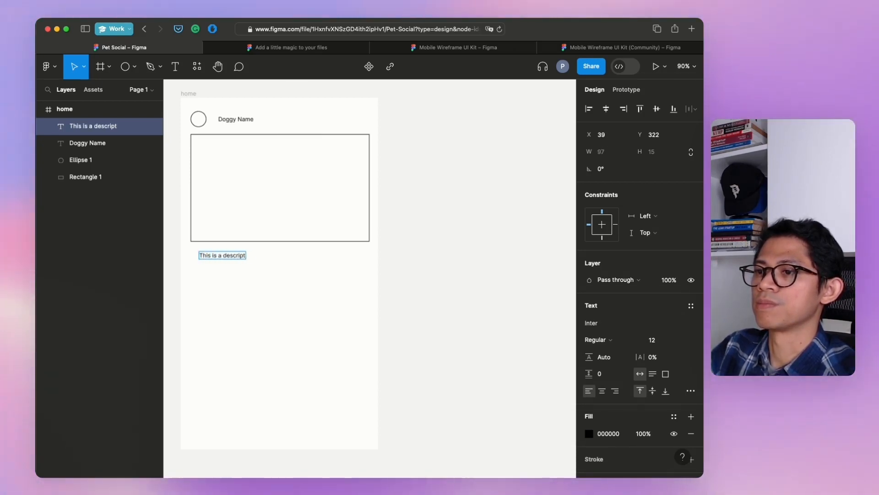
text(ion of a pos)
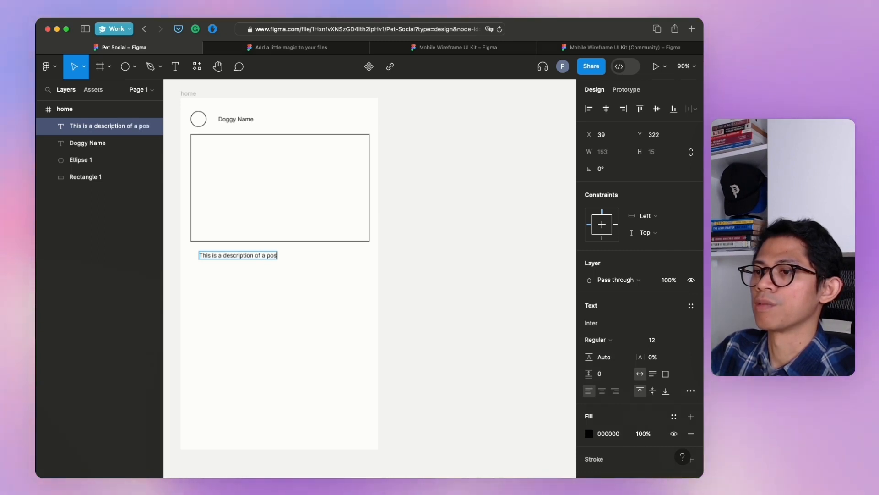
text(t in)
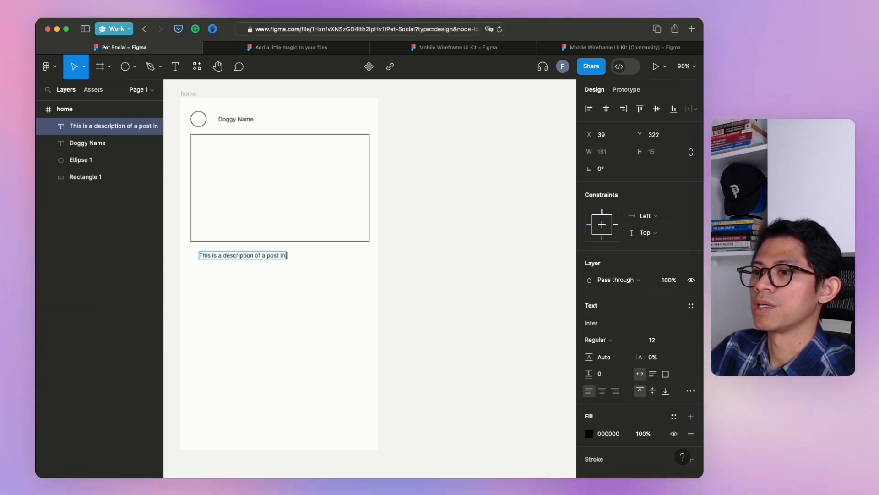
text( the Pet)
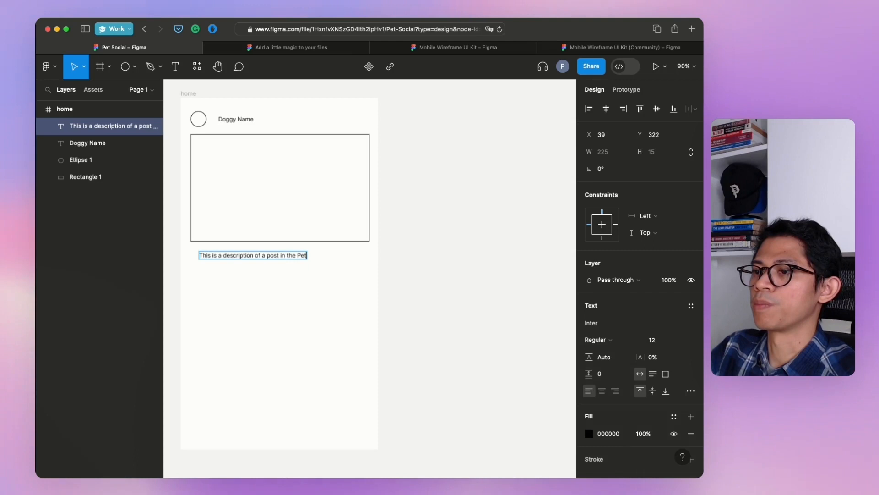
text( Scoial ap)
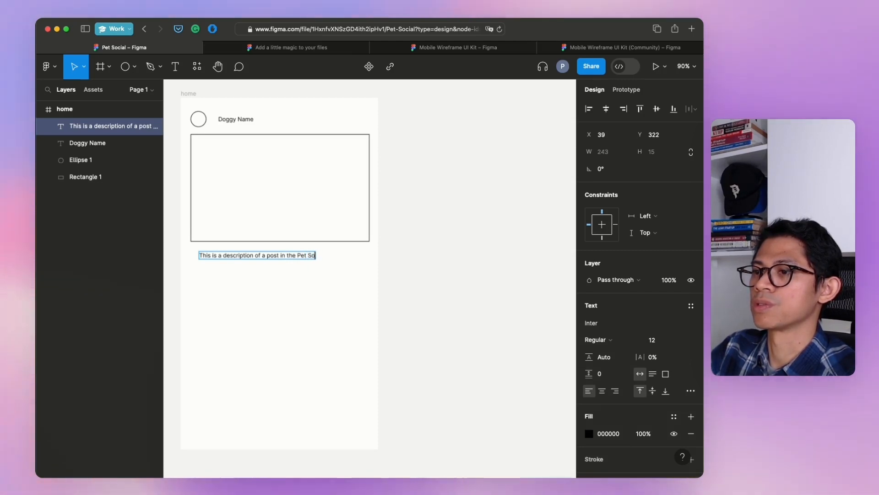
text(plication.)
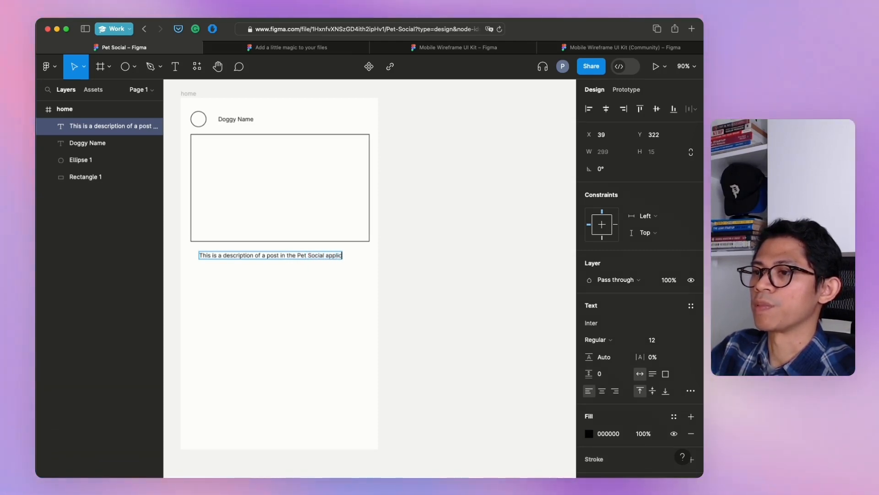
key(Escape)
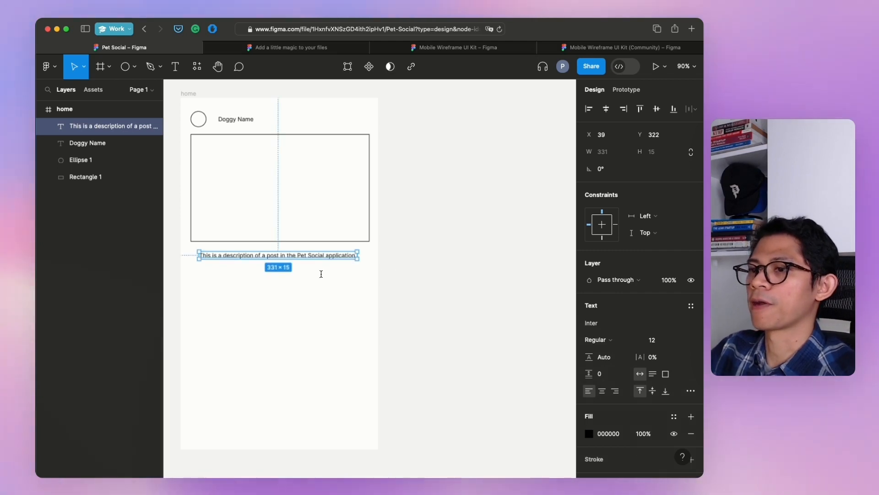
Align the description text's left edge with the image rectangle, placing the text at X 21, Y 325.
click(590, 109)
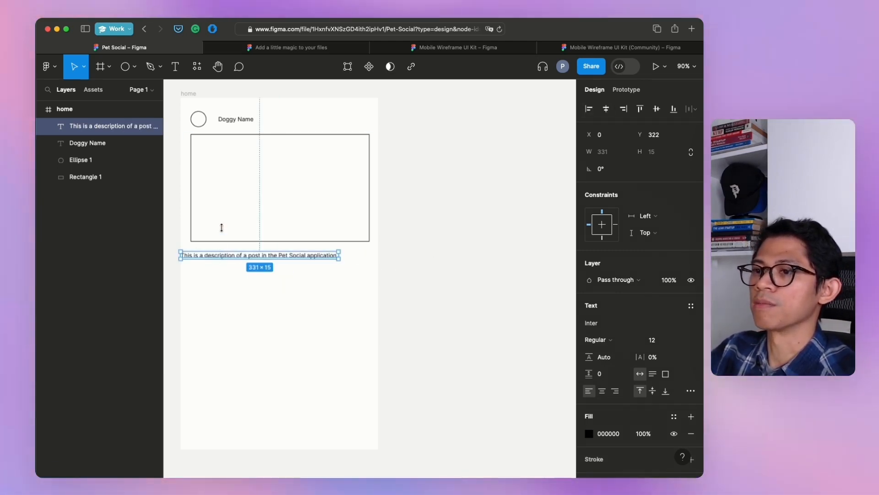
click(230, 262)
drag(230, 255, 237, 255)
click(435, 267)
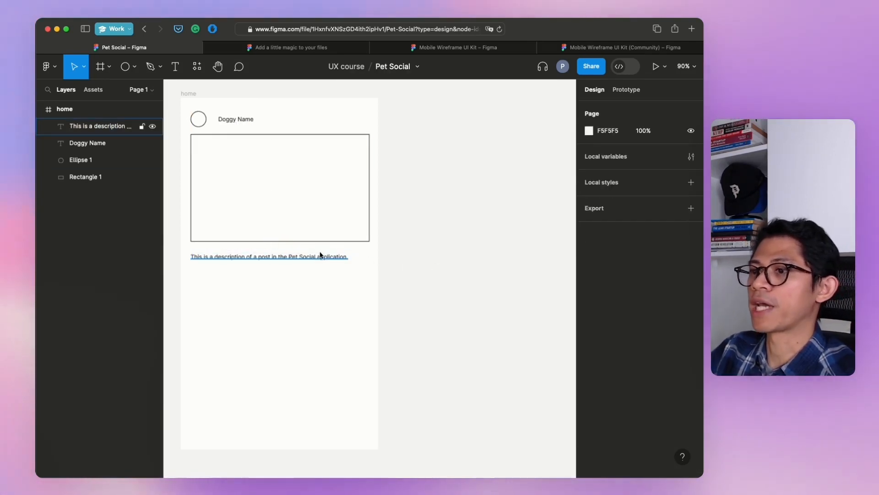
Move the description text down to Y 339, leaving more room beneath the image rectangle.
click(312, 261)
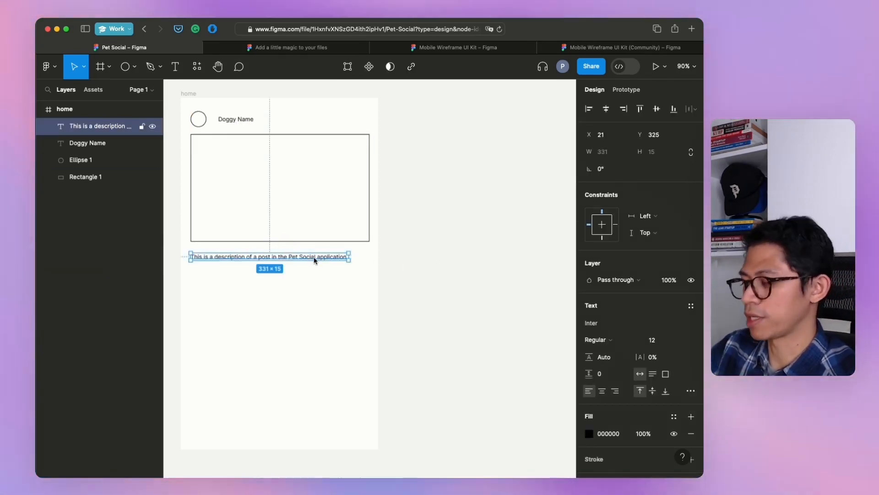
drag(313, 260, 312, 262)
key(Down)
key(Down)
key(Down)
key(Down)
key(Down)
key(Down)
key(Down)
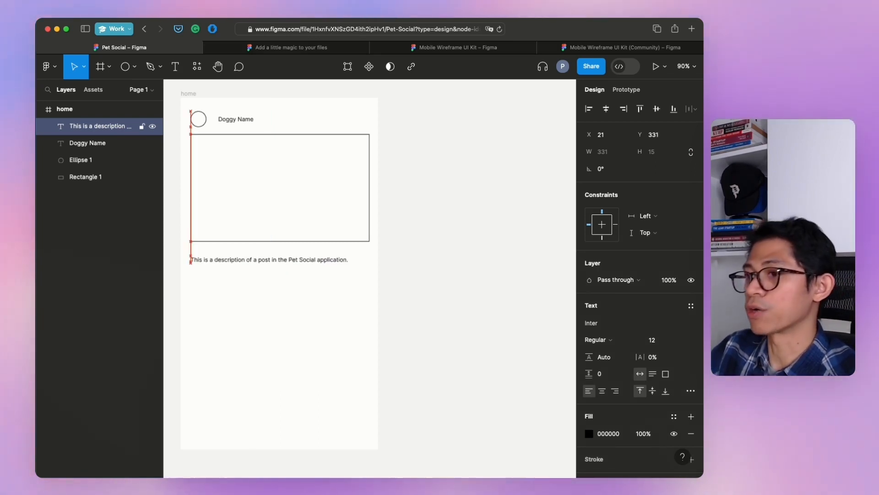
key(Down)
key(Down)
key(Down)
key(Down)
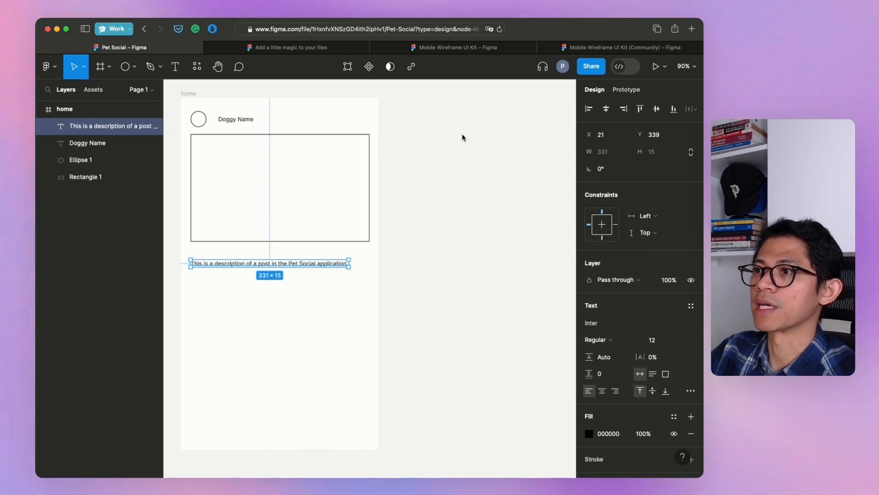
click(463, 136)
Draw a square about 21 × 21 between the image rectangle and the description text, at about X 24, Y 312.
click(133, 67)
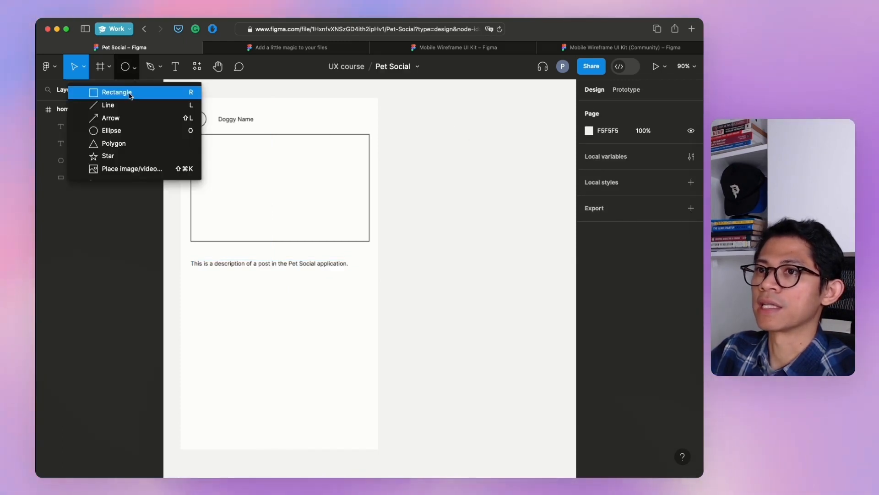
click(130, 93)
drag(192, 246, 202, 254)
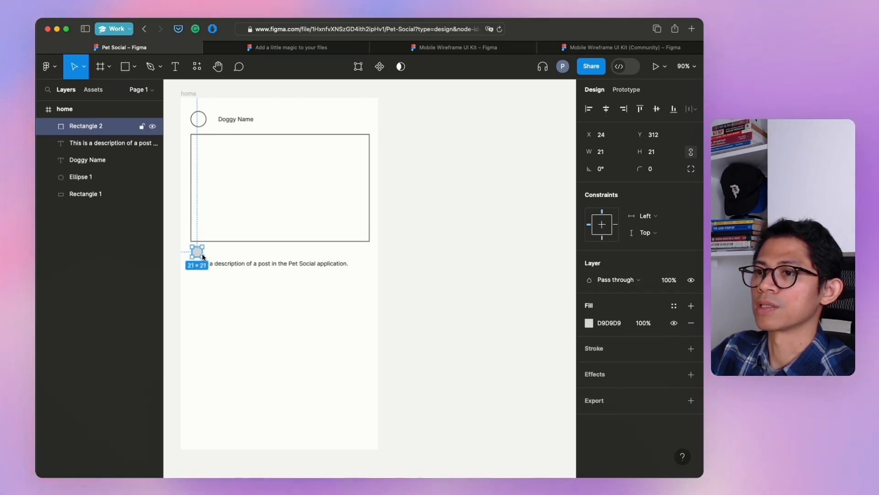
Give the small square a black (000000) inside stroke of weight 1 and remove its fill.
click(691, 349)
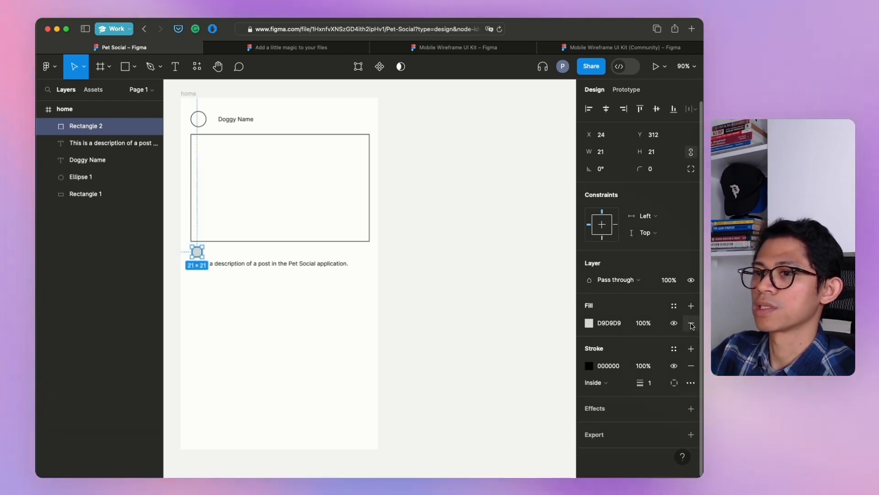
click(692, 325)
click(197, 255)
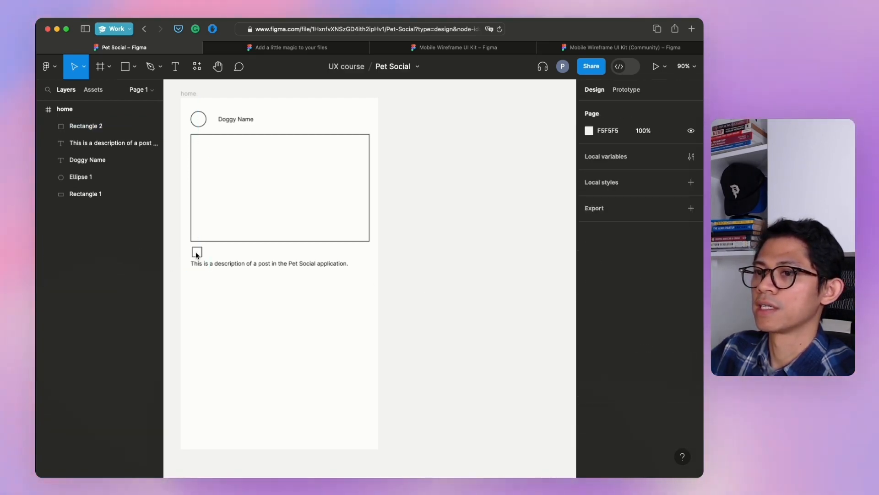
click(201, 255)
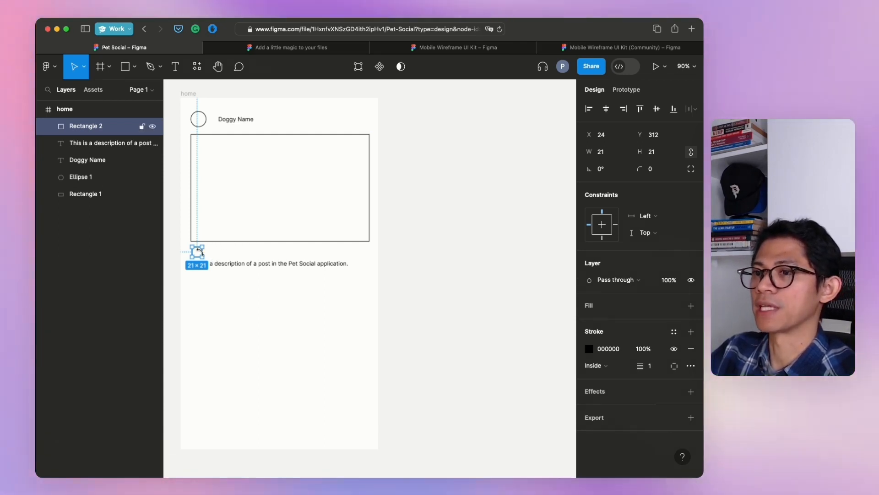
click(422, 248)
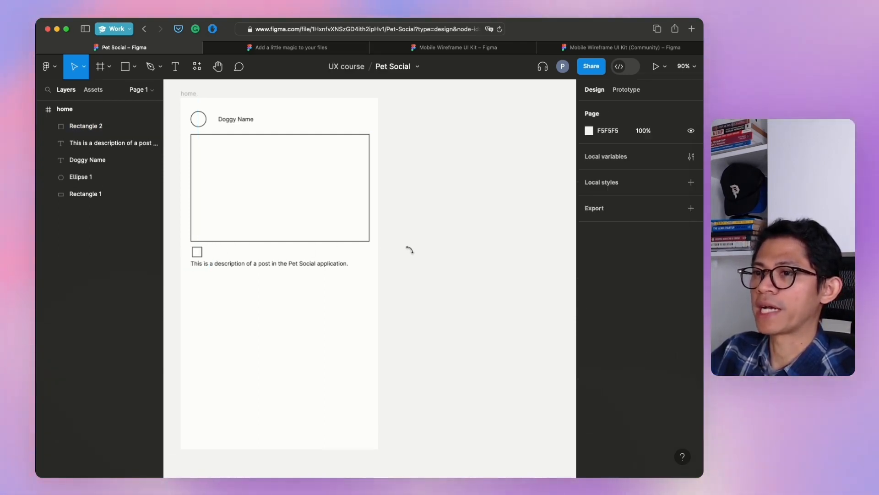
Duplicate the small square and place the copy beside it at about X 54, Y 312.
click(198, 253)
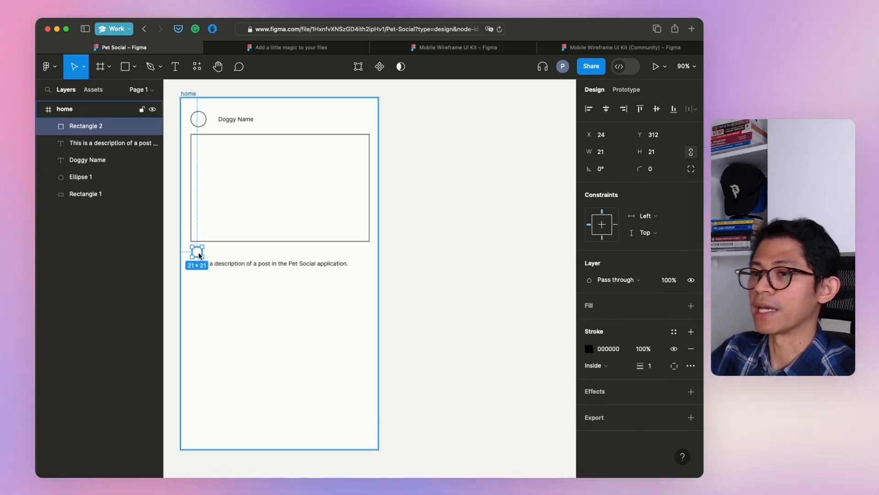
key(super+d)
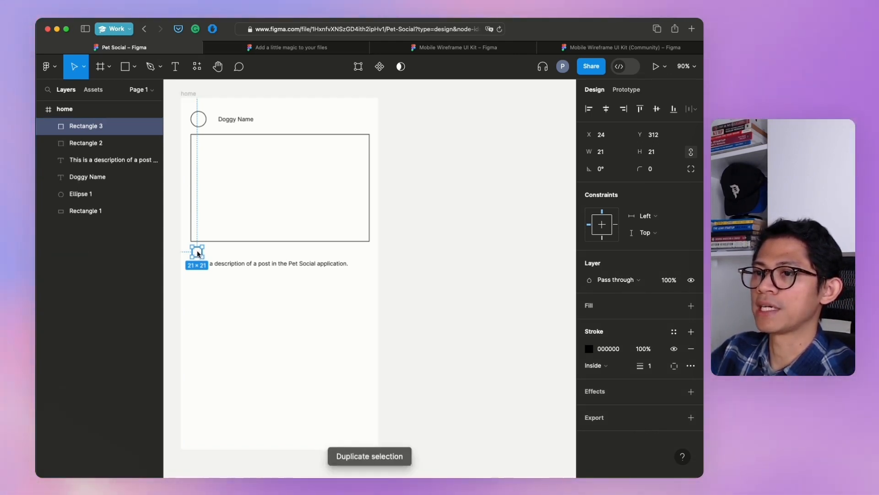
drag(198, 253, 214, 253)
click(424, 291)
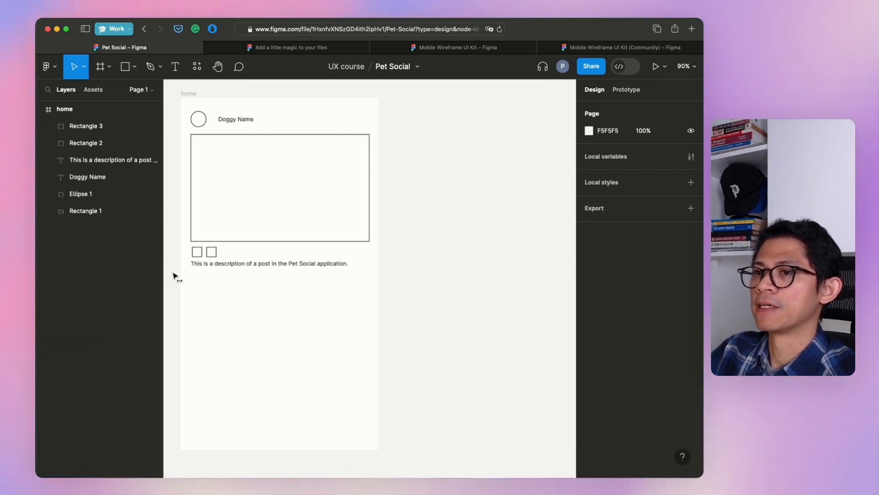
Align the left edges of the circle, image rectangle, first small square and description text.
drag(170, 272, 196, 156)
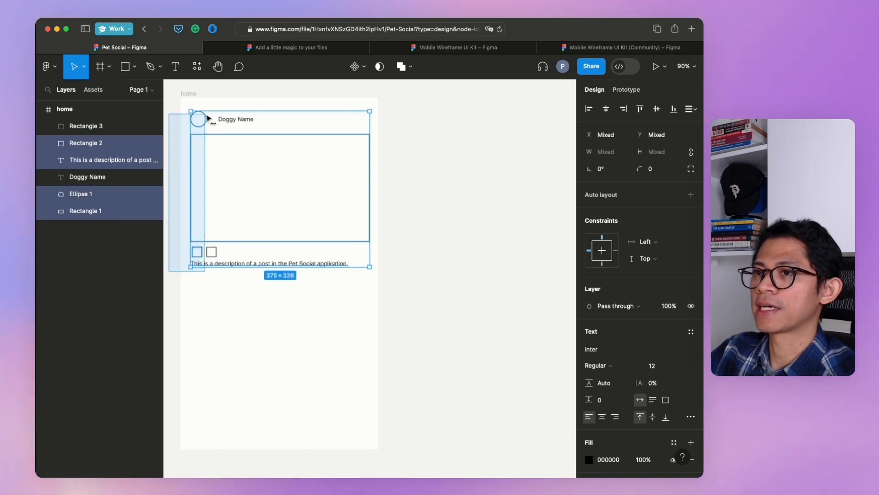
drag(207, 118, 211, 117)
drag(212, 116, 212, 121)
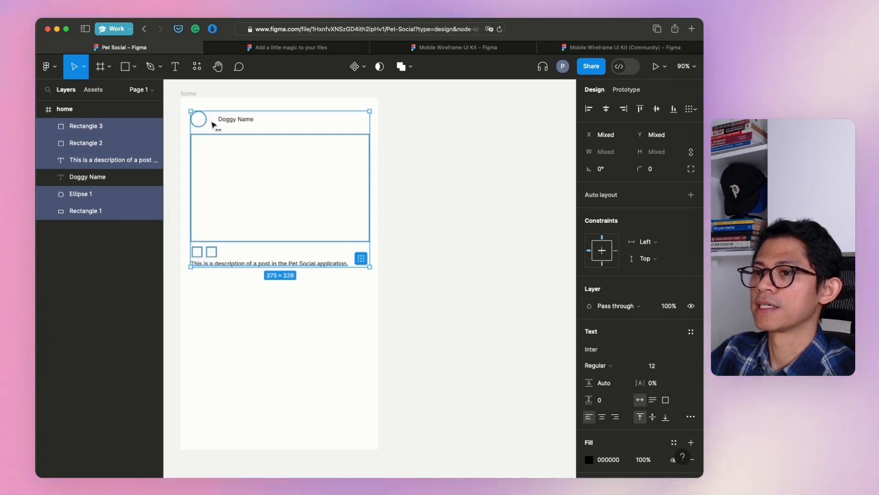
drag(172, 277, 198, 183)
drag(198, 141, 198, 118)
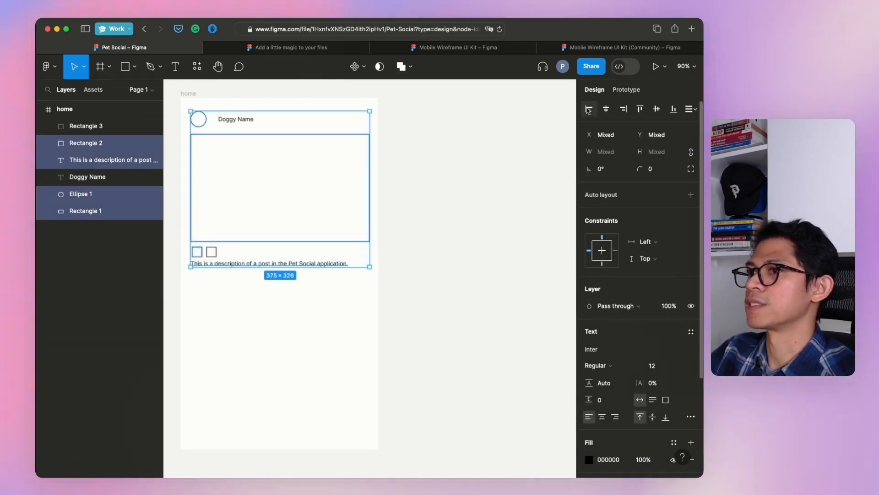
click(452, 265)
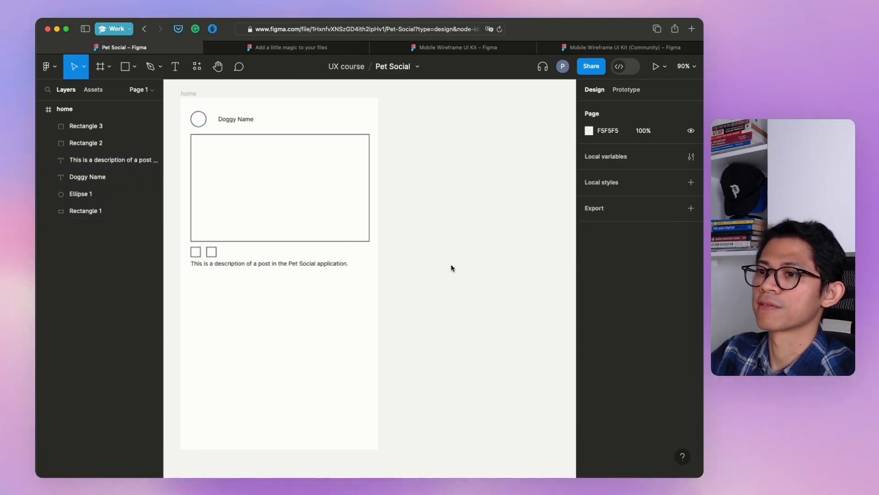
Move the "Doggy Name" text closer to the circle, keeping it level with the circle's centre.
click(231, 121)
drag(231, 121, 230, 120)
click(444, 234)
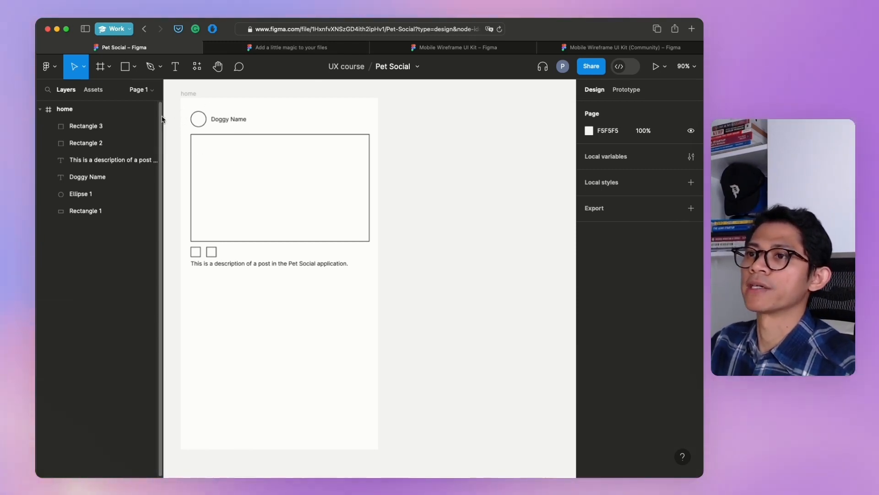
Group all six post elements in the home frame: circle, name, image rectangle, both small squares and description.
drag(171, 110, 415, 275)
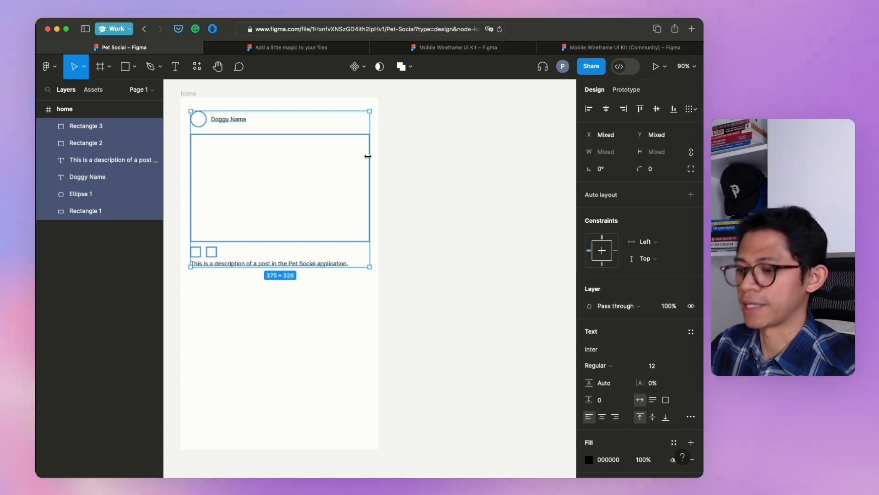
click(408, 279)
drag(400, 279, 179, 111)
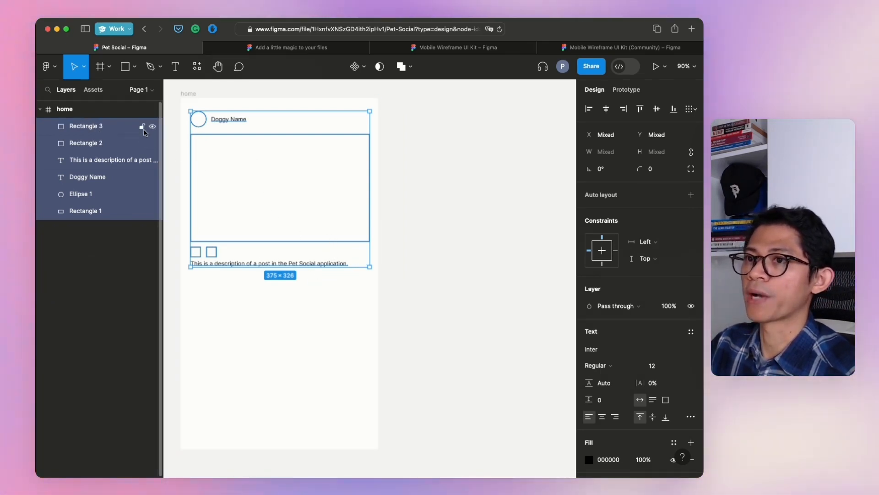
right_click(134, 146)
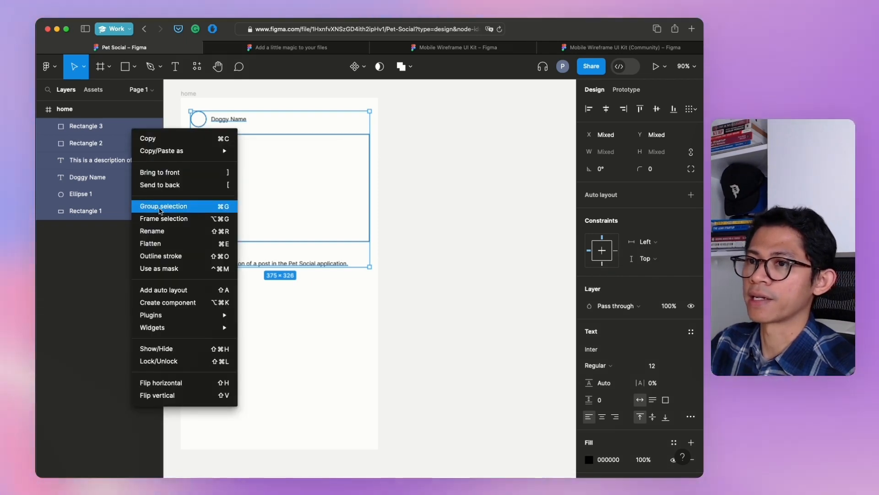
click(455, 168)
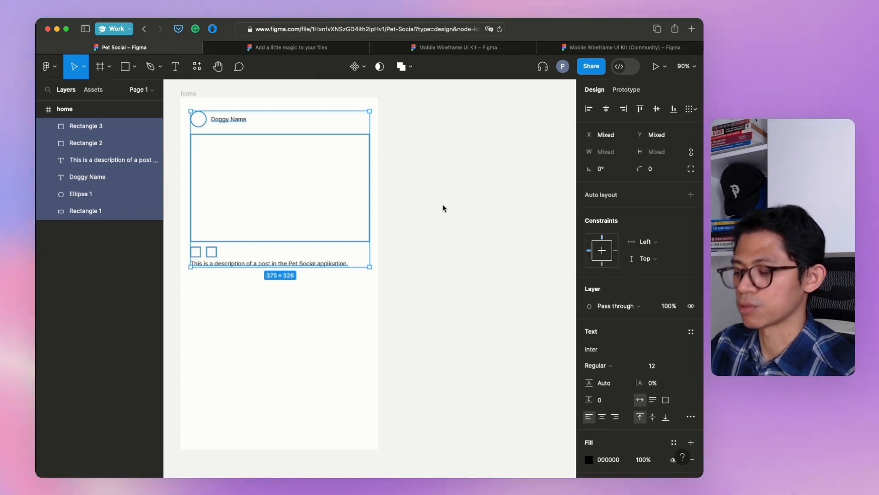
key(super+g)
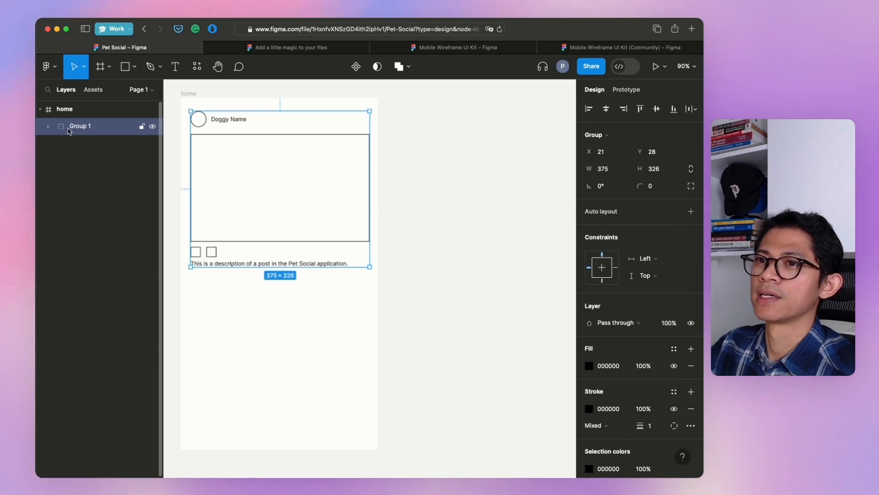
Expand the post group and check which element on the canvas each of its layers represents.
click(48, 130)
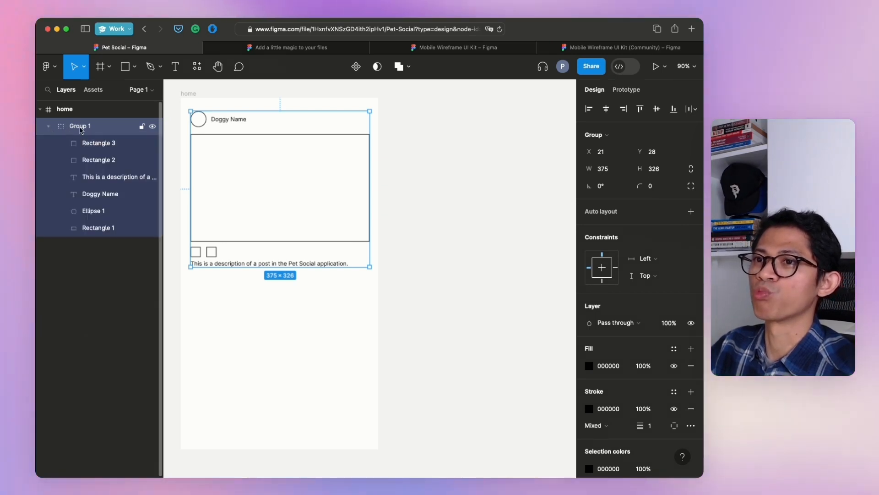
click(92, 143)
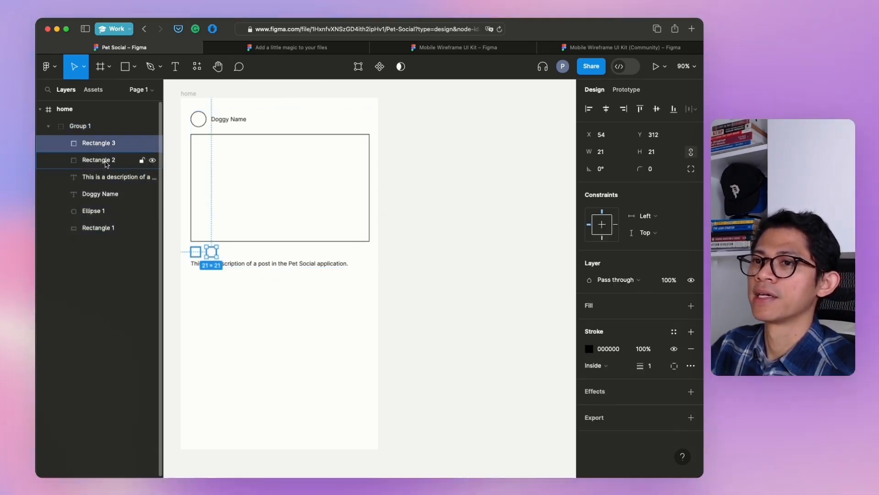
click(104, 160)
click(106, 178)
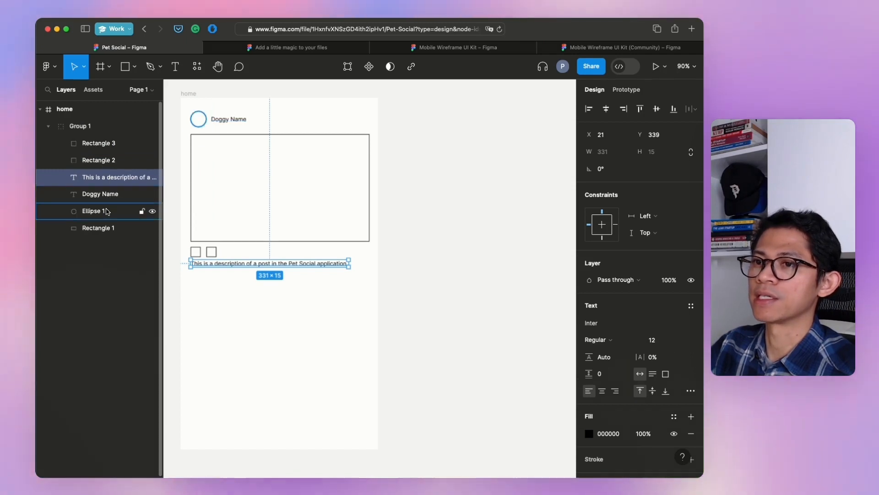
click(107, 211)
click(100, 194)
click(107, 211)
click(108, 229)
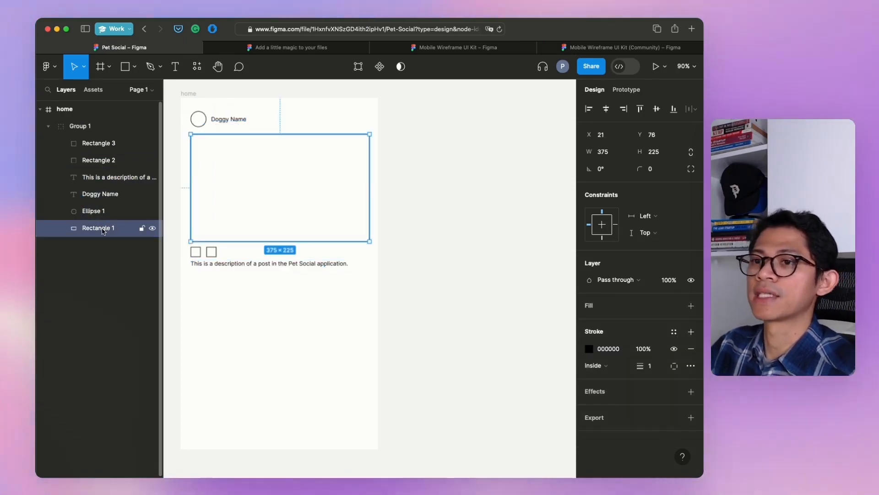
click(101, 211)
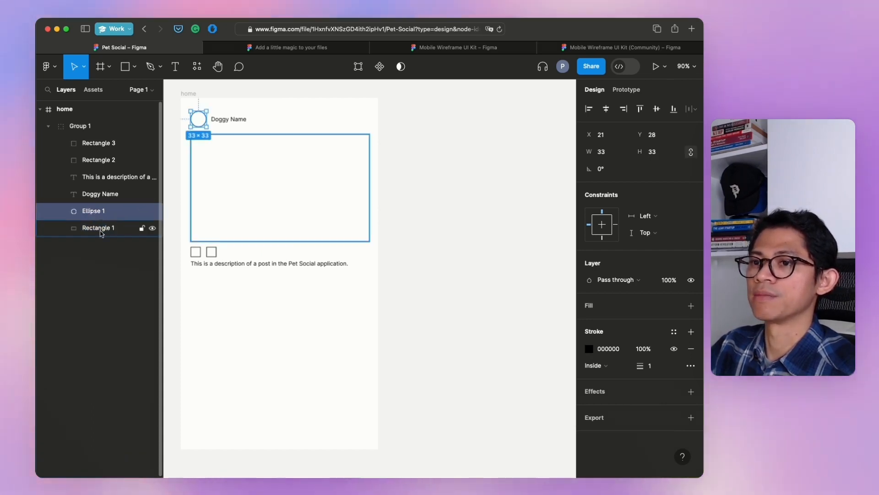
Rename the large rectangle's layer in the group as "Image post".
click(101, 228)
double_click(103, 228)
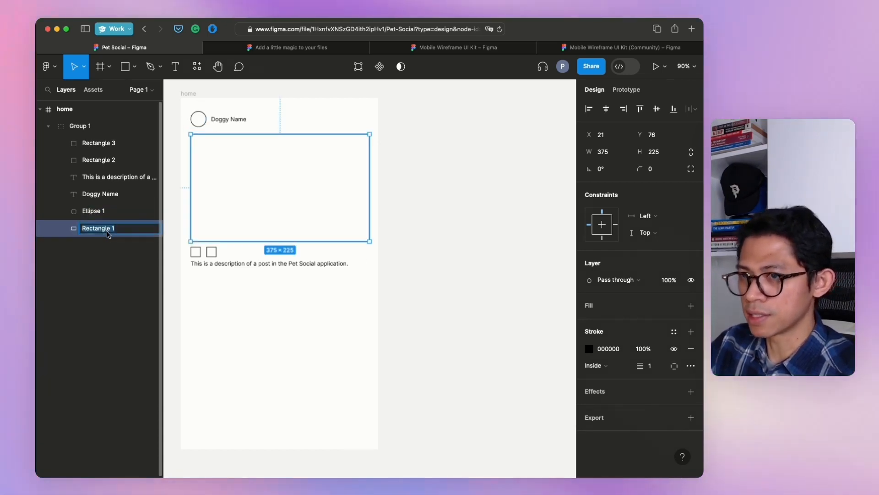
text(Image post)
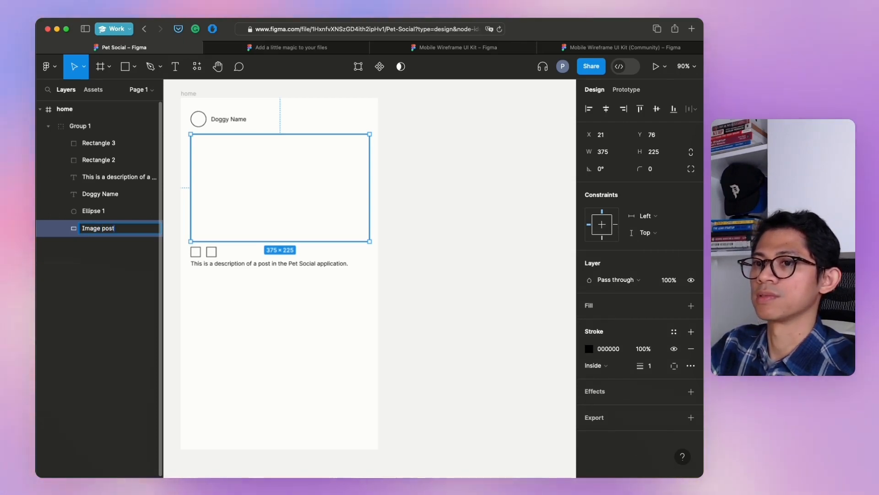
key(Return)
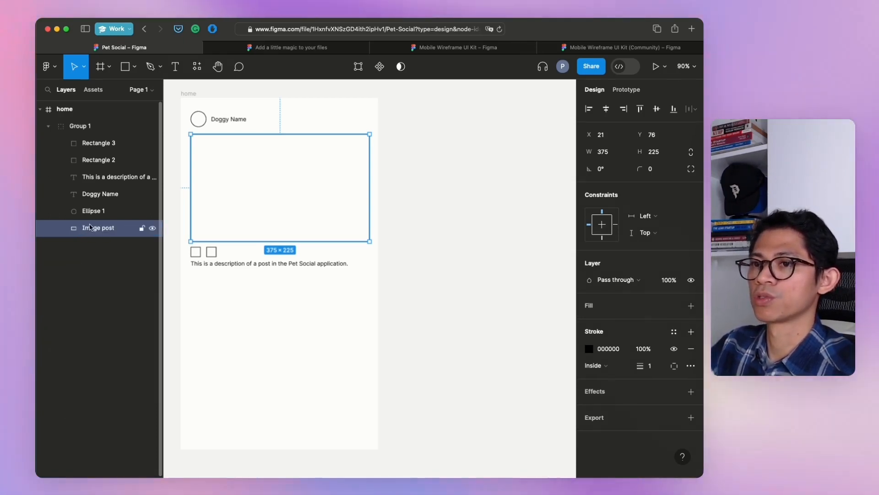
Rename the circle's layer in the group as "Avatar image".
click(97, 212)
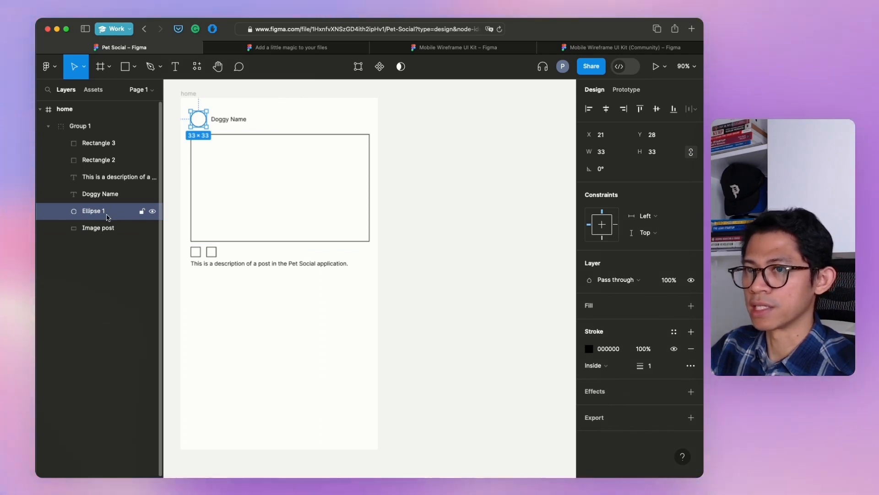
double_click(100, 213)
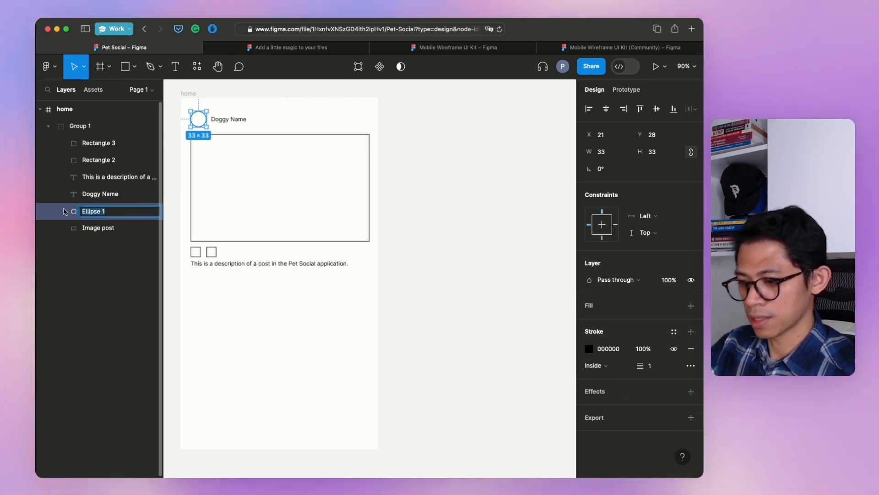
text(Avatar)
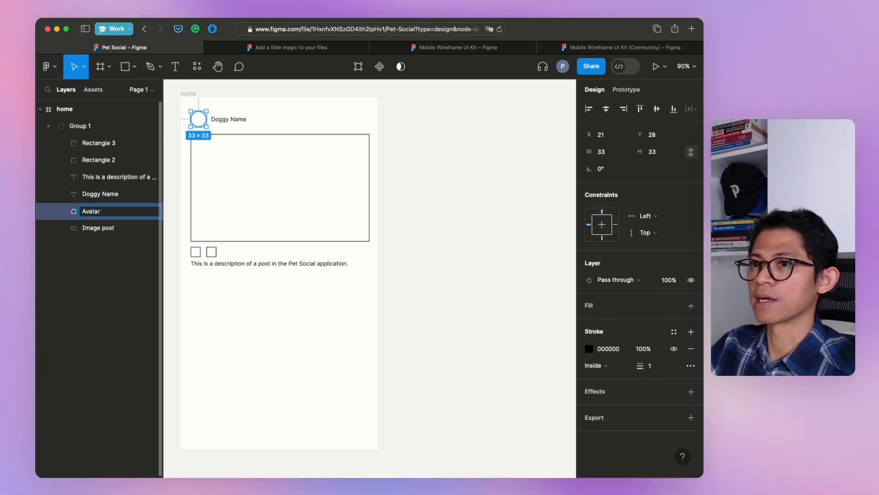
text( image)
key(Return)
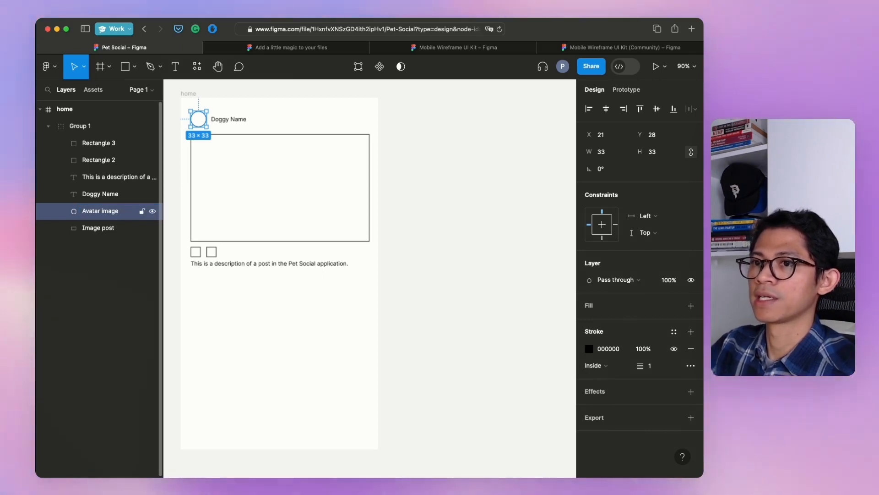
Rename the description text layer as "Caption" and the "Doggy Name" text layer as "Avatar name".
click(96, 194)
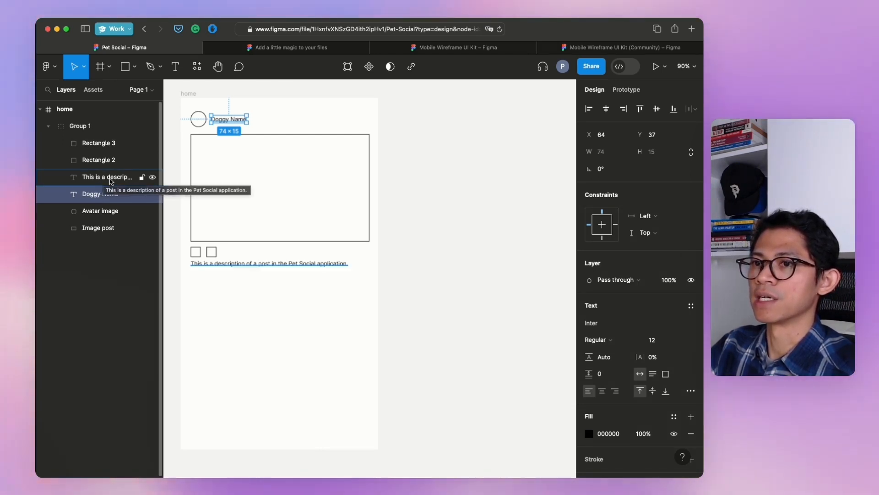
double_click(112, 177)
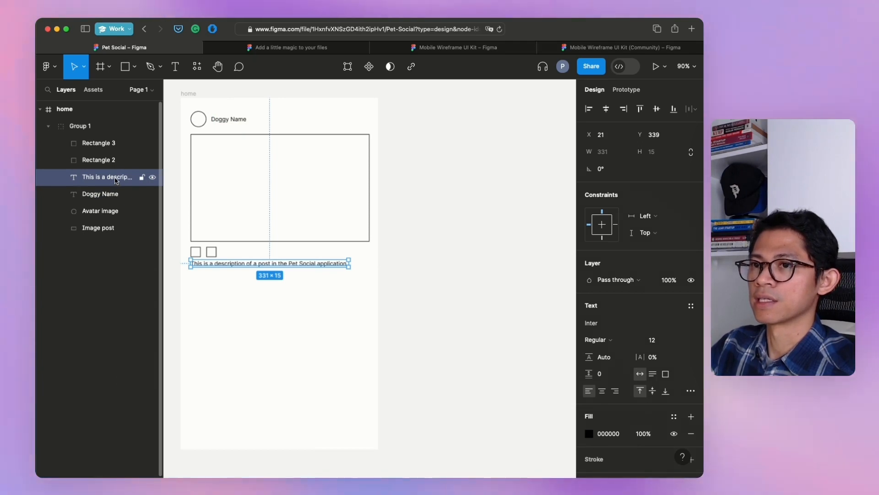
text(Caption)
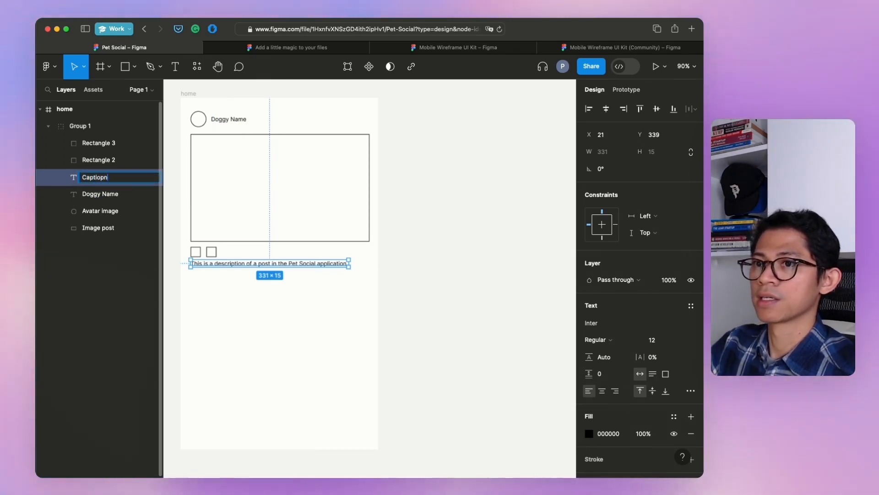
click(114, 194)
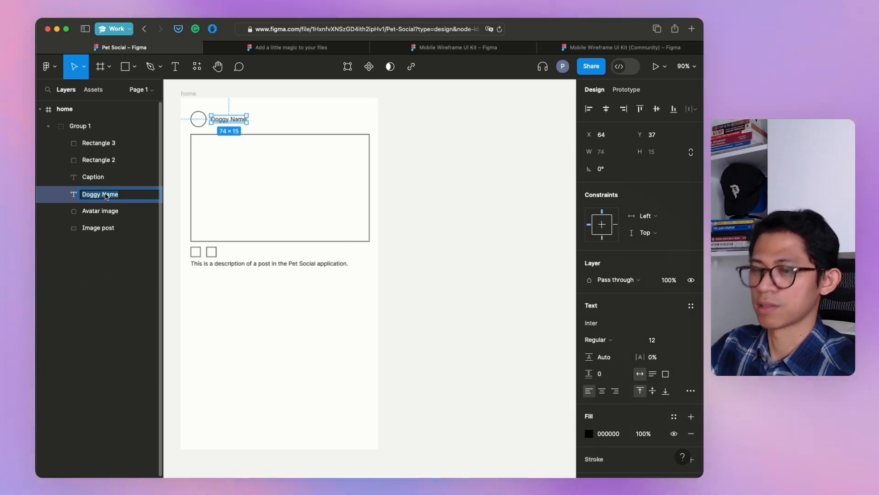
text(Avatar name)
key(Return)
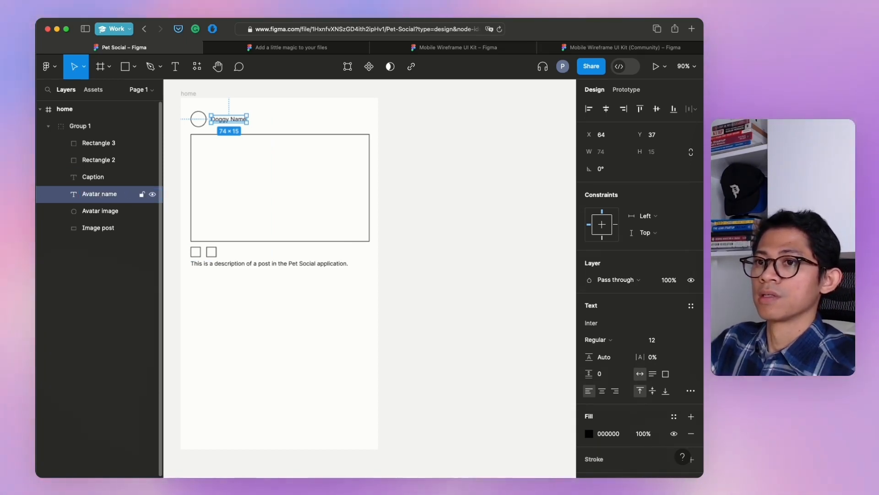
Rename the first small square's layer as "Like icon" and the second small square's layer as "Comment icon".
click(110, 163)
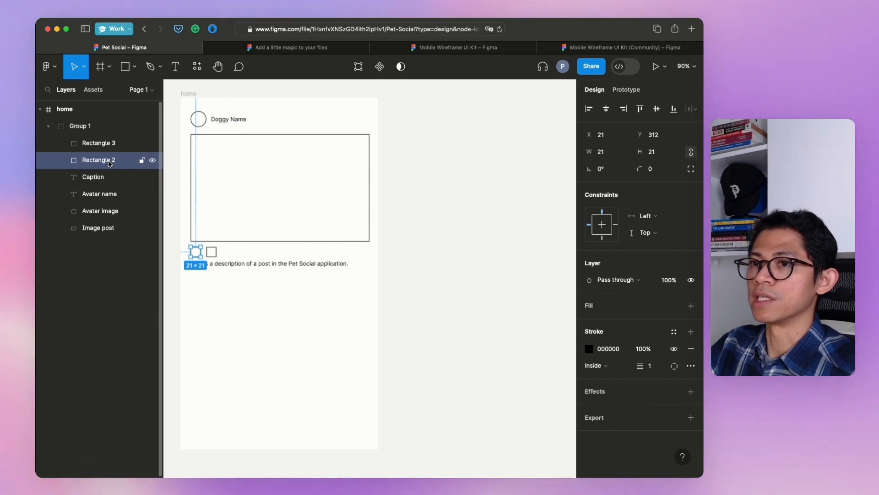
double_click(110, 163)
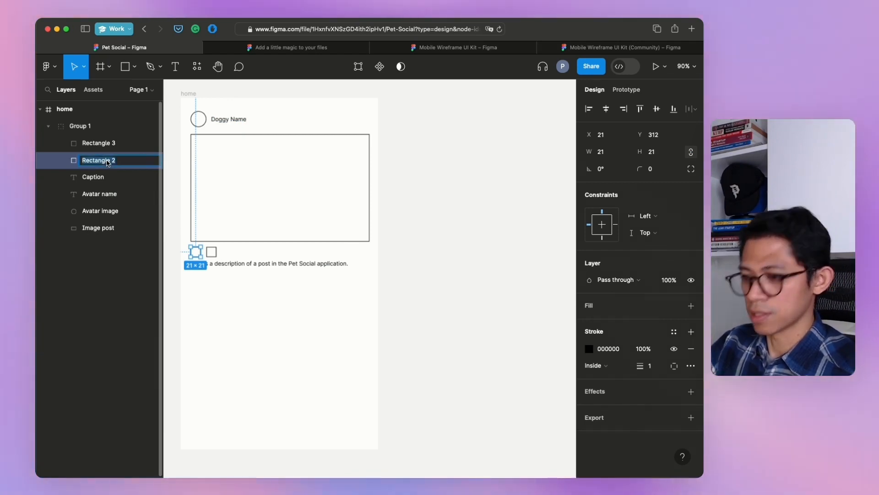
text(Like icon)
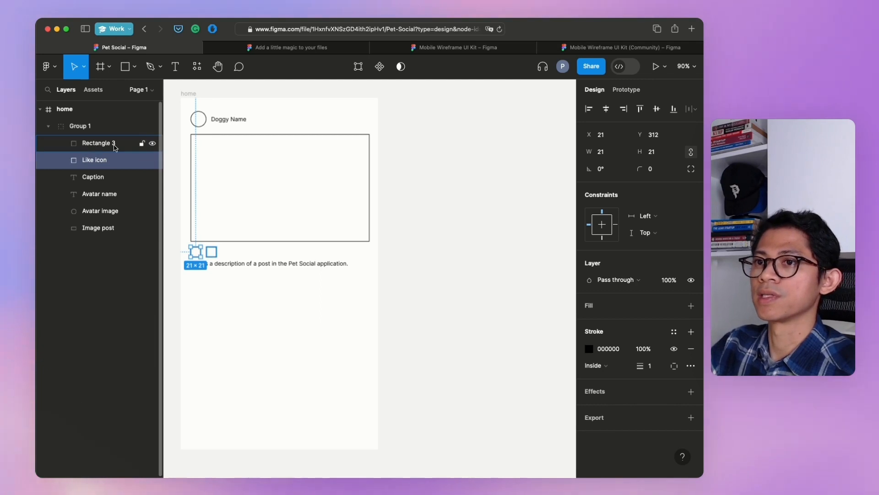
double_click(107, 145)
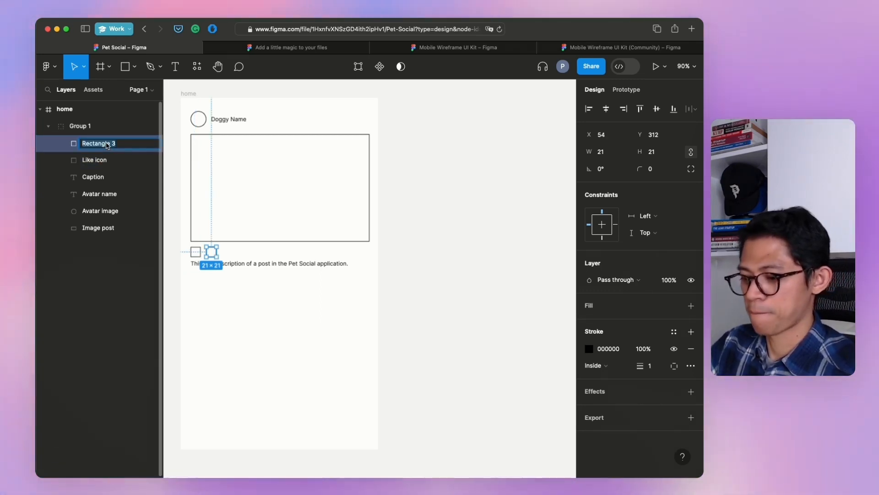
text(Comment )
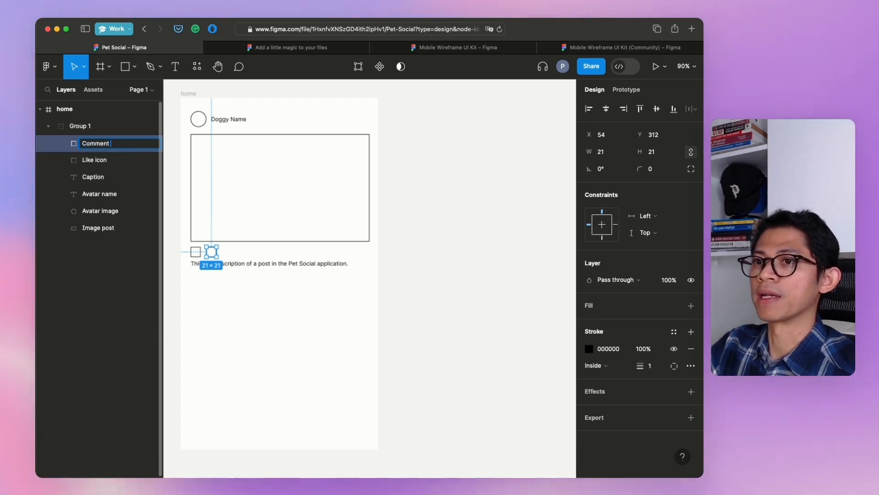
text(icon)
key(Return)
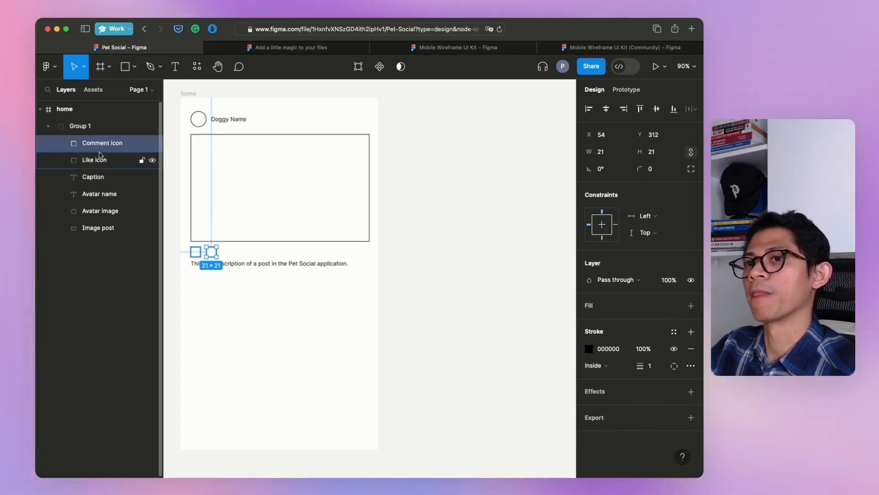
Rename the group containing all the post elements as "Post".
click(84, 128)
double_click(85, 129)
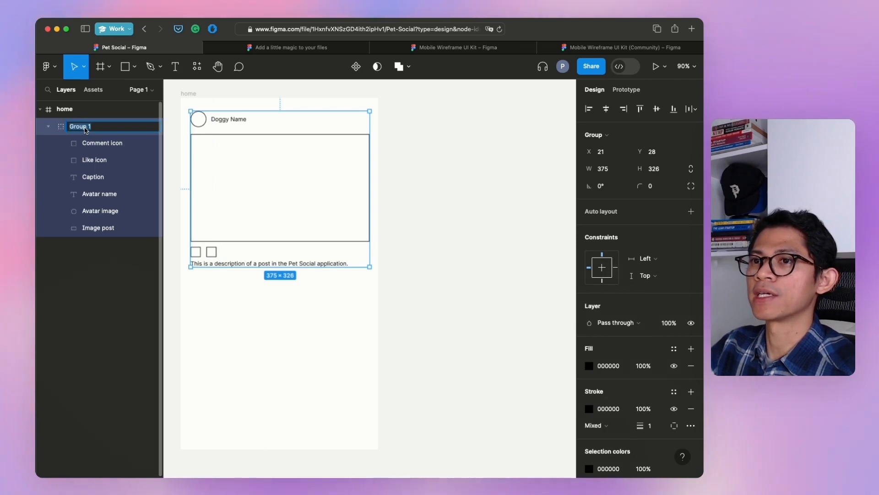
text(Po)
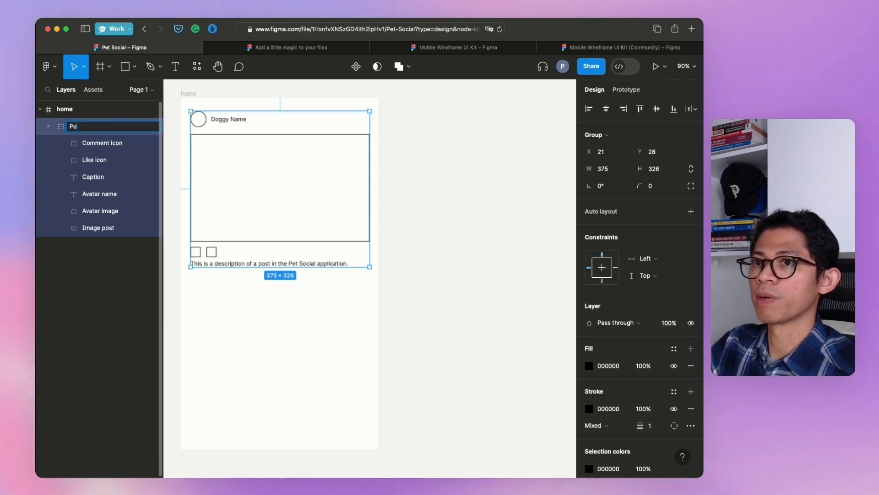
text(st)
key(Return)
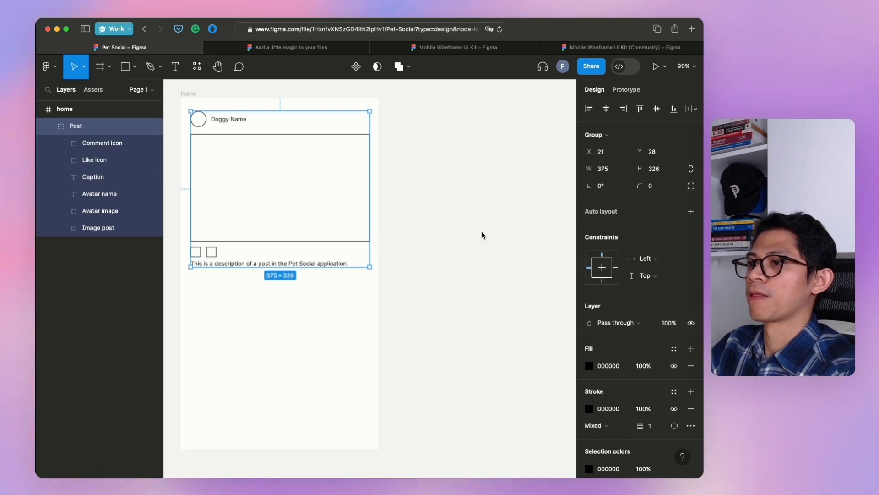
Convert the Post group into a frame.
click(482, 231)
click(80, 130)
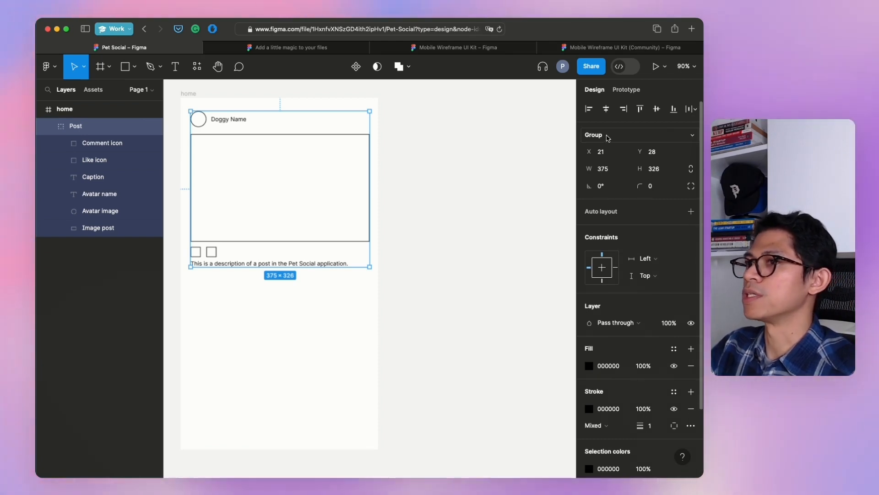
click(691, 136)
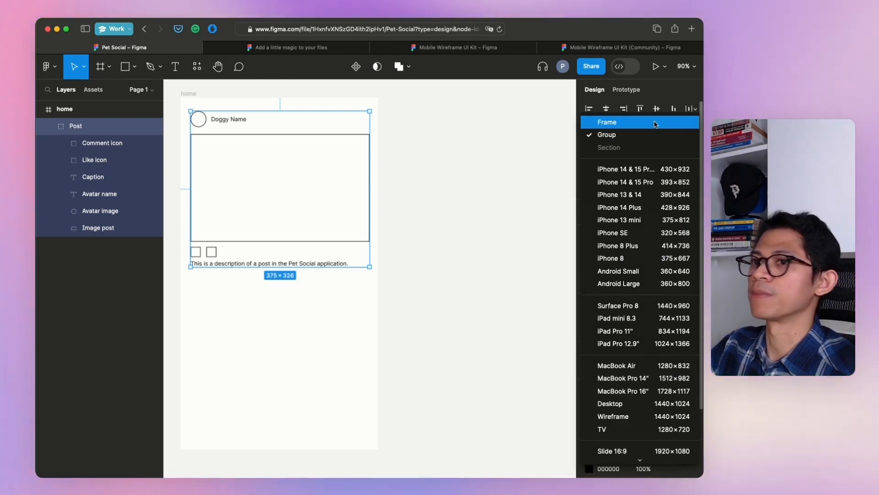
click(655, 122)
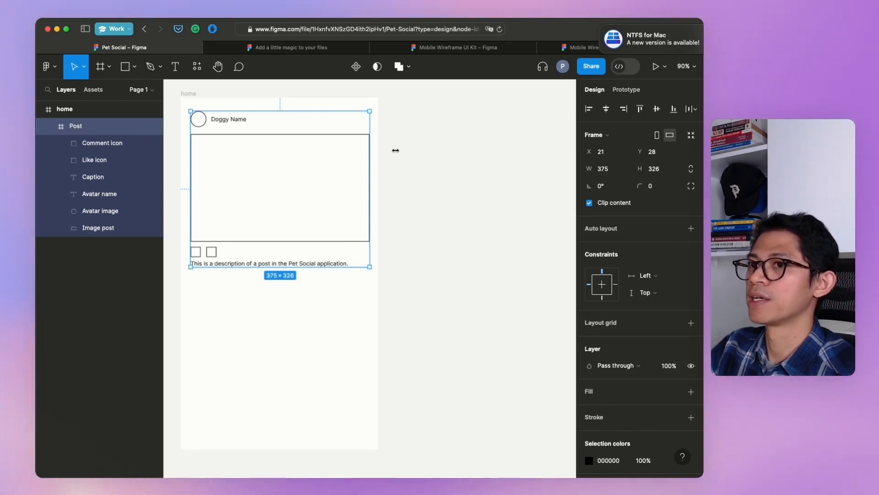
Check the container type options of the Post layer and its parent frame.
click(503, 153)
click(192, 138)
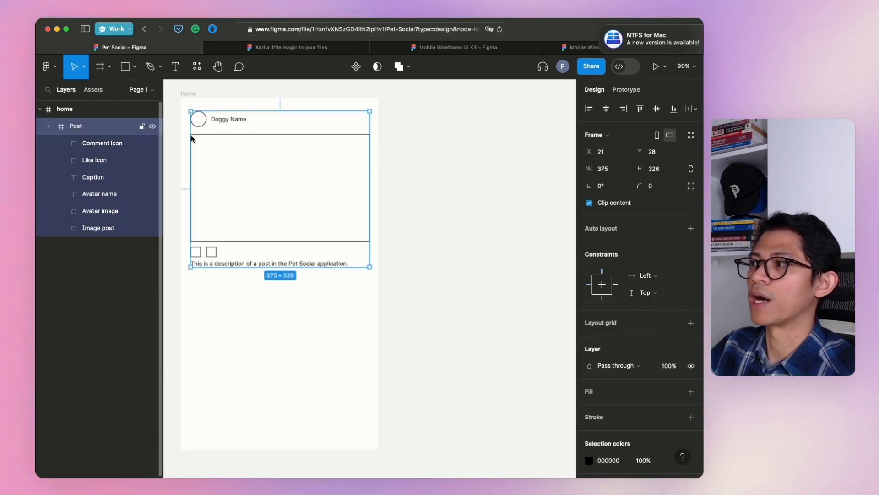
click(601, 136)
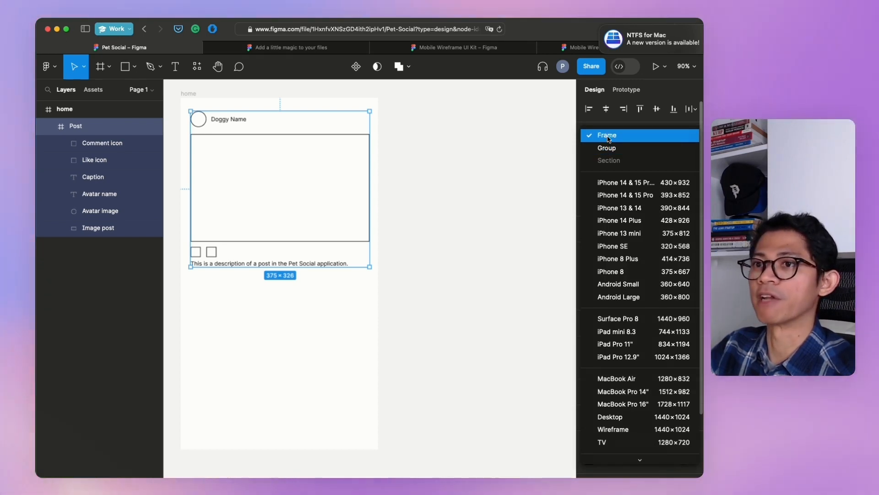
click(554, 136)
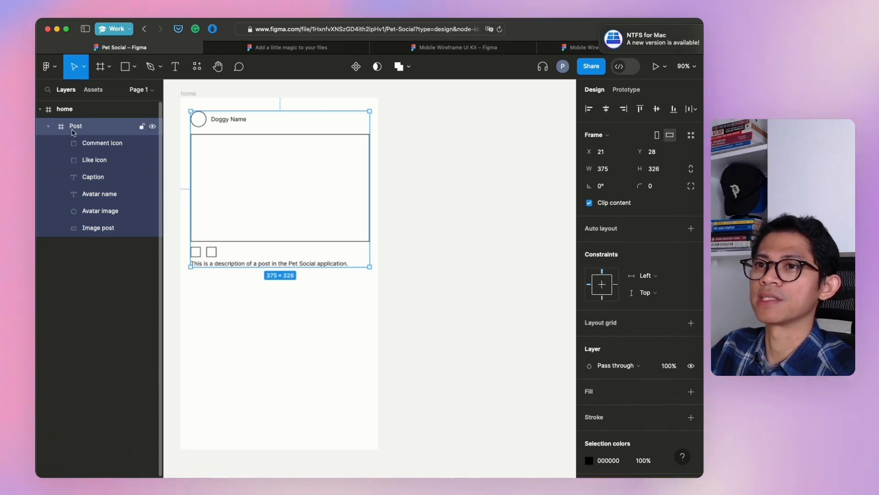
key(shift+Return)
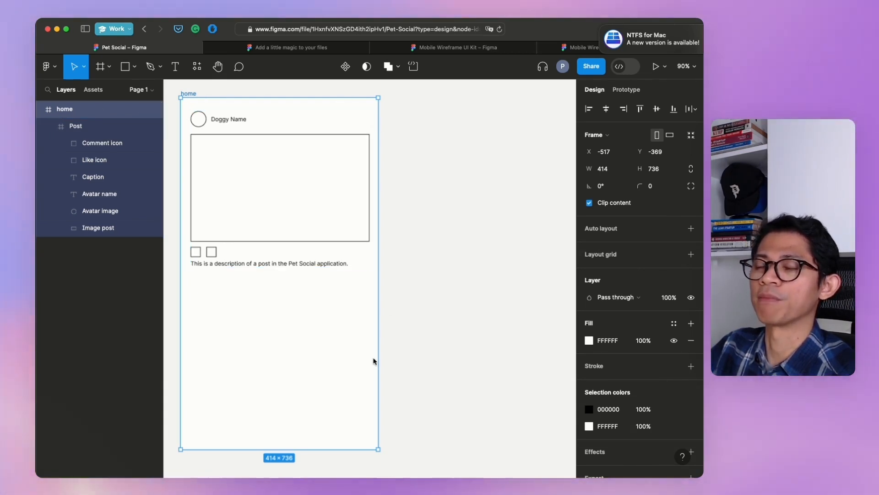
Select the Post frame and collapse its nested layers in the layer list.
click(77, 127)
click(48, 126)
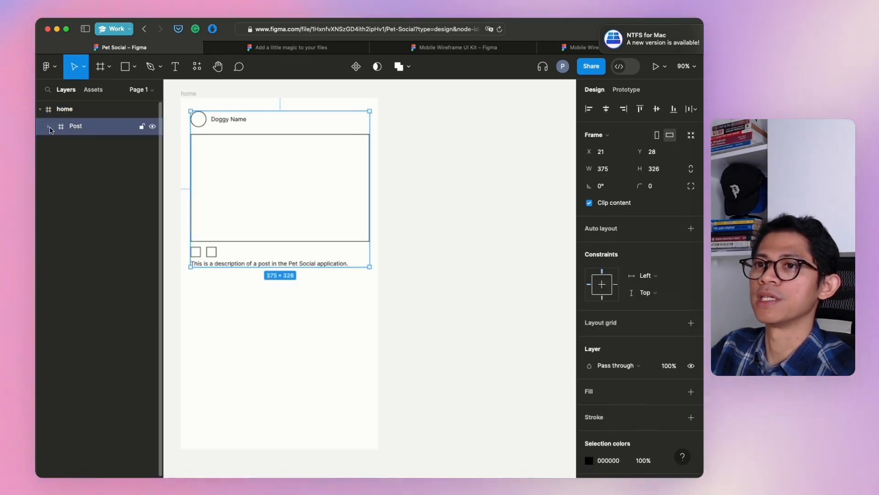
click(49, 127)
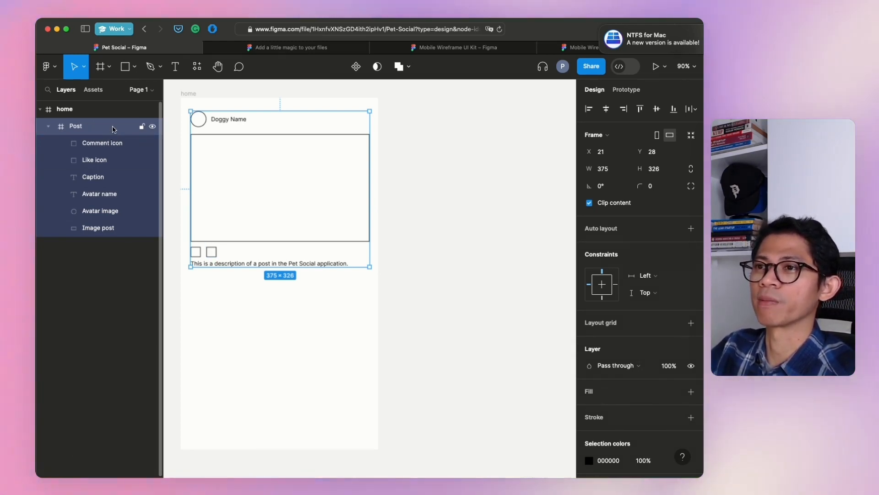
click(49, 127)
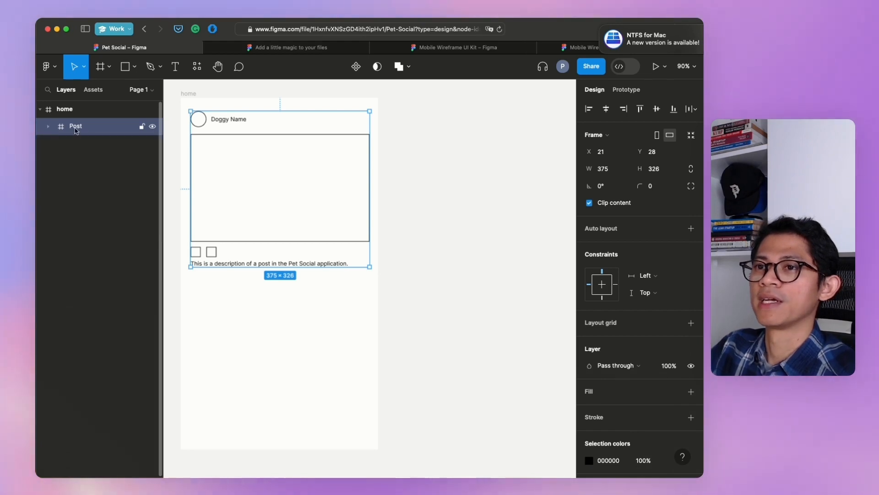
Duplicate the Post frame inside the home frame.
right_click(90, 130)
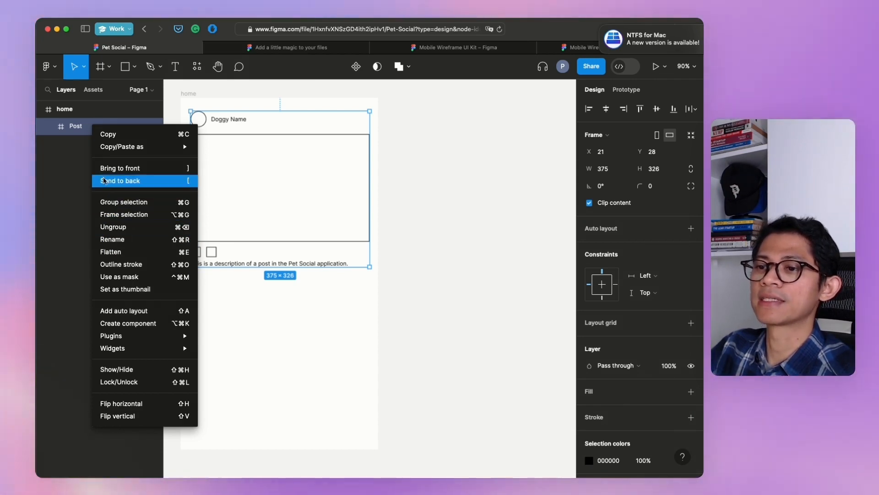
click(81, 132)
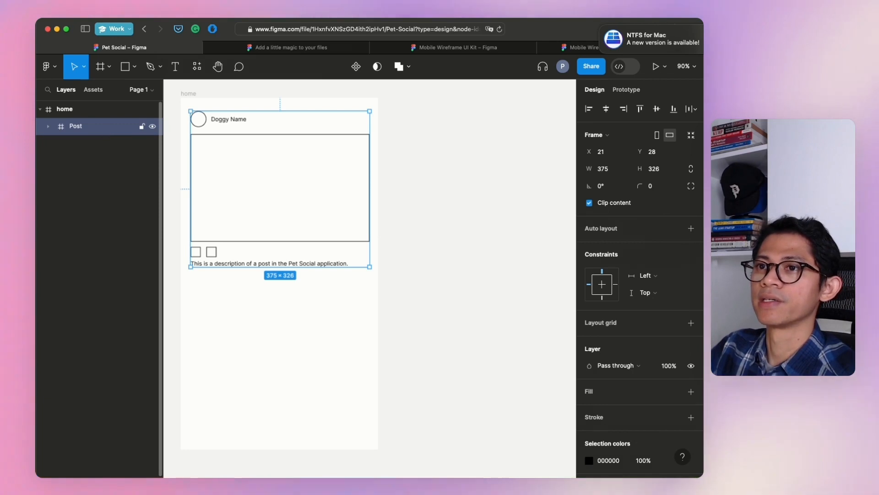
key(super+d)
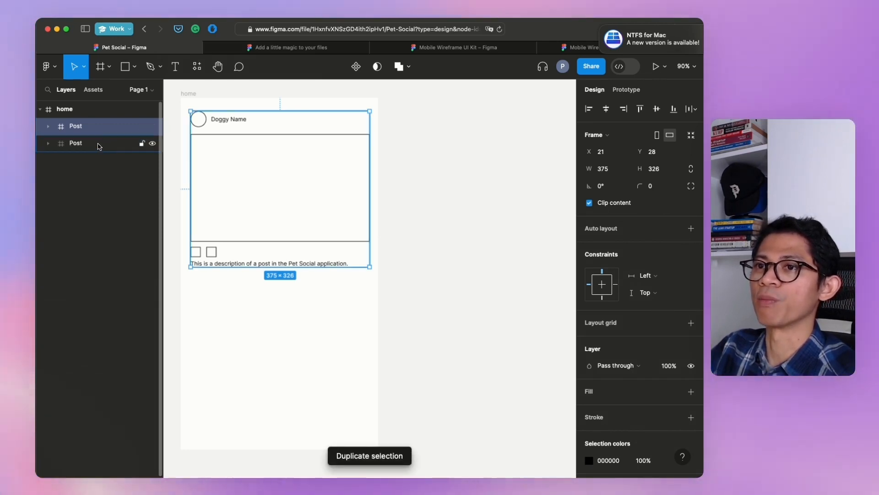
Move the lower-listed Post frame straight down to Y 378 so it sits beneath the other post.
click(114, 144)
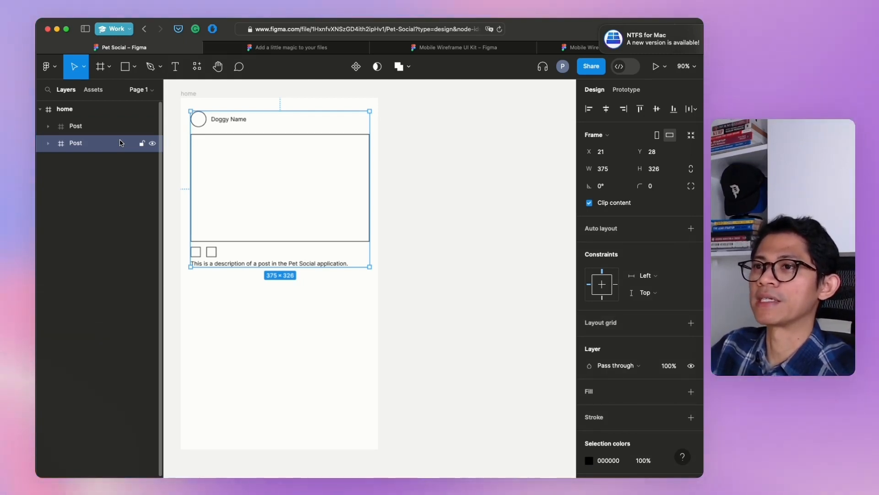
key(shift+Down)
key(shift+Down)
key(shift+Down)
key(shift+Down)
key(shift+Down)
key(shift+Down)
key(shift+Down)
key(shift+Down)
key(shift+Down)
key(shift+Down)
key(shift+Down)
key(shift+Down)
key(shift+Down)
key(shift+Down)
key(shift+Down)
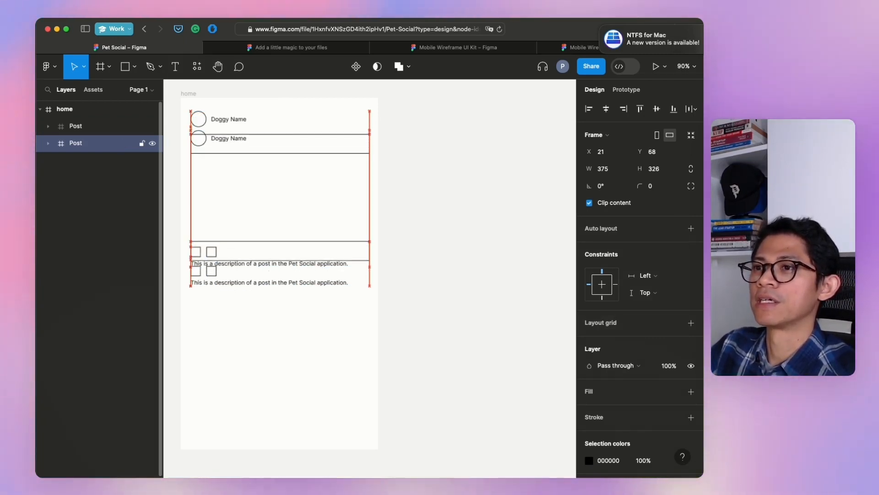
key(shift+Down)
key(shift+Down)
key(shift+Down)
key(shift+Down)
key(shift+Down)
key(shift+Down)
key(shift+Down)
key(shift+Down)
key(shift+Down)
key(shift+Down)
key(shift+Down)
key(shift+Down)
key(shift+Down)
key(shift+Down)
key(shift+Down)
key(shift+Down)
key(shift+Down)
key(shift+Down)
key(shift+Down)
key(shift+Down)
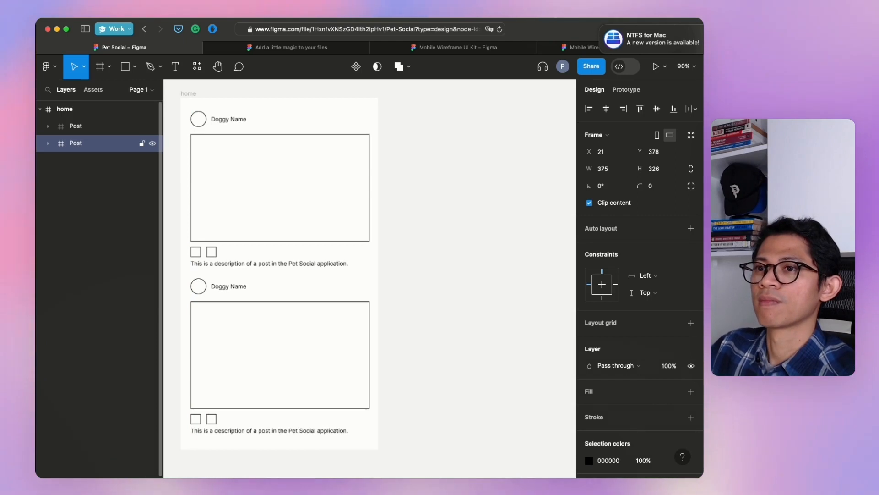
click(78, 127)
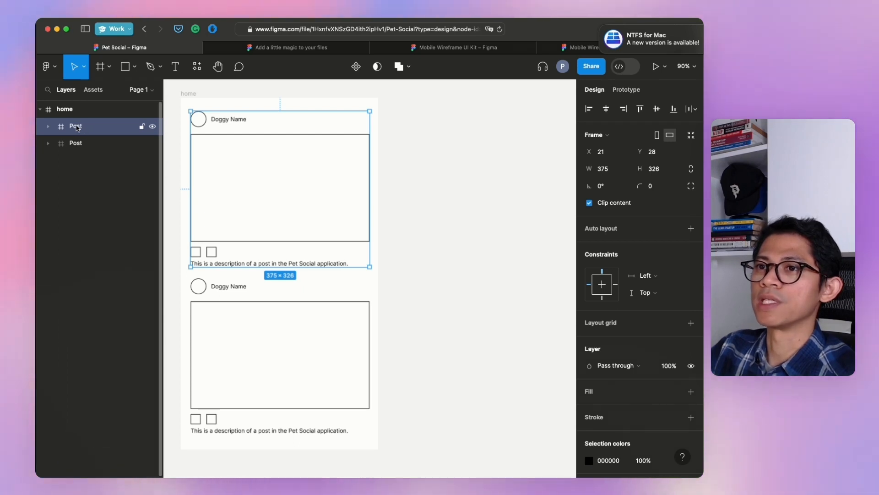
Rename the two Post frames inside the home frame as Post 1 for the upper one and Post 2 for the lower one.
double_click(76, 126)
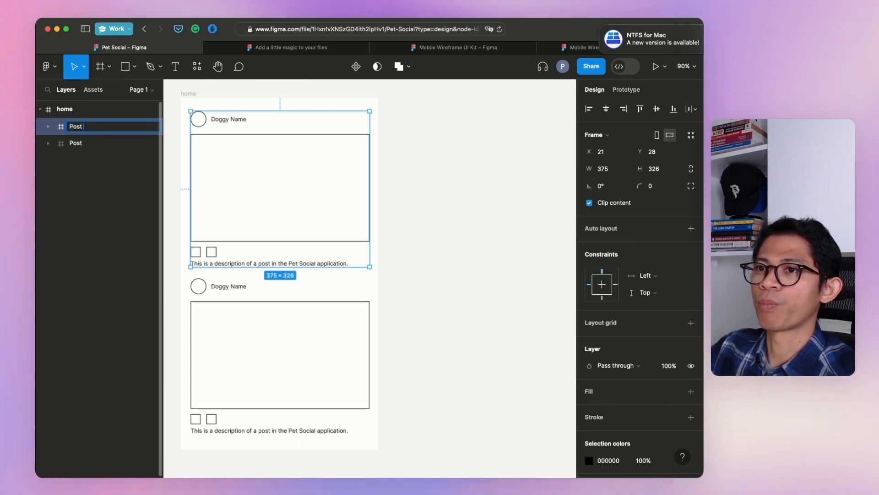
text(1)
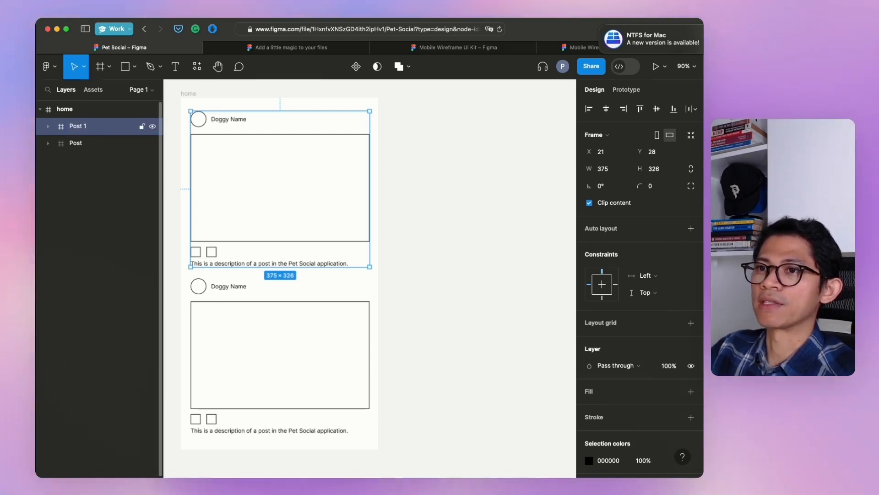
click(76, 145)
key(Return)
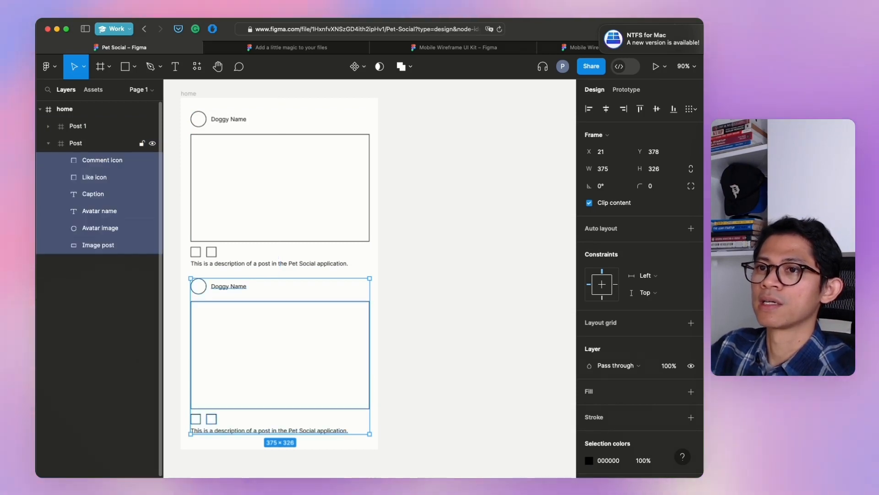
click(78, 144)
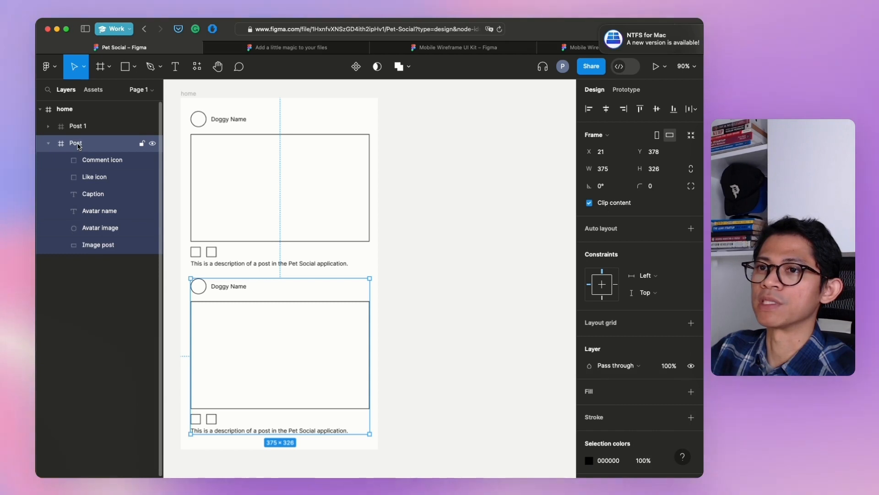
double_click(78, 144)
click(90, 146)
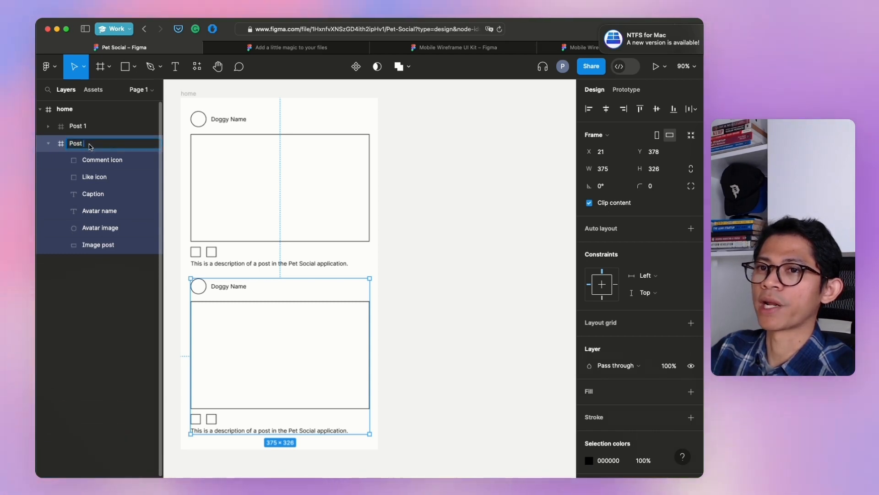
text(2)
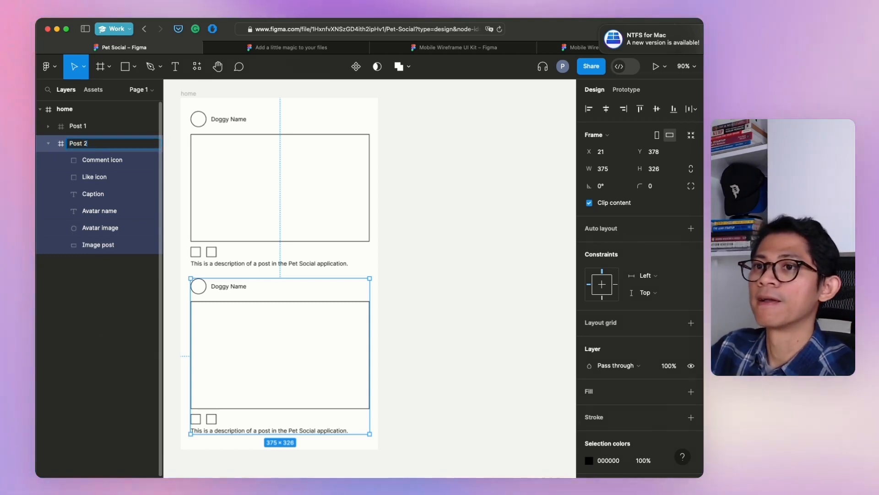
key(Return)
click(469, 283)
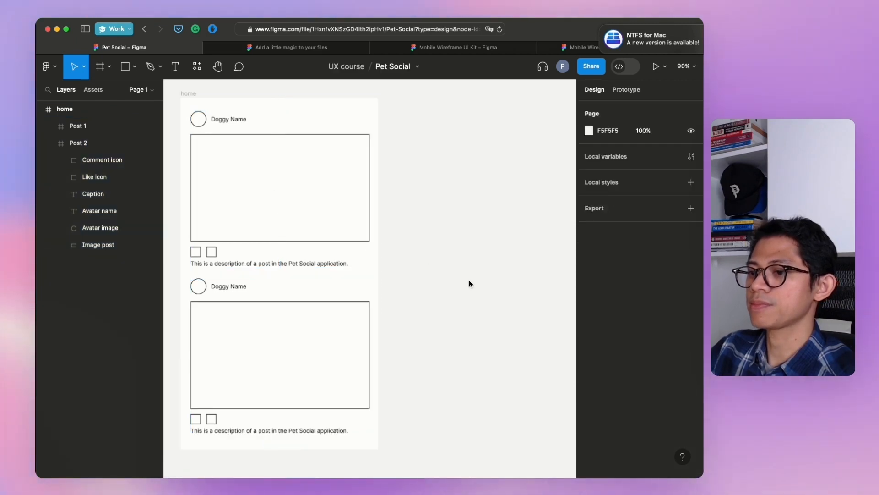
Duplicate the Post 2 frame and place the copy below Post 2 in the layer order.
scroll(462, 283, down, 3)
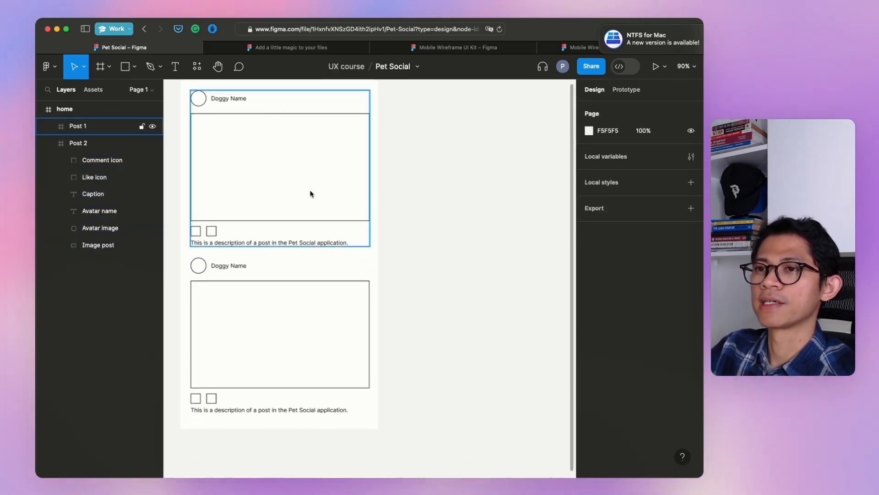
scroll(270, 353, down, 5)
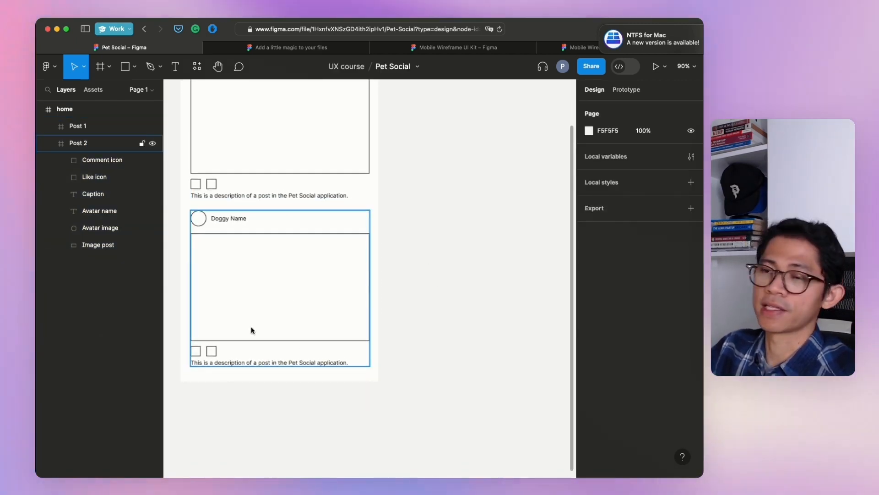
click(256, 286)
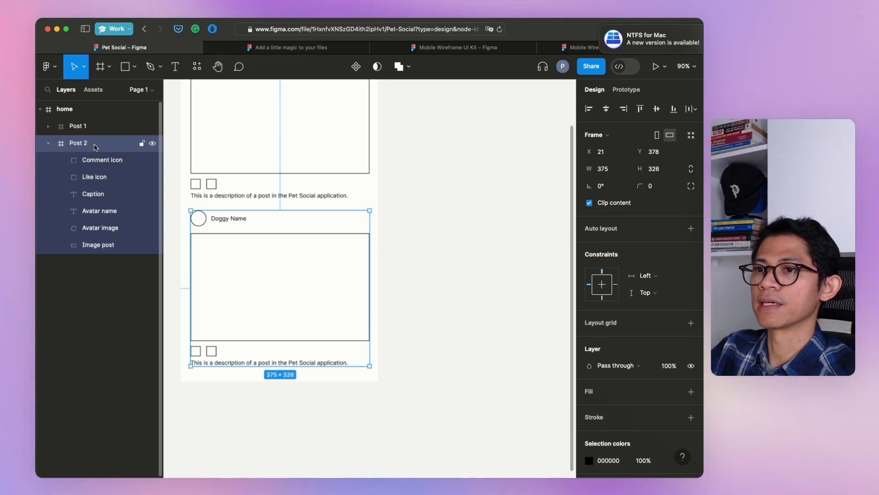
key(super+d)
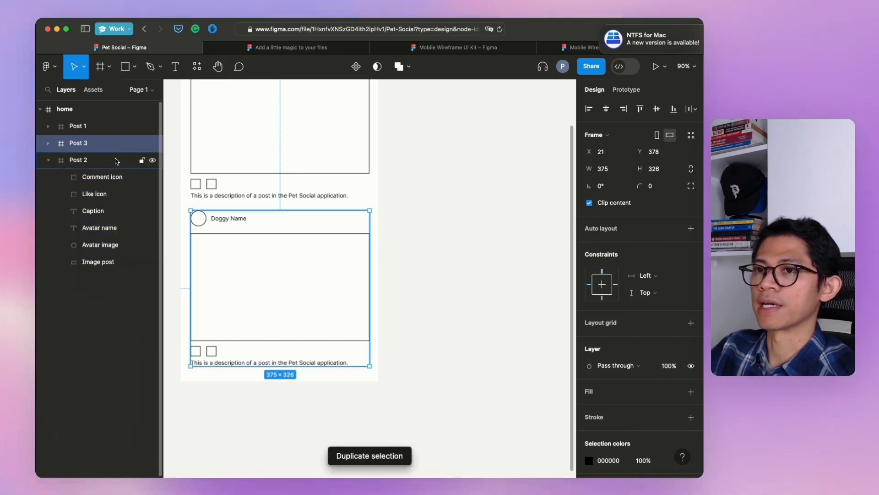
drag(99, 144, 101, 174)
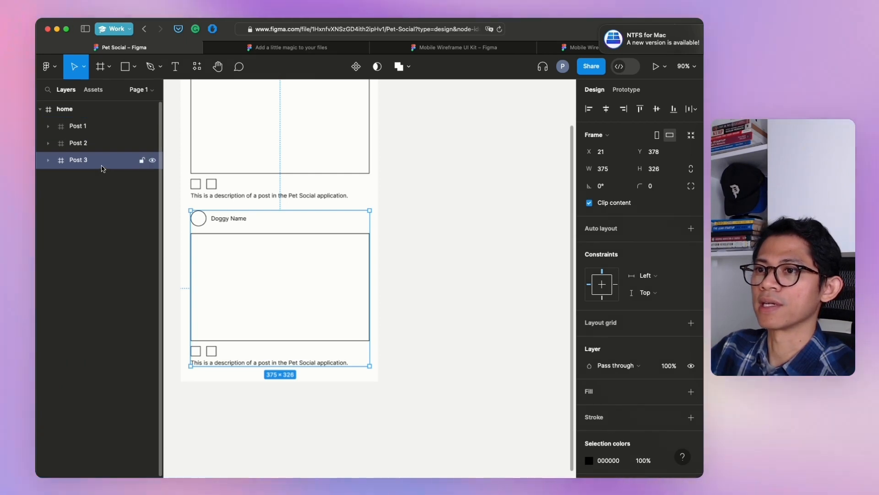
Move the Post 3 frame straight down to Y 728 so it sits beneath Post 2.
key(shift+Down)
key(shift+Down)
key(shift+Down)
key(shift+Down)
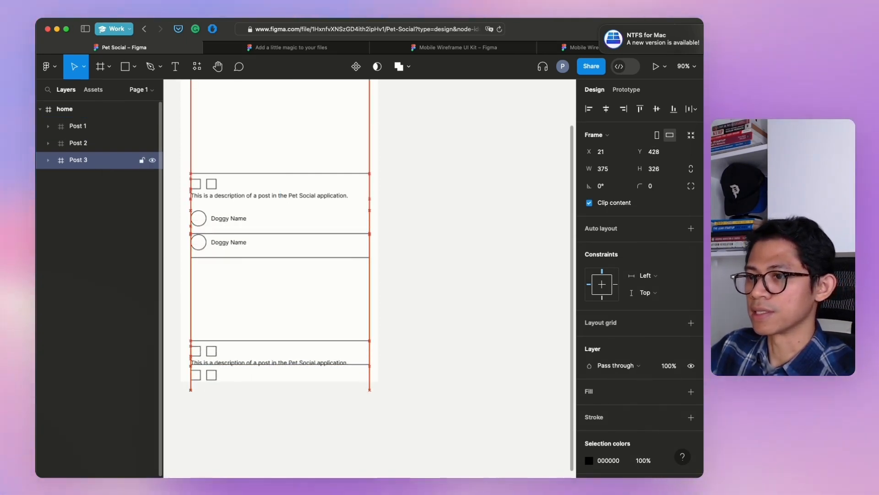
key(shift+Down)
key(shift+Down)
key(shift+Down)
key(shift+Down)
key(shift+Down)
key(shift+Down)
key(shift+Down)
key(shift+Down)
key(shift+Down)
key(shift+Down)
key(shift+Down)
key(shift+Down)
key(shift+Down)
key(shift+Down)
key(shift+Down)
key(shift+Down)
key(shift+Down)
key(shift+Down)
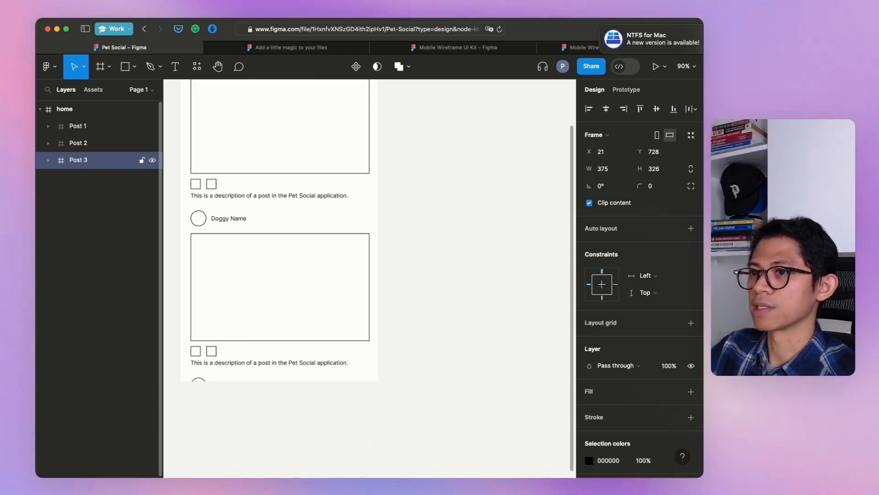
click(397, 200)
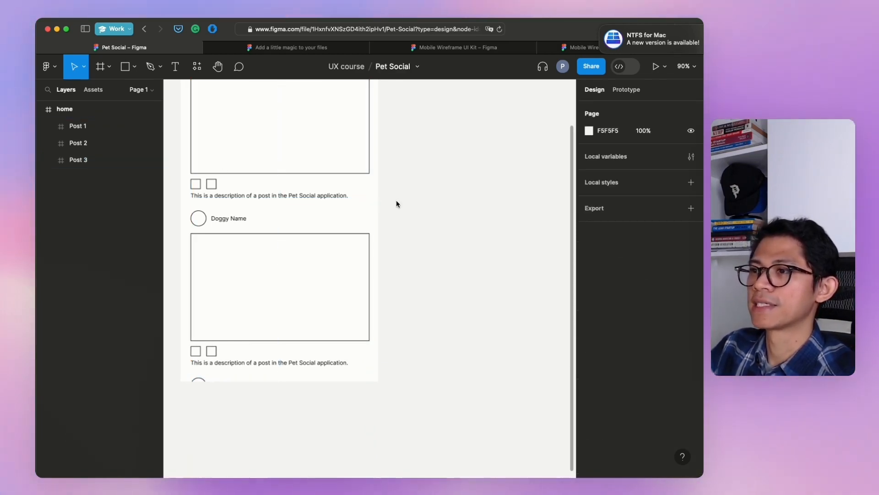
Turn off Clip content on the home frame to inspect the overflowing Post 3, and turn clipping back on.
scroll(396, 206, up, 5)
scroll(395, 209, down, 3)
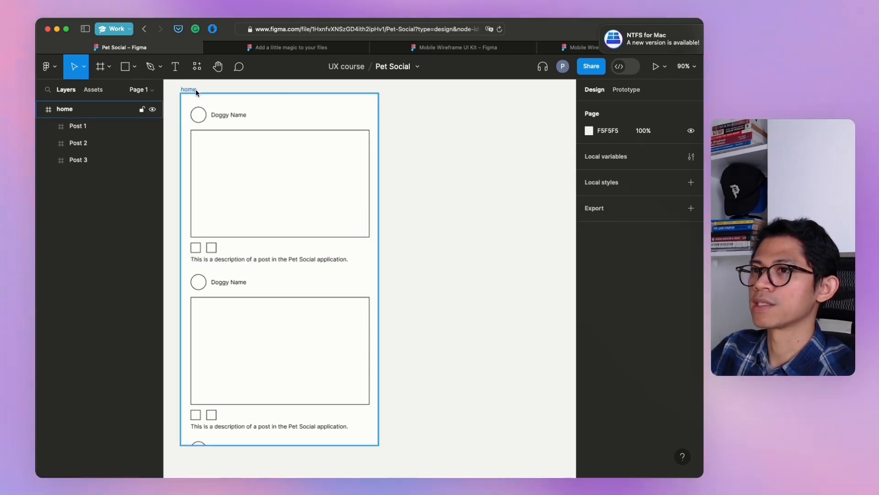
click(193, 89)
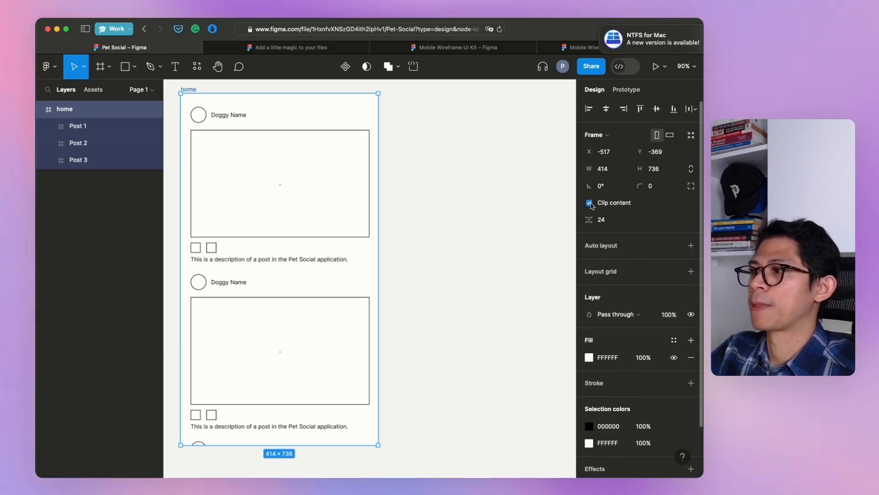
click(590, 203)
scroll(443, 281, down, 2)
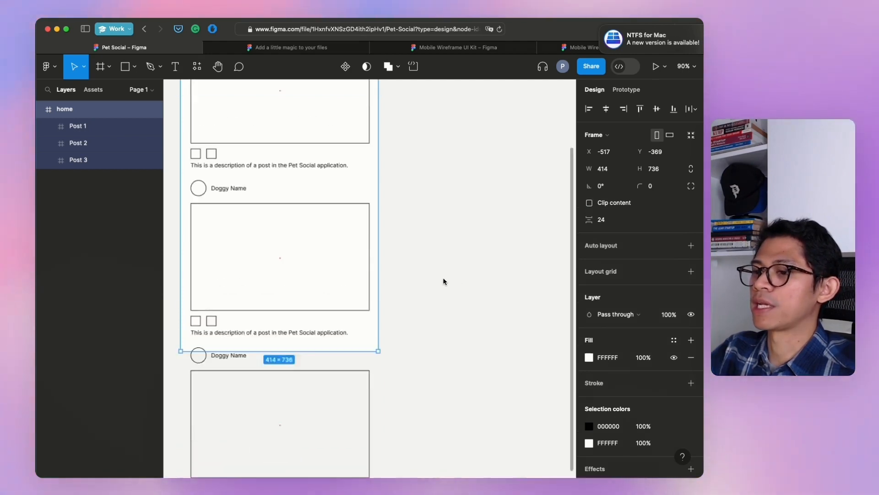
scroll(431, 284, down, 5)
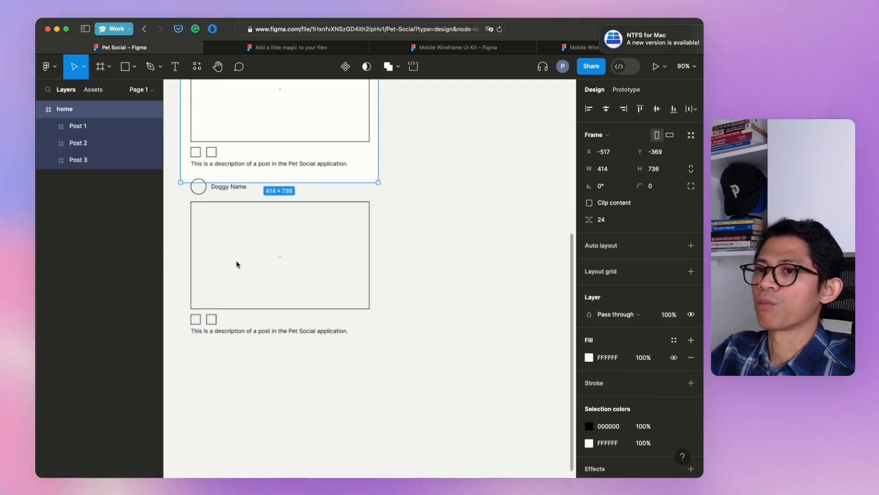
scroll(265, 247, up, 4)
scroll(265, 246, up, 3)
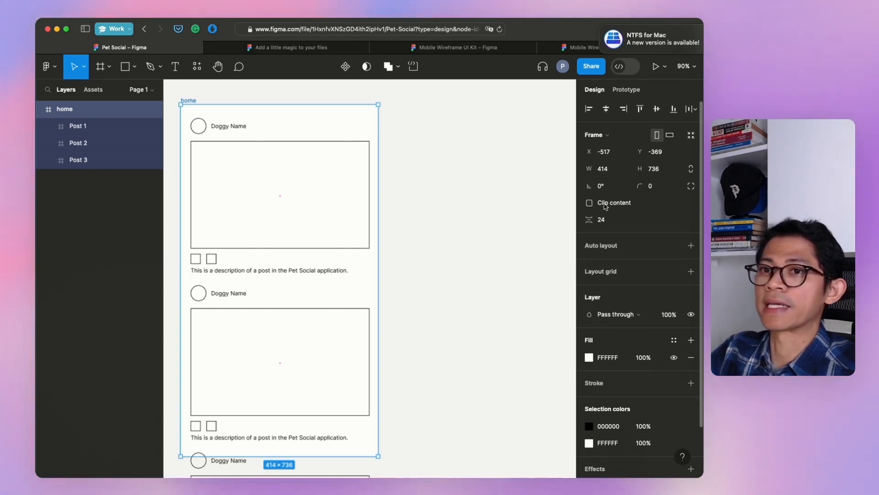
click(409, 135)
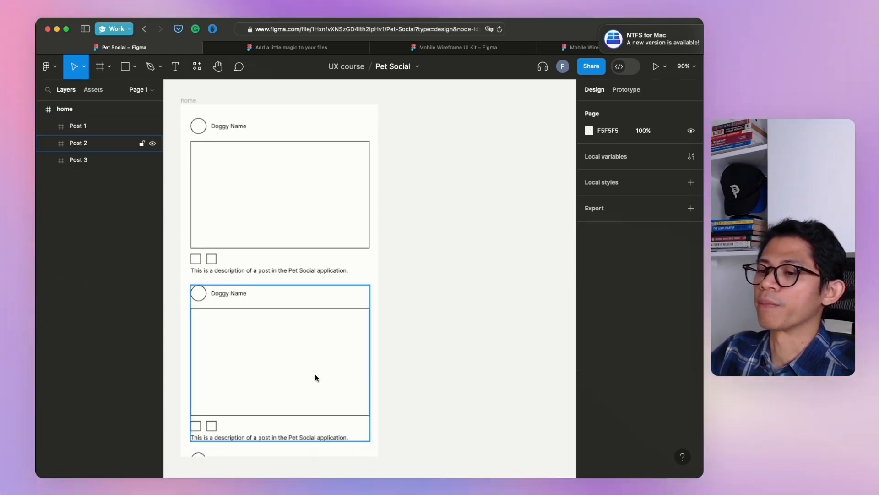
scroll(383, 275, down, 1)
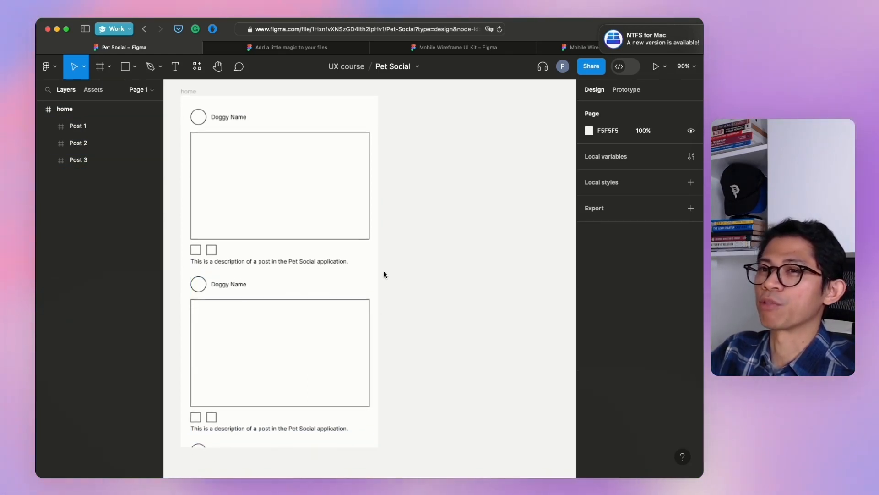
click(363, 237)
scroll(353, 220, up, 5)
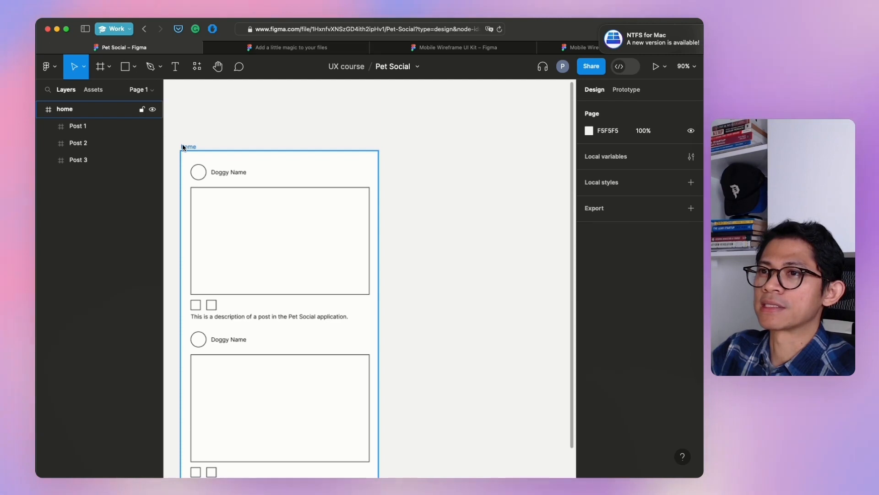
click(134, 67)
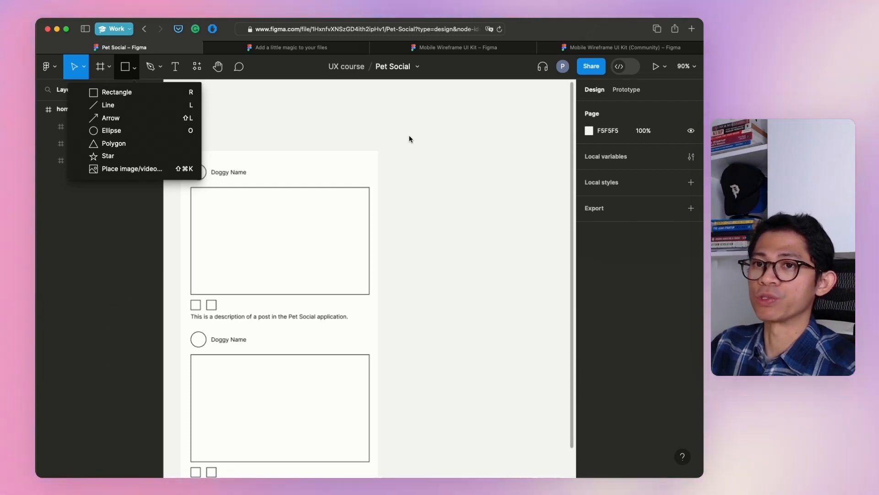
click(408, 136)
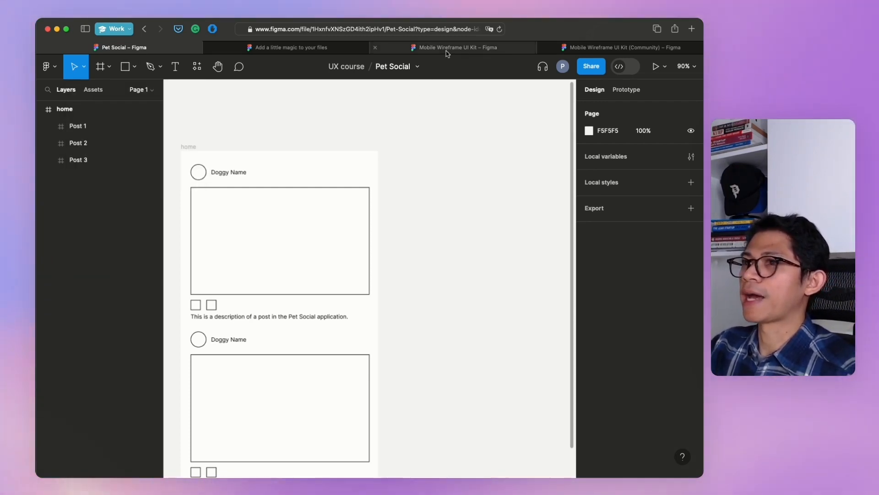
Search the Figma Community for "Mobile wireframe" and open the Mobile Wireframe UI Kit as an editable file.
click(261, 48)
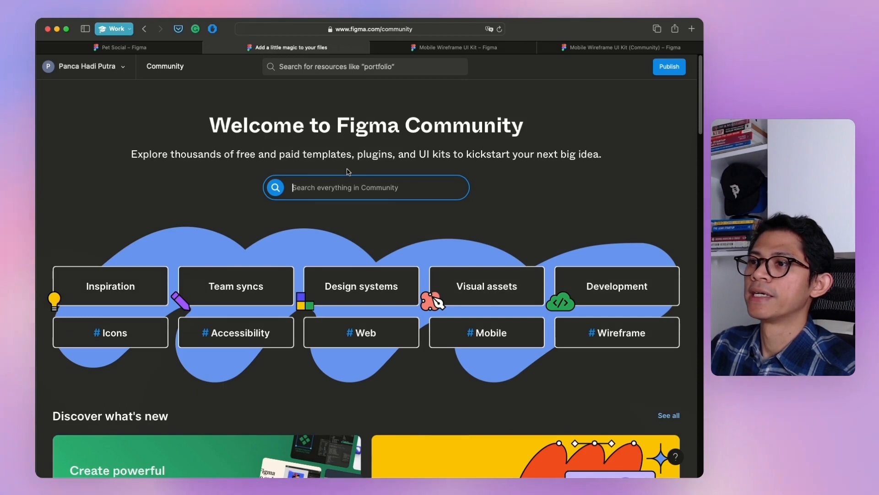
click(351, 191)
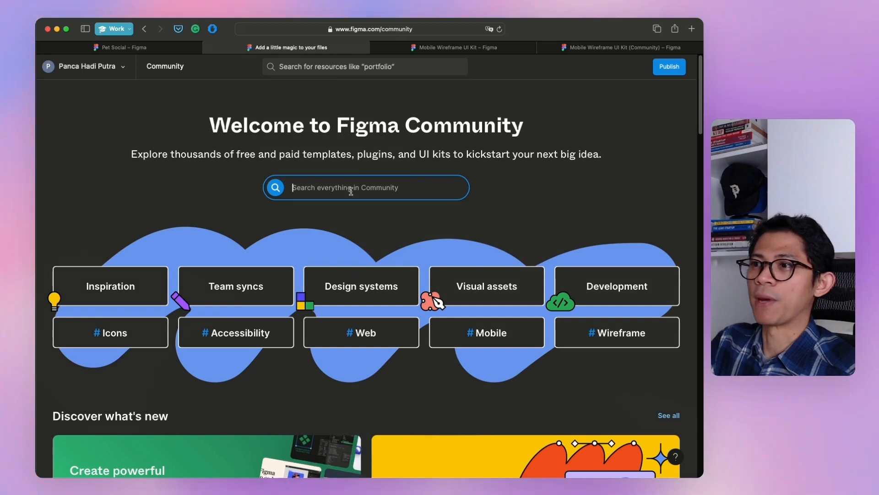
text(M)
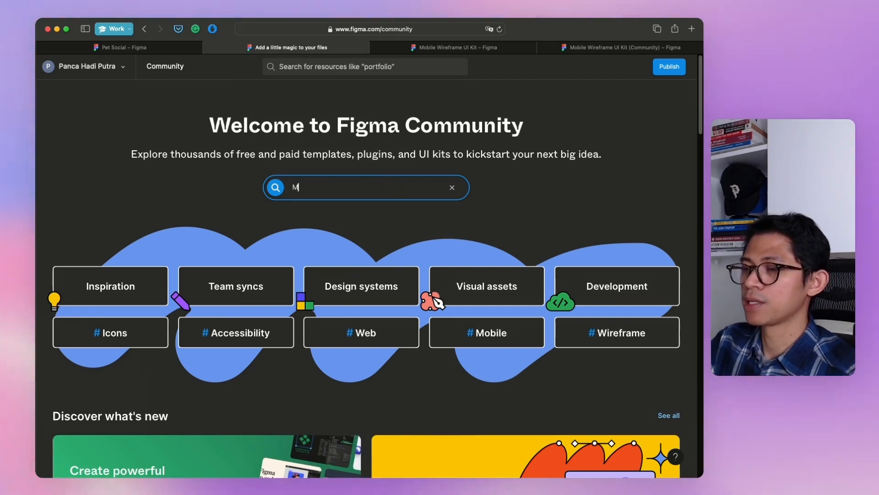
text(obile wire)
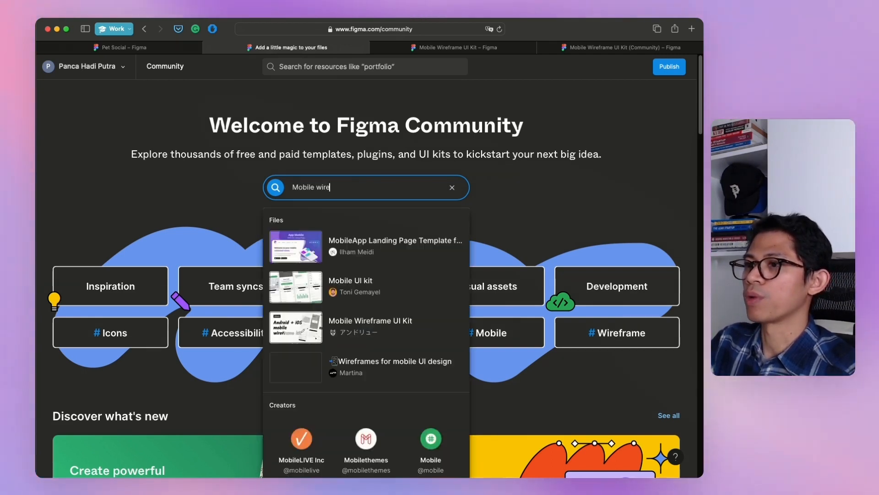
text(frame)
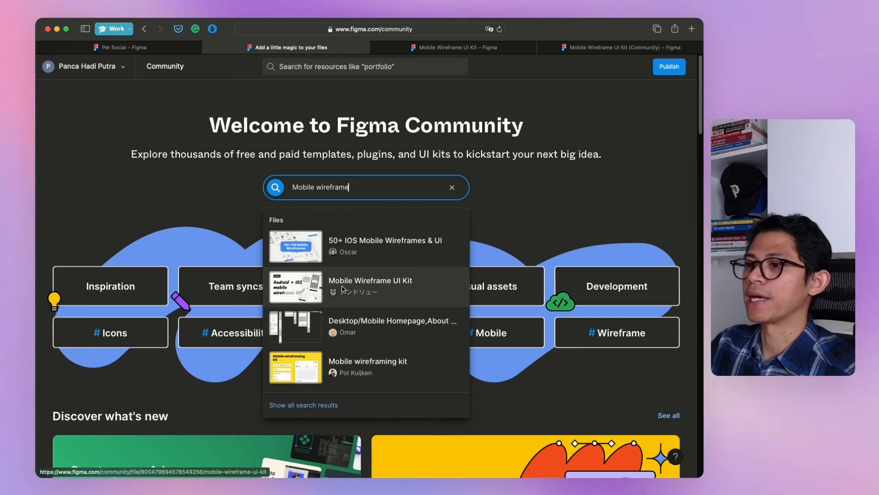
click(375, 286)
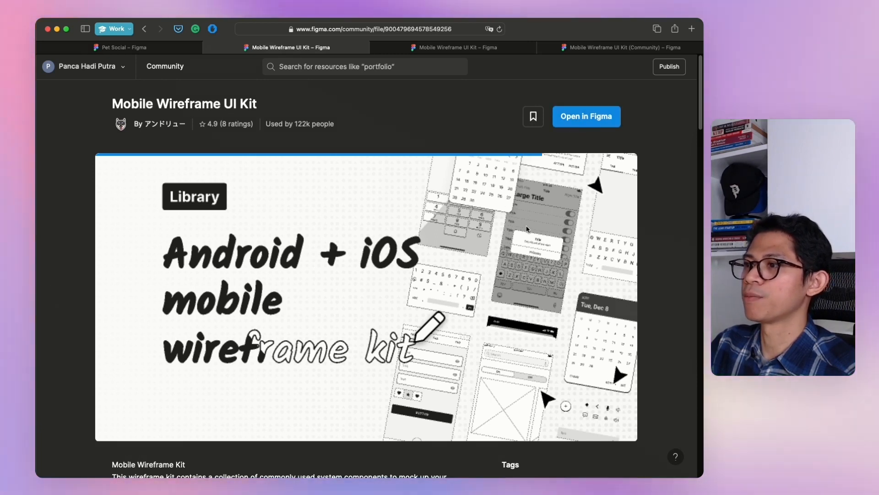
click(595, 124)
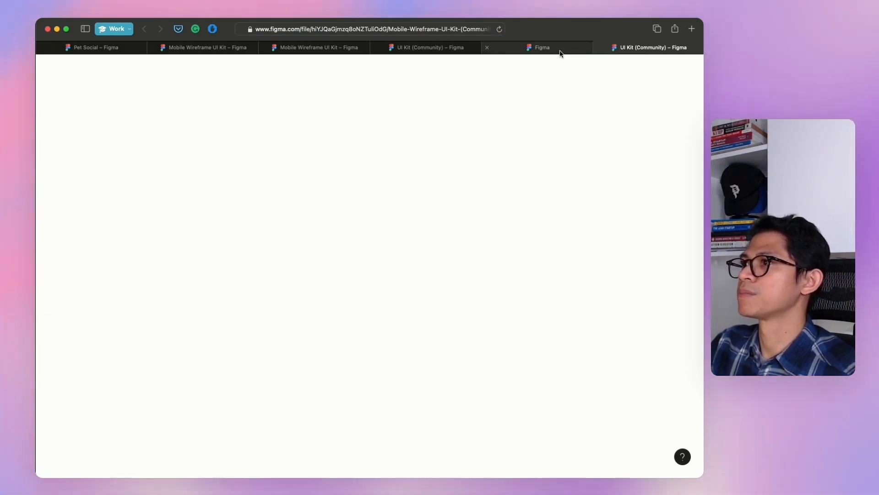
click(586, 50)
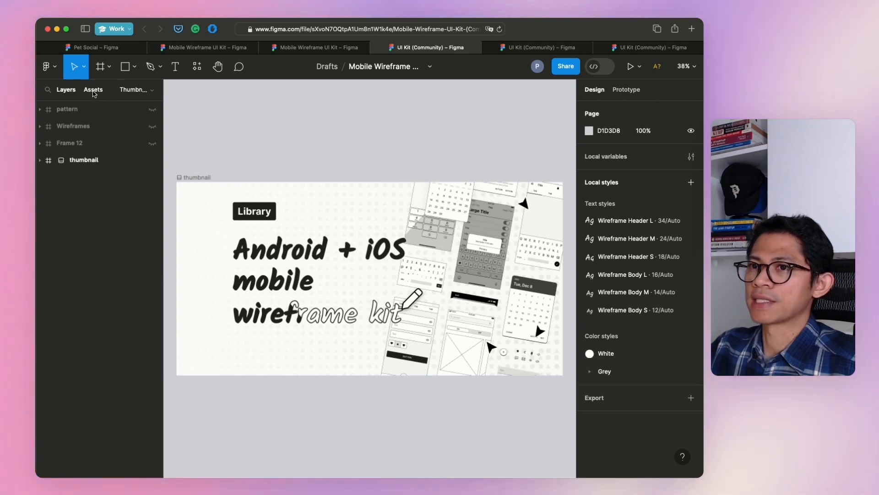
Browse the UI kit's local components and insert an instance of the generic system-bar component.
click(94, 92)
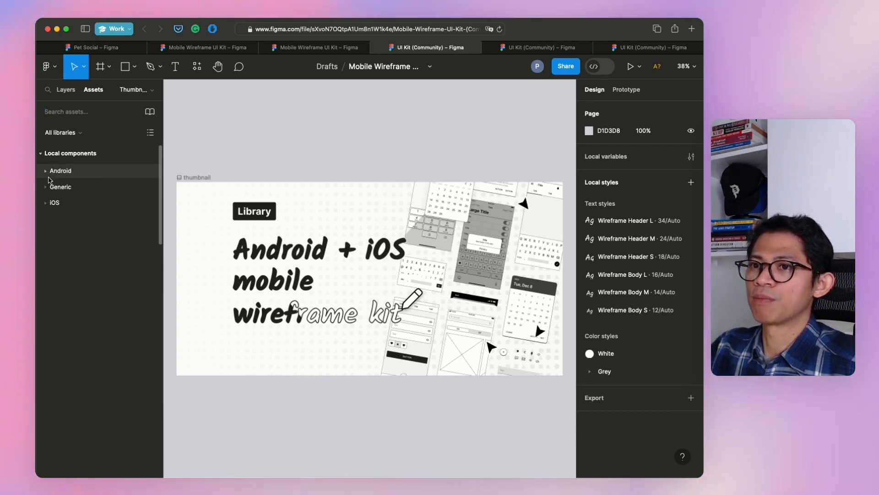
click(46, 172)
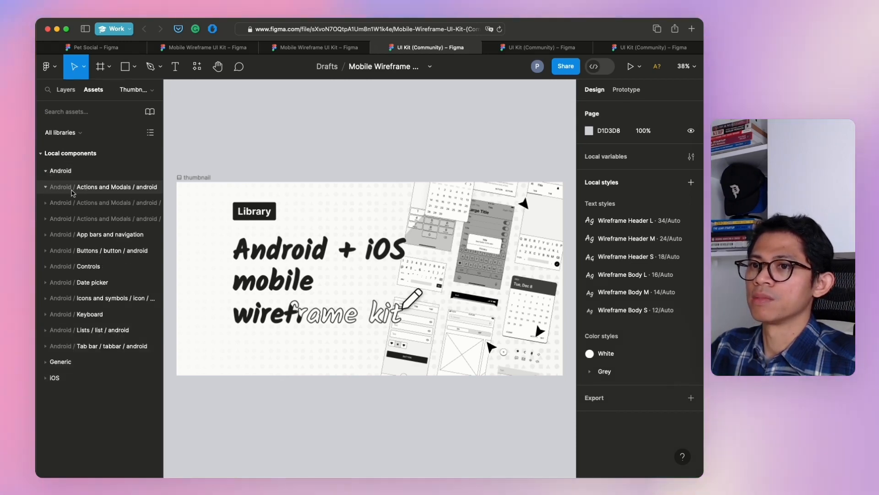
click(46, 171)
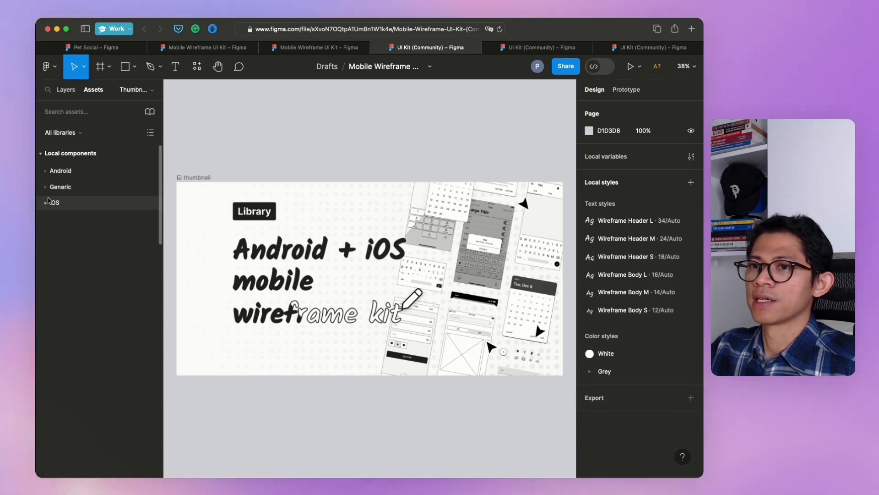
click(46, 203)
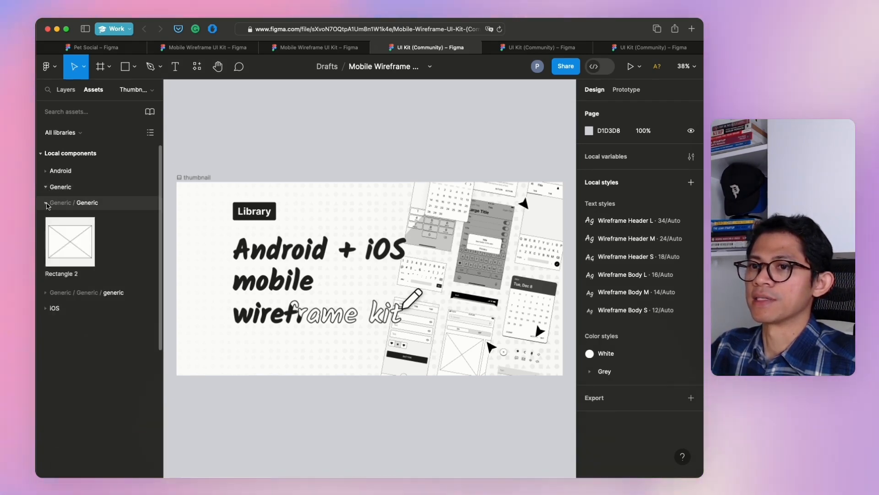
click(46, 293)
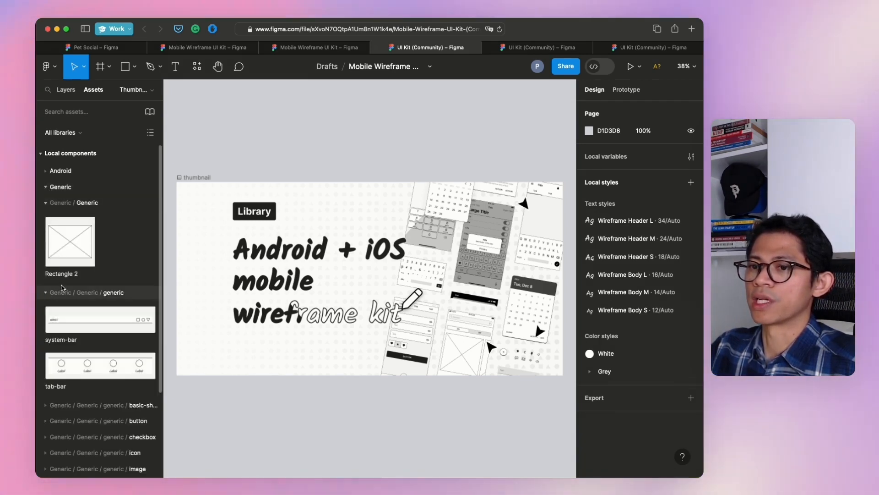
scroll(69, 315, down, 3)
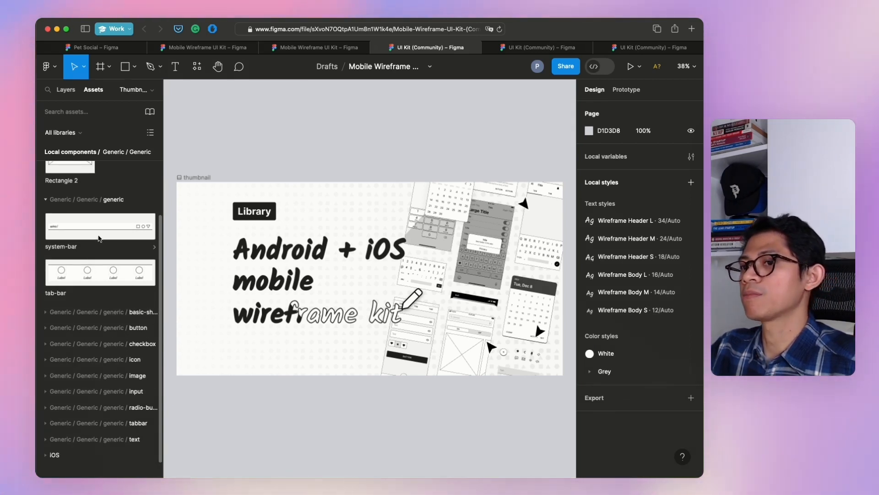
click(105, 237)
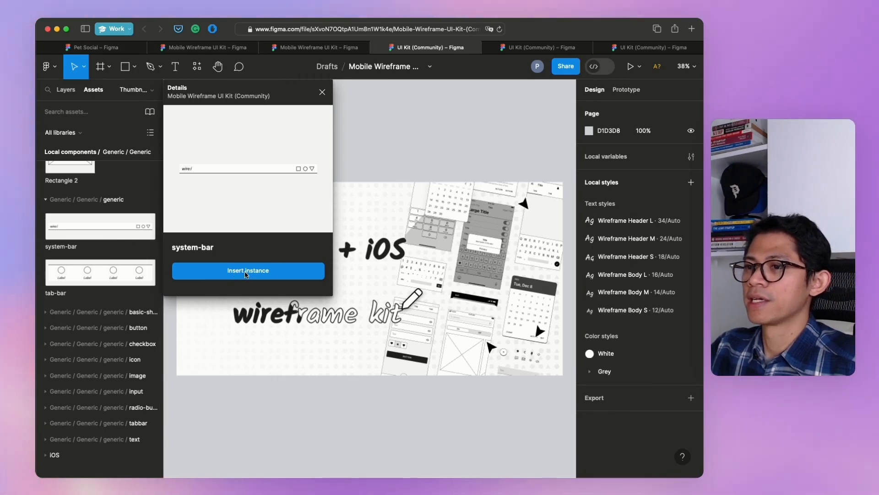
click(248, 270)
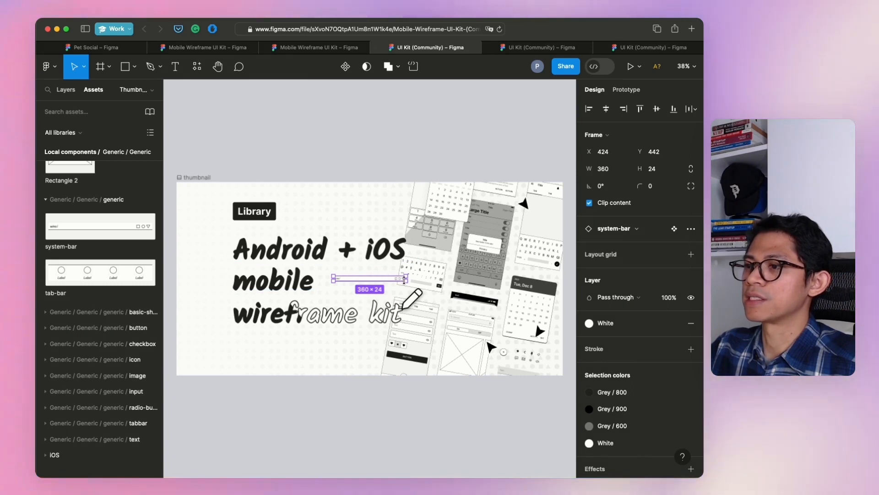
Move the system-bar instance straight up to Y -118 so it sits above the thumbnail frame.
key(shift+Up)
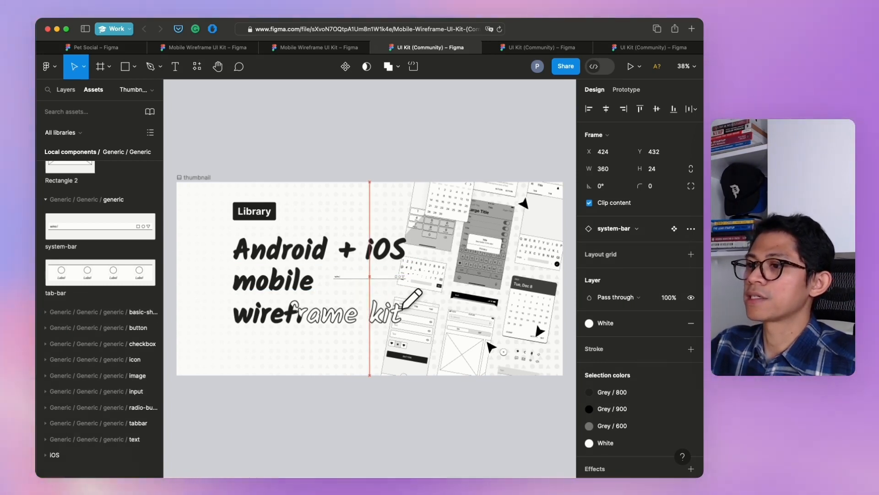
key(shift+Up)
key(shift+Up)
key(shift+Up)
key(shift+Up)
key(shift+Up)
key(shift+Up)
key(shift+Up)
key(shift+Up)
key(shift+Up)
key(shift+Up)
key(shift+Up)
key(shift+Up)
key(shift+Up)
key(shift+Up)
key(shift+Up)
key(shift+Up)
key(shift+Up)
key(shift+Up)
key(shift+Up)
key(shift+Up)
key(shift+Up)
key(shift+Up)
key(shift+Up)
key(shift+Up)
key(shift+Up)
key(shift+Up)
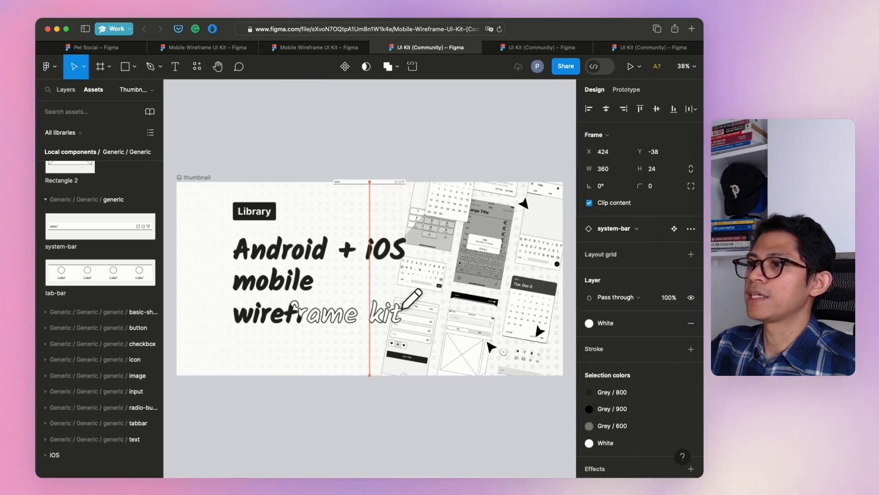
key(shift+Up)
key(shift+Up)
key(shift+Up)
key(shift+Up)
key(shift+Up)
key(shift+Up)
key(shift+Up)
key(shift+Up)
key(shift+Up)
key(shift+Up)
key(shift+Up)
key(shift+Up)
key(shift+Up)
key(shift+Up)
key(shift+Up)
key(shift+Up)
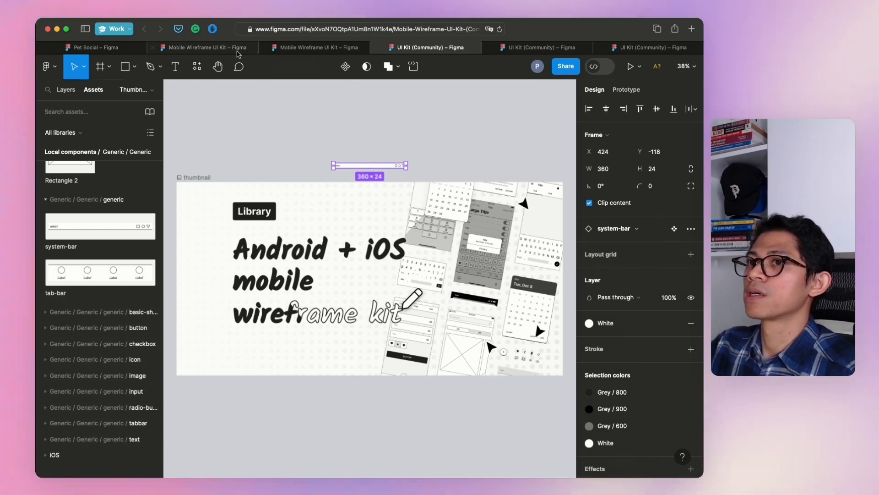
Paste the system-bar into the Pet Social file and place it inside the home frame at X 0, Y 0.
click(104, 45)
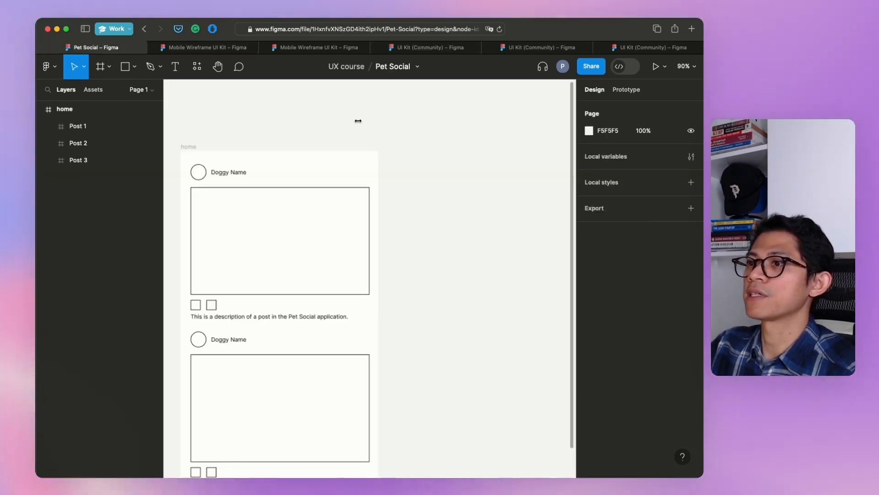
key(super+v)
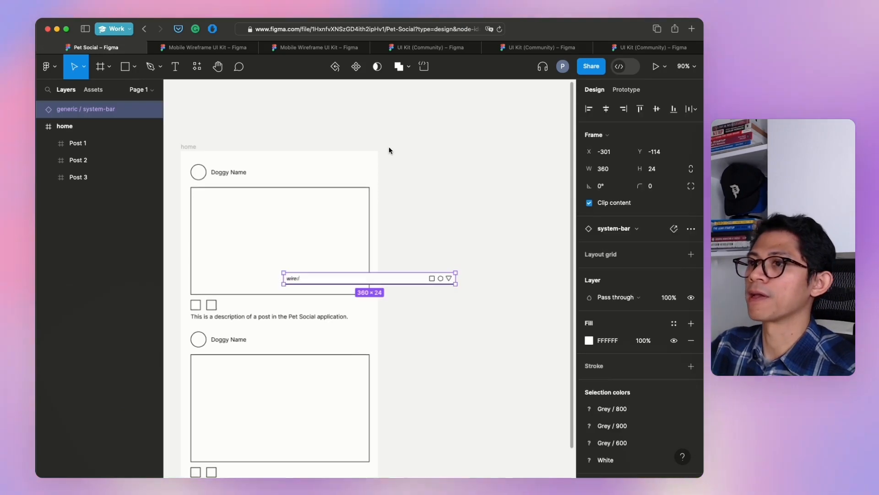
drag(404, 277, 306, 158)
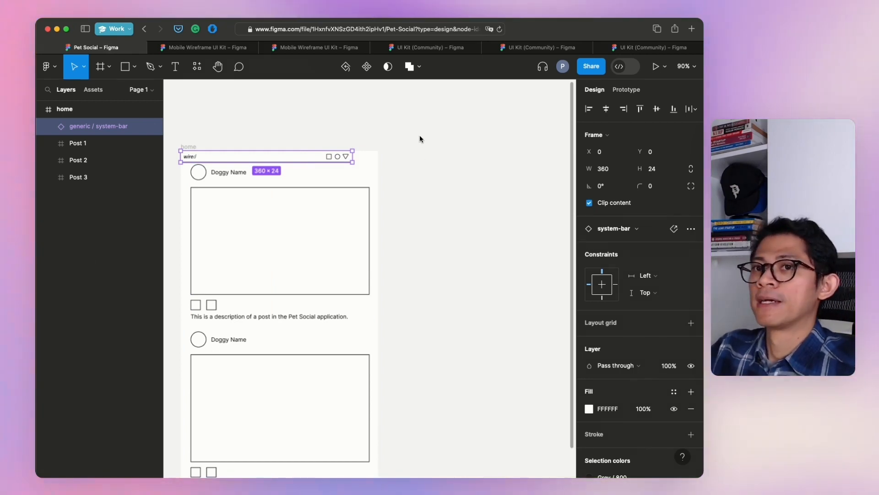
Compare the component assets available in the Mobile Wireframe UI Kit file with those in the Pet Social file.
click(527, 47)
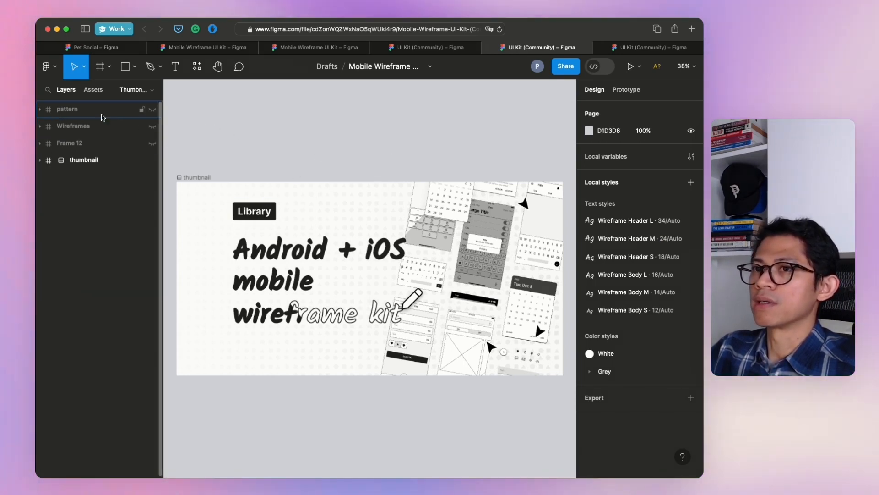
click(93, 92)
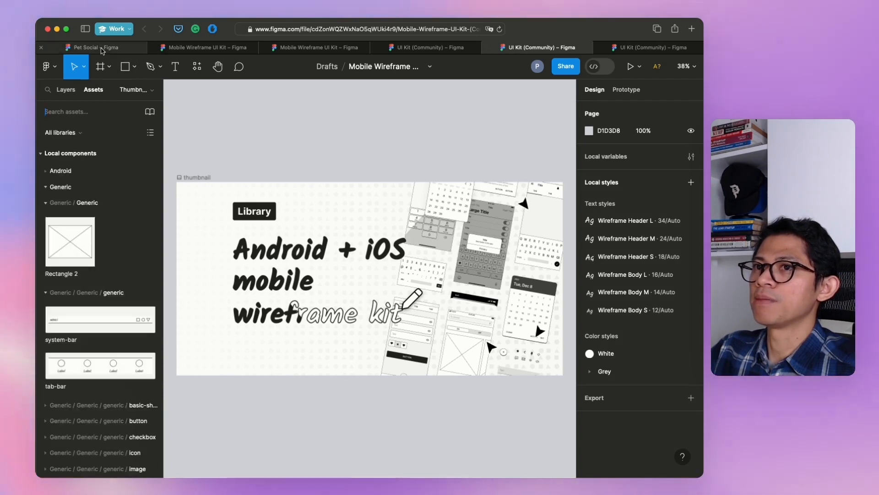
click(102, 49)
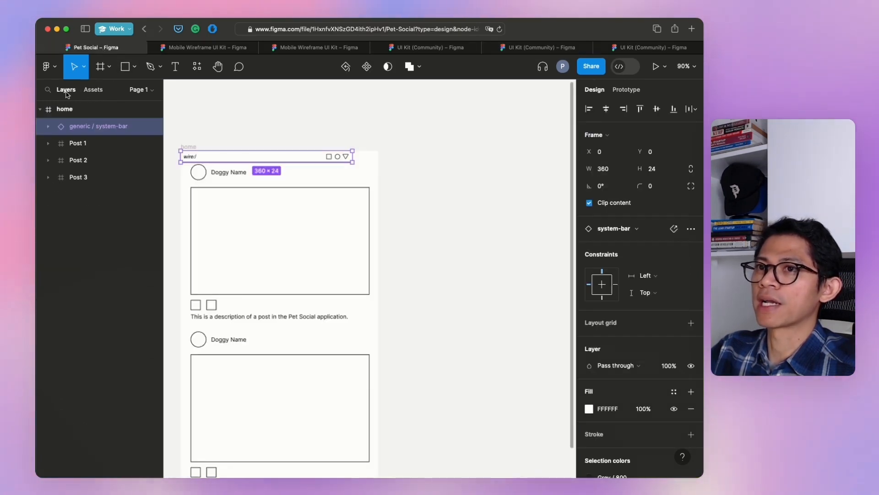
click(91, 93)
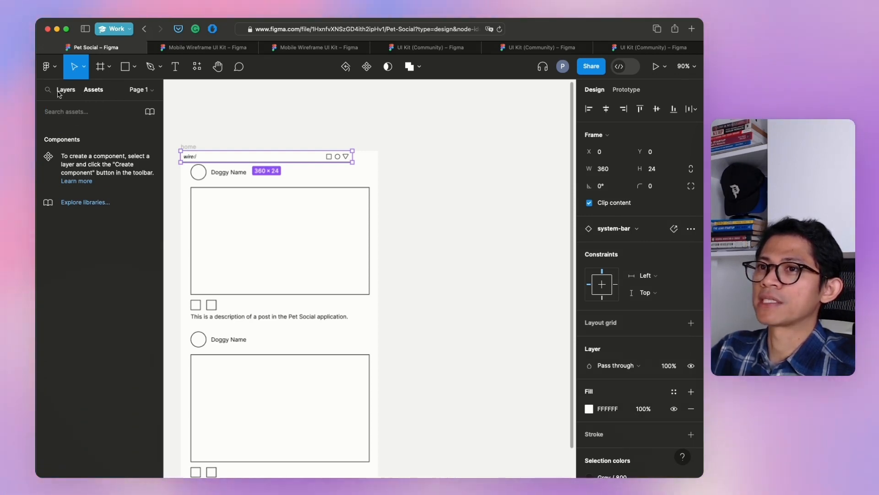
click(64, 90)
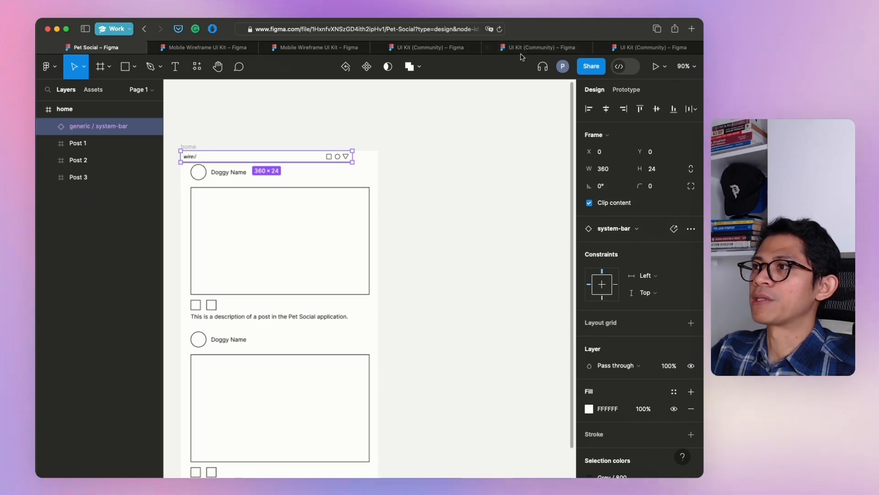
Move the Mobile Wireframe UI Kit file from Drafts to the UX course project.
click(521, 49)
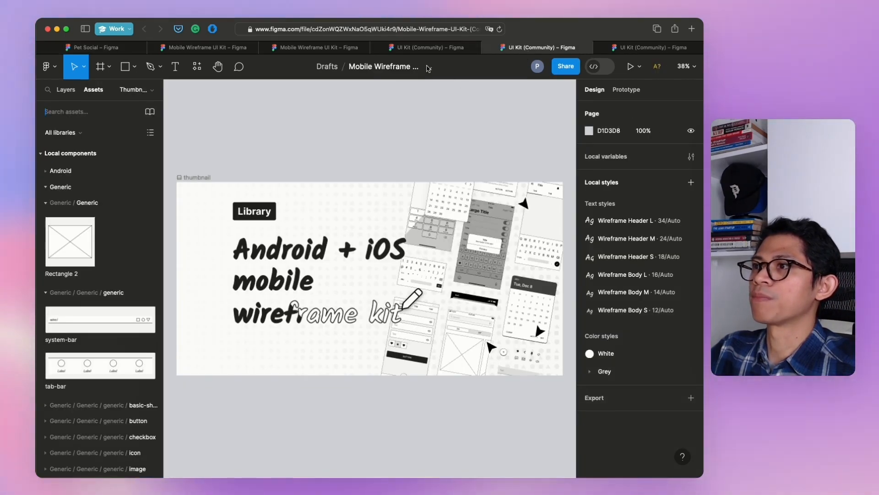
click(430, 69)
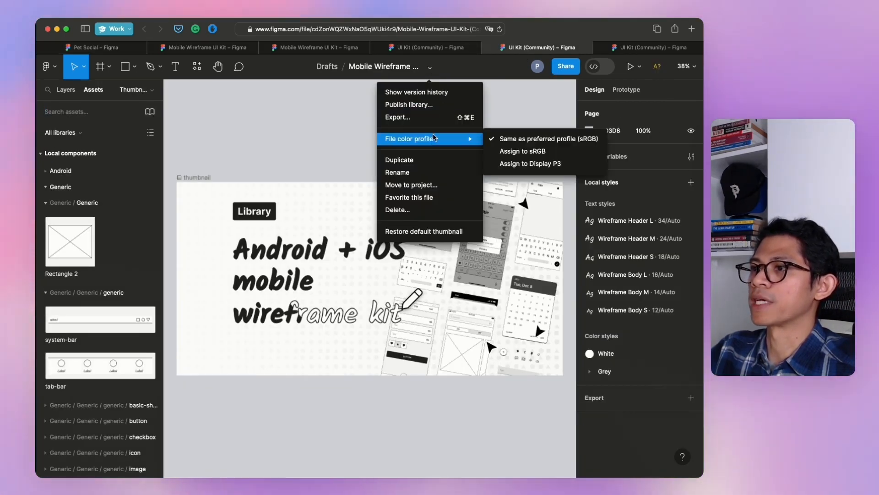
click(432, 186)
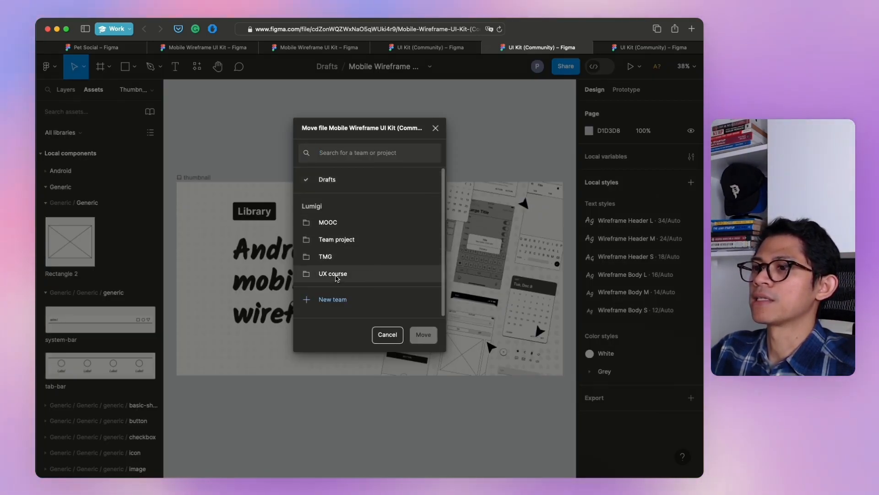
click(344, 274)
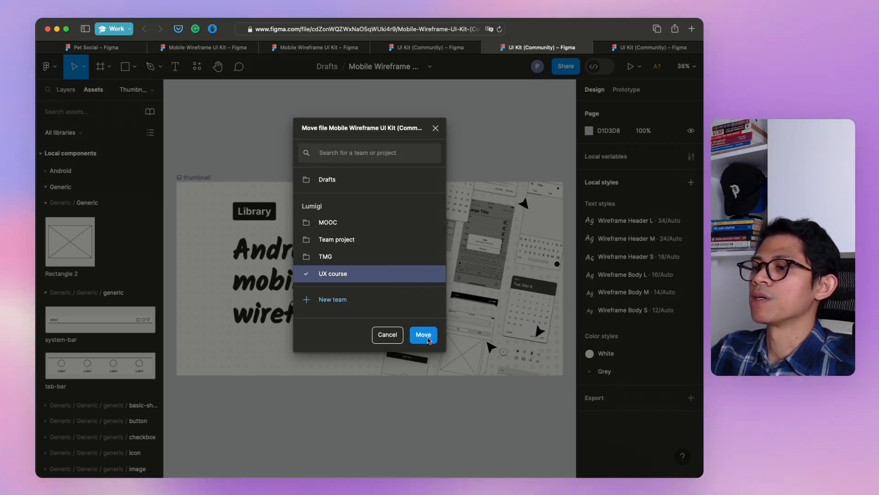
click(423, 335)
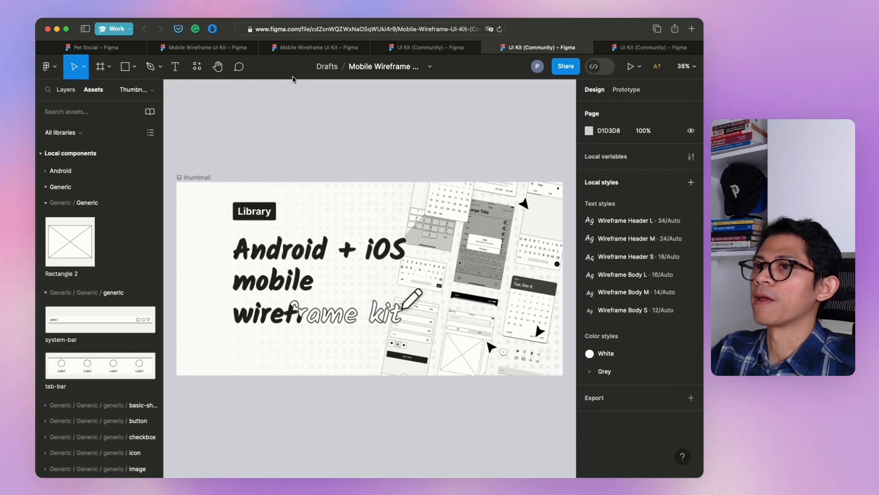
Check the Pet Social file's assets for the kit's components, return to its layers, and clear the selection.
click(121, 48)
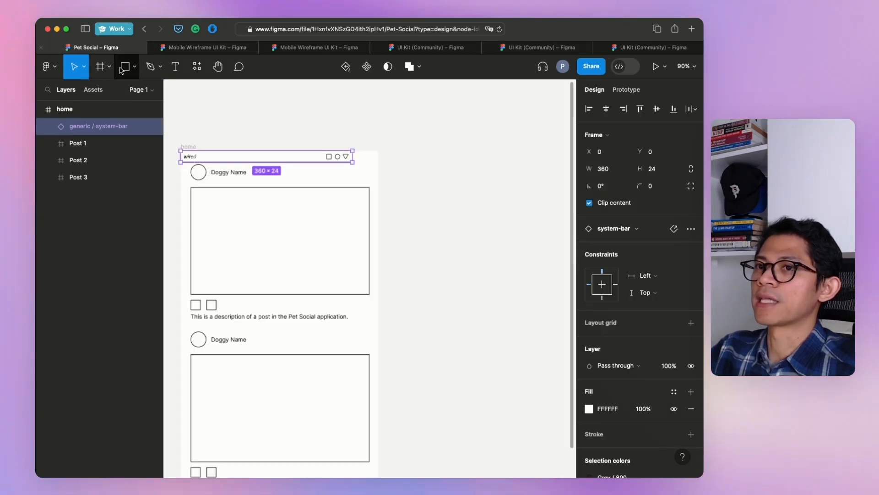
click(90, 93)
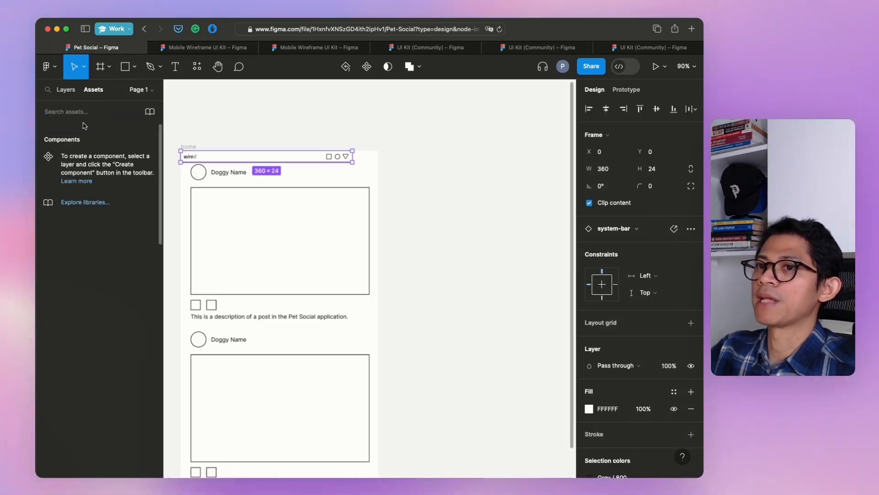
click(65, 90)
click(450, 177)
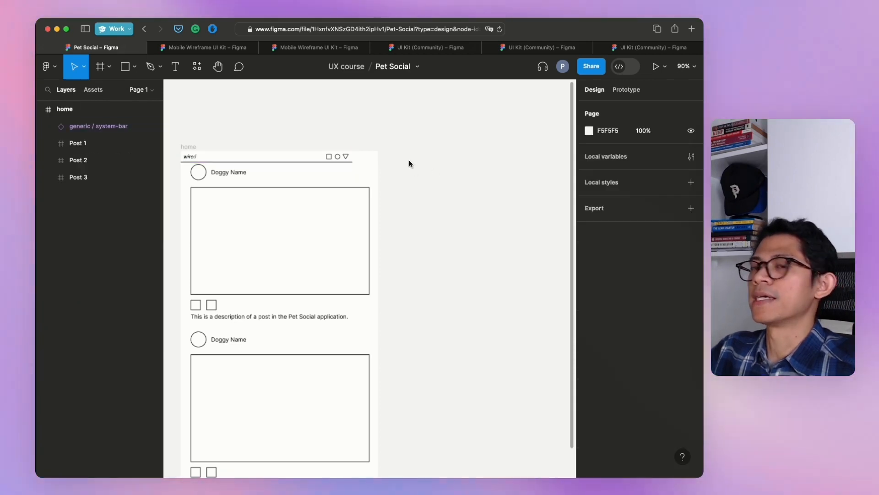
Set the system-bar's width to 414 to match the home frame.
click(333, 162)
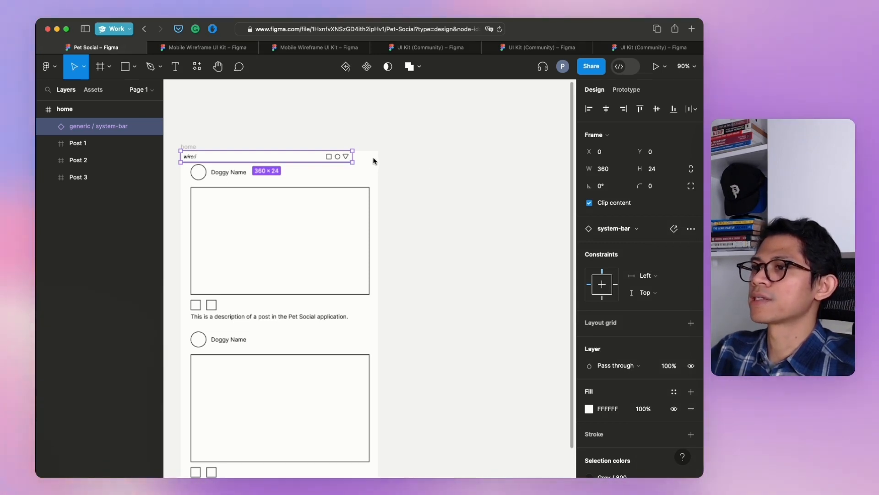
click(366, 167)
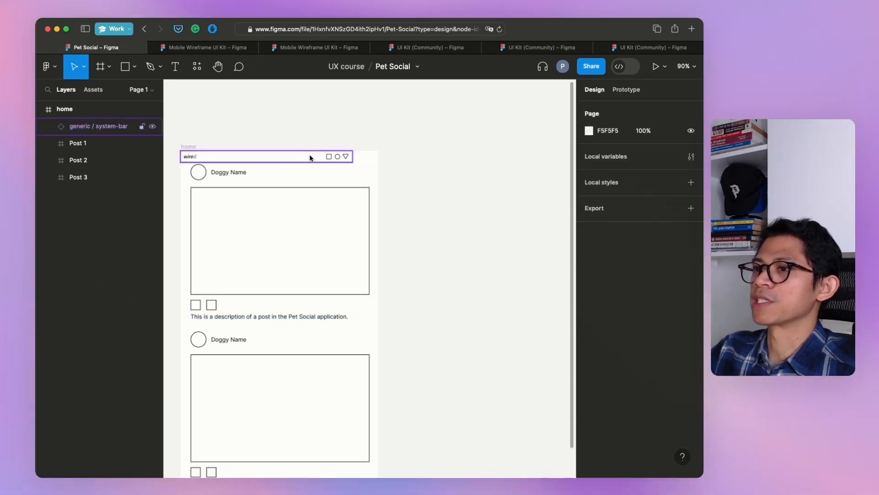
click(310, 157)
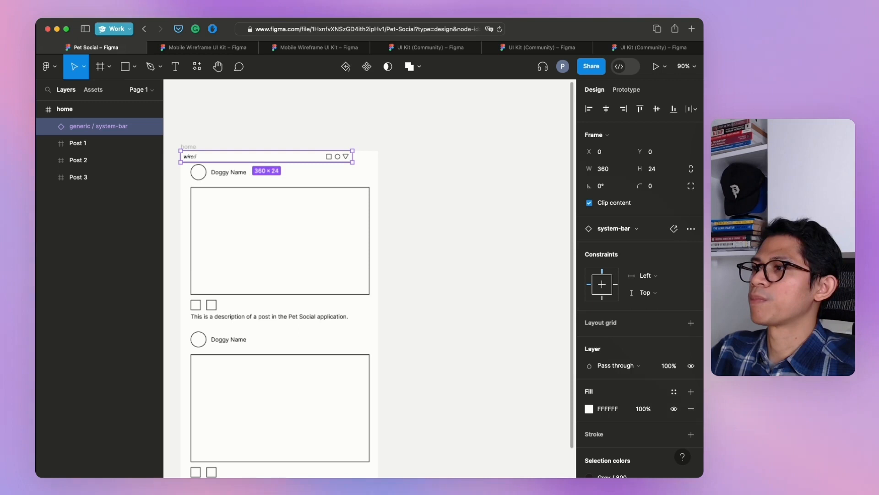
click(611, 170)
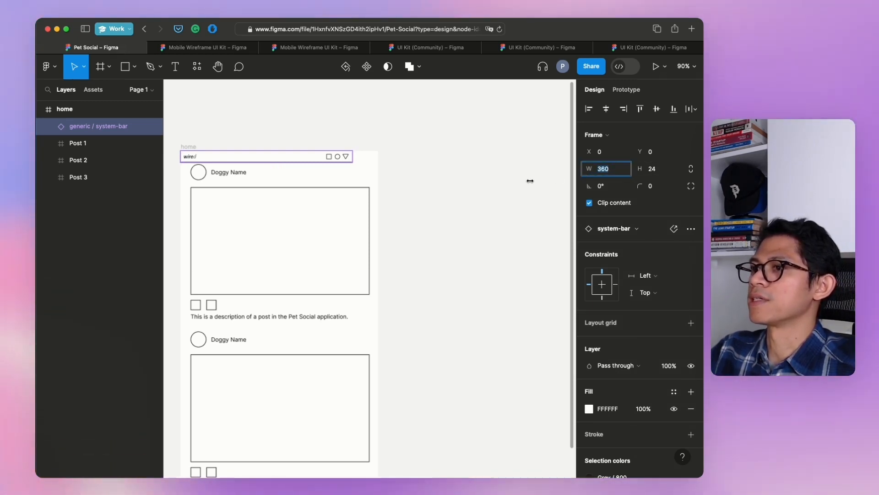
click(93, 112)
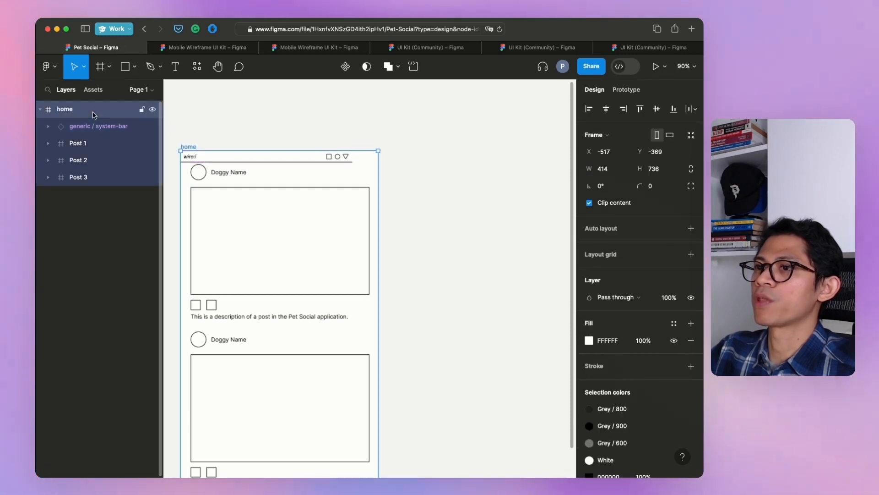
click(232, 161)
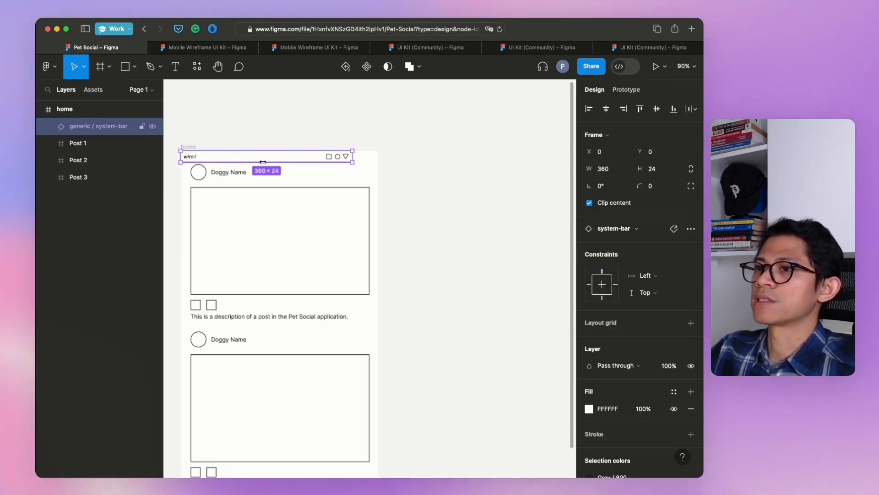
click(612, 170)
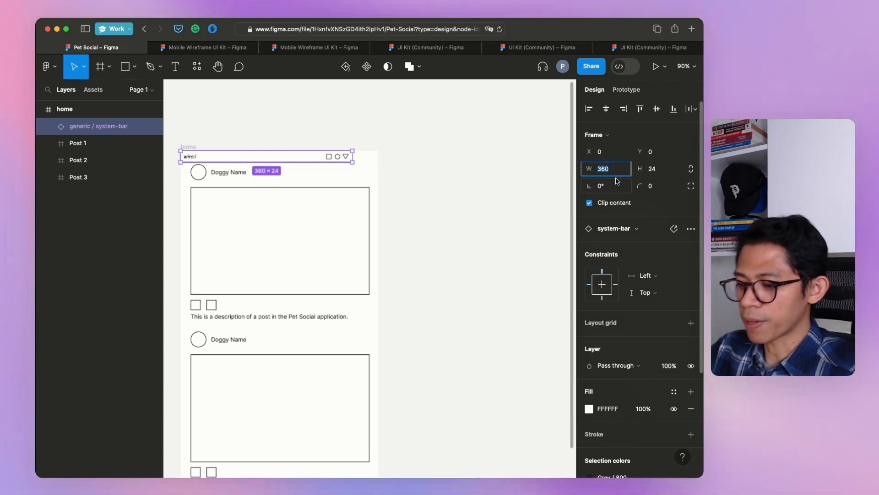
text(414)
key(Return)
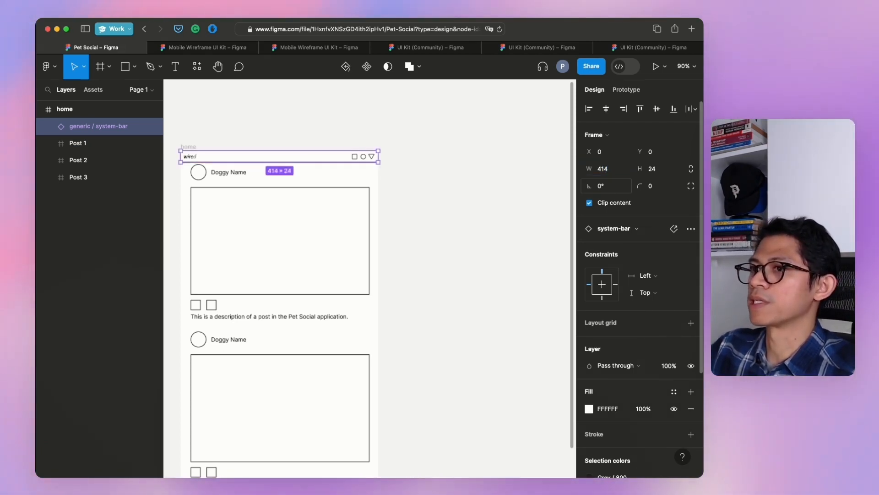
Move Post 1, Post 2 and Post 3 down together by about 22 px to widen the gap below the system-bar.
click(509, 206)
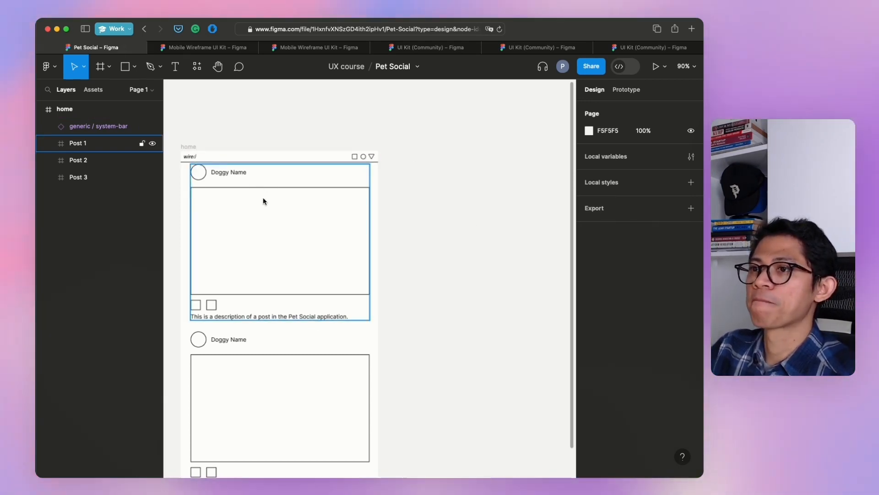
click(225, 183)
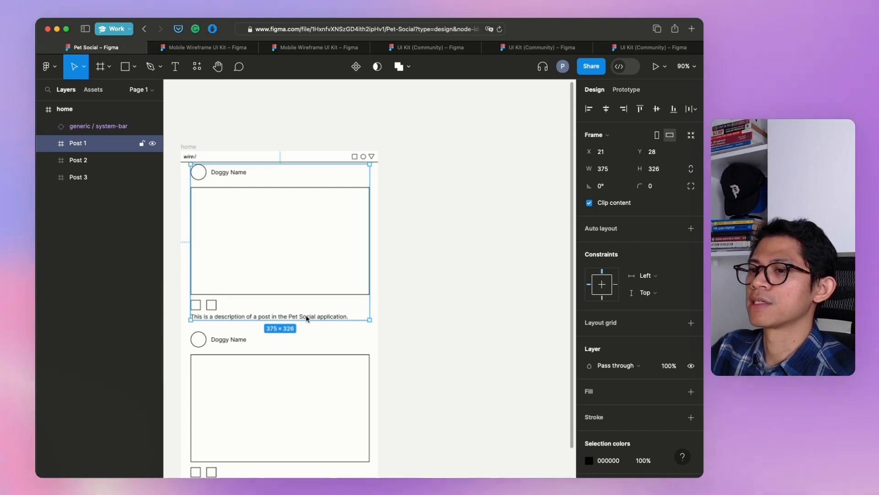
scroll(305, 319, down, 3)
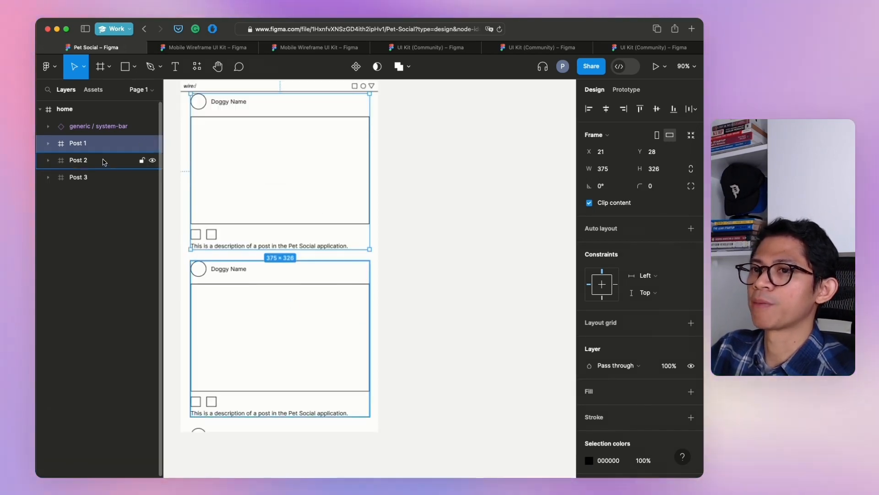
shift+click(105, 181)
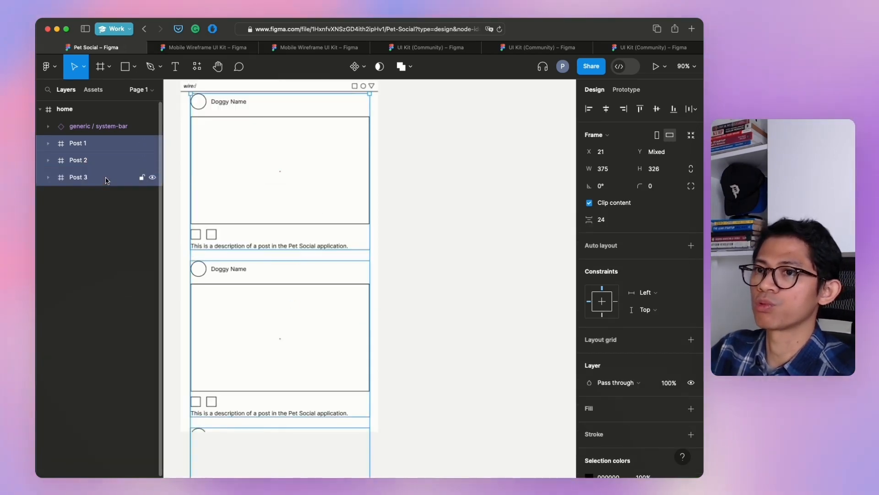
scroll(480, 256, up, 2)
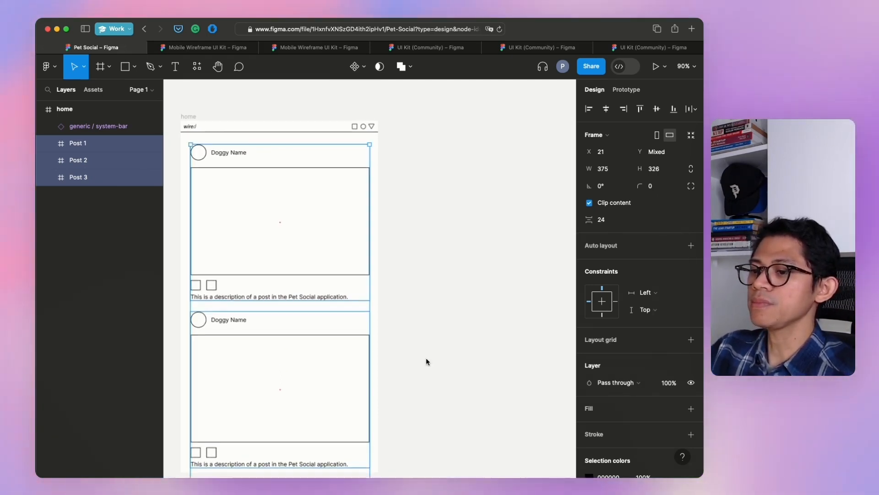
scroll(425, 360, down, 4)
scroll(424, 362, down, 1)
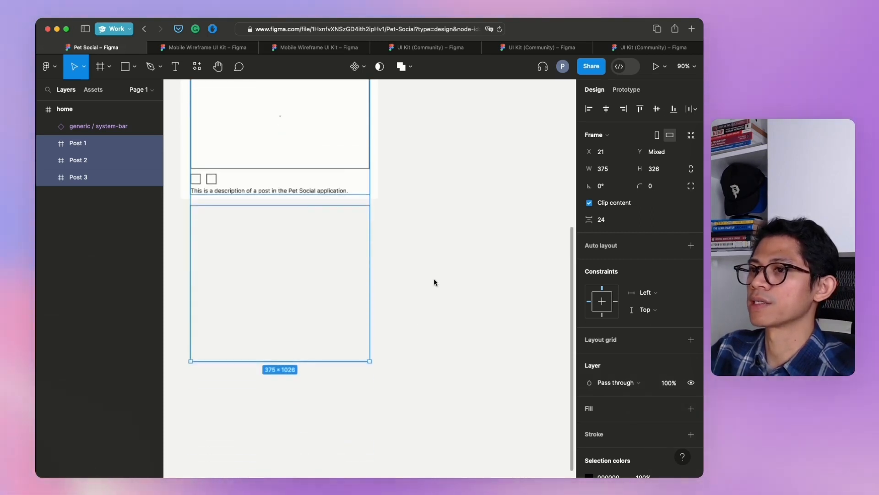
click(413, 343)
scroll(413, 343, up, 6)
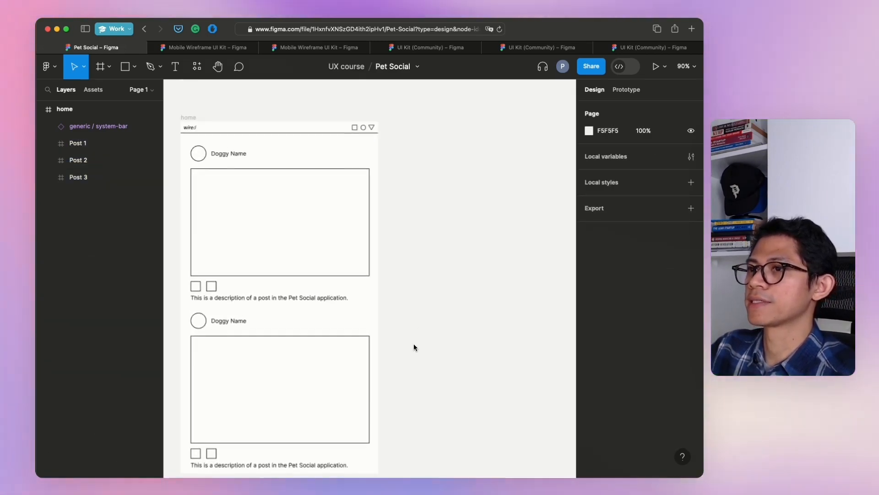
scroll(413, 347, down, 2)
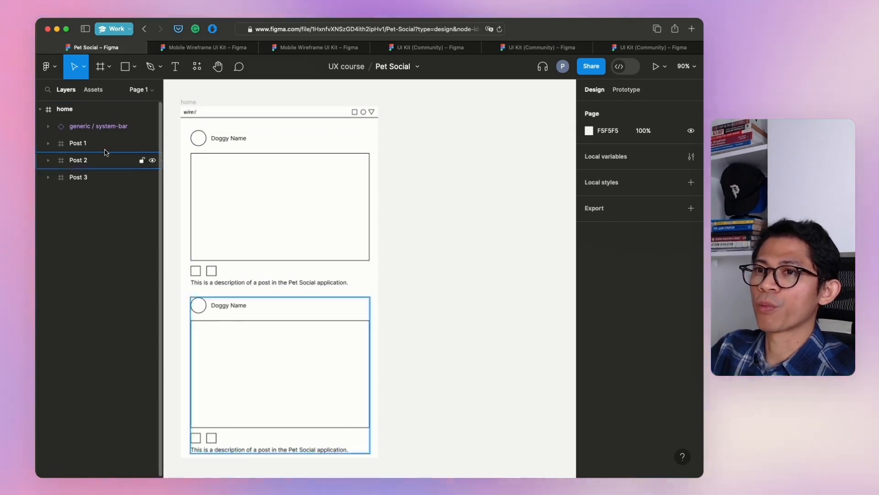
click(238, 239)
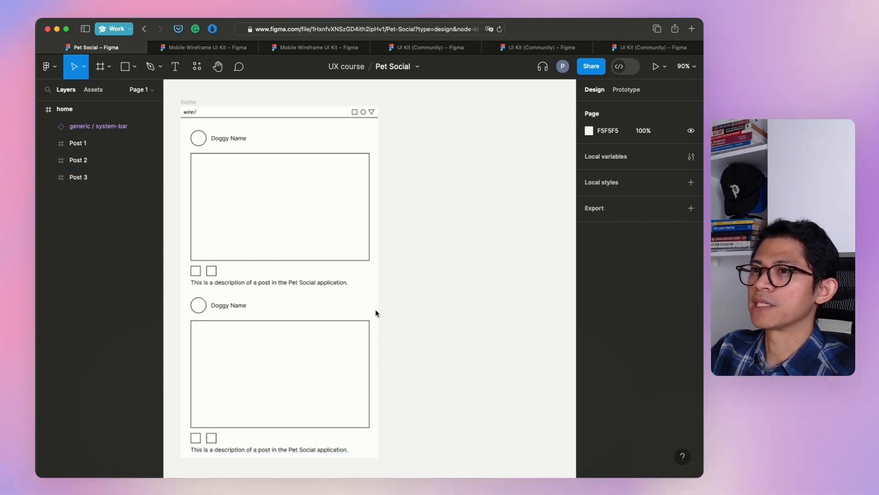
scroll(384, 438, up, 1)
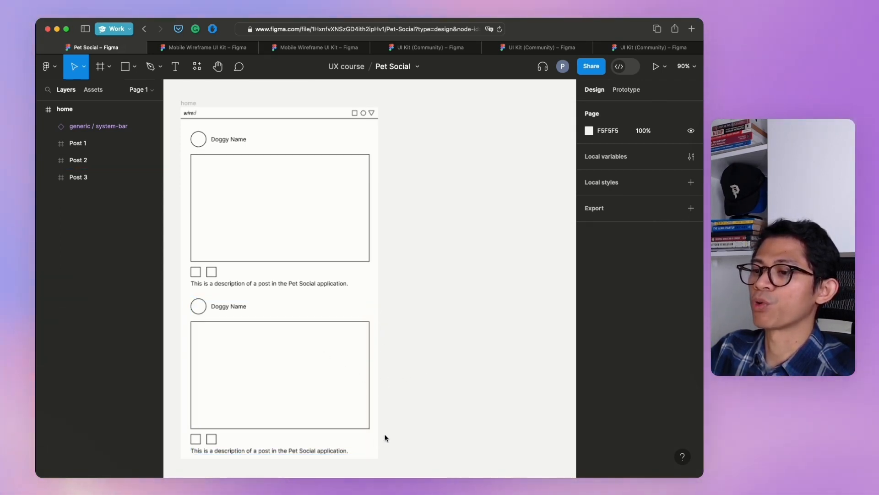
scroll(362, 418, down, 2)
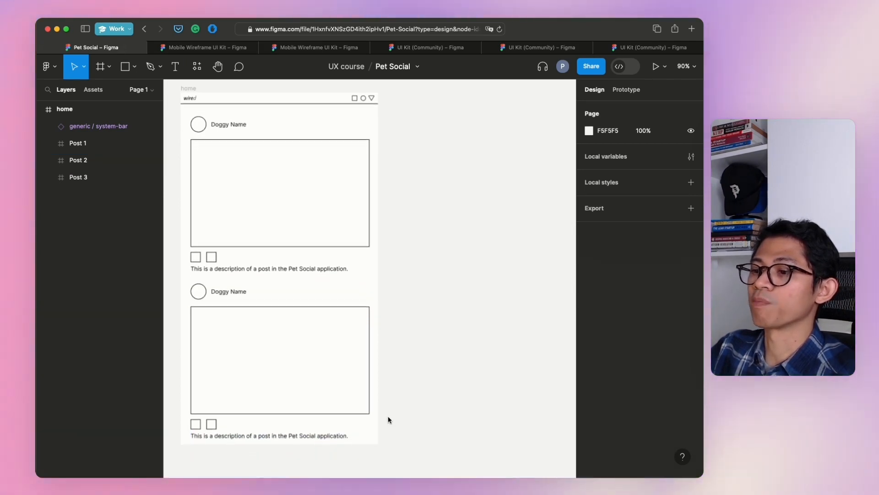
scroll(376, 416, down, 1)
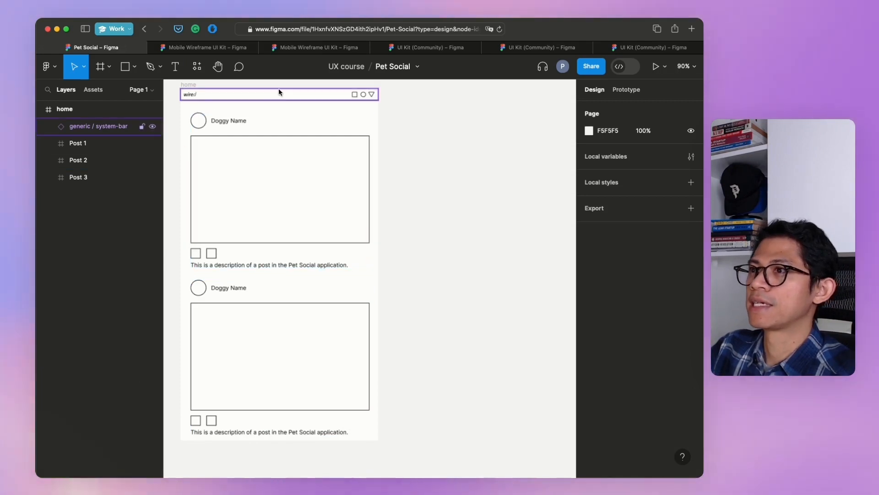
Add the Mobile Wireframe UI Kit (Community) library to the Pet Social file's assets.
click(541, 47)
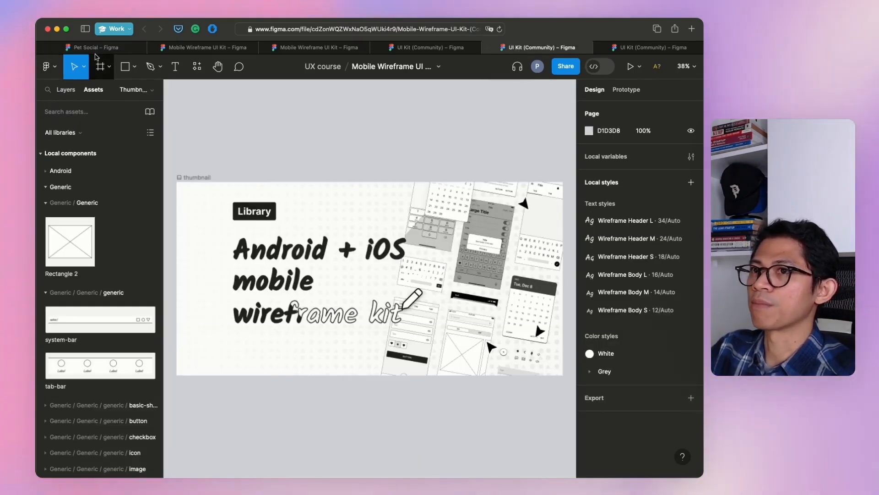
click(104, 50)
click(93, 90)
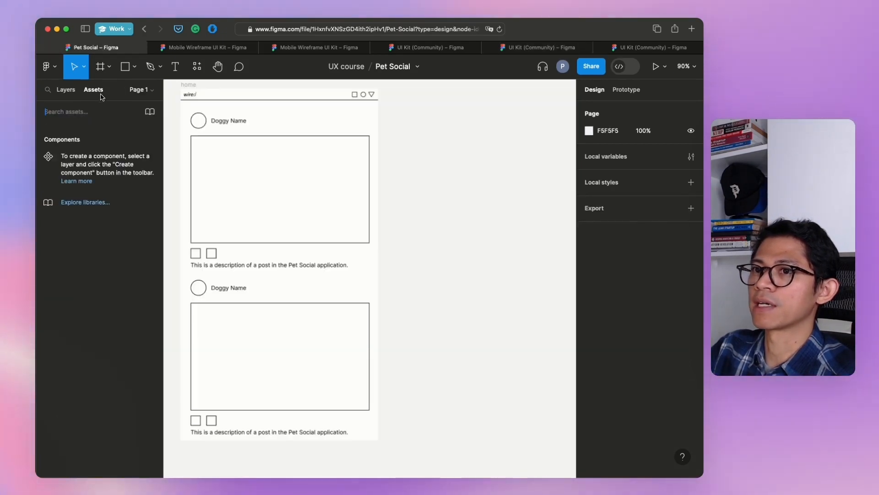
click(94, 202)
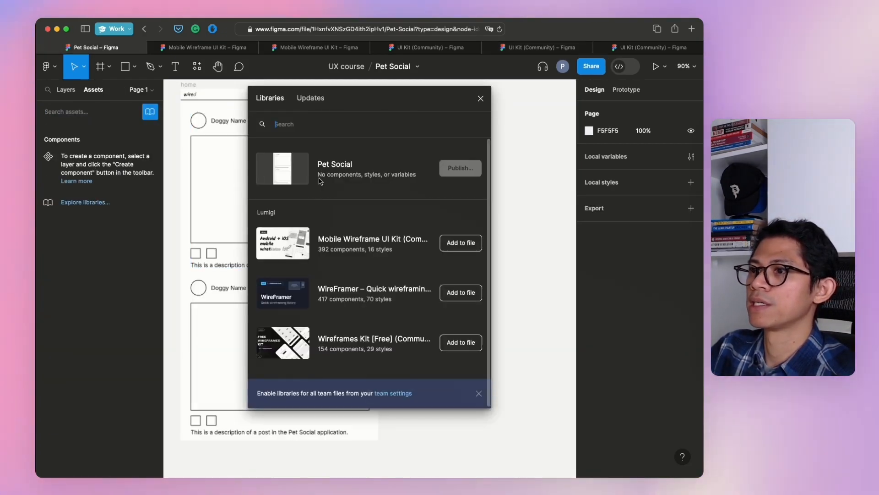
click(461, 243)
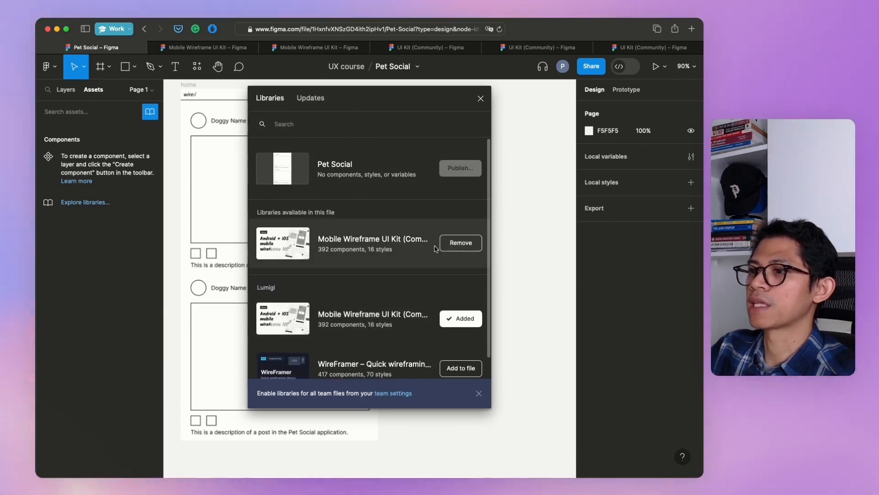
click(481, 98)
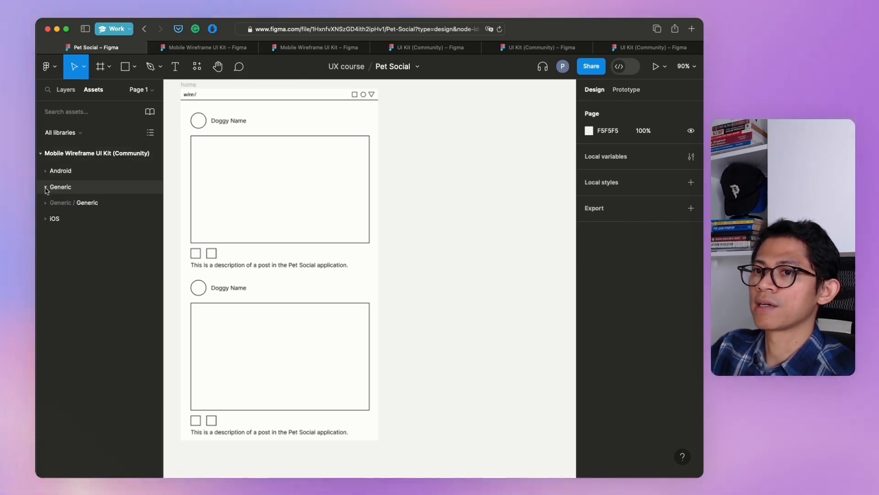
Search the assets for "fab", insert an instance of the fab component, and place it in the home frame's lower-right corner.
click(66, 112)
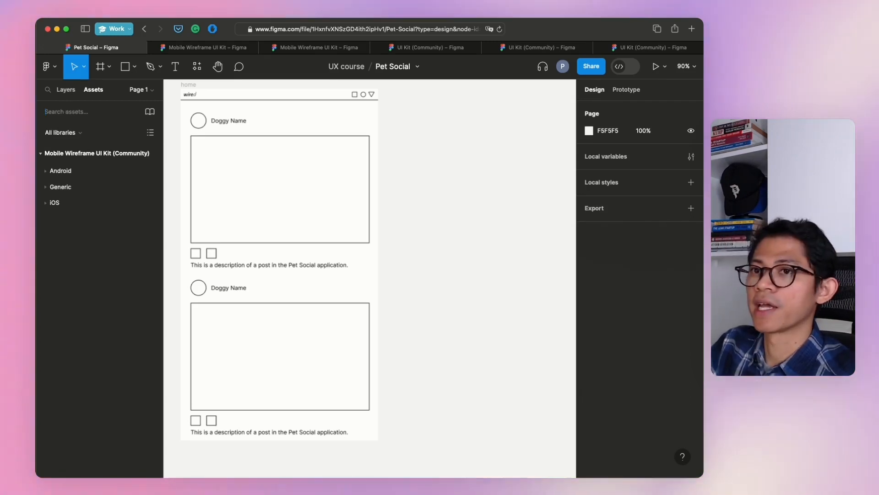
text(fab)
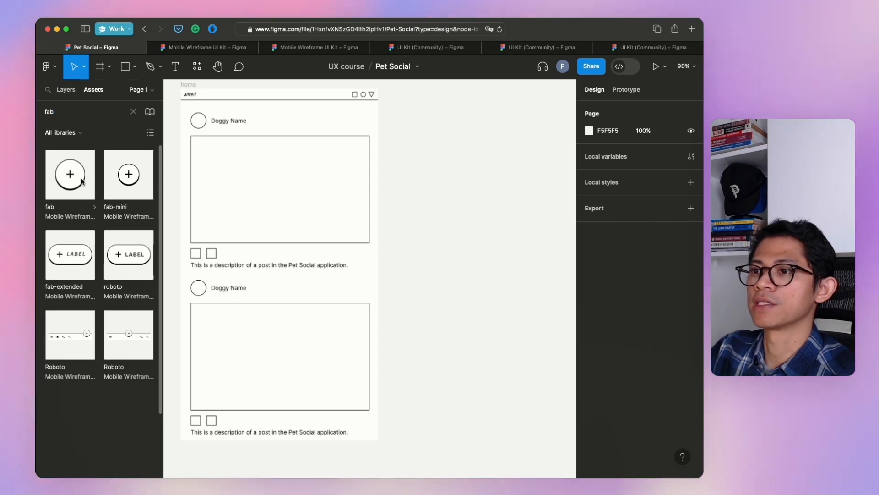
click(82, 181)
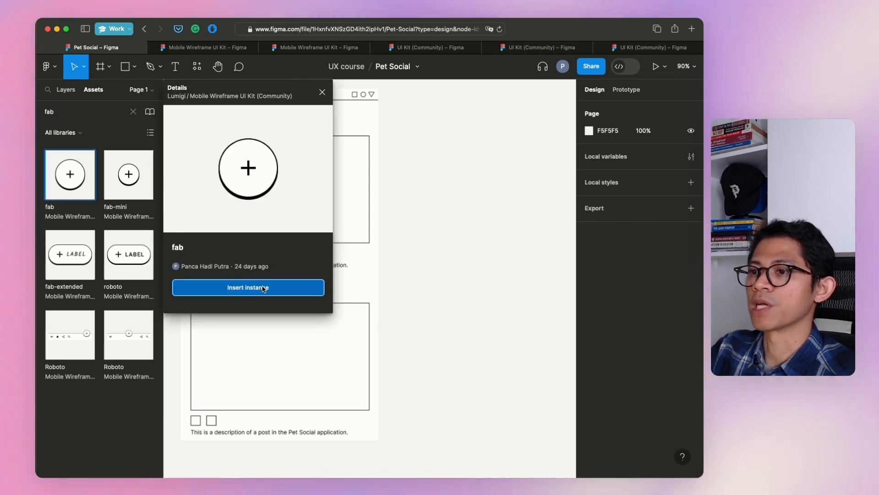
click(259, 287)
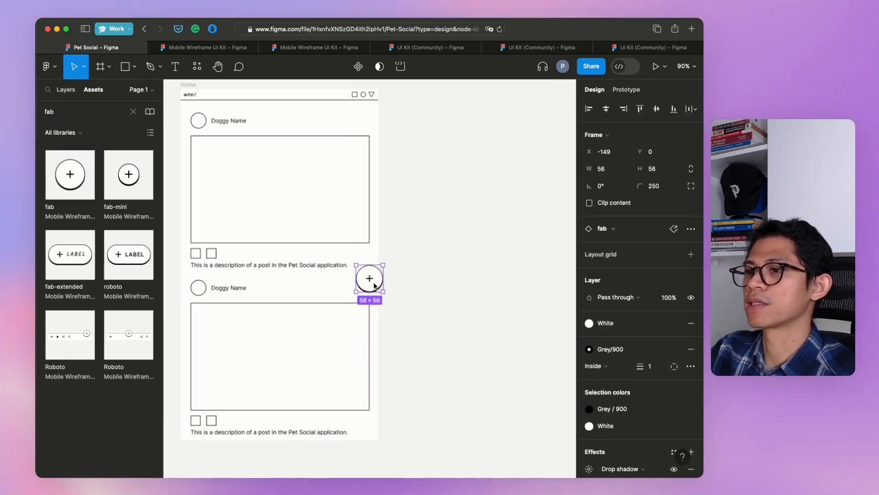
drag(377, 281, 364, 416)
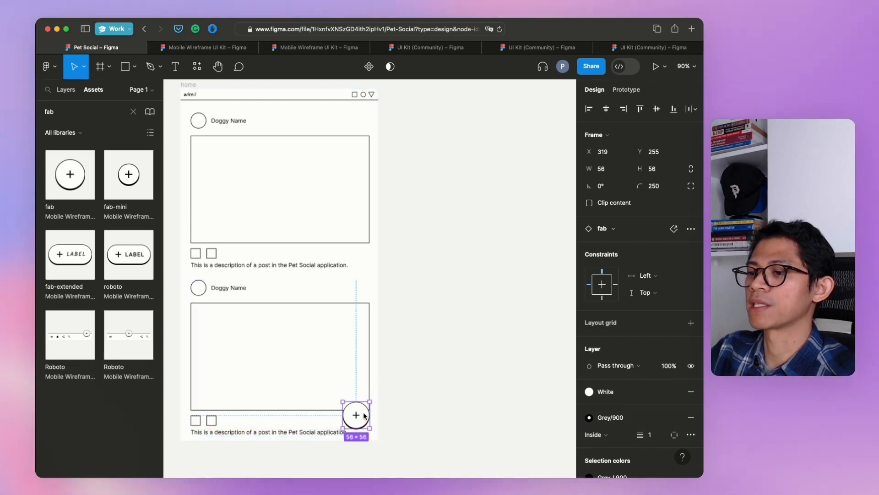
click(406, 332)
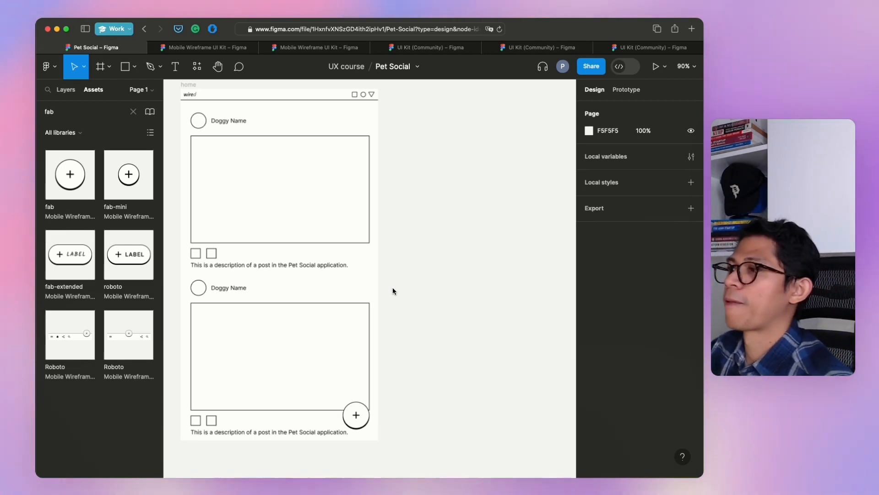
Set the constraints of the fab button inside Post 2 to Right and Bottom.
click(365, 410)
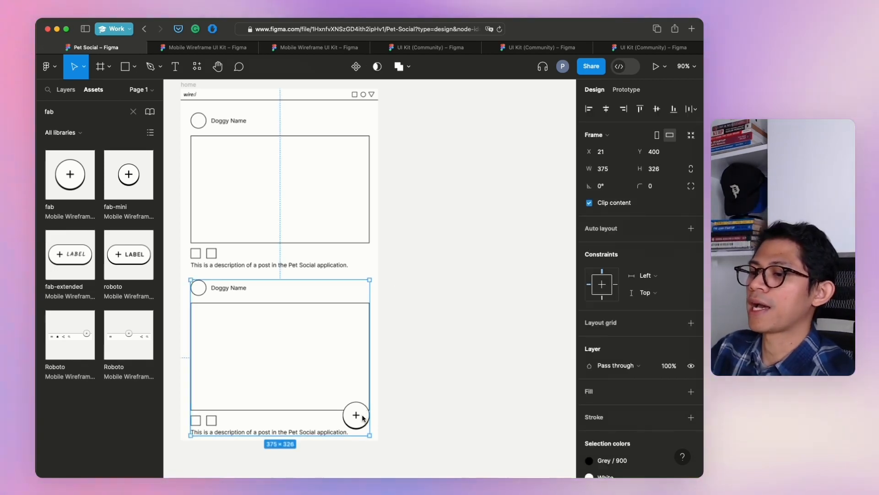
click(416, 416)
click(66, 90)
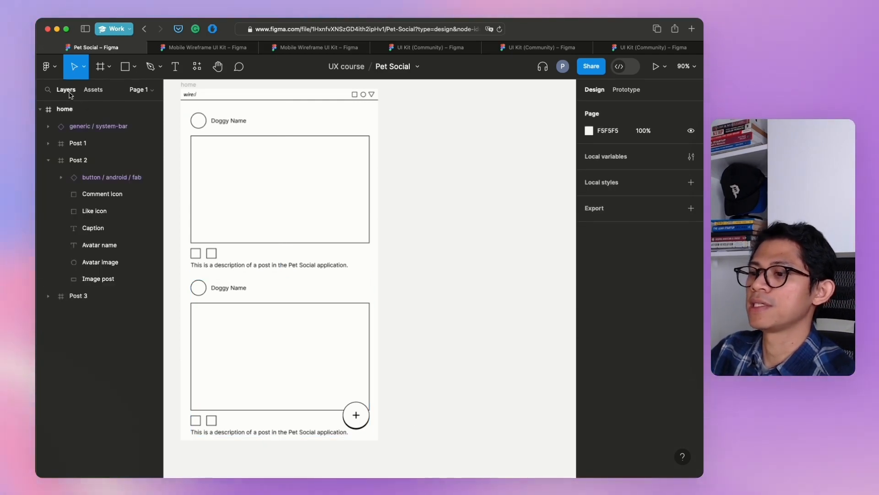
click(99, 178)
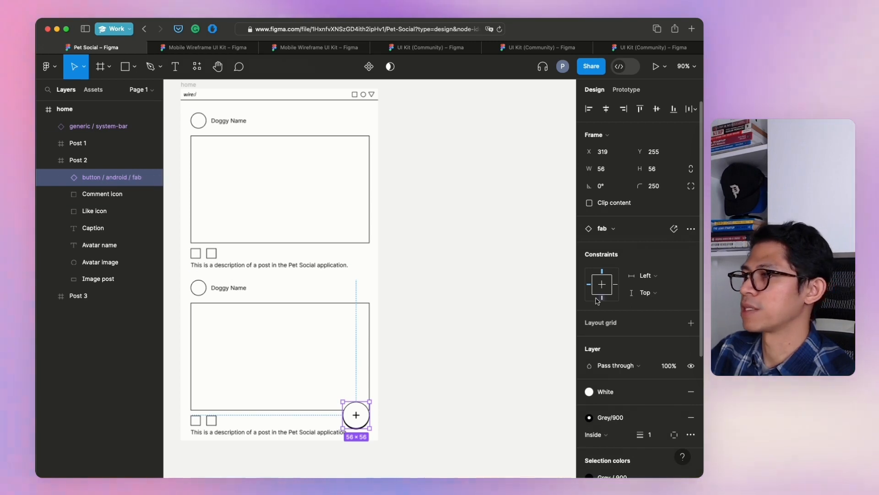
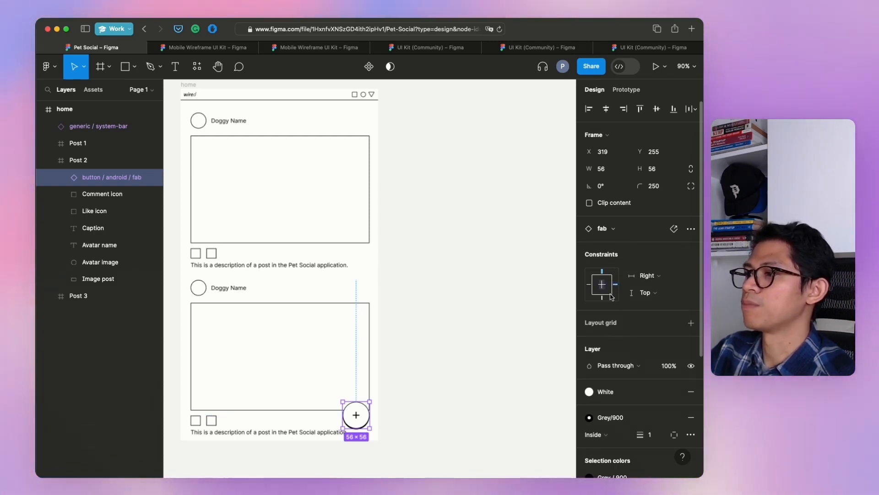
click(604, 298)
click(647, 275)
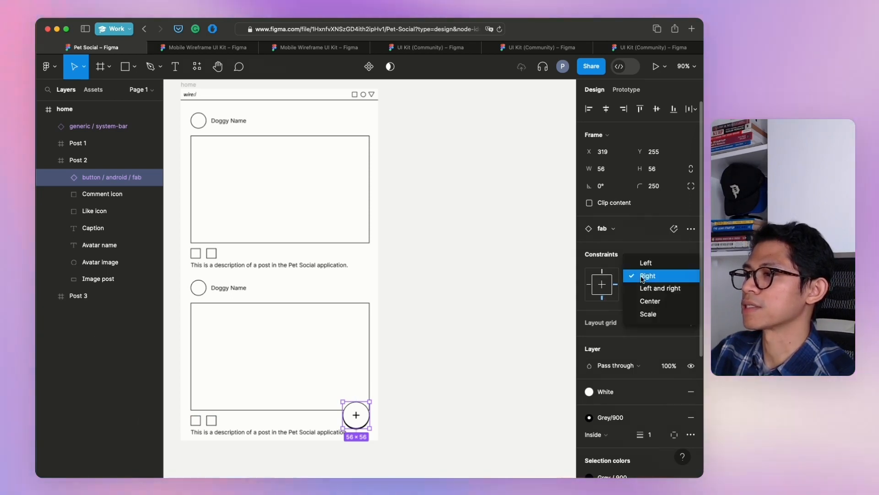
click(647, 275)
click(463, 353)
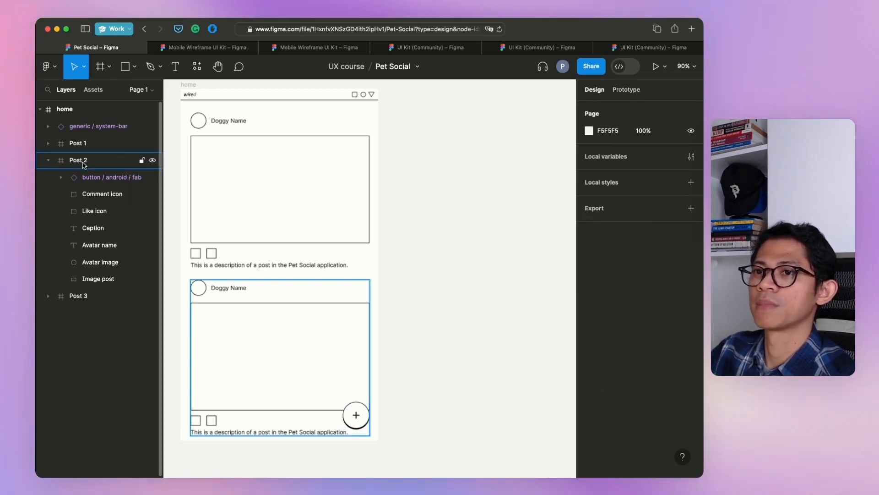
Move the fab layer out of Post 2 into the home frame, directly above Post 1 in the layer order.
click(92, 177)
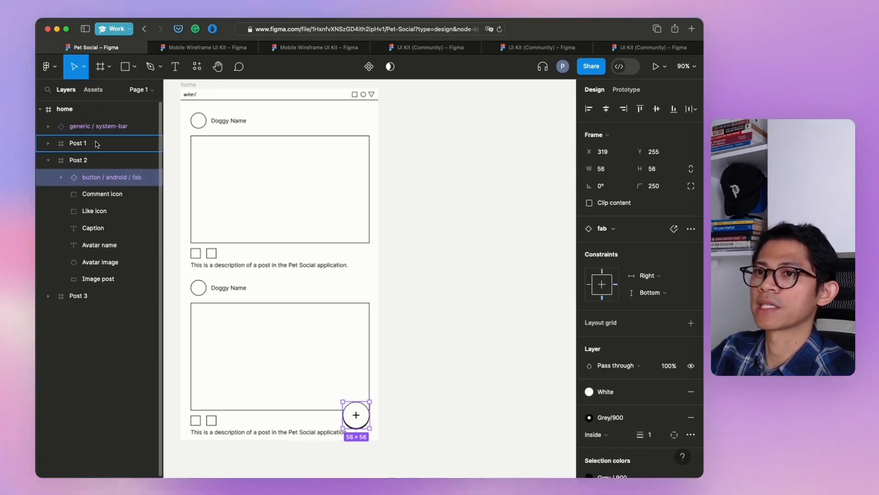
drag(99, 132, 98, 134)
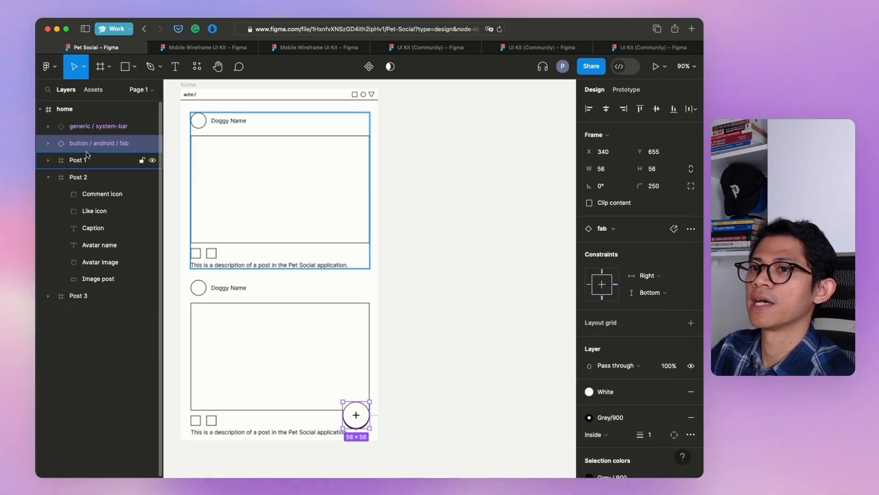
click(49, 178)
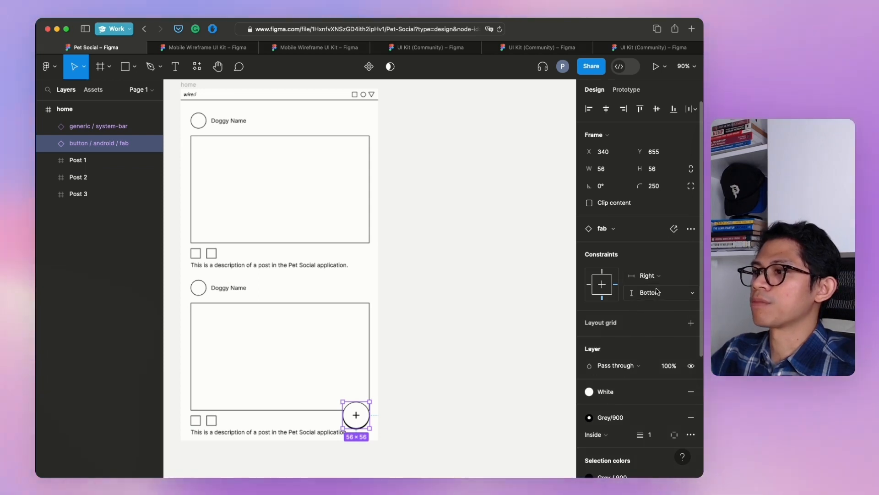
click(487, 276)
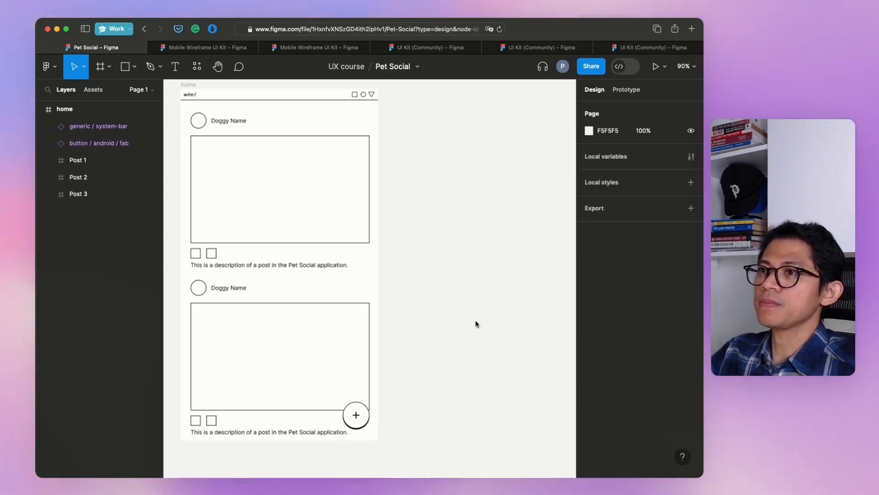
Check the home frame's size and add a matching iPhone 8 Plus frame (414 × 736) beside it.
scroll(458, 350, up, 1)
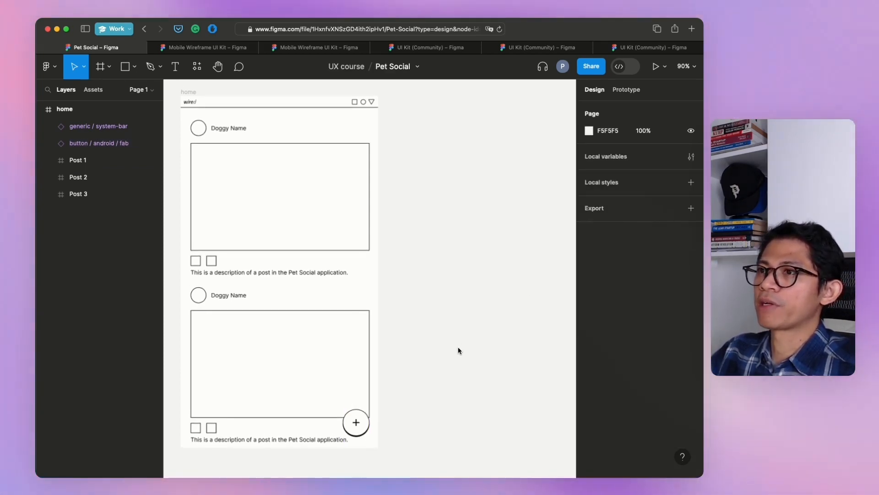
click(196, 92)
click(194, 92)
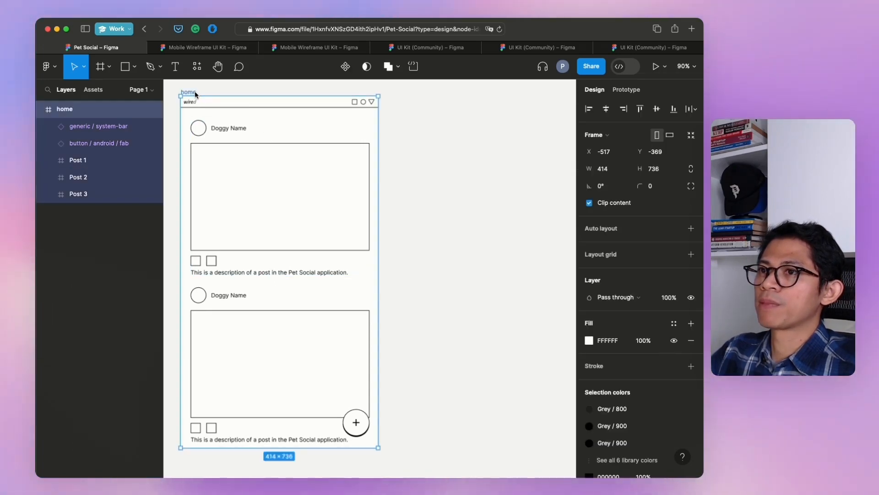
click(458, 128)
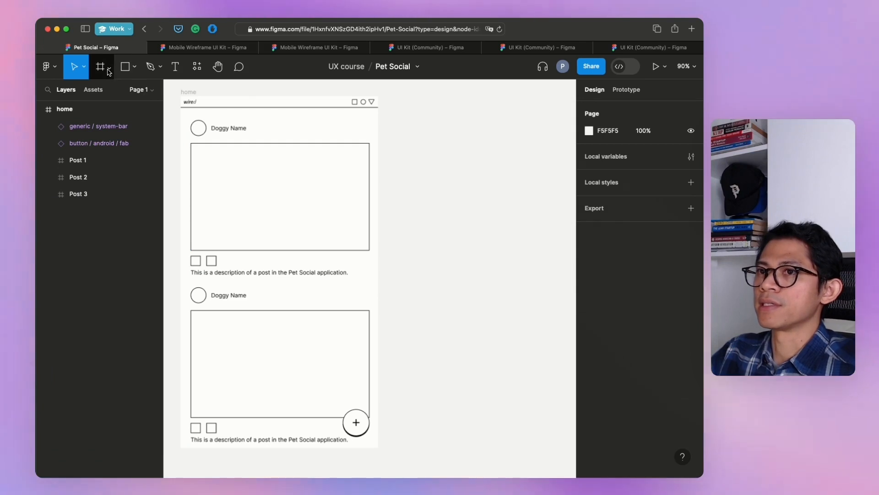
key(f)
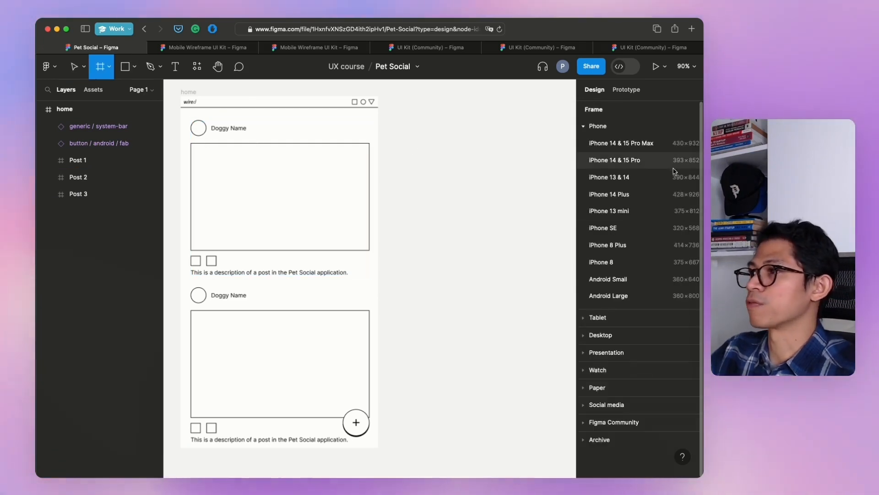
click(637, 247)
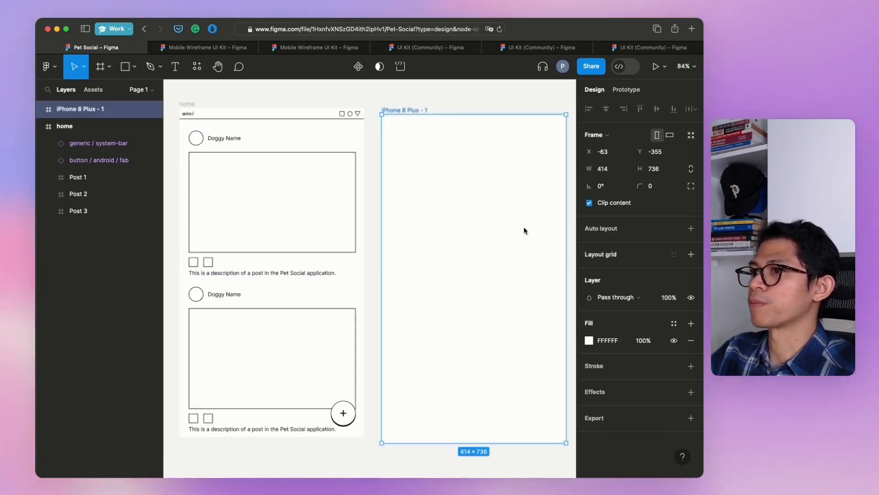
Rename the new iPhone 8 Plus frame as Profile and align its top edge with the home frame.
click(411, 106)
double_click(410, 111)
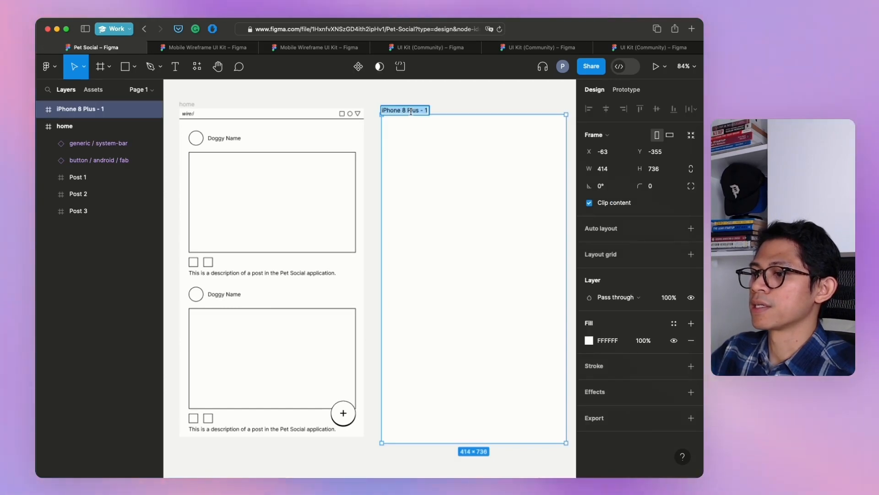
text(Profile)
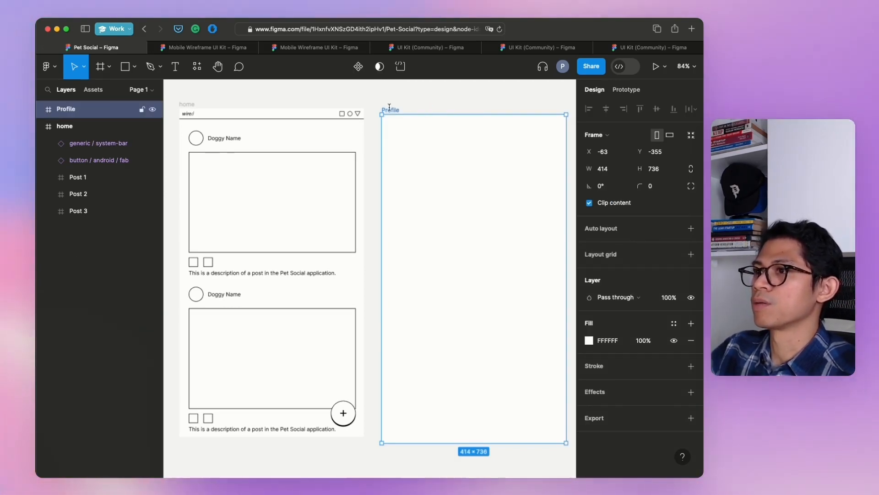
click(429, 105)
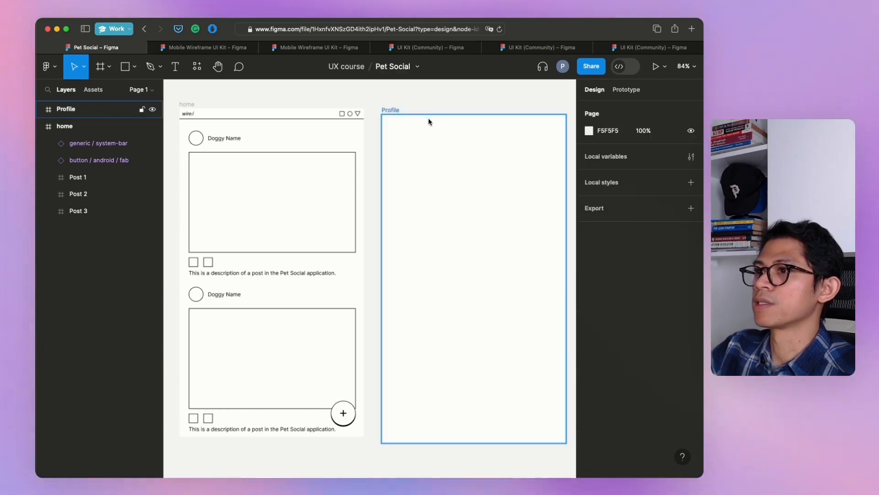
drag(416, 147, 416, 141)
click(372, 211)
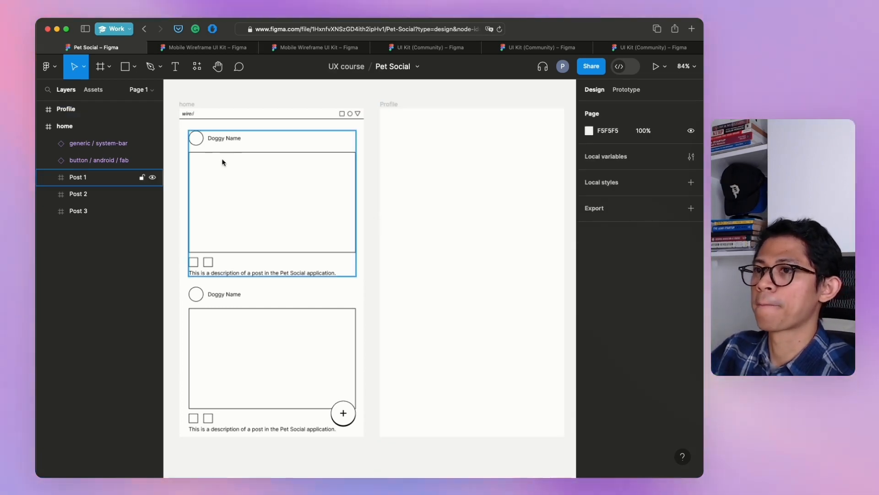
Duplicate the home frame's system-bar, nest the copy in the Profile frame, and shift it to X 0, Y 0.
click(290, 117)
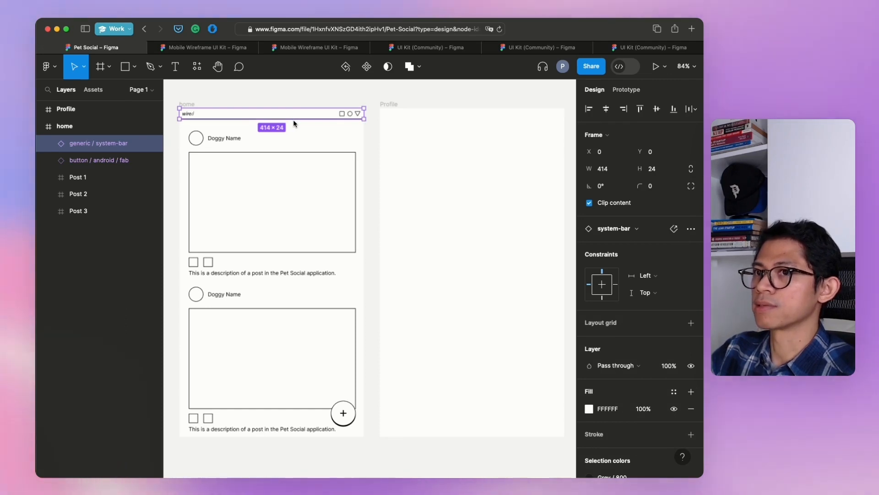
key(super+d)
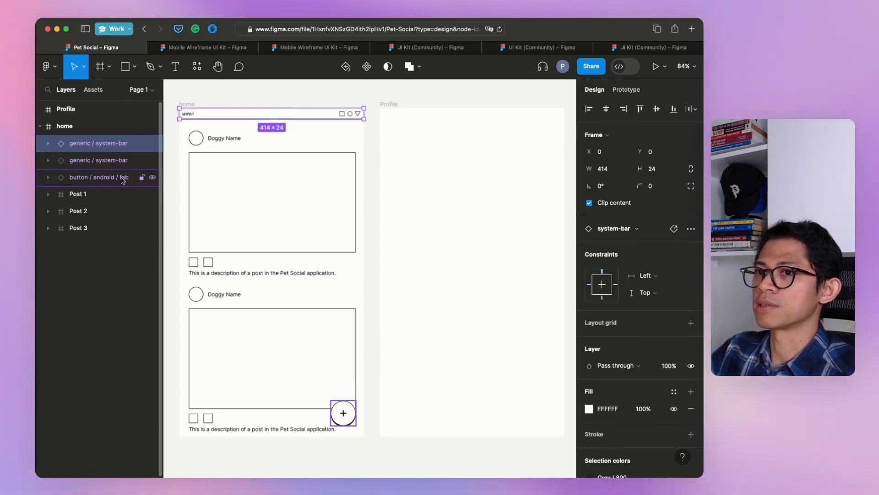
drag(107, 150, 105, 117)
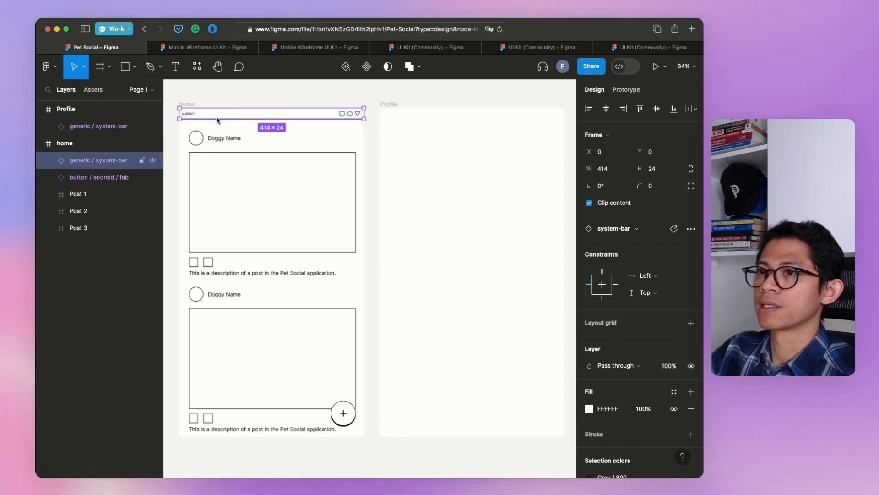
key(shift+Right)
key(shift+Right)
key(shift+Right)
key(shift+Right)
key(shift+Right)
key(shift+Right)
key(shift+Right)
key(shift+Right)
key(shift+Right)
key(shift+Right)
key(shift+Right)
key(shift+Right)
key(shift+Right)
key(shift+Right)
key(shift+Right)
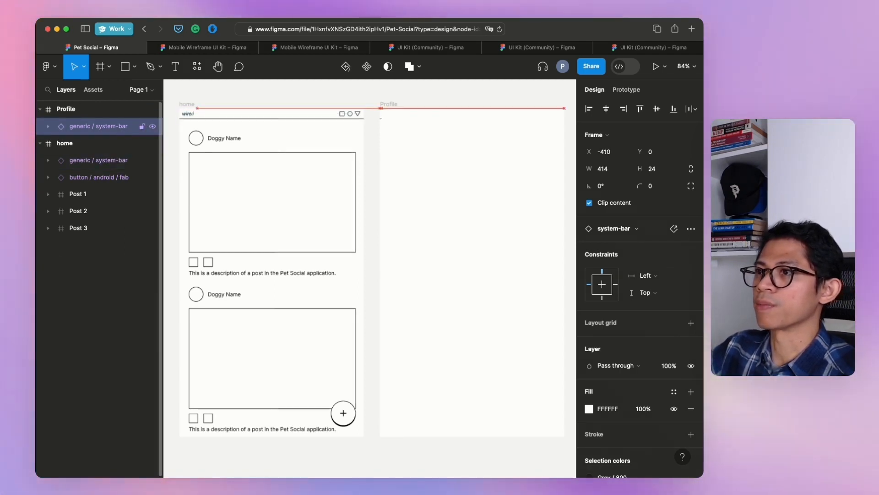
key(shift+Right)
key(shift+Right)
key(shift+Right)
key(shift+Right)
key(shift+Right)
key(shift+Right)
key(shift+Right)
key(shift+Right)
key(shift+Right)
key(shift+Right)
key(shift+Right)
key(shift+Right)
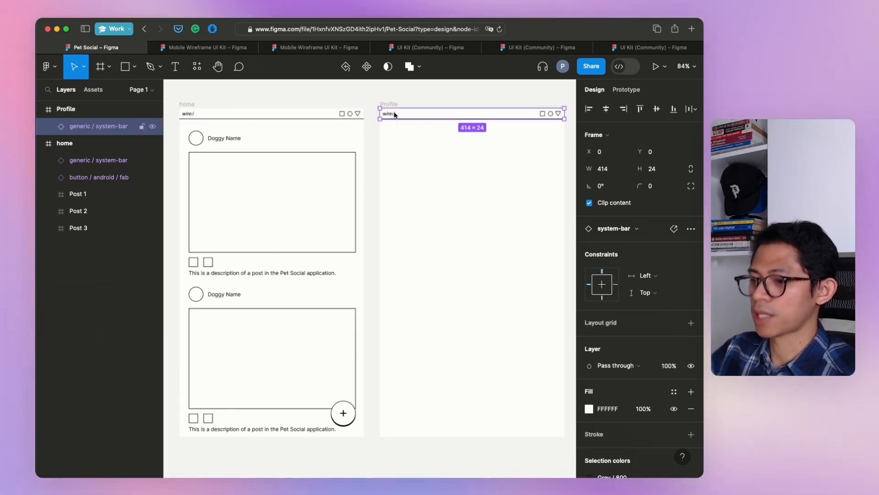
Remove the system-bar from the Profile frame and paste it back in at the frame's top edge.
key(Delete)
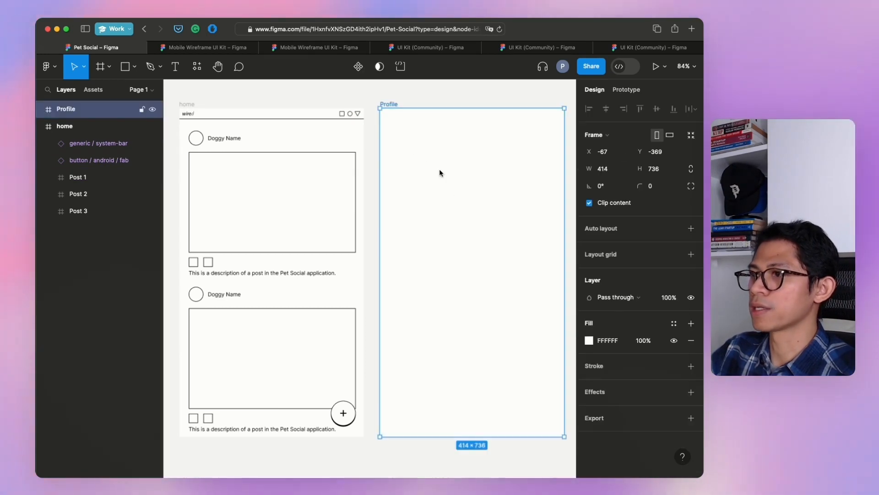
key(super+v)
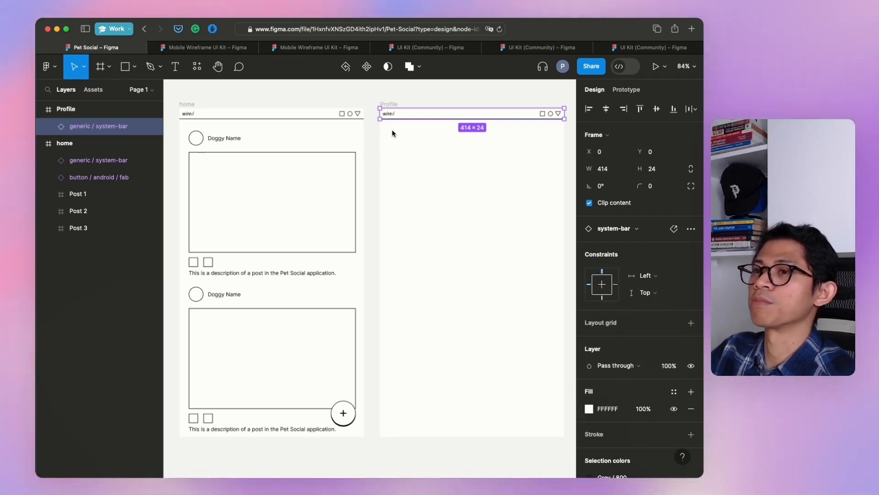
click(373, 131)
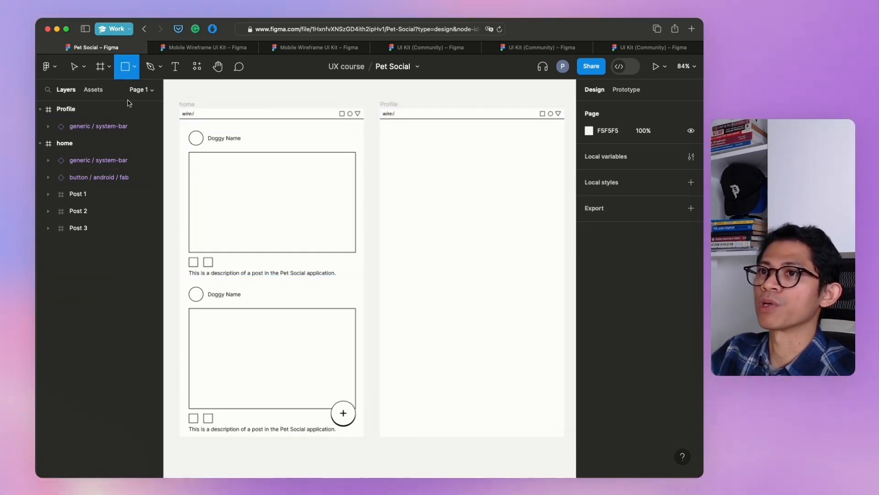
Draw a full-width 414 × 177 rectangle directly beneath the system-bar in the Profile frame.
click(134, 66)
click(133, 93)
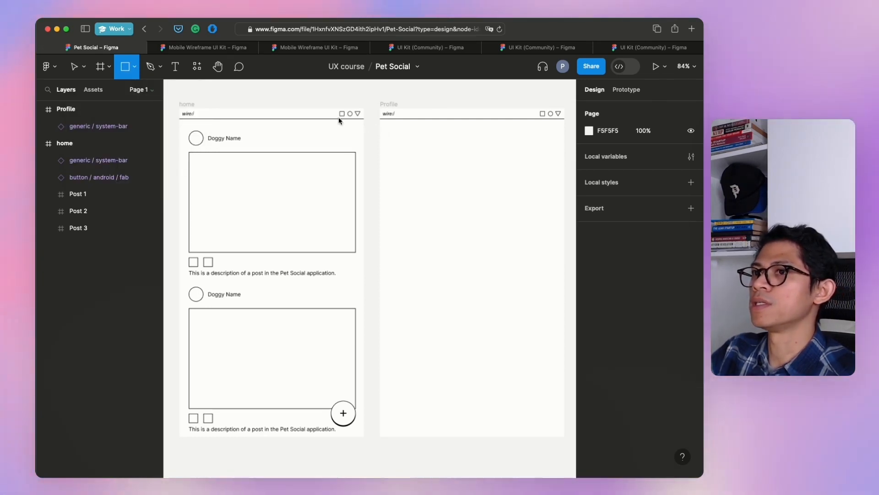
drag(381, 121, 425, 151)
drag(510, 186, 564, 201)
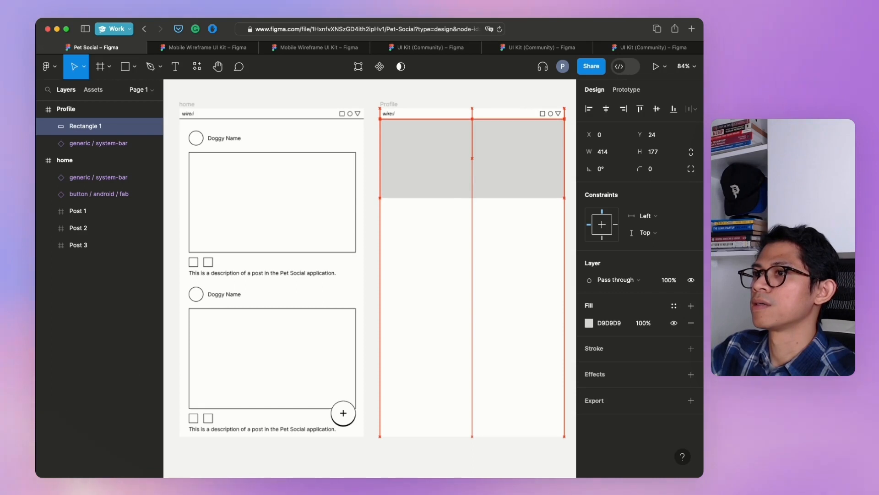
click(451, 95)
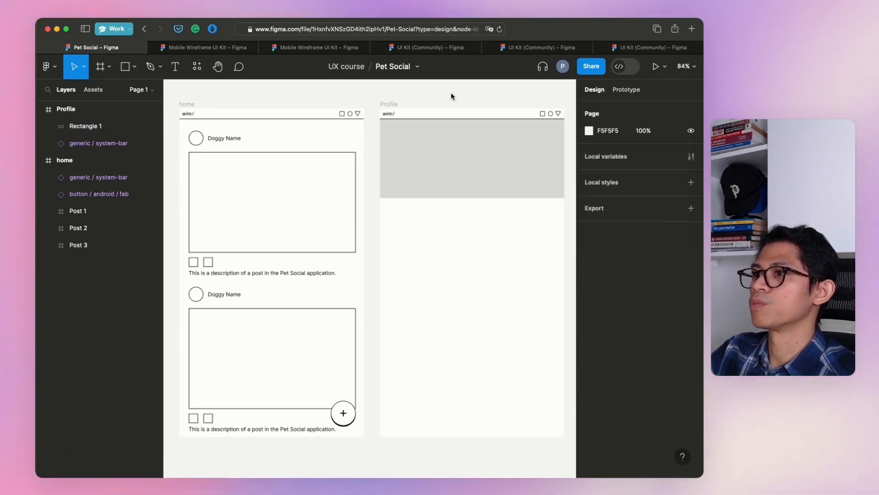
Draw a circle of about 105 × 105 overlapping the lower edge of the Profile frame's header rectangle.
click(134, 67)
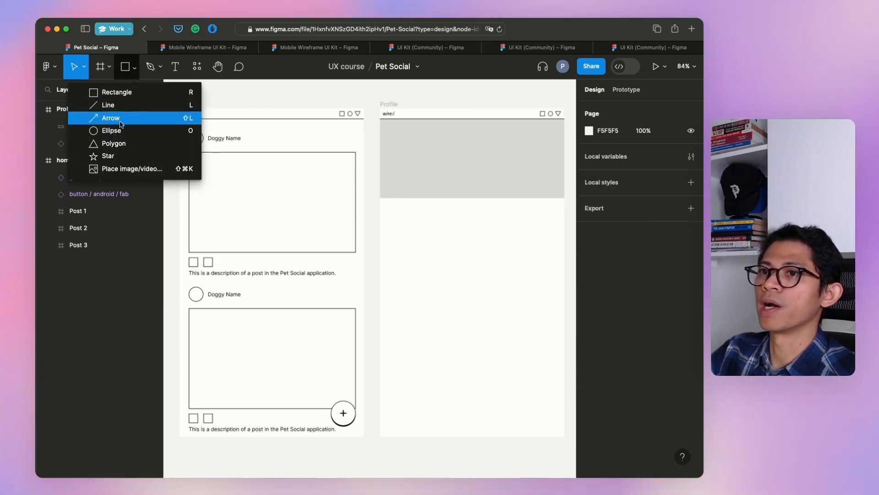
click(114, 131)
drag(444, 172, 491, 221)
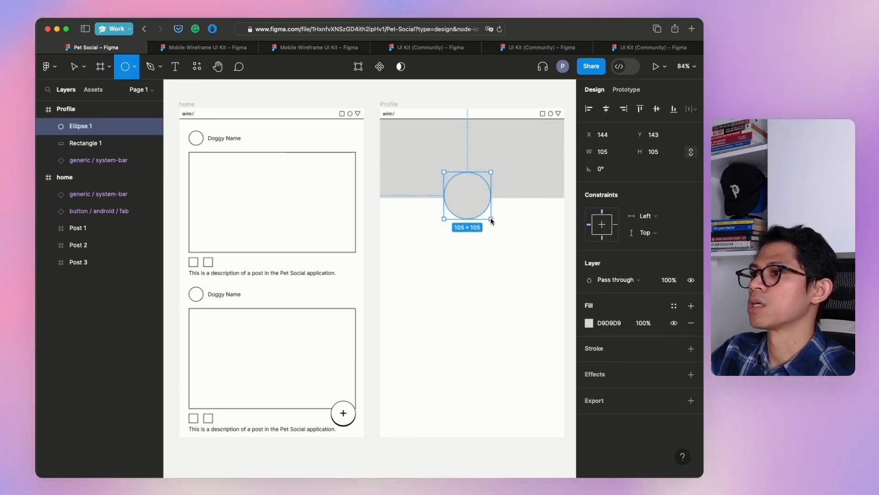
drag(491, 221, 493, 218)
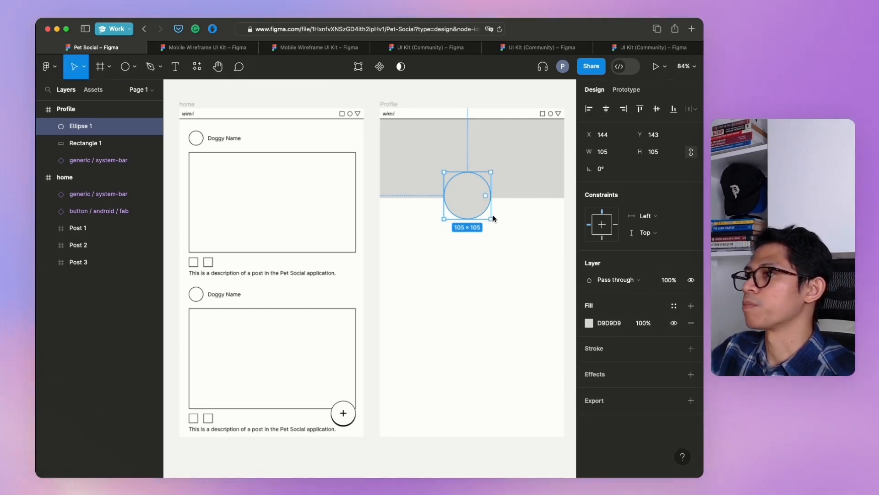
Nudge the profile circle right to X 160, near the horizontal centre of the Profile frame.
key(Right)
key(Right)
key(Right)
key(Right)
key(Right)
key(Right)
key(Right)
key(Right)
key(Right)
key(Right)
key(Right)
key(Right)
key(Right)
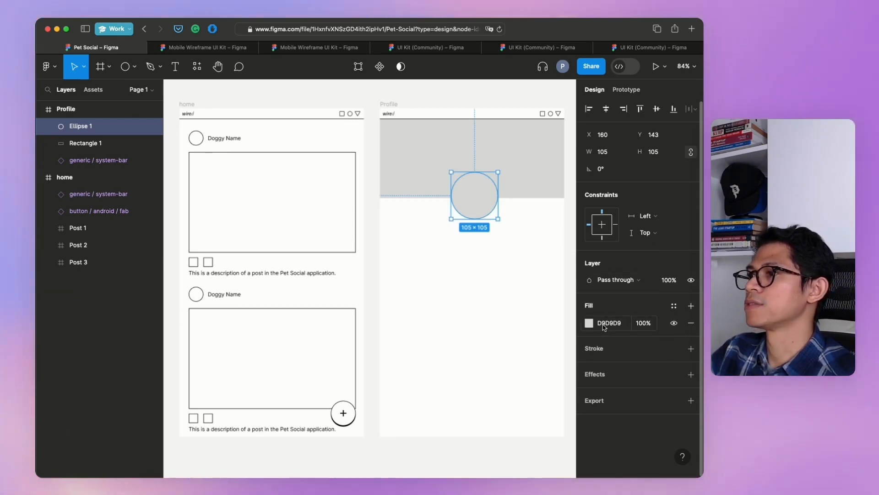
Give the profile circle a 1 px black inside stroke and change its fill to near-white.
click(691, 349)
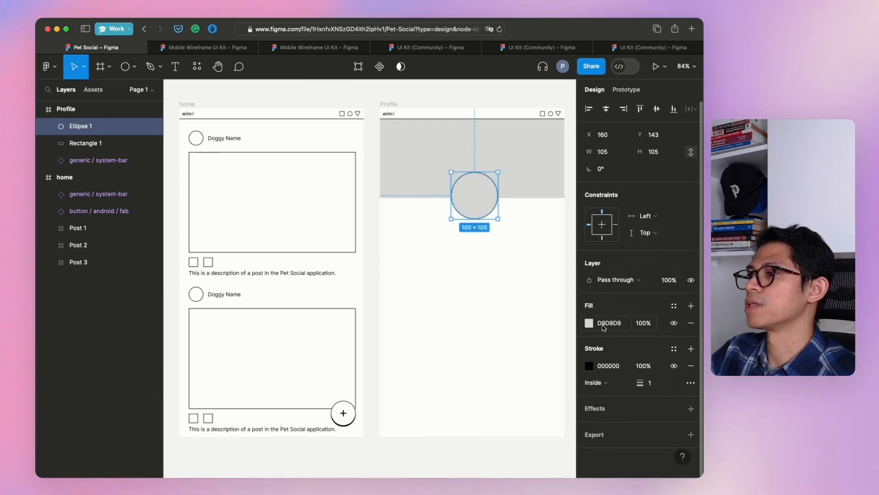
click(589, 323)
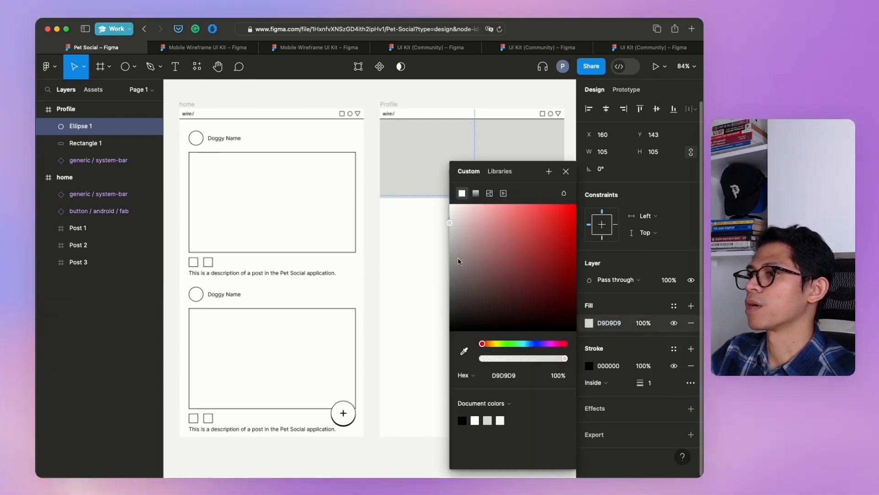
drag(466, 217, 436, 206)
click(414, 214)
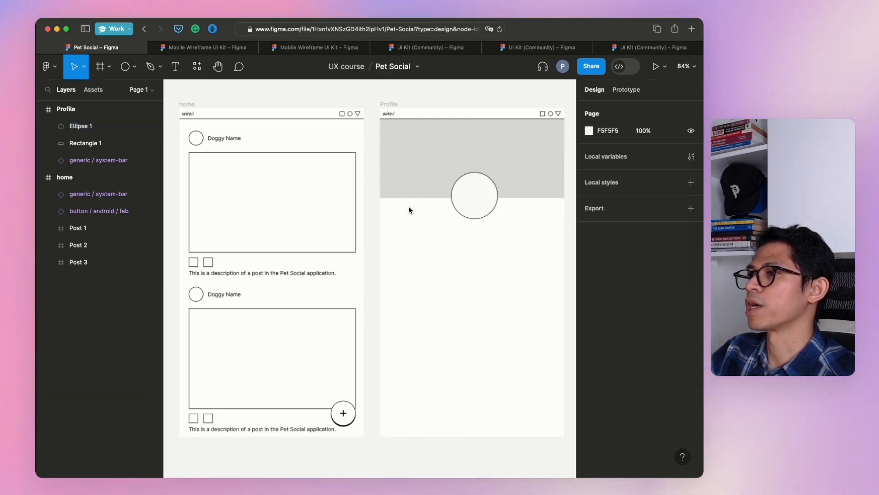
Add a 1 px black inside stroke to the Profile header rectangle and remove its grey fill.
click(441, 156)
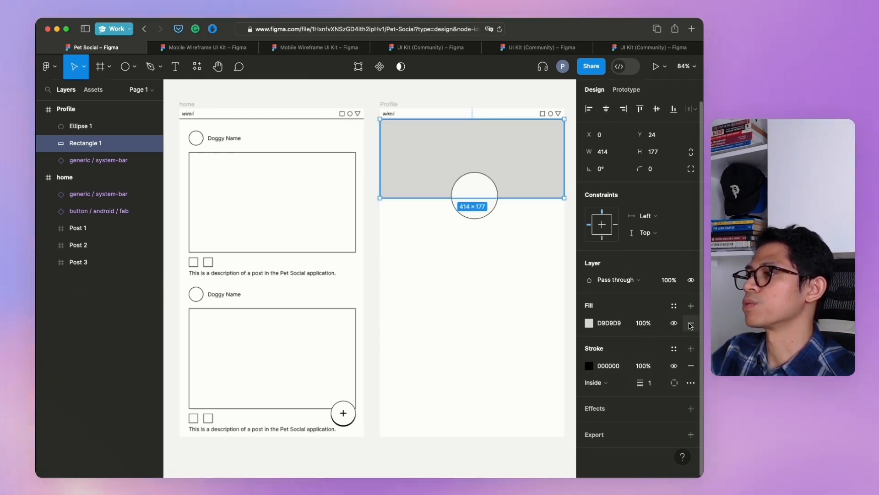
click(691, 325)
click(372, 232)
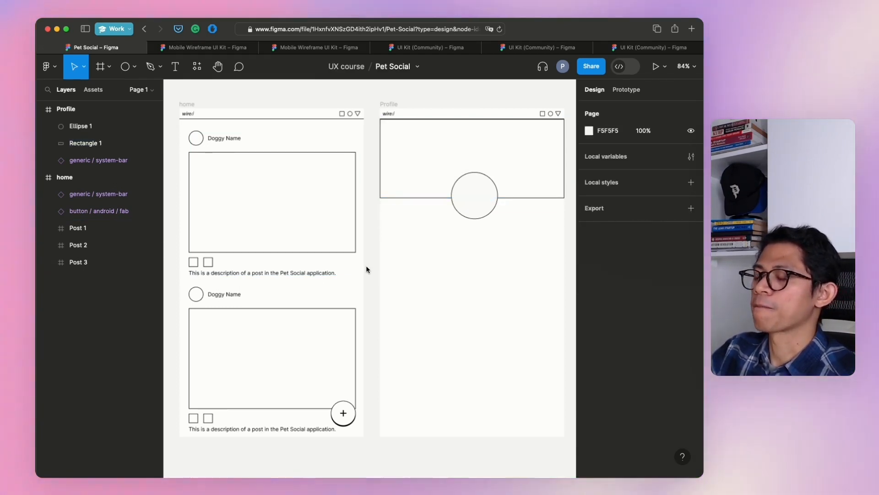
Add the text "Doggy Name" in the Profile frame, below the header rectangle.
click(173, 67)
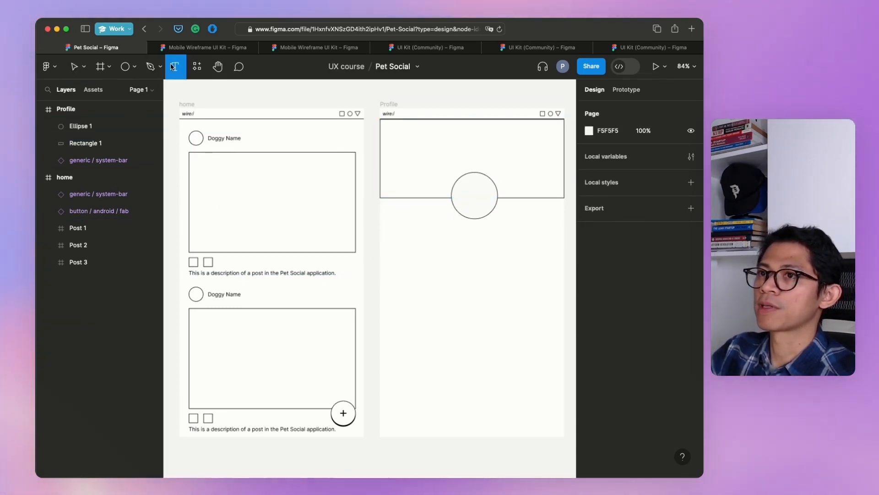
click(419, 230)
text(Dogg)
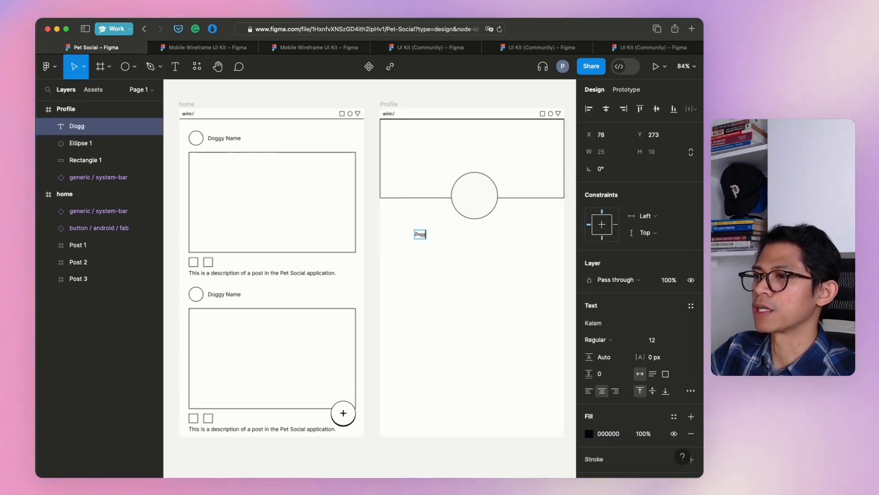
text(y Name)
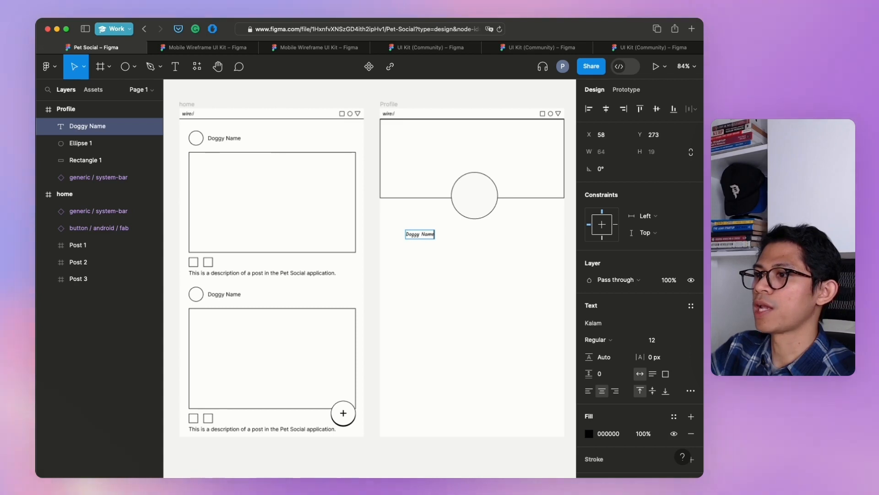
Match the Profile frame's "Doggy Name" text to Post 1's Inter font, enlarge it, and centre it beneath the profile circle.
key(super+a)
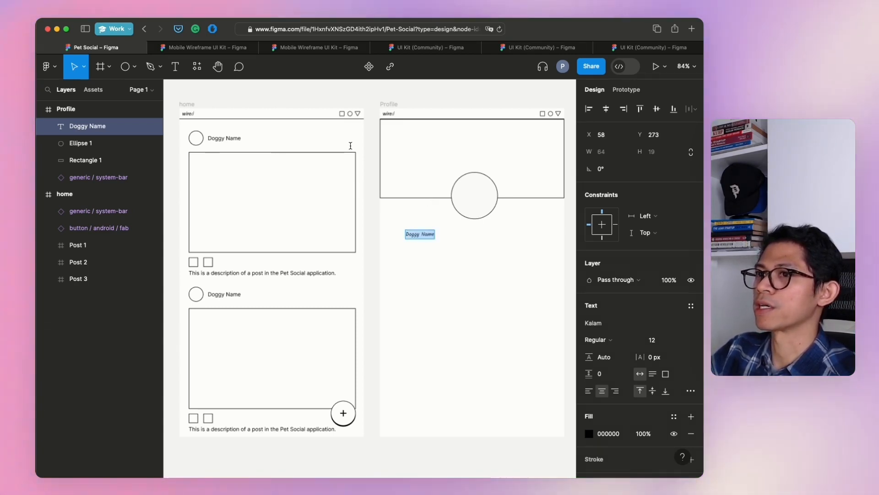
click(234, 139)
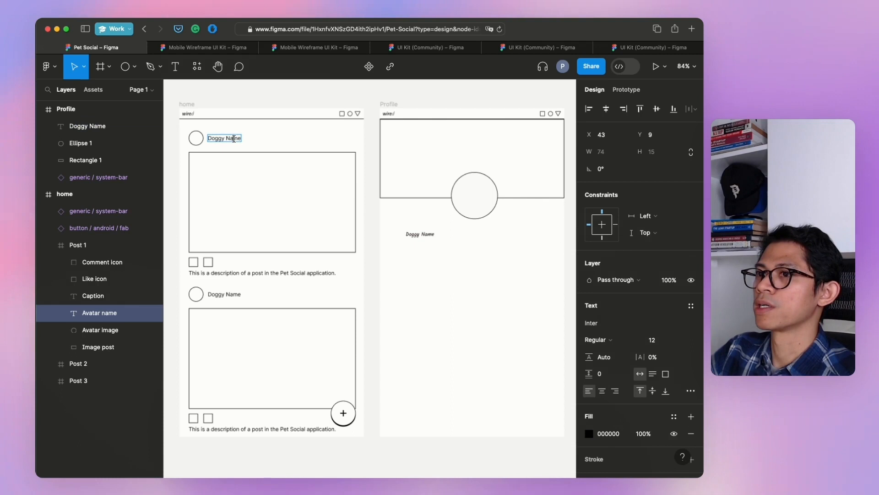
click(169, 132)
drag(221, 138, 478, 229)
click(394, 231)
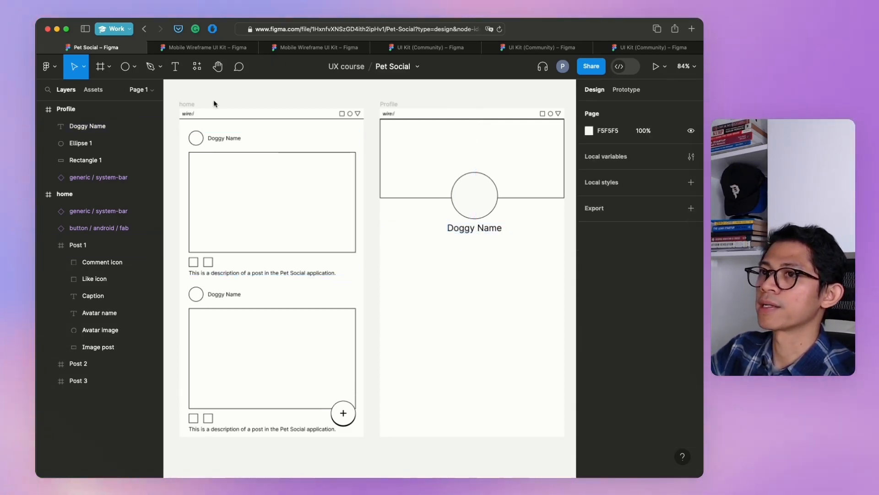
Add the size-12 text "Hello. My name is Doggy name. I'm a cute dog." below the "Doggy Name" heading in the Profile frame.
click(174, 71)
click(412, 243)
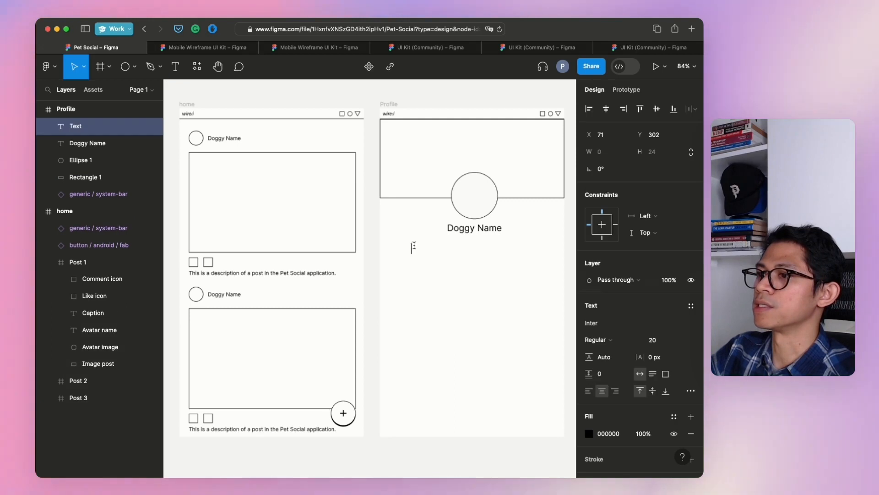
text(T)
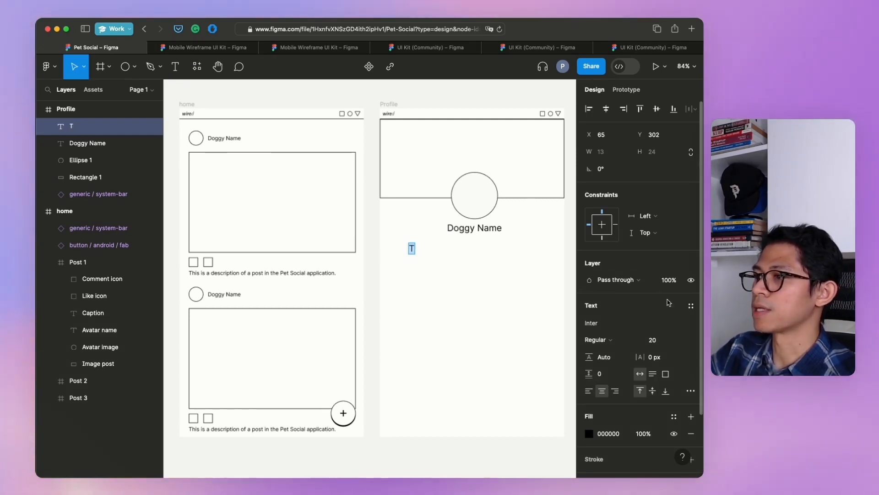
click(681, 339)
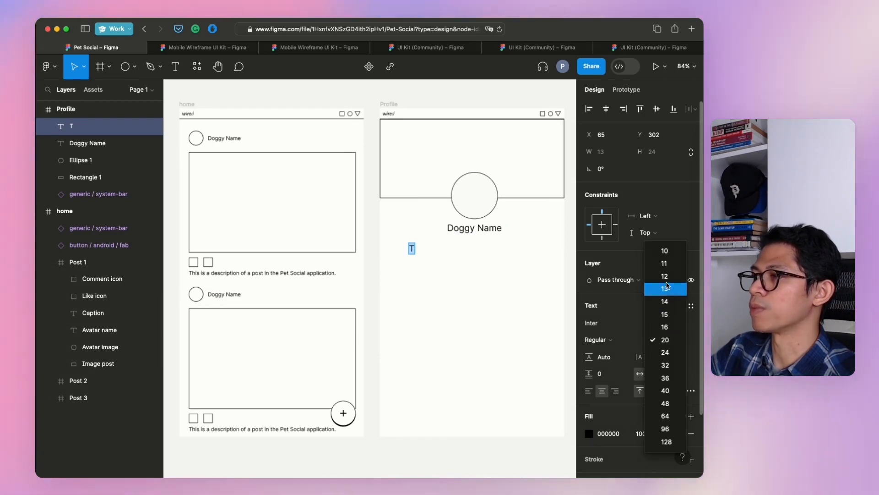
click(664, 275)
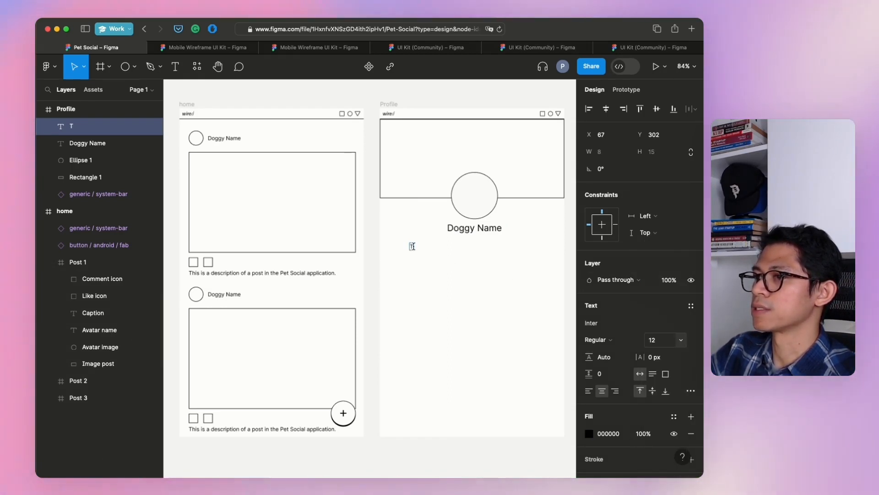
text(Hello. My)
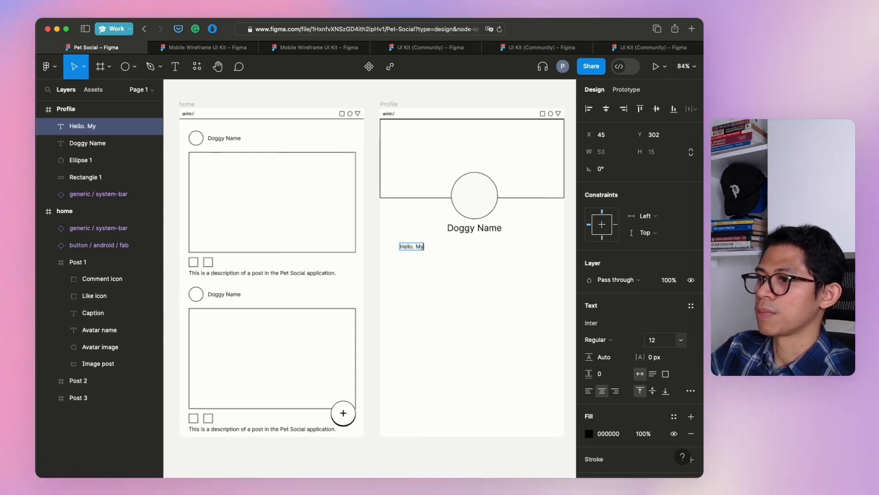
text( name is Dog)
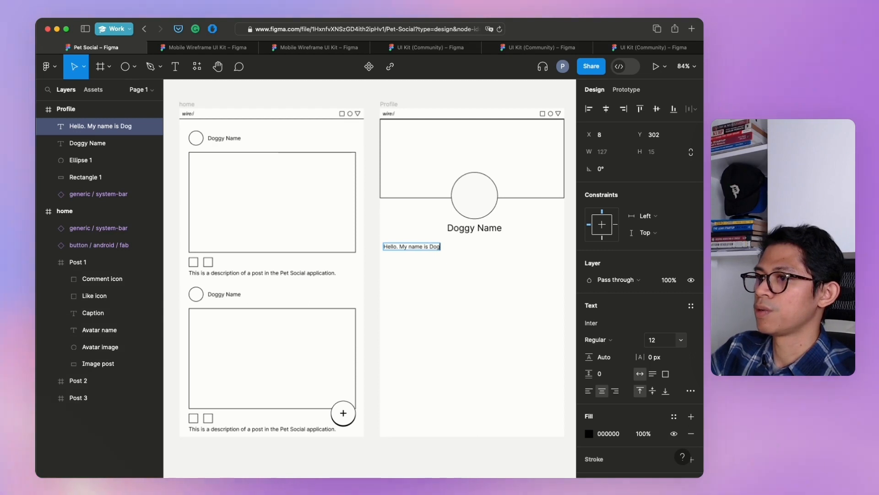
text(gy name)
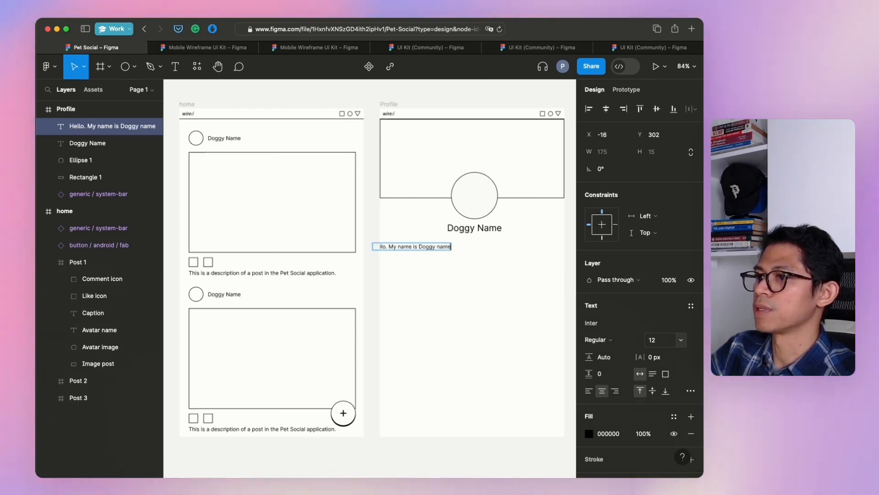
text(. I'm)
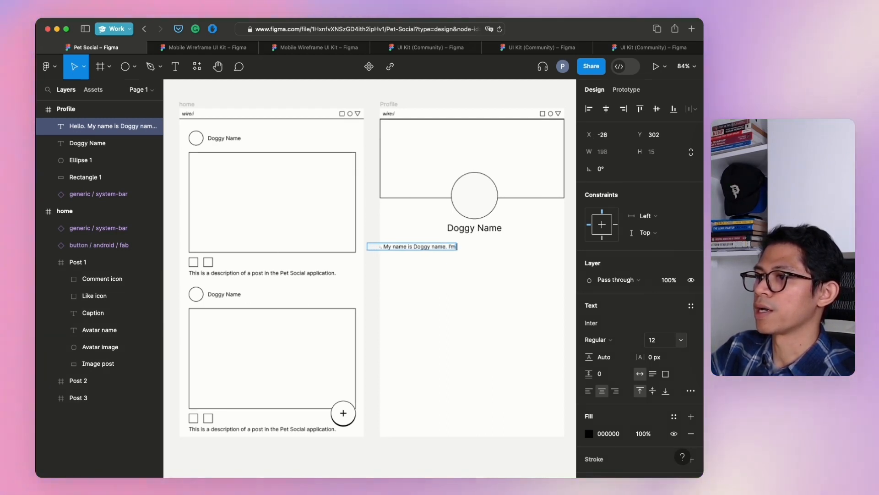
text( a cute)
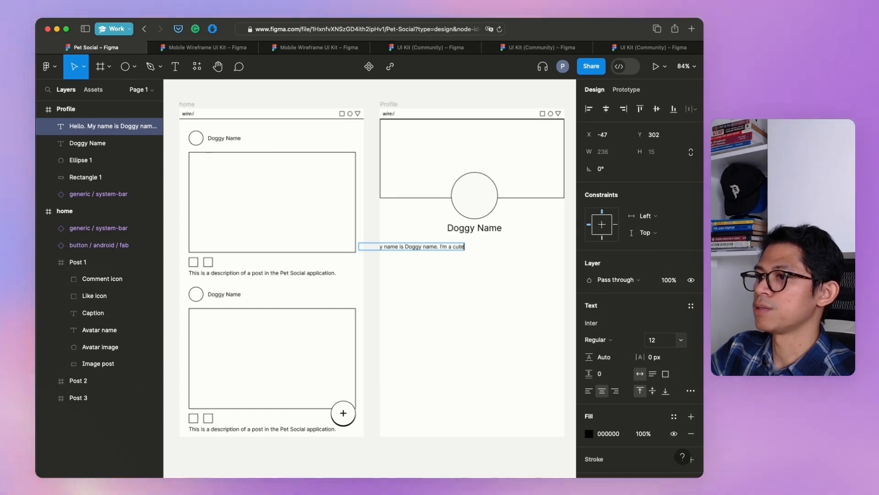
text( dog.)
key(Escape)
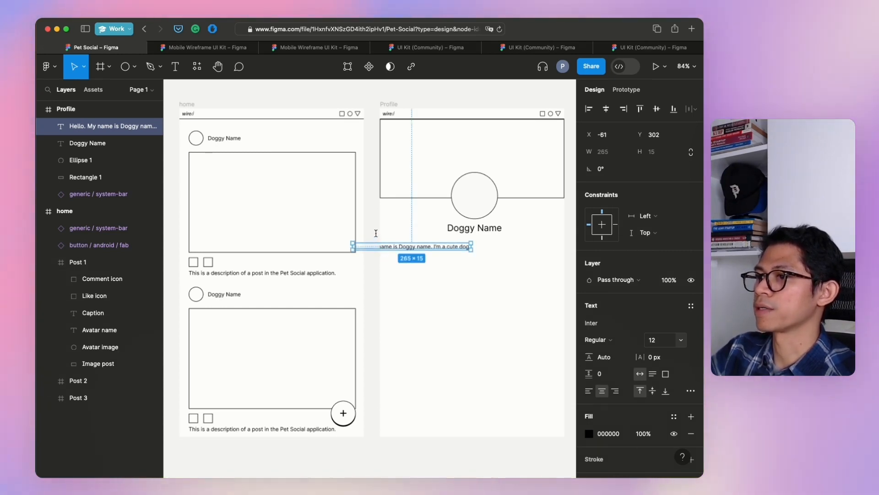
Centre the bio text horizontally beneath the Profile frame's "Doggy Name" heading, 8 px below it.
drag(423, 246, 488, 242)
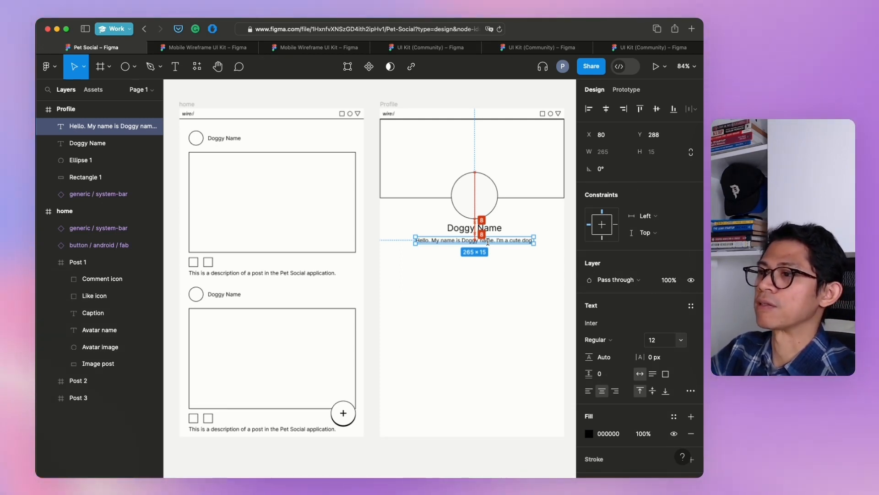
drag(488, 241, 488, 241)
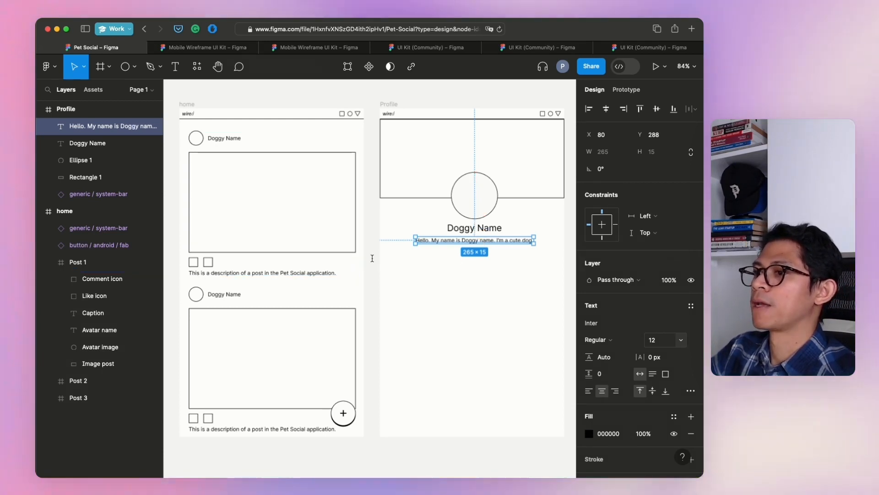
click(372, 258)
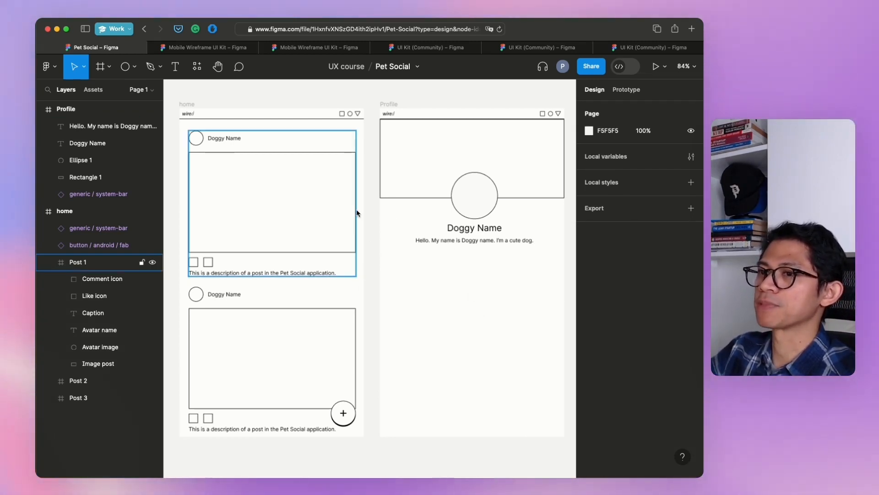
Duplicate the bio text and move the copy down and left to about X 30, Y 388 in the Profile frame.
click(439, 241)
key(super+d)
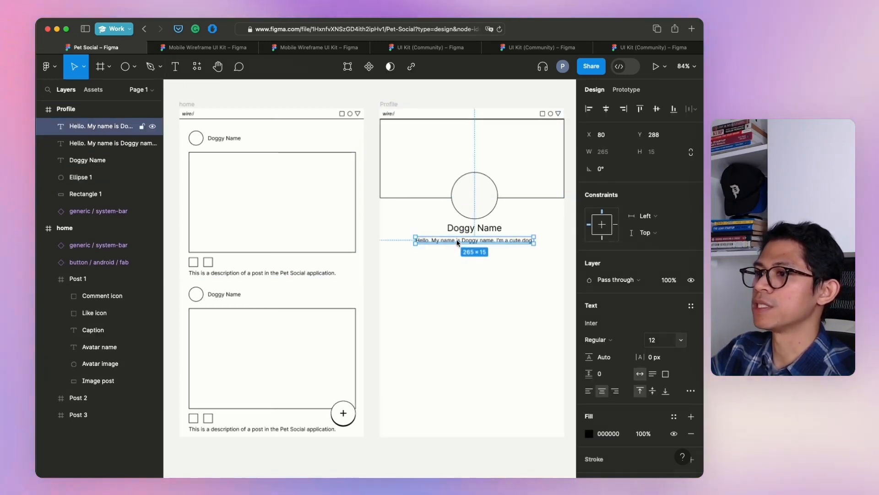
key(shift+Down)
key(shift+Down)
key(shift+Down)
key(shift+Down)
key(shift+Down)
key(shift+Down)
key(shift+Down)
key(shift+Down)
key(shift+Down)
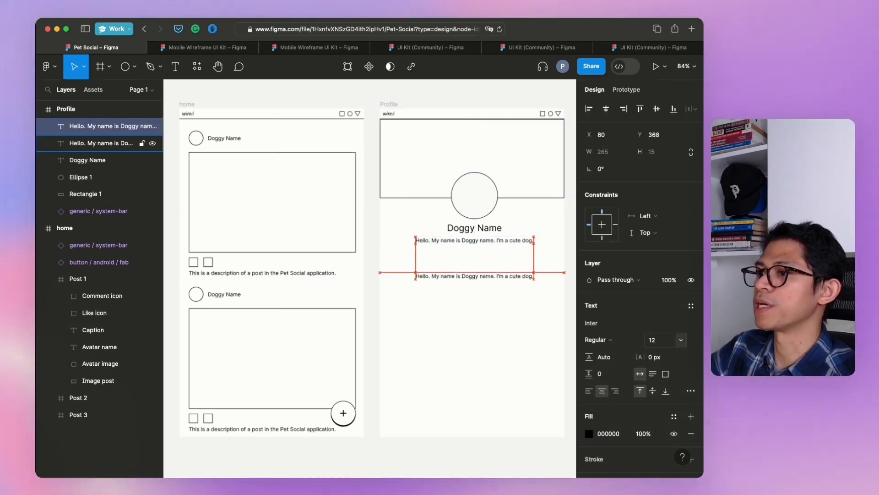
key(shift+Left)
Replace the copied bio text with "My posts" and place it below the bio near the Profile frame's left edge, at about X 28, Y 343.
double_click(461, 285)
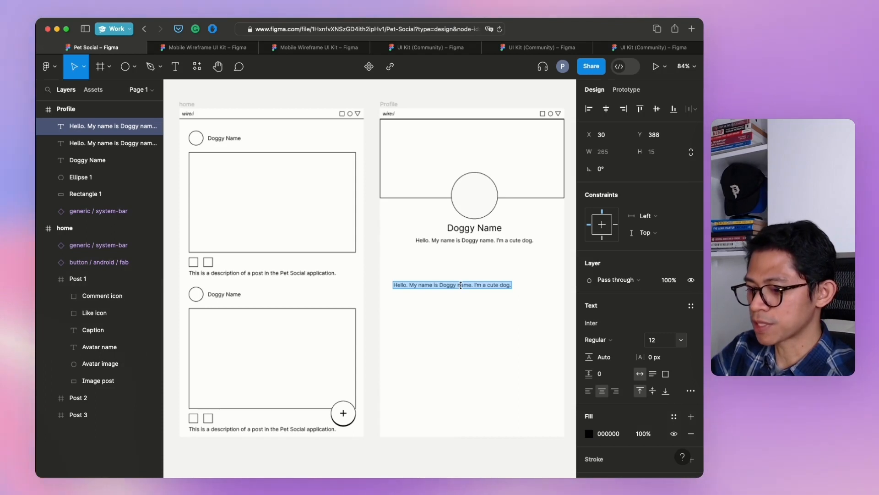
text(My p)
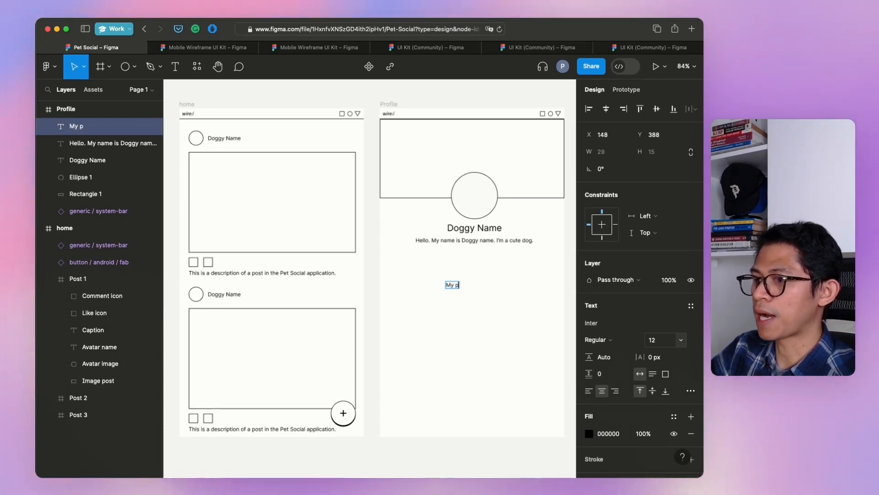
text(osts)
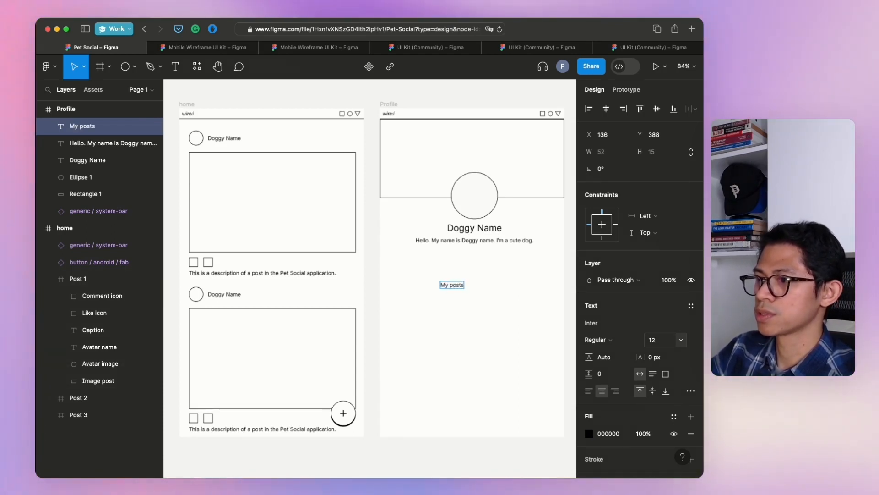
key(Escape)
drag(432, 272, 402, 266)
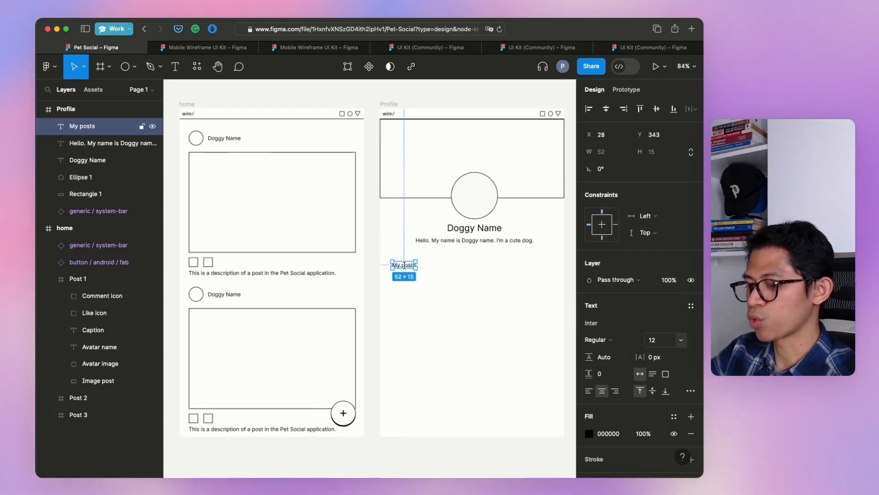
Duplicate the "My posts" label and move the copy 80 px to the right on the same row.
key(super+d)
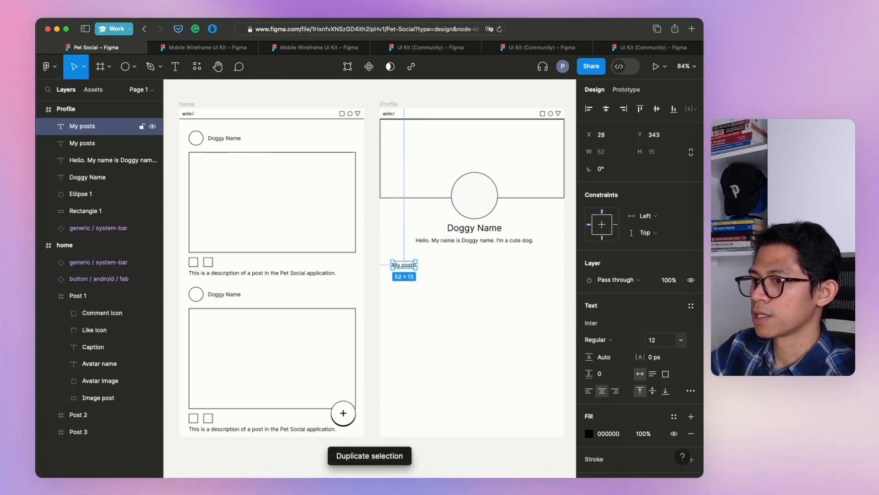
key(shift+Right)
key(shift+Right)
key(shift+Right)
key(shift+Right)
key(shift+Right)
key(shift+Right)
key(shift+Right)
key(shift+Right)
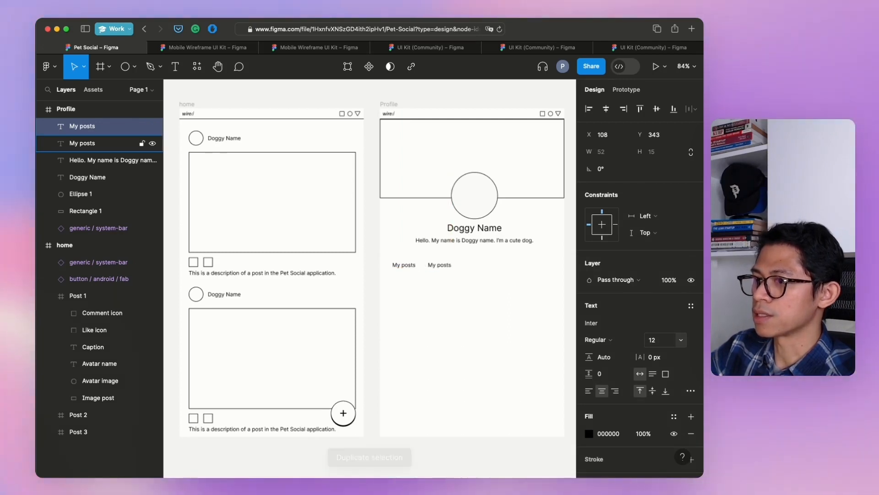
Change the copied label's text to "My favorites" and shift it slightly right to widen its gap from "My posts".
key(Return)
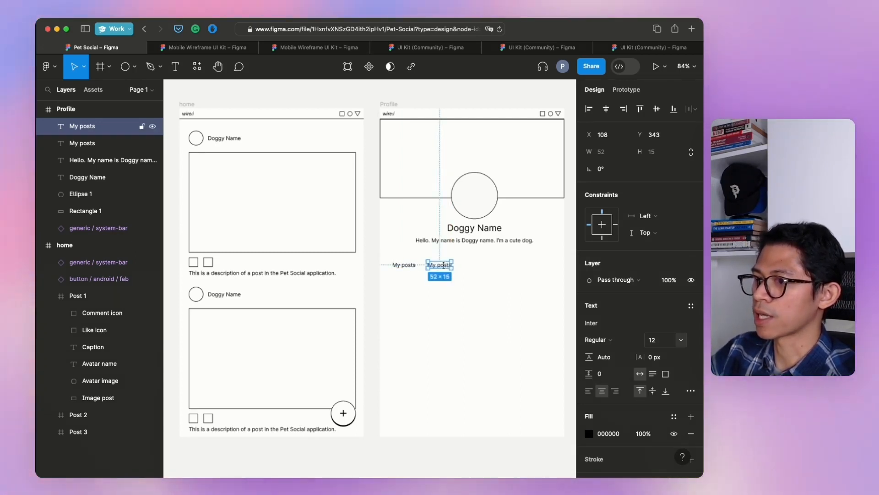
text(My)
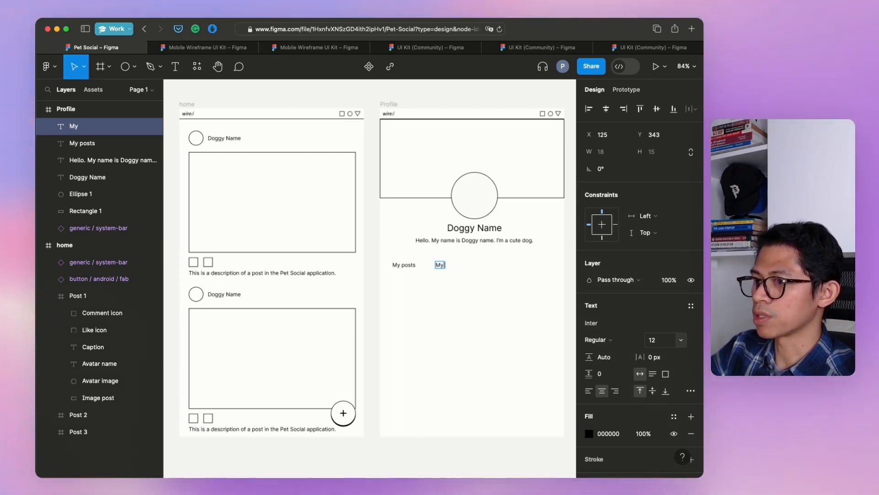
text( favorit)
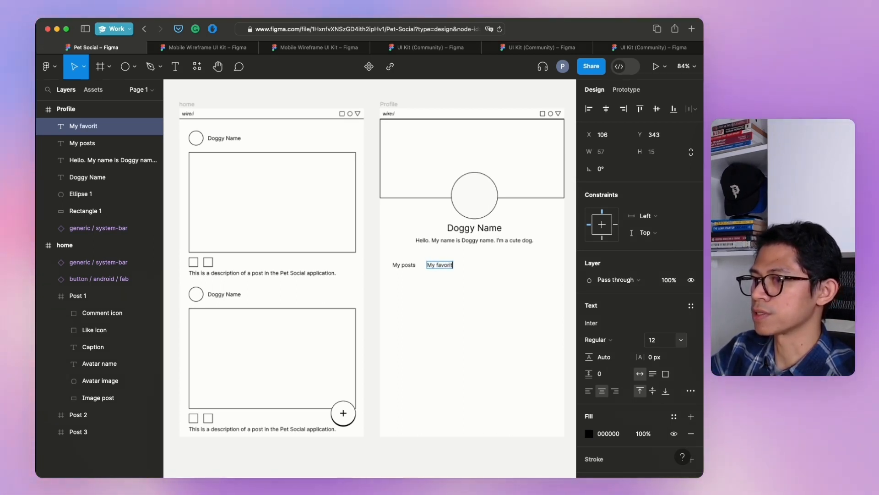
text(es)
key(Escape)
click(432, 304)
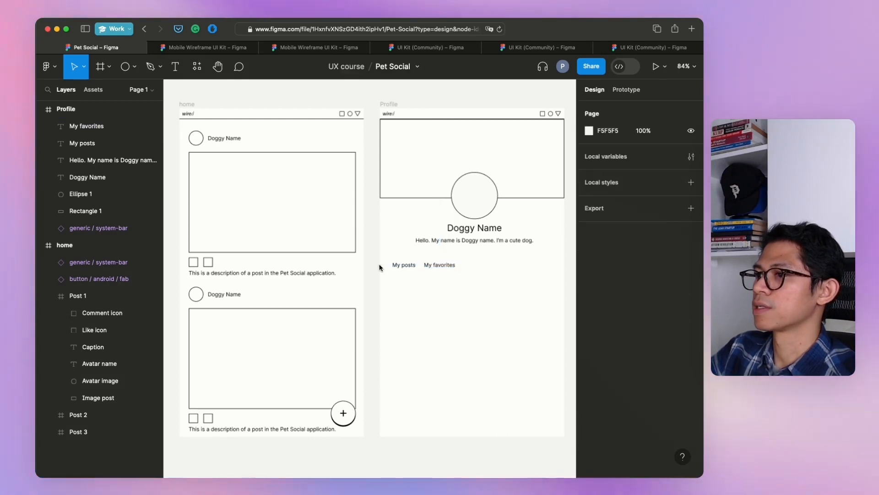
drag(440, 266, 446, 269)
click(386, 279)
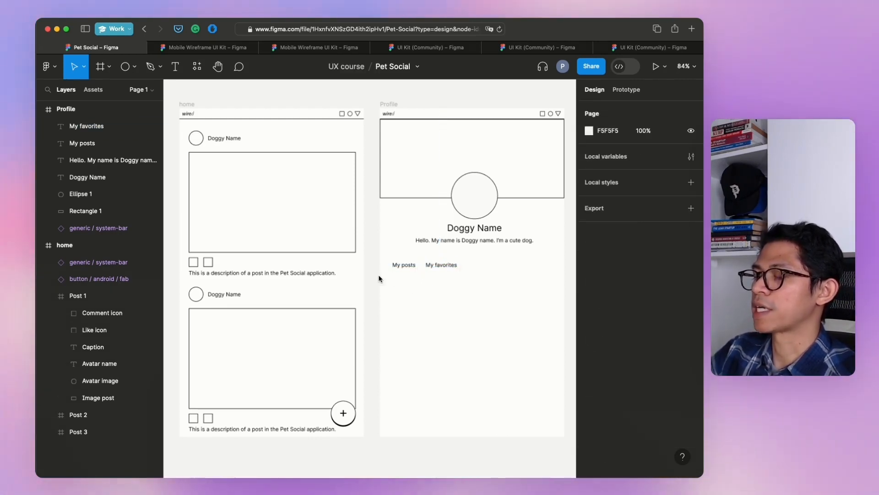
drag(402, 266, 409, 265)
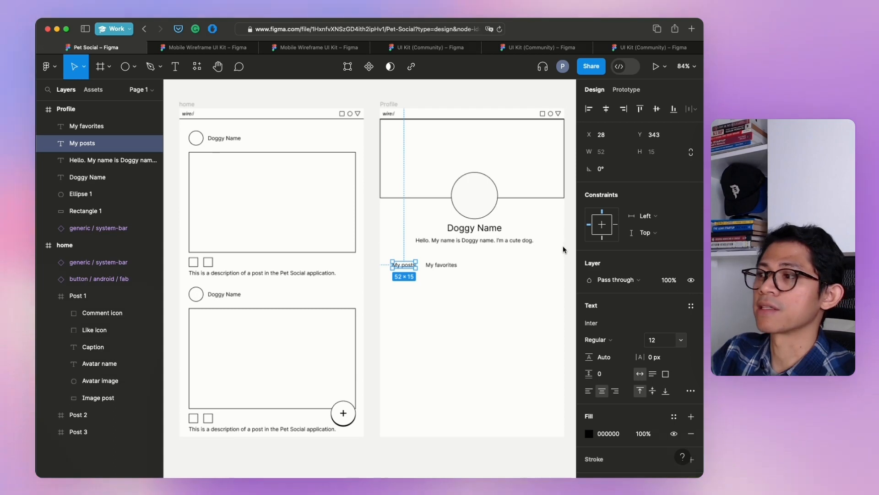
click(568, 226)
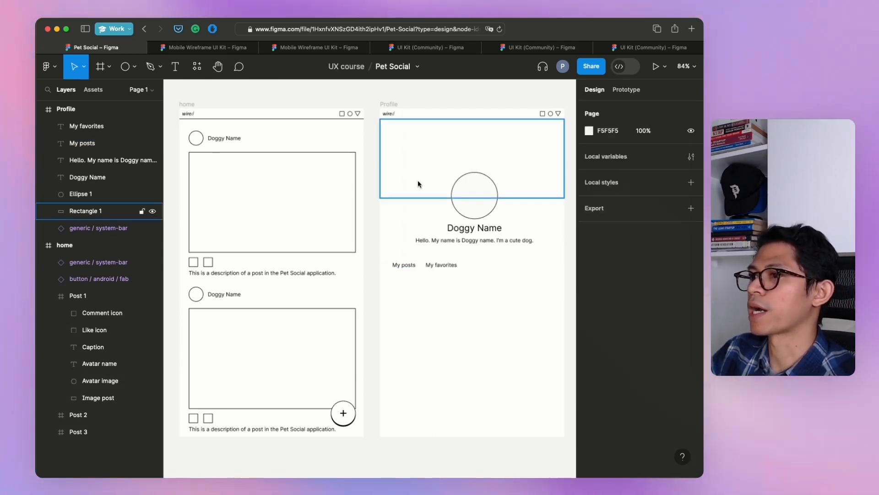
Draw a horizontal line about 61 px long just beneath the "My posts" label.
click(133, 67)
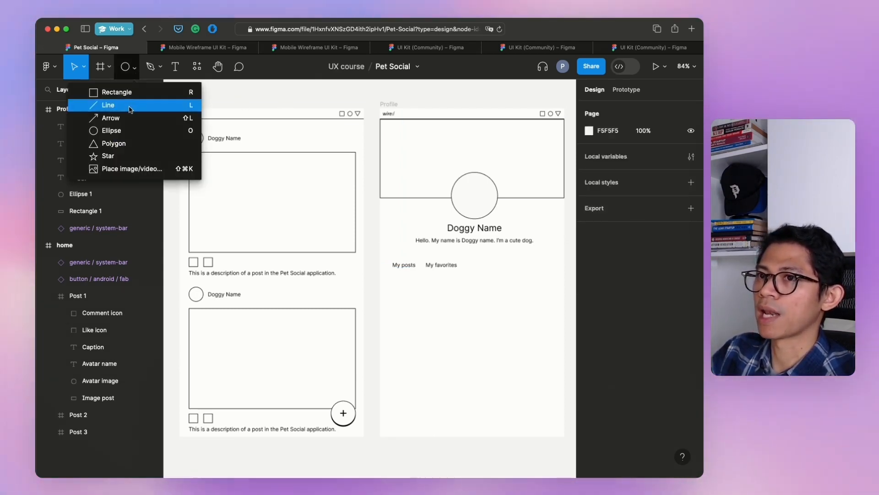
click(130, 106)
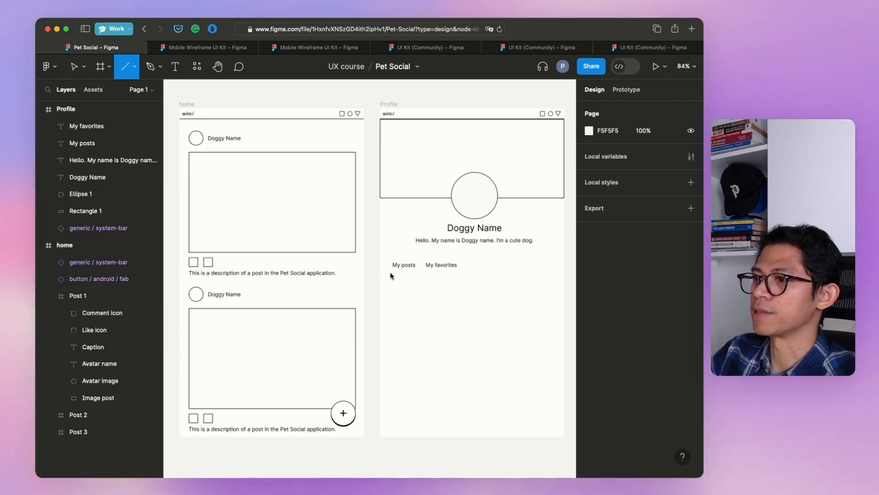
drag(389, 273, 412, 281)
mouse_move(411, 279)
mouse_down()
mouse_move(405, 274)
mouse_move(416, 273)
mouse_up()
click(372, 282)
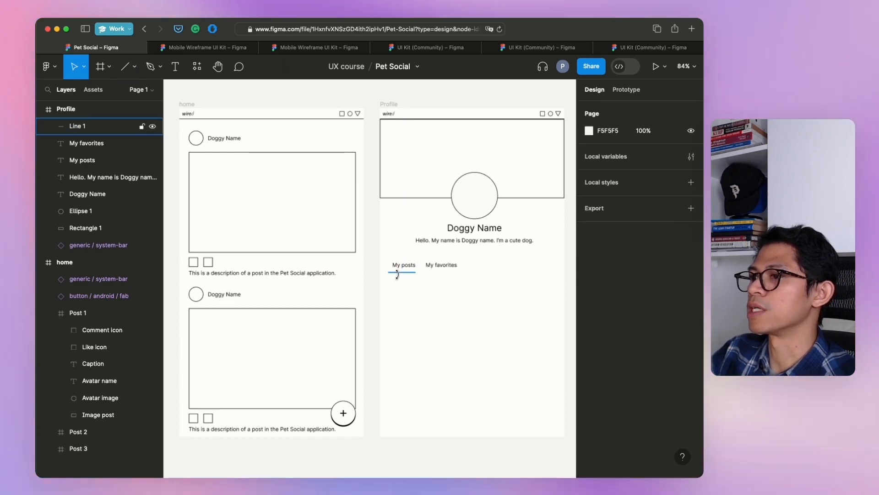
Nudge the underline right to X 25 so it is centred under the "My posts" label.
click(399, 272)
key(Right)
key(Right)
key(Right)
key(Right)
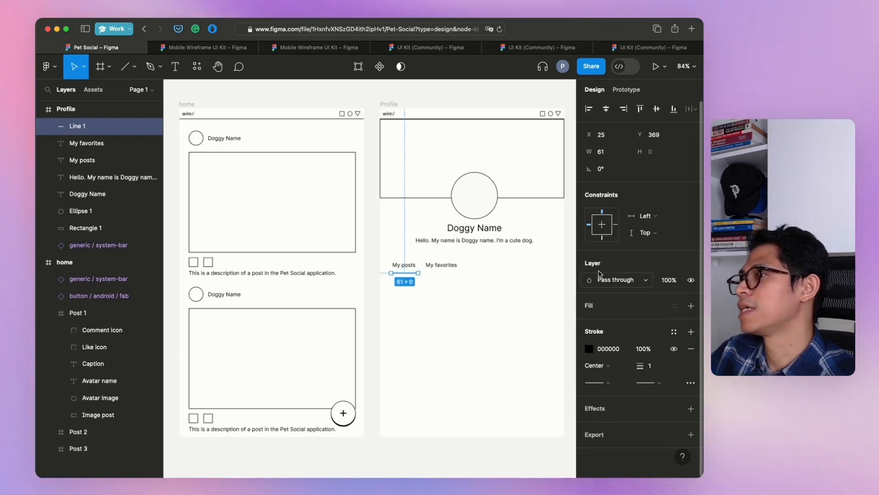
click(570, 244)
Set the stroke thickness of the line under "My posts" to 3.
click(415, 272)
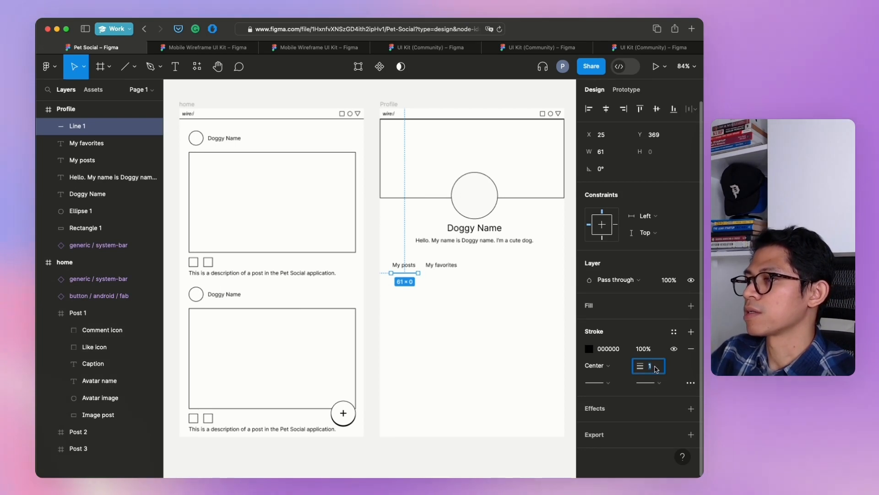
text(3)
key(Return)
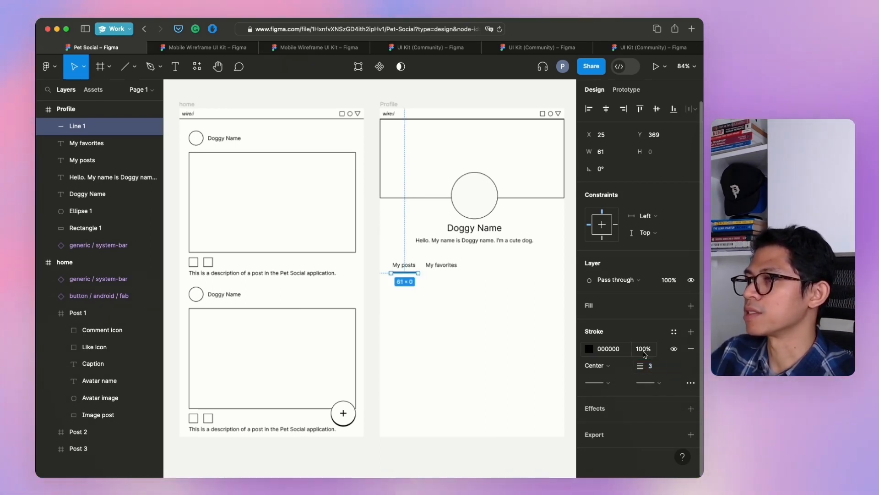
click(571, 257)
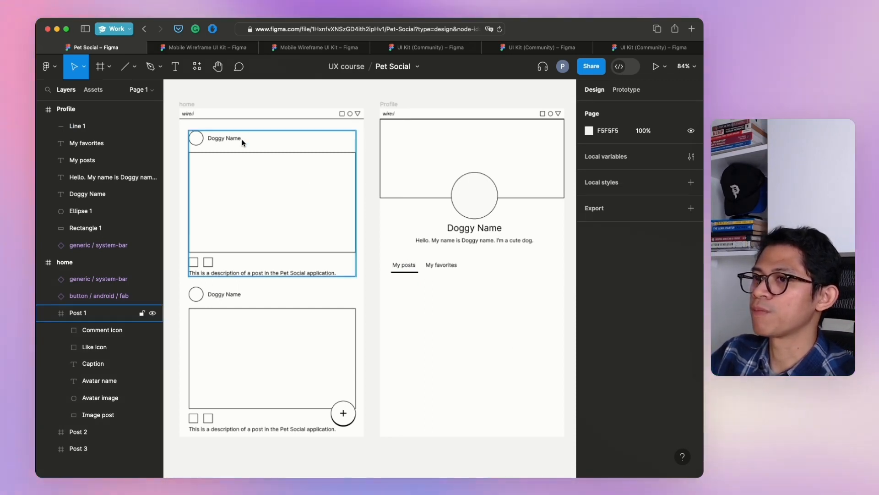
Select the Post 1 frame on the home screen.
click(242, 140)
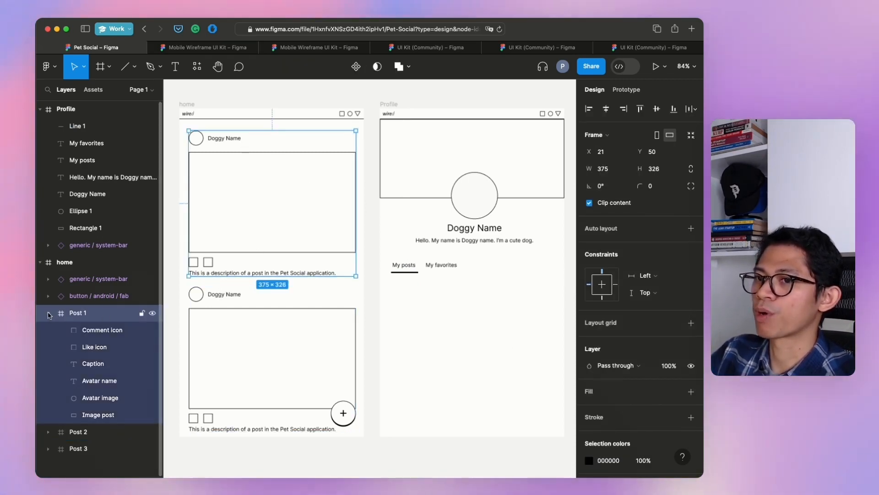
Copy the Post 1 and Post 2 frames from the home frame into the Profile frame.
click(49, 314)
shift+click(101, 329)
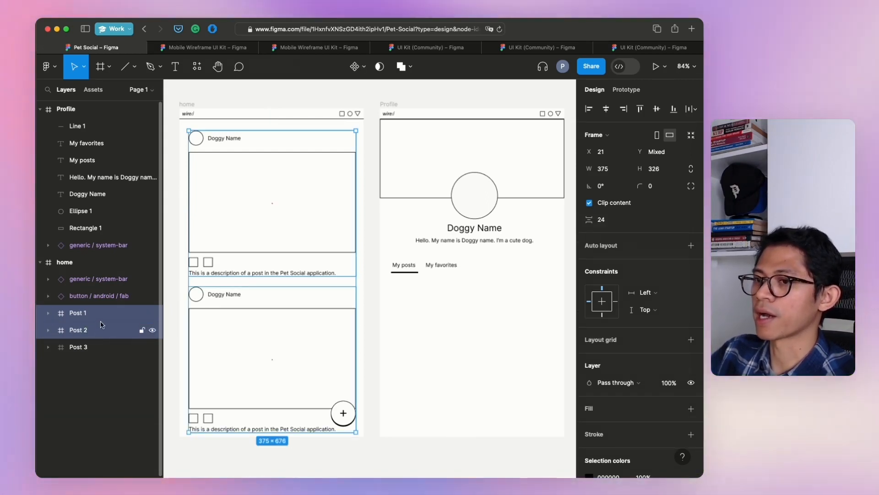
click(461, 314)
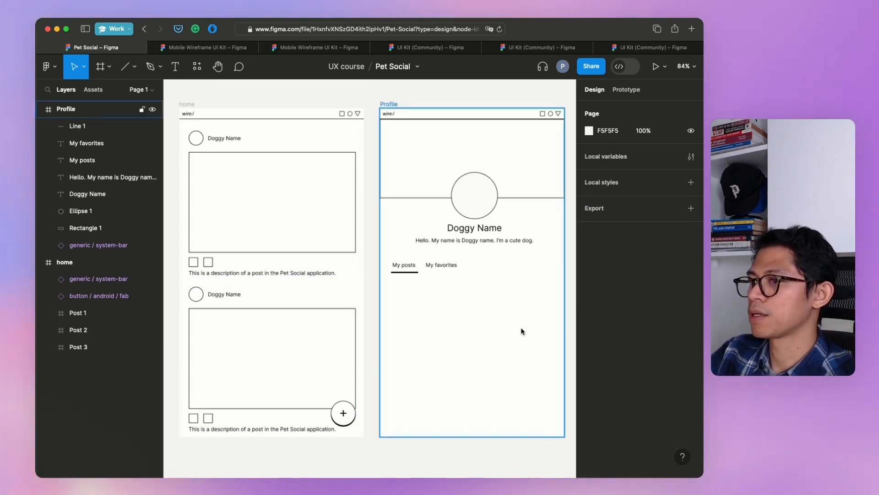
key(super+z)
click(447, 344)
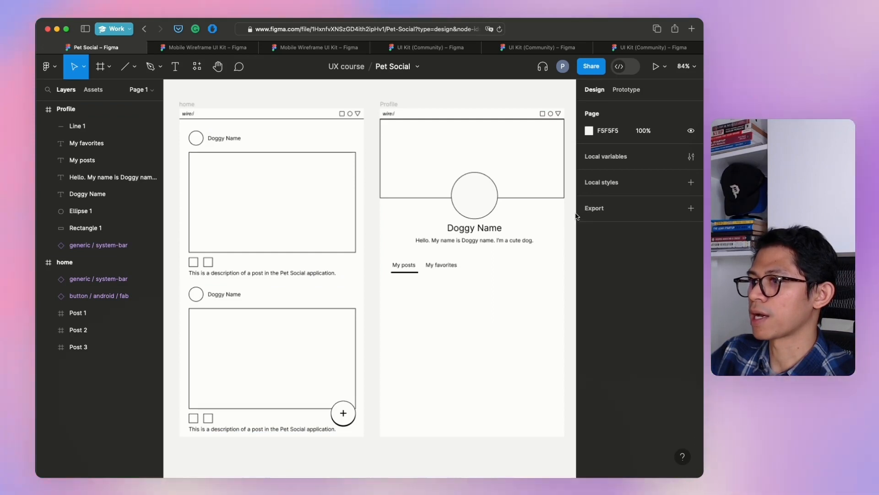
click(395, 104)
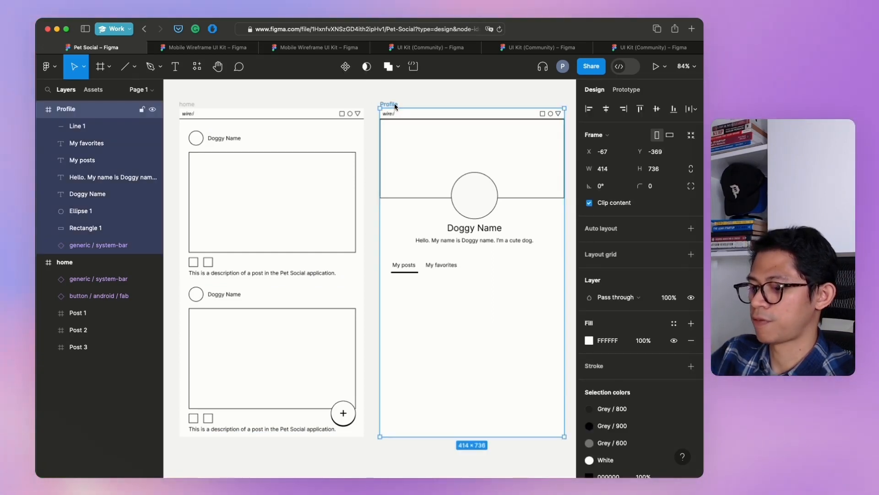
key(super+v)
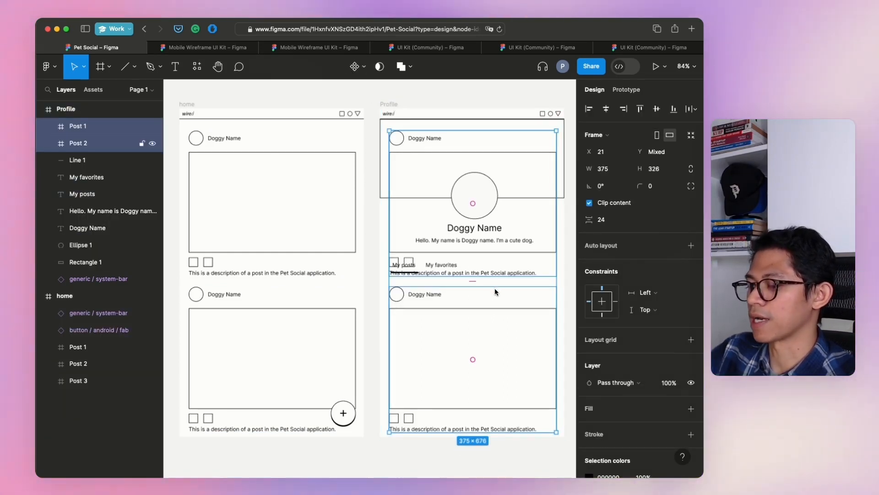
Move the two copied posts down in the Profile frame to just below the My posts and My favorites tabs.
key(shift+Down)
key(shift+Down)
key(shift+Down)
key(shift+Down)
key(shift+Down)
key(shift+Down)
key(shift+Down)
key(shift+Down)
key(shift+Down)
key(shift+Down)
key(shift+Down)
key(shift+Down)
key(shift+Down)
key(shift+Down)
key(shift+Down)
key(shift+Down)
key(shift+Down)
key(shift+Down)
key(shift+Down)
key(shift+Down)
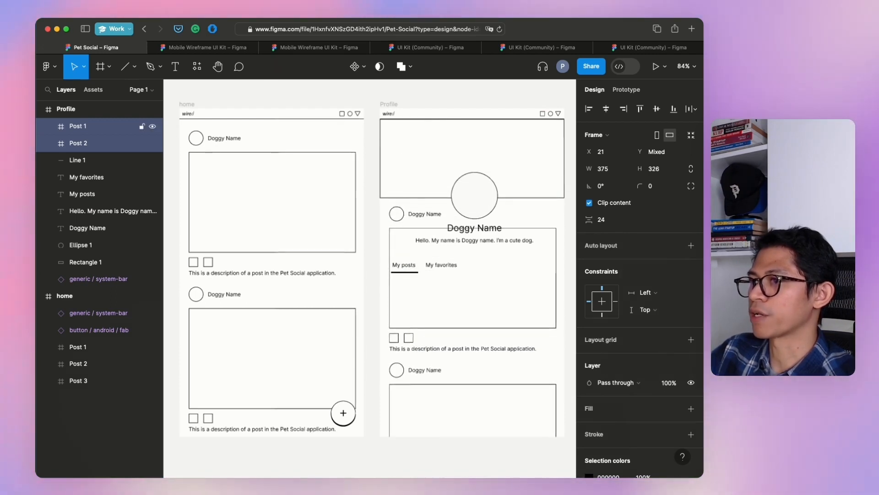
key(shift+Down)
key(shift+Down)
key(shift+Down)
key(shift+Down)
key(shift+Down)
key(shift+Down)
key(shift+Down)
key(shift+Down)
key(shift+Down)
key(shift+Down)
key(shift+Down)
key(shift+Down)
key(shift+Down)
key(shift+Down)
key(shift+Down)
key(shift+Down)
key(shift+Down)
key(shift+Down)
key(shift+Down)
key(shift+Down)
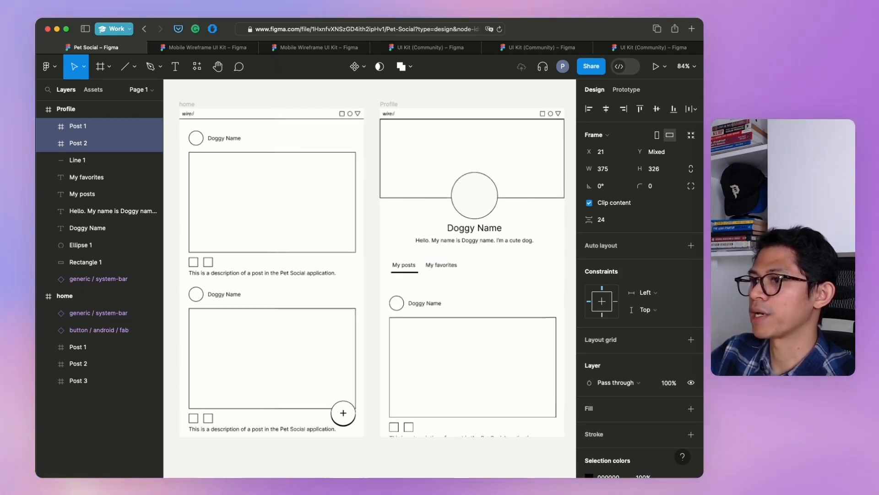
key(shift+Up)
key(shift+Up)
key(shift+Up)
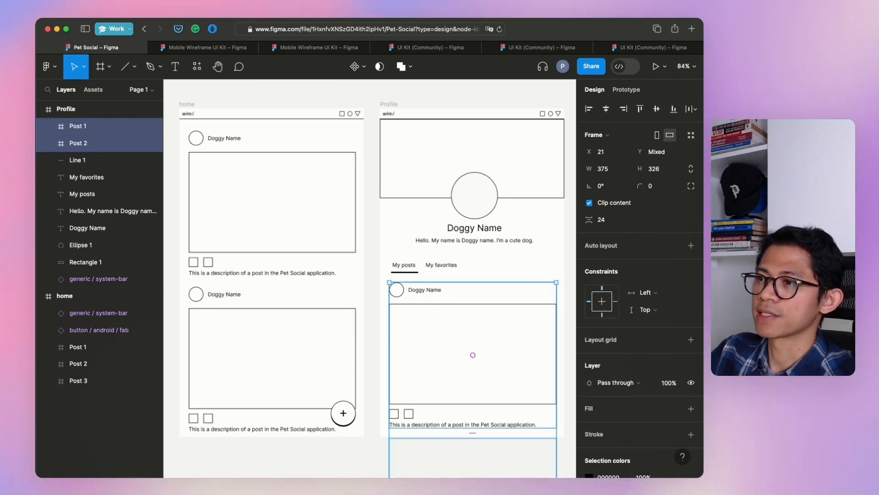
click(520, 97)
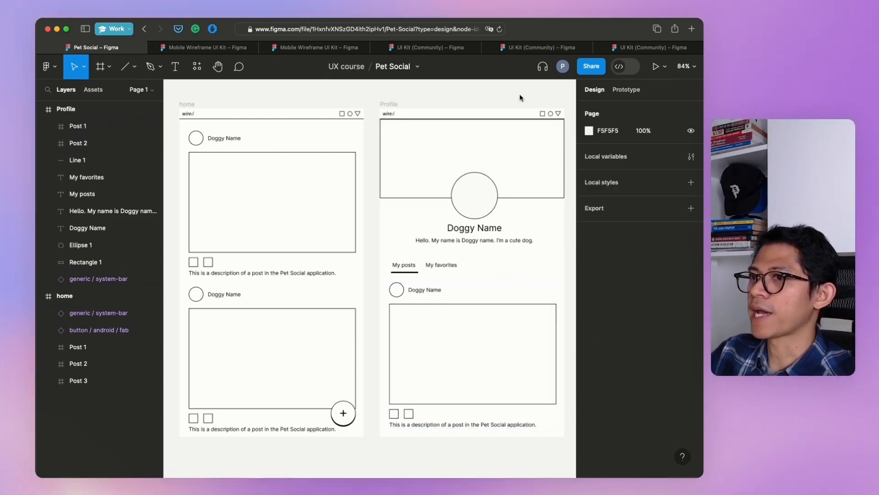
Rename the Profile frame as "profile" in lowercase.
click(392, 104)
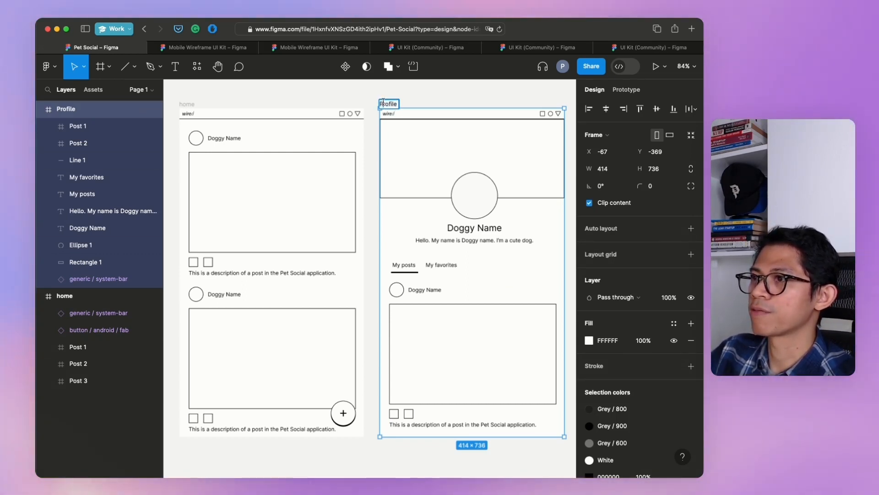
double_click(384, 104)
key(Return)
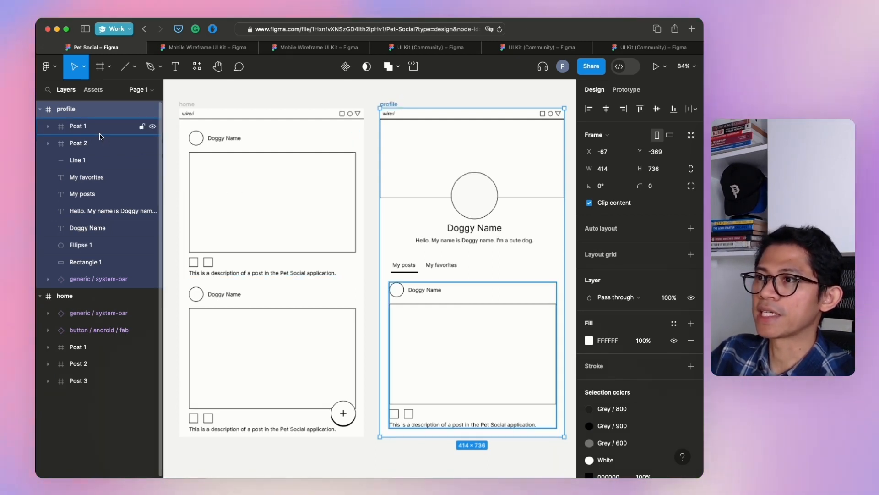
click(90, 160)
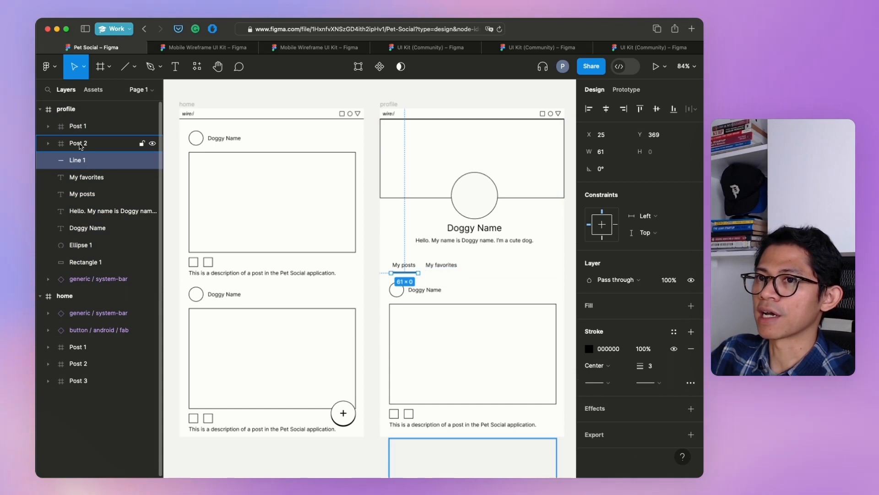
click(84, 145)
key(Tab)
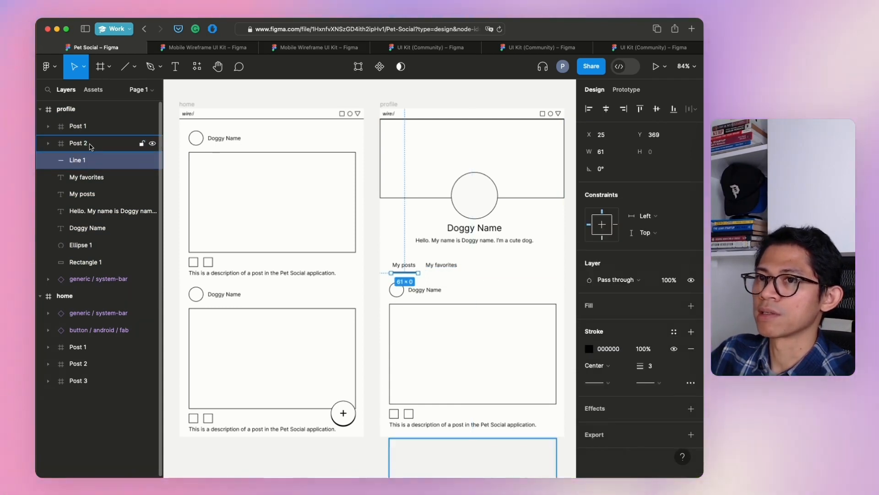
shift+click(101, 261)
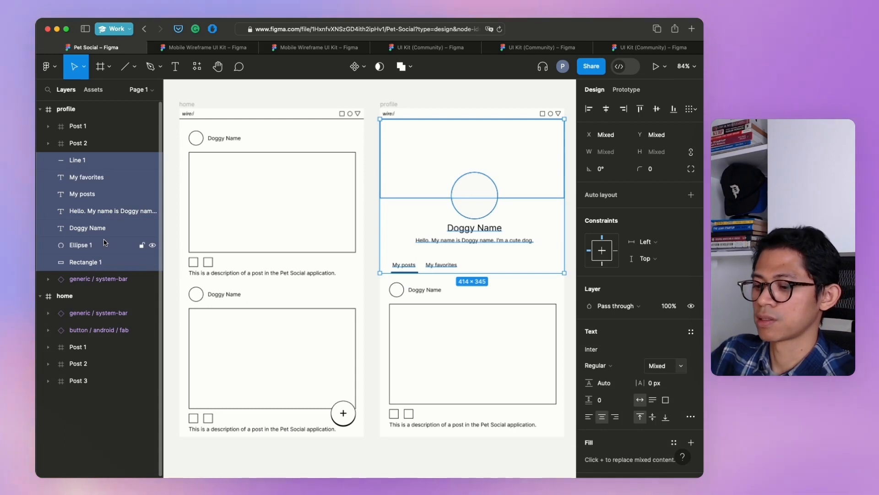
key(super+g)
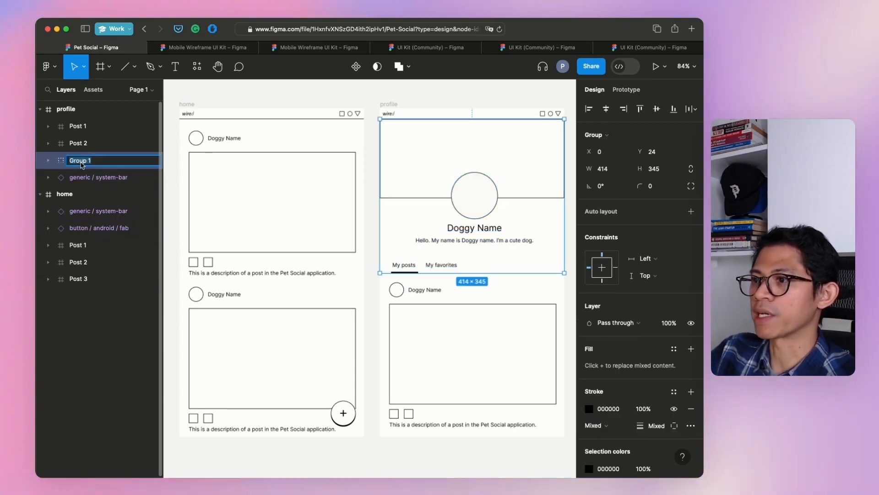
double_click(81, 161)
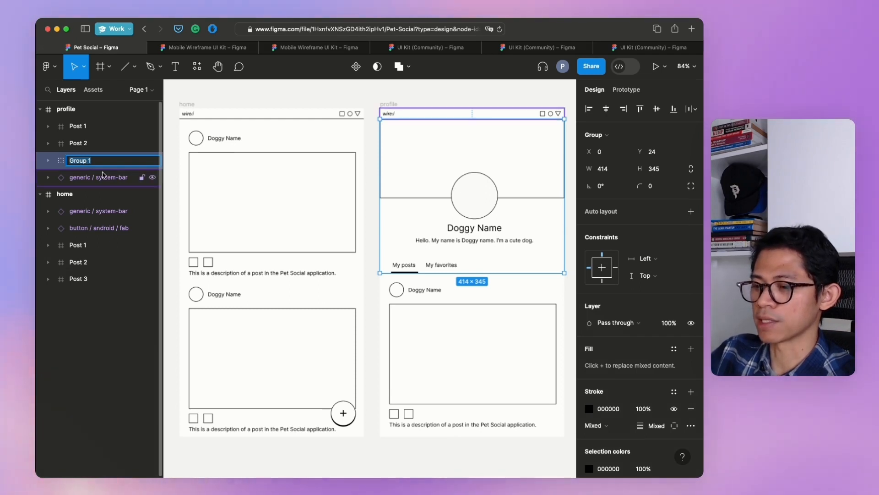
click(120, 143)
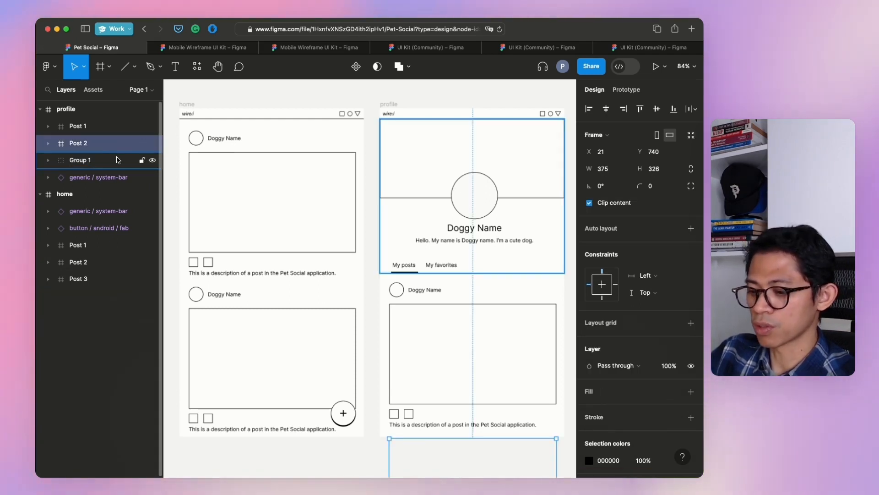
click(118, 161)
key(super+shift+g)
click(114, 160)
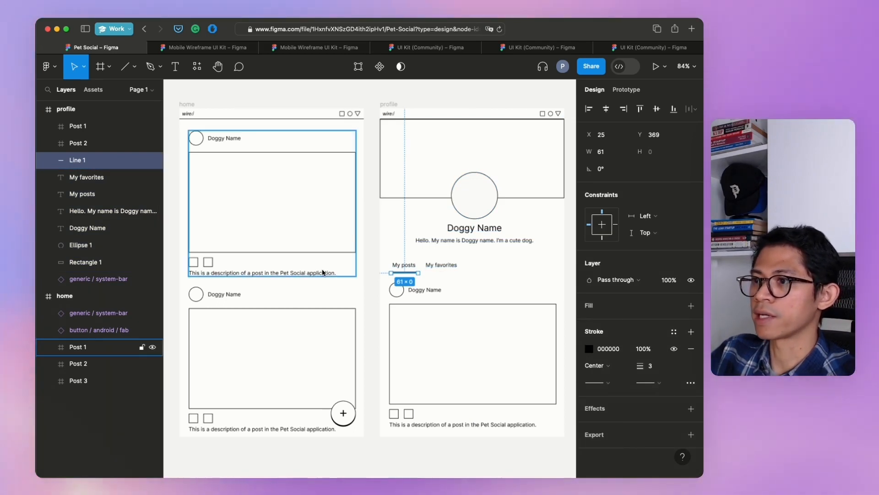
click(95, 193)
shift+click(91, 160)
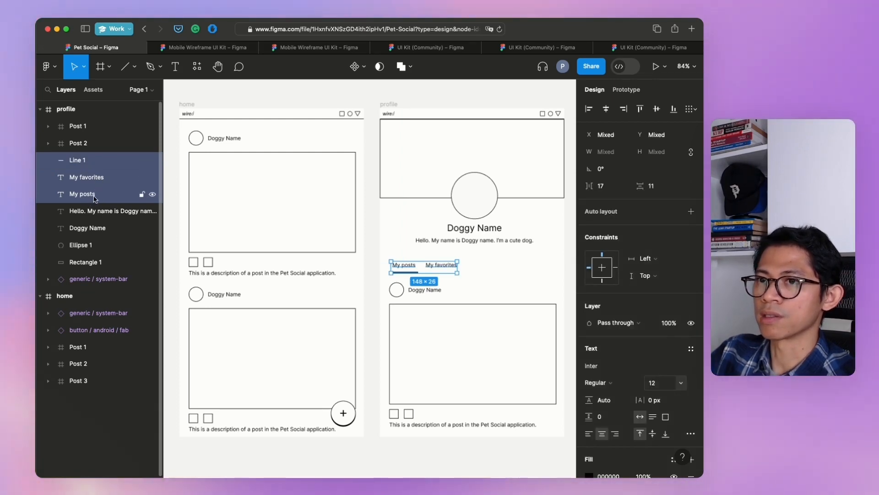
click(91, 212)
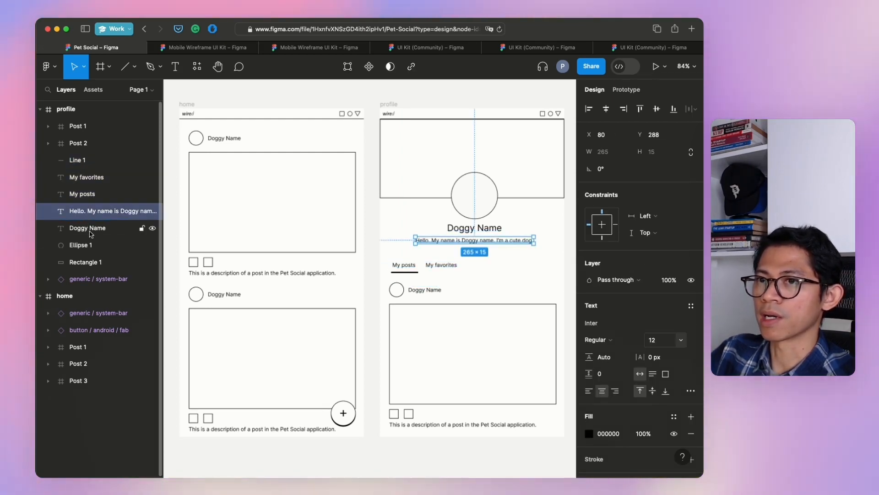
Reorder the profile frame's Post 1 and Post 2 layers to sit directly beneath Rectangle 1.
click(78, 143)
shift+click(101, 128)
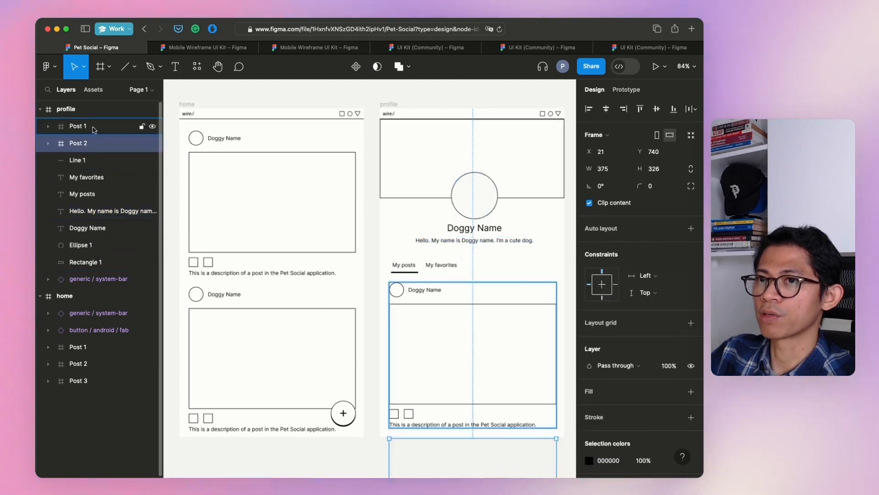
drag(101, 128, 116, 227)
drag(118, 269, 118, 269)
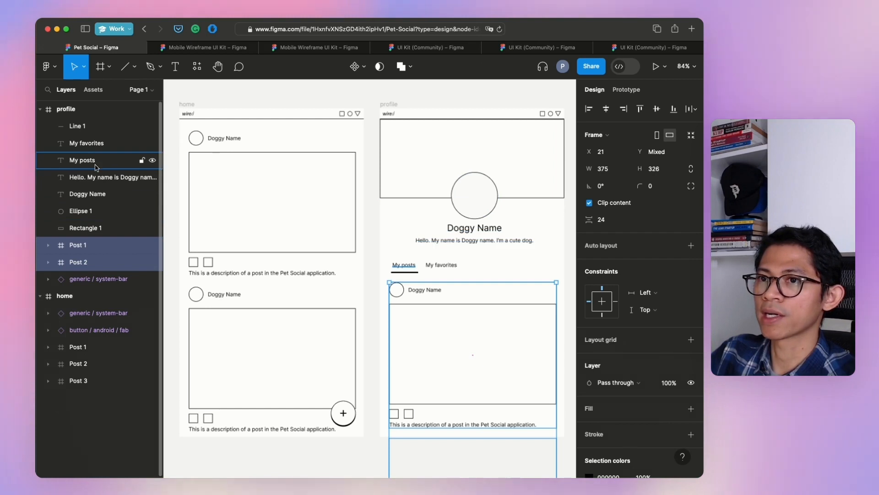
Reorder the Line 1, My favorites and My posts layers to sit between Rectangle 1 and Post 1.
click(92, 147)
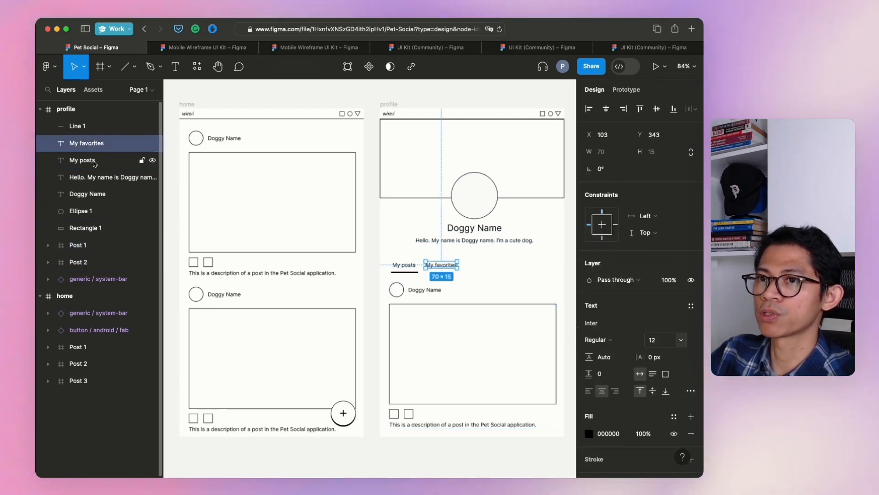
click(94, 160)
shift+click(94, 148)
shift+click(94, 129)
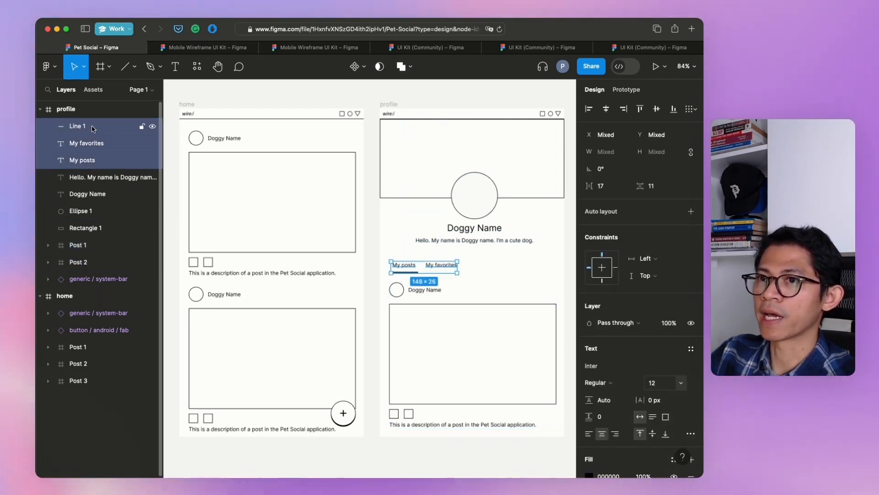
drag(114, 227, 115, 236)
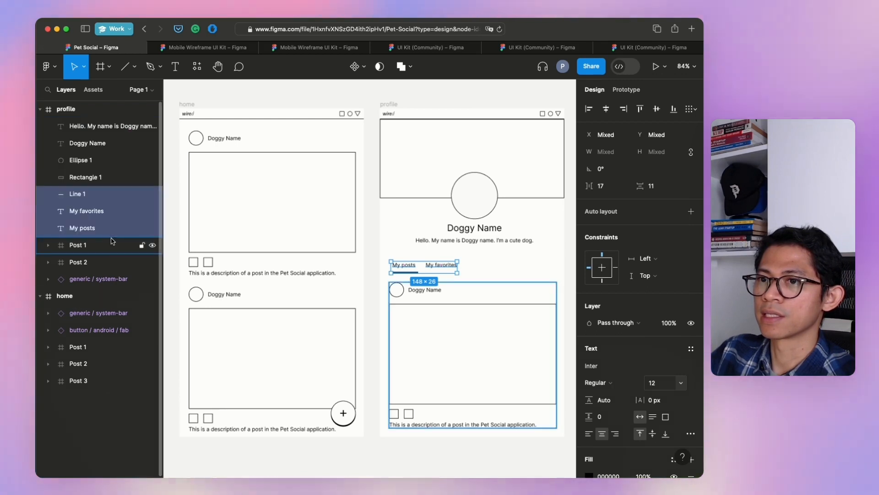
Group the profile description, Doggy Name, Ellipse 1 and Rectangle 1 layers and name the group "Profile card".
click(133, 177)
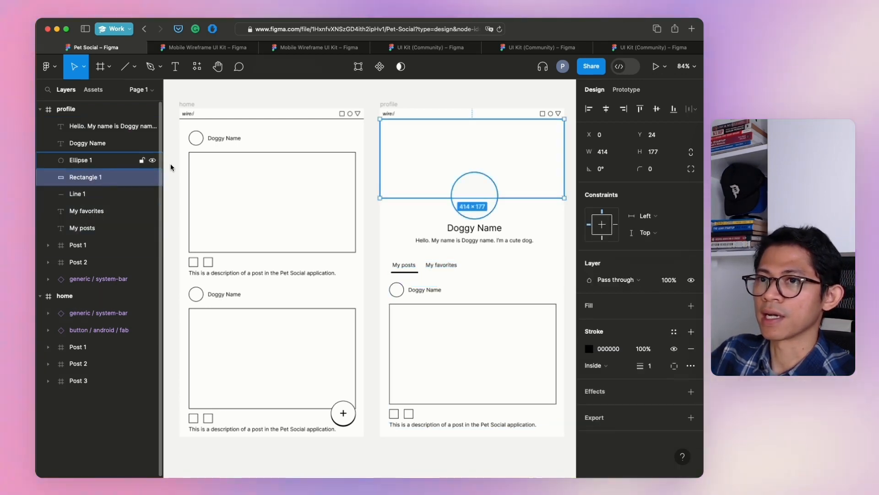
shift+click(109, 129)
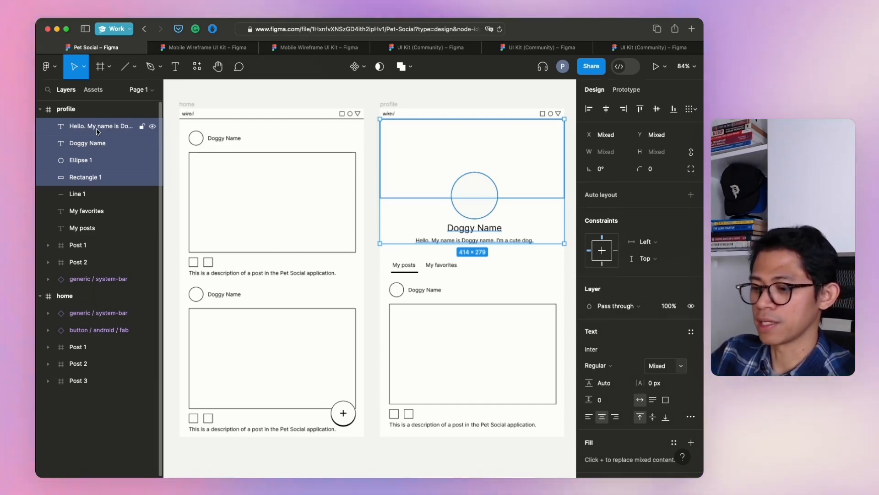
key(super+g)
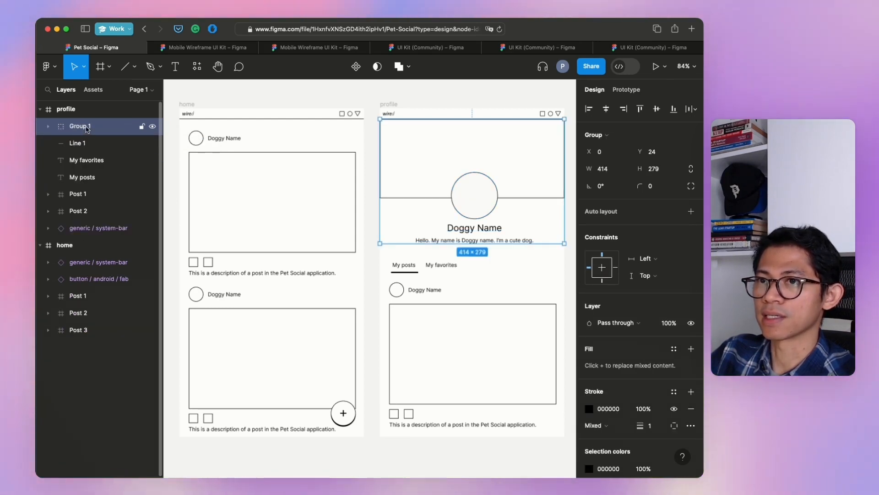
double_click(86, 128)
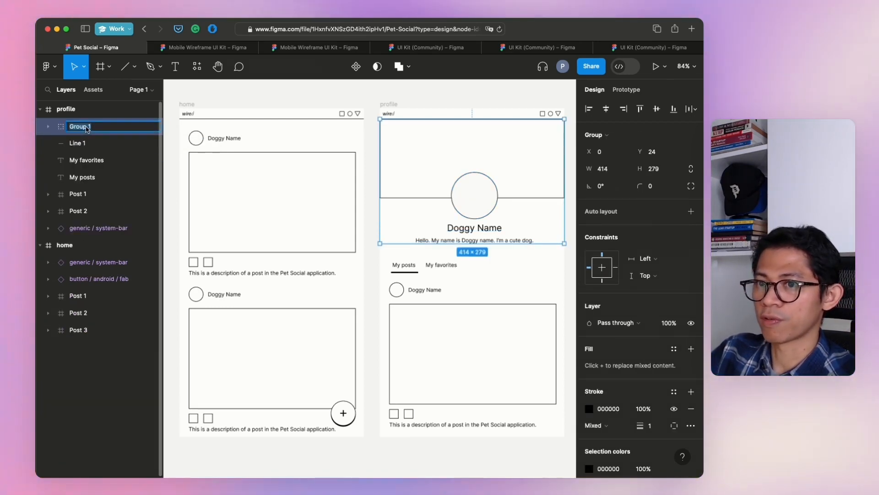
text(Profile card)
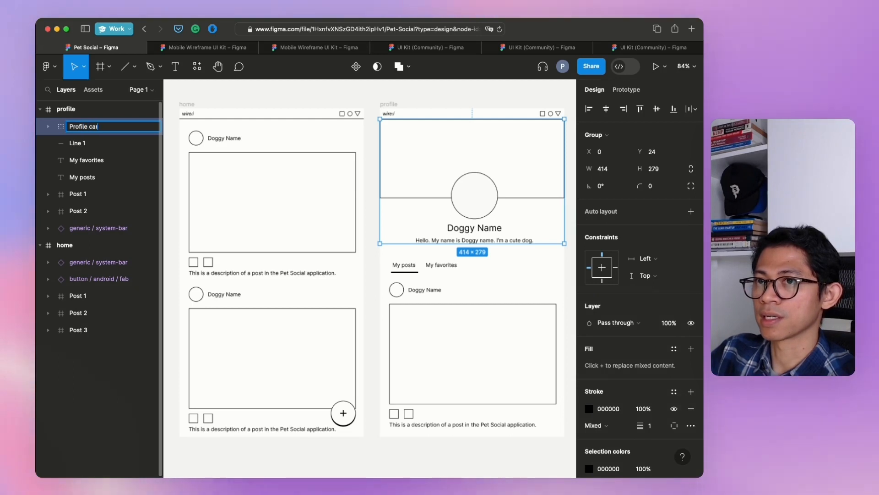
key(Return)
Rename the profile frame's Line 1 layer as "My favorite active line" and move it directly beneath the My favorites layer.
click(77, 143)
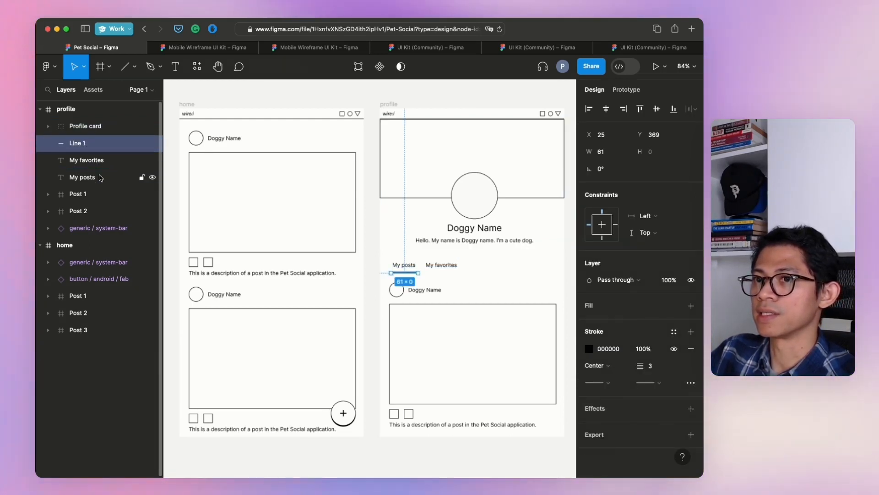
shift+click(101, 210)
click(89, 142)
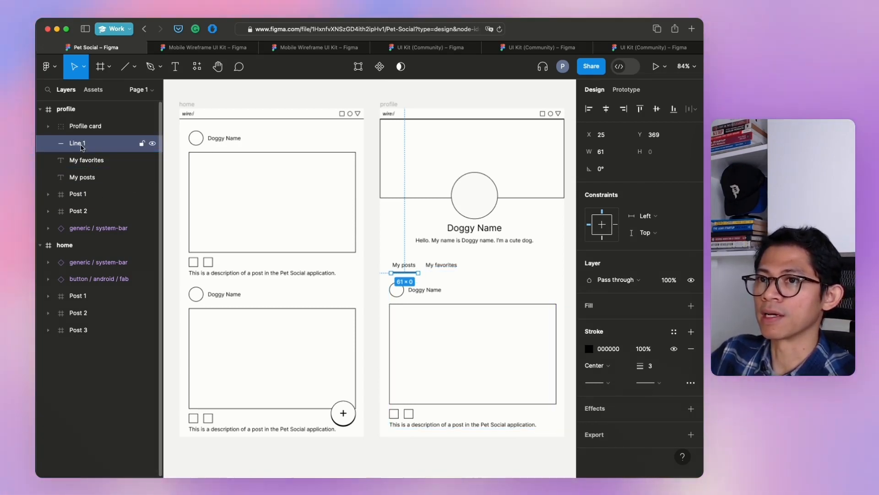
double_click(78, 143)
text(M)
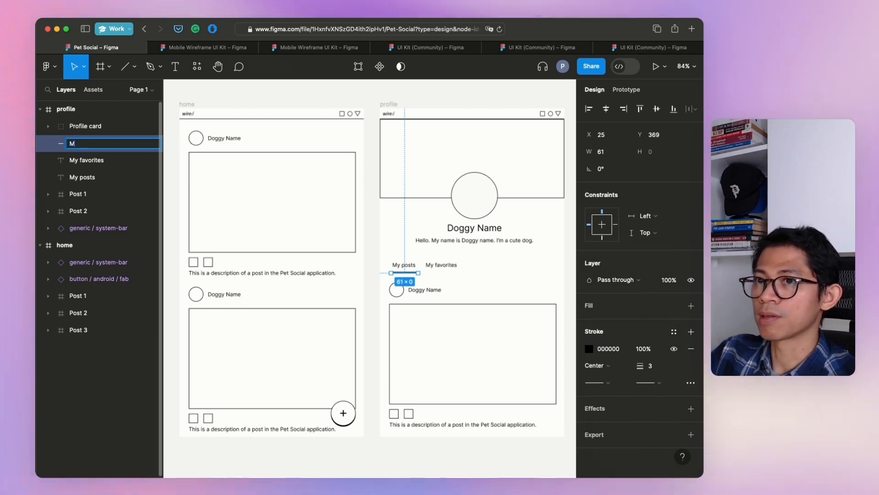
text(y fac)
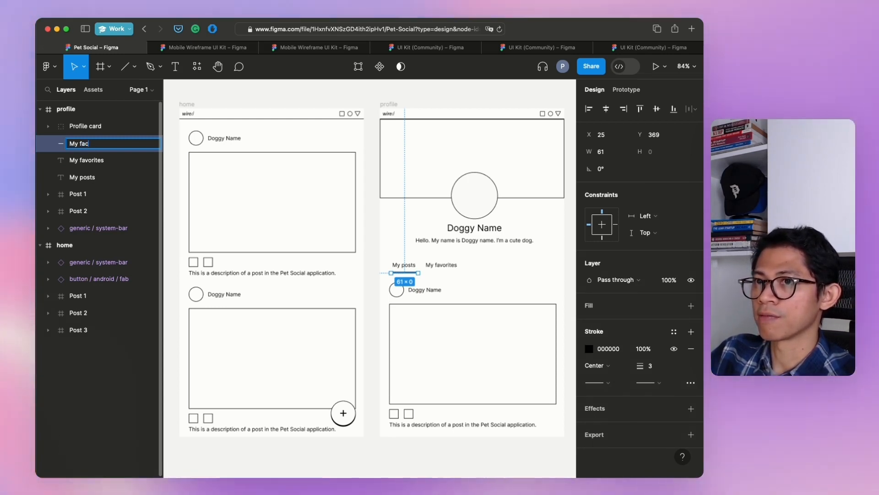
key(BackSpace)
text(vo)
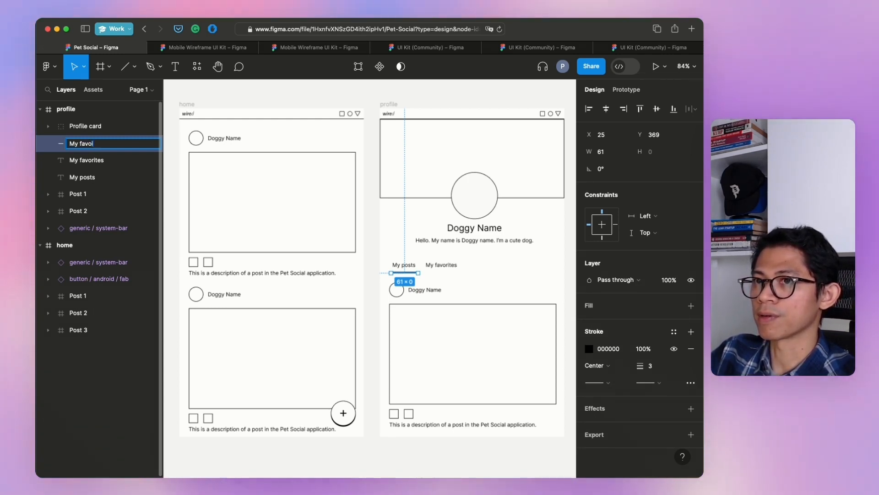
text(rite active line)
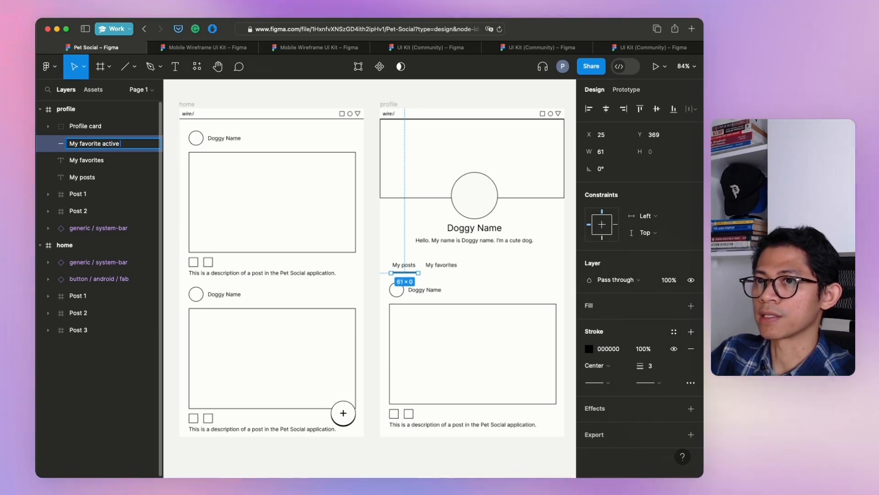
key(Return)
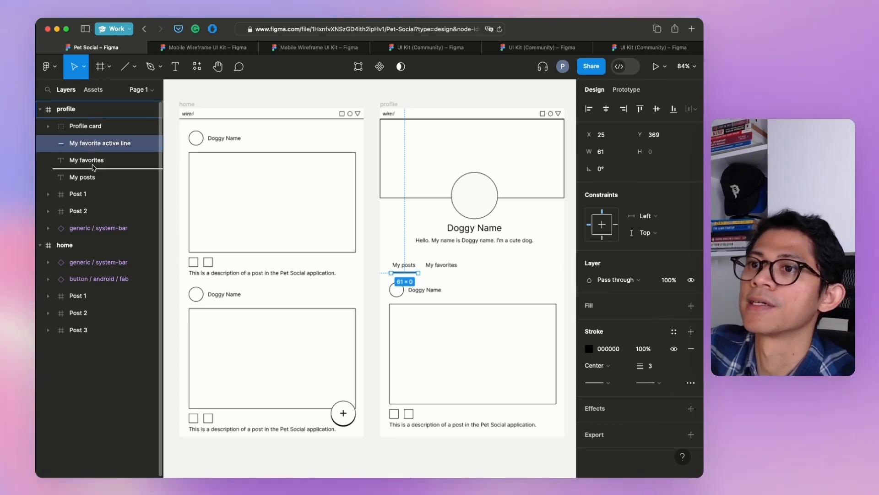
drag(93, 167, 94, 168)
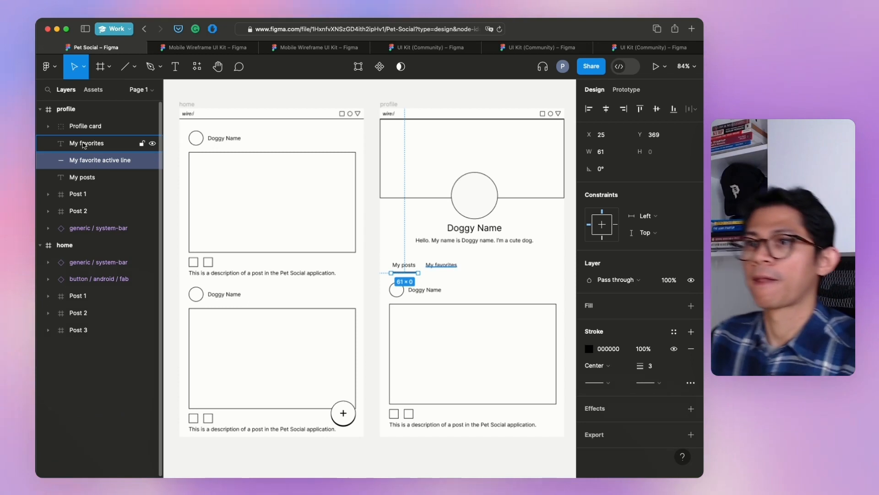
Convert the Profile card group in the profile frame into a frame.
click(64, 127)
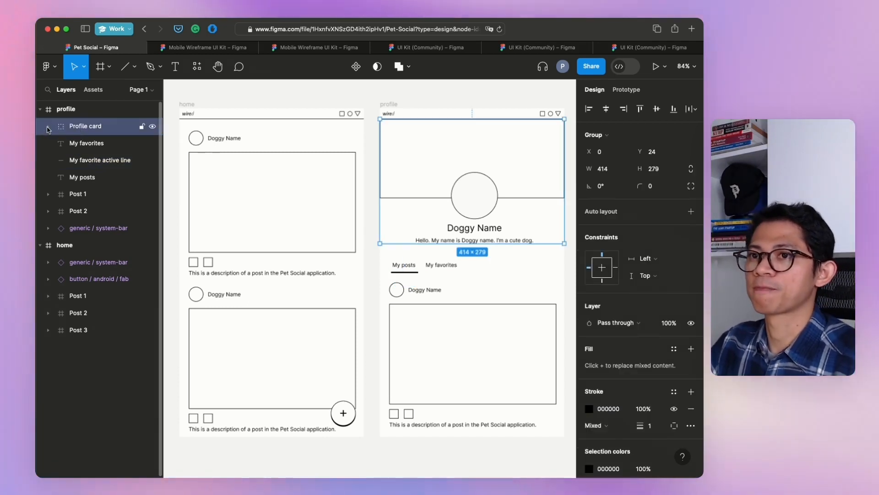
click(48, 128)
click(47, 127)
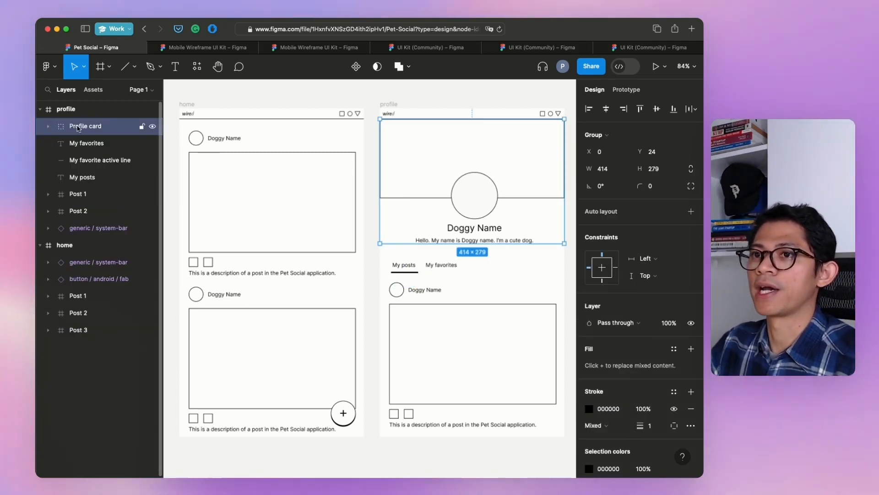
right_click(81, 129)
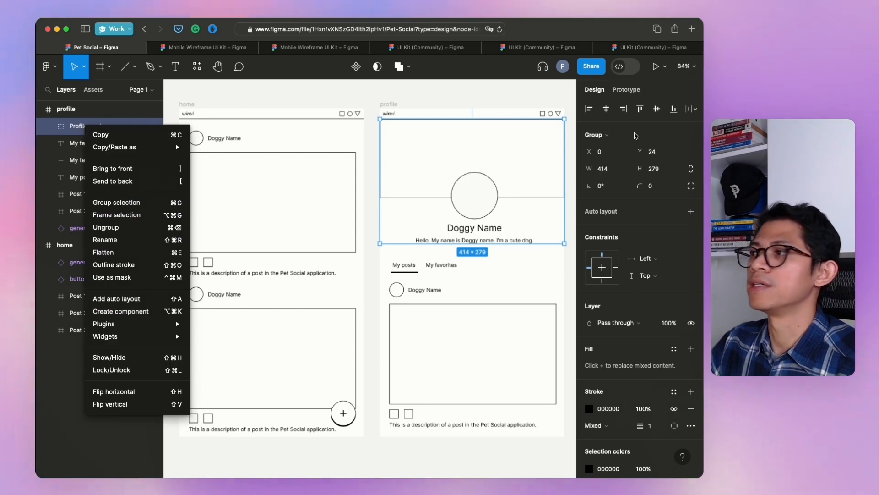
click(530, 138)
click(600, 135)
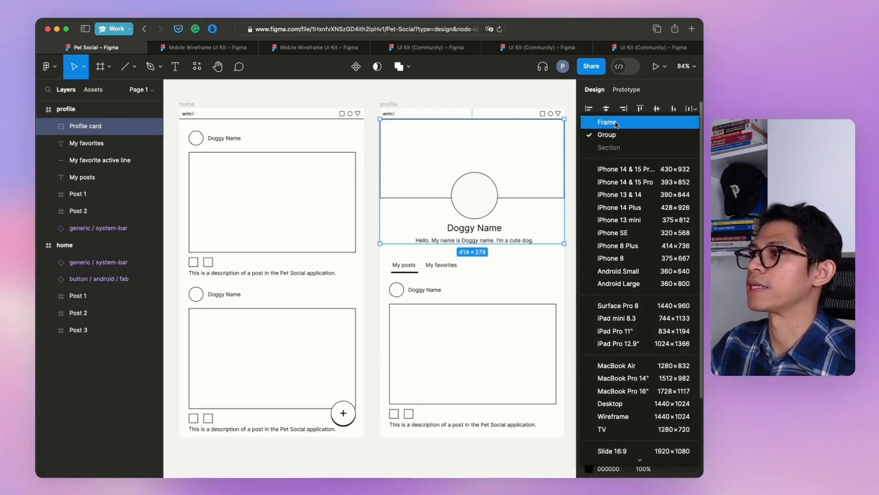
click(616, 123)
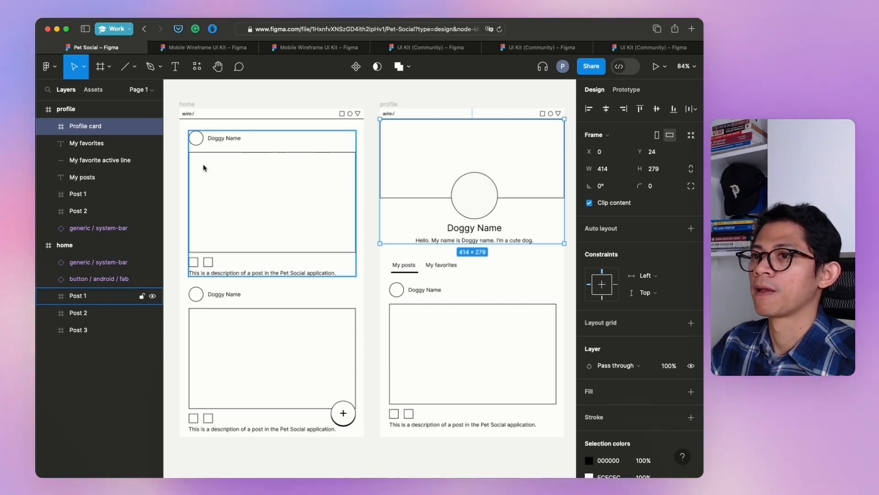
click(174, 157)
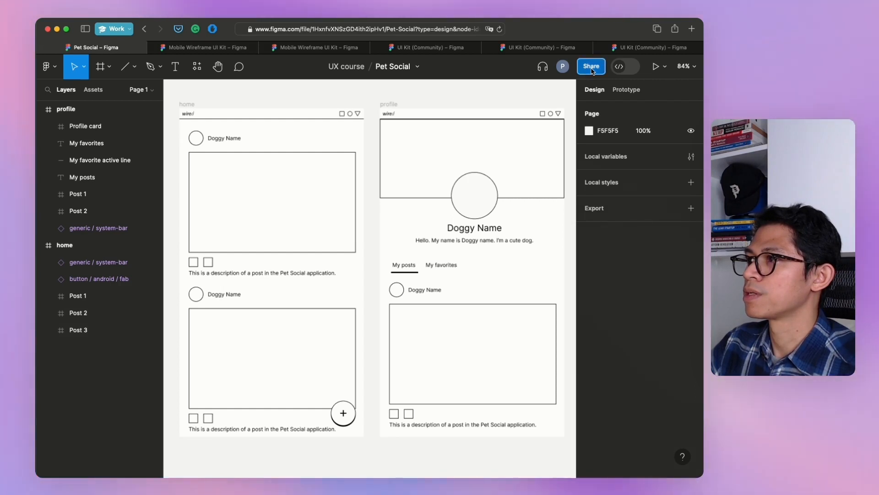
Copy the Pet Social file's share link and close the sharing dialog.
click(591, 67)
click(481, 129)
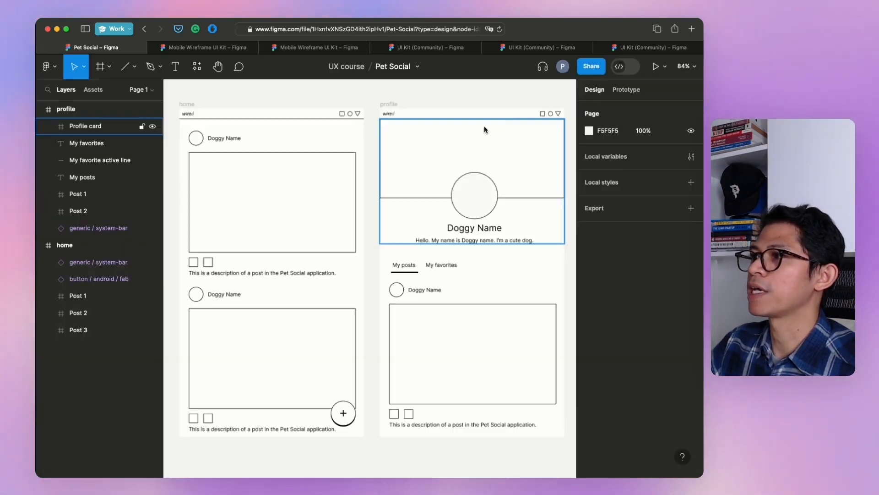
click(579, 70)
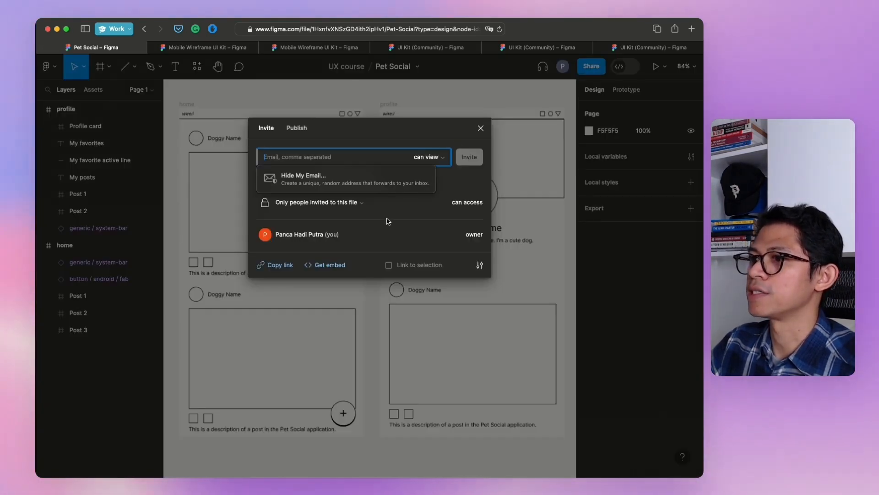
click(350, 255)
click(284, 268)
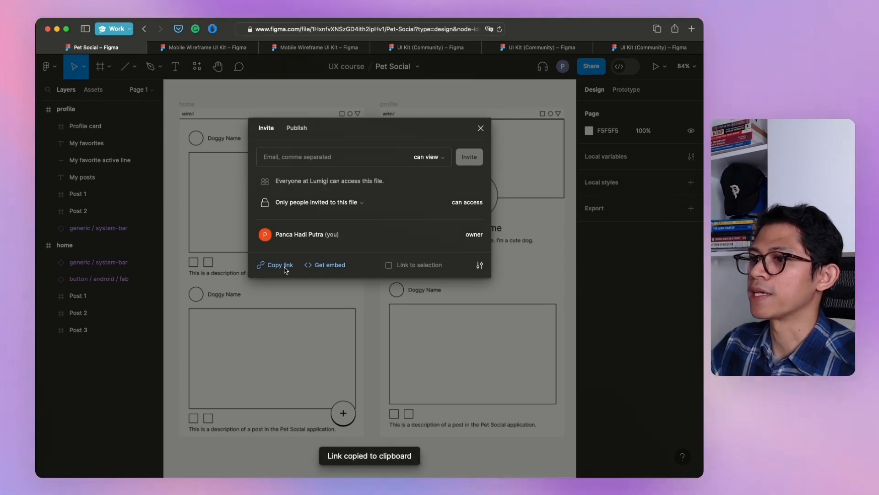
click(481, 128)
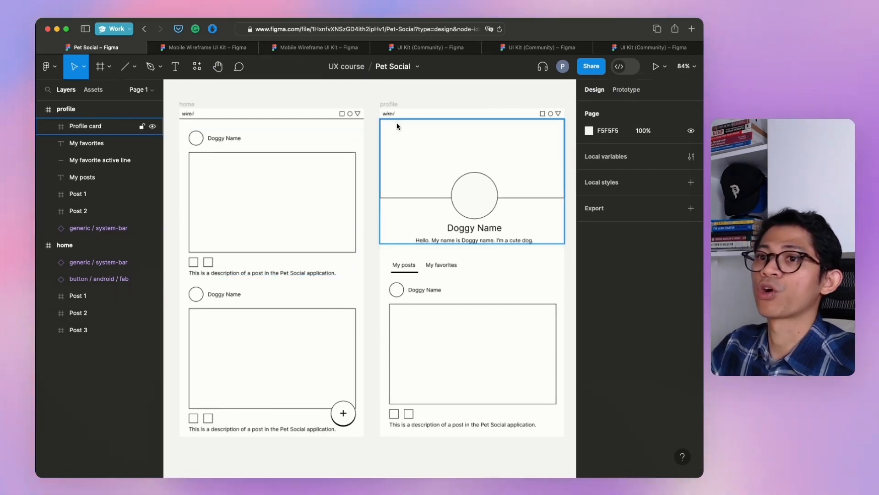
Post the comment "Font size terlalu besar" with a grinning emoji beside the Doggy Name heading on the profile frame, and leave comment mode.
click(238, 69)
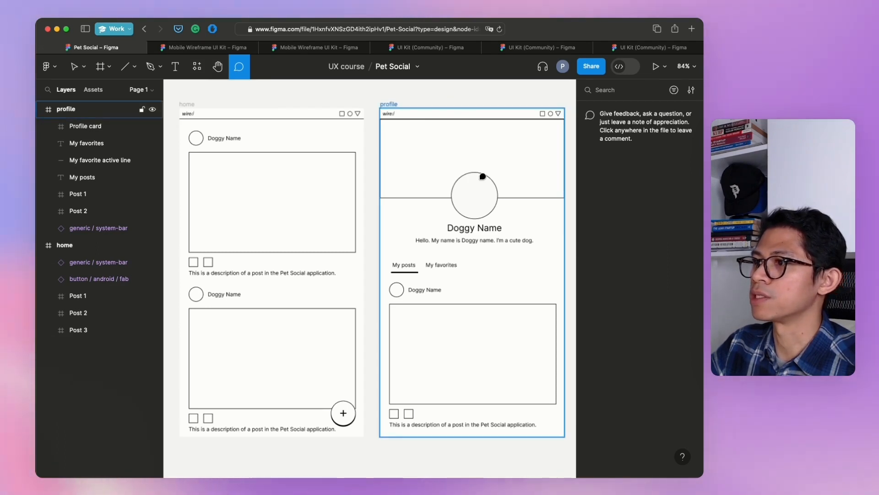
click(503, 221)
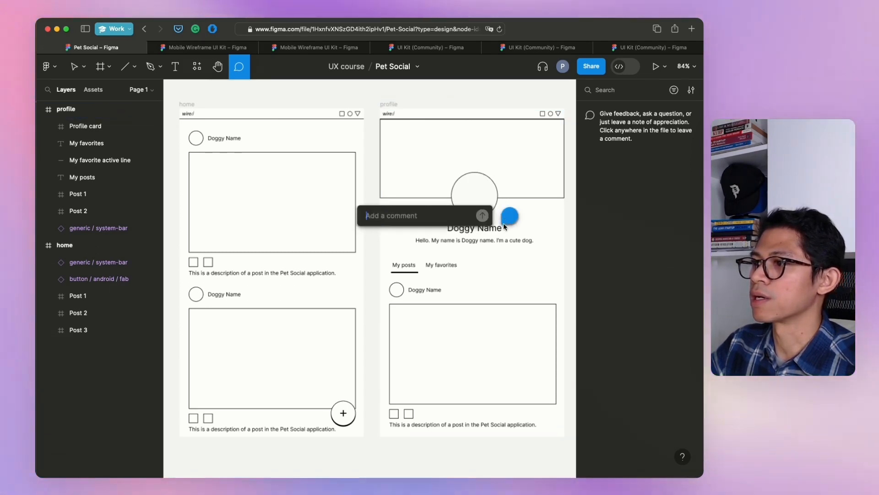
text(F)
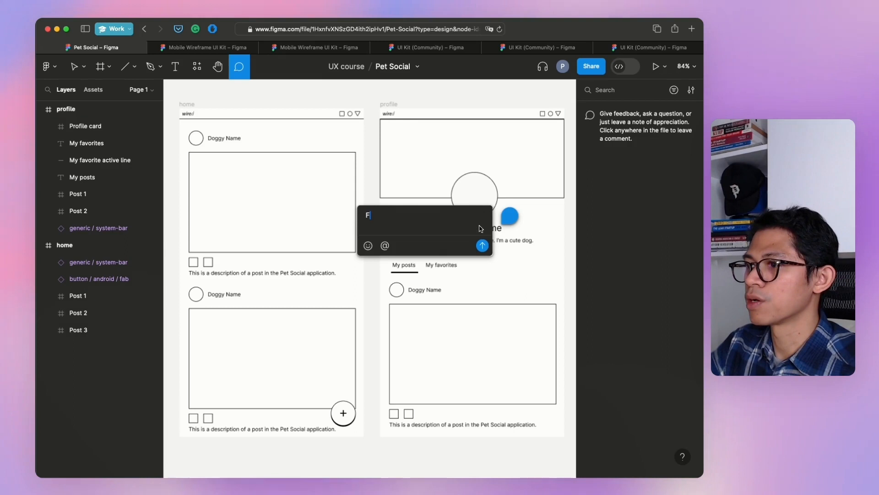
text(ont size terlal)
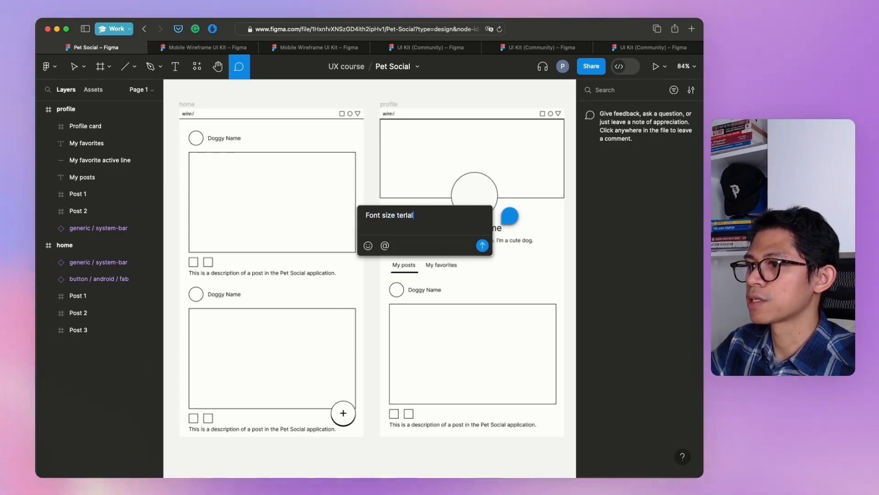
text(u besar)
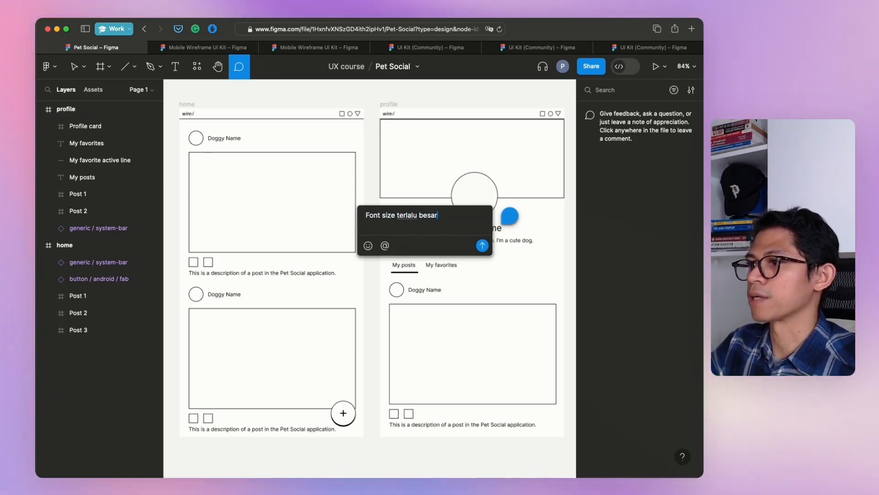
click(368, 246)
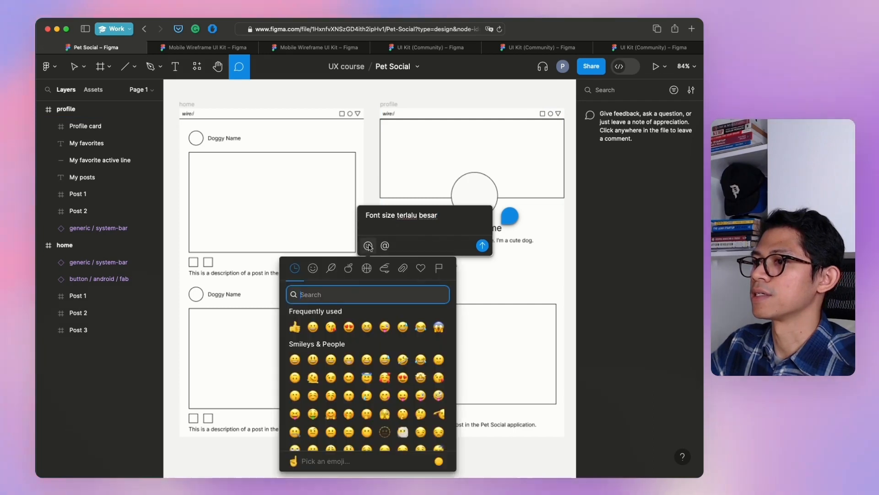
click(313, 327)
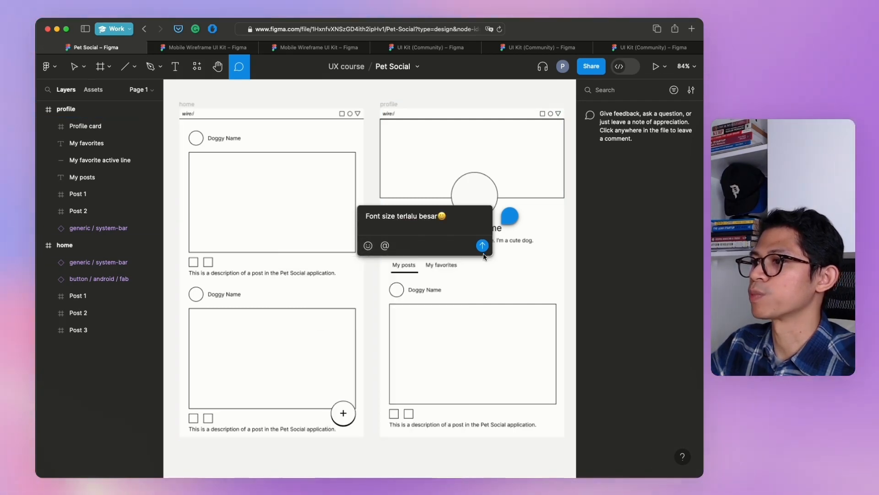
click(482, 246)
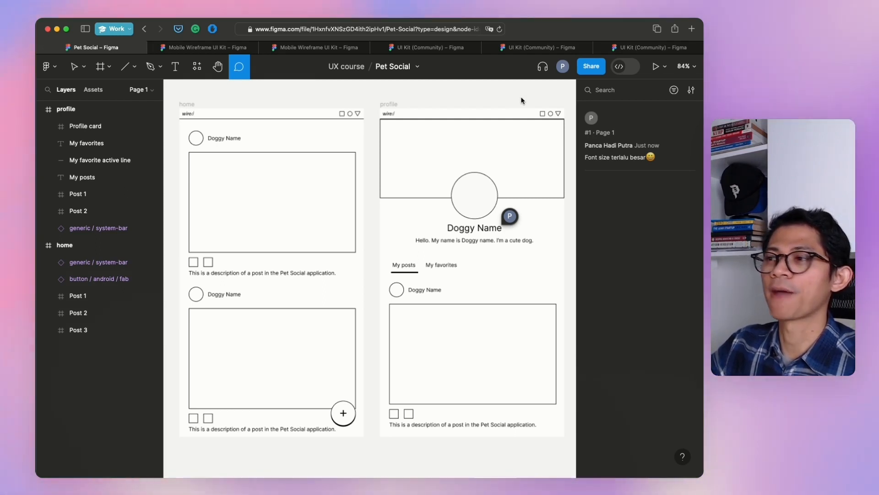
click(545, 90)
key(Escape)
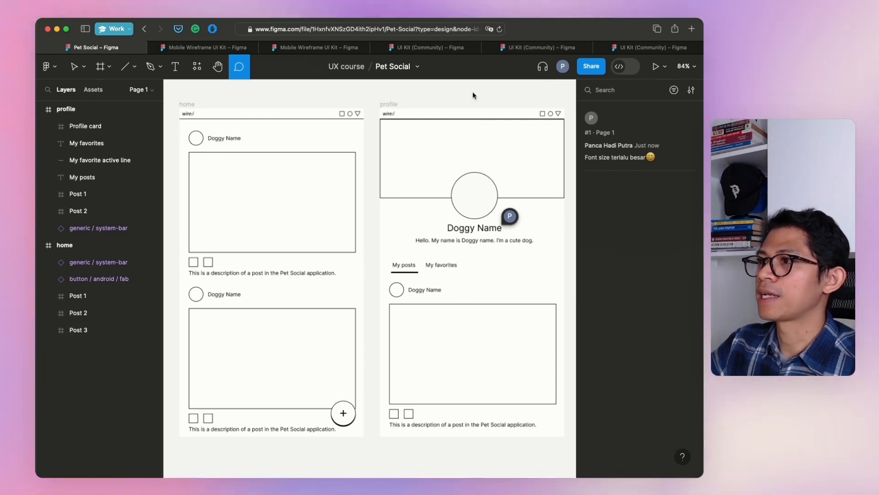
click(240, 67)
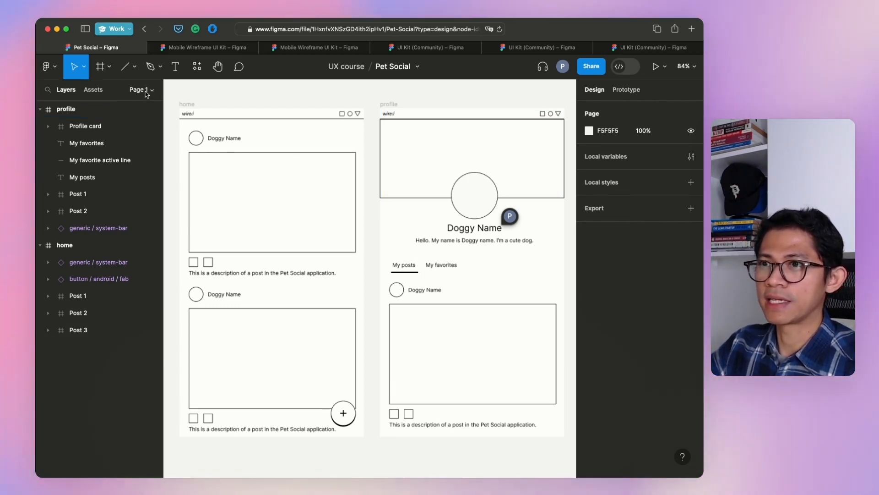
Show the file's page list and rename Page 1 as "Wireframes".
click(149, 91)
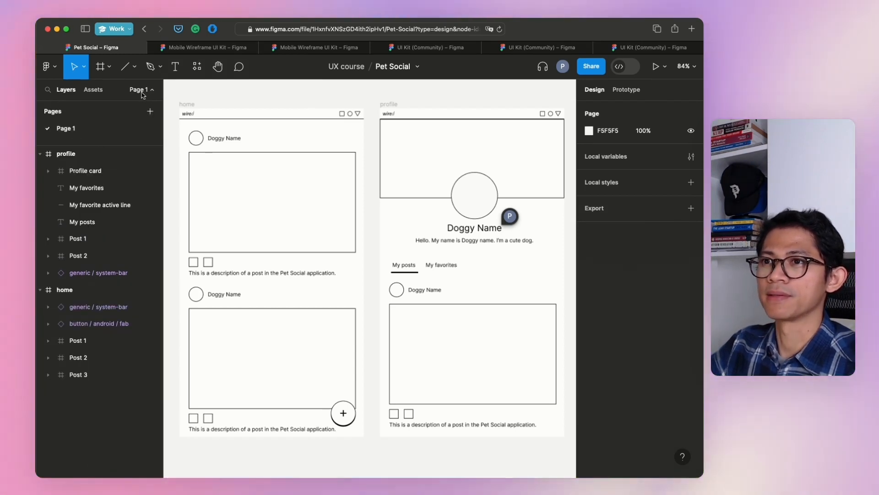
click(151, 91)
click(152, 90)
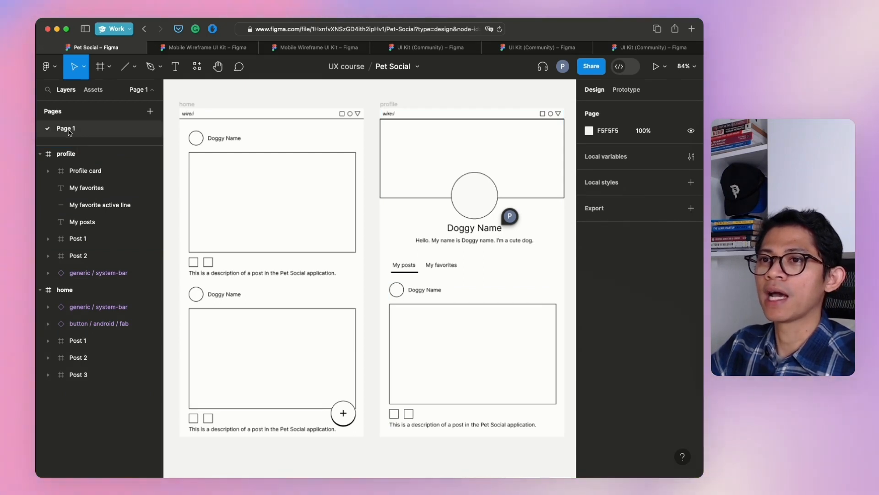
right_click(70, 131)
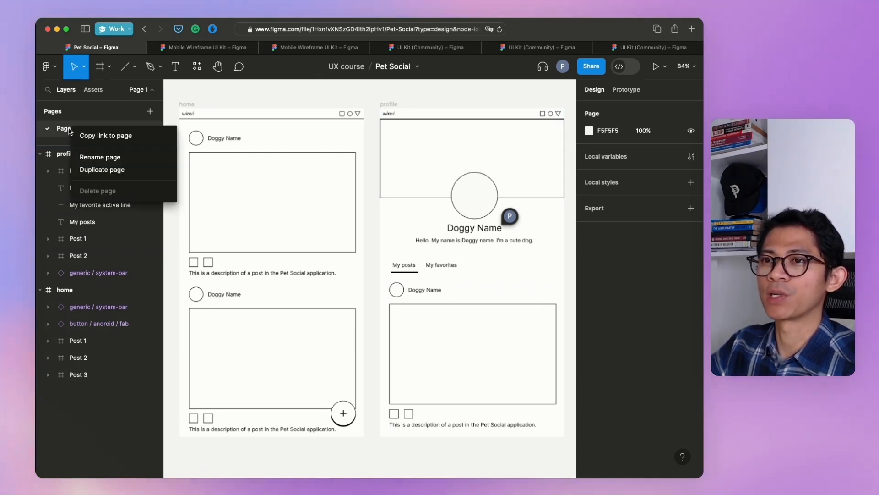
click(92, 158)
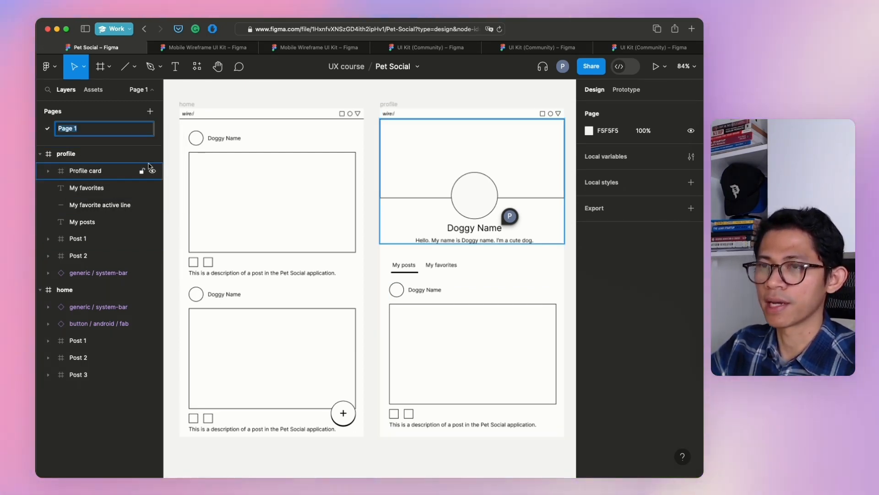
text(Wiref)
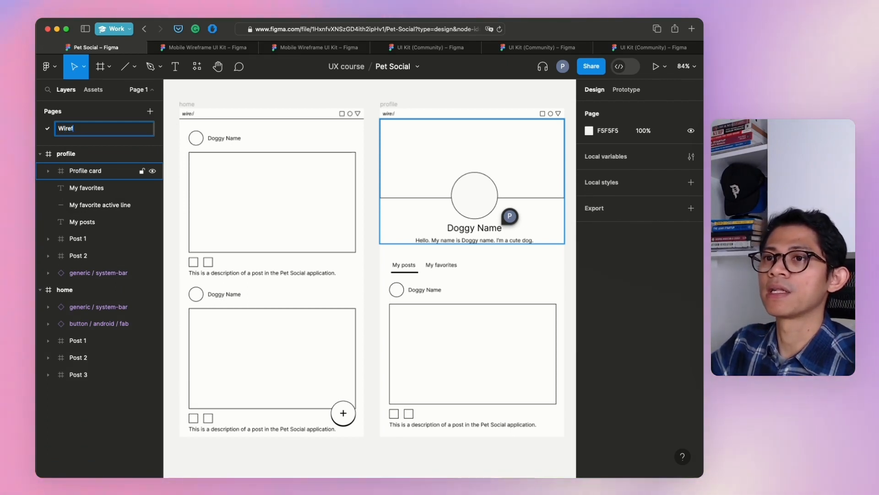
text(rames)
key(Return)
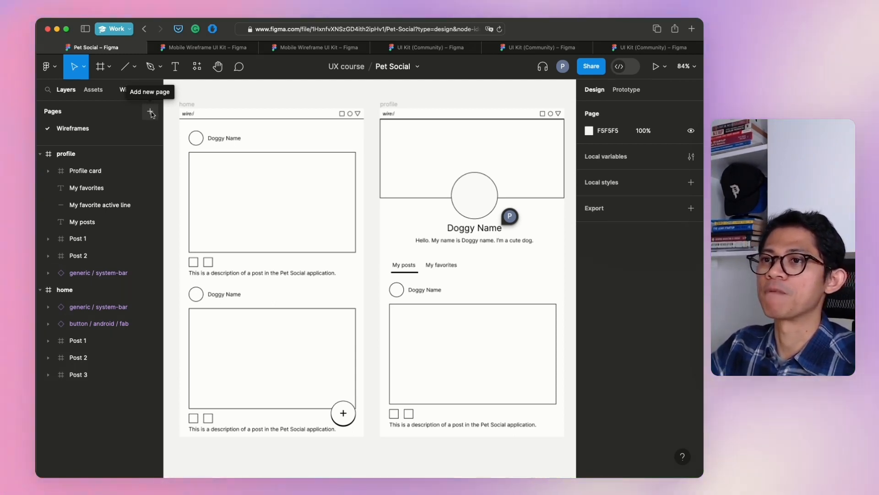
Add a second page to the file and name it "Design (mockup)".
click(151, 112)
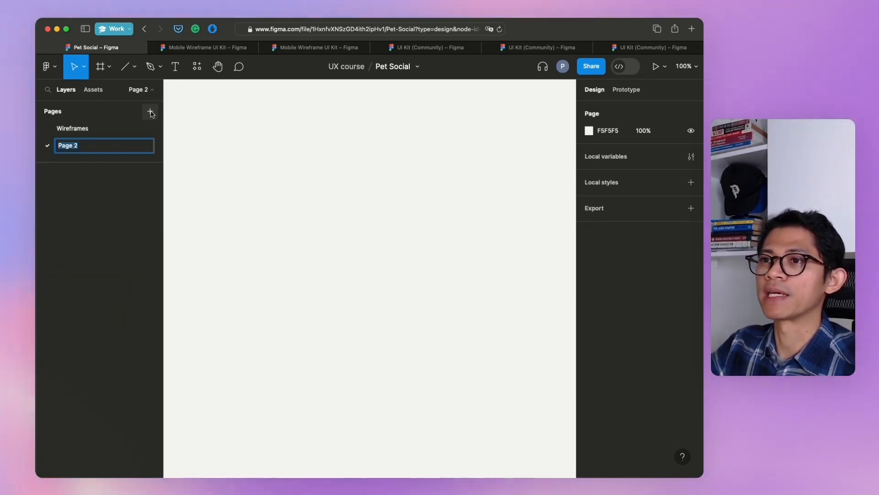
text(Desig)
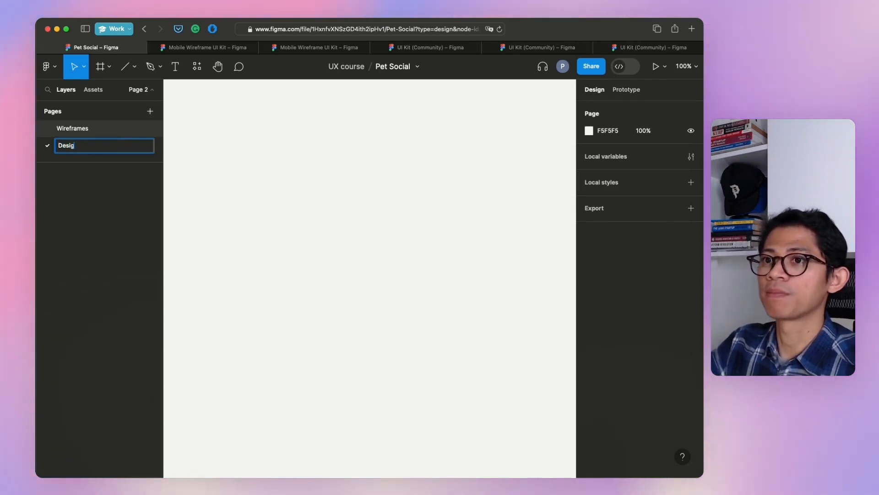
text(n (mockup))
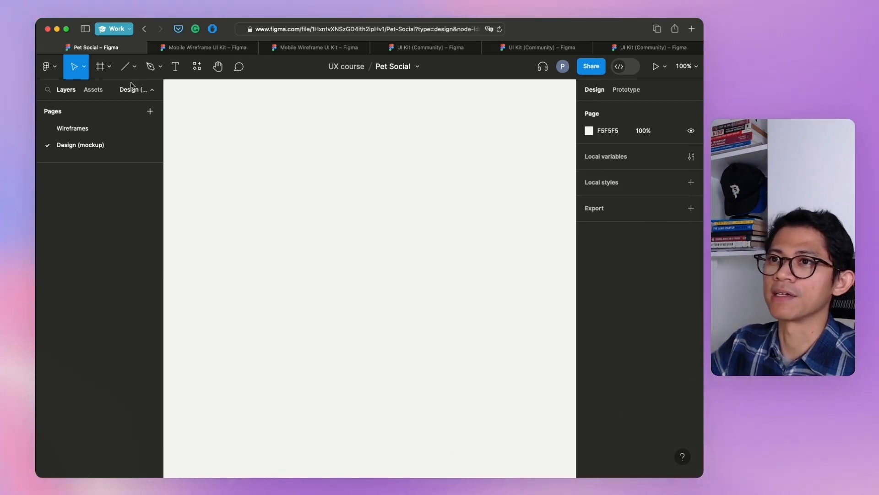
Create an iPhone 8 Plus frame on the Design (mockup) page and rename it "home".
key(f)
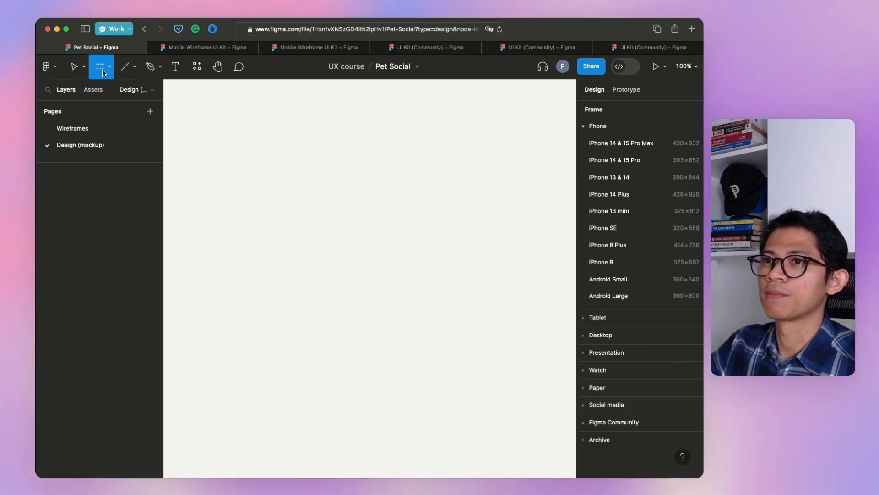
click(623, 246)
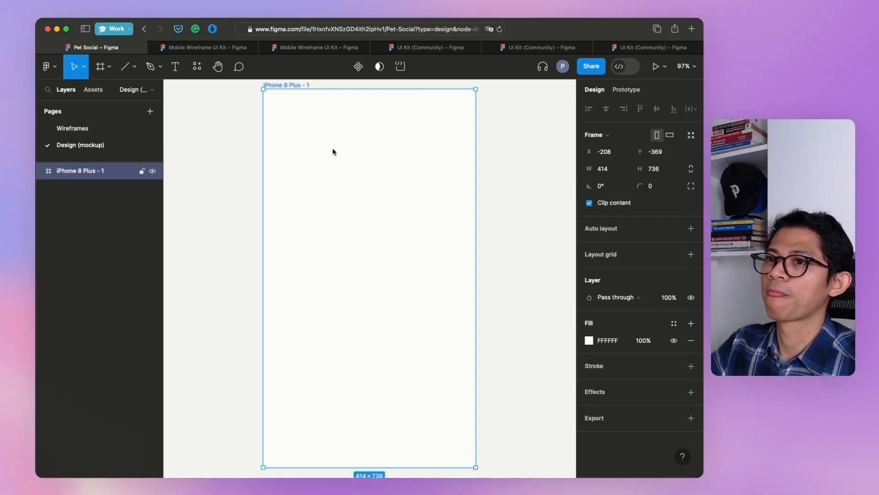
double_click(79, 171)
text(home)
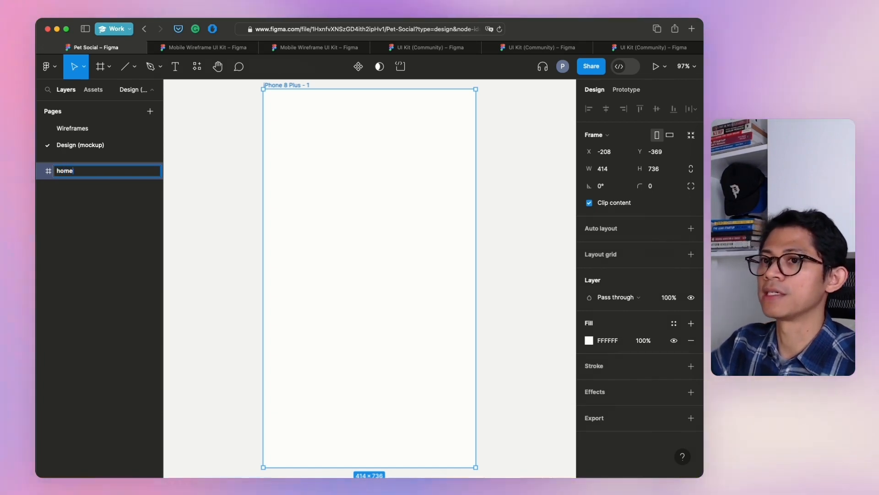
key(Return)
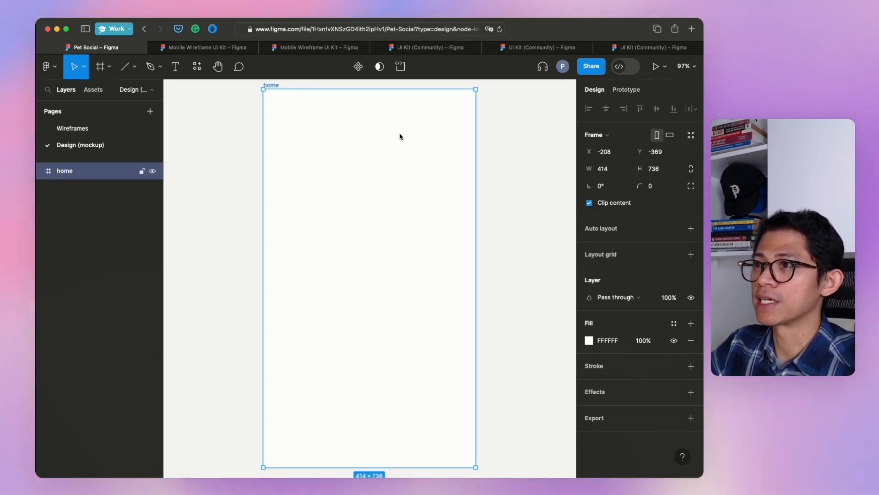
Move the home frame left on the canvas to about X -321, Y -365, and deselect it.
drag(428, 117, 370, 120)
click(474, 152)
click(265, 196)
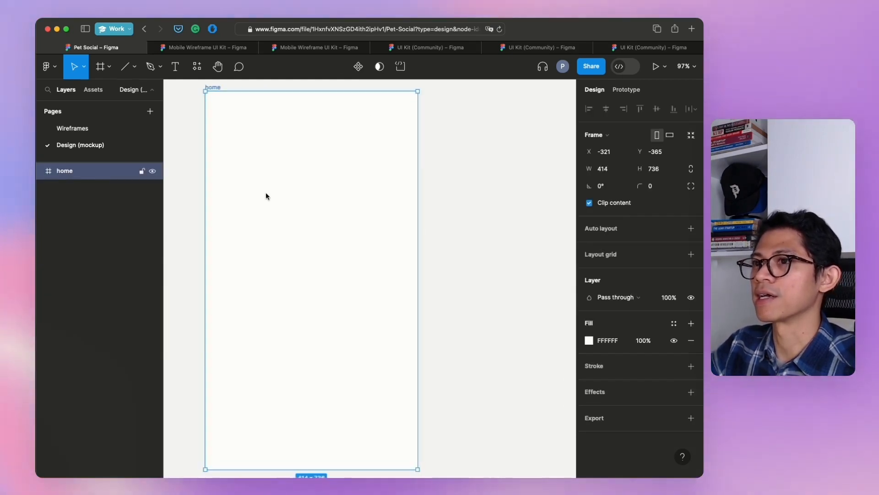
click(477, 207)
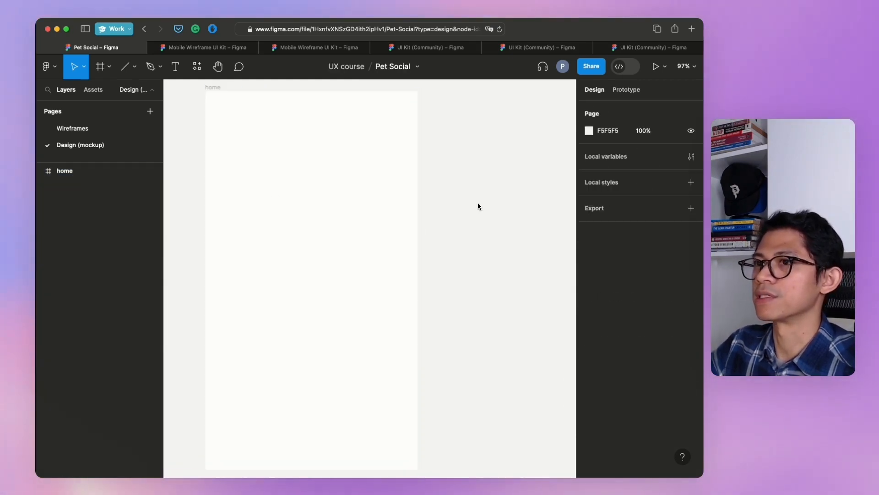
Draw a rectangle of about 374 × 241 in the upper part of the home frame.
click(132, 71)
click(116, 92)
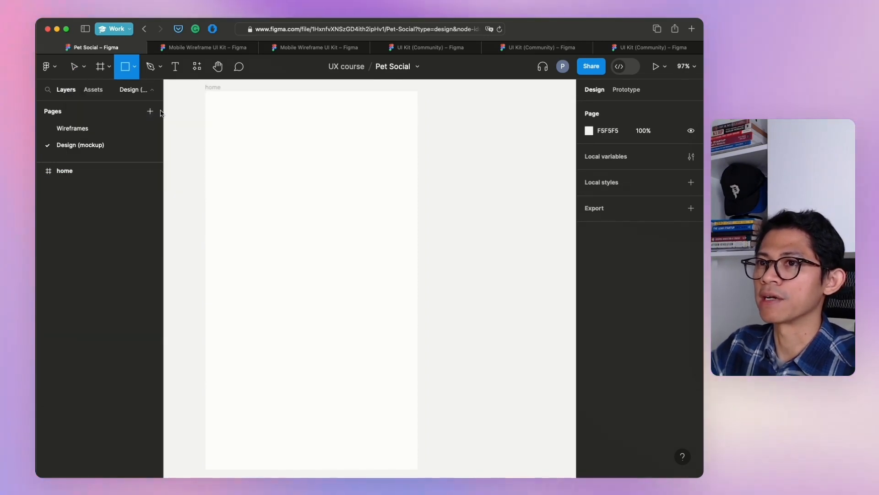
mouse_move(213, 123)
mouse_down()
mouse_move(391, 187)
mouse_move(407, 204)
mouse_move(405, 249)
mouse_up()
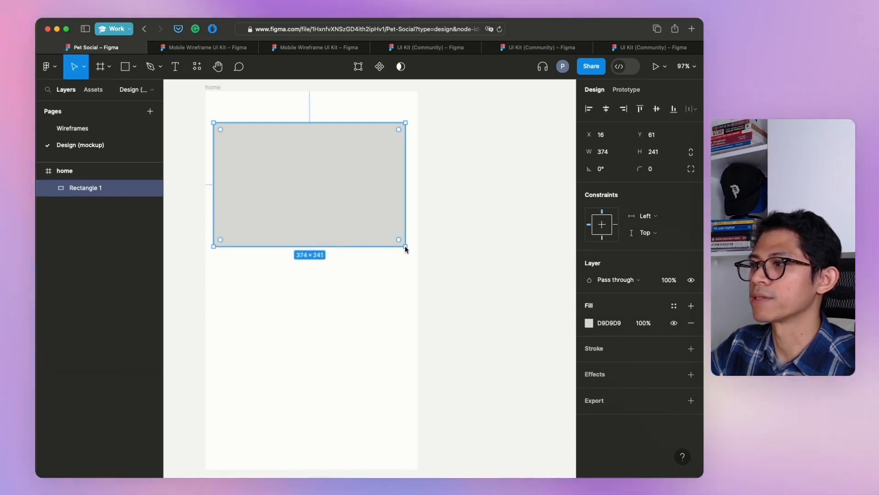
Set the rectangle's width to 375 and its height to 250, and deselect it.
click(617, 154)
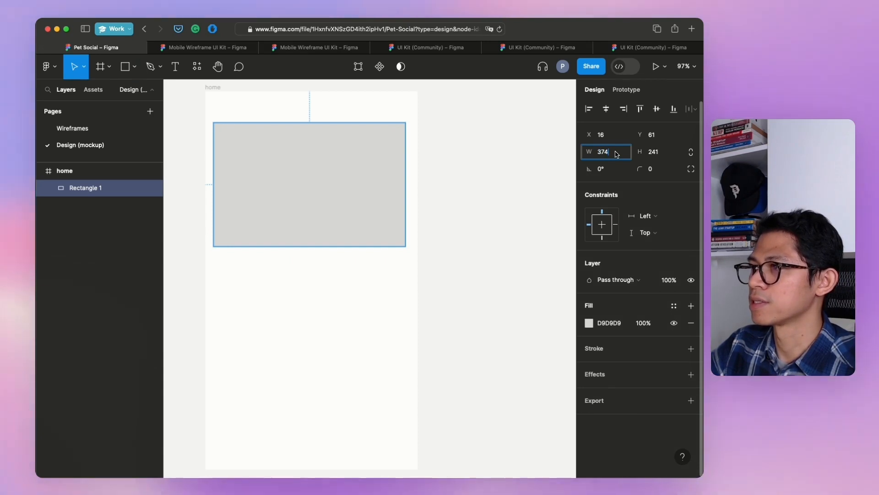
text(375)
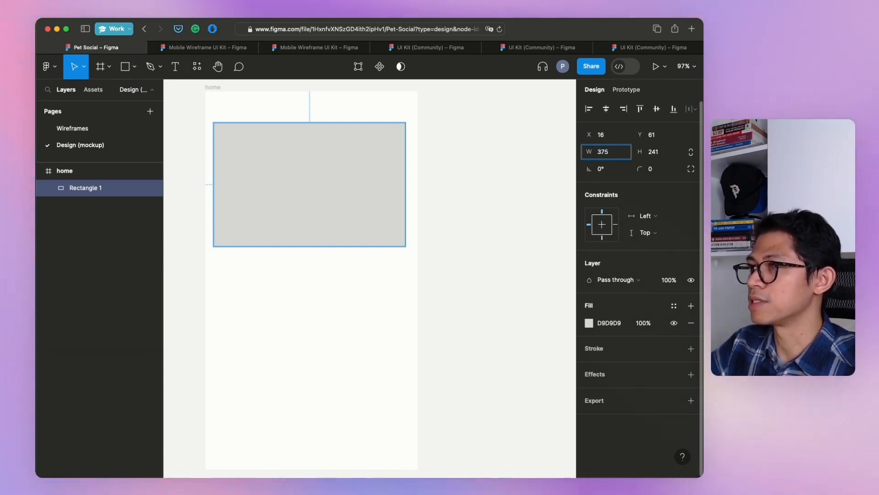
key(Tab)
text(2)
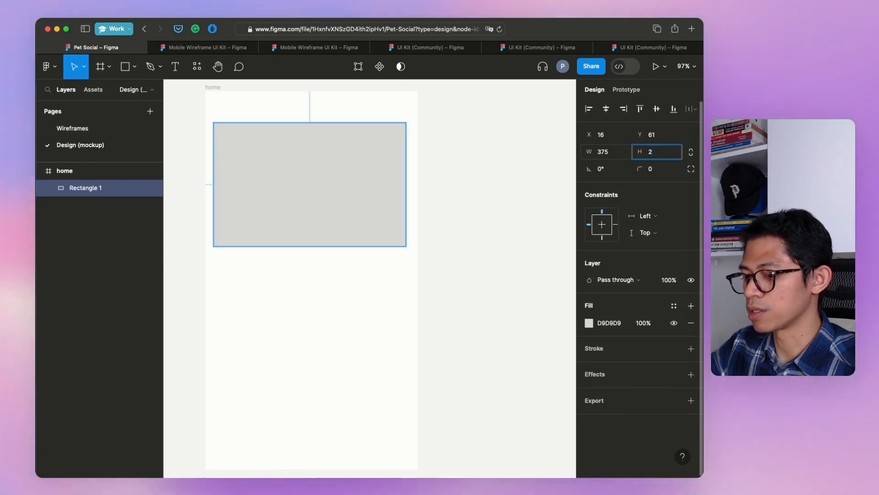
key(Return)
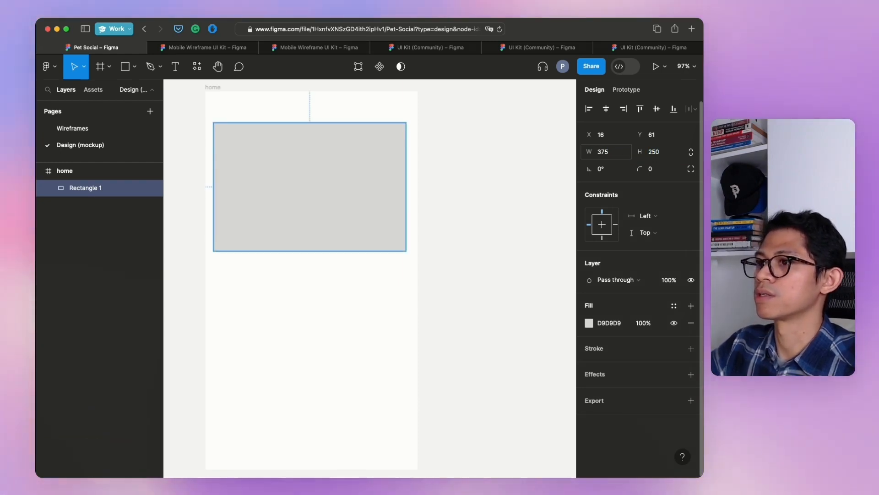
click(471, 215)
click(323, 166)
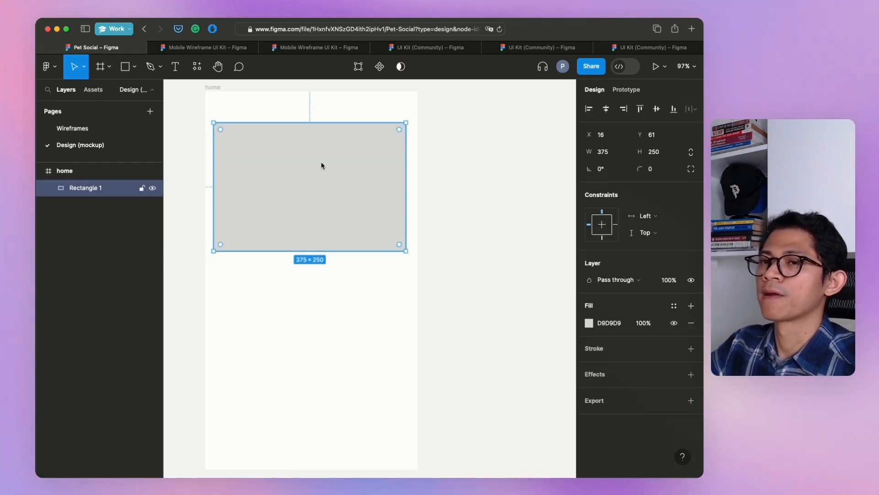
click(474, 160)
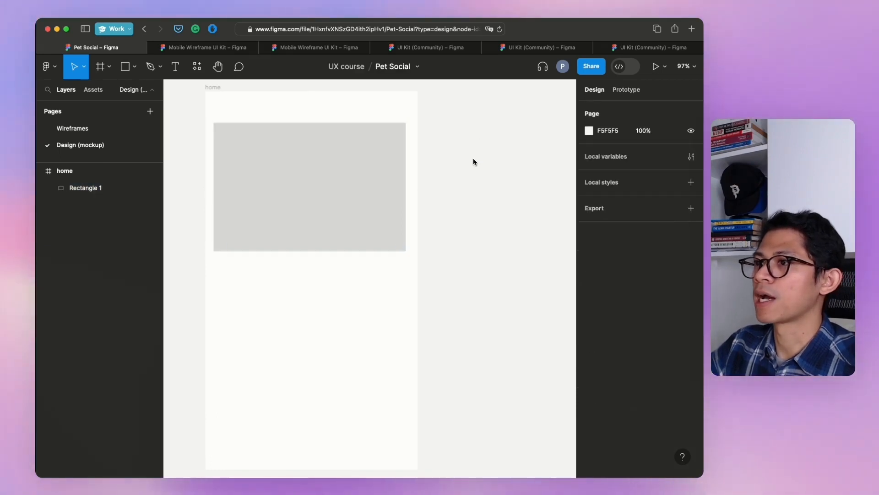
Round the rectangle's corners, trying radii of 20 and 30 before setting the corner radius to 10.
click(315, 157)
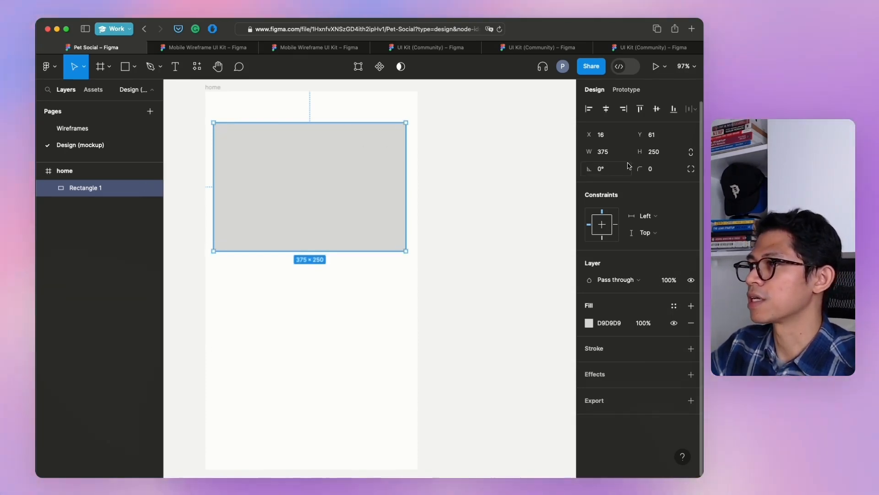
click(651, 171)
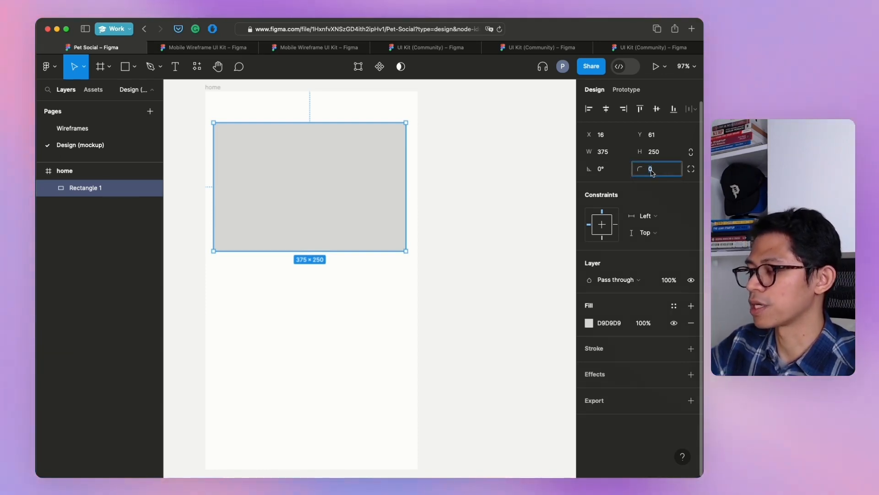
text(10)
key(Return)
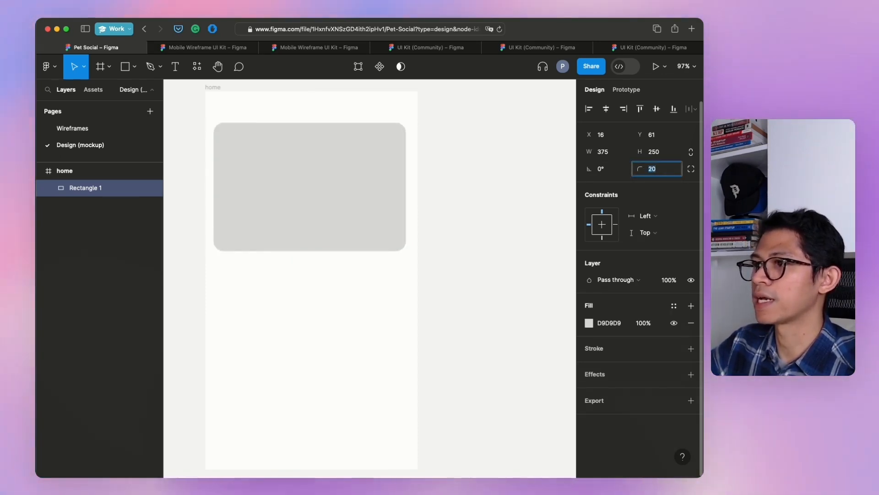
text(30)
key(Return)
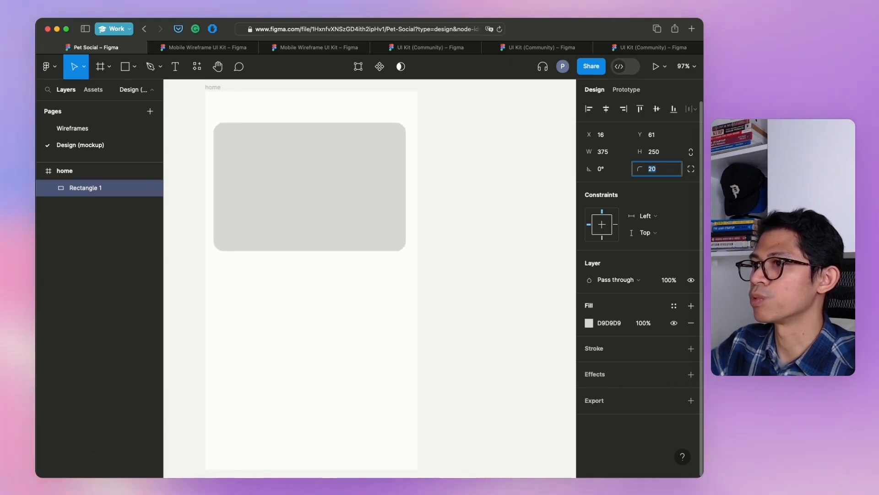
text(20)
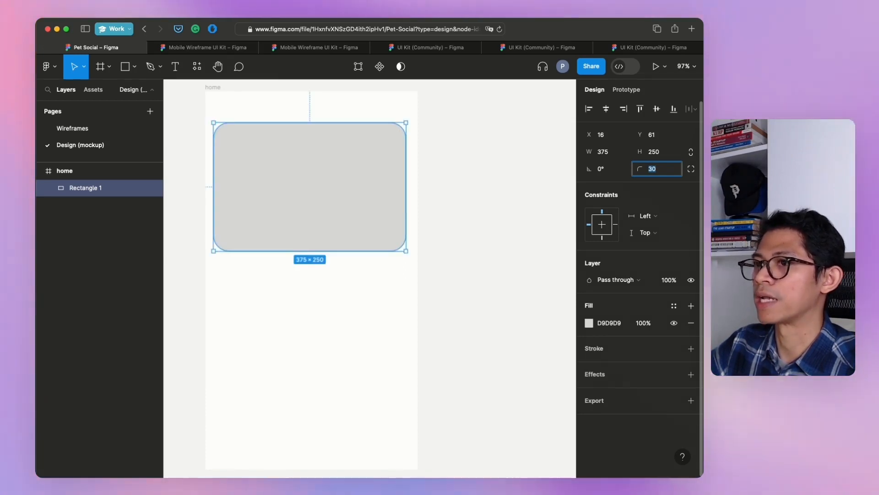
key(Return)
text(10)
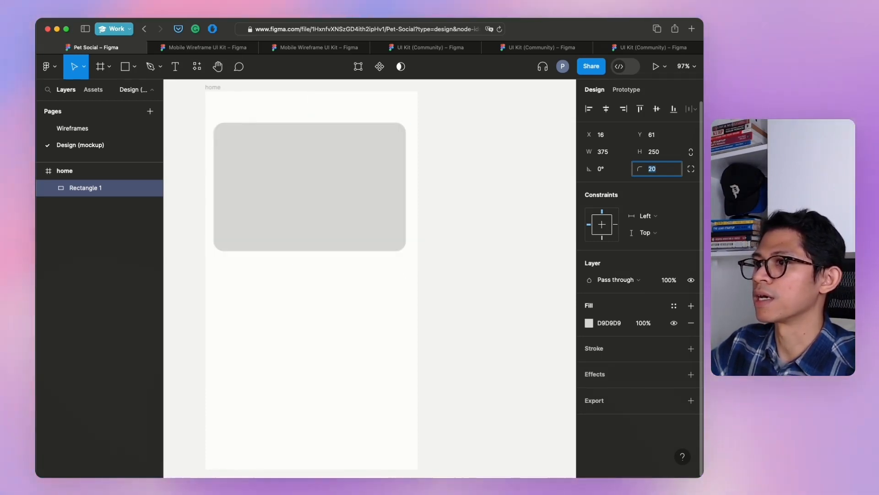
key(Return)
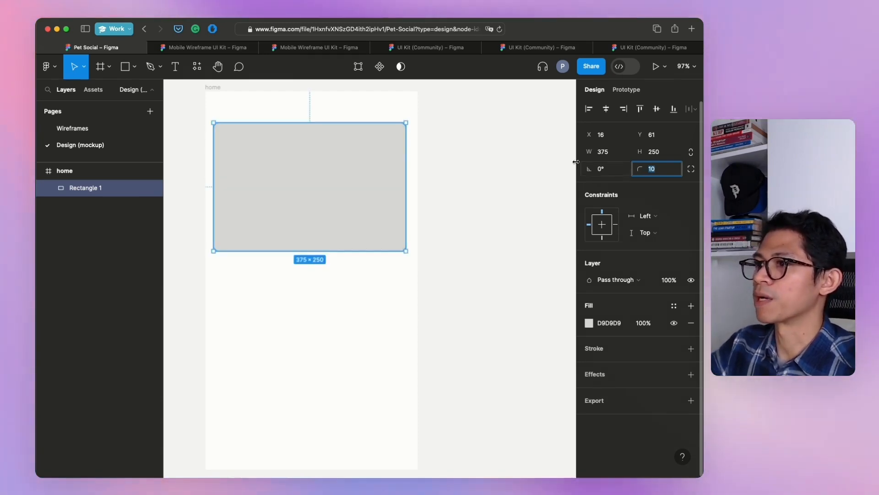
click(436, 136)
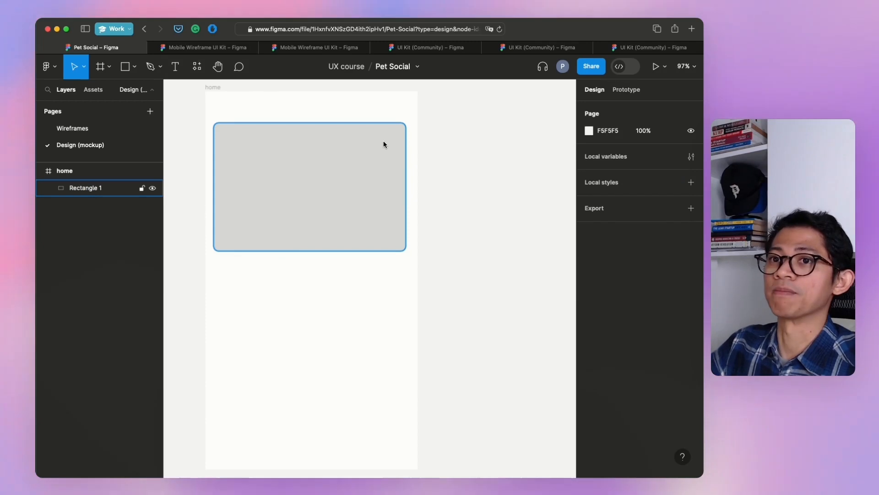
Move the rectangle down and slightly right within the home frame, to X 19, Y 84.
click(384, 141)
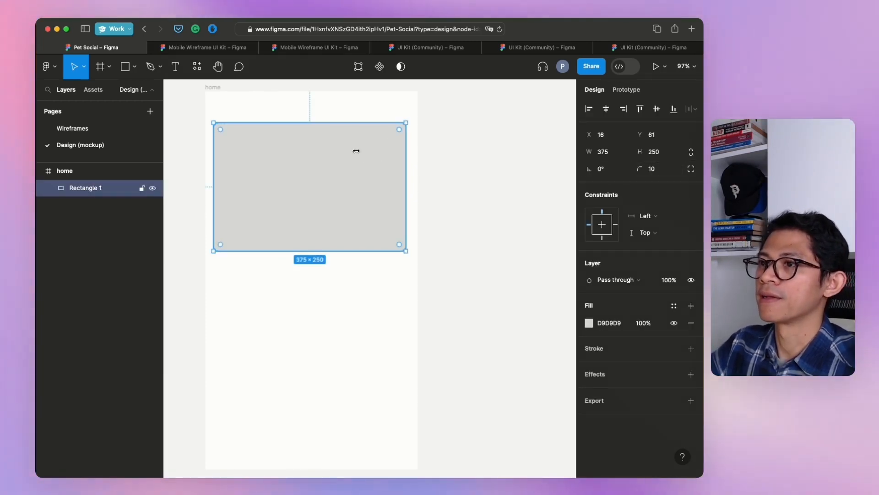
click(314, 173)
drag(315, 172, 317, 182)
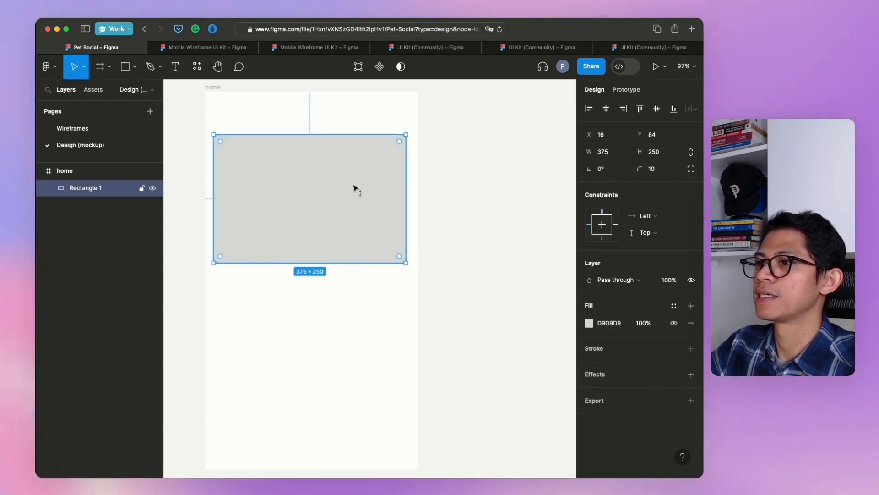
key(Right)
key(Right)
key(Right)
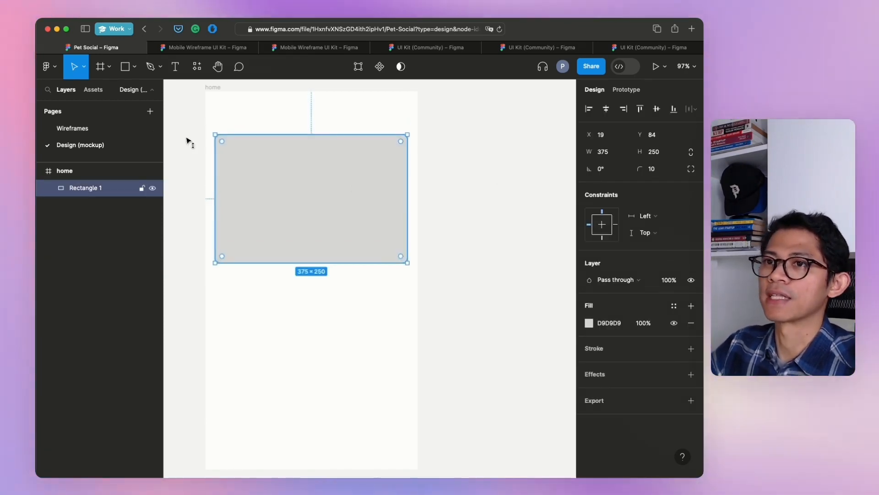
Draw a circle of about 34 × 34 just above the rectangle's upper-left corner, and deselect it.
click(134, 67)
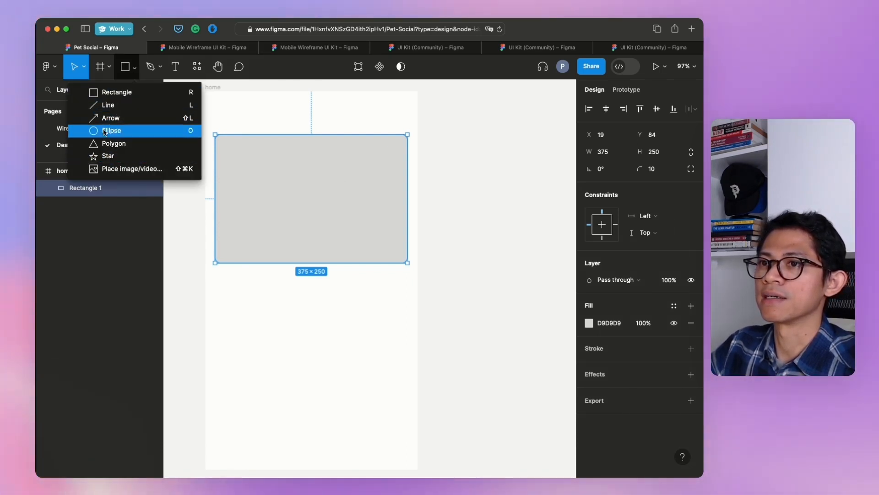
click(105, 131)
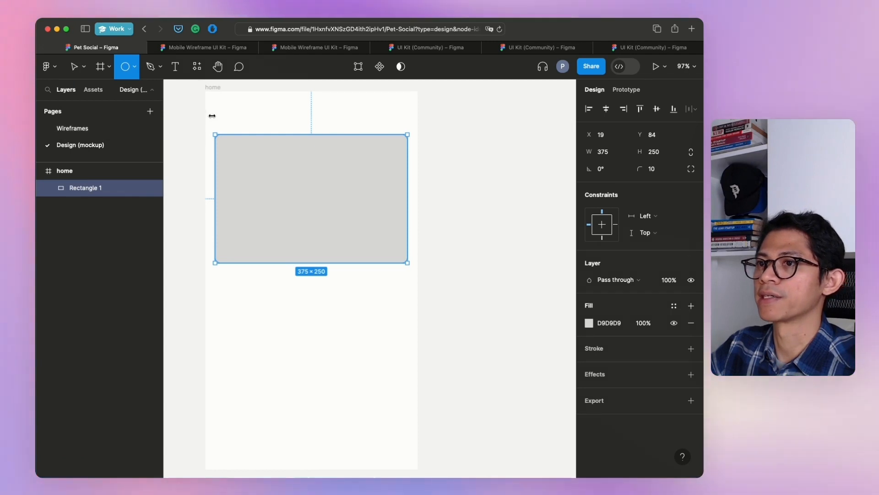
drag(219, 112, 235, 125)
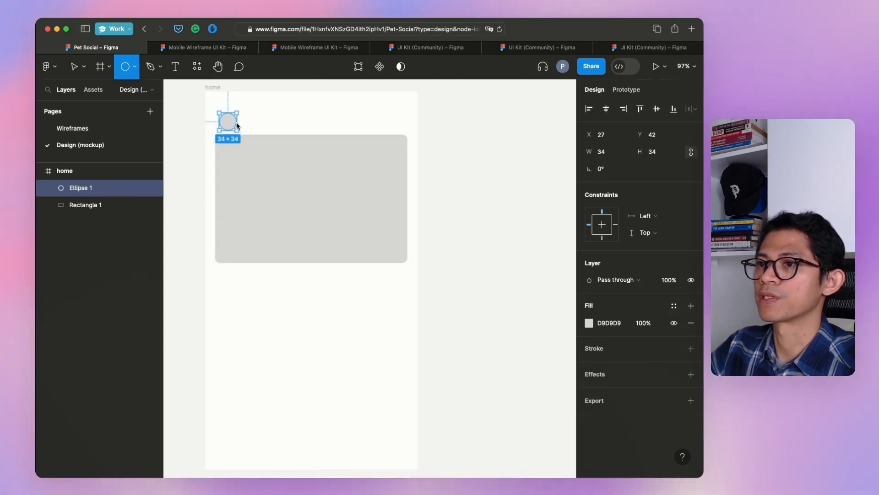
key(Escape)
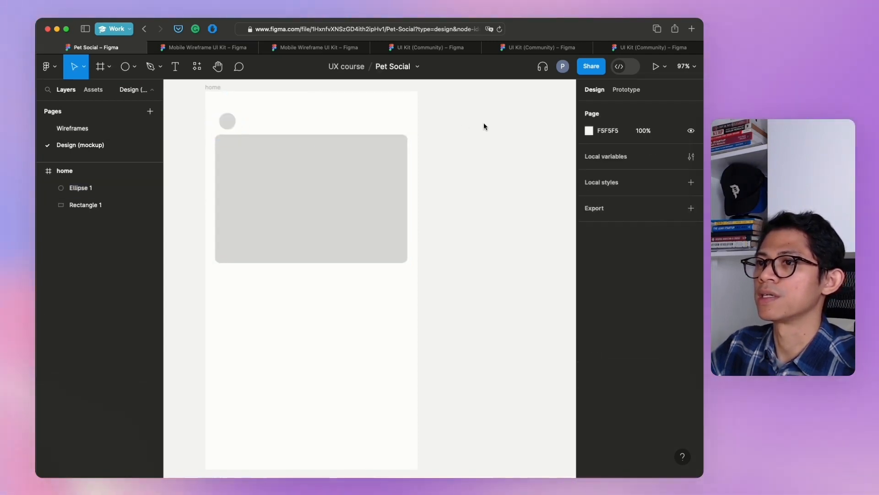
Align the left edges of the circle and the rectangle, and clear the selection.
click(228, 122)
shift+click(238, 146)
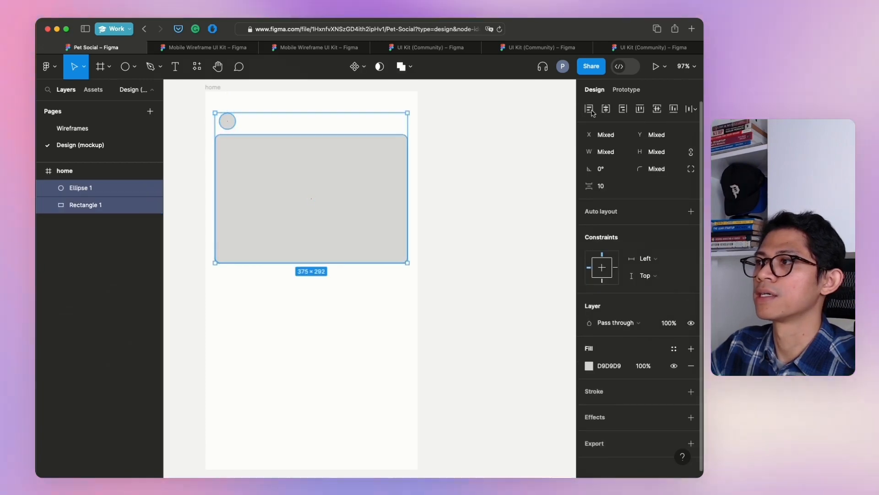
click(589, 109)
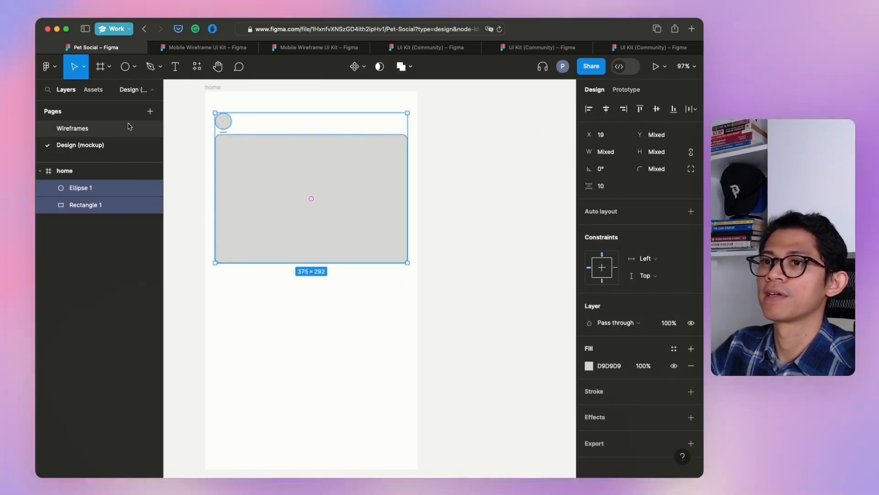
click(175, 115)
Add the text "Doggy Name" beside the circle above the rectangle and left-align it.
click(175, 65)
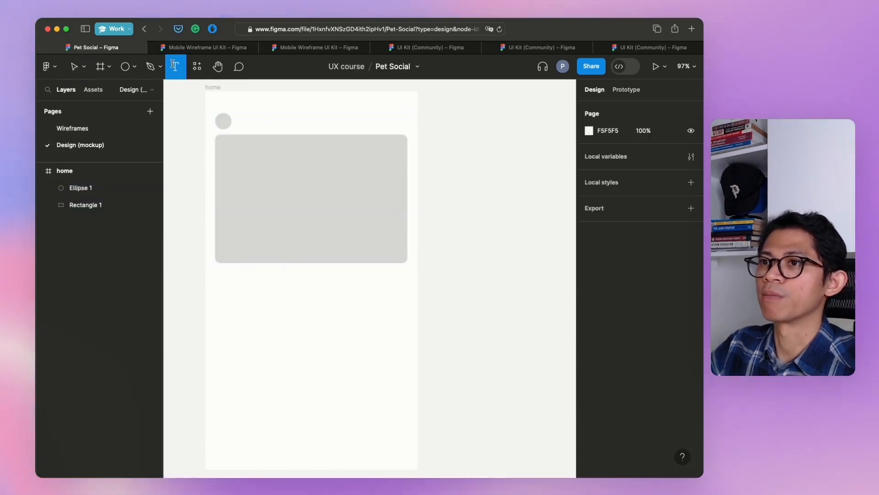
click(240, 121)
text(Dog)
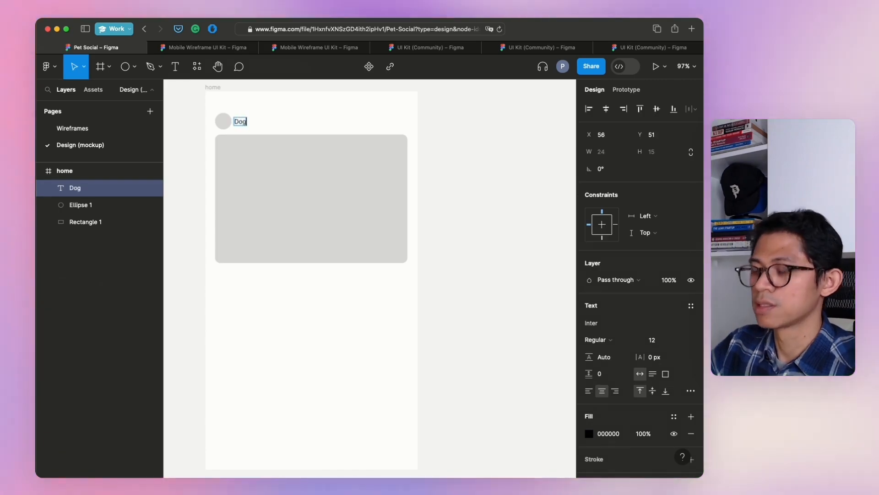
text(gy Name)
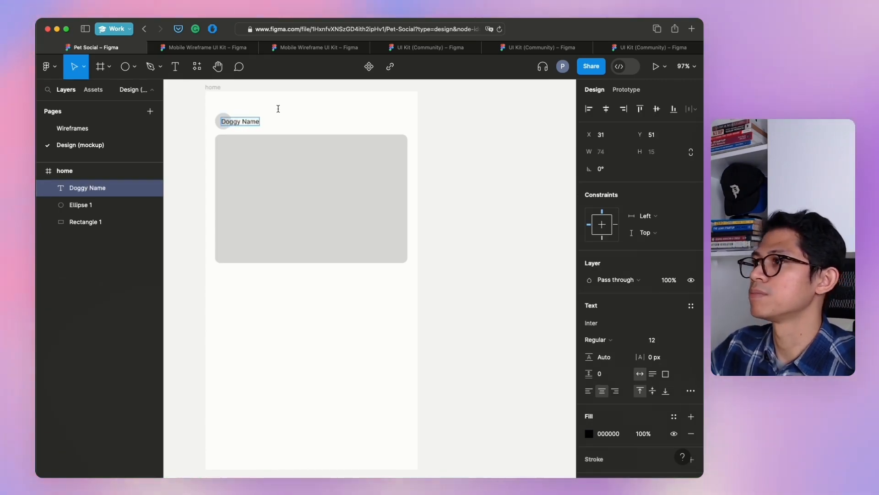
key(super+a)
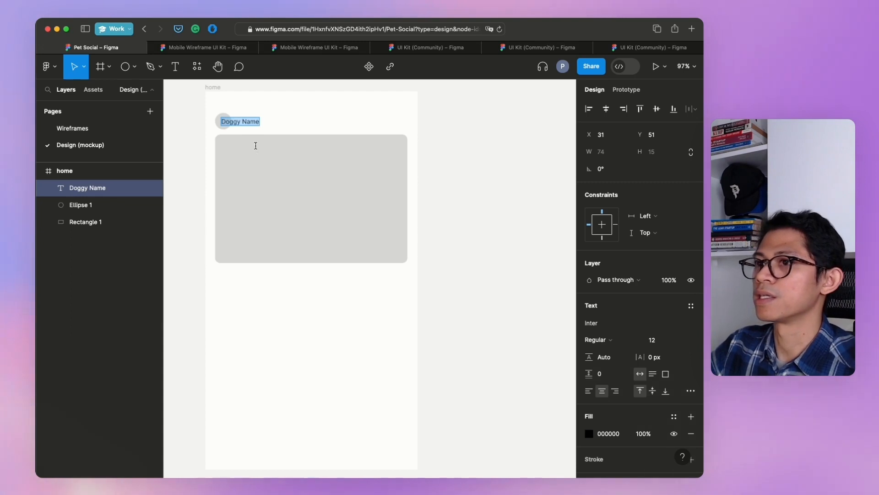
click(590, 392)
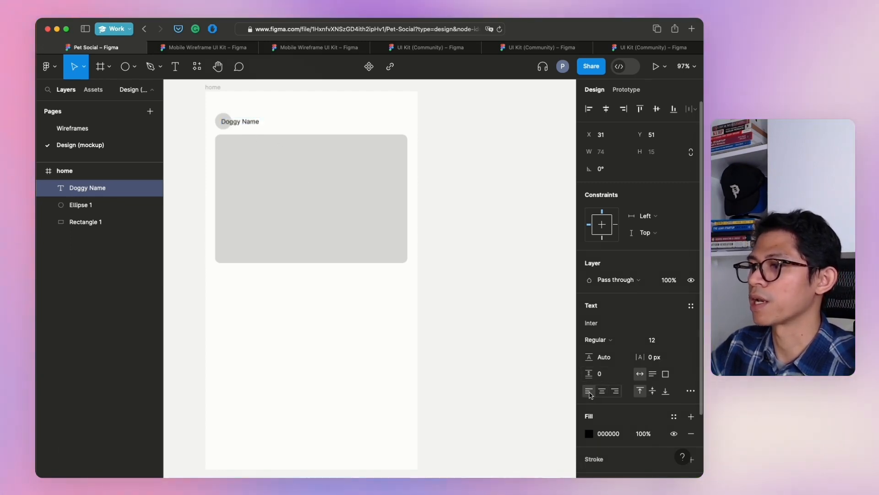
Move the "Doggy Name" text to the right of the circle, to about X 60, Y 51, and deselect it.
double_click(247, 121)
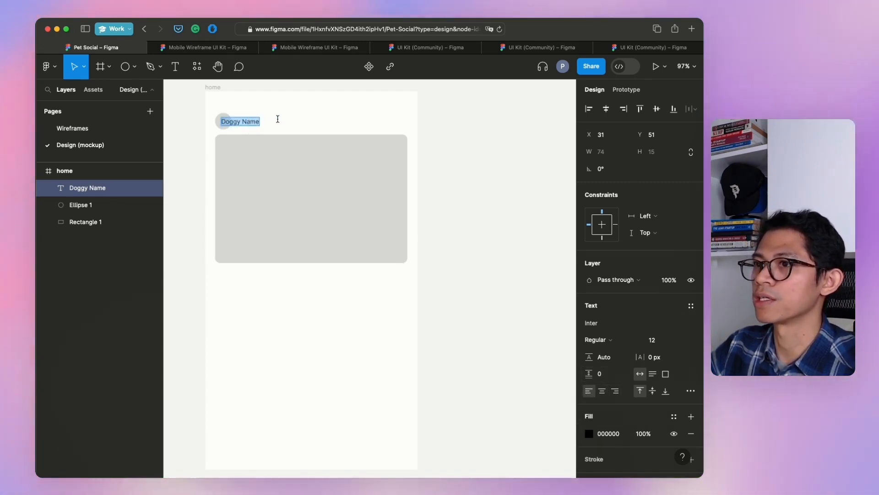
key(Escape)
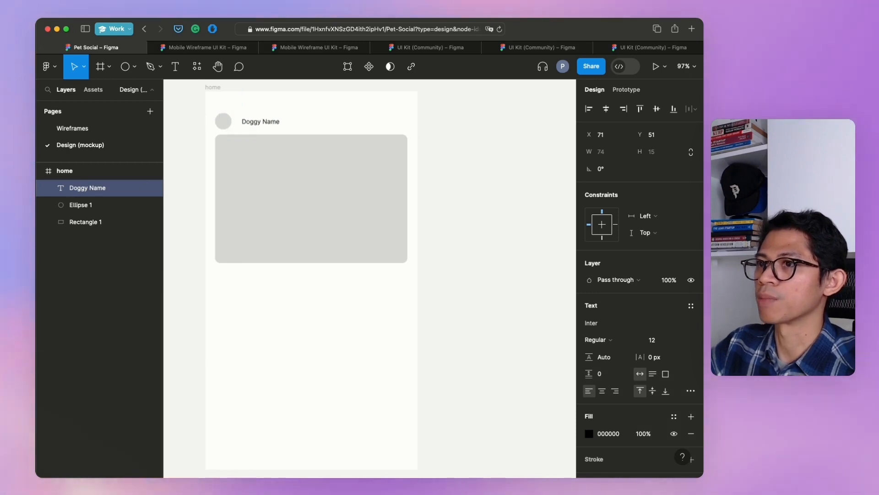
key(shift+Left)
key(Right)
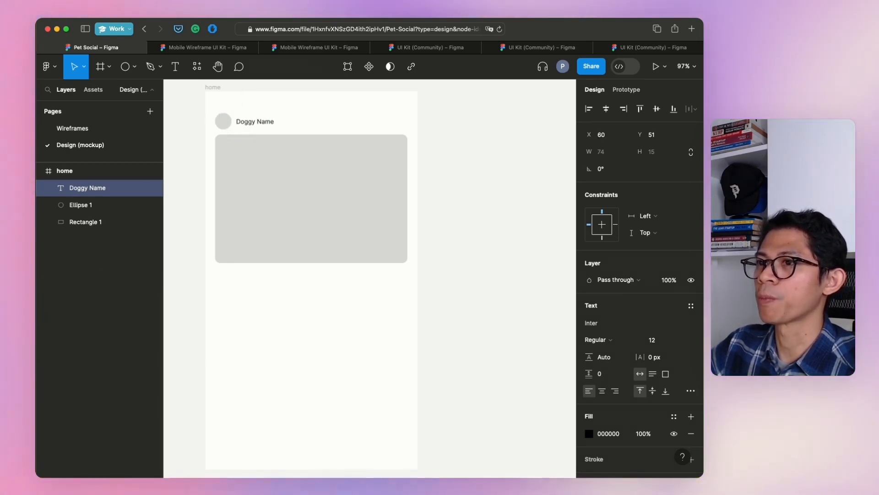
click(463, 138)
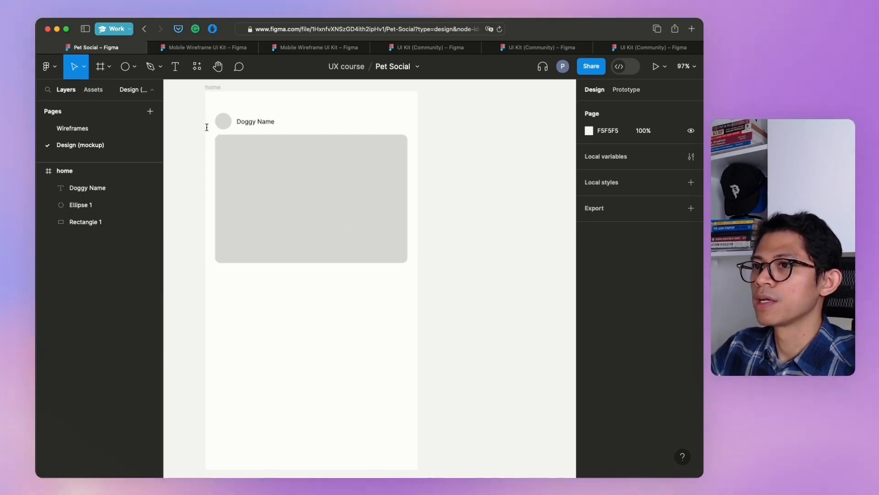
click(220, 123)
shift+click(263, 177)
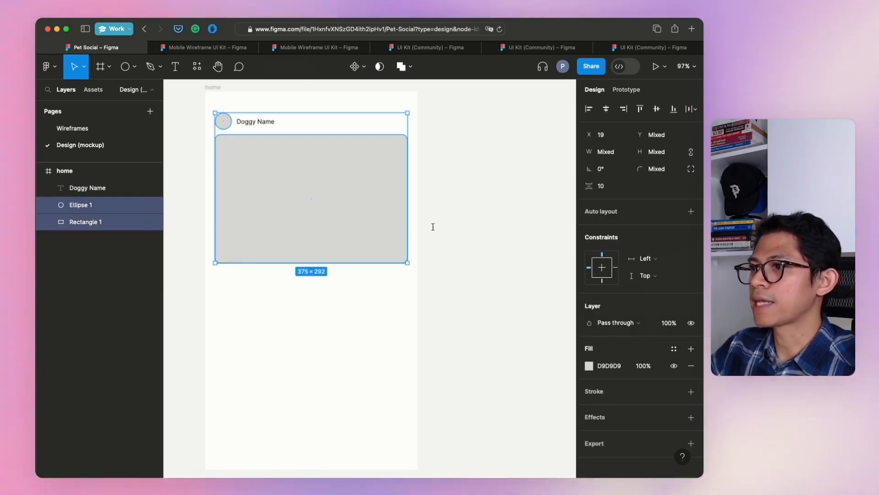
click(518, 255)
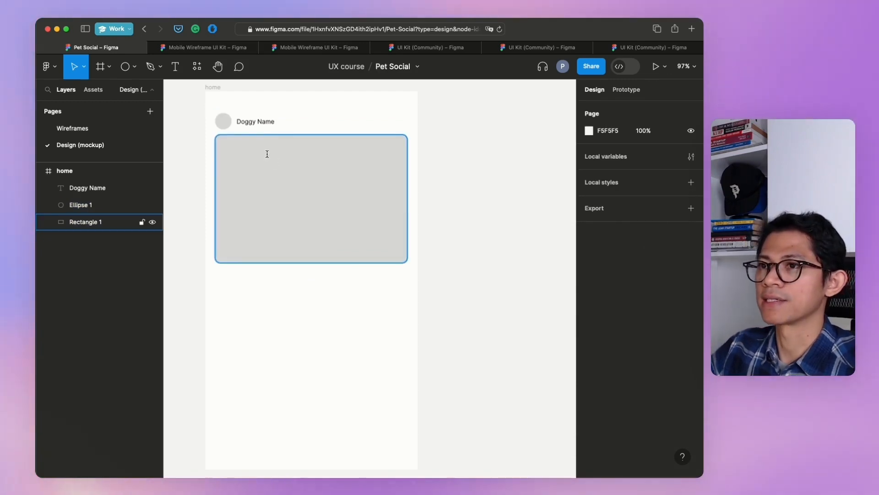
click(223, 121)
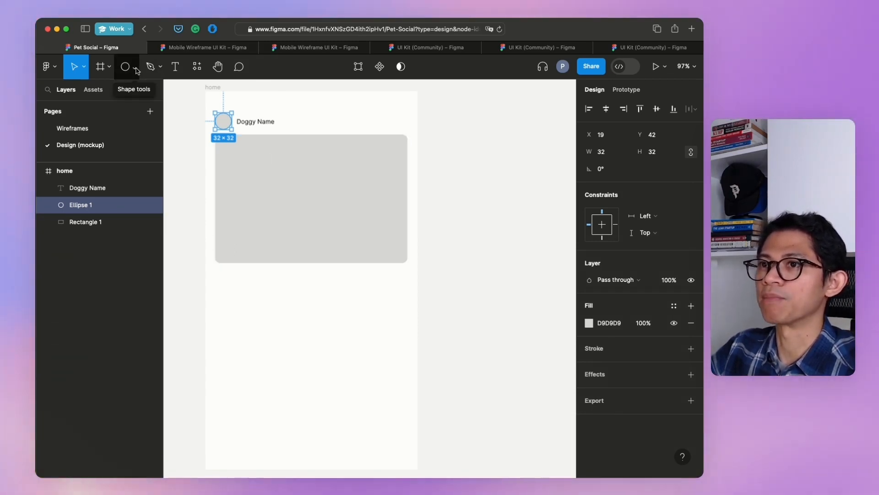
click(109, 67)
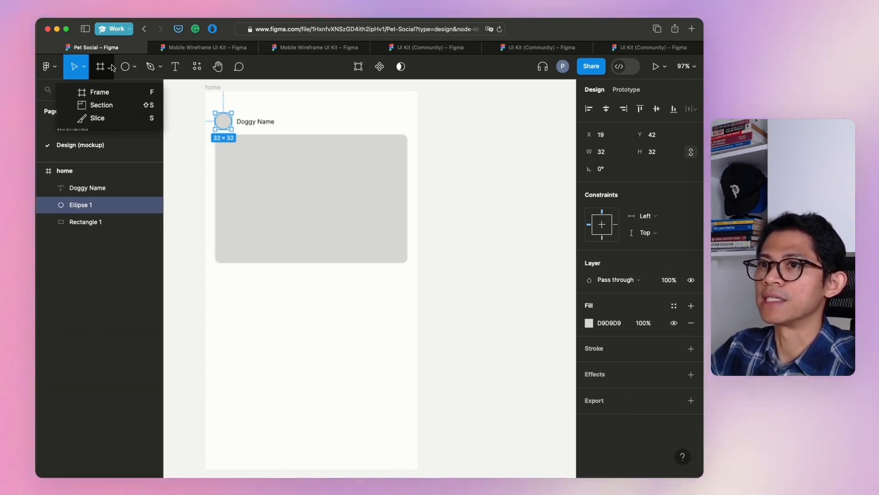
click(124, 67)
click(133, 67)
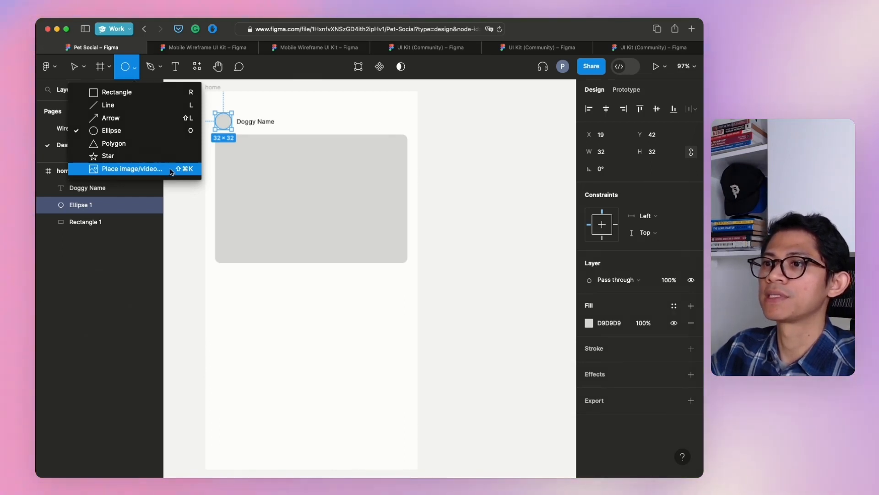
click(169, 173)
click(215, 144)
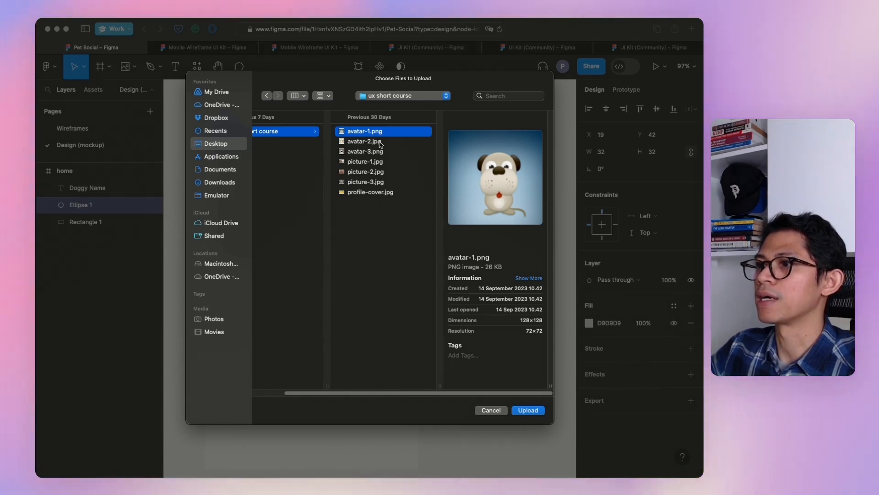
shift+click(374, 142)
click(528, 410)
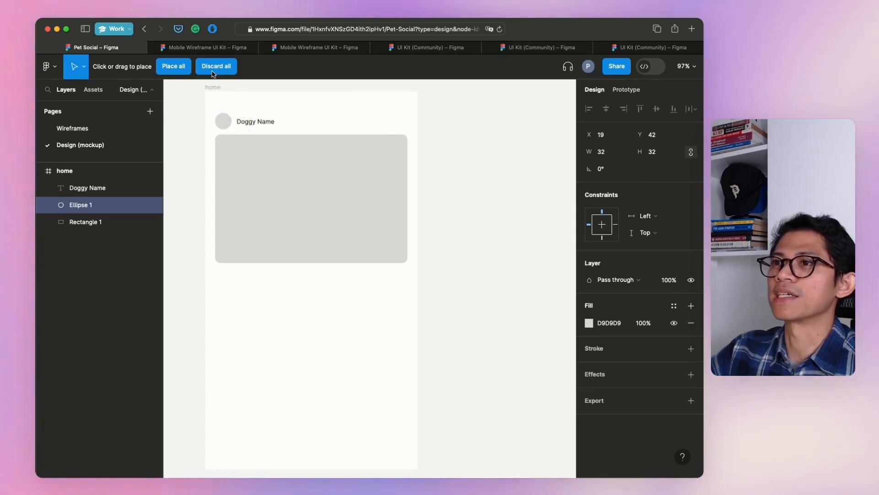
click(202, 69)
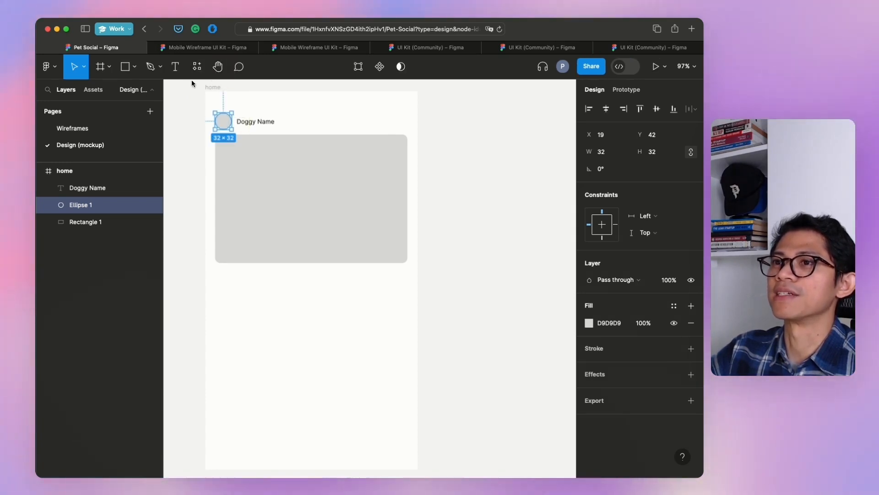
Load avatar-1.png and picture-1.jpg from the ux short course folder for placing in the design.
click(135, 68)
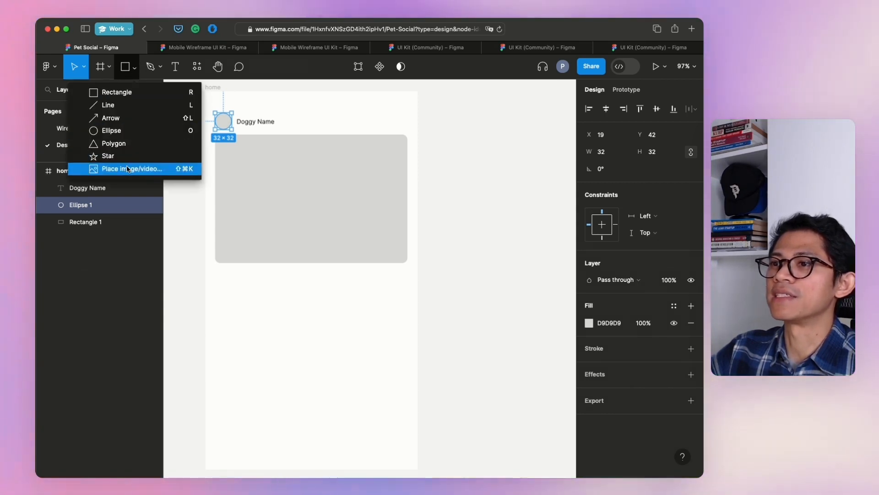
click(128, 169)
click(366, 171)
click(375, 142)
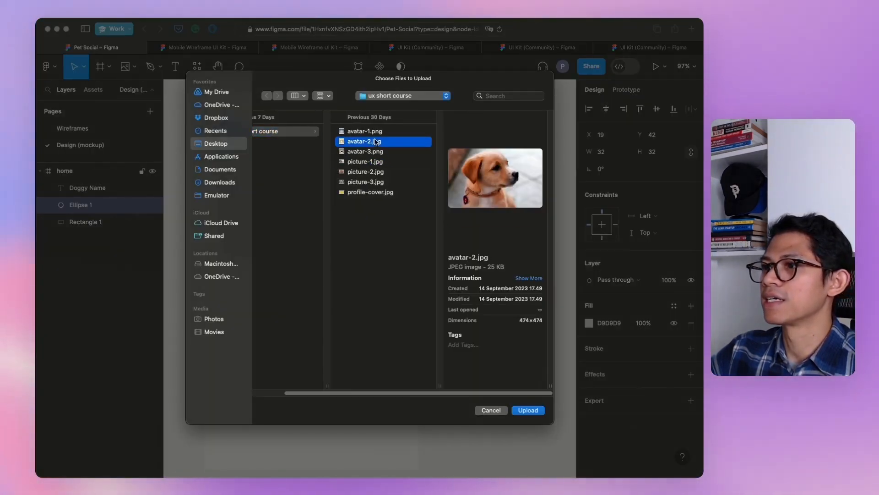
click(373, 151)
key(Up)
key(Up)
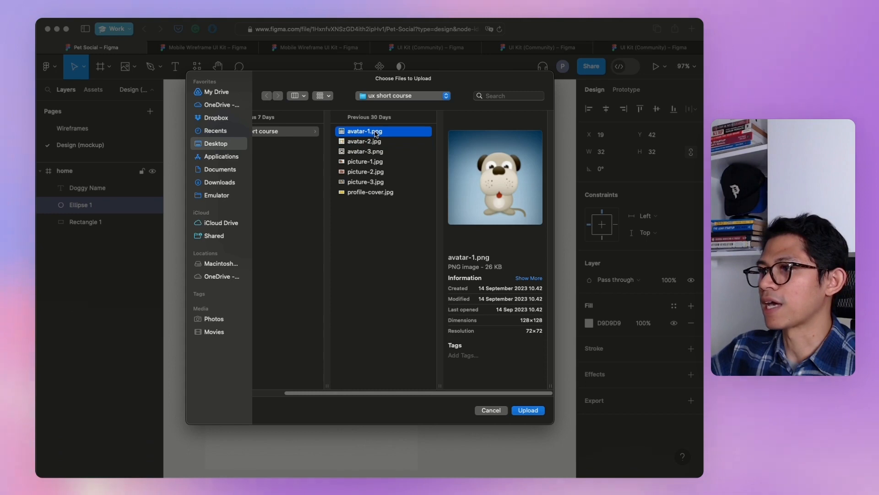
super+click(380, 163)
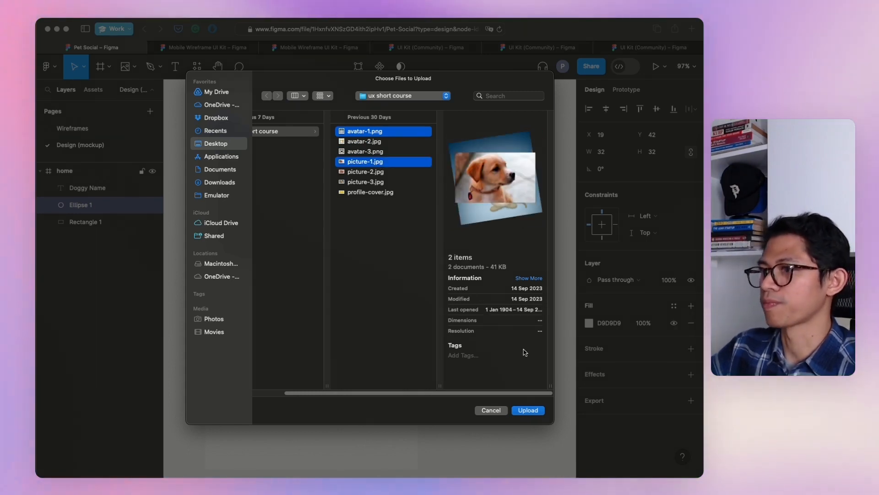
click(528, 410)
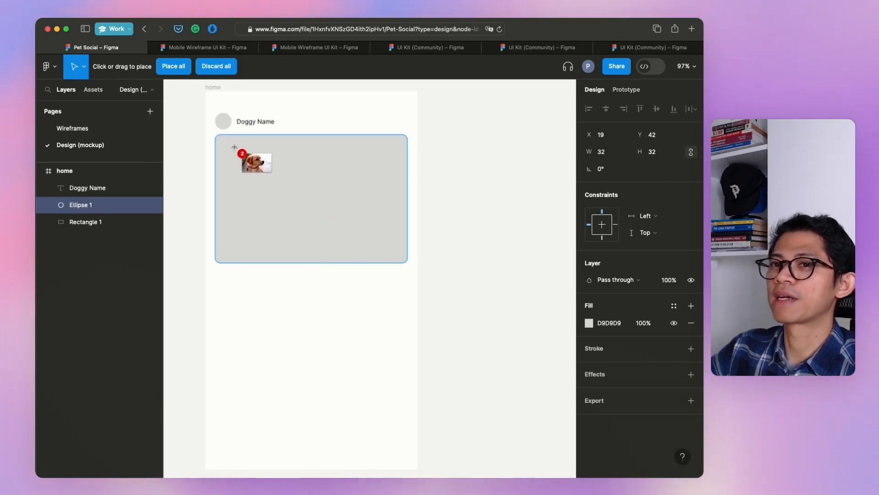
Fill the rectangle with the puppy picture and the circle with the dog avatar, and clear the selection.
click(298, 167)
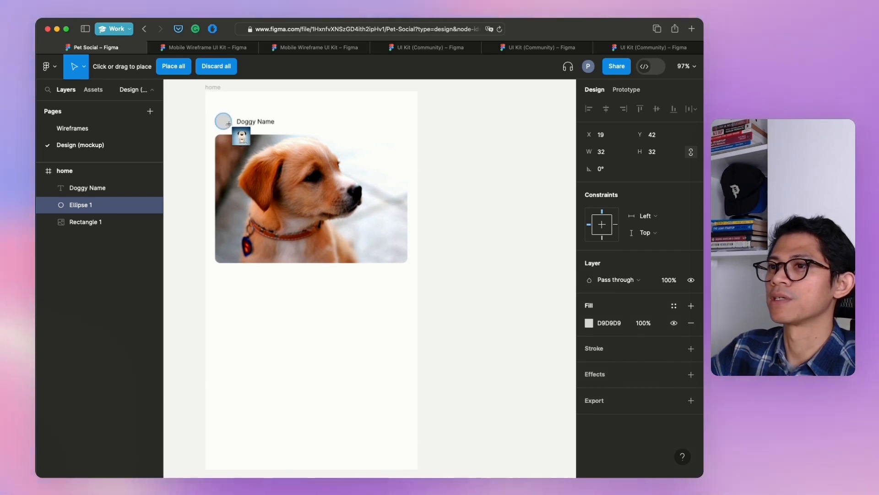
click(224, 122)
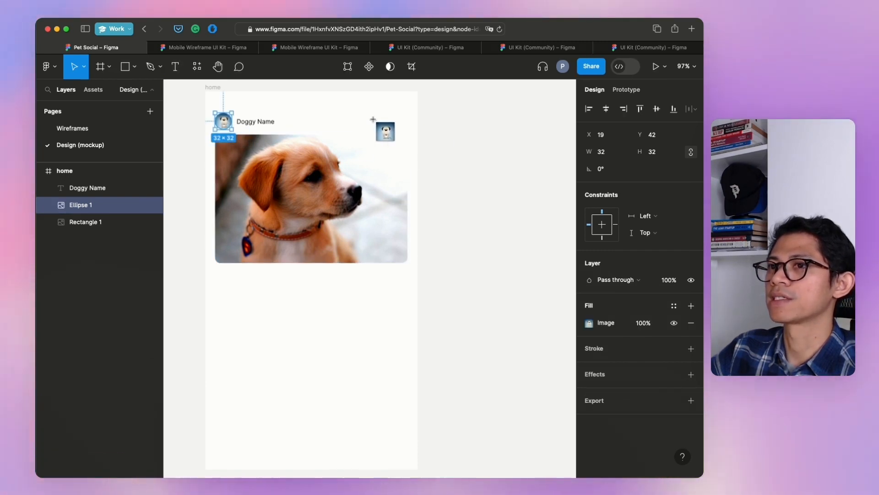
key(Escape)
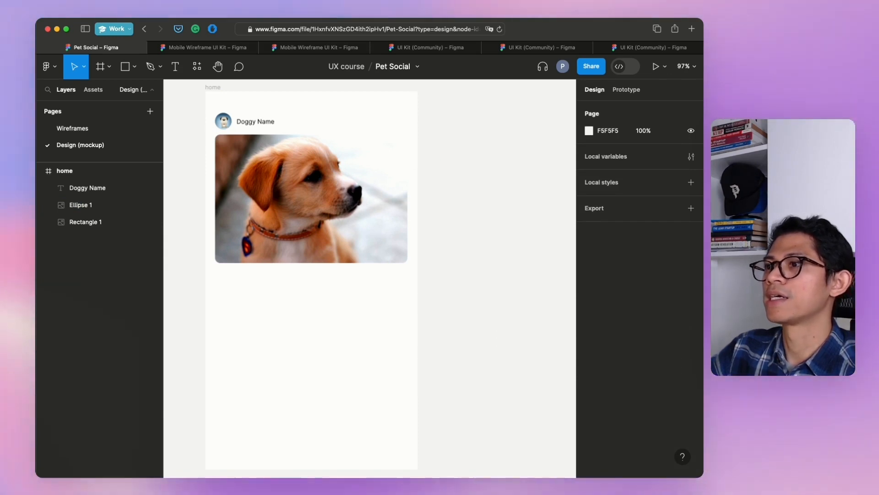
key(Escape)
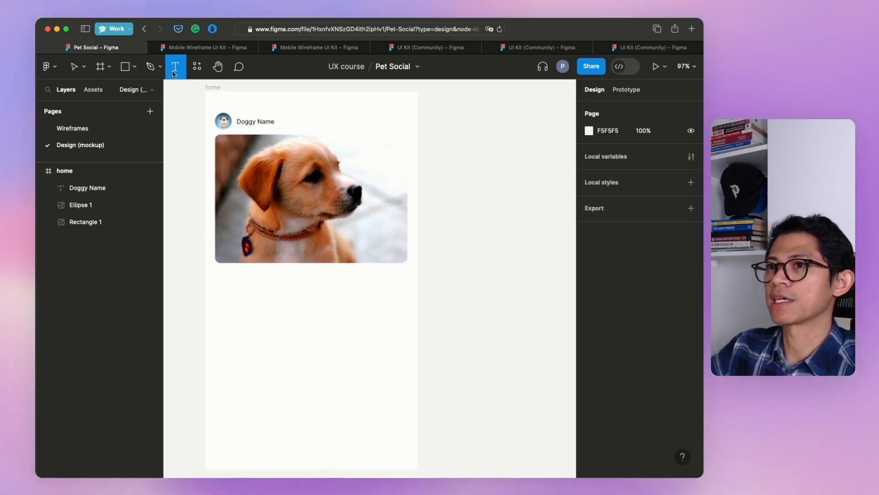
Add the caption "This is my first post. Handsome, right?" below the picture and align it with the picture's left edge at X 19, Y 356.
click(222, 278)
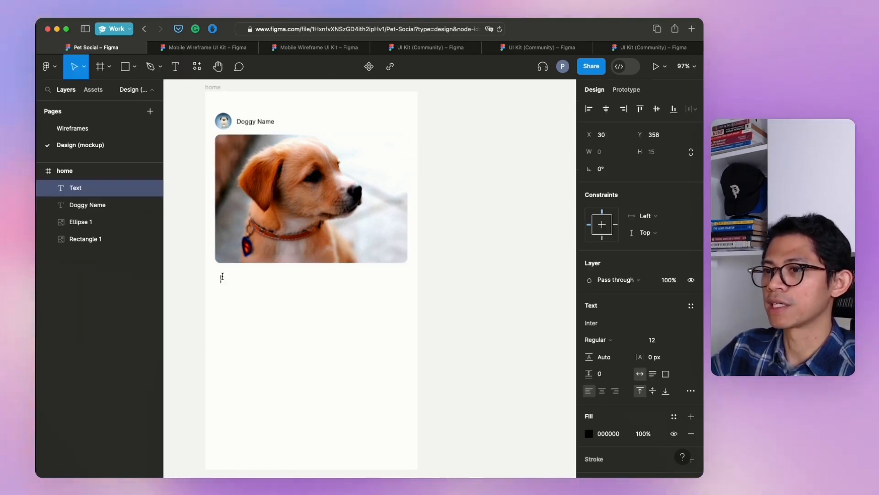
text(T)
key(Escape)
text(hi)
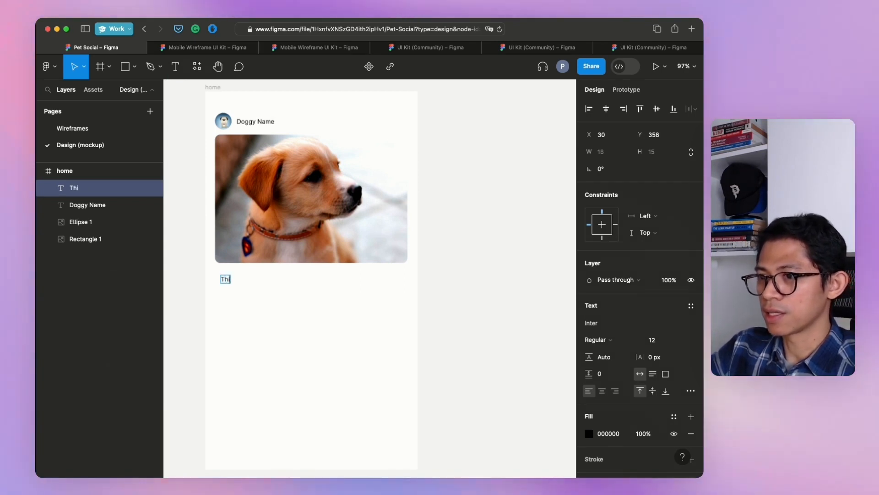
text(s is my first)
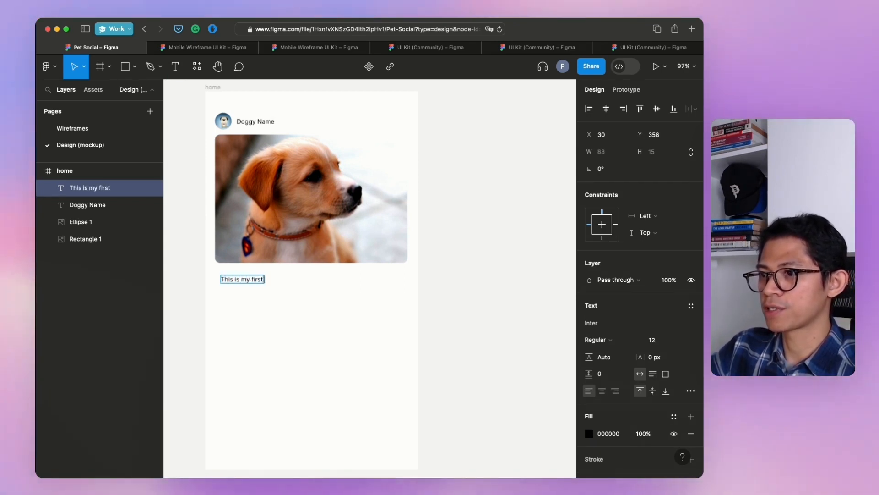
text( post)
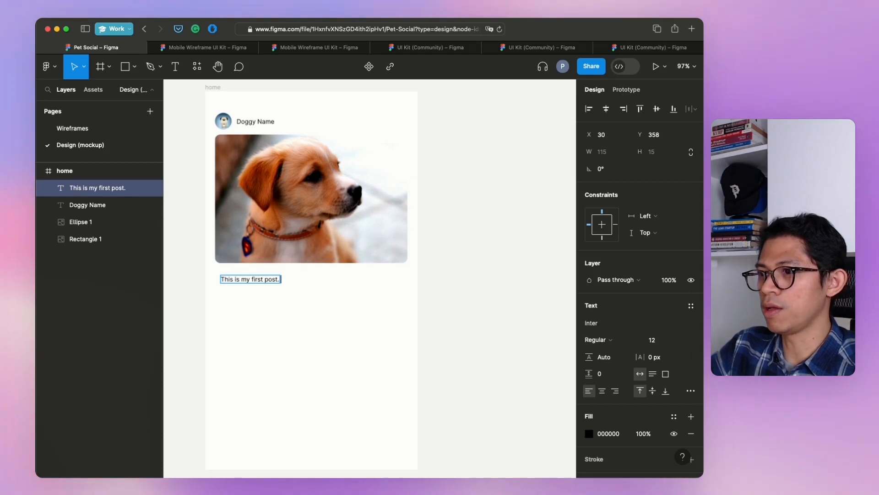
text(. Ha)
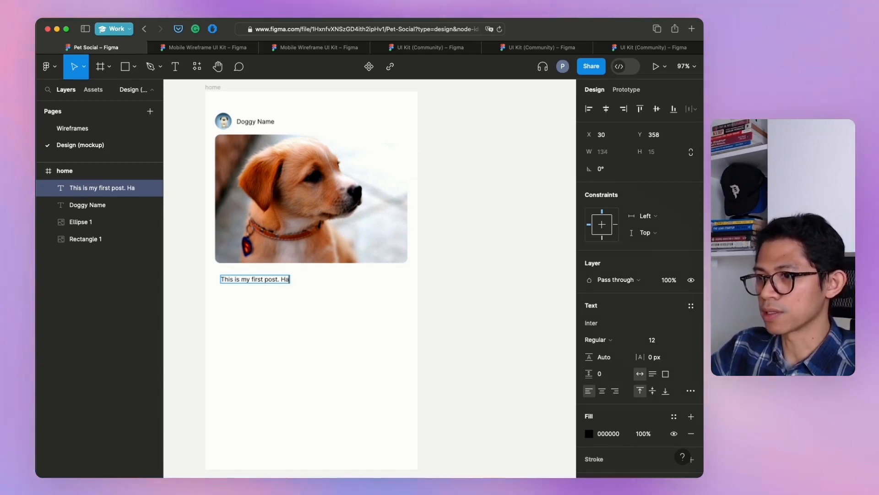
text(ndsome)
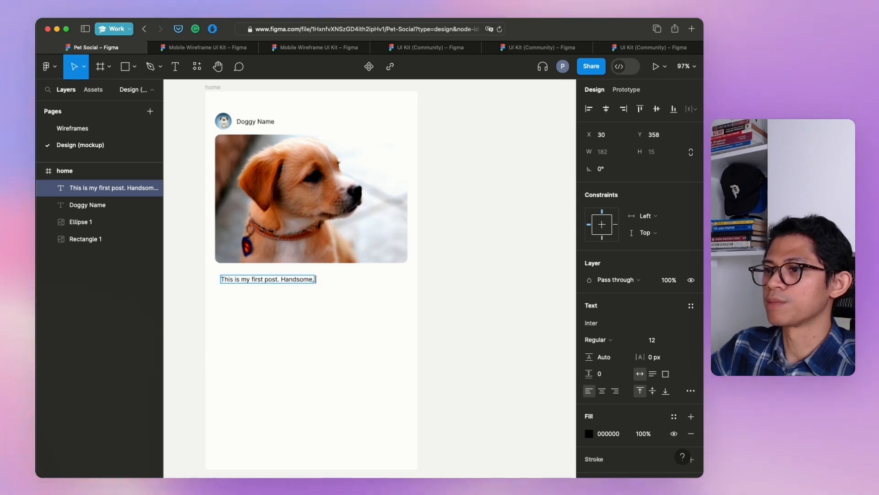
text(, right?)
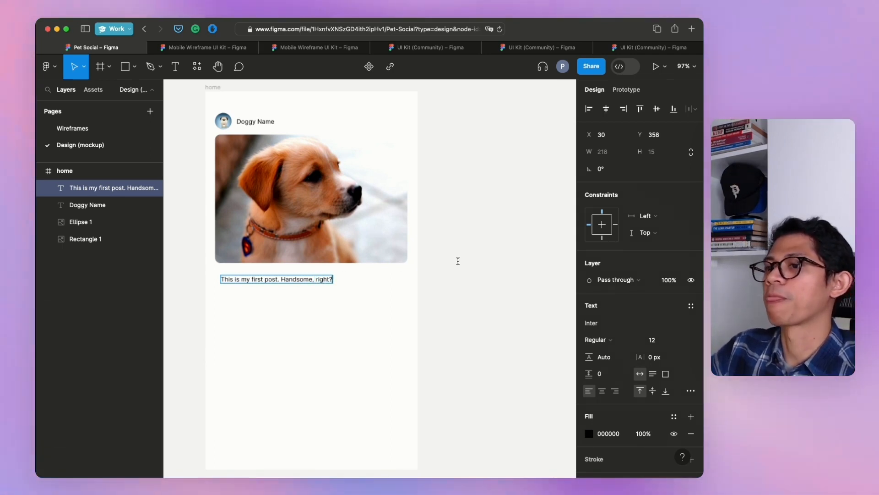
key(Escape)
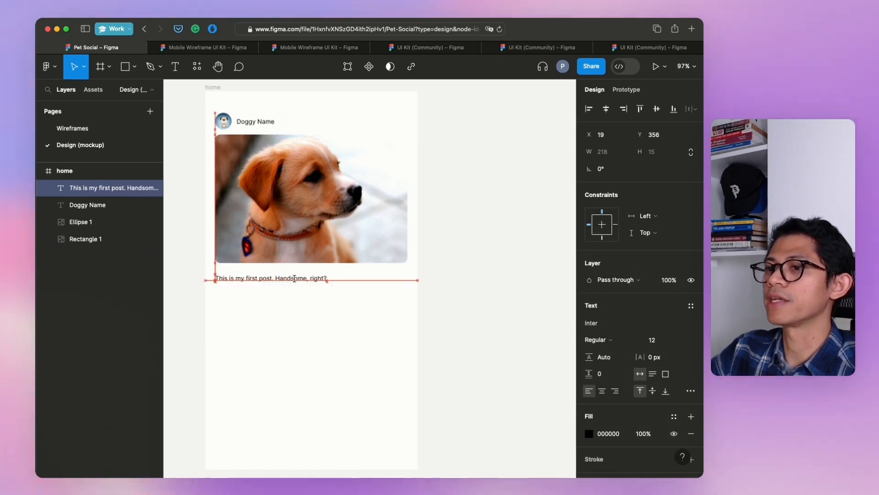
click(443, 246)
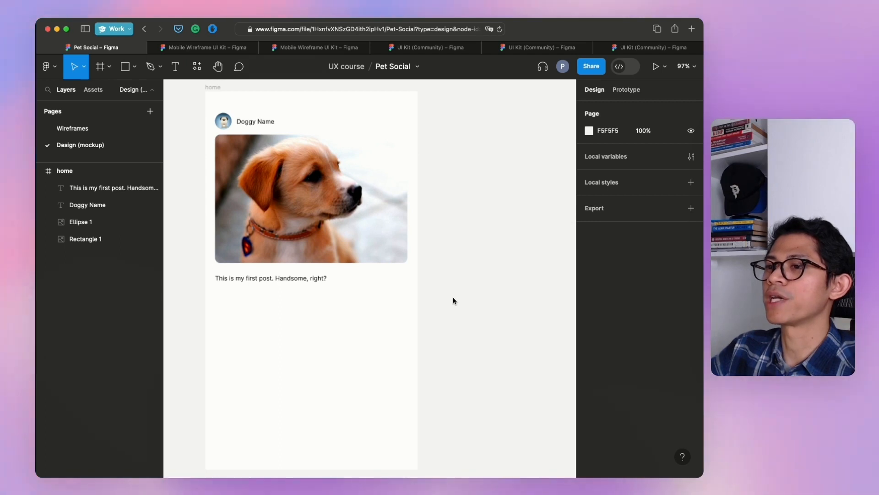
Group the avatar, name, picture and caption of the pet post and convert the group into a frame.
drag(456, 298, 187, 110)
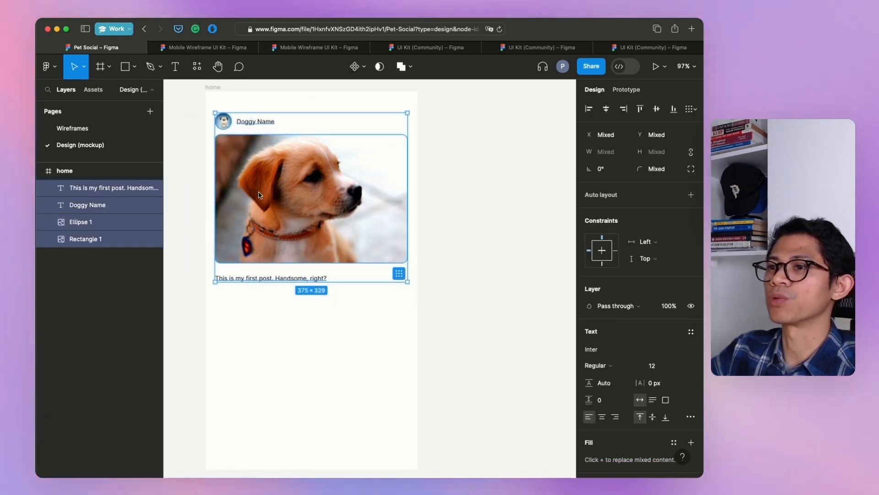
key(super+g)
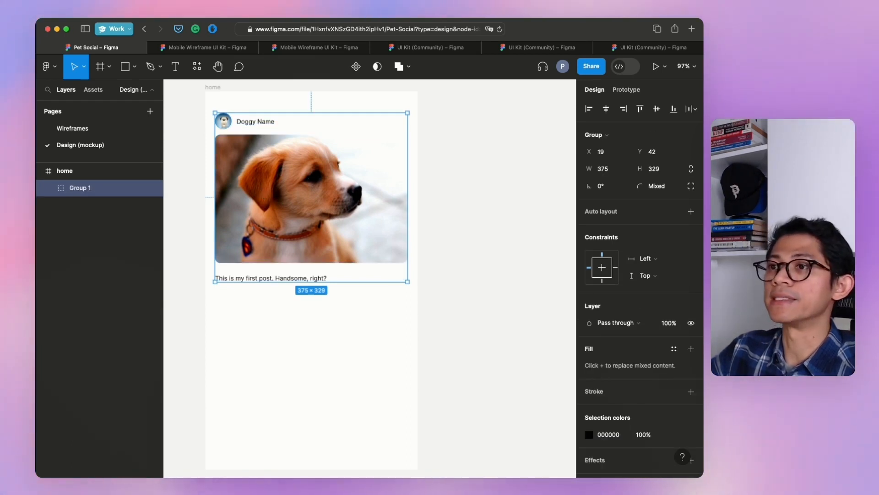
click(611, 134)
click(604, 122)
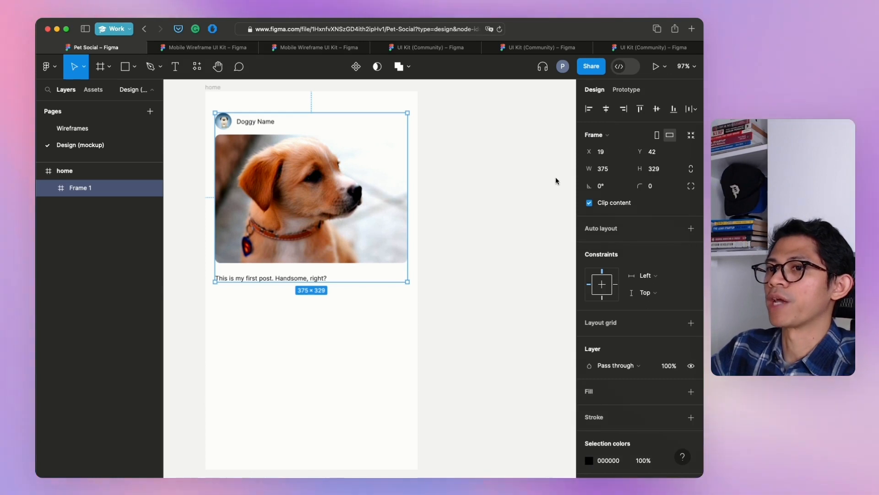
Rename the new post frame as "Post 1".
double_click(77, 189)
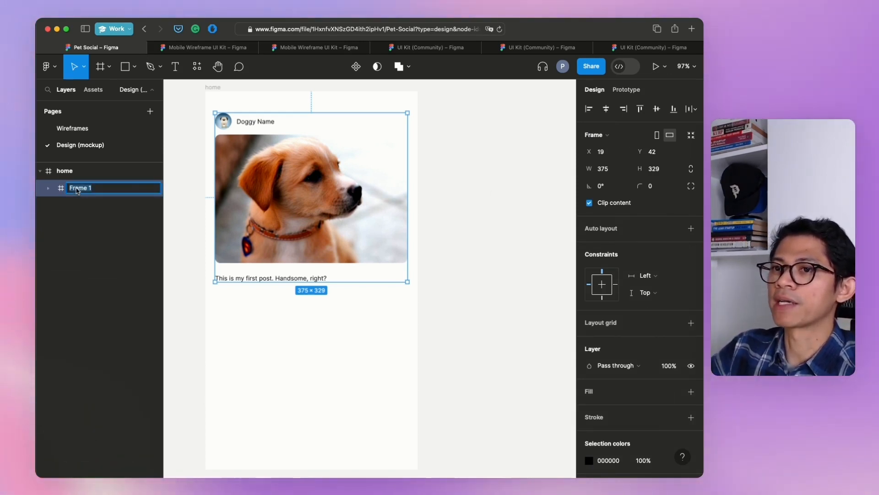
text(P)
text(1)
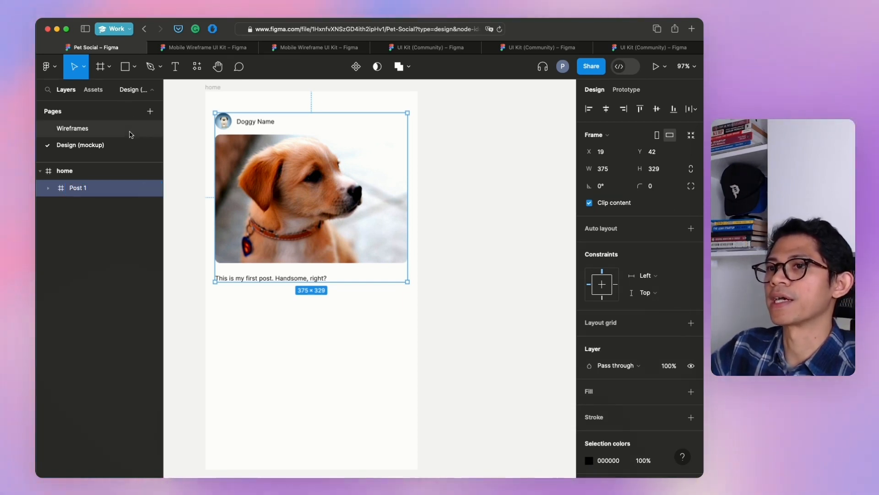
Move the Post 1 frame down to Y 92 and duplicate it in place.
key(shift+Down)
key(shift+Down)
key(shift+Down)
key(shift+Down)
key(shift+Down)
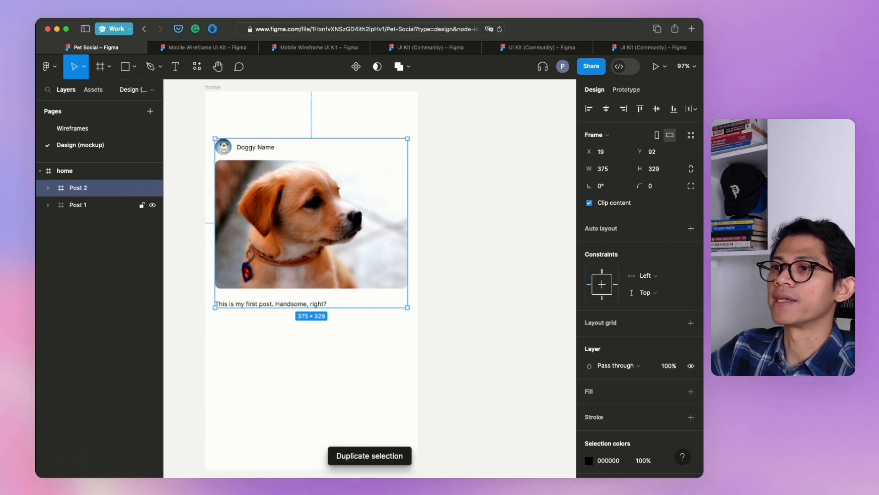
Move the duplicated post straight down below the first one, to Y 452.
key(shift+Down)
key(shift+Down)
key(shift+Down)
key(shift+Down)
key(shift+Down)
key(shift+Down)
key(shift+Down)
key(shift+Down)
key(shift+Down)
key(shift+Down)
key(shift+Down)
key(shift+Down)
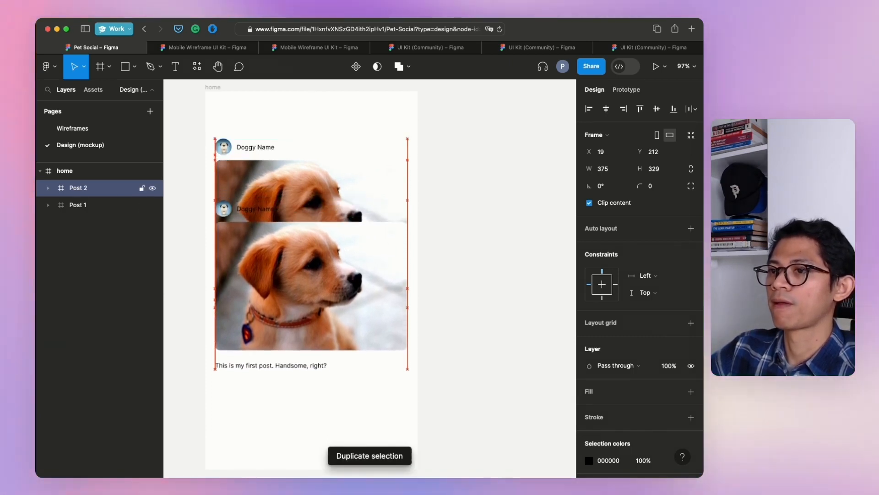
key(shift+Down)
key(shift+Down)
key(shift+Down)
key(shift+Down)
key(shift+Down)
key(shift+Down)
key(shift+Down)
key(shift+Down)
key(shift+Down)
key(shift+Down)
key(shift+Down)
key(shift+Down)
key(shift+Down)
key(shift+Down)
key(shift+Down)
key(shift+Down)
key(shift+Down)
key(shift+Down)
key(shift+Down)
key(shift+Down)
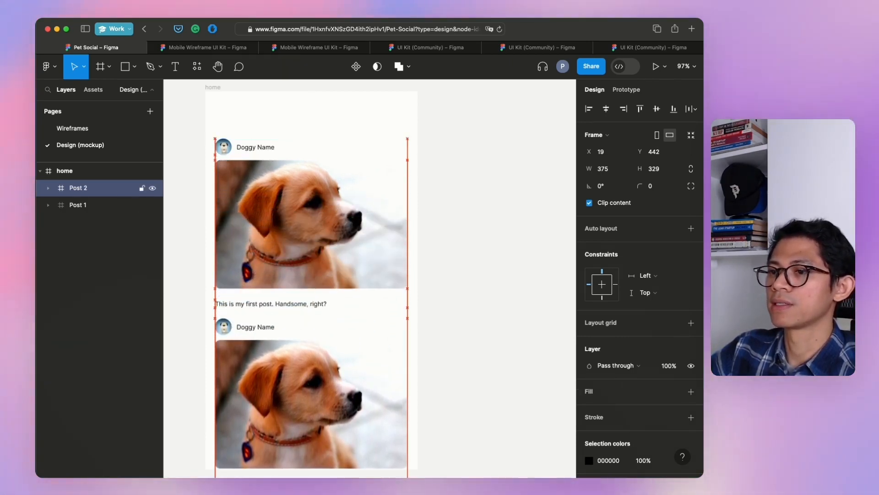
key(shift+Down)
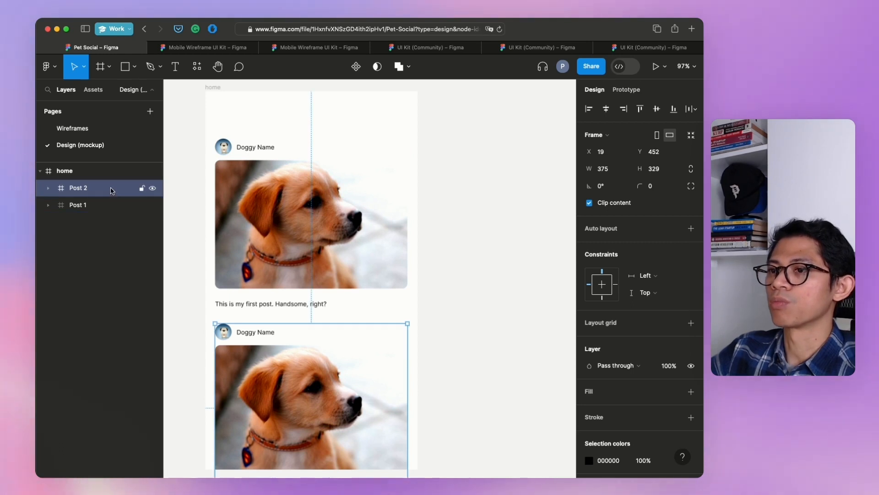
Duplicate the second post and move the copy straight down below it, to Y 822.
scroll(189, 257, down, 5)
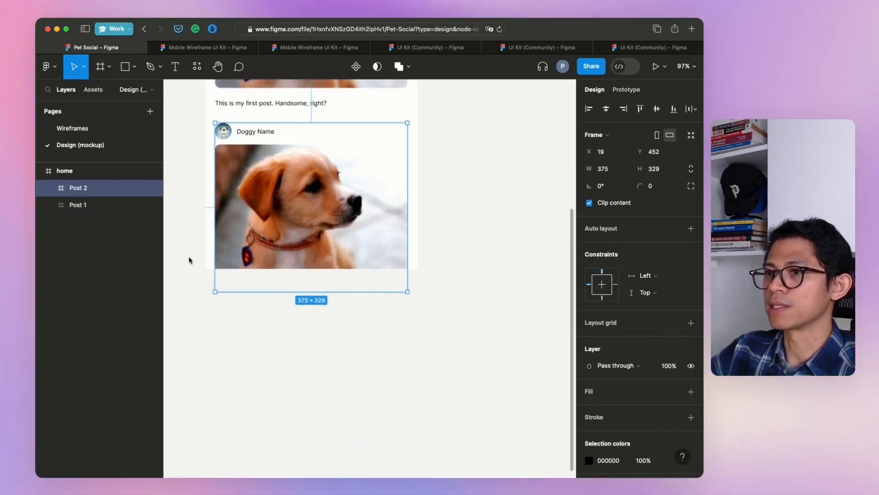
key(super+d)
key(shift+Down)
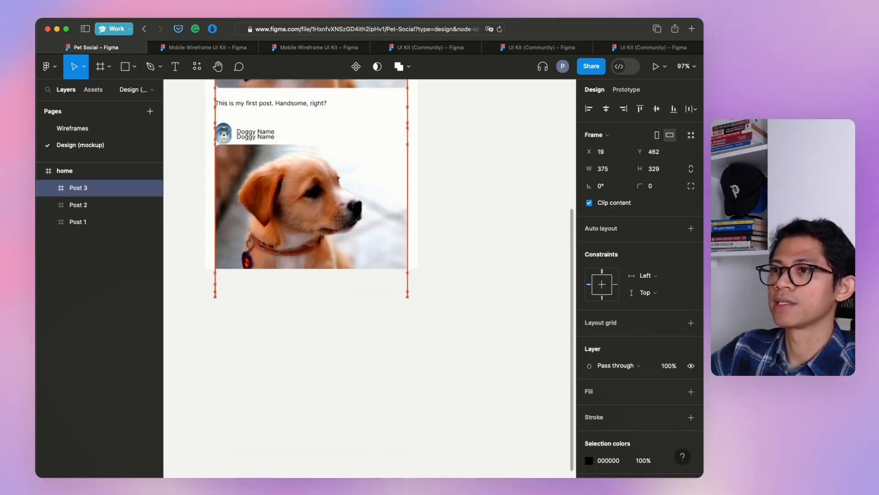
key(shift+Down)
key(shift+Down)
key(shift+Down)
key(shift+Down)
key(shift+Down)
key(shift+Down)
key(shift+Down)
key(shift+Down)
key(shift+Down)
key(shift+Down)
key(shift+Down)
key(shift+Down)
key(shift+Down)
key(shift+Down)
key(shift+Down)
key(shift+Down)
key(shift+Down)
key(shift+Down)
key(shift+Down)
key(shift+Down)
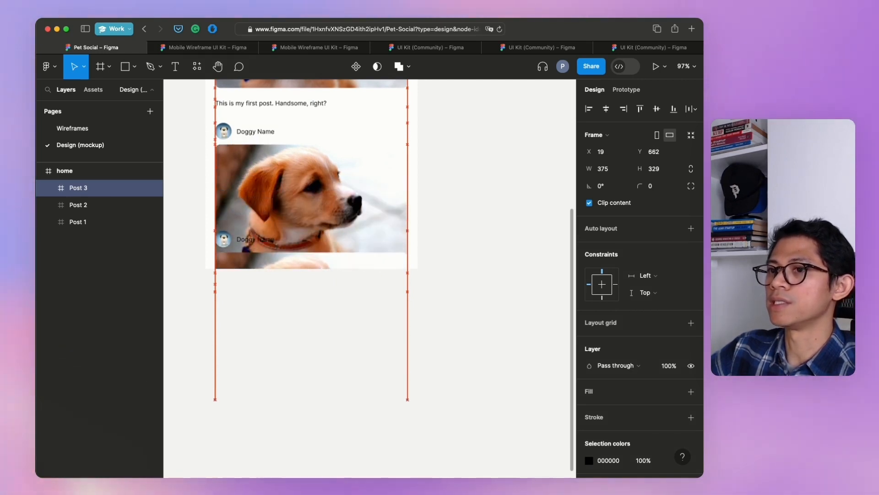
key(shift+Down)
key(shift+Down)
key(shift+Down)
key(shift+Down)
key(shift+Down)
key(shift+Down)
key(shift+Down)
key(shift+Down)
key(shift+Down)
key(shift+Down)
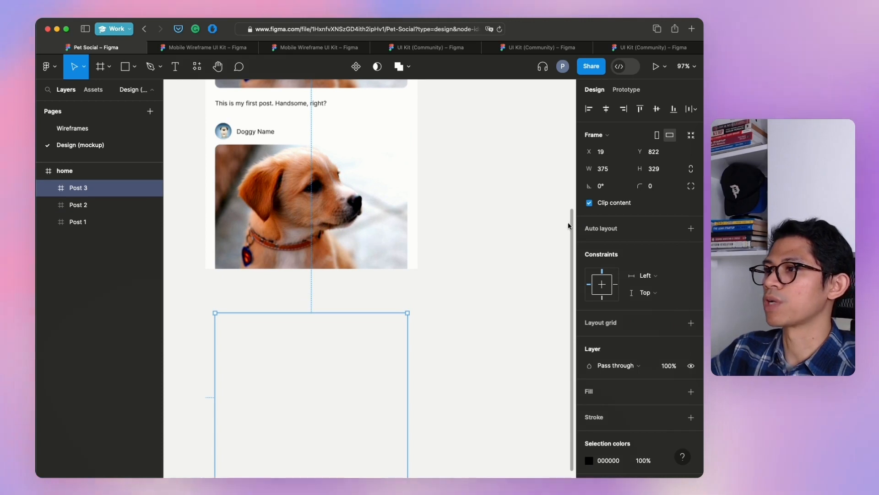
Turn off content clipping for the third post and for the home frame, and clear the selection.
click(589, 203)
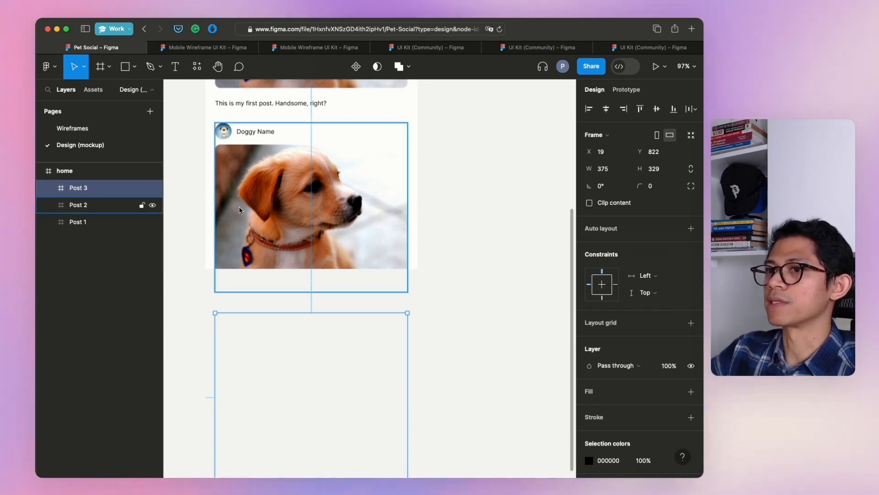
key(Escape)
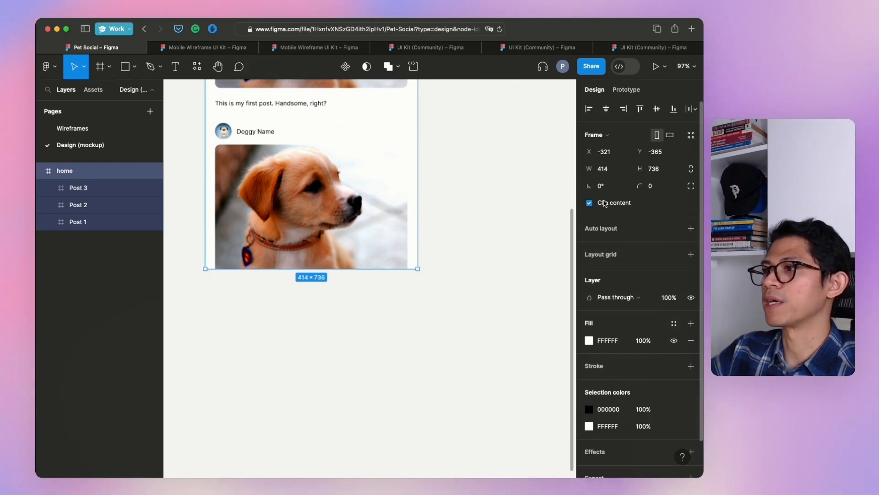
click(604, 203)
scroll(428, 290, down, 5)
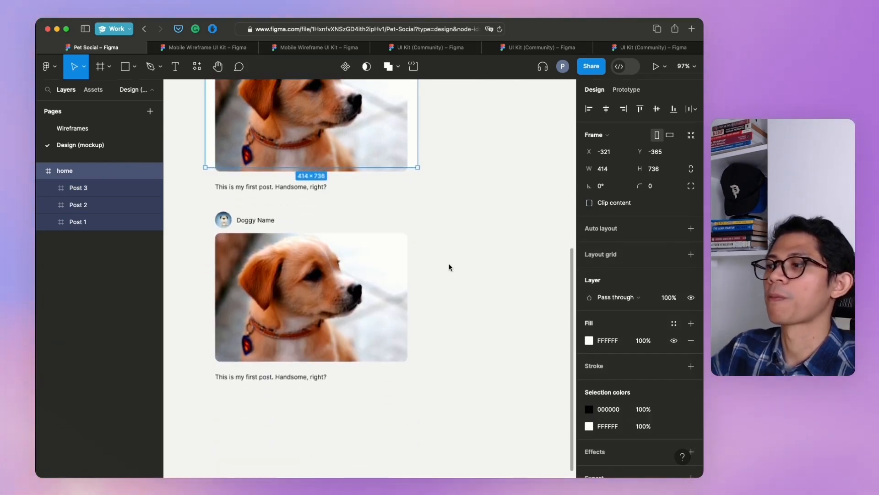
click(449, 267)
scroll(366, 290, down, 2)
scroll(349, 297, up, 5)
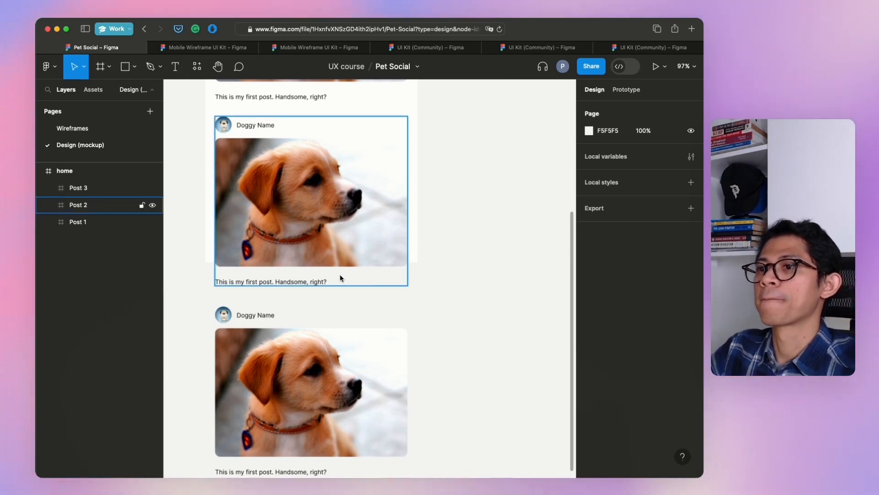
scroll(289, 296, up, 10)
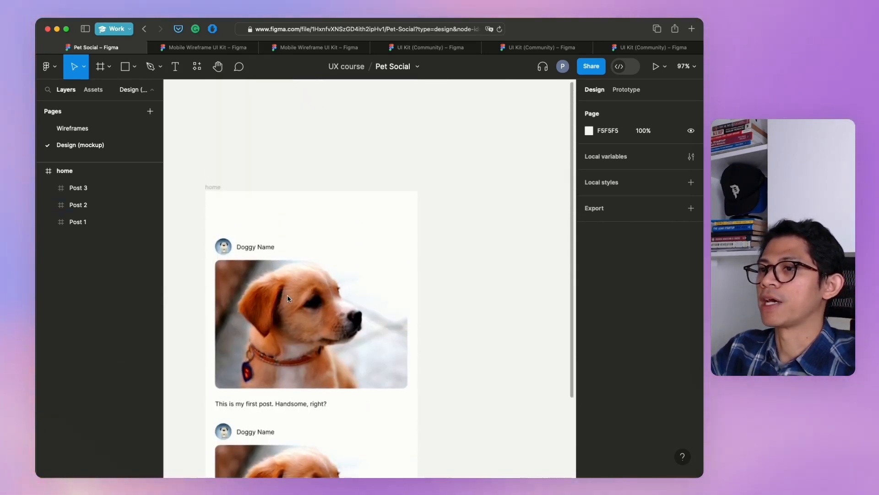
scroll(287, 299, down, 10)
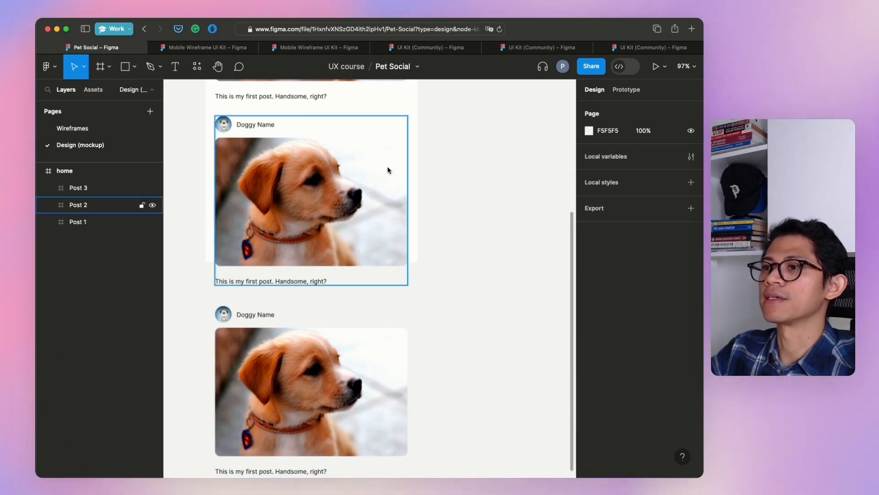
click(283, 152)
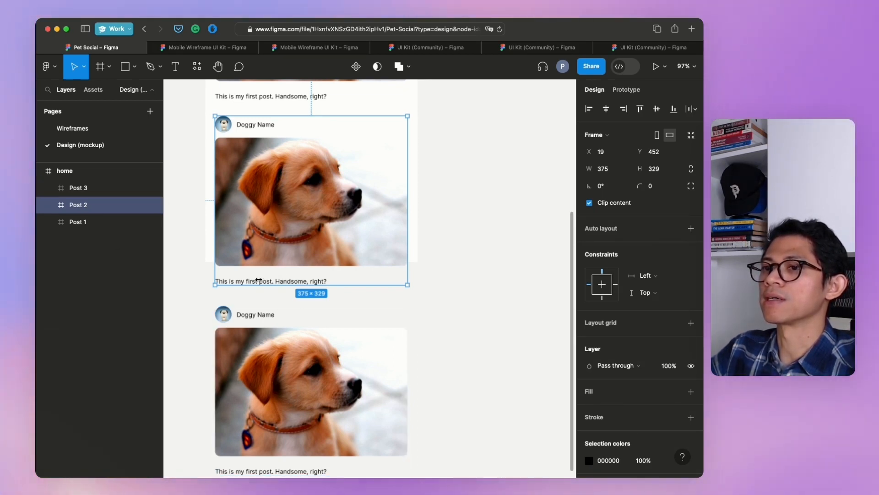
click(196, 164)
Load avatar-2.jpg, avatar-3.png, picture-2.jpg and picture-3.jpg from the ux short course folder for placing in the design.
click(134, 66)
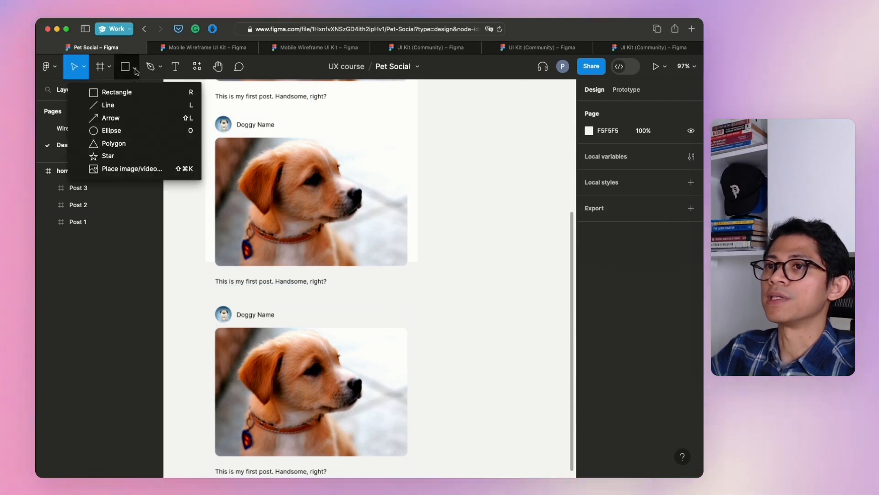
click(130, 169)
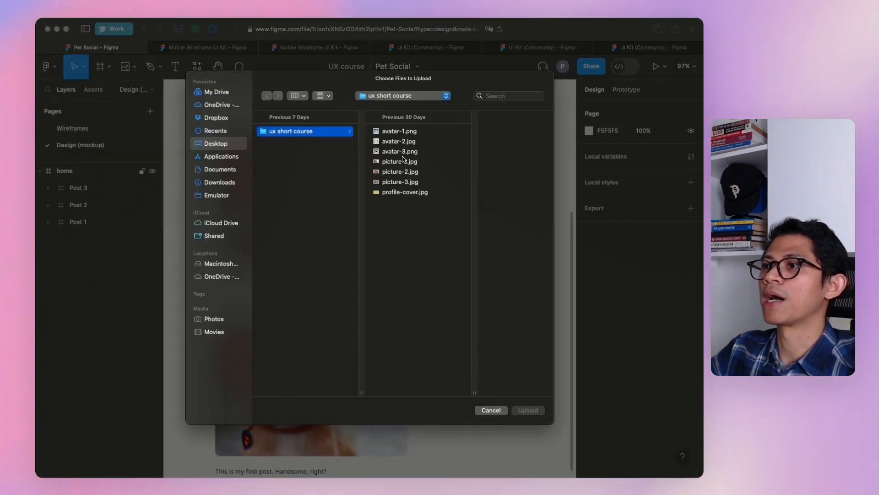
click(412, 142)
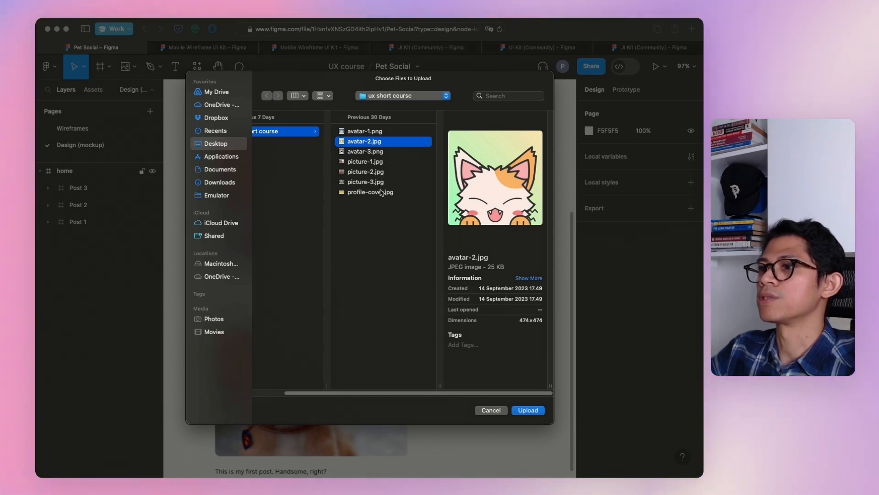
super+click(380, 173)
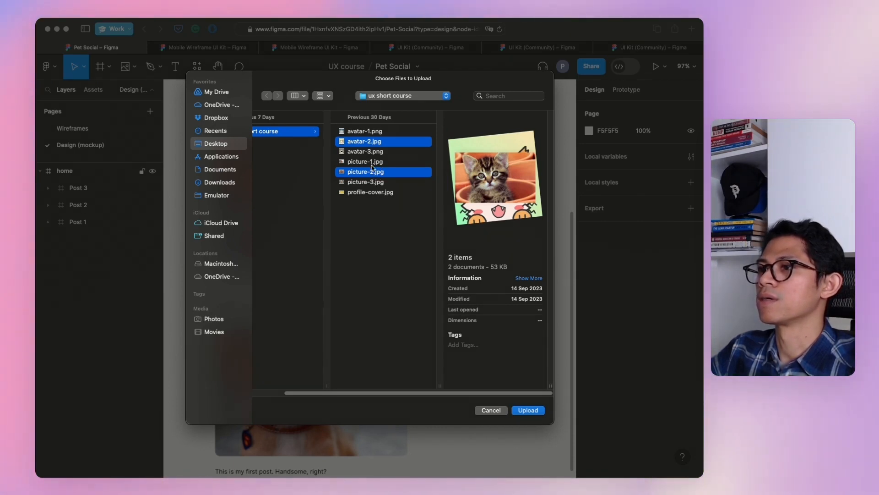
super+click(372, 151)
super+click(374, 182)
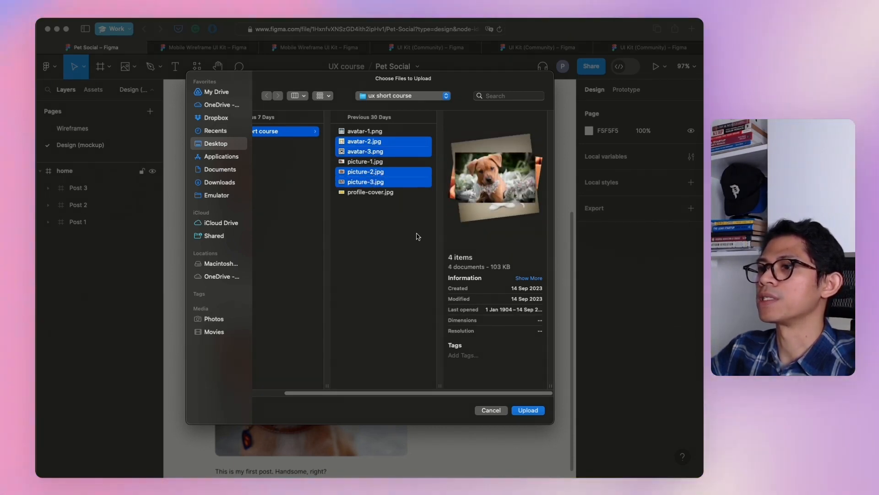
click(527, 411)
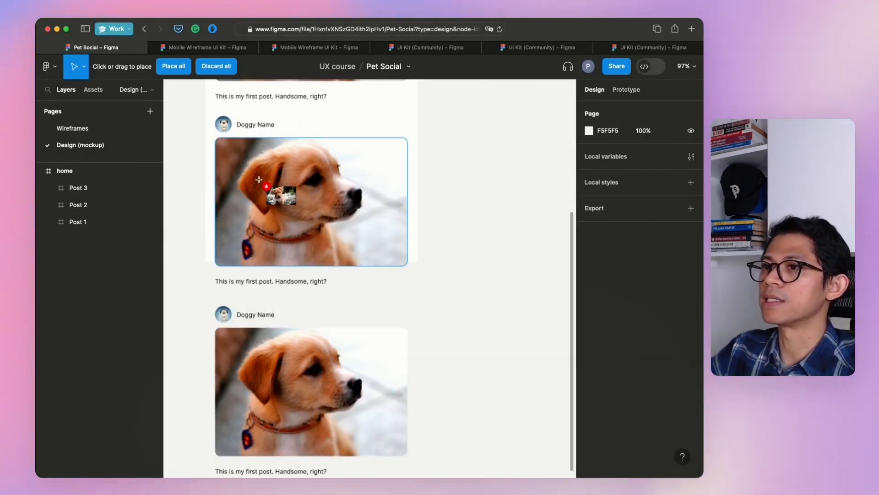
Fill the third post's picture with the loaded picture-3.jpg of the puppy among flowers.
scroll(249, 164, down, 3)
scroll(258, 181, up, 3)
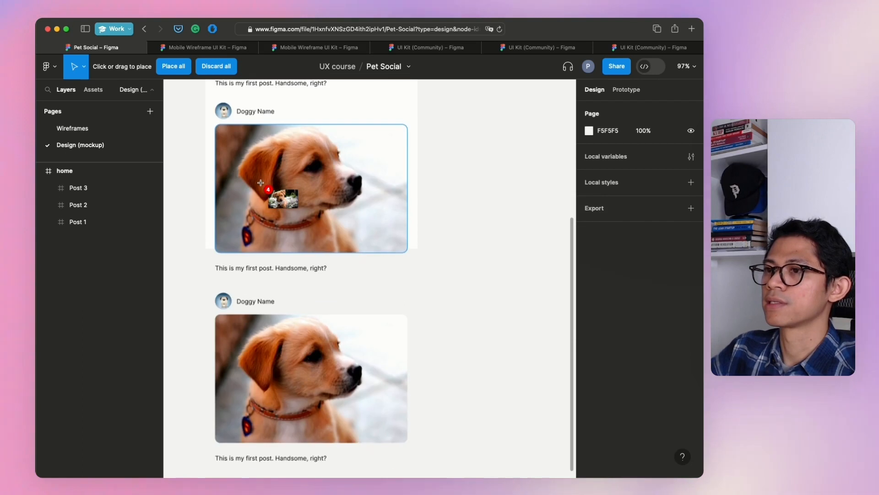
scroll(268, 188, down, 3)
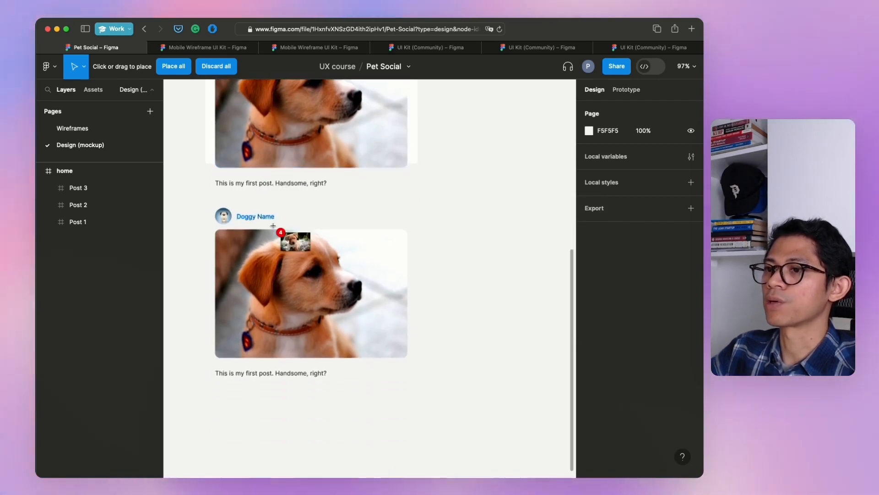
click(289, 269)
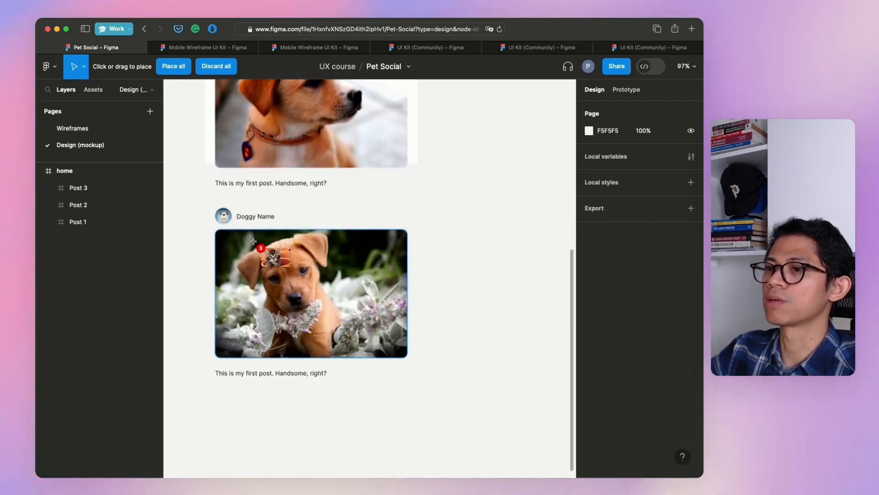
Fill the second post's avatar with picture-2.jpg, the third post's avatar with avatar-3.png, and the second post's picture with avatar-2.jpg.
scroll(252, 240, up, 3)
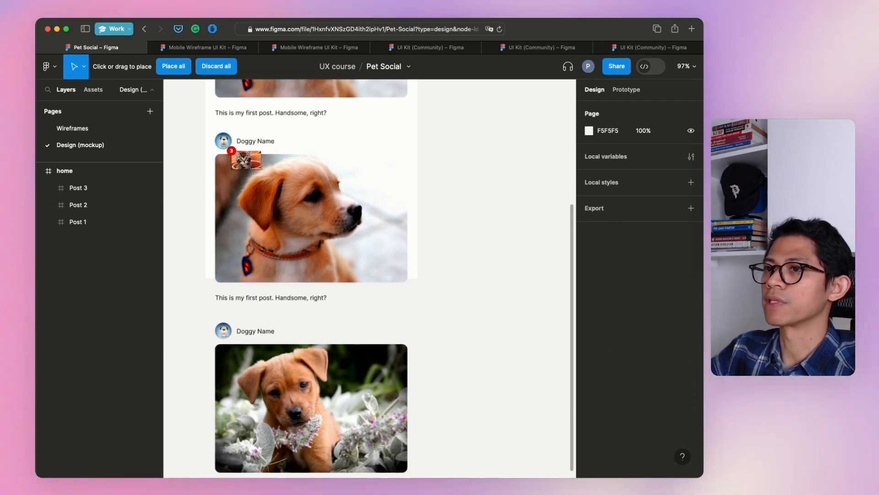
click(224, 144)
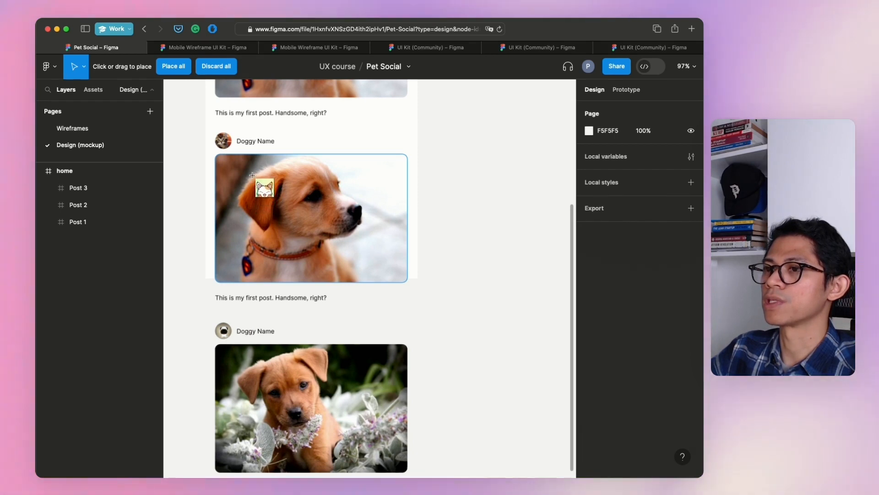
click(253, 183)
Reload avatar-2.jpg, avatar-3.png, picture-2.jpg and picture-3.jpg from the ux short course folder for placing in the design.
click(125, 68)
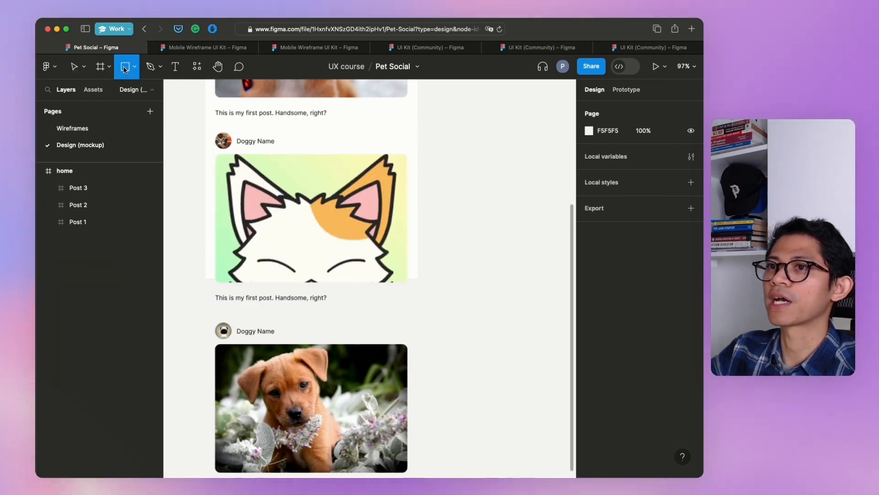
click(134, 67)
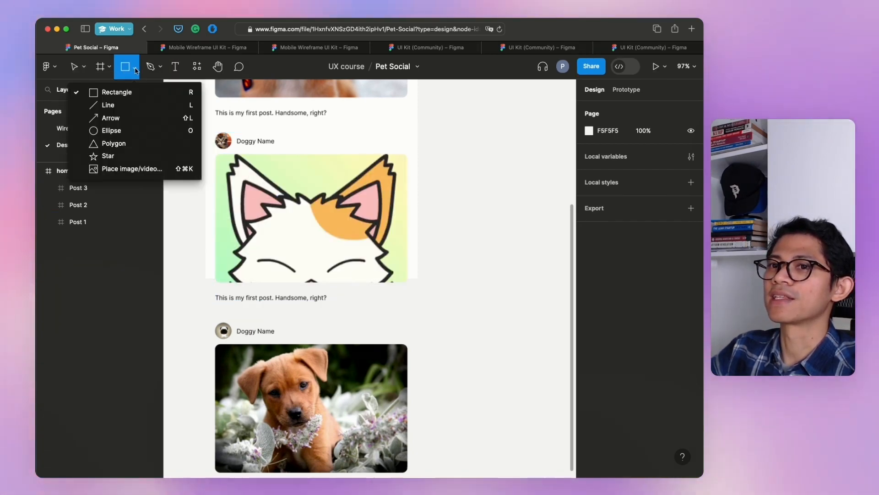
click(142, 170)
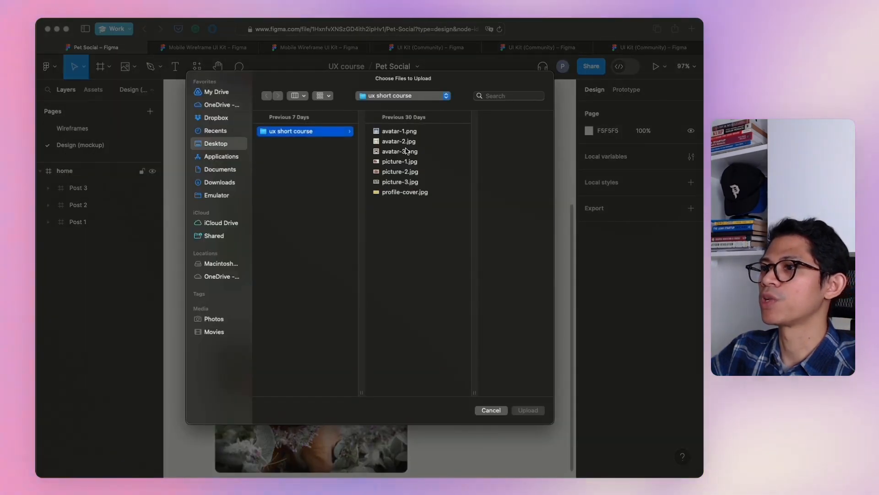
click(412, 146)
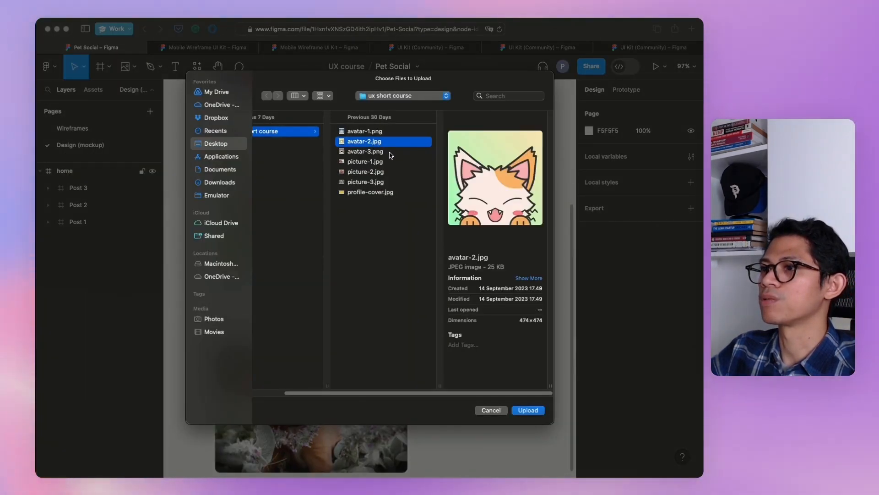
shift+click(388, 152)
shift+click(383, 172)
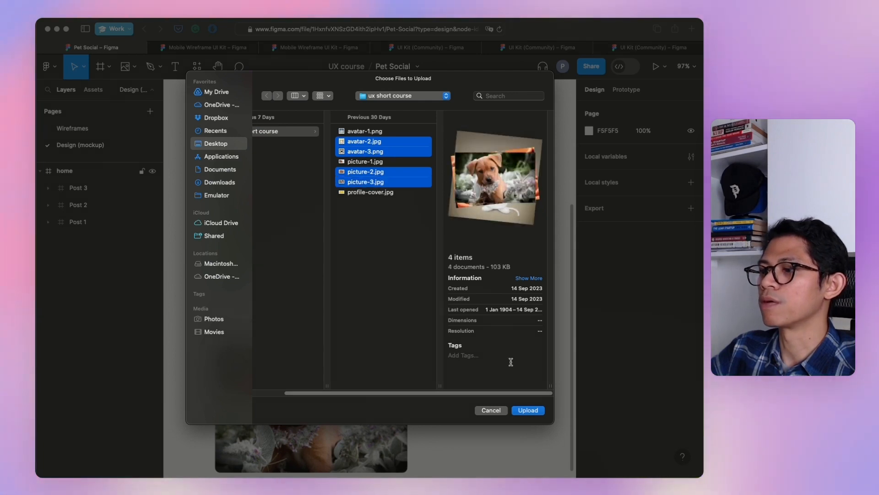
click(526, 410)
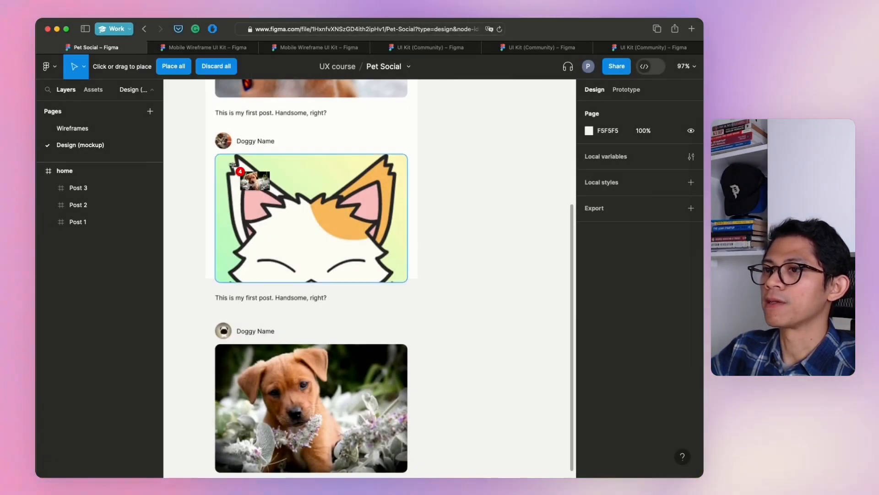
Fill the second post with picture-2.jpg and avatar-2.jpg, and the third post with picture-3.jpg and avatar-3.png, in their picture and avatar shapes.
scroll(261, 224, down, 2)
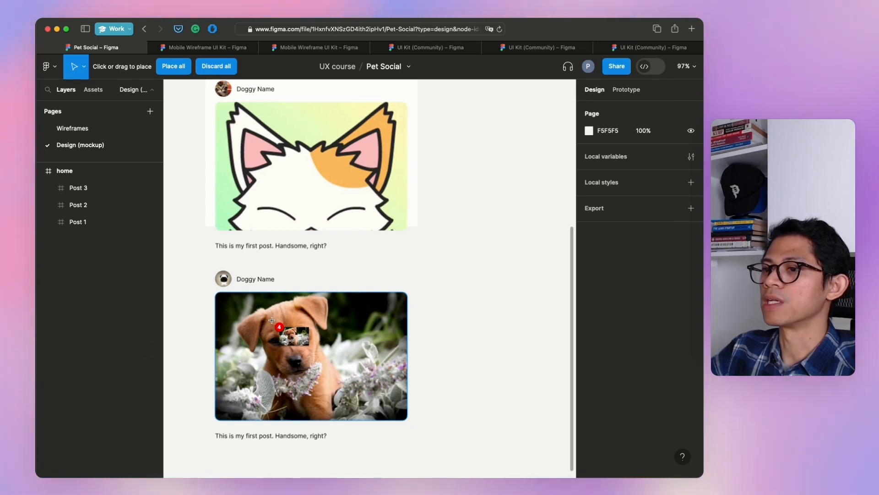
click(252, 303)
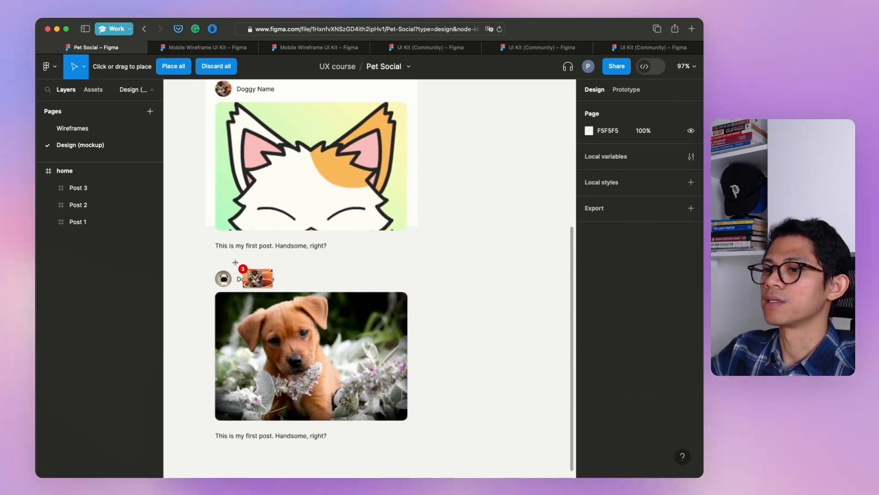
click(254, 184)
scroll(271, 192, up, 2)
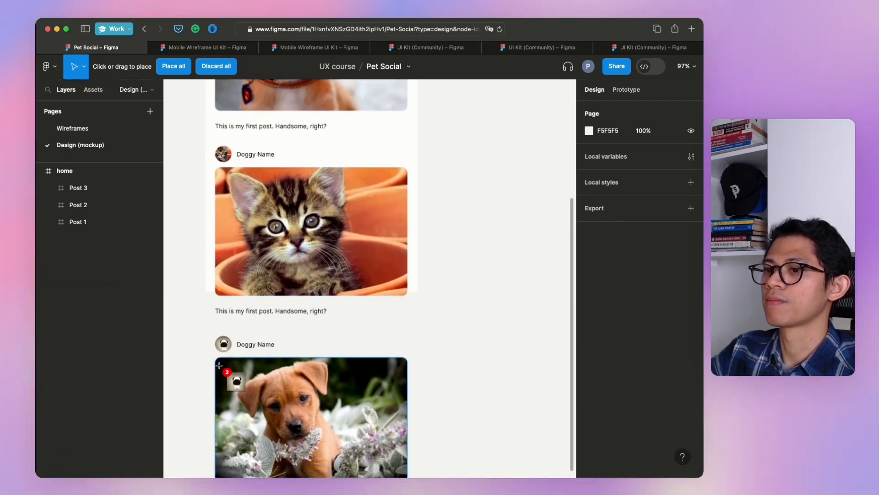
click(225, 347)
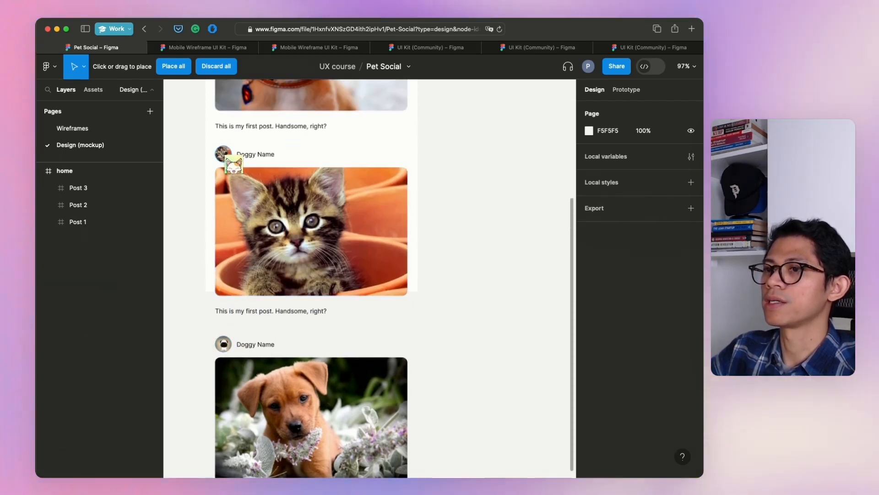
click(223, 153)
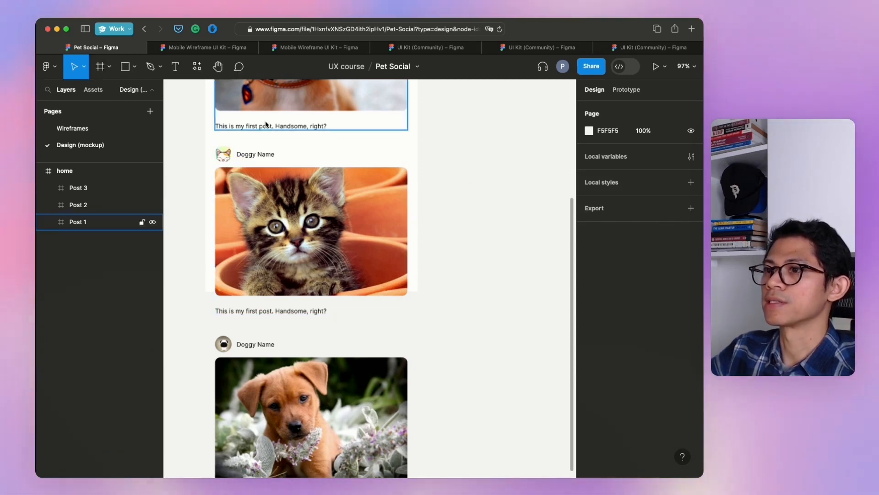
Change the name text in the second post to "Catty Name".
scroll(460, 231, up, 4)
scroll(460, 231, down, 4)
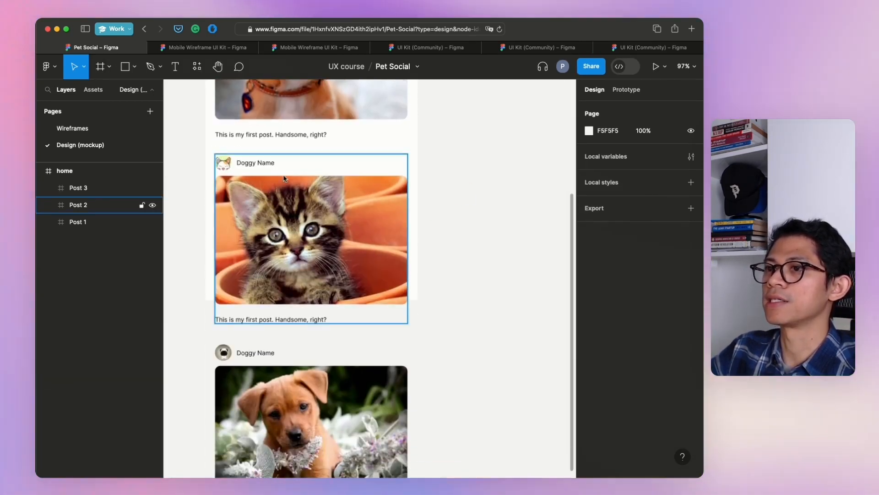
double_click(259, 164)
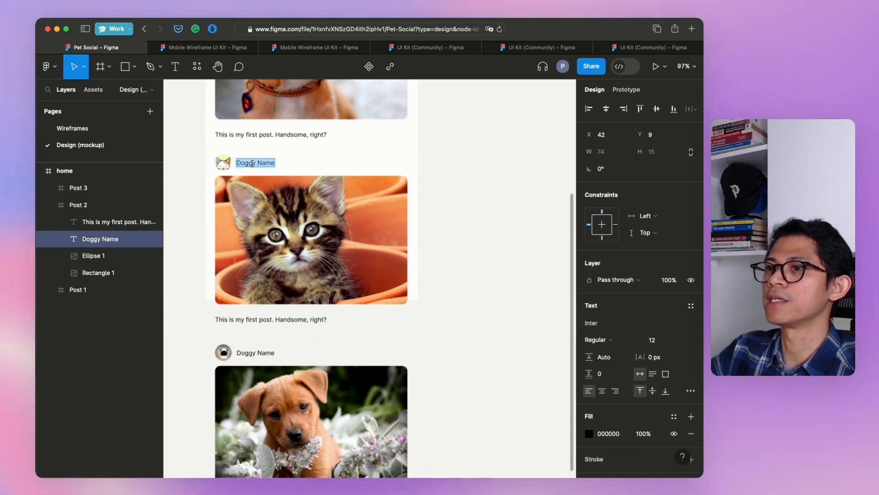
key(Return)
text(C)
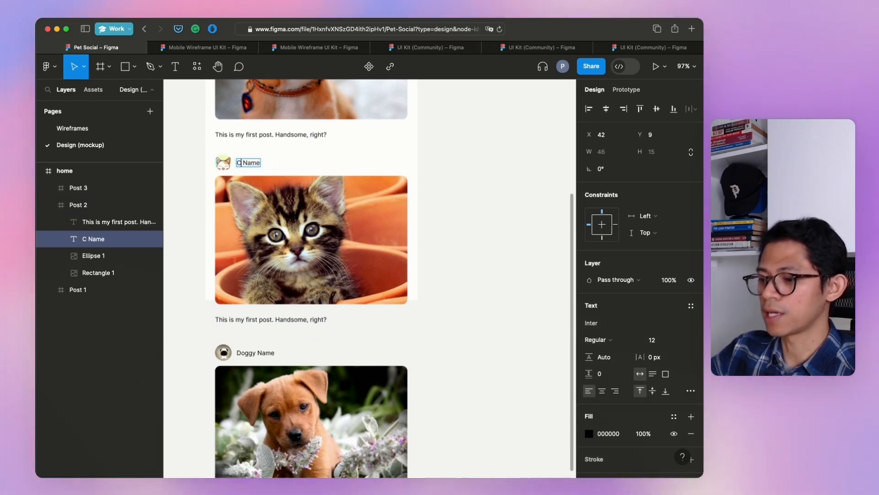
text(atty)
key(Escape)
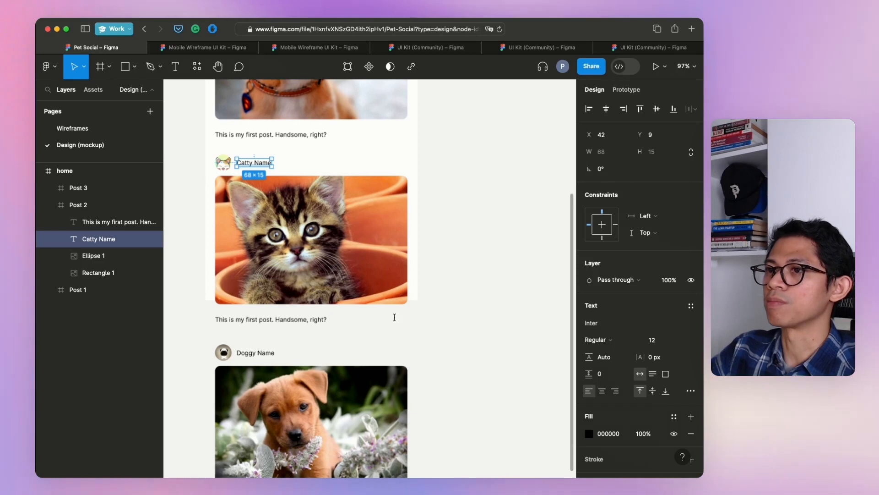
Change the name text in the third post to "Puppy Name" and clear the selection.
double_click(243, 353)
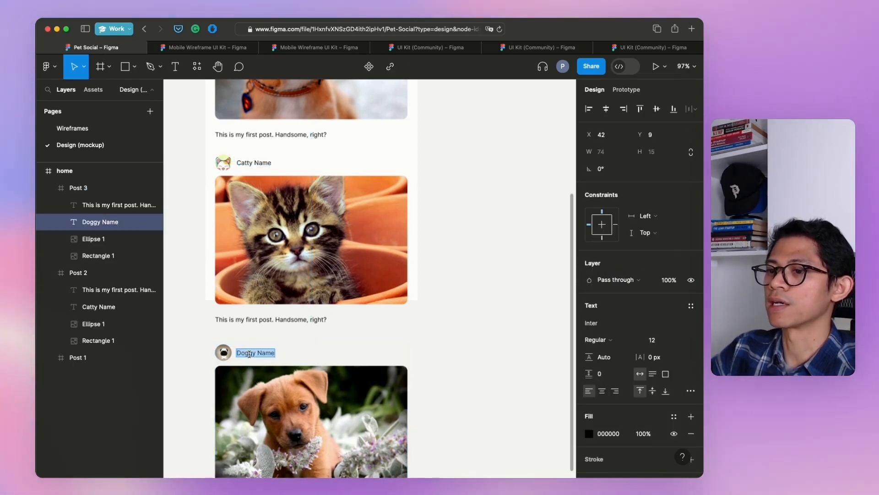
text(Puppy)
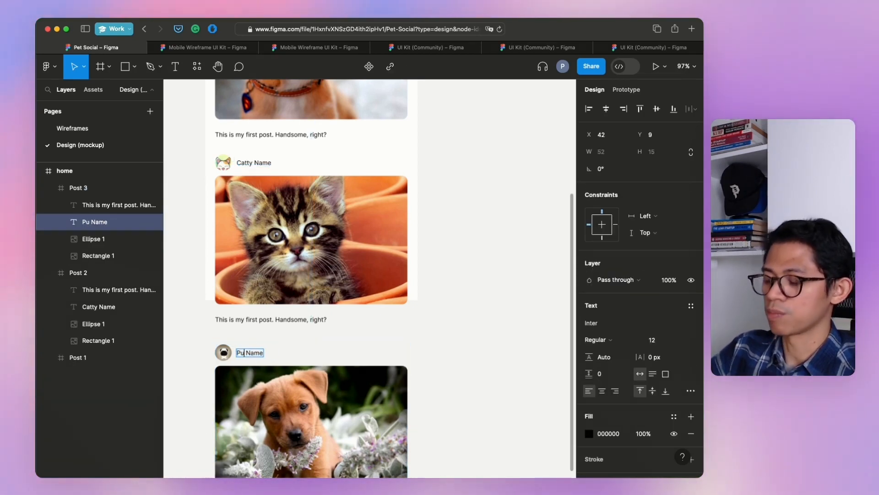
key(Escape)
click(458, 290)
Draw a full-width header rectangle about 414 × 59 above the first post in the home frame.
scroll(458, 311, up, 4)
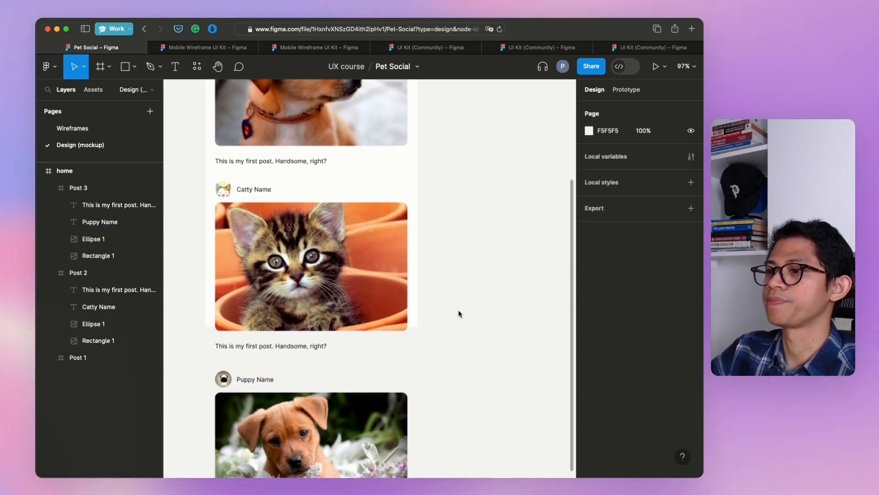
scroll(458, 312, down, 5)
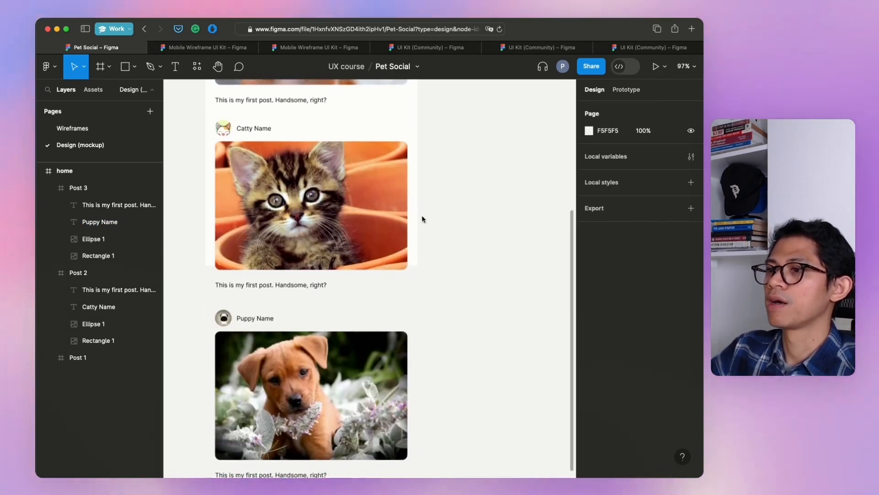
scroll(411, 276, up, 6)
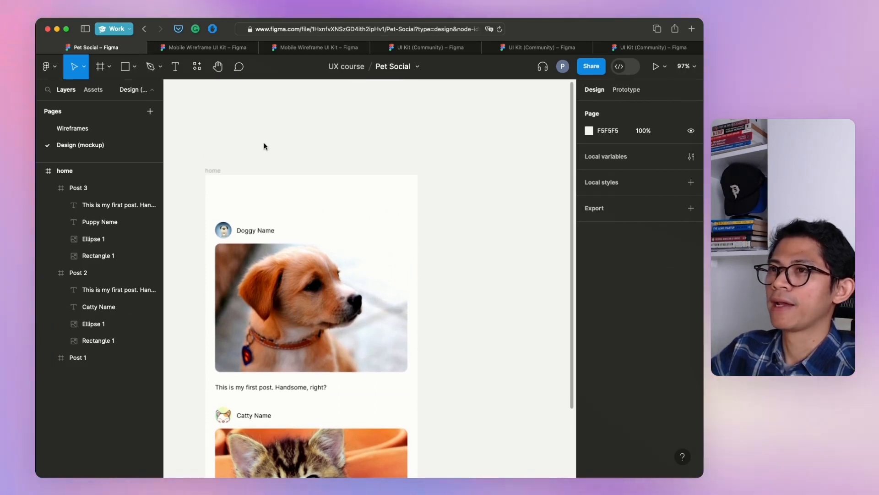
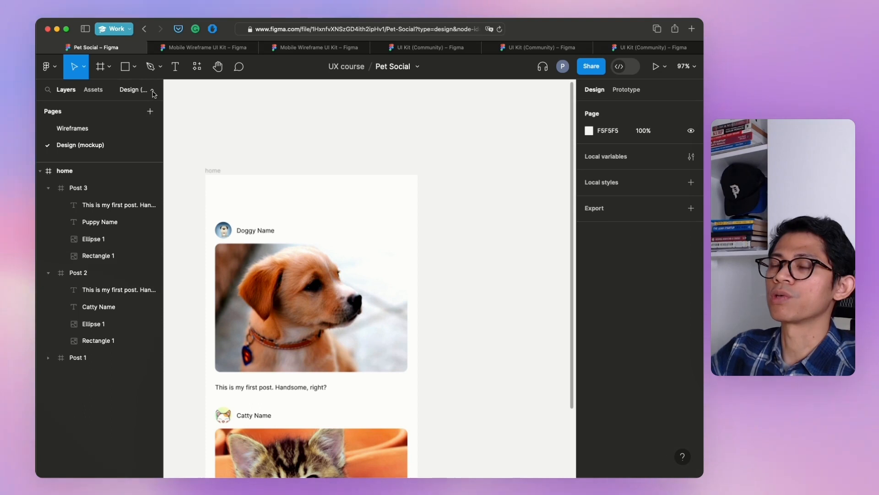
click(136, 73)
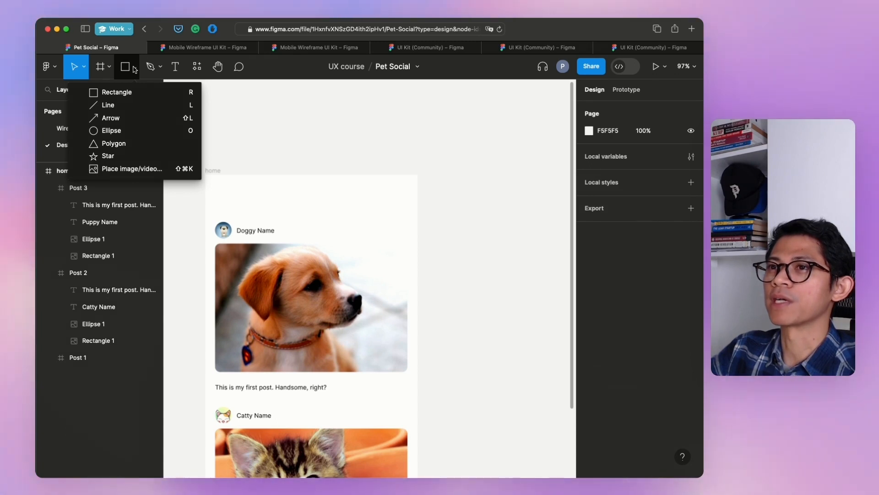
click(128, 93)
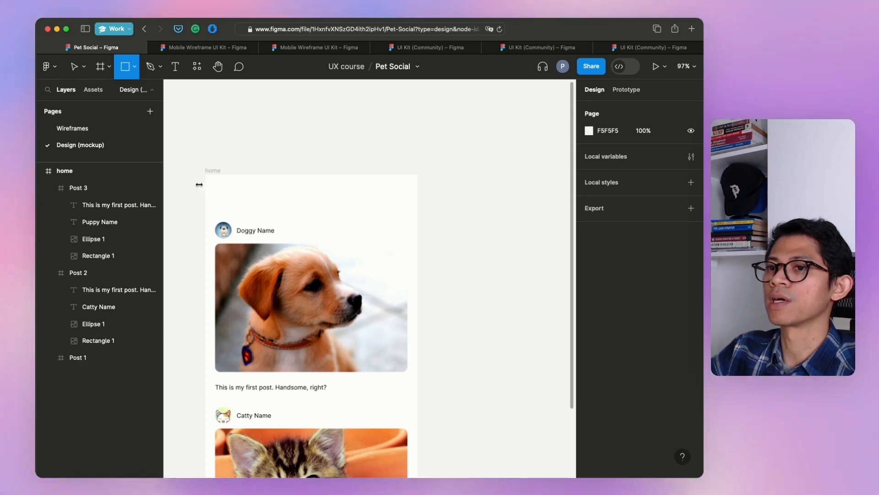
drag(209, 184, 418, 209)
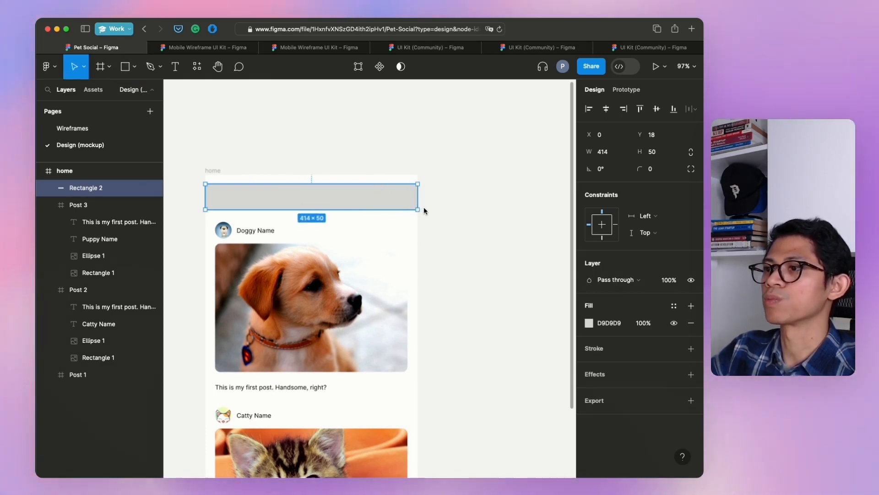
drag(419, 217, 419, 217)
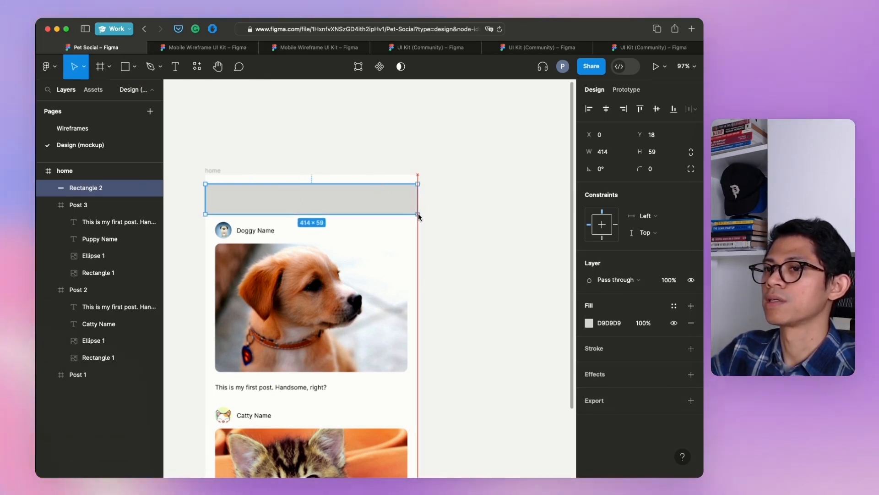
Set the header rectangle's fill to the off-white FCFCFC and clear the selection.
click(484, 216)
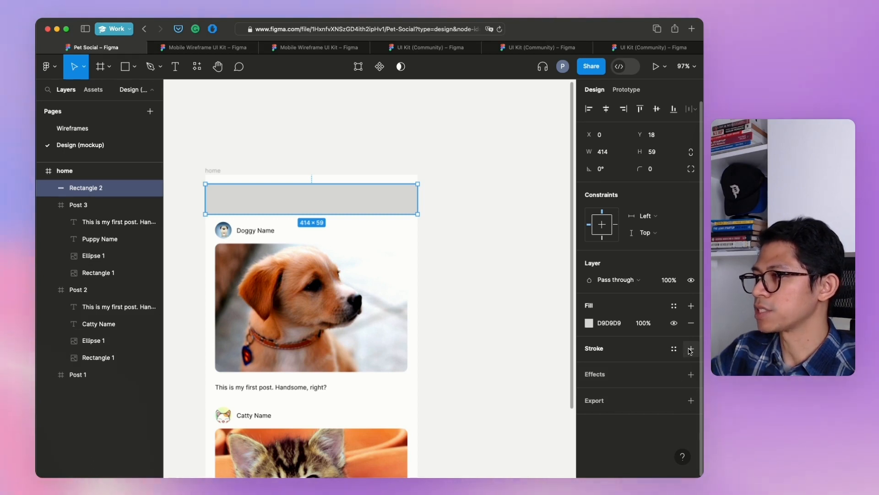
click(607, 323)
click(588, 322)
drag(469, 248, 450, 214)
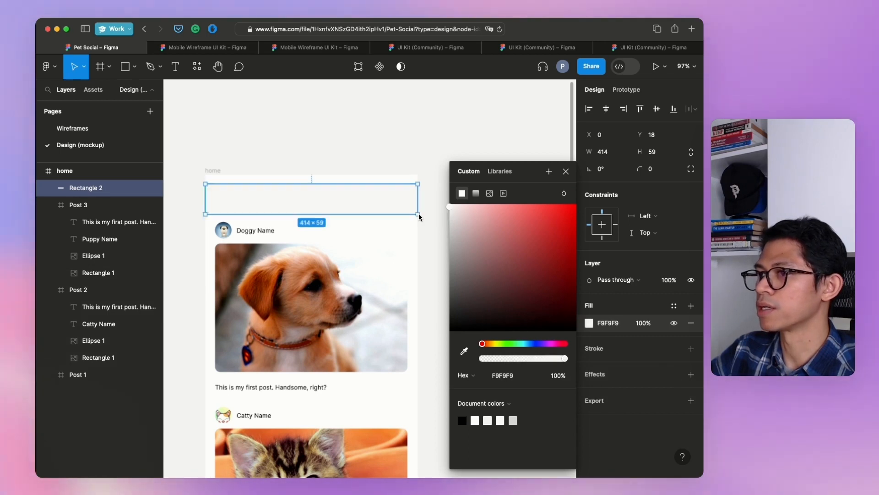
drag(451, 208, 436, 204)
click(434, 198)
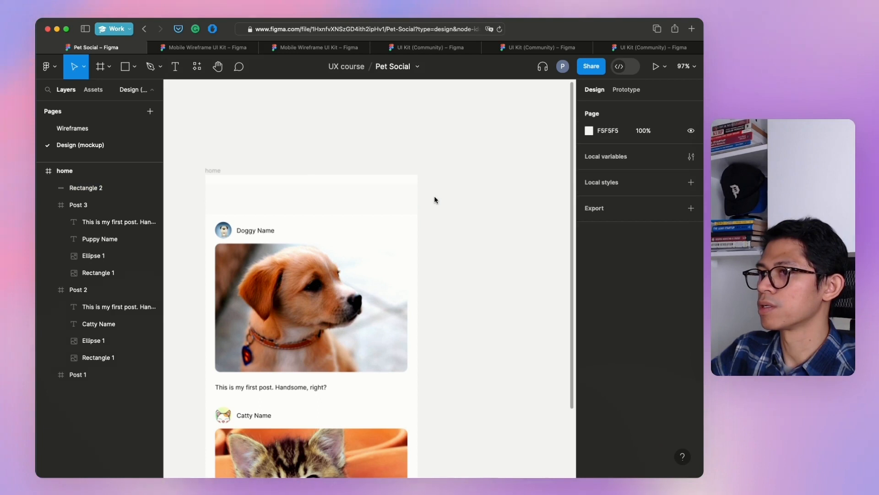
click(357, 211)
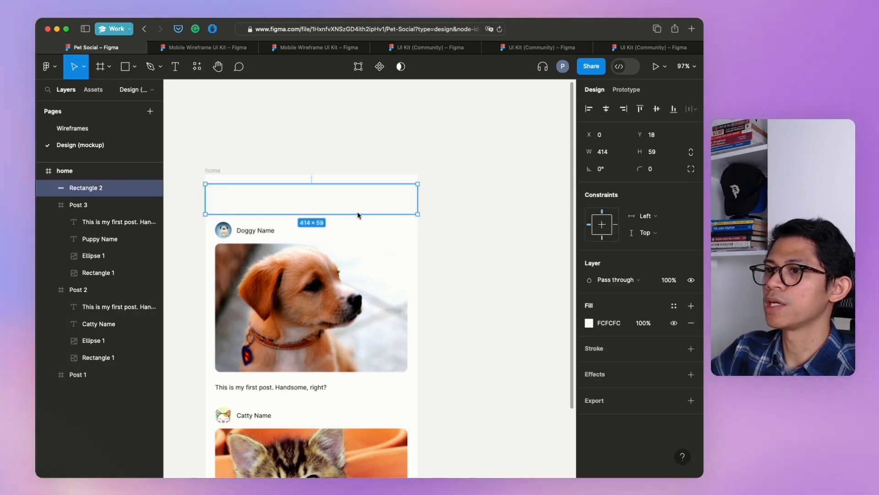
click(493, 255)
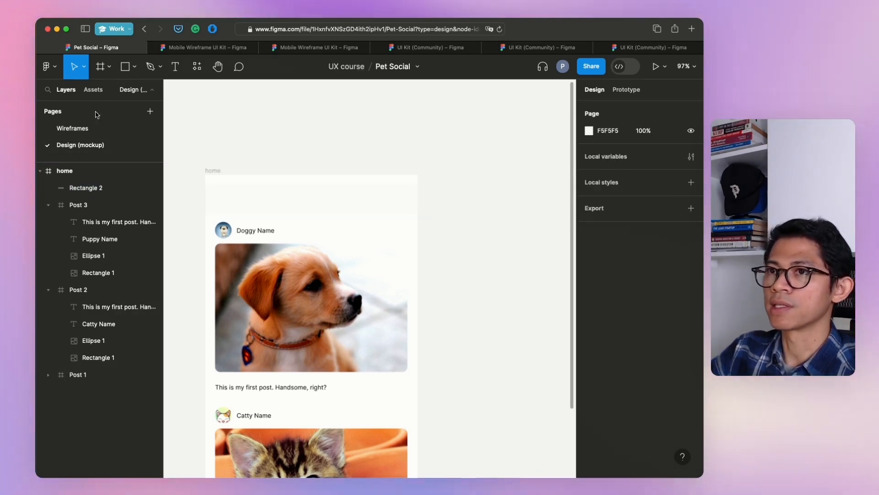
Add the text "Pet Social" over the header rectangle and move it near the header's centre, at about X 172, Y 40.
key(t)
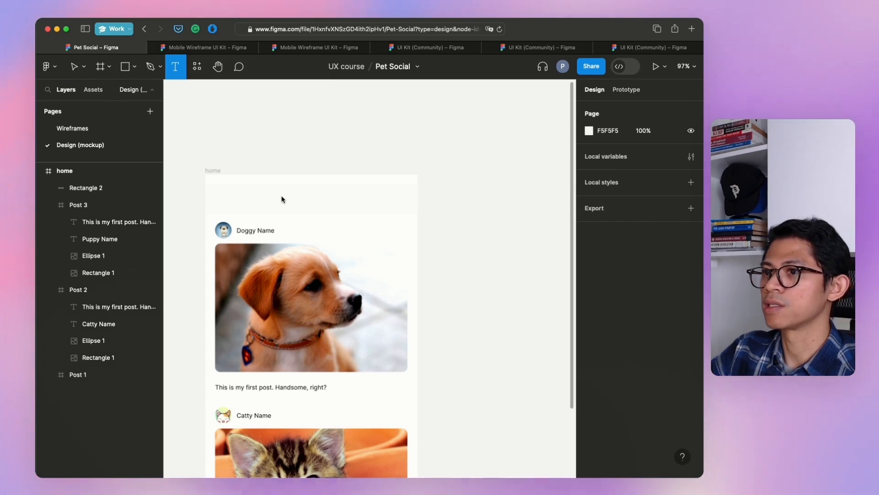
click(282, 199)
text(P)
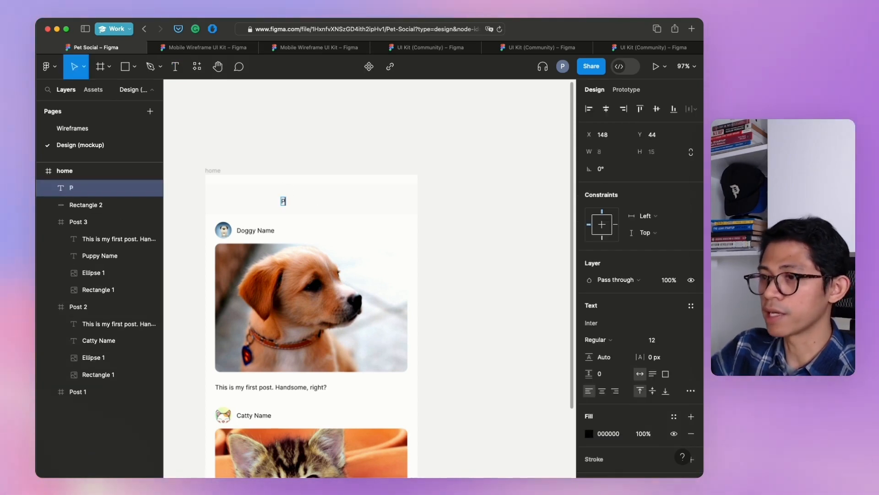
text(et Social)
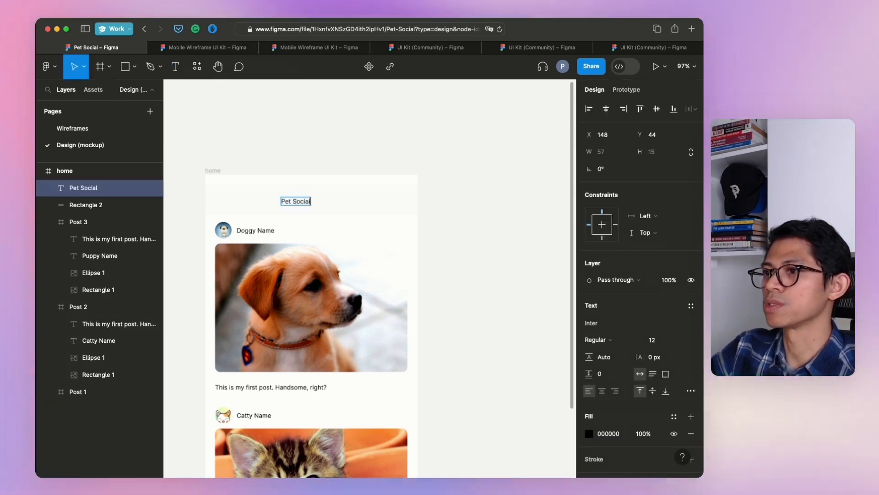
key(Escape)
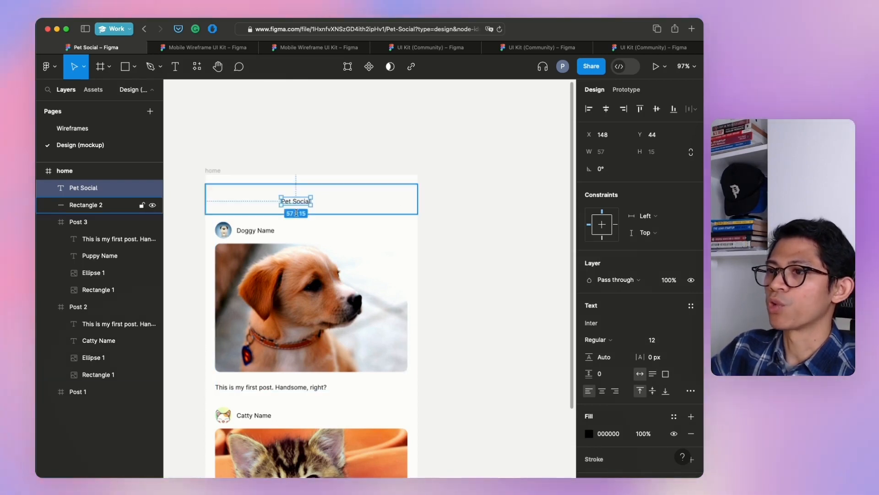
drag(302, 202, 312, 199)
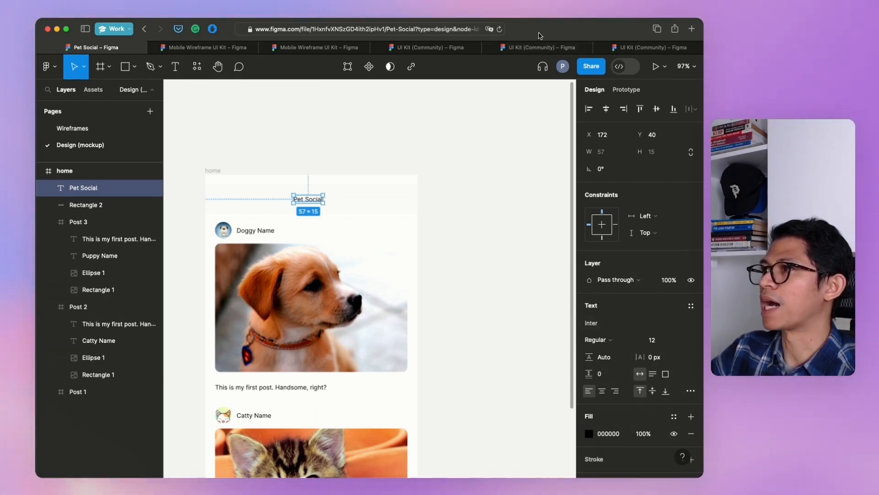
Change the font of the "Pet Social" header text to Rubik Beastly.
key(super+Tab)
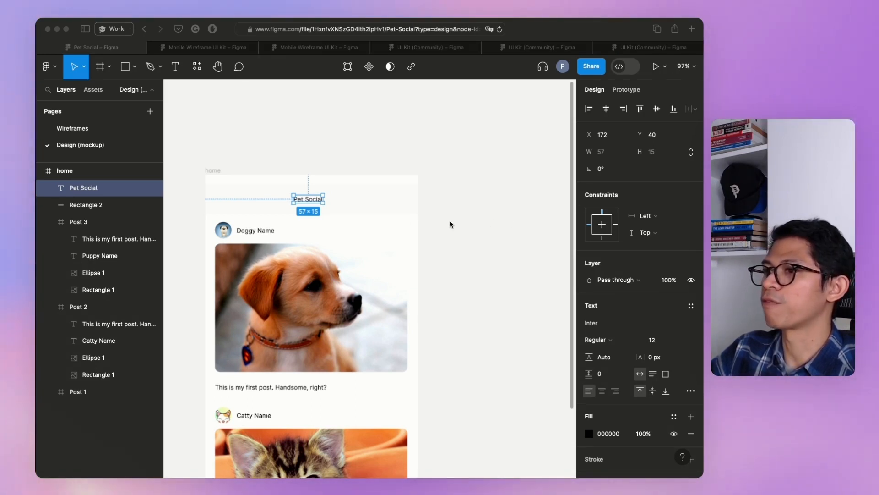
click(328, 198)
double_click(328, 198)
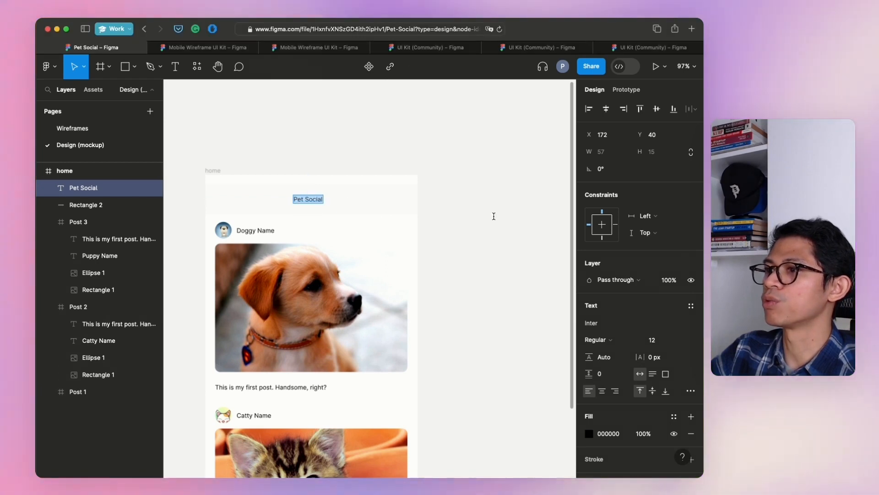
click(595, 323)
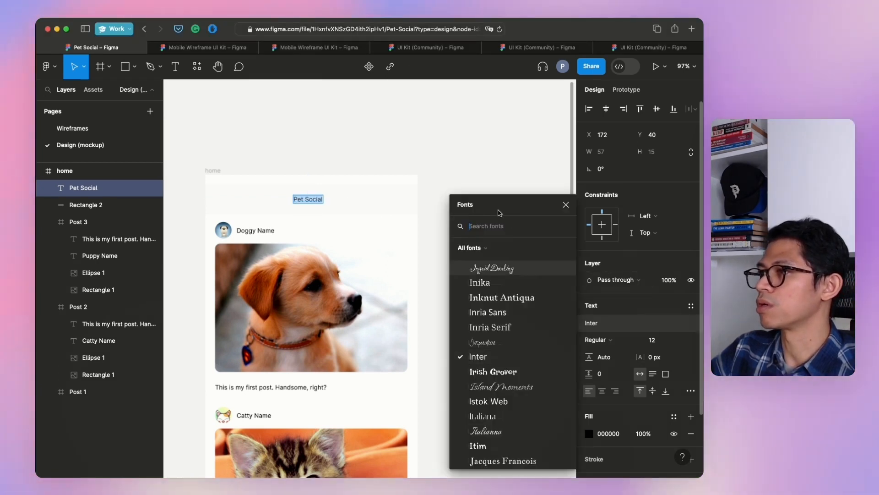
text(rubik)
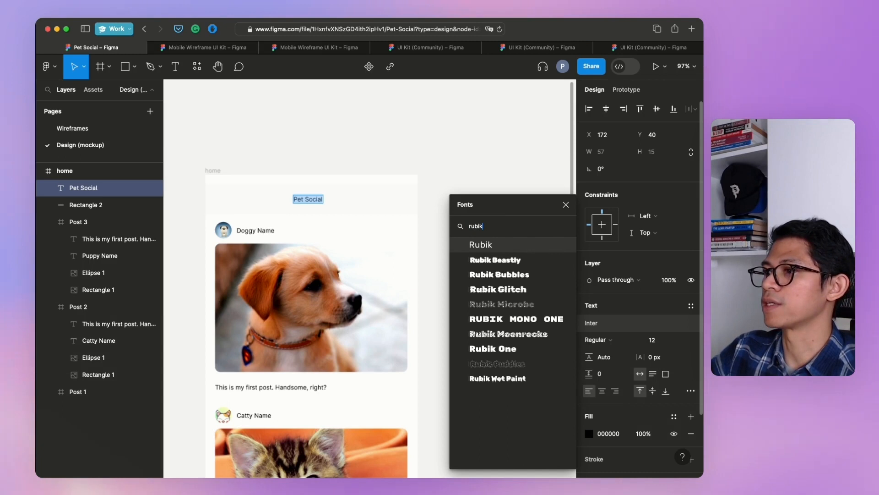
click(503, 259)
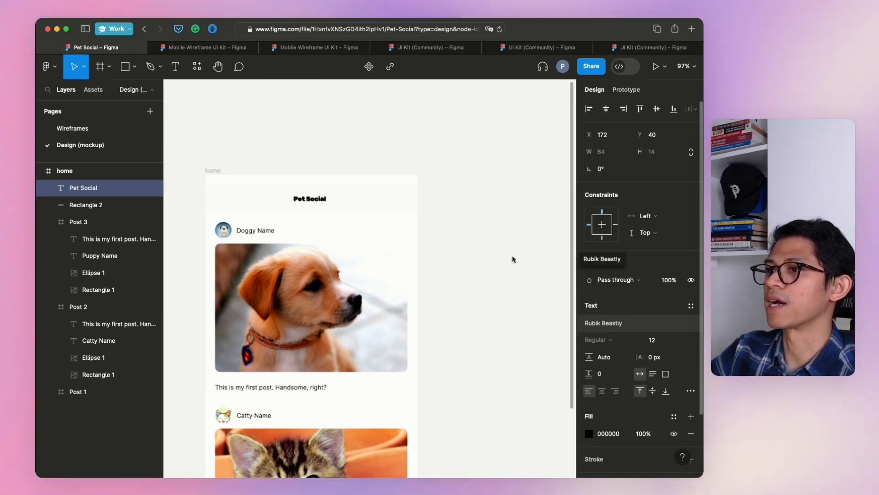
key(Return)
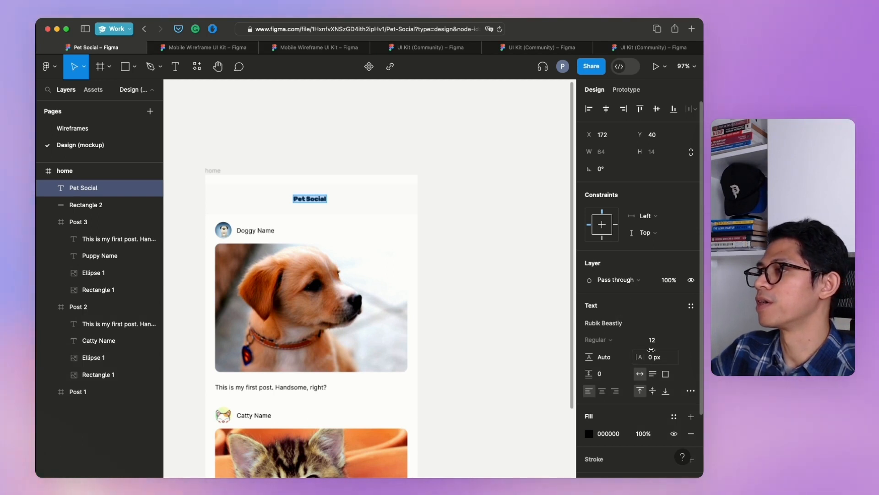
Set the "Pet Social" text size to 24 and reposition it in the header at about X 144, Y 33.
click(674, 340)
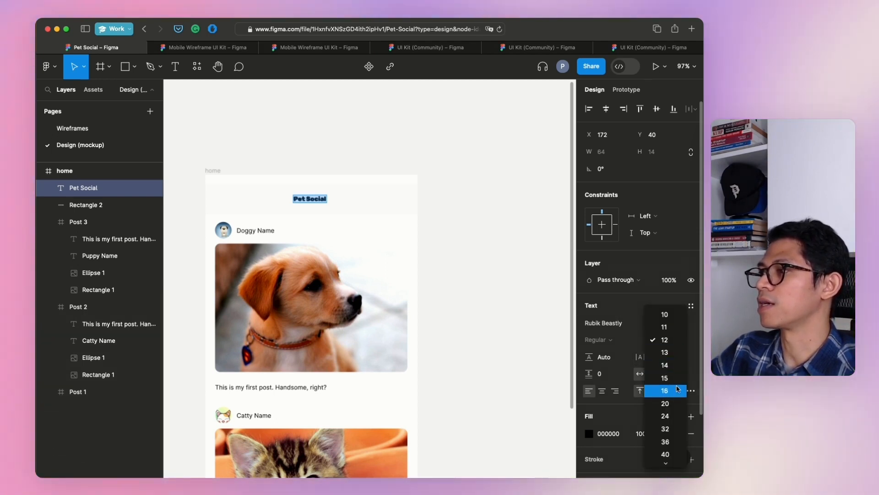
click(673, 416)
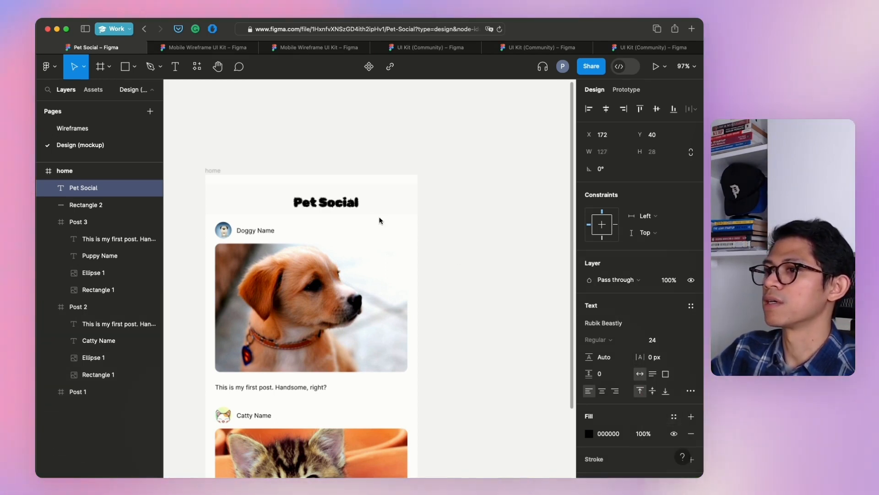
mouse_move(338, 206)
mouse_down()
mouse_move(357, 202)
mouse_move(332, 205)
mouse_up()
click(487, 219)
Enlarge the "Pet Social" text to size 32, centre it in the header and clear the selection.
click(682, 340)
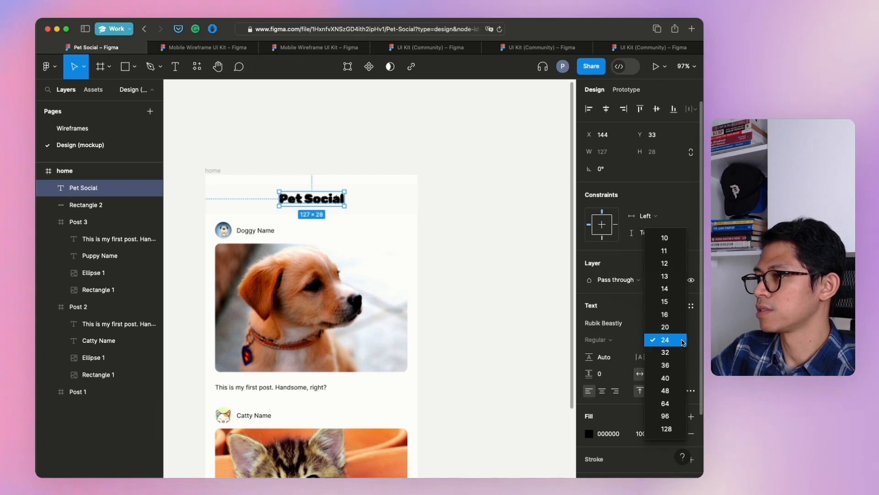
click(667, 353)
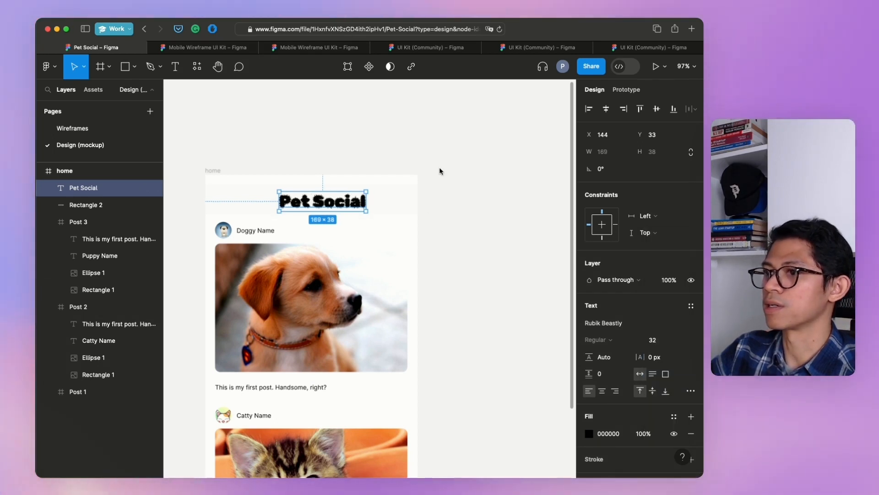
click(452, 173)
drag(335, 202, 325, 199)
click(482, 231)
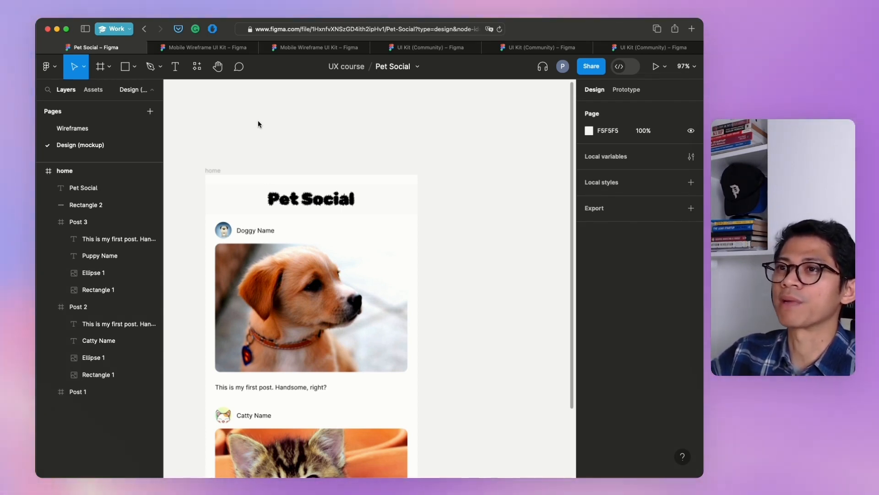
click(160, 67)
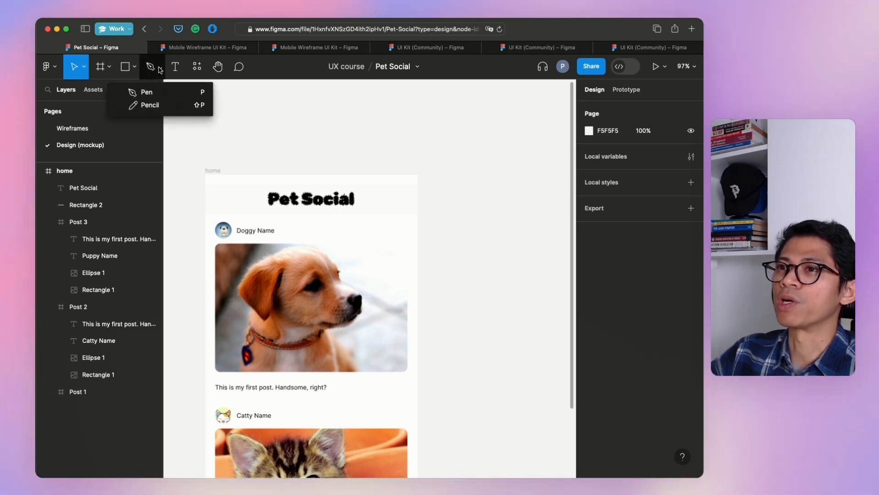
click(160, 69)
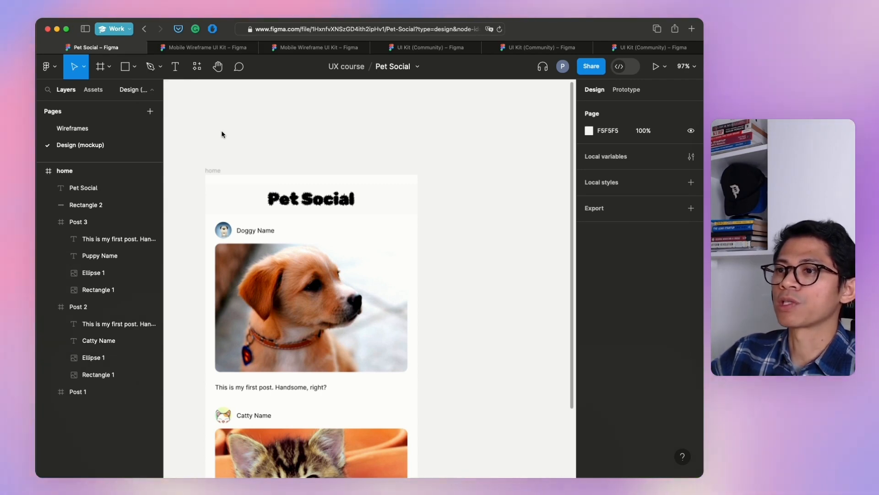
Set the fill of the header rectangle behind the "Pet Social" text to white, FFFFFF.
click(100, 206)
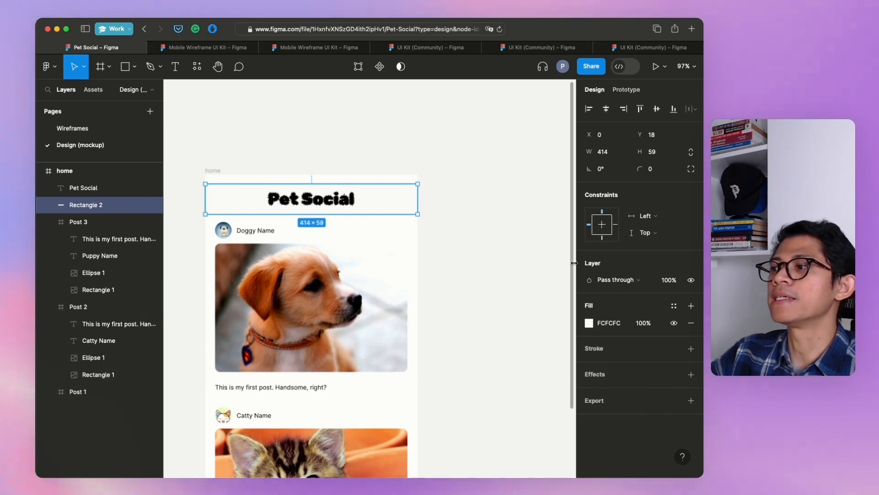
click(589, 322)
drag(453, 207, 448, 133)
click(448, 133)
click(378, 208)
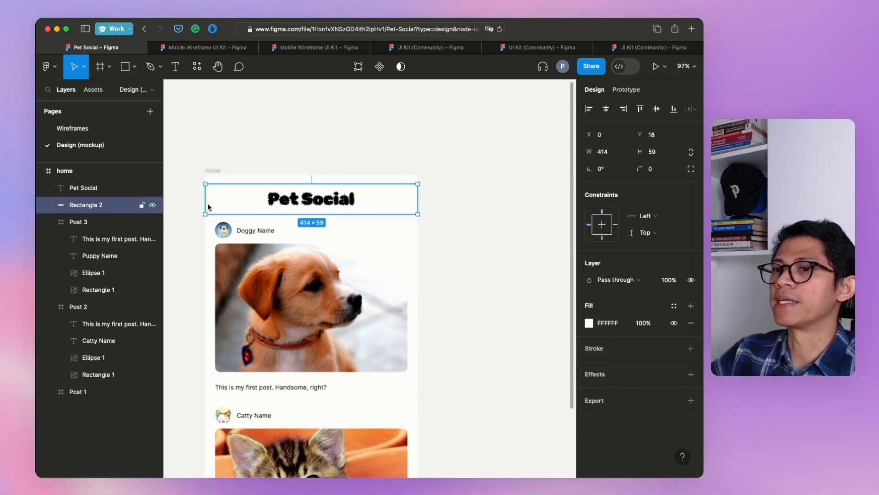
Rename the header rectangle's layer "Navbar rectangle" and clear the selection.
double_click(104, 205)
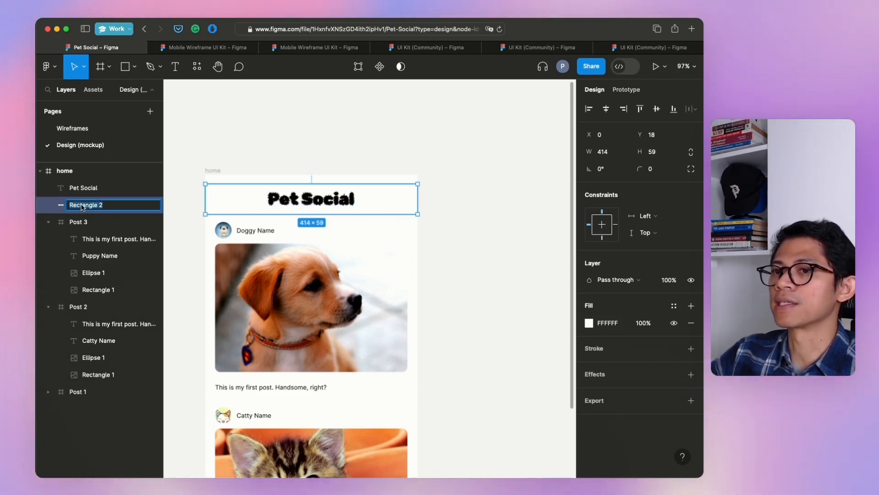
text(Nav)
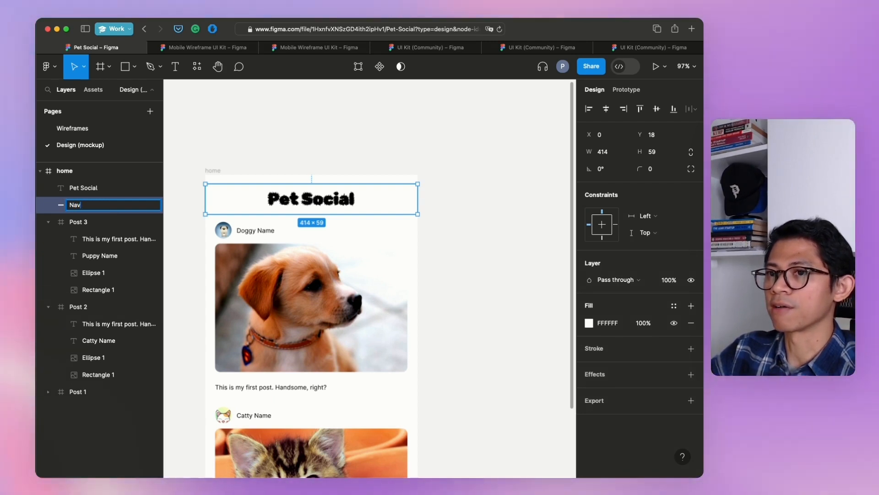
text(bar rec)
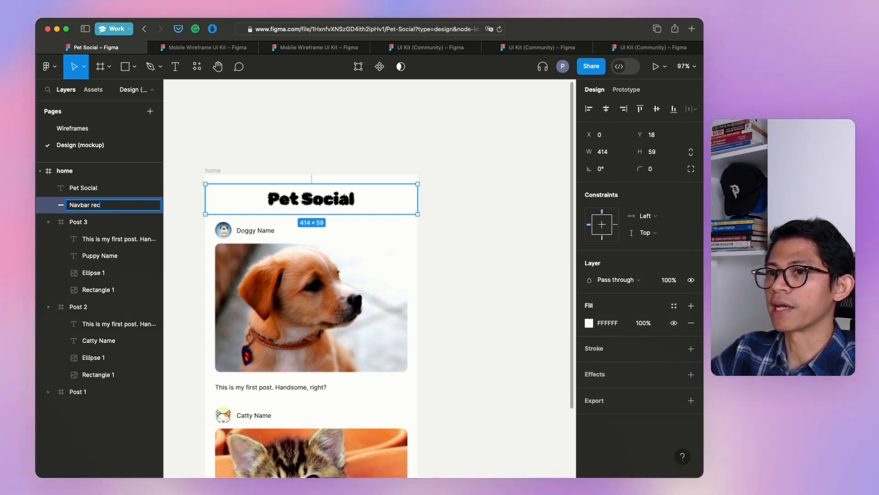
text(tangle)
key(Return)
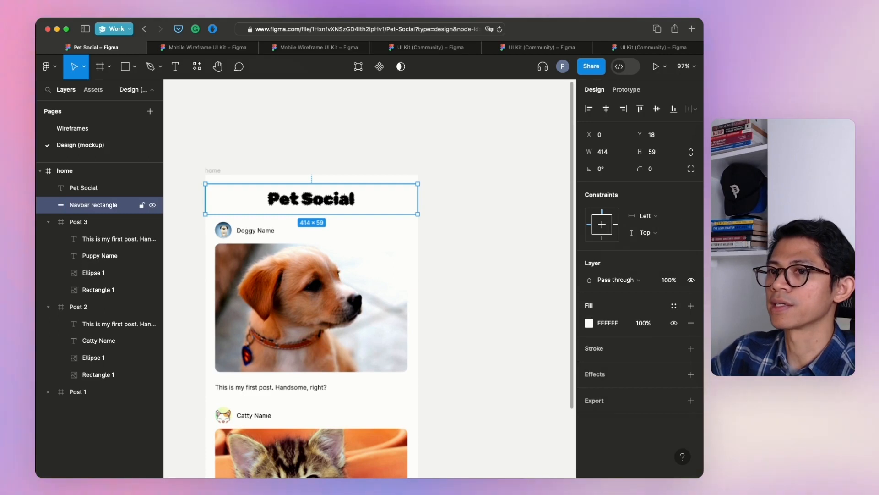
click(500, 228)
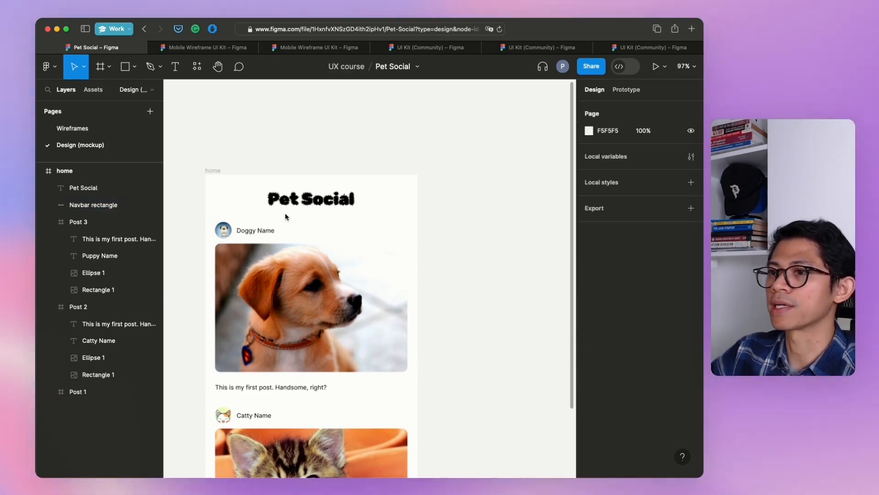
Draw a square about 25 × 25 at the left end of the header, at about X 18, Y 35.
click(254, 199)
key(r)
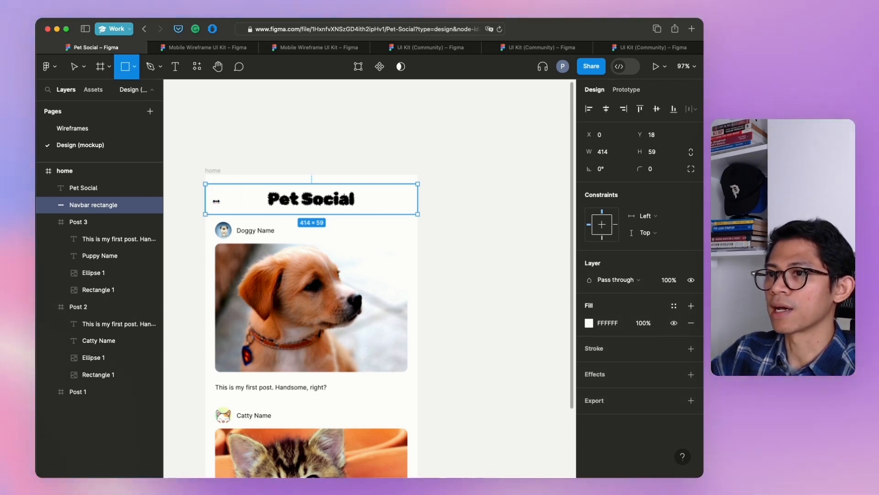
drag(214, 193, 229, 208)
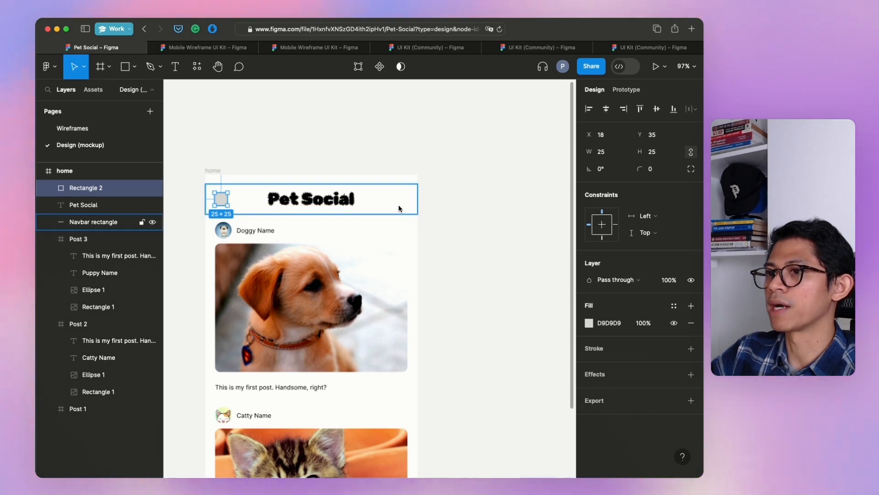
click(477, 185)
Set the small header square's fill to white, FFFFFF.
click(222, 199)
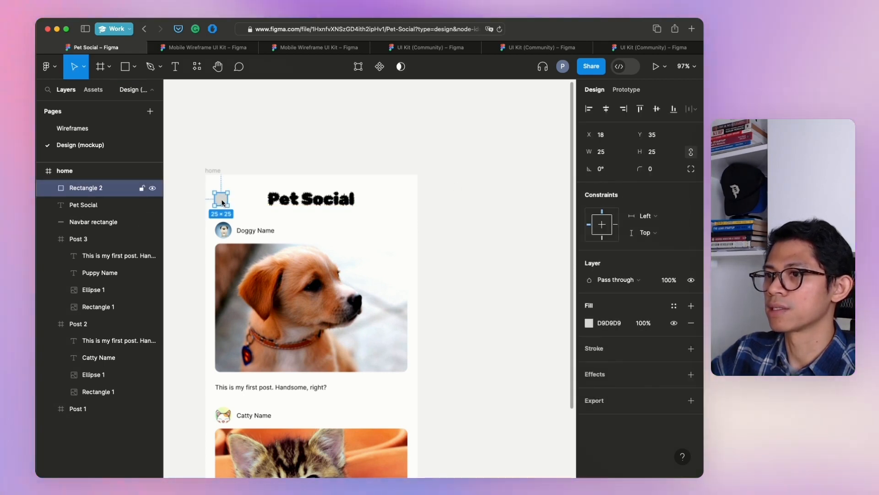
click(243, 201)
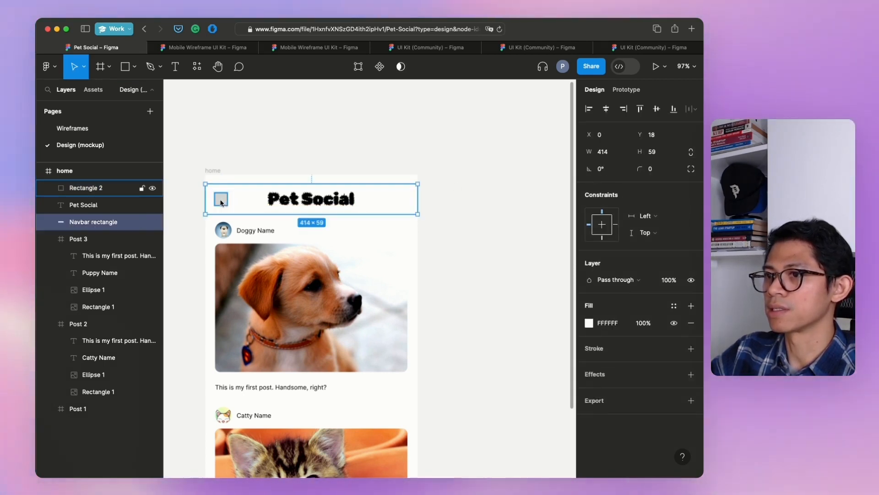
click(221, 201)
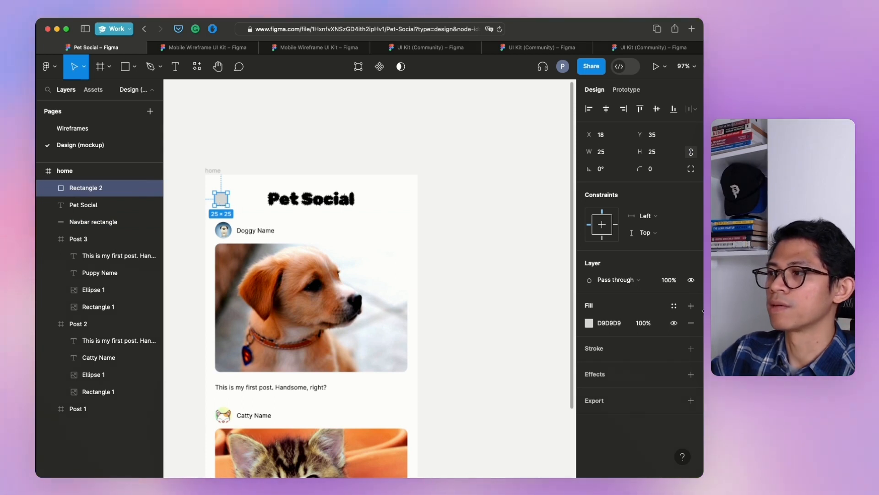
click(589, 322)
drag(482, 268, 425, 204)
click(428, 184)
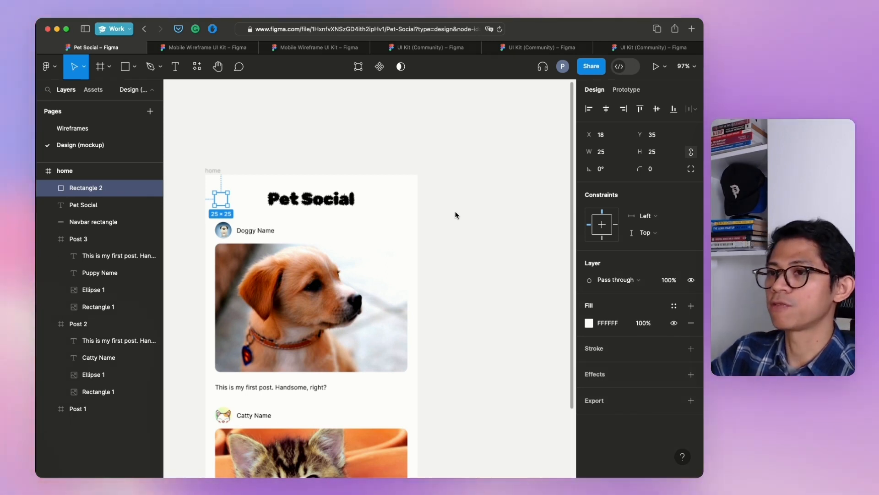
Draw a horizontal line about 22 long near the upper edge of the small header square.
key(shift+2)
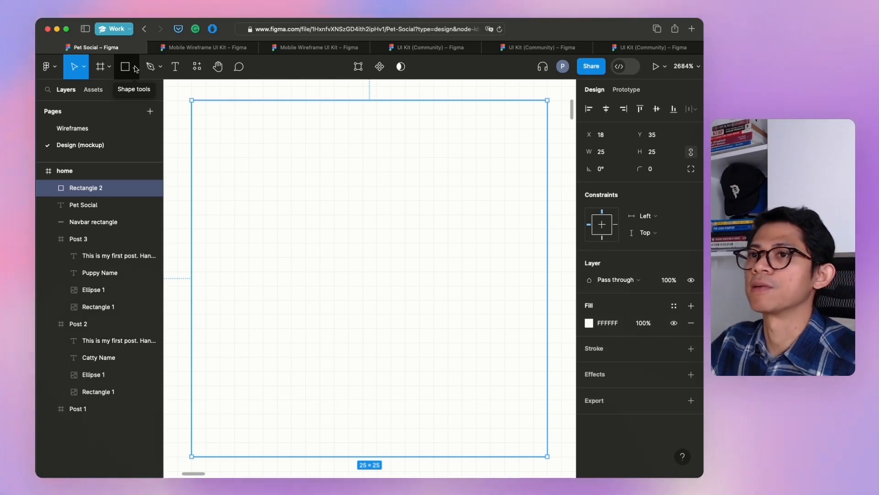
click(135, 69)
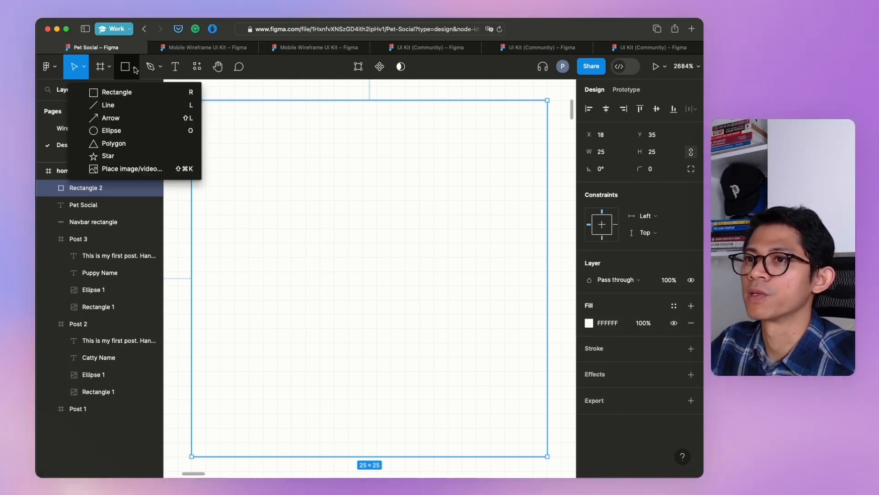
click(129, 105)
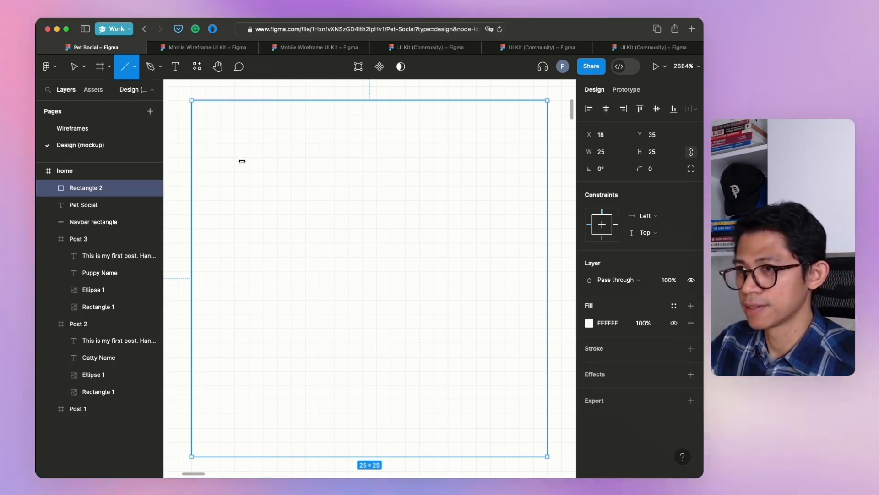
drag(234, 143, 277, 143)
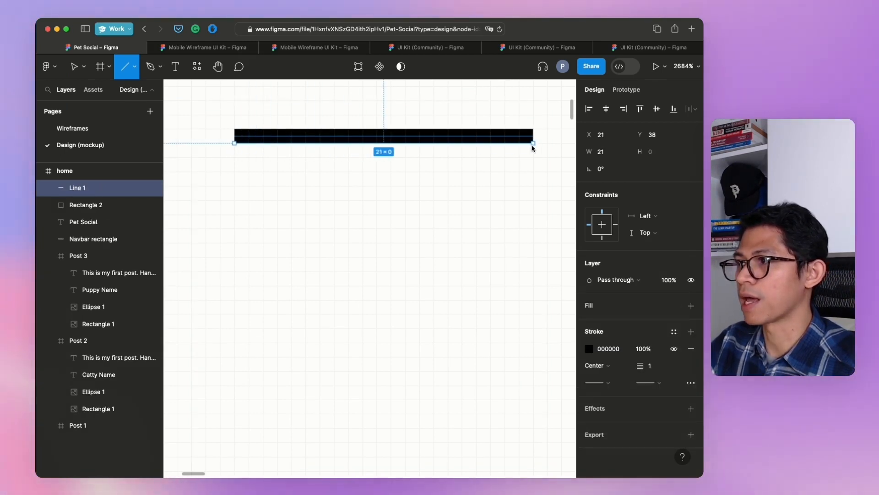
drag(531, 148, 545, 147)
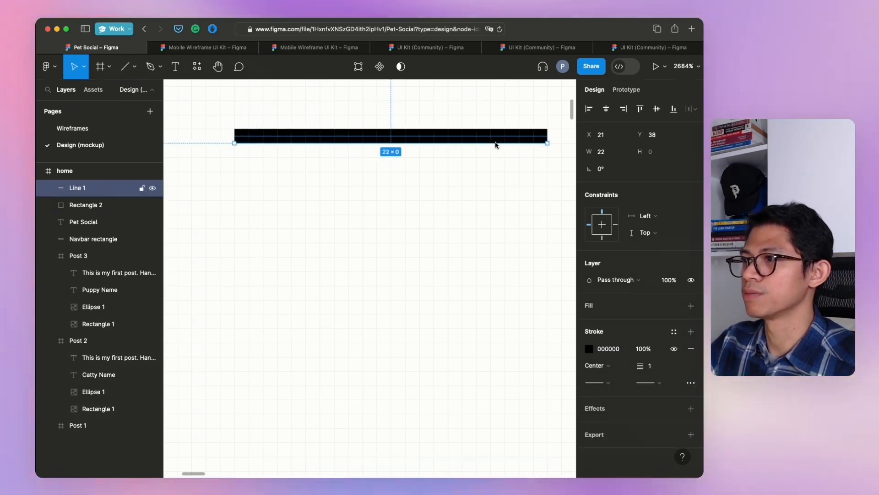
Set the line's width to 20 and centre it horizontally in the small square, at X 21, Y 38.
drag(492, 137, 470, 139)
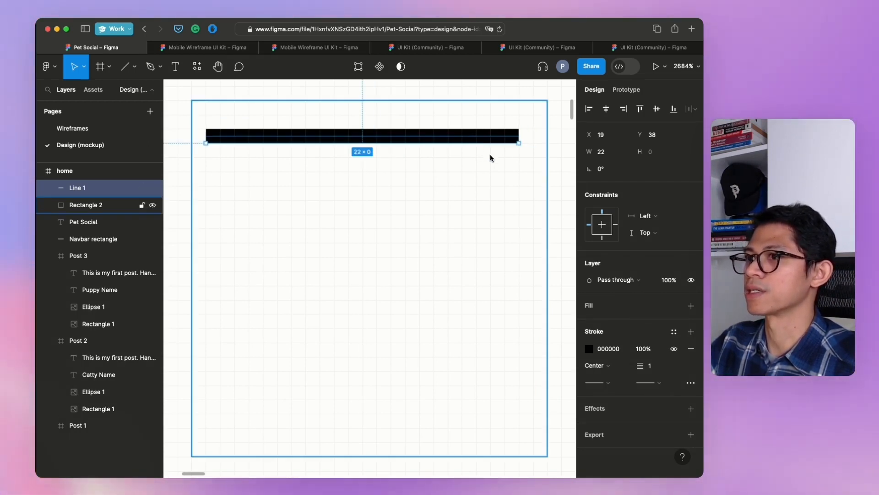
click(605, 151)
key(Return)
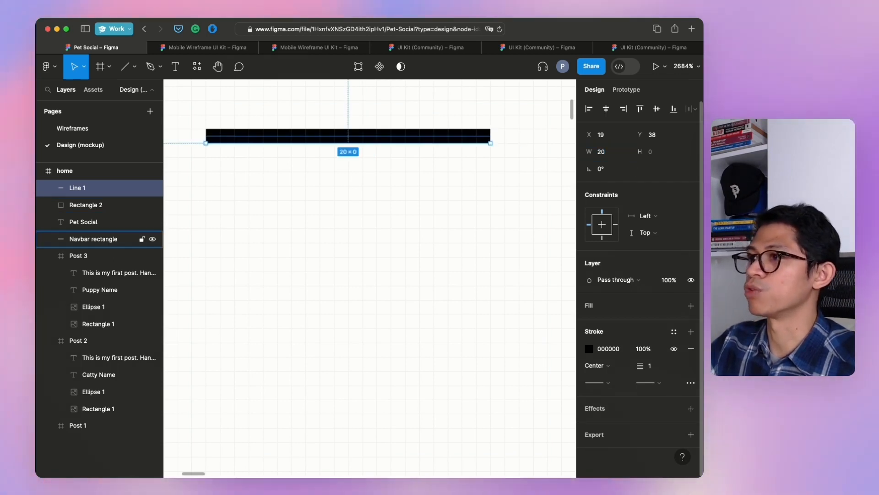
drag(388, 137, 408, 142)
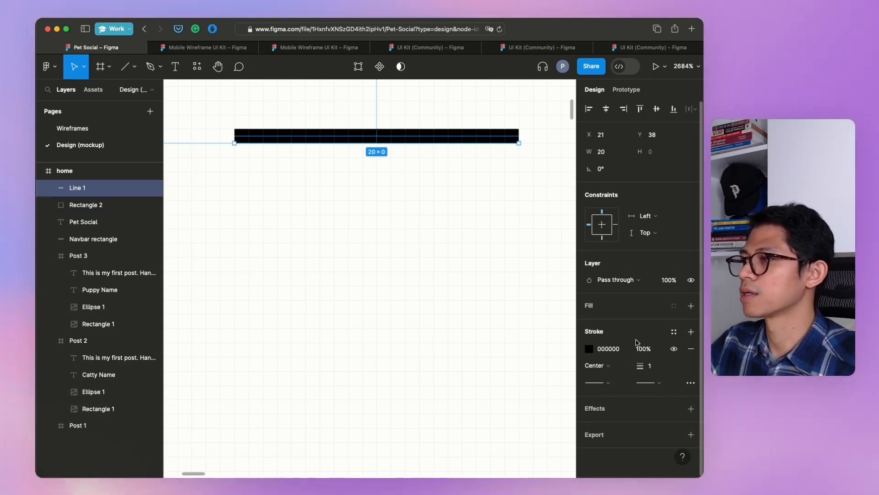
Set the stroke thickness of the line in the small header square to 3.
click(652, 367)
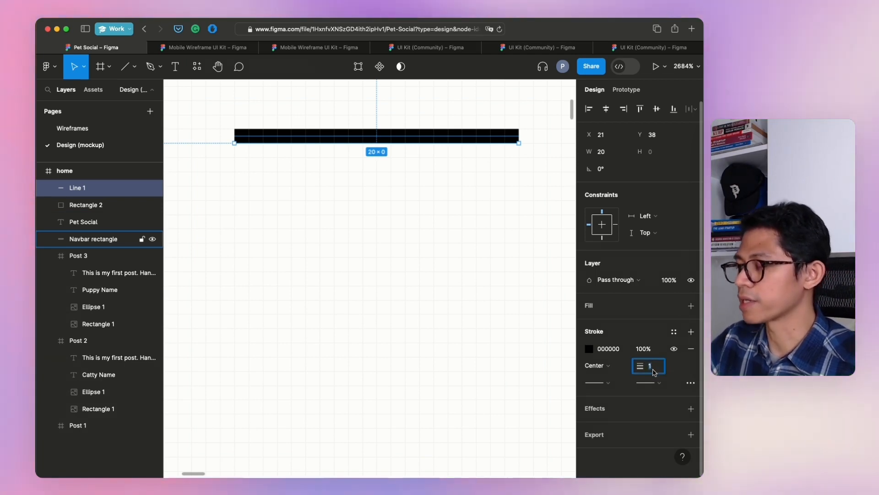
text(3)
key(Return)
Move the line near the upper edge of the small header square to X 20, Y 40.
drag(404, 131, 397, 133)
key(shift+Down)
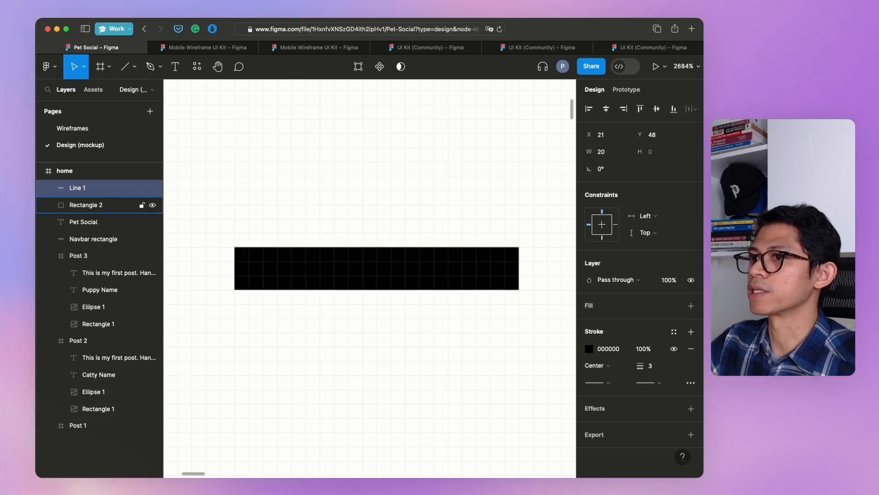
drag(333, 255, 324, 133)
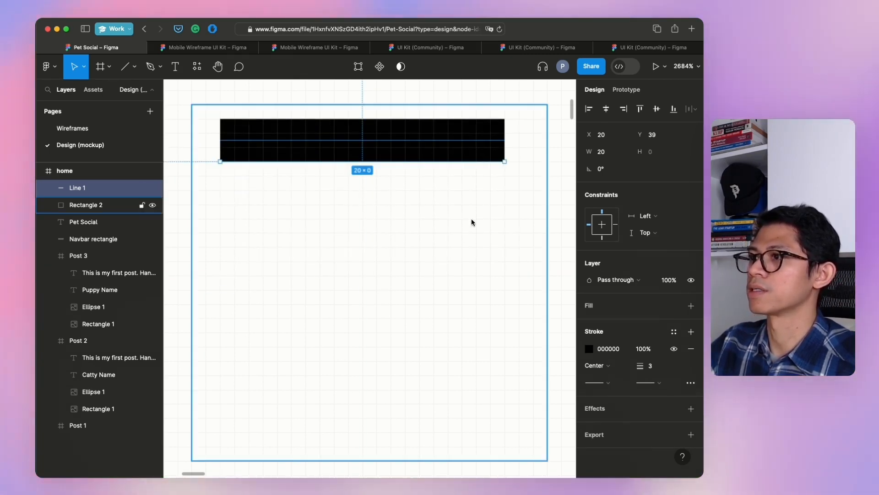
drag(426, 155, 420, 173)
click(406, 157)
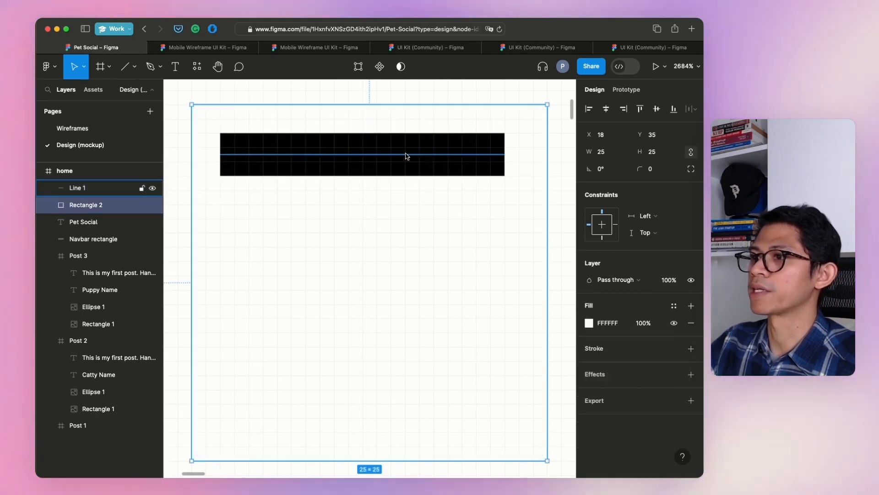
click(411, 171)
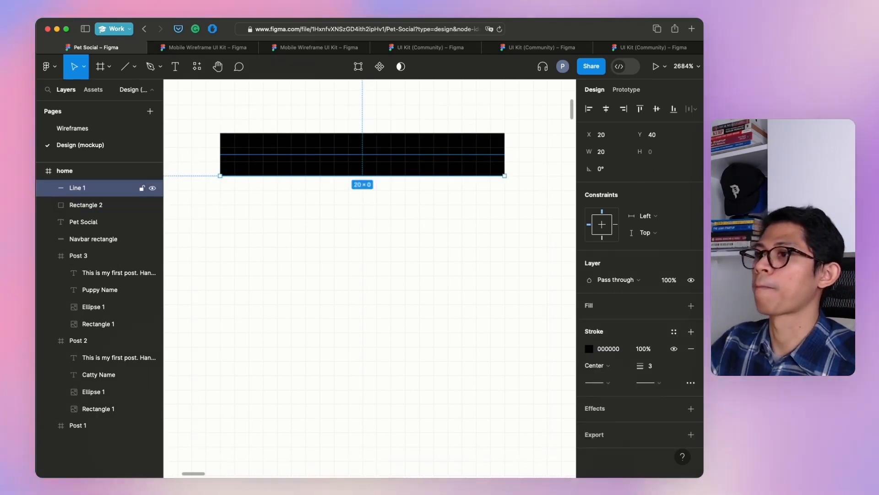
Duplicate the line three times straight down at 6-unit spacing, placing the copies at Y 46, 52 and 58.
key(super+d)
drag(412, 167, 413, 253)
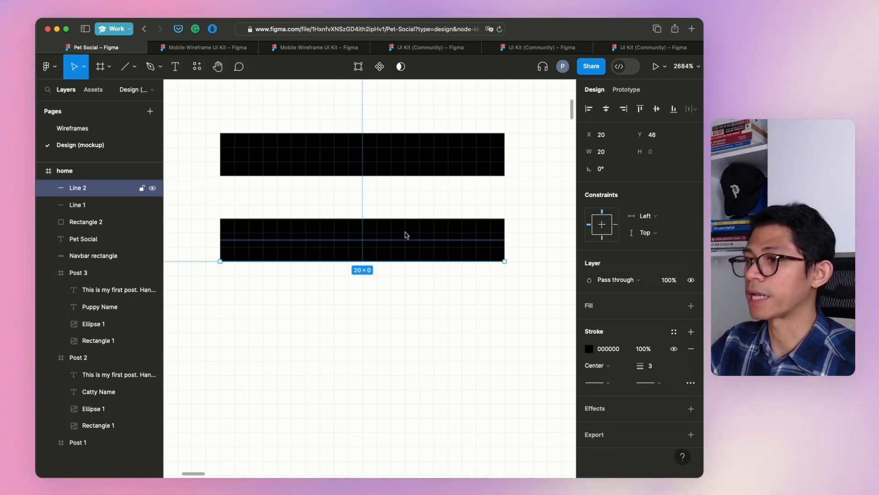
key(super+d)
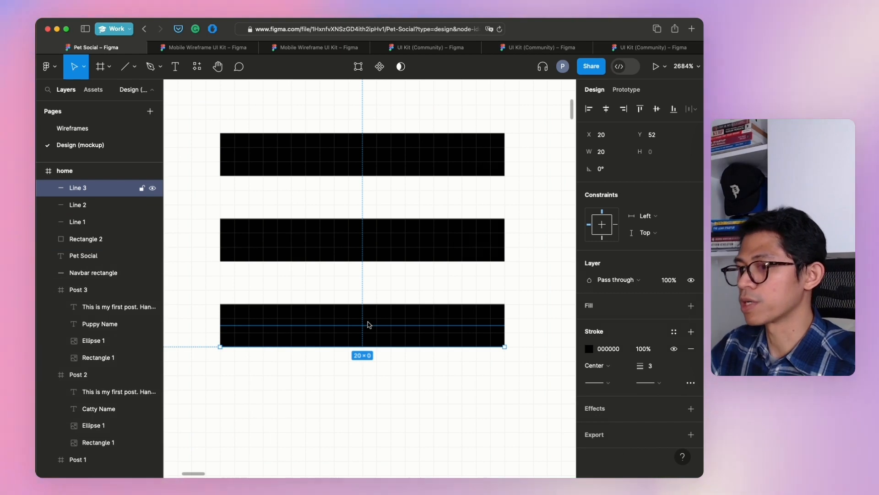
key(super+d)
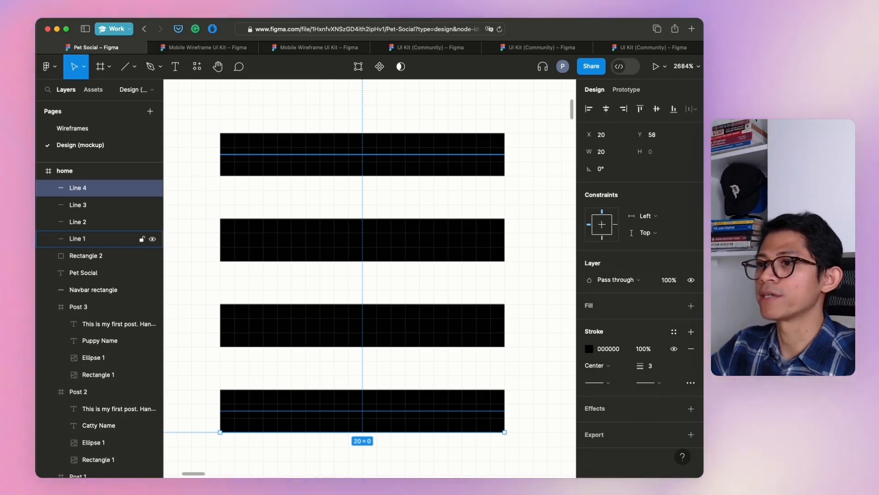
key(shift+1)
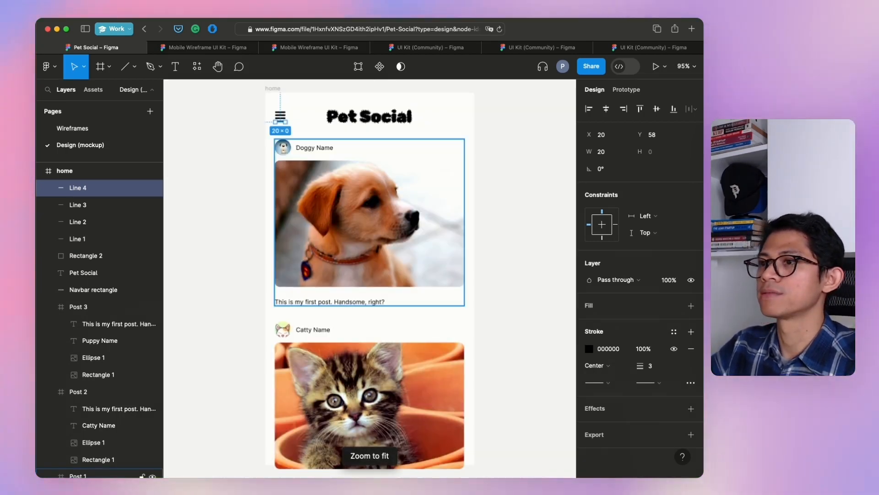
click(536, 209)
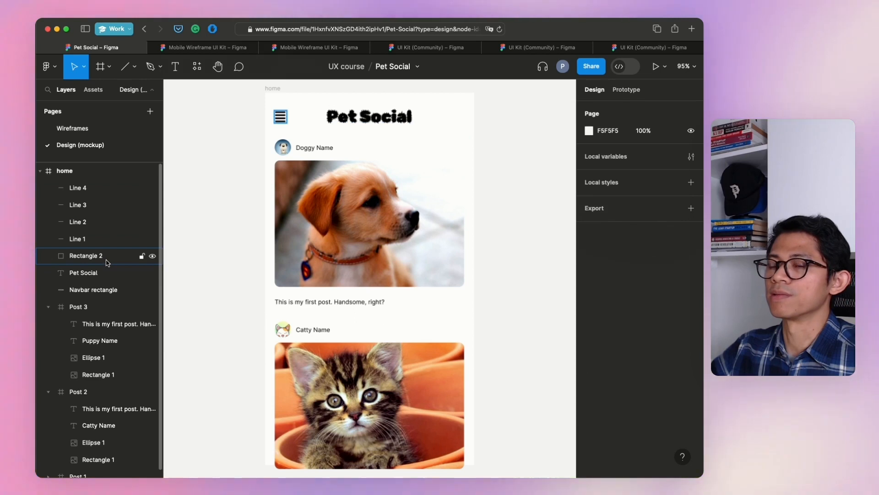
Group the four lines with the small white square behind them and convert the group to a frame.
click(107, 261)
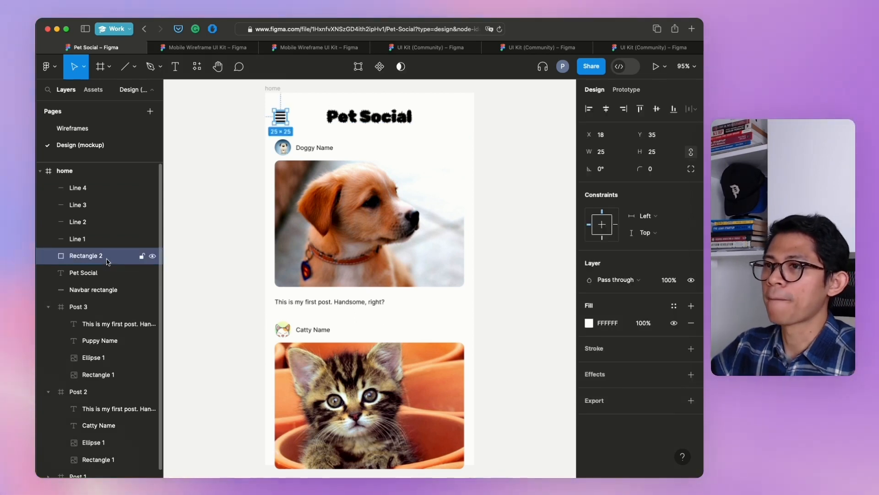
shift+click(102, 192)
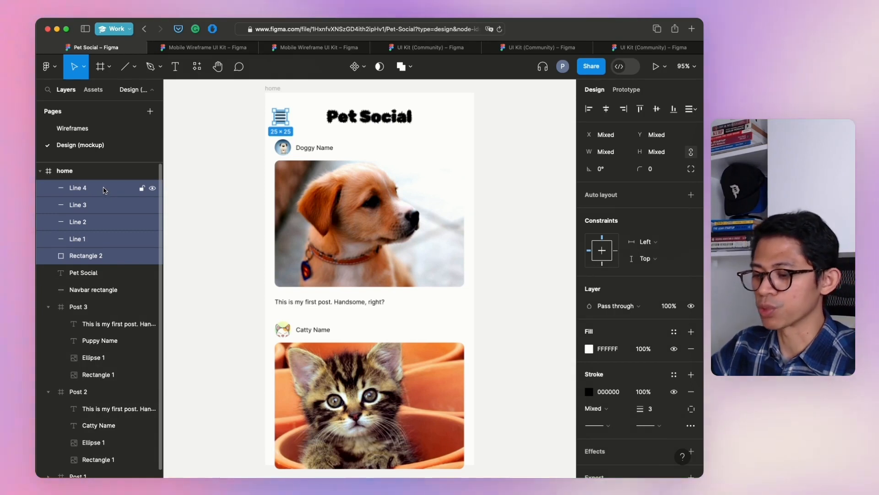
key(super+g)
right_click(102, 191)
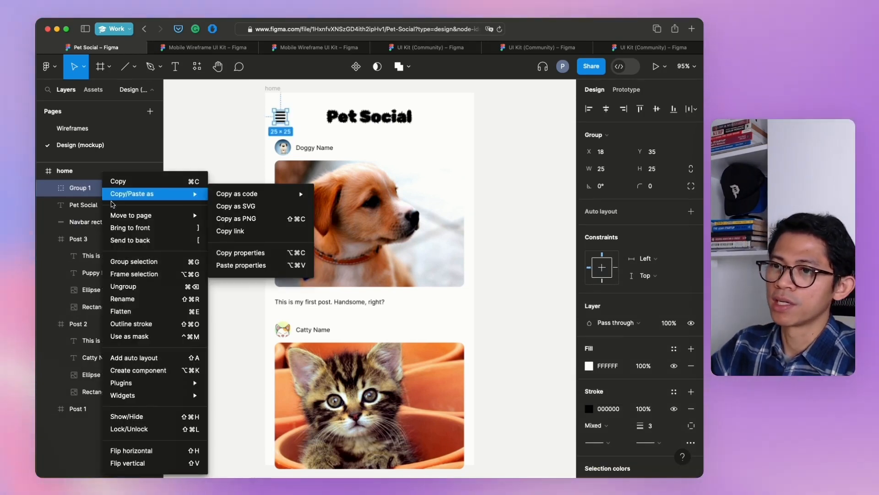
mouse_move(116, 217)
key(alt+super+g)
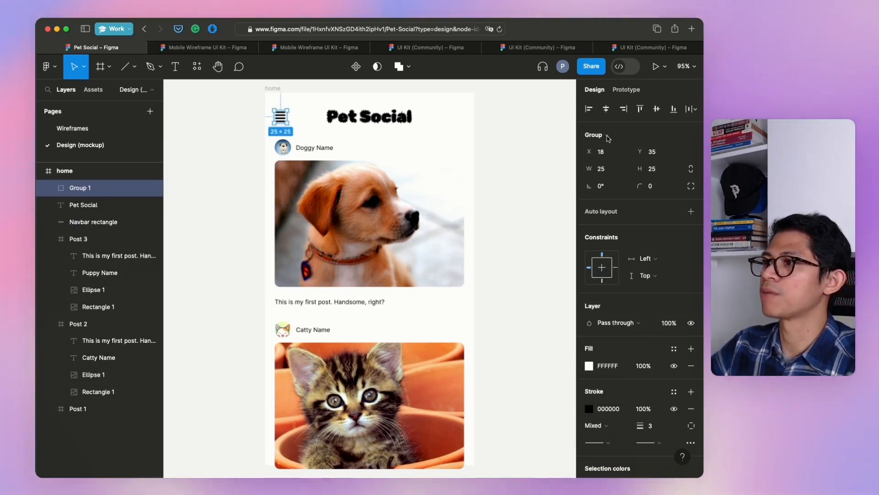
click(605, 134)
key(Escape)
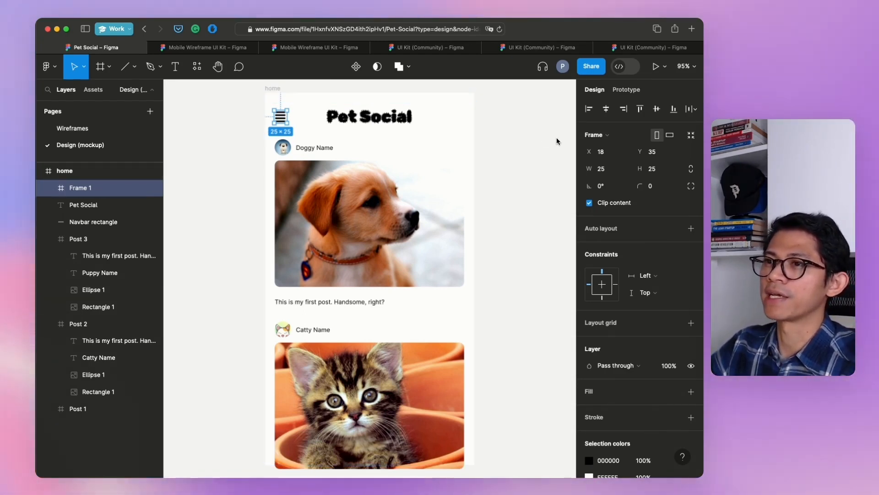
Turn the line icon's frame into a component and rename it Menu icon.
right_click(114, 191)
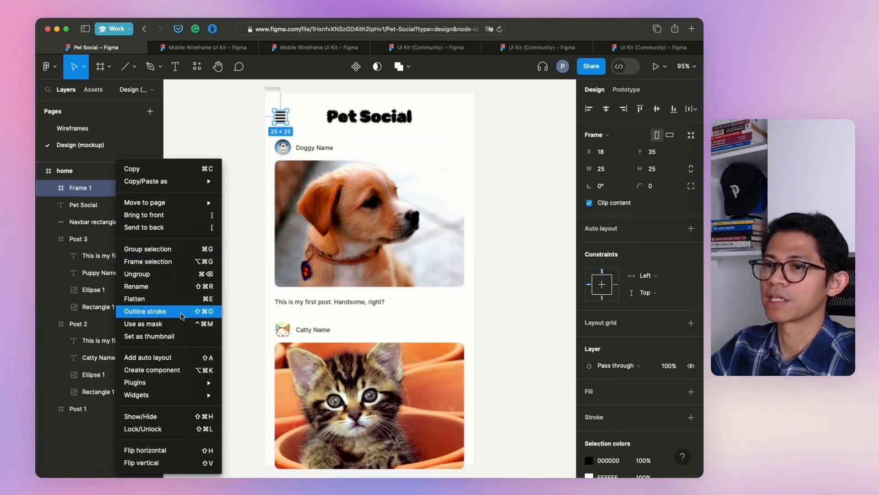
click(178, 373)
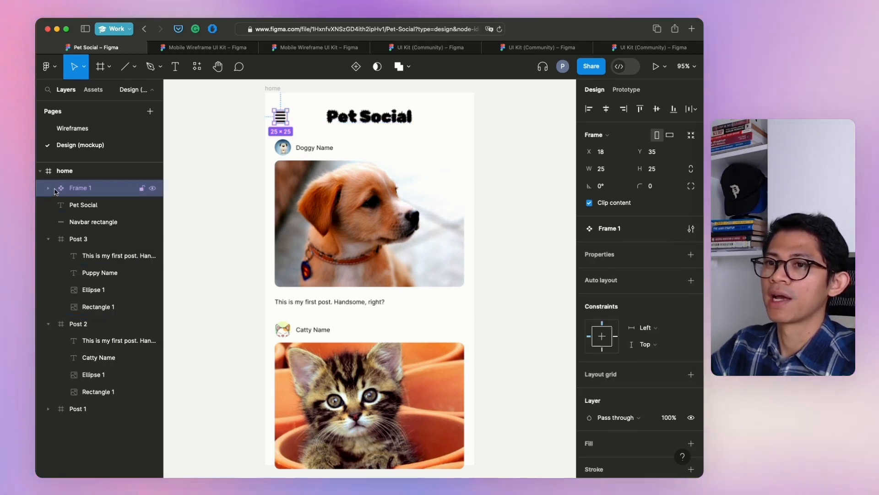
double_click(81, 188)
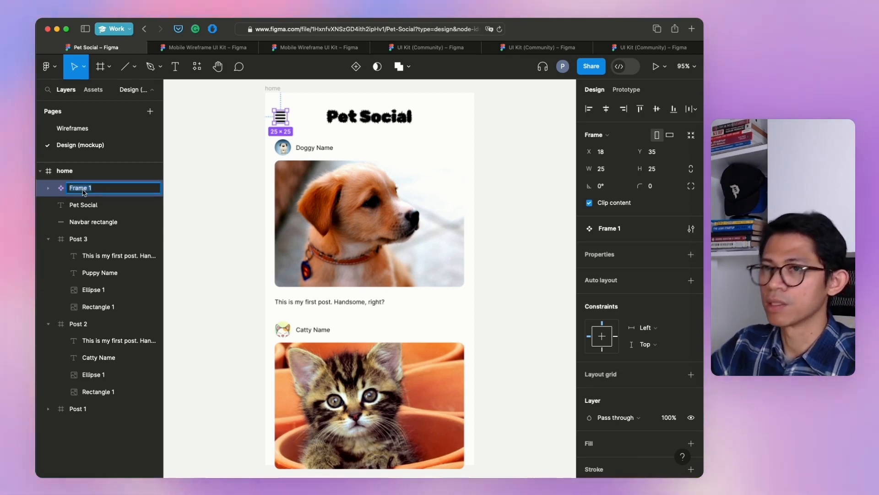
text(Menu)
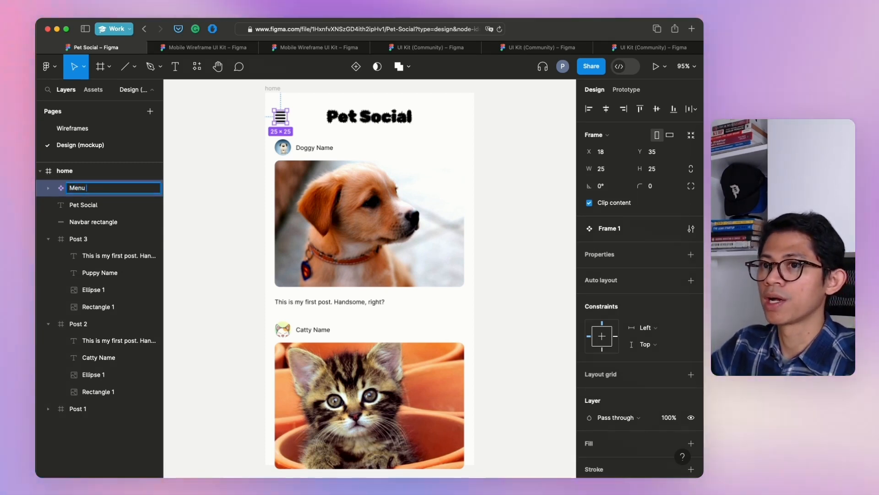
text( icon)
key(Return)
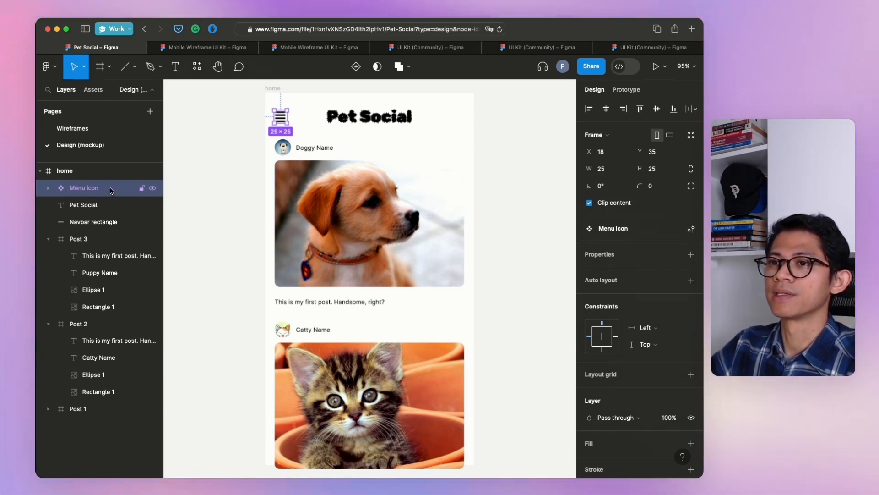
click(195, 181)
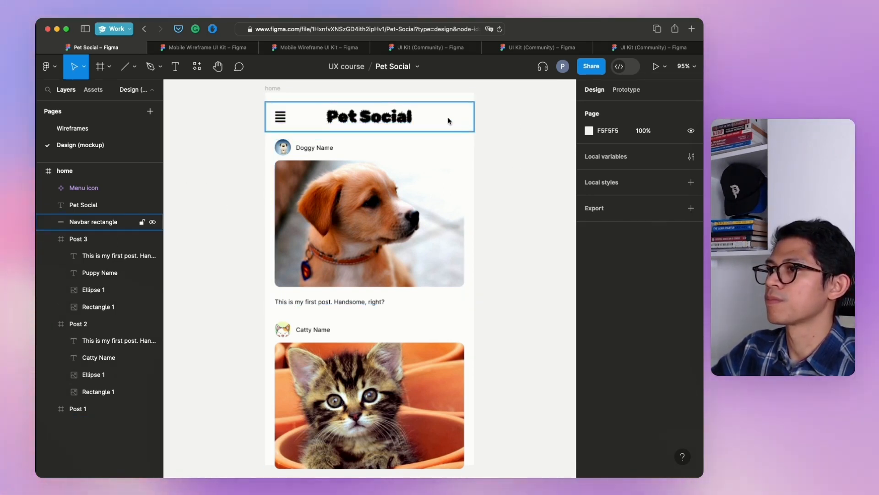
click(134, 68)
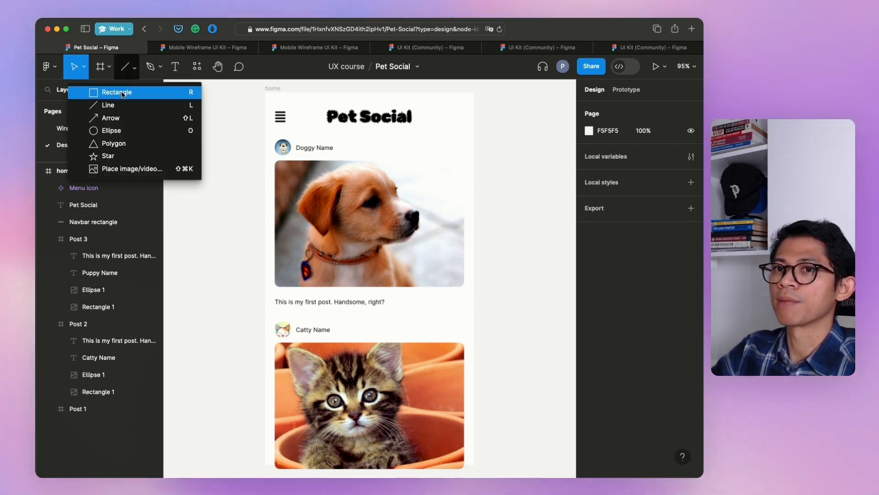
click(270, 152)
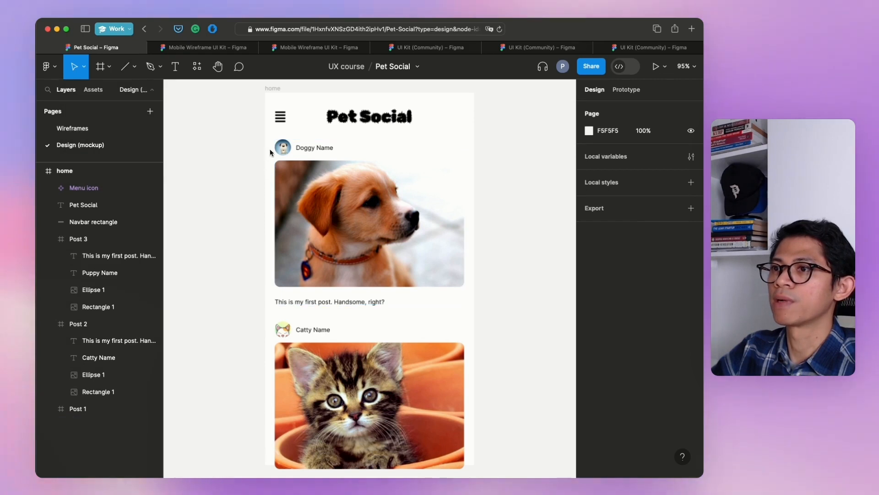
click(48, 188)
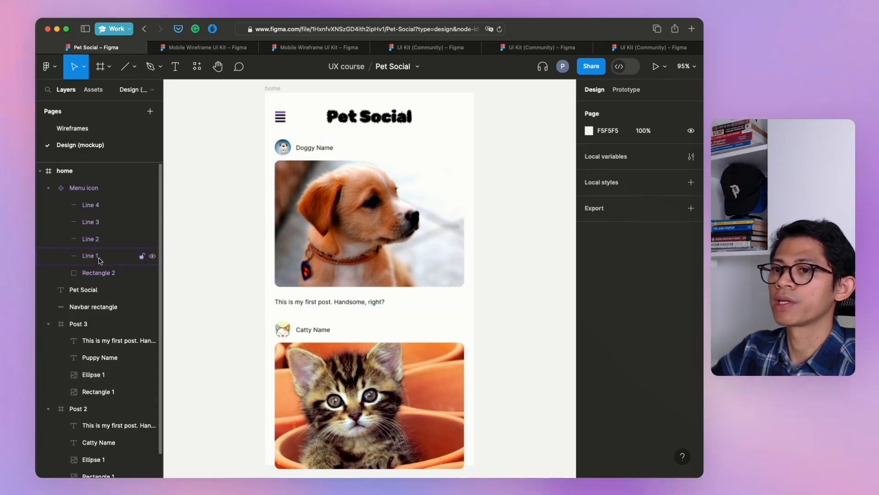
click(103, 271)
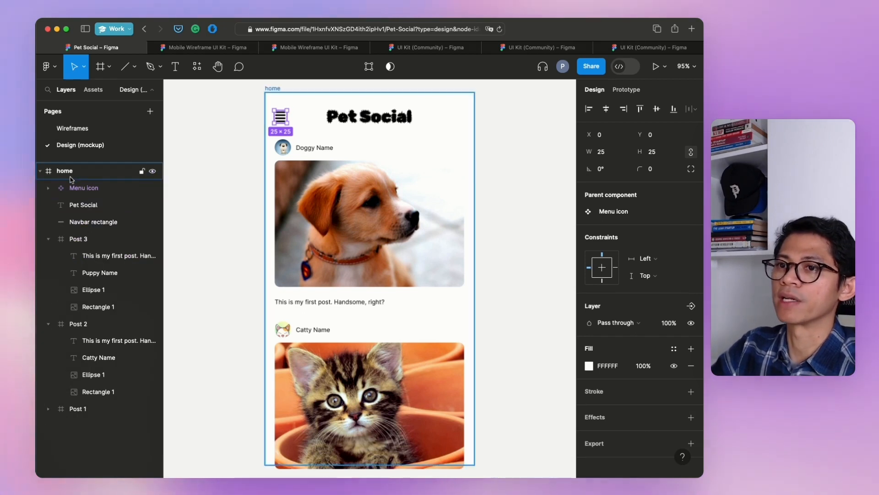
click(120, 172)
click(114, 188)
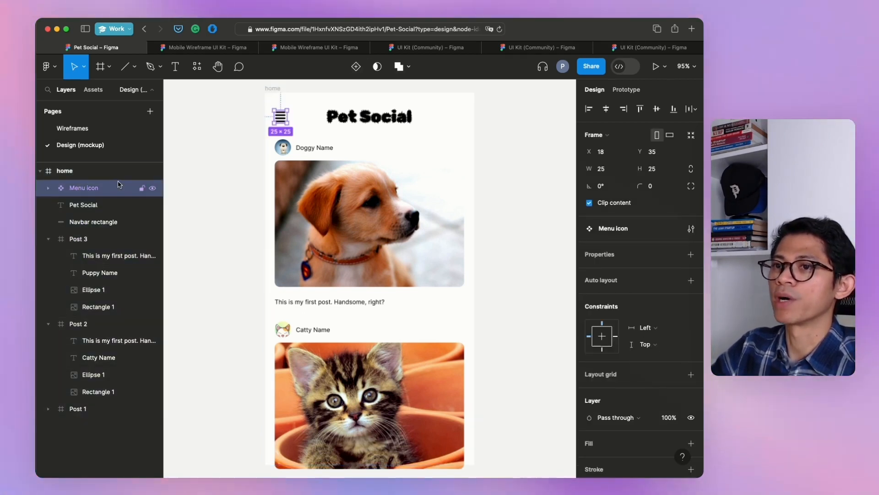
Draw a square about 25 × 25 at the right end of the home header, at about X 359, Y 36.
click(118, 172)
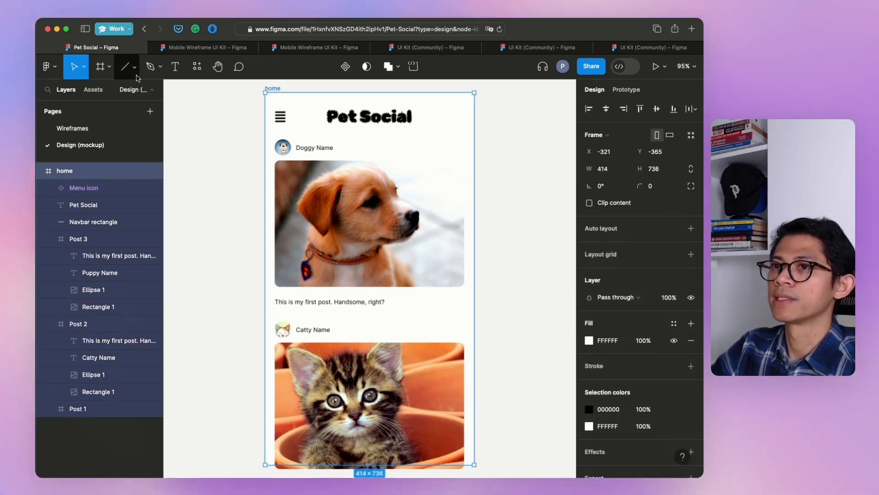
click(134, 67)
click(120, 91)
drag(446, 111, 460, 123)
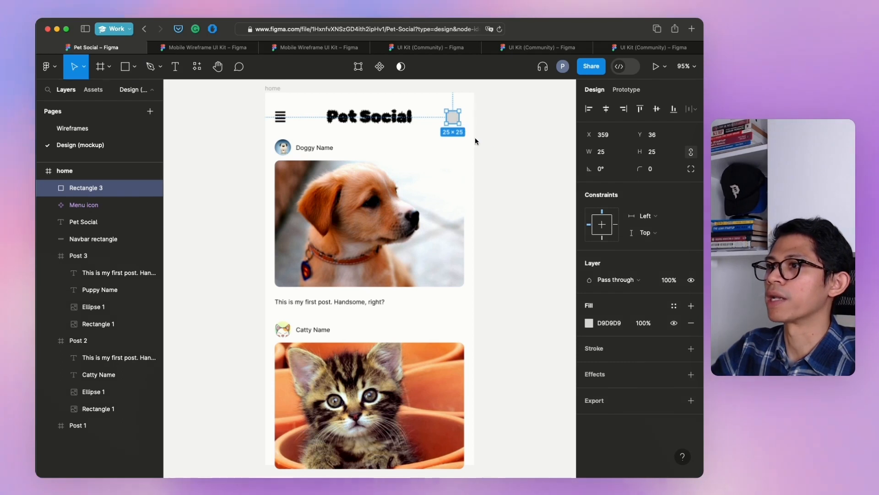
Set the fill of the new square at the header's right end to white, FFFFFF.
text(FFFFFF)
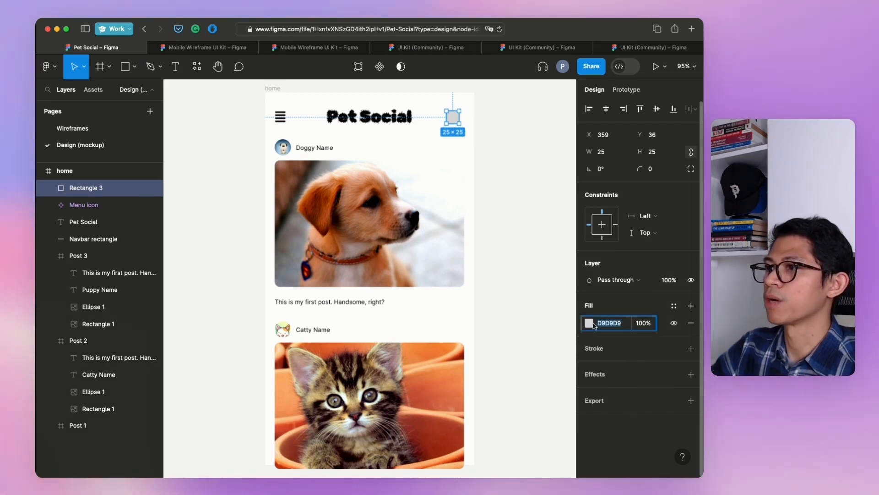
click(589, 323)
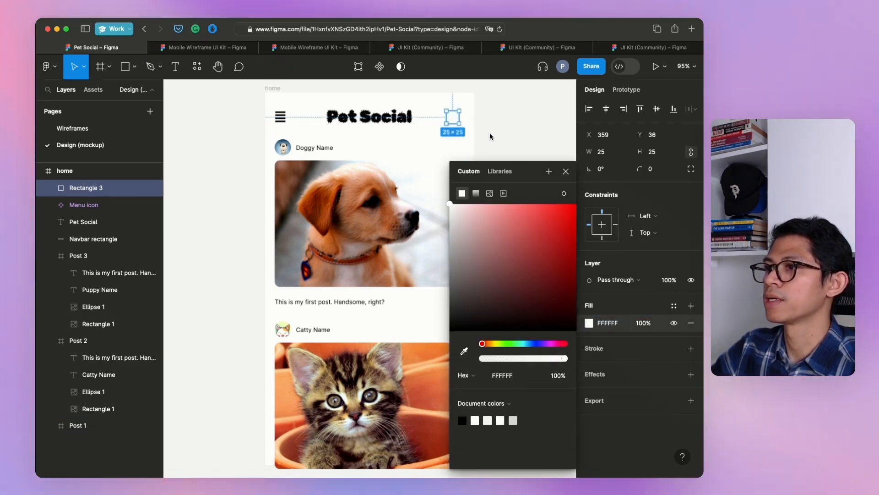
click(491, 132)
Draw a circle about 10 × 10 in the upper right part of the white square at the header's right end.
click(454, 122)
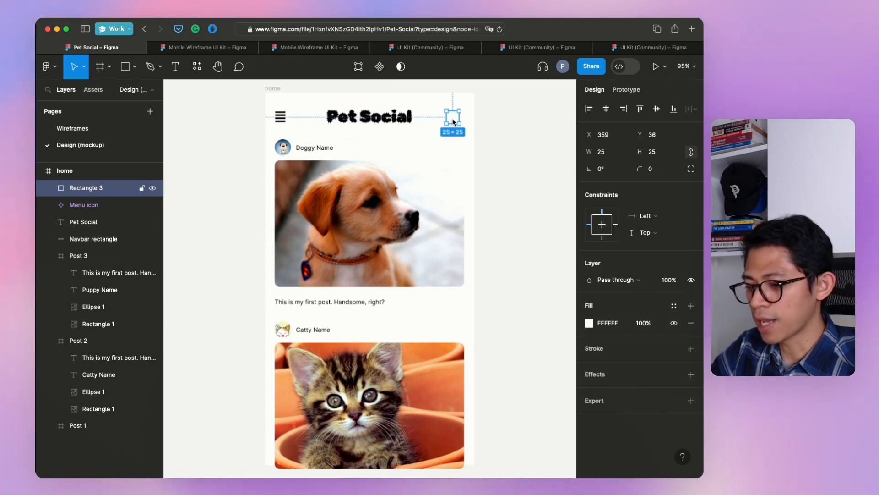
key(shift+2)
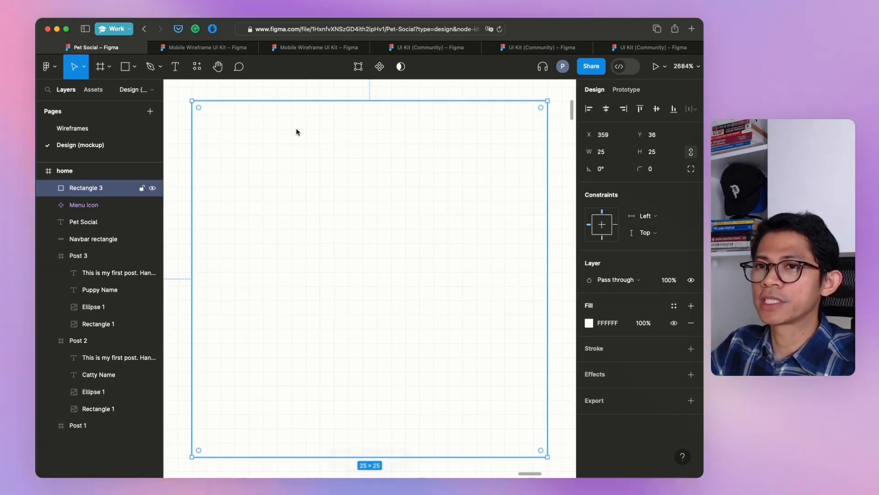
click(127, 68)
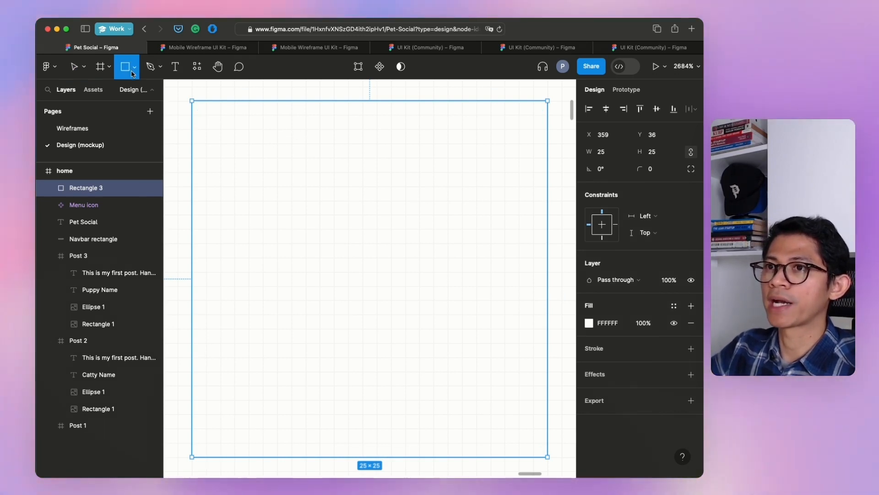
click(131, 70)
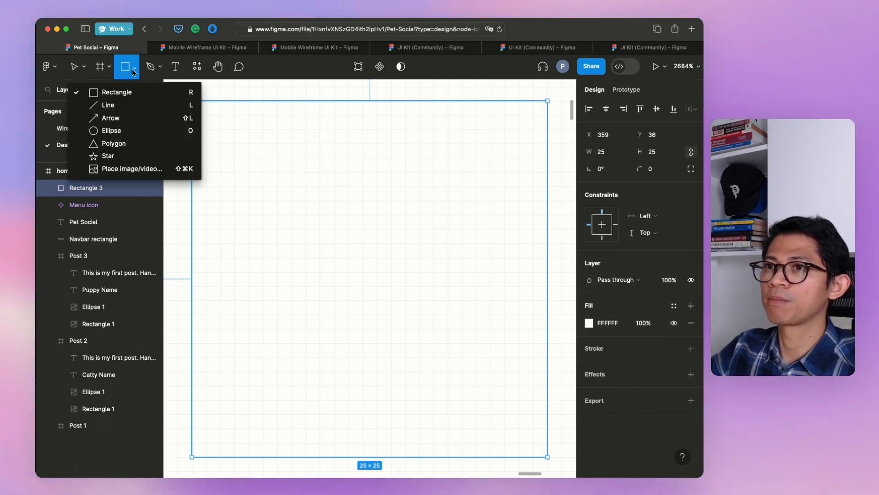
click(130, 129)
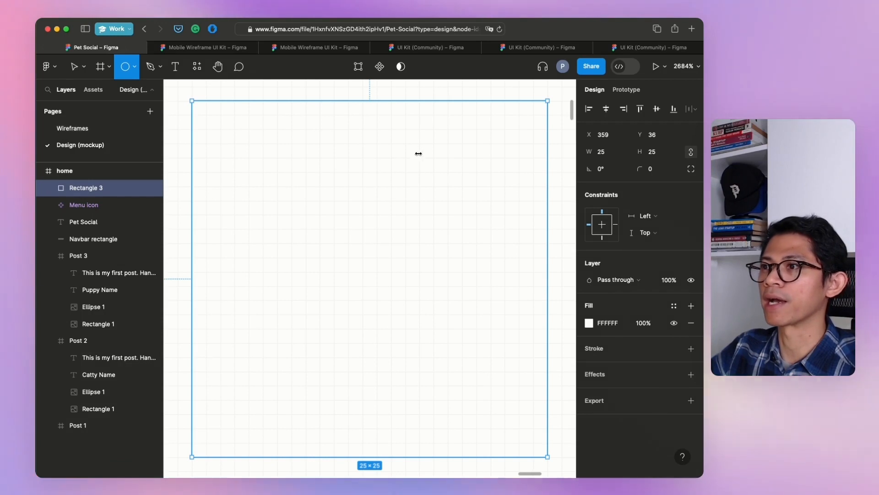
drag(391, 129, 531, 272)
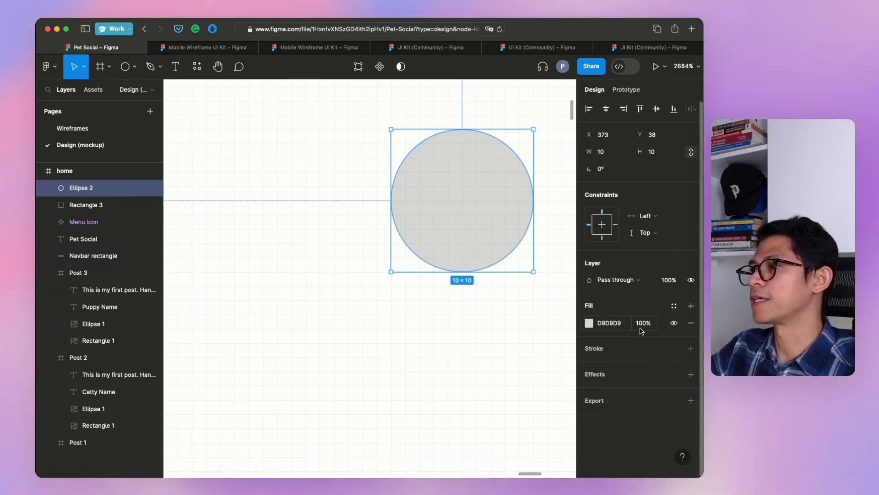
Add a black 000000 inside stroke to the circle and set its weight to 3.
click(691, 349)
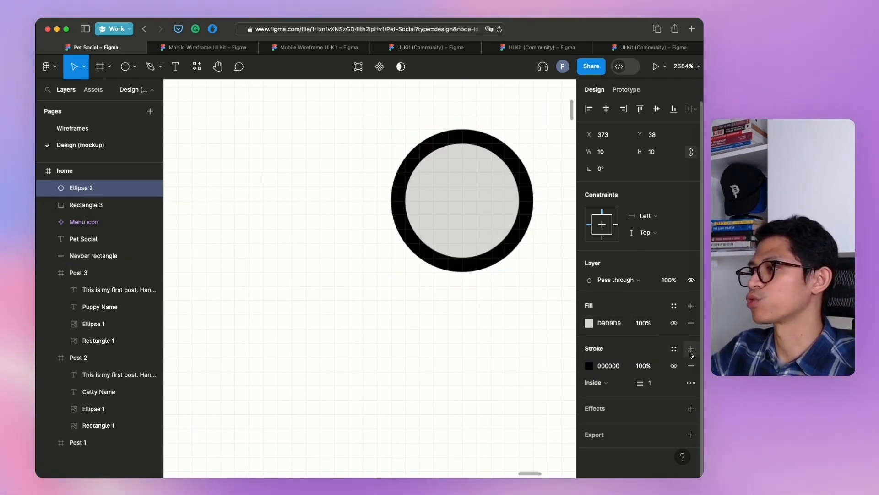
click(653, 383)
text(3)
key(Return)
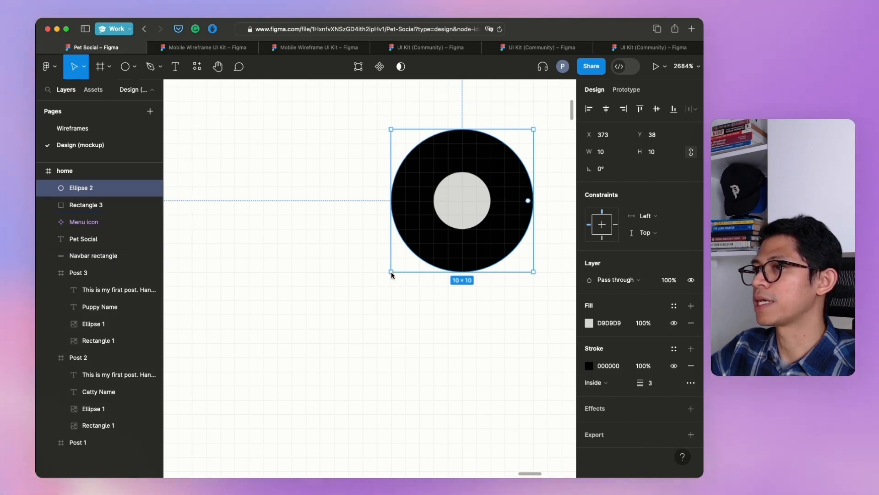
Enlarge the circle to 14 × 14 from its lower-left corner, keeping the upper-right corner fixed, and deselect it.
drag(391, 274, 380, 288)
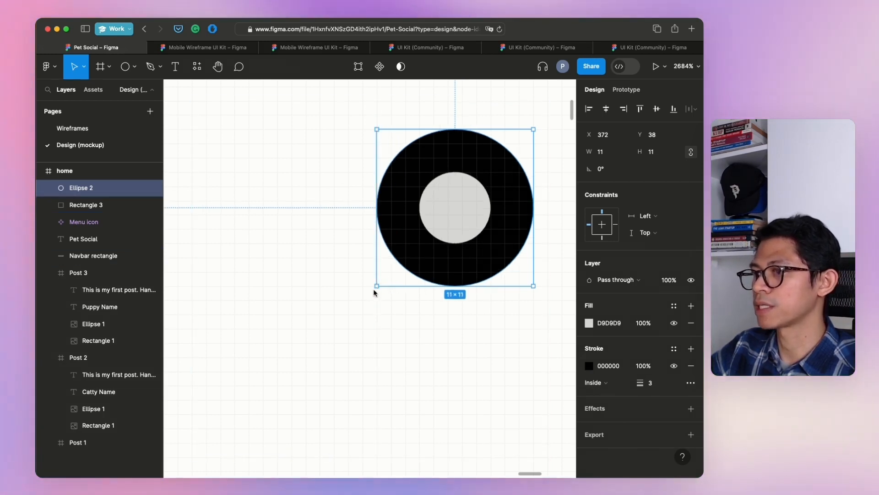
drag(377, 287, 332, 335)
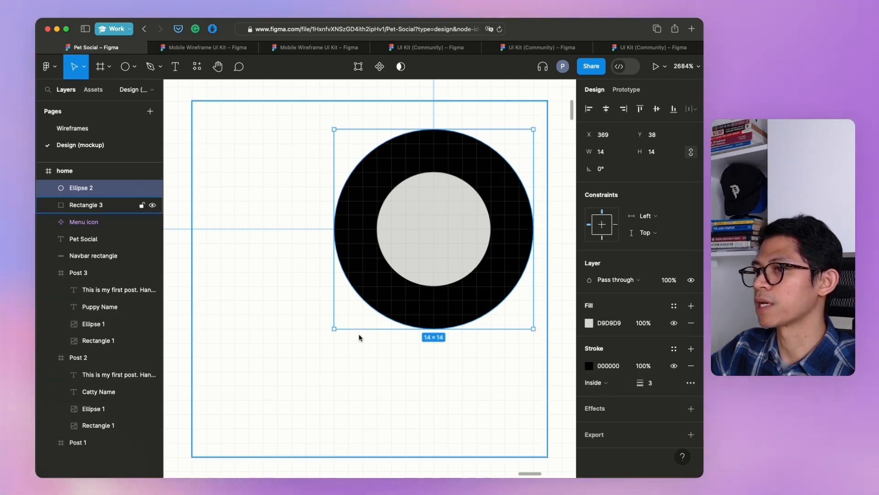
drag(334, 329, 306, 357)
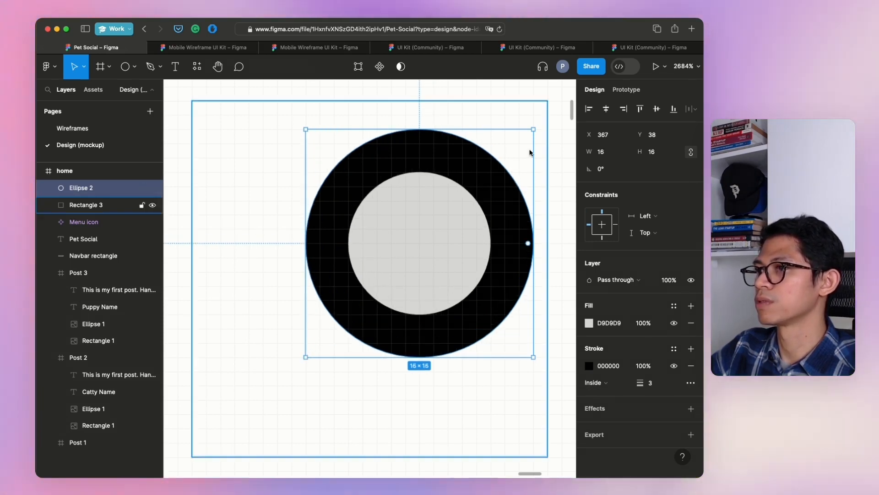
drag(305, 361, 331, 337)
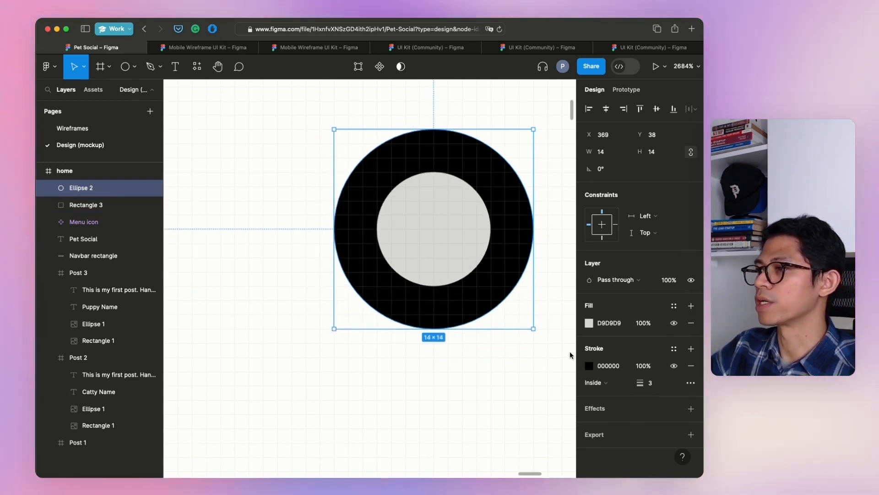
click(526, 343)
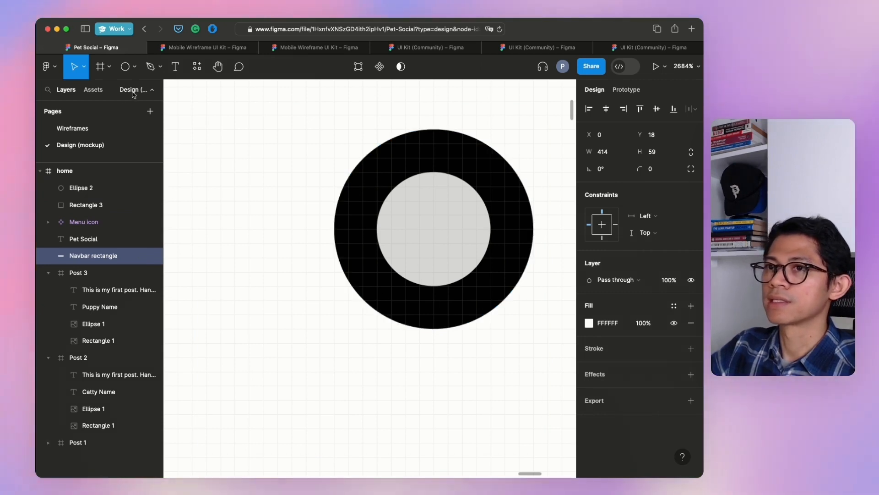
Draw a diagonal handle line about 11.31 long from the circle's lower-left edge at -135° and set its stroke weight to 3.
click(133, 70)
click(125, 106)
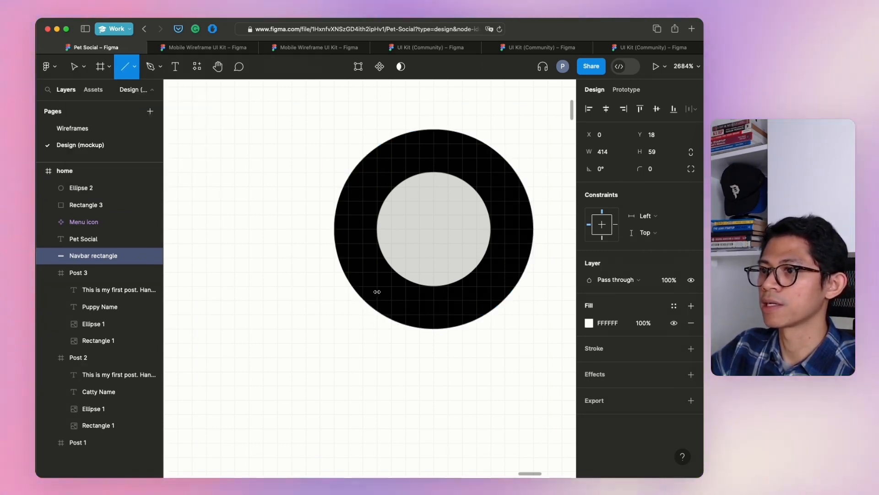
mouse_move(376, 287)
mouse_down()
mouse_move(263, 375)
mouse_move(263, 400)
mouse_up()
click(658, 367)
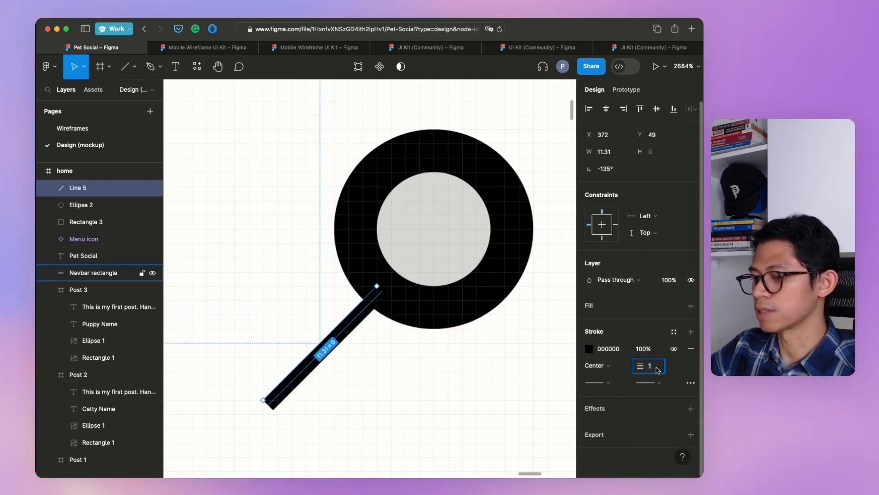
key(Return)
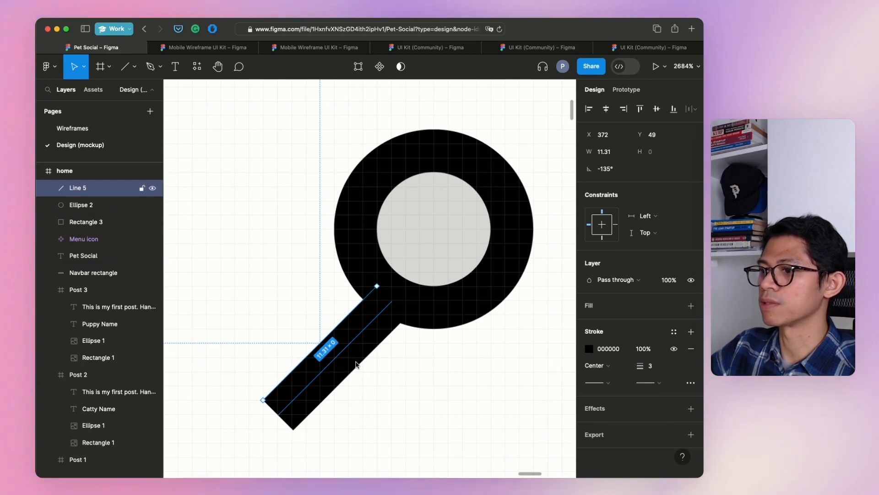
Move the handle line against the circle's lower-left edge, to about X 370, Y 48.
drag(351, 359, 322, 328)
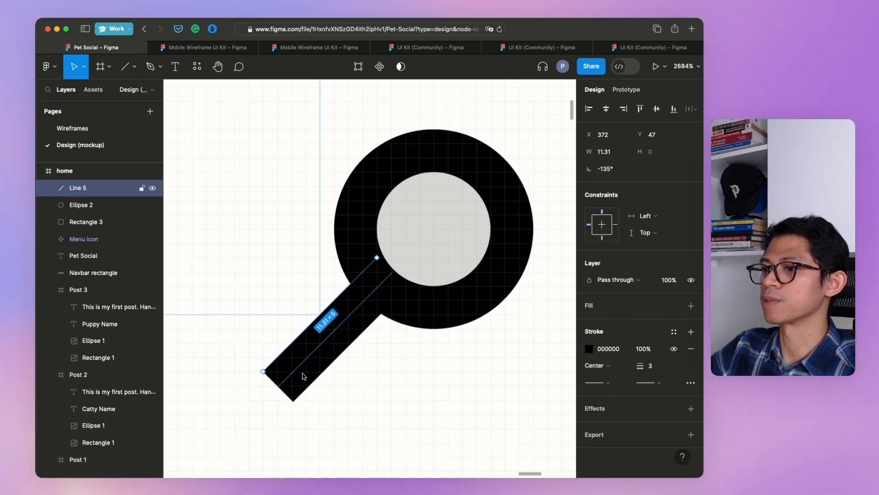
key(Escape)
click(322, 342)
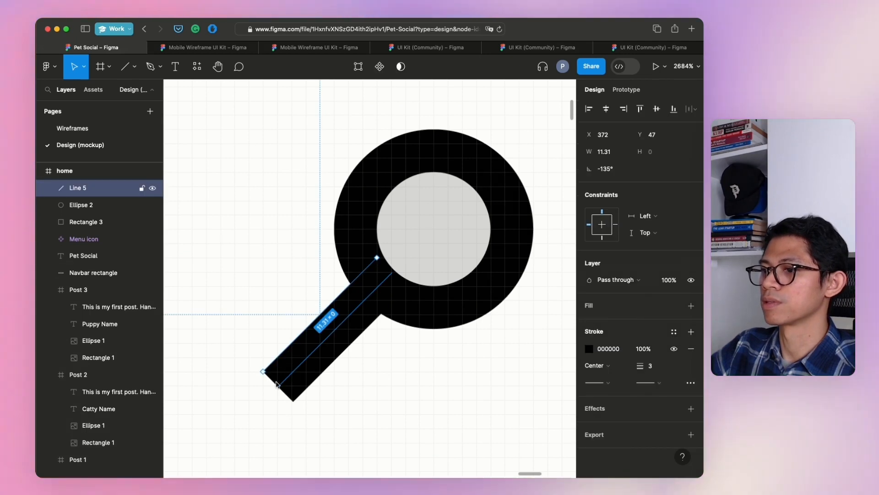
drag(353, 325, 325, 346)
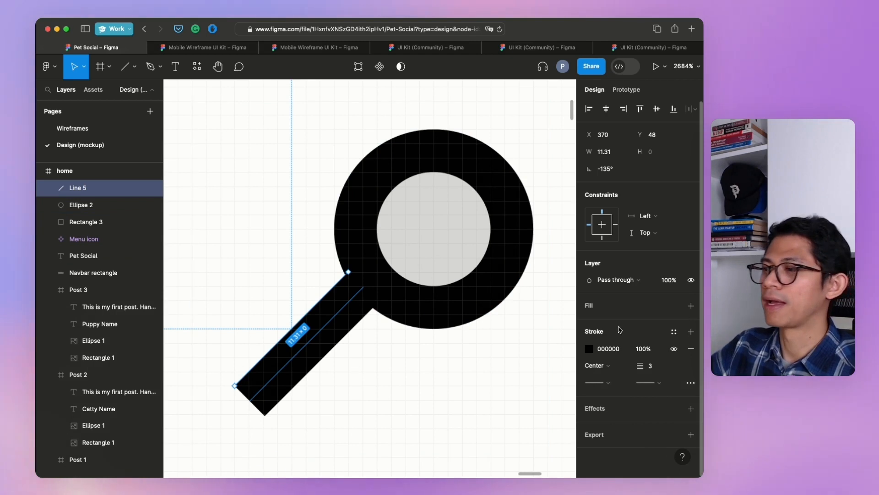
Give both ends of the handle line Round caps.
click(611, 385)
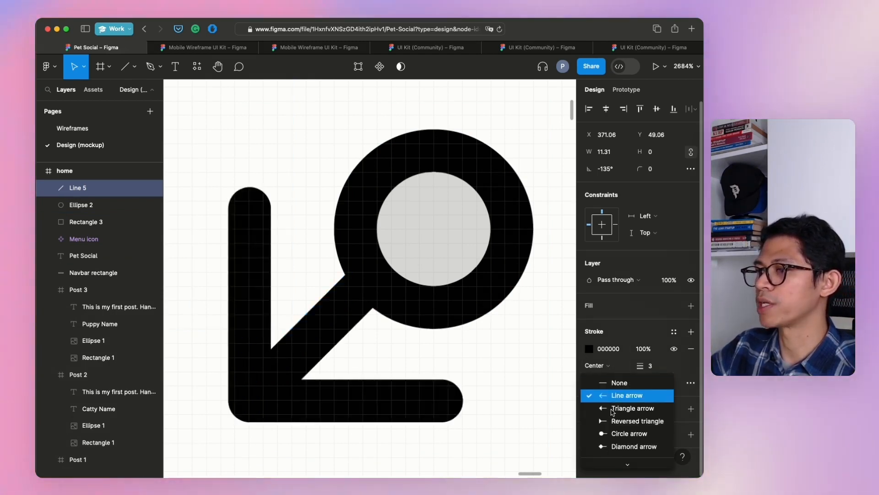
scroll(621, 443, down, 2)
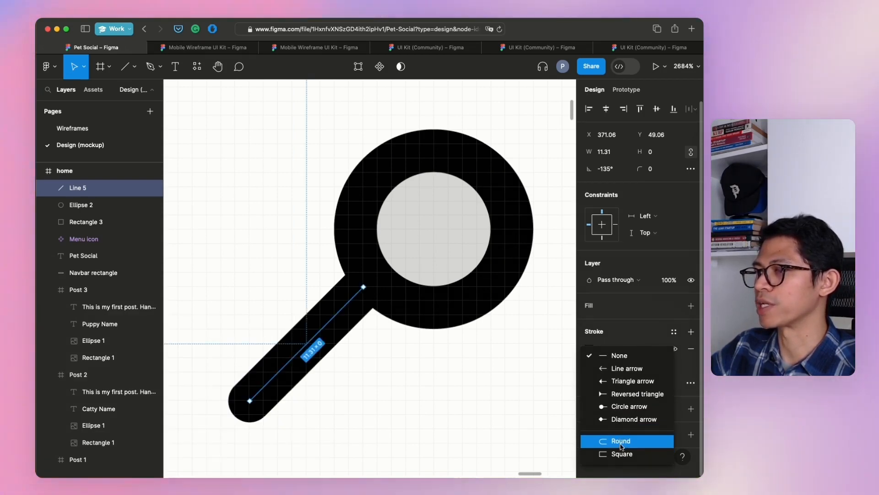
click(610, 311)
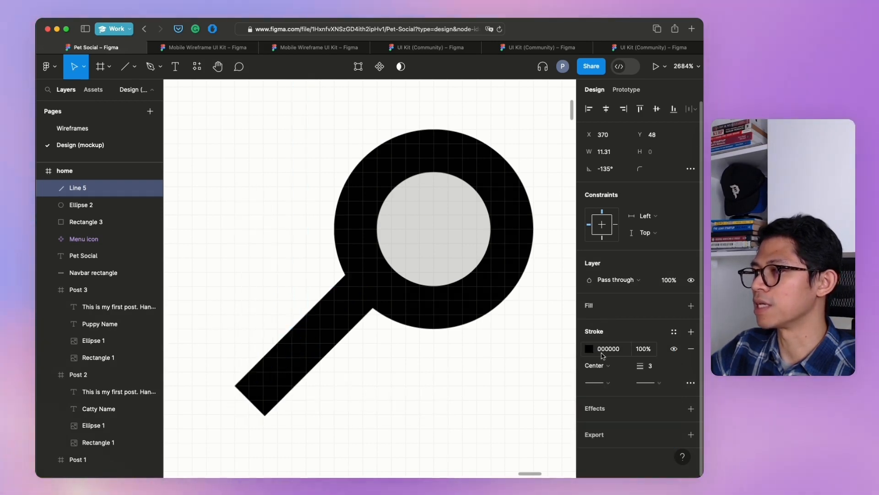
click(609, 384)
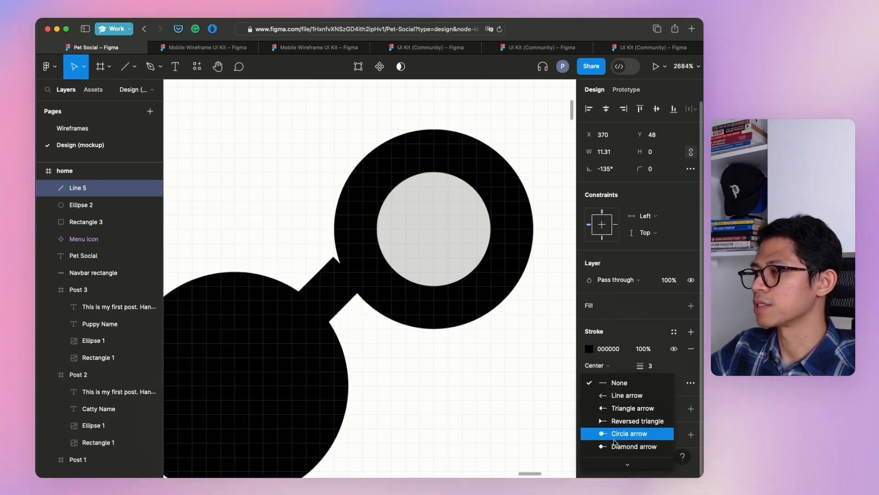
mouse_move(628, 463)
click(623, 444)
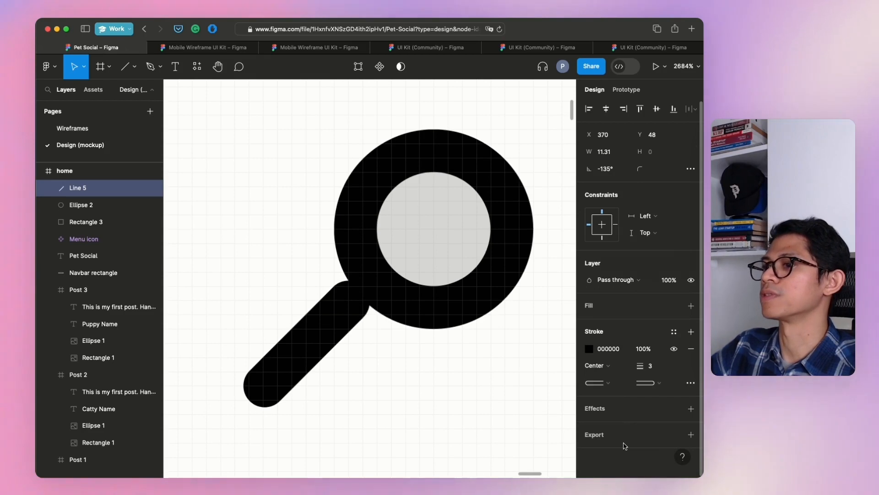
Set the handle line's start point to Round and its end point to Square.
click(658, 383)
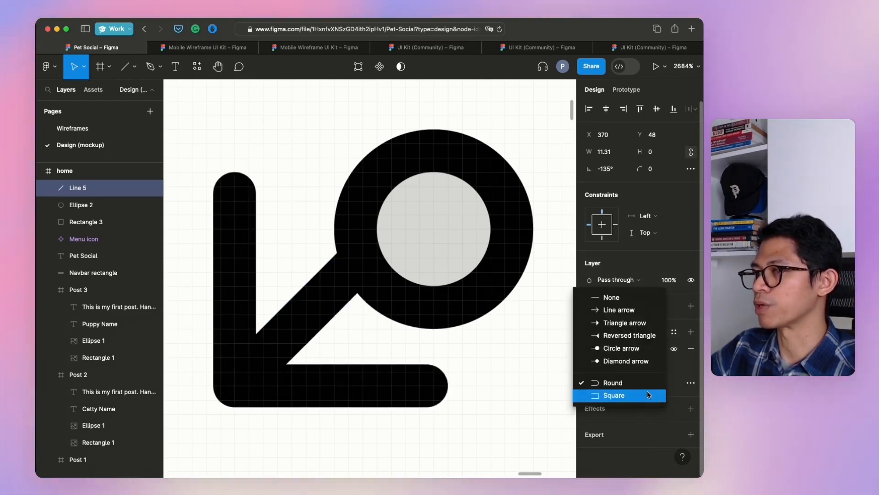
click(643, 395)
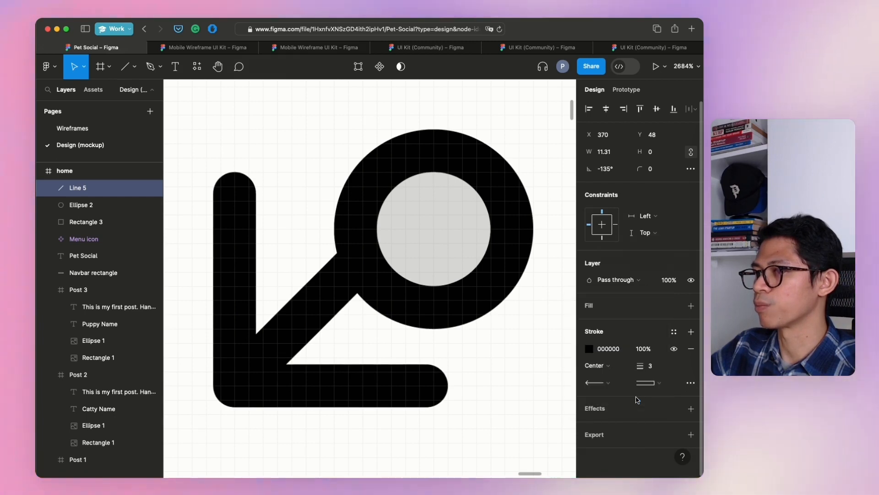
click(643, 385)
click(645, 380)
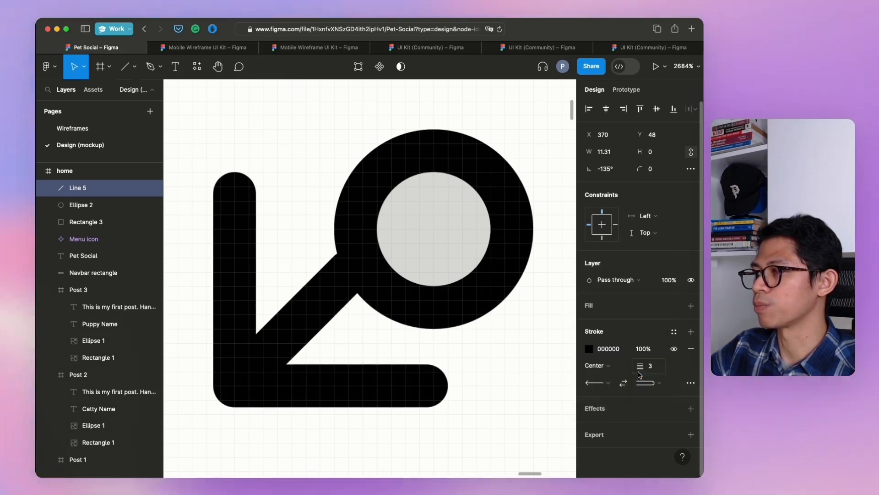
click(611, 386)
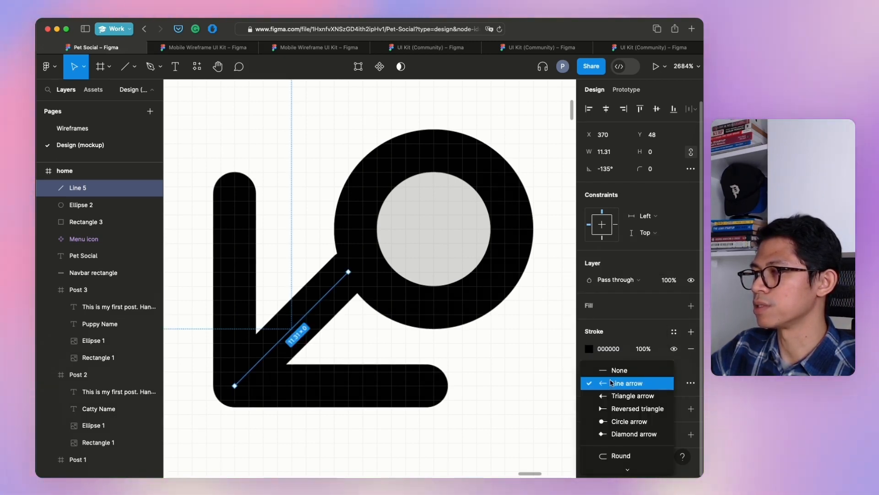
scroll(629, 416, down, 1)
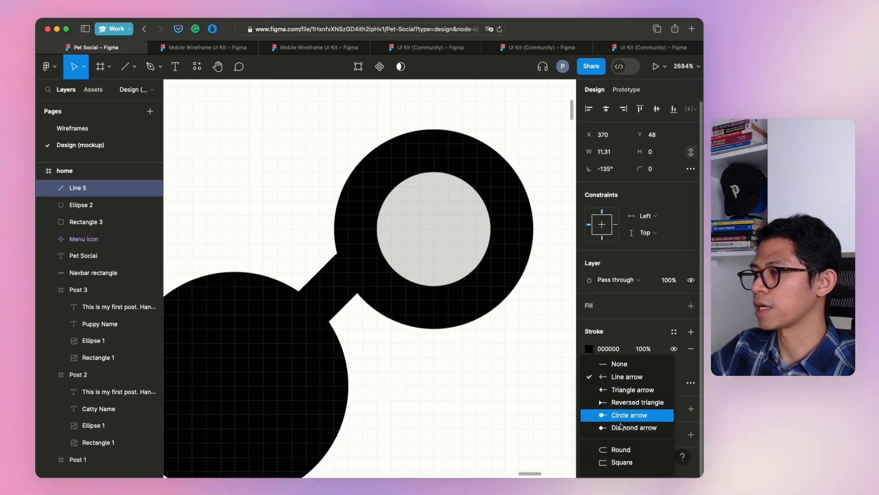
click(625, 447)
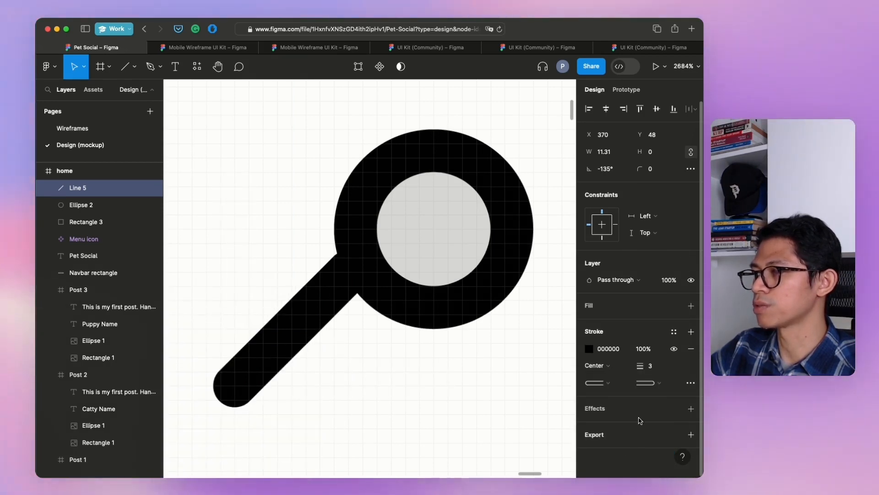
click(642, 383)
click(637, 395)
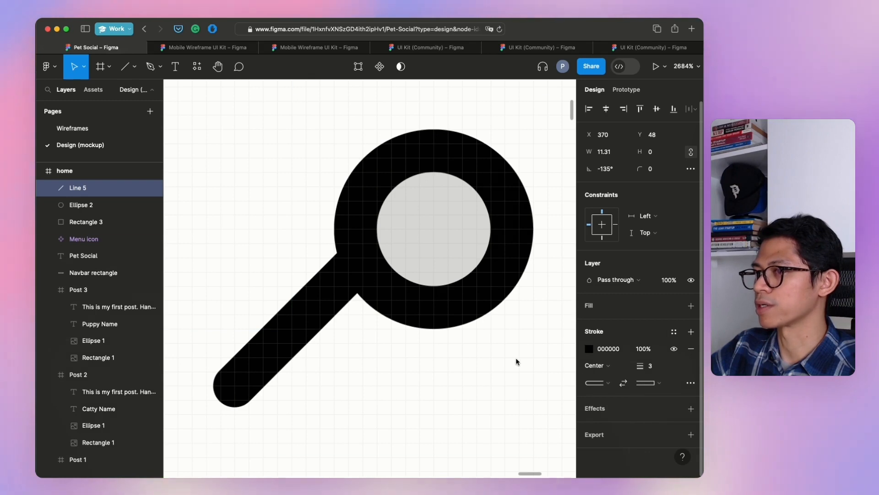
Move the handle line to X 371, Y 49, then deselect it and show the whole home screen.
drag(333, 302, 348, 315)
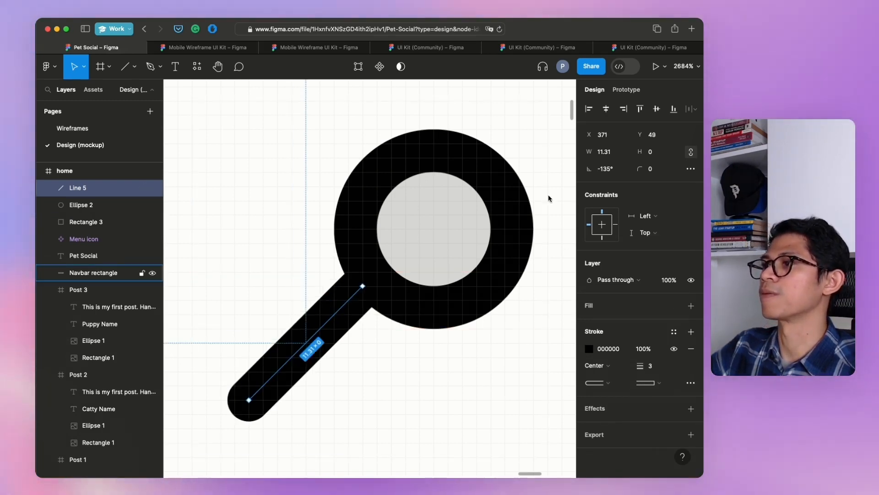
click(320, 89)
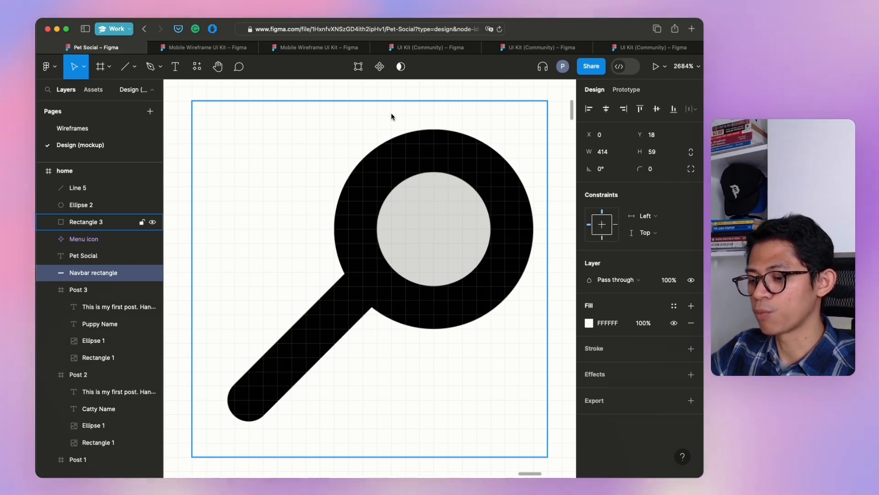
key(shift+1)
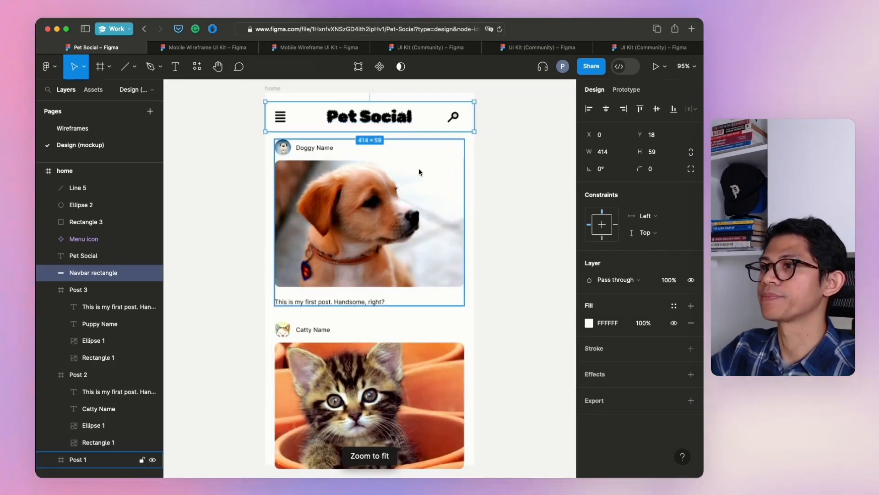
click(534, 220)
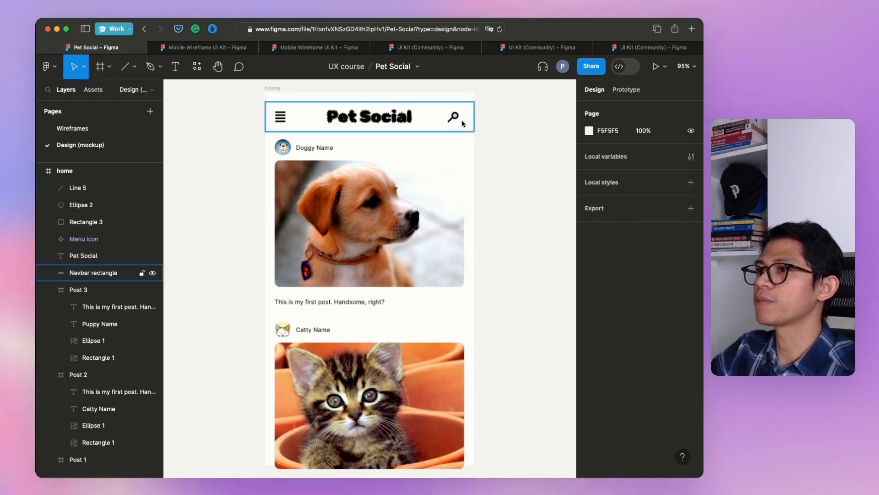
Change the search icon circle's fill to white (FFFFFF), then deselect it and show the whole home screen.
click(456, 123)
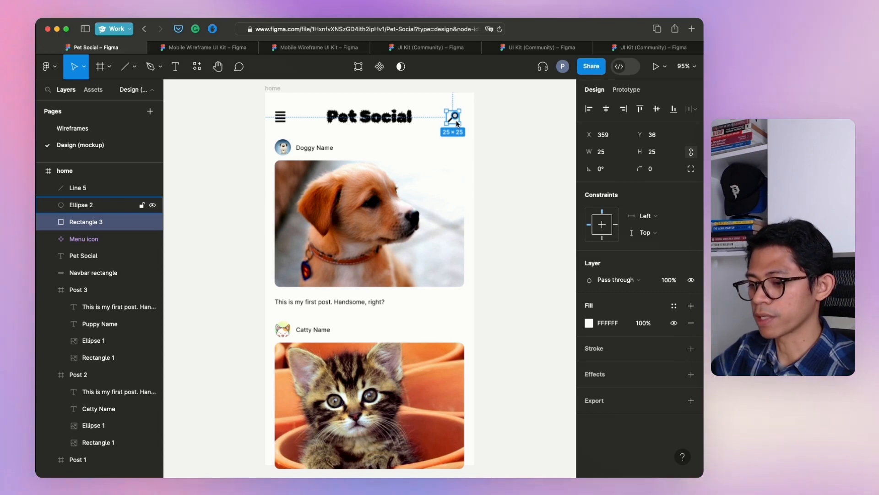
key(shift+2)
click(484, 242)
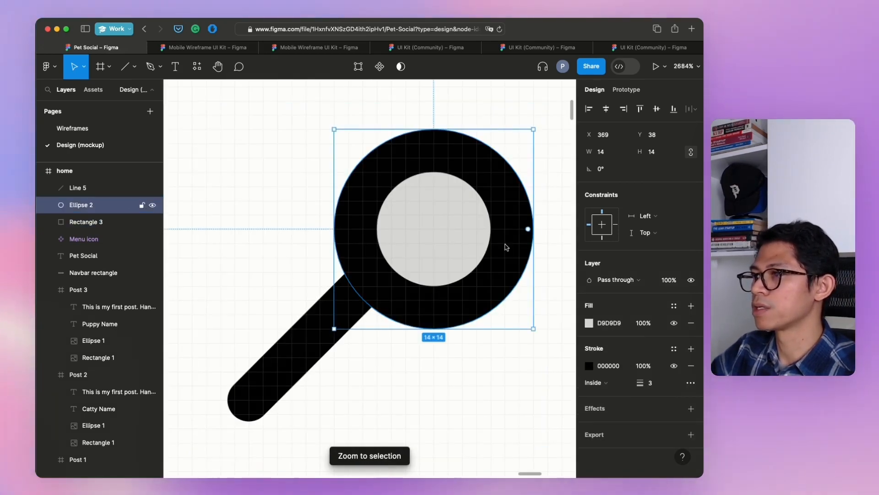
click(589, 323)
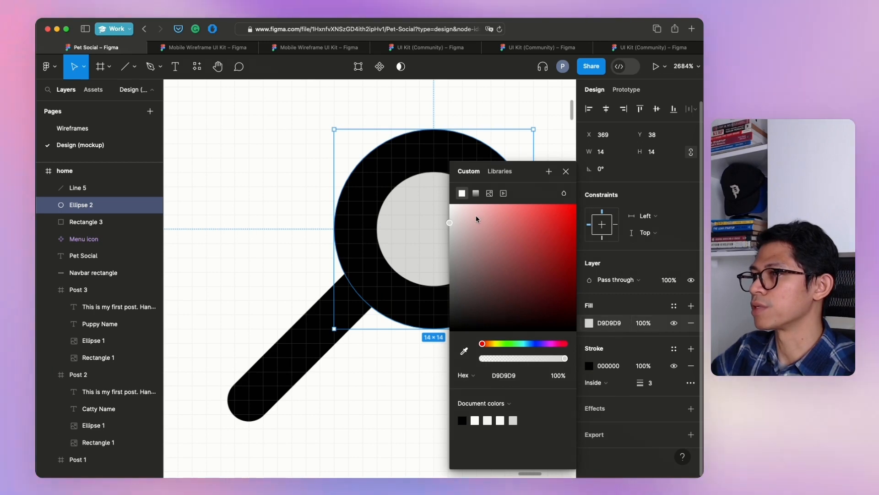
drag(475, 215, 432, 198)
click(564, 136)
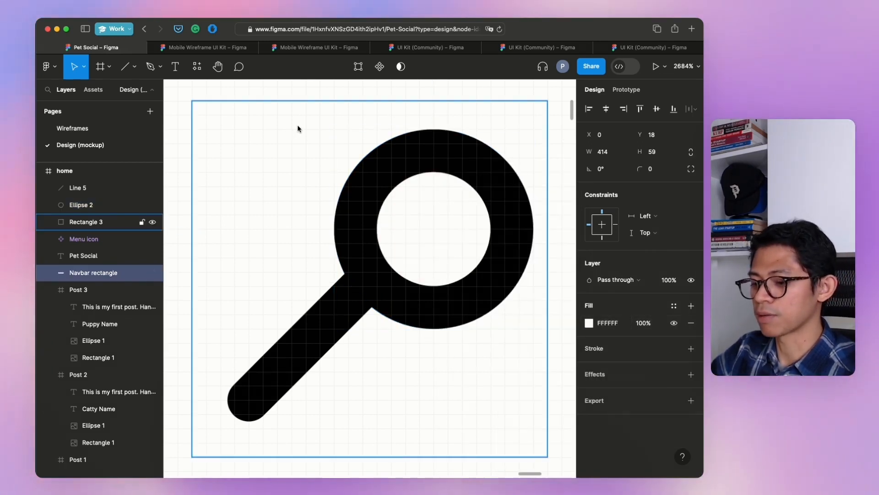
key(shift+1)
click(498, 204)
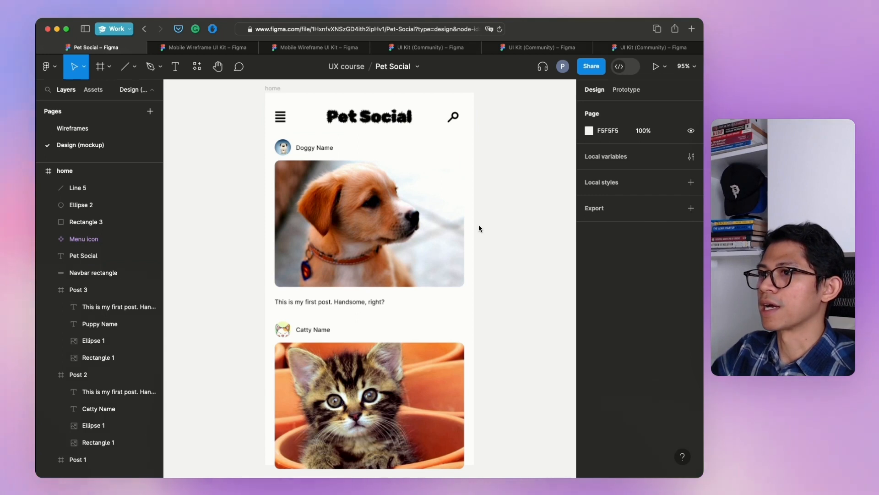
scroll(479, 223, down, 1)
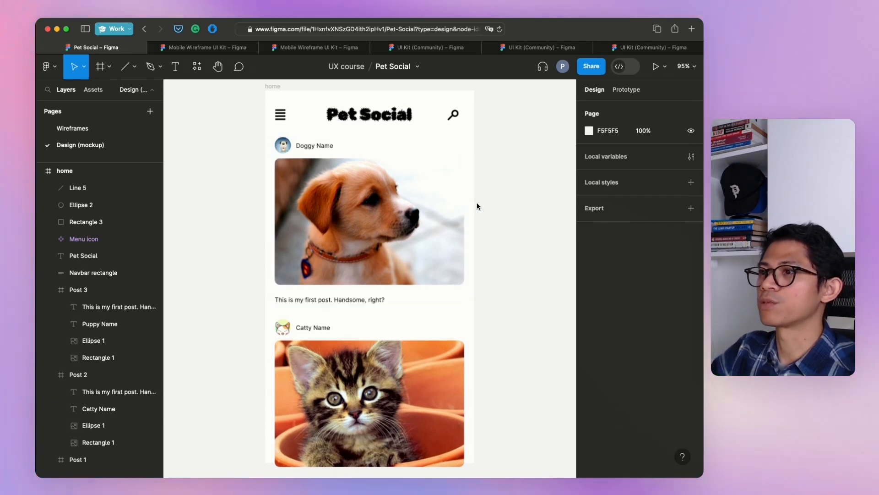
scroll(474, 271, down, 10)
scroll(472, 271, up, 11)
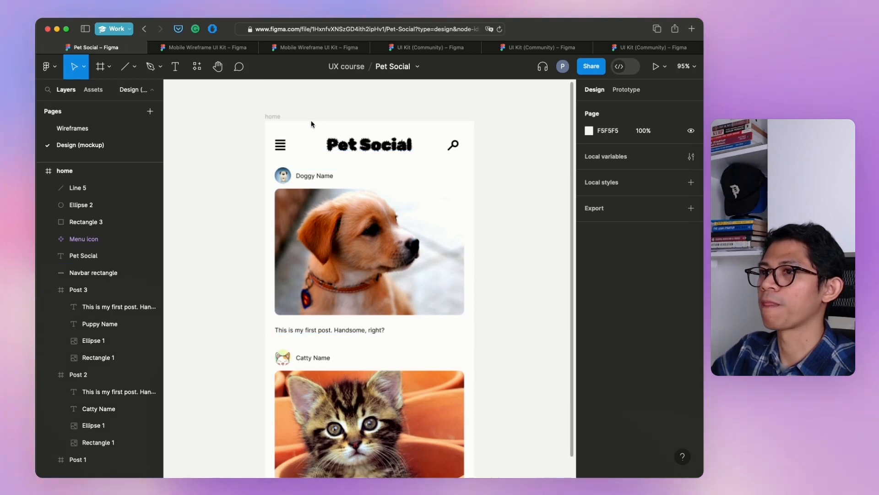
click(277, 116)
scroll(507, 268, right, 3)
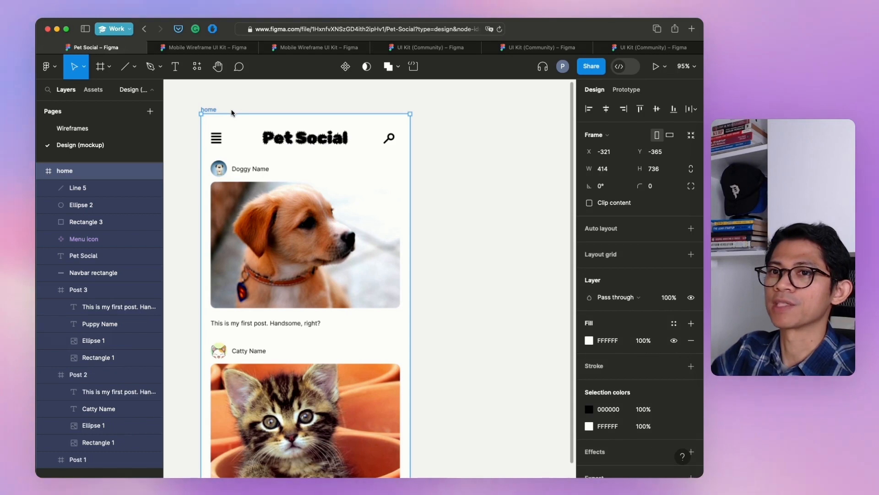
click(494, 172)
Select the search icon's three layers together: Rectangle 3, Ellipse 2 and Line 5.
click(103, 225)
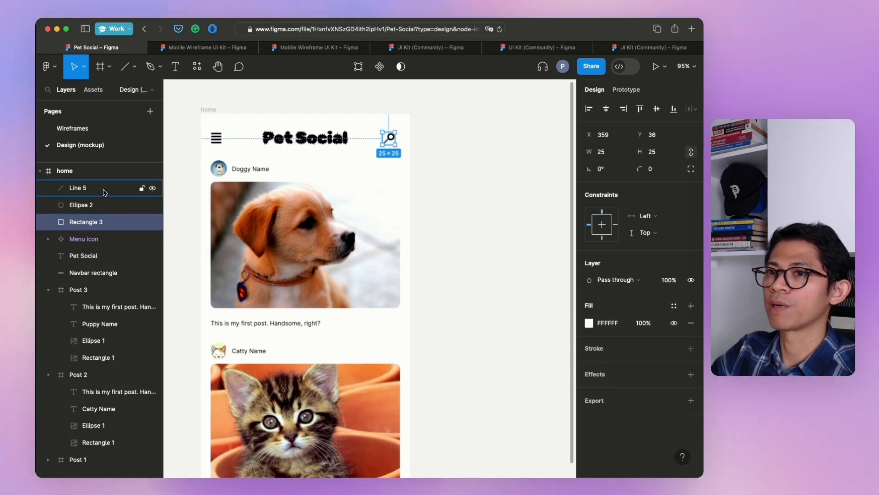
shift+click(84, 191)
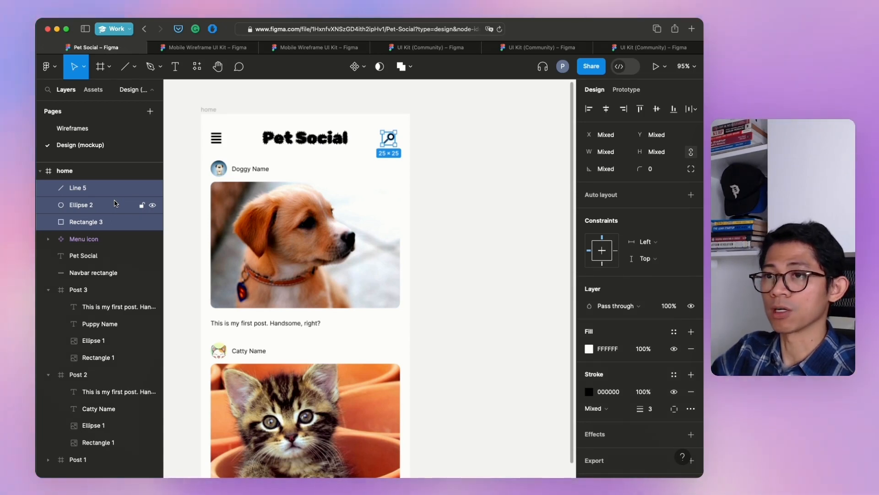
Group the magnifier's line, ellipse and rectangle layers and name the group "Search icon".
key(super+g)
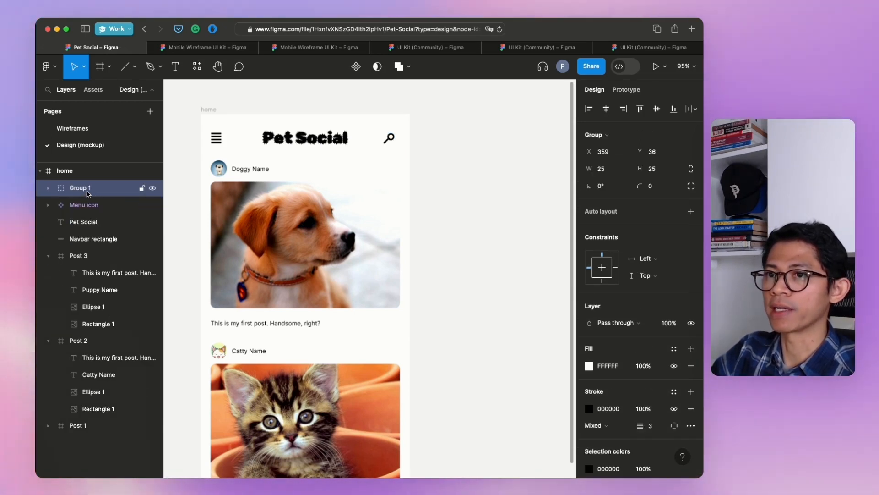
double_click(80, 188)
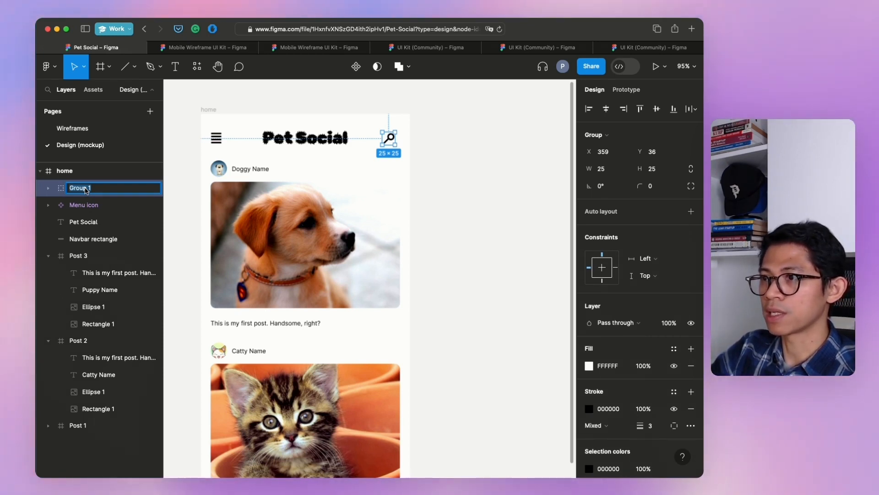
text(Search icon)
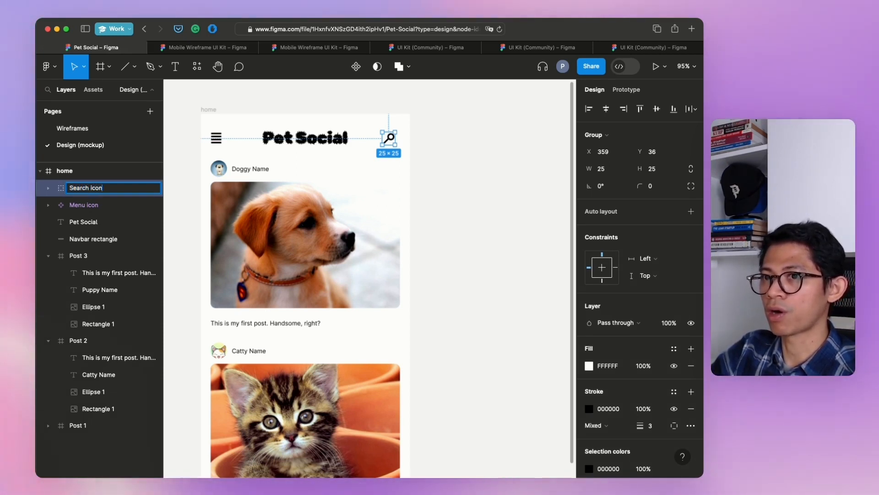
key(Return)
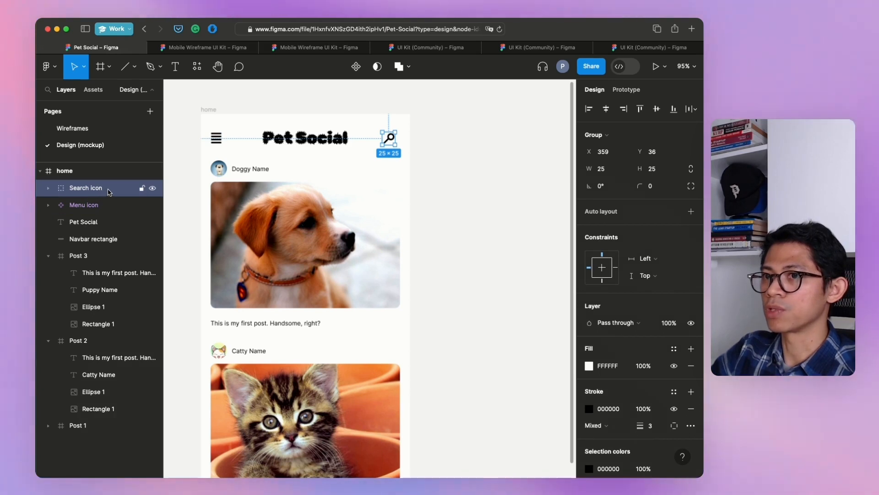
Convert the Search icon group to a frame and make it a component.
click(600, 135)
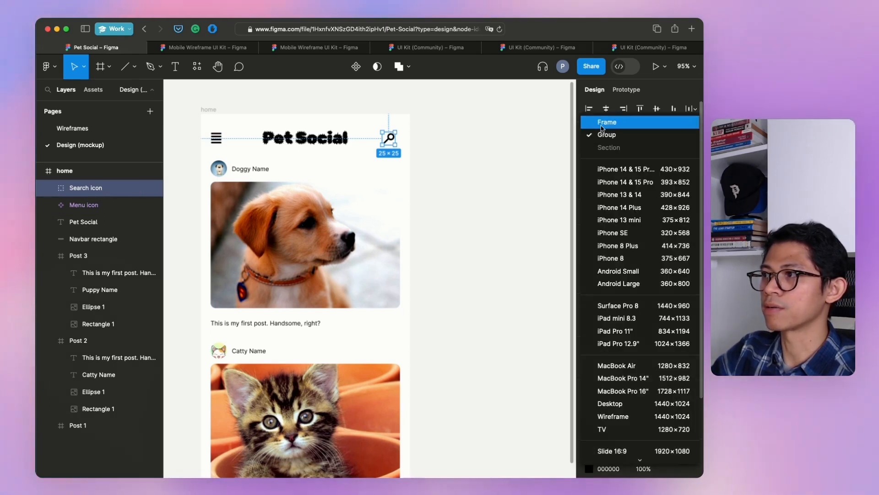
click(606, 121)
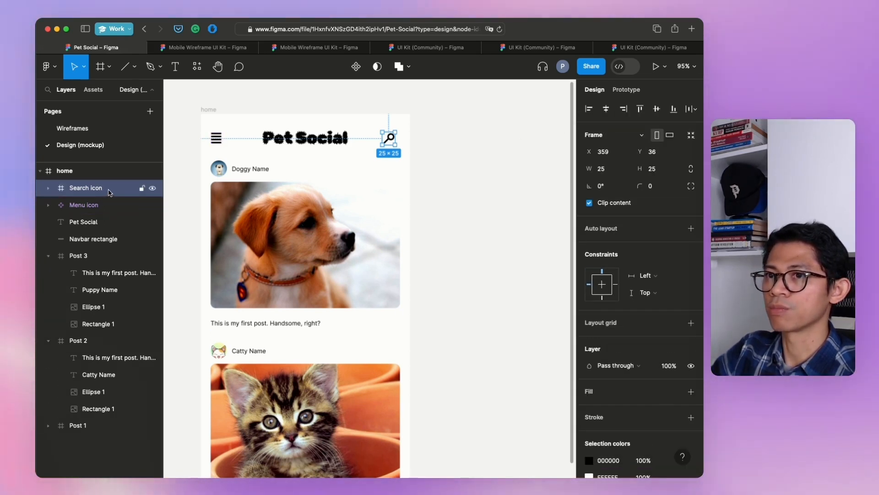
right_click(111, 188)
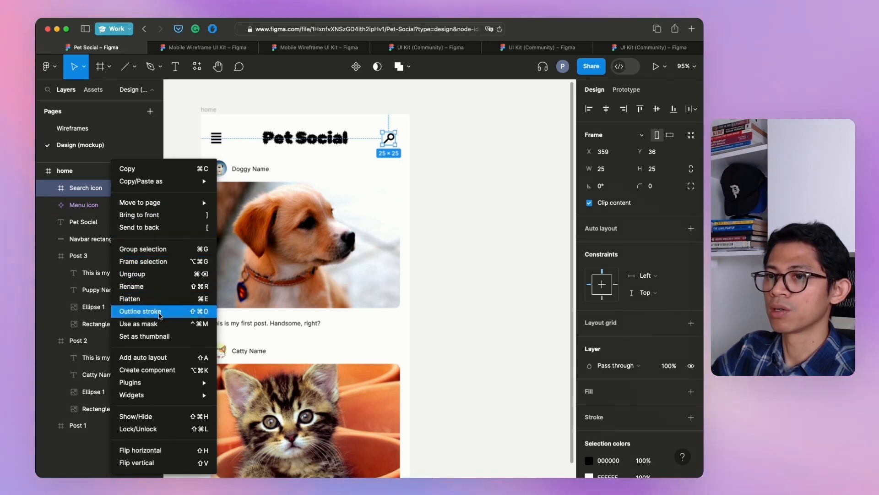
click(164, 369)
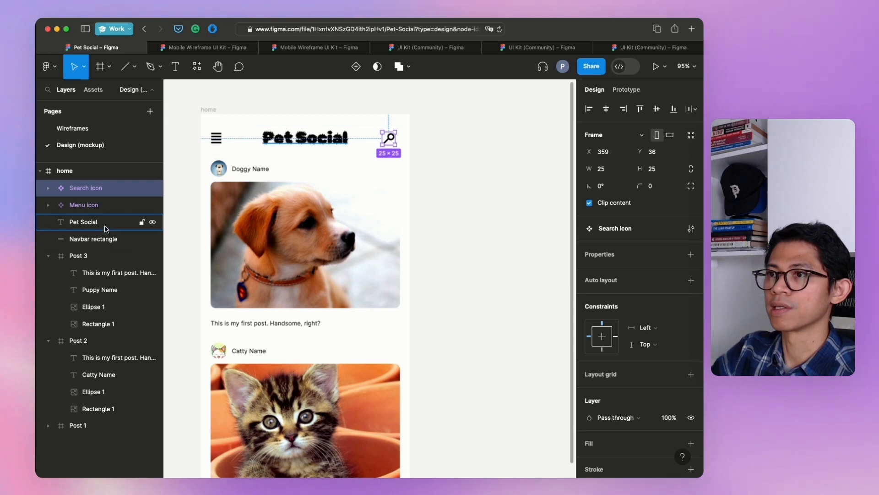
Group the Search icon, Menu icon, Pet Social text and Navbar rectangle layers, and name the group "Navbar".
click(96, 238)
click(96, 222)
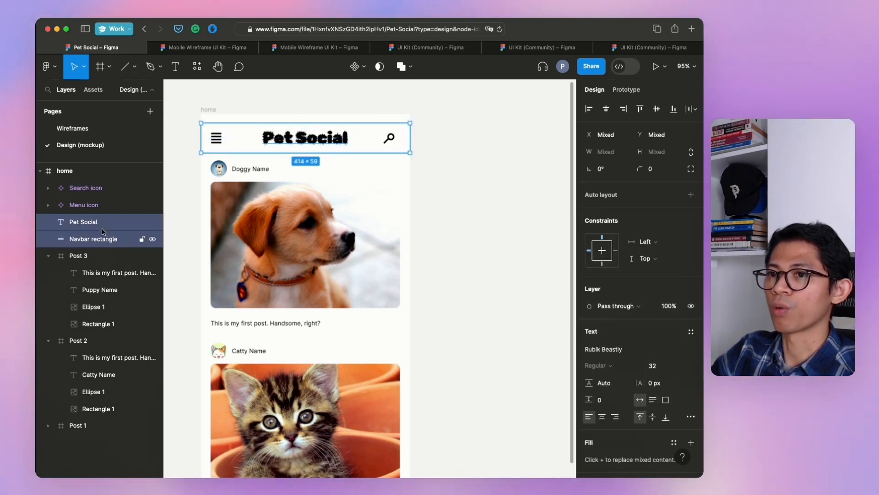
click(105, 239)
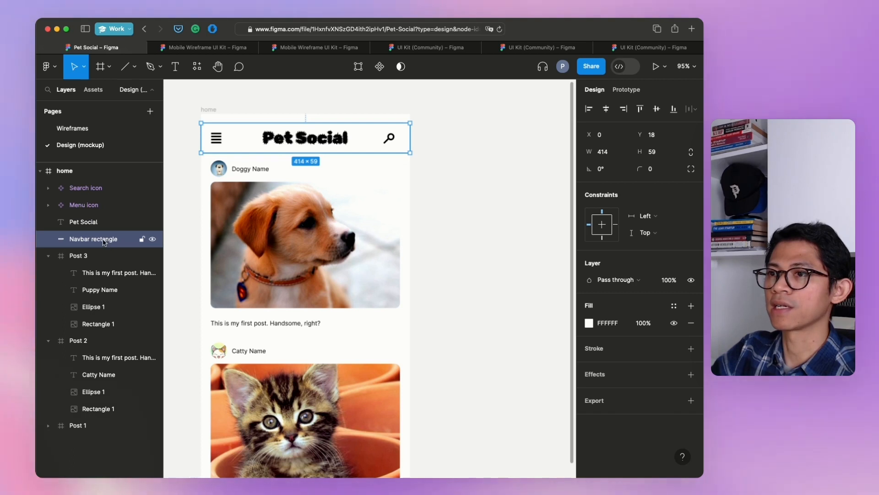
click(95, 191)
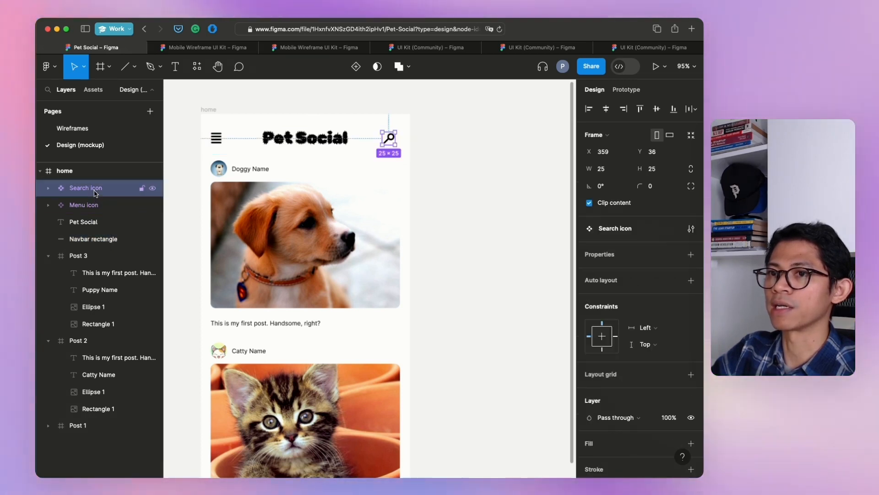
click(94, 204)
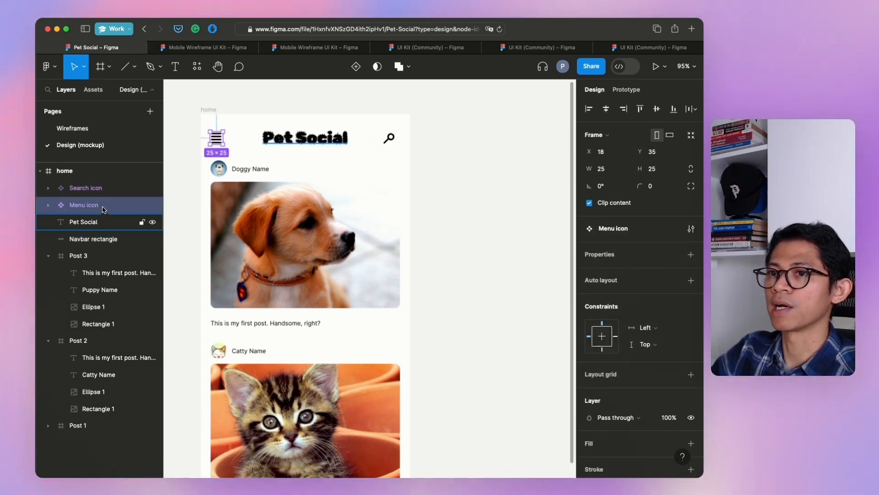
click(112, 238)
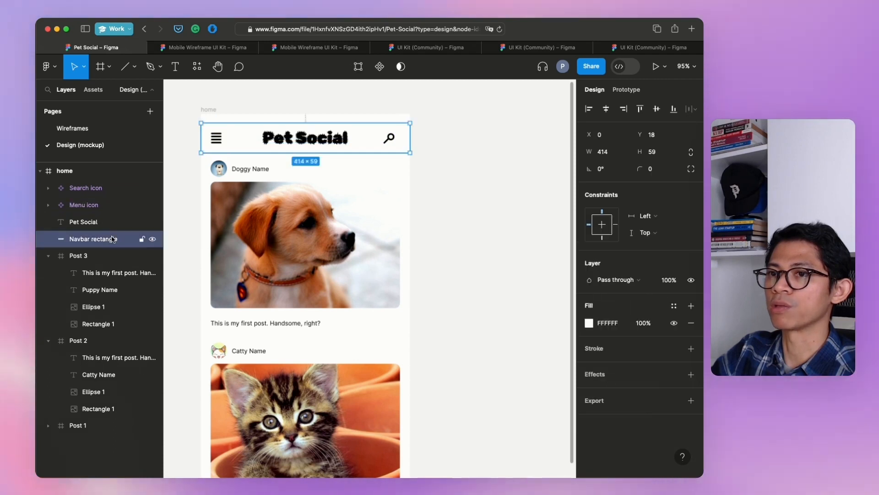
shift+click(99, 191)
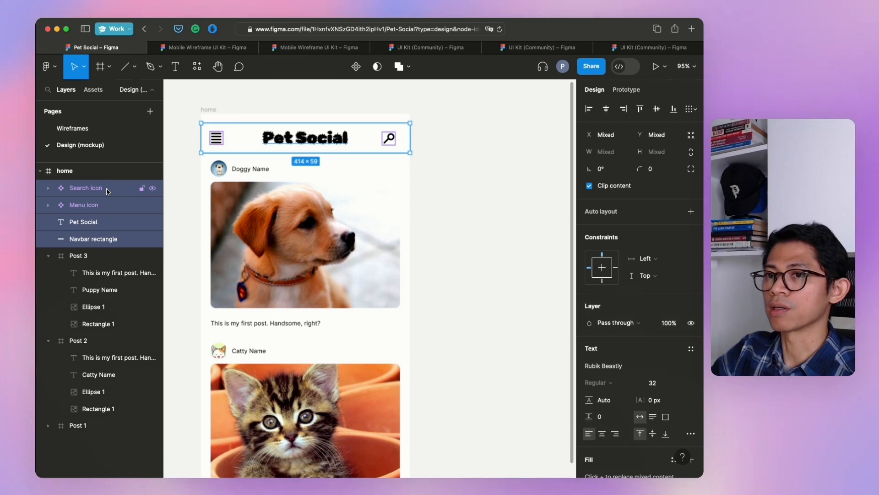
key(super+g)
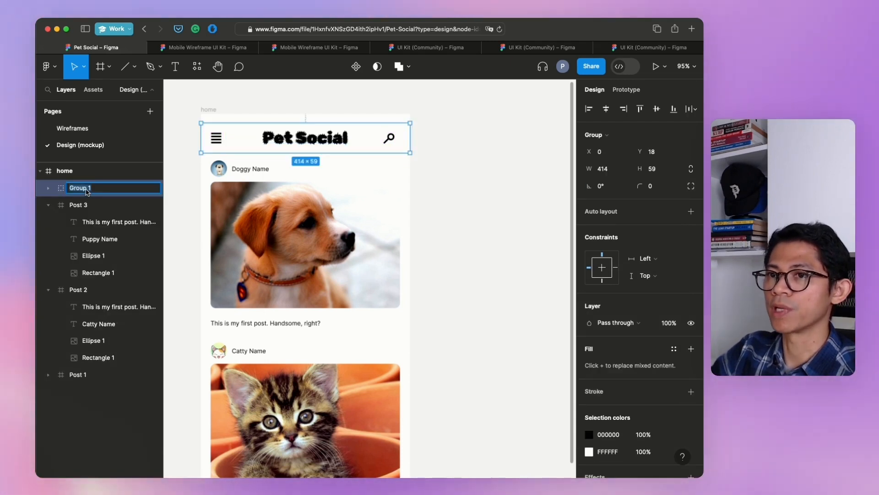
text(vbar)
key(Return)
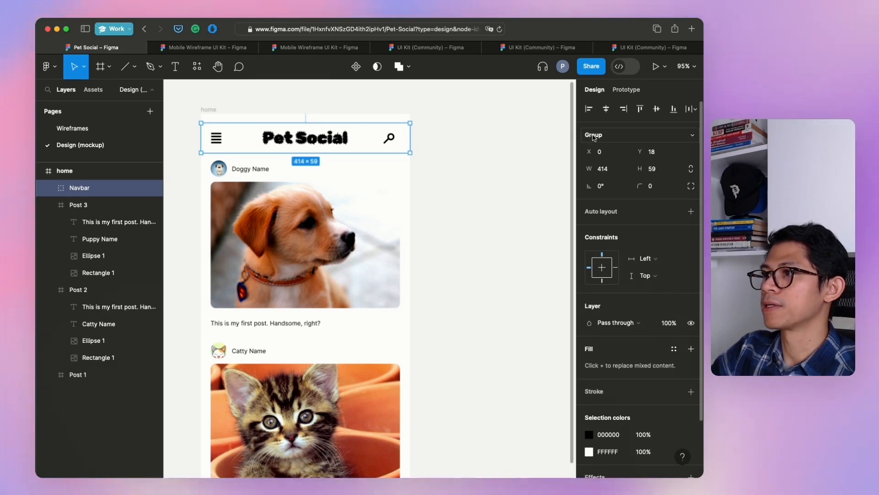
Convert the Navbar group to a frame and make it a component.
key(f)
key(super+alt+g)
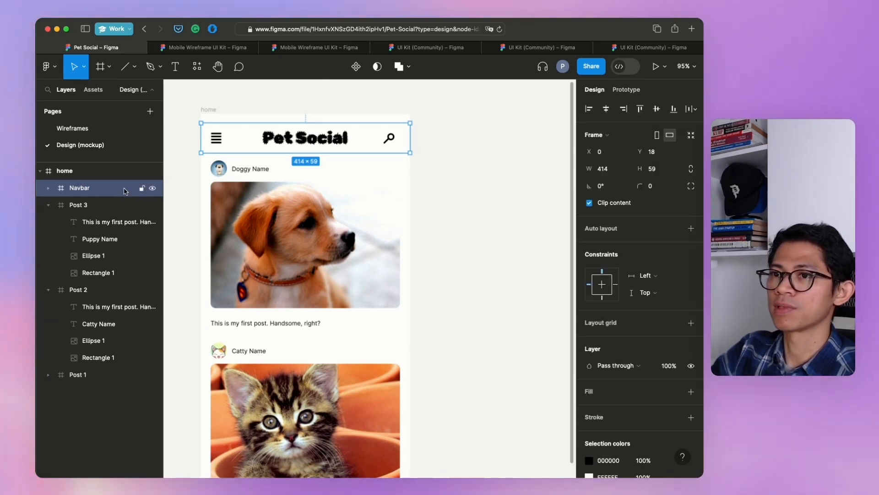
right_click(124, 190)
click(170, 357)
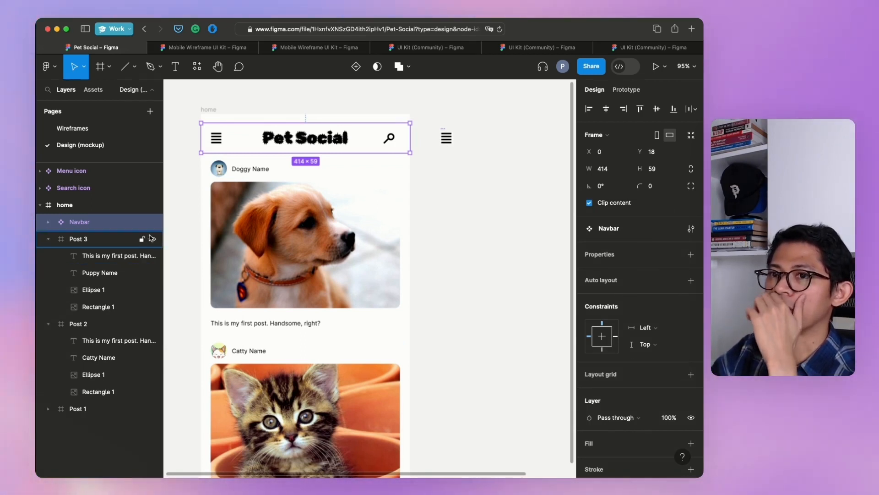
Move the Navbar component out of the home frame to the top level of the layer list.
click(48, 222)
click(49, 222)
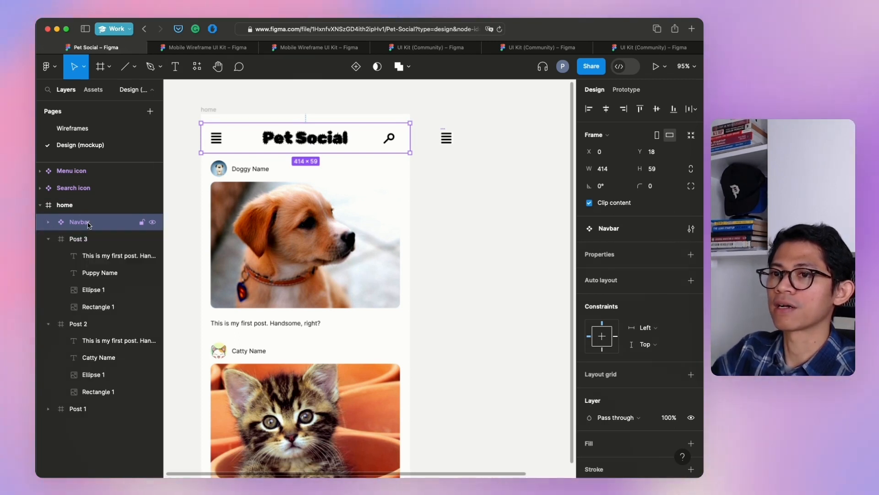
drag(93, 196, 94, 197)
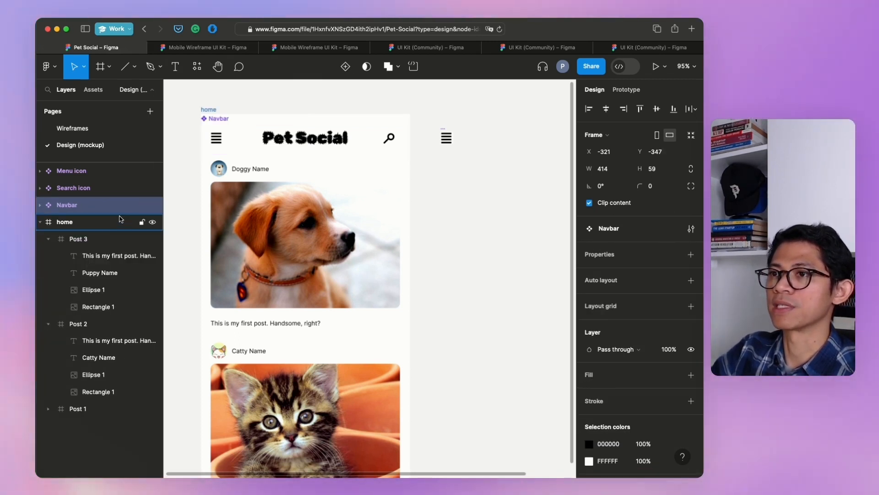
Delete the separate top-level Menu icon and Search icon components, keeping the ones nested in Navbar, and collapse the Navbar layer.
click(444, 138)
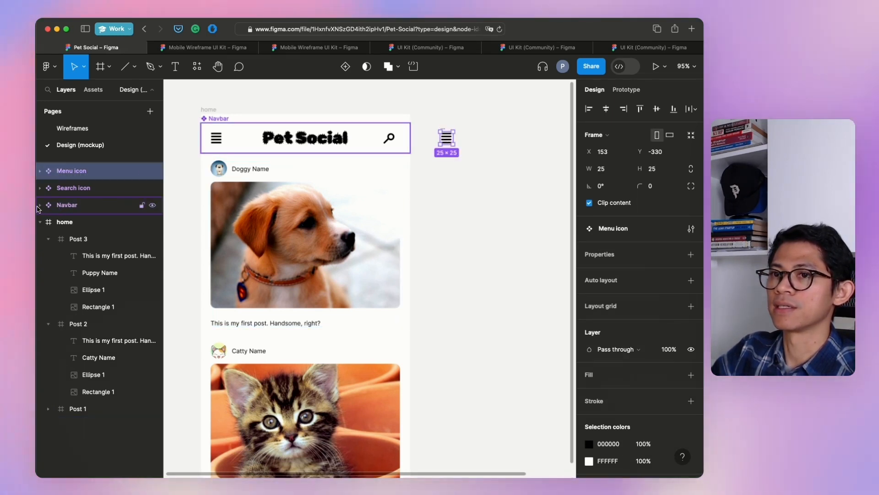
click(39, 205)
click(40, 205)
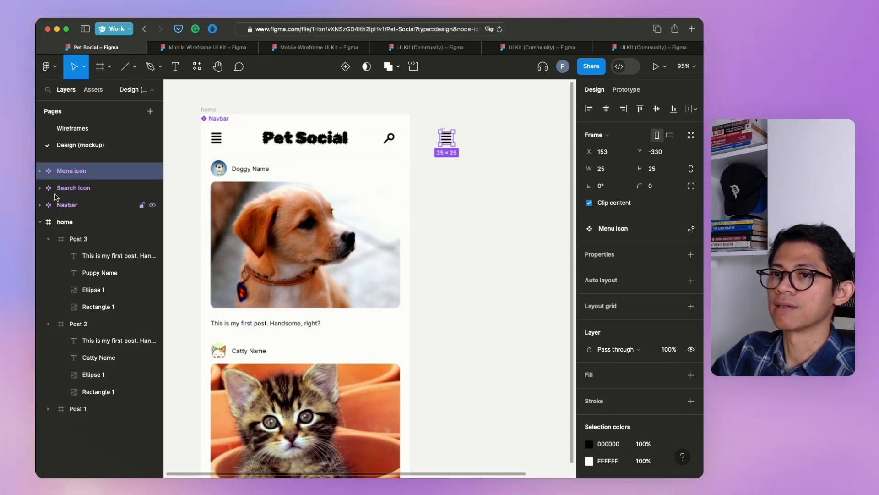
click(74, 188)
shift+click(71, 170)
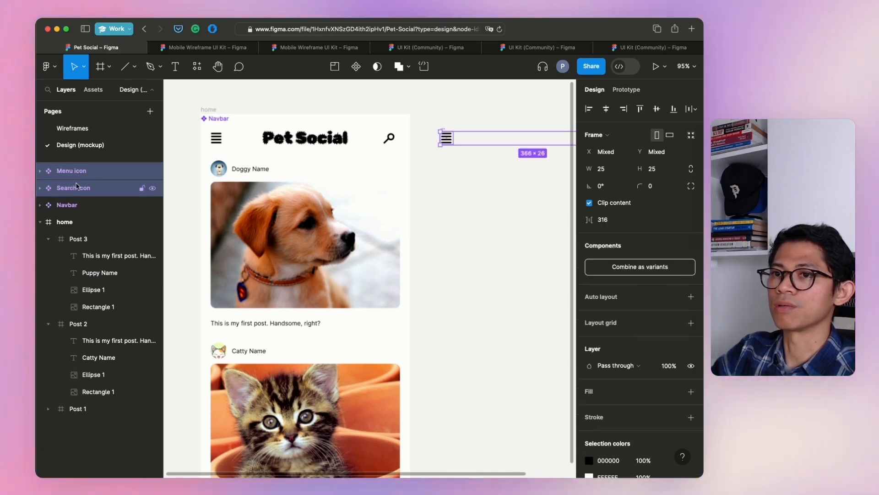
click(40, 205)
click(69, 205)
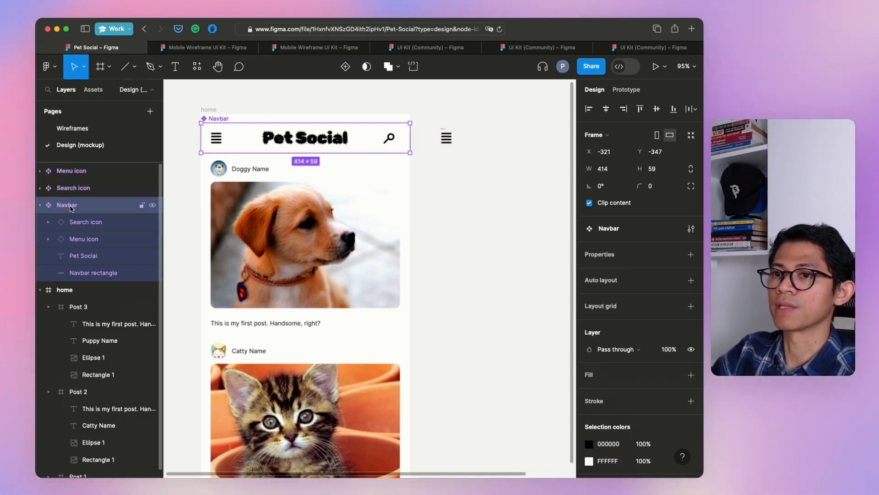
click(78, 189)
shift+click(84, 172)
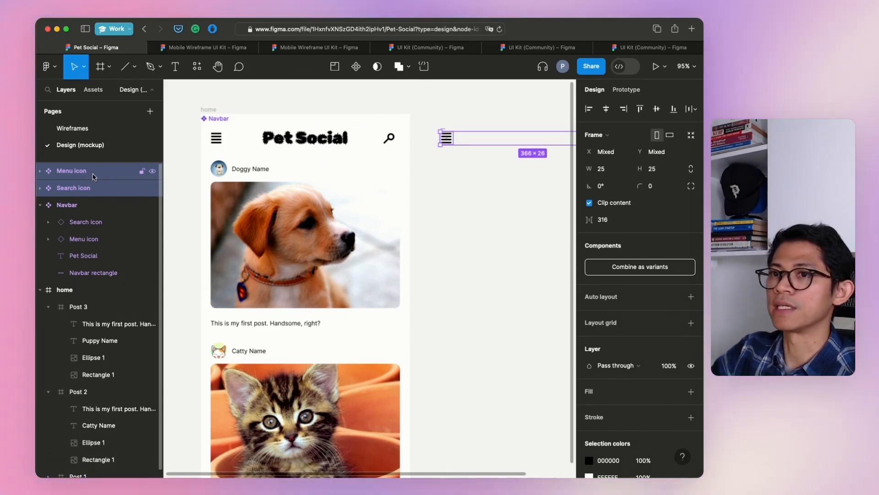
key(Delete)
click(93, 176)
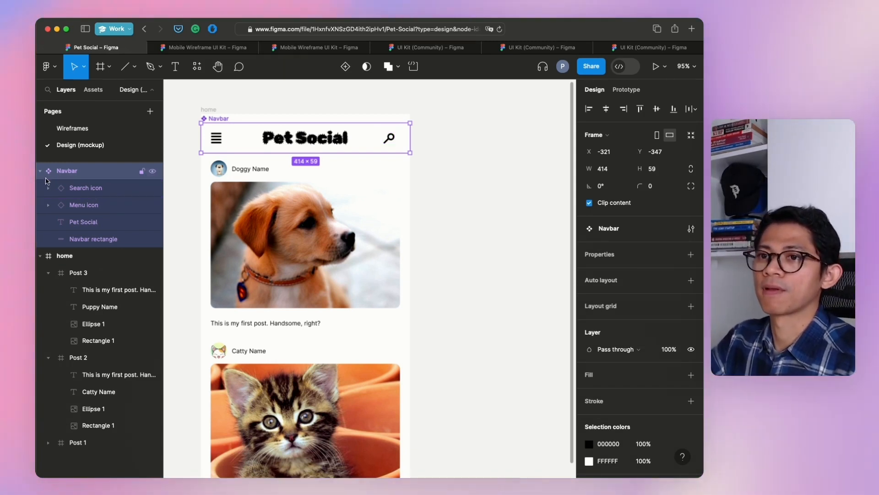
click(41, 172)
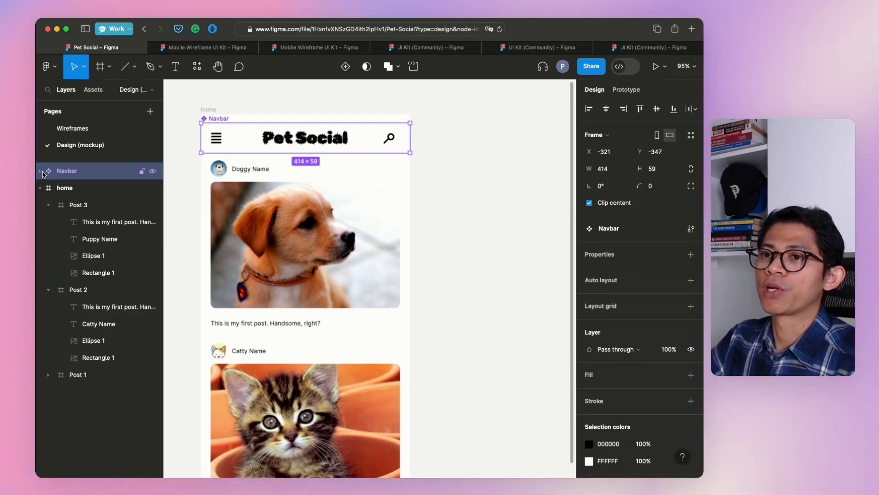
click(449, 175)
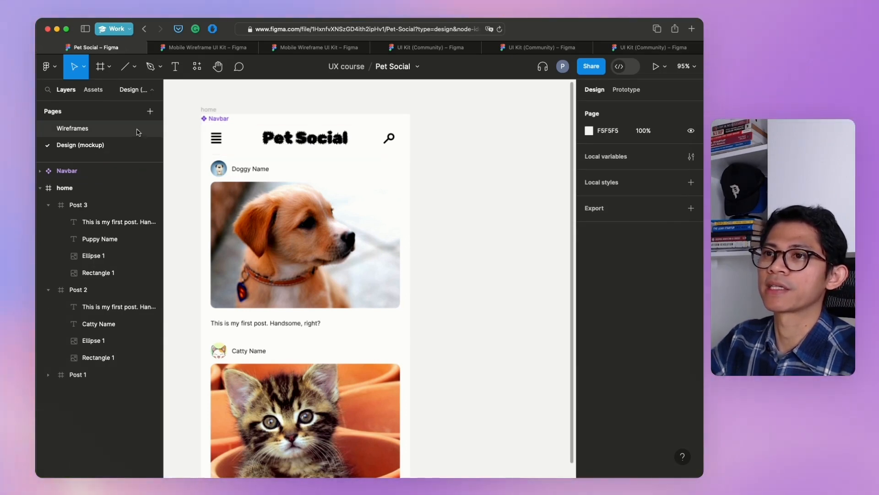
Add a new page named "Components" to the file.
click(149, 111)
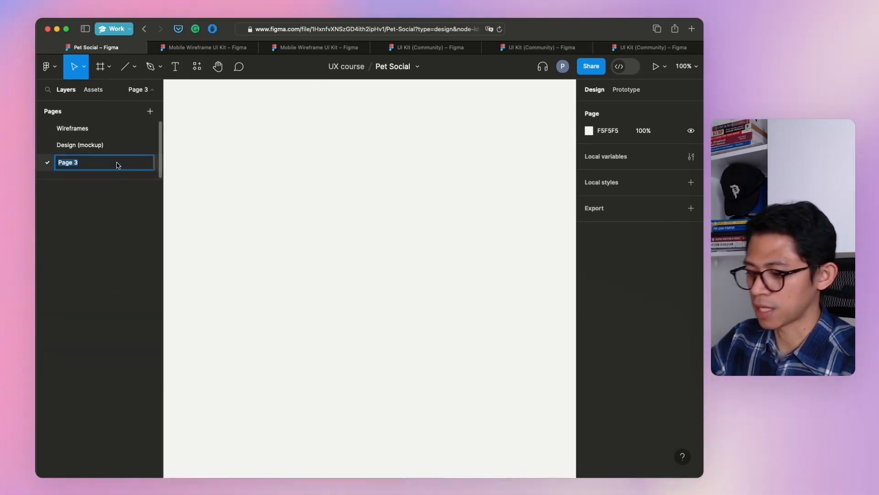
text(Components)
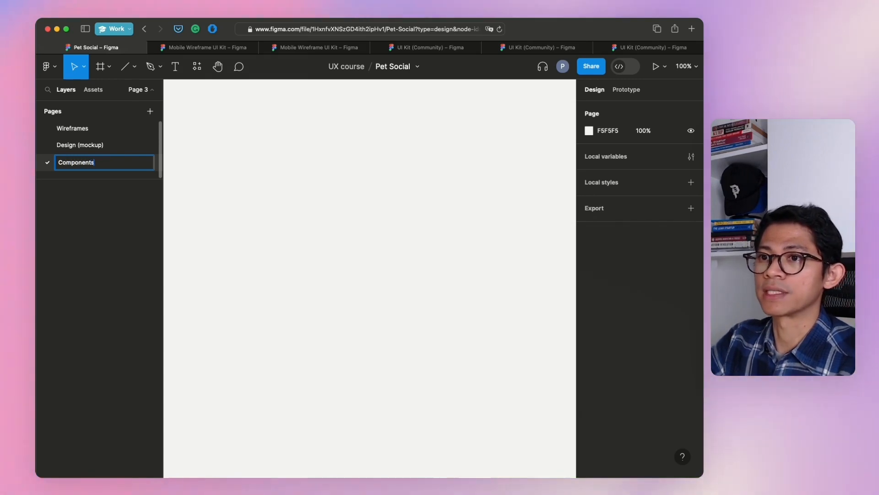
key(Return)
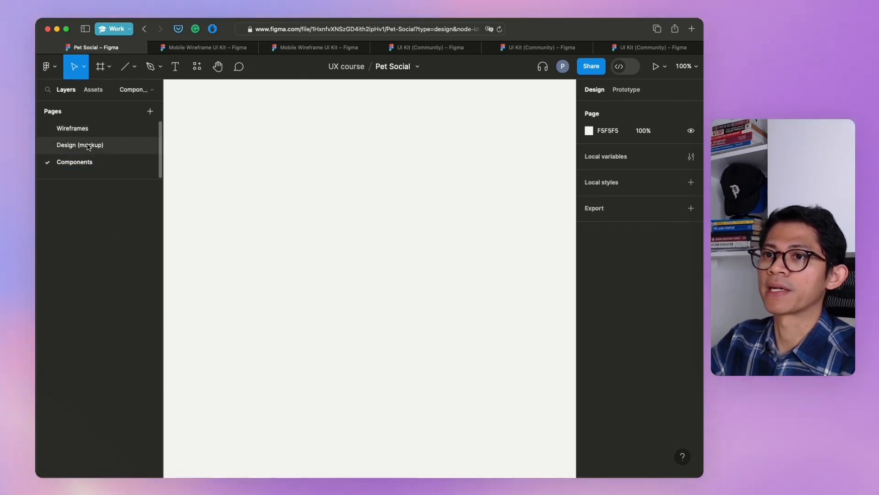
Move the Navbar component from the Design (mockup) page to the Components page and open that page.
click(102, 144)
click(82, 188)
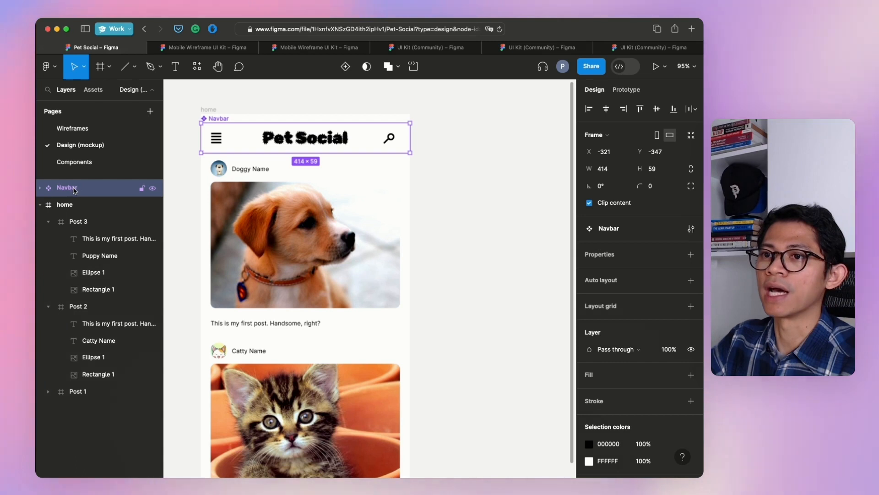
right_click(81, 187)
mouse_move(138, 215)
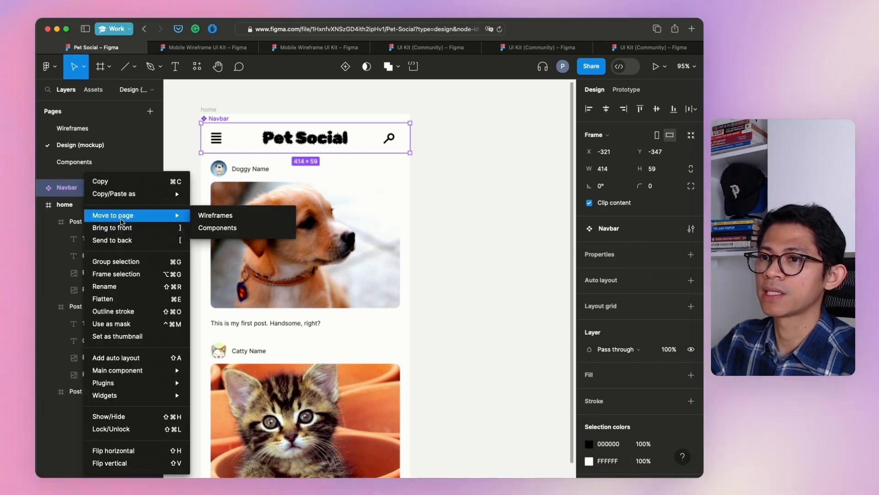
key(Escape)
right_click(86, 188)
mouse_move(175, 222)
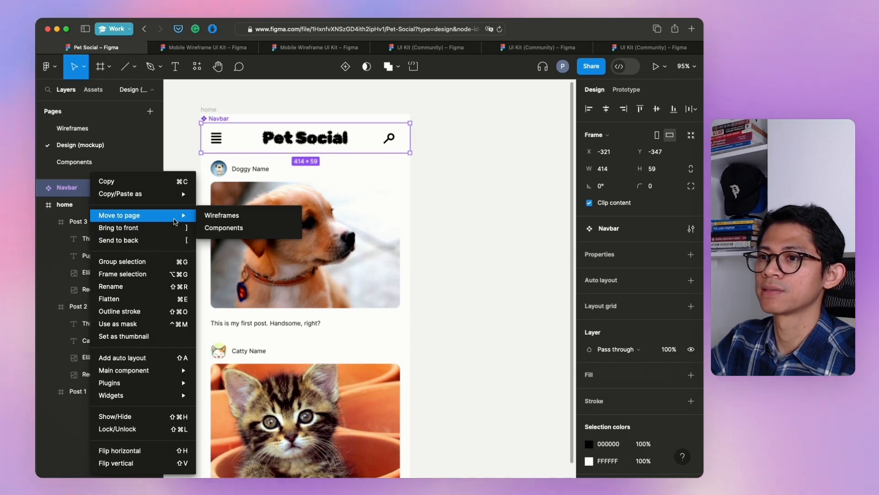
click(224, 228)
click(93, 164)
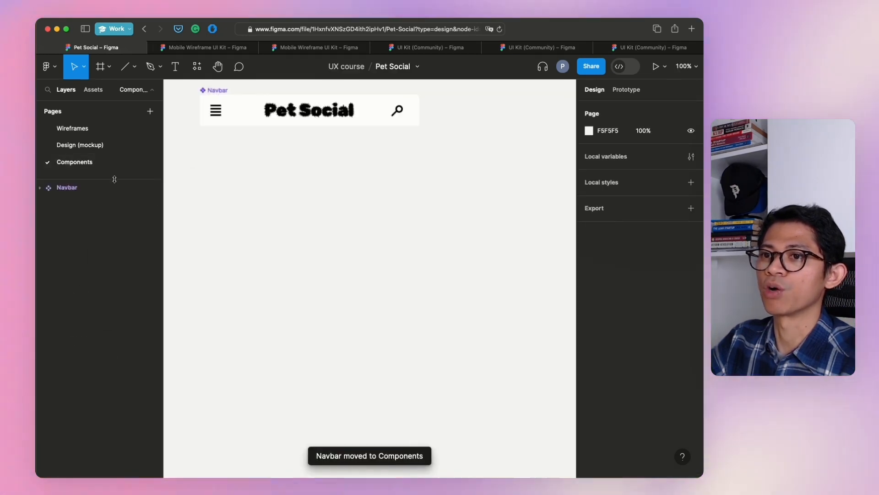
On the Design (mockup) page, place an instance of the local Navbar component across the top of the home frame.
click(79, 145)
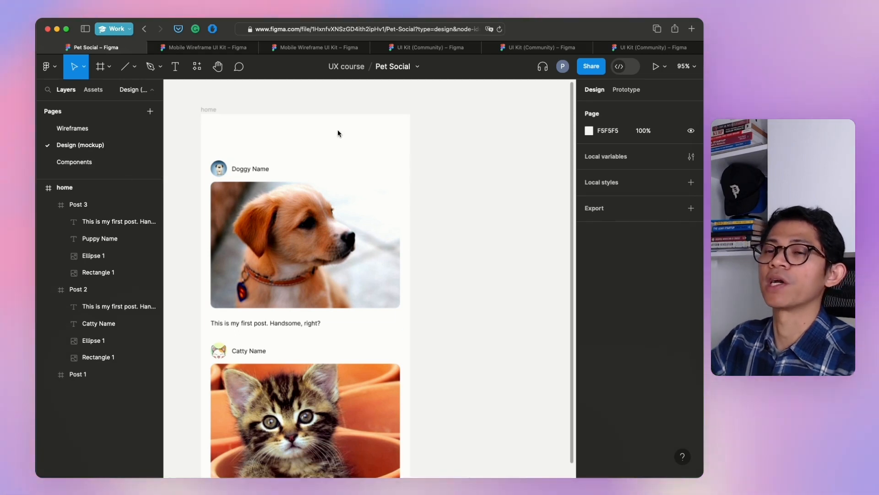
click(93, 90)
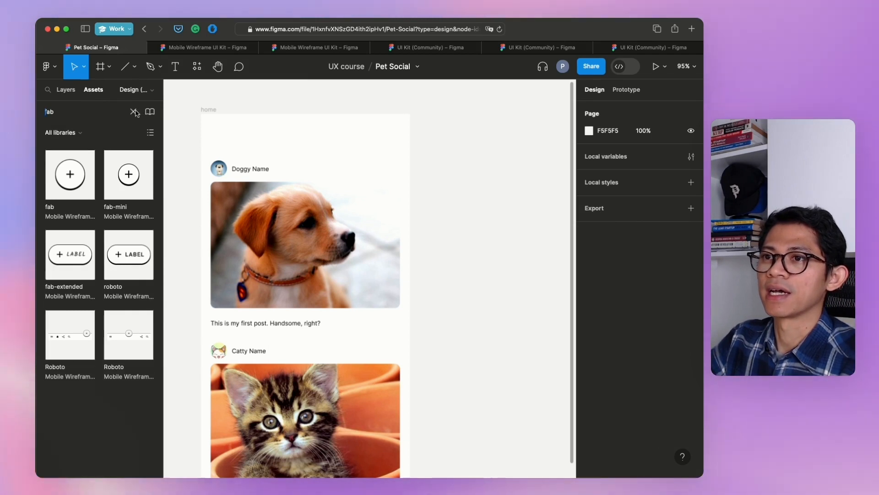
click(134, 112)
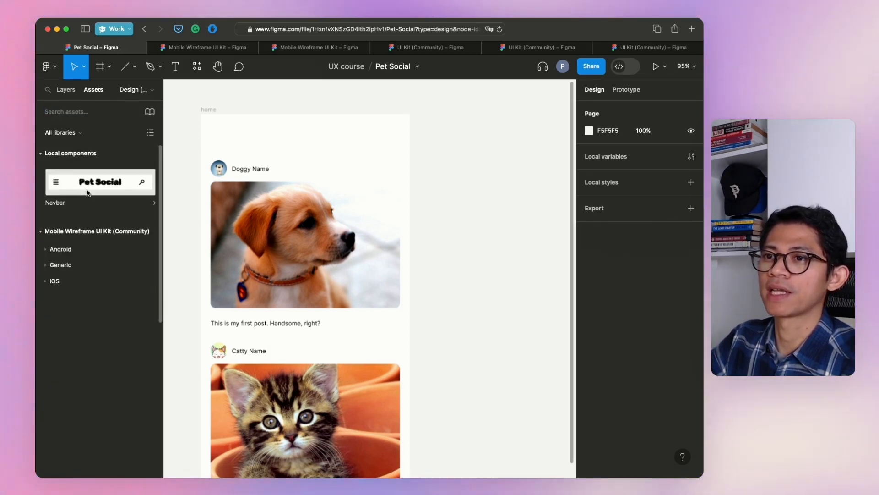
click(86, 190)
click(256, 272)
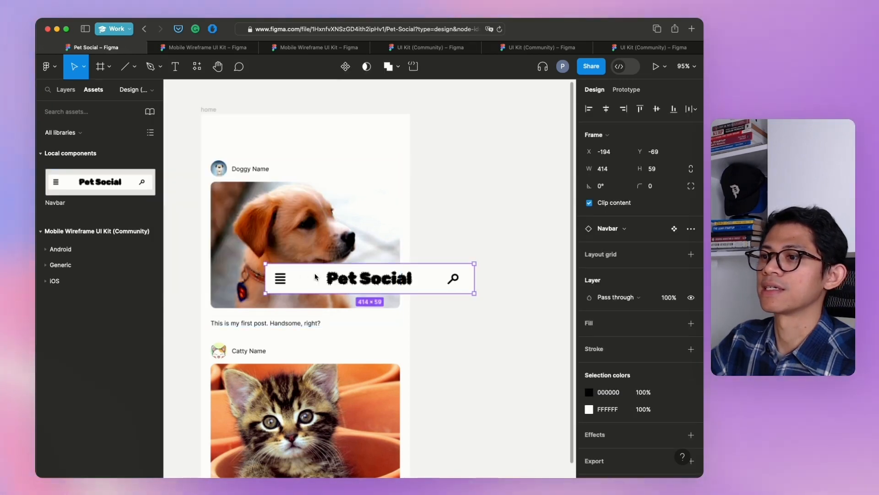
drag(409, 283, 365, 141)
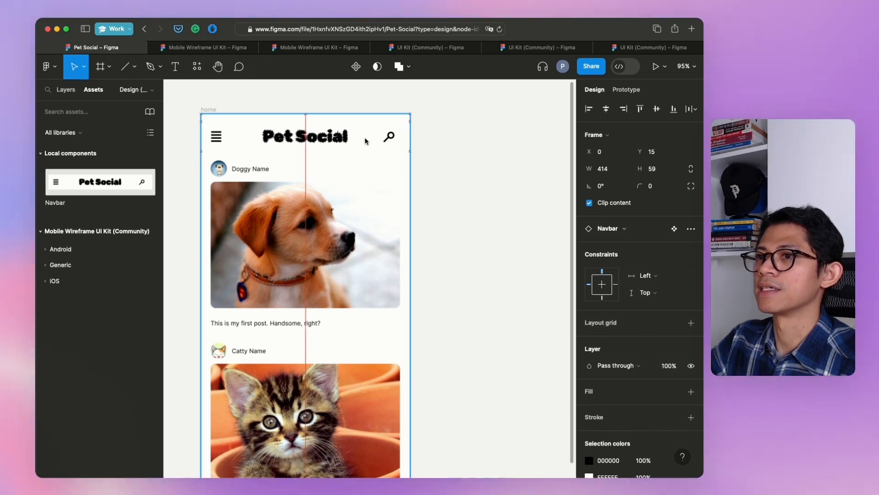
click(438, 176)
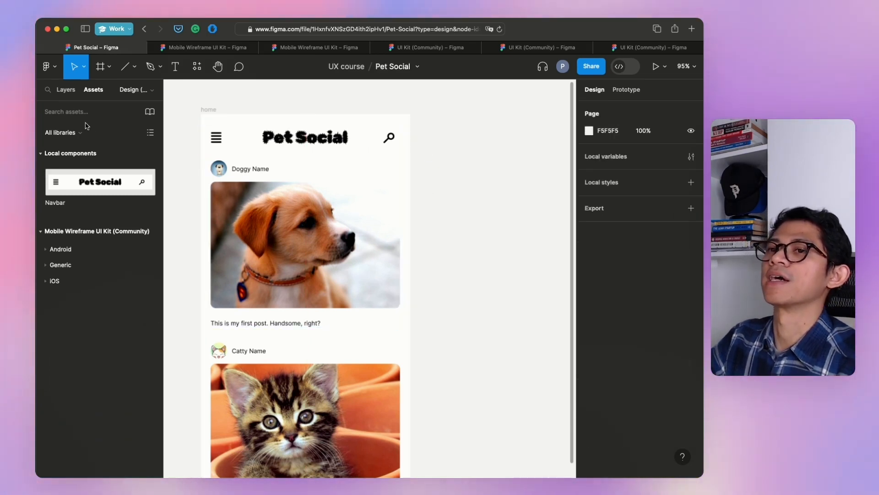
click(74, 94)
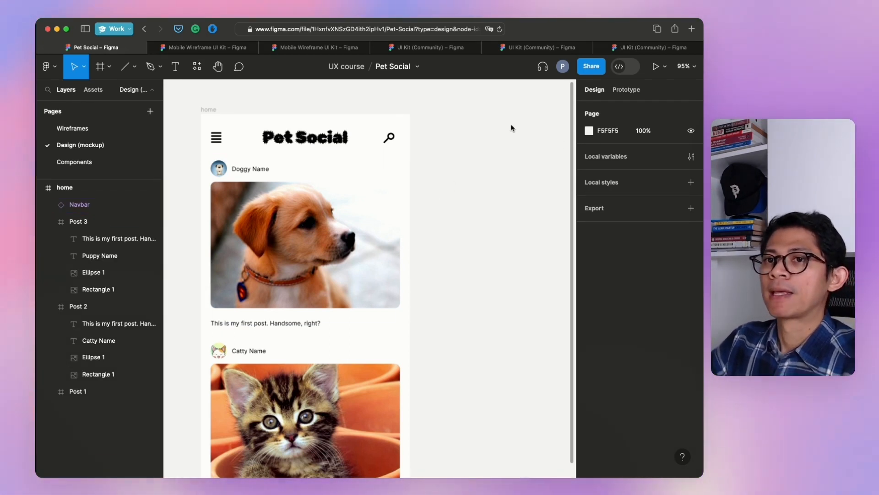
Duplicate the entire home frame, including its navbar and posts, to start a second screen beside it.
click(209, 110)
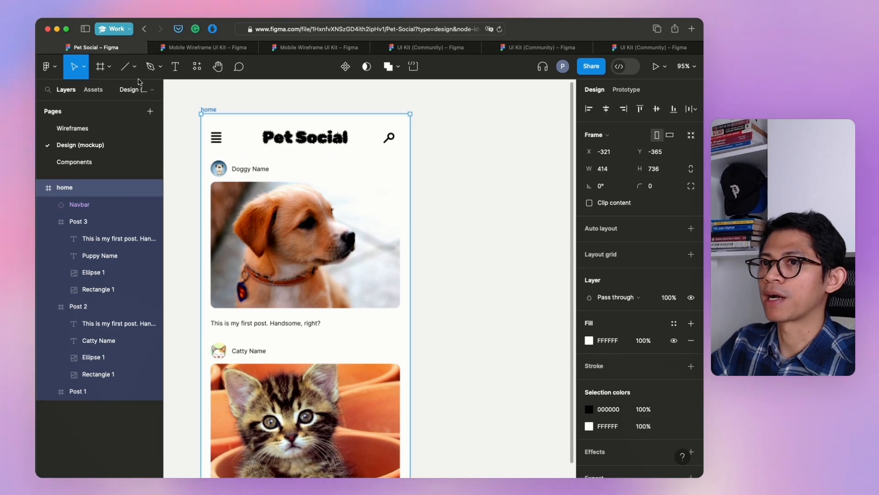
click(109, 67)
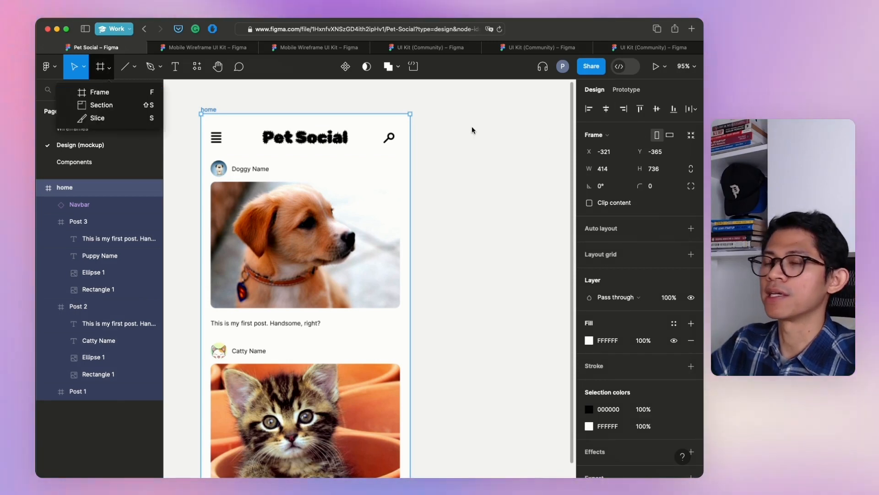
click(222, 112)
click(218, 110)
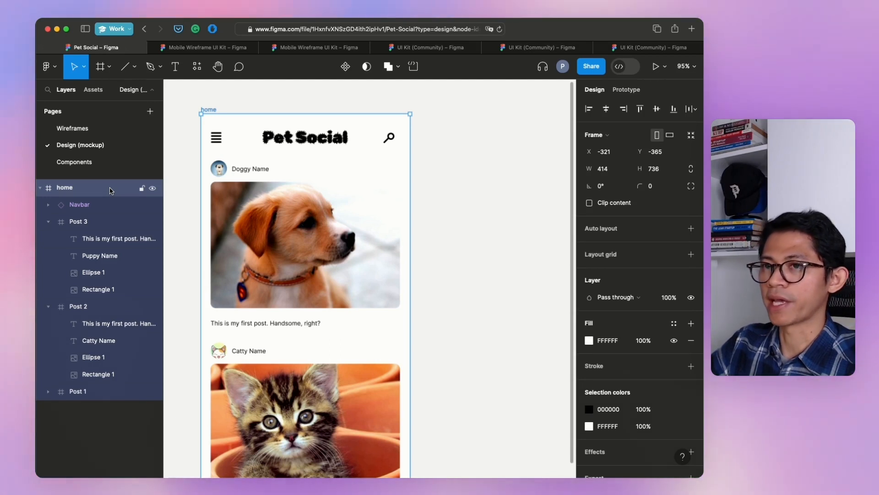
key(super+d)
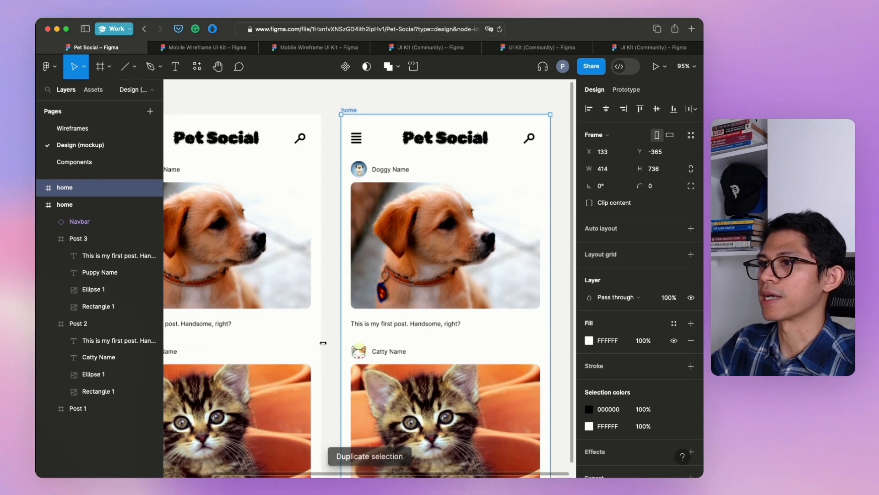
scroll(324, 342, left, 3)
scroll(366, 316, left, 1)
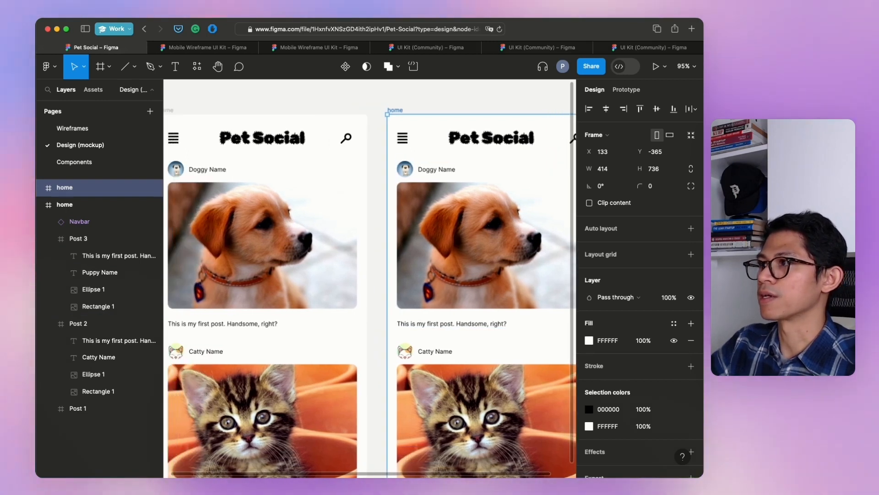
Rename the duplicated home frame as "profile" and collapse the original home frame's layers.
click(686, 66)
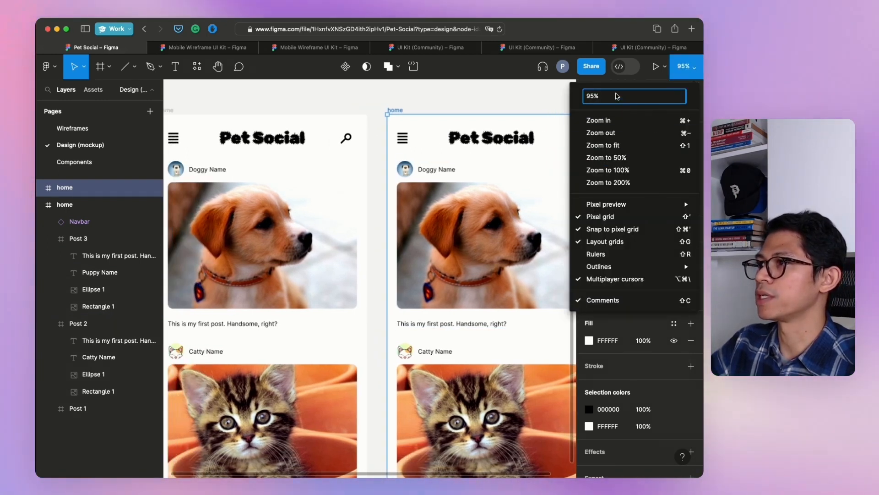
click(614, 95)
text(80)
key(Return)
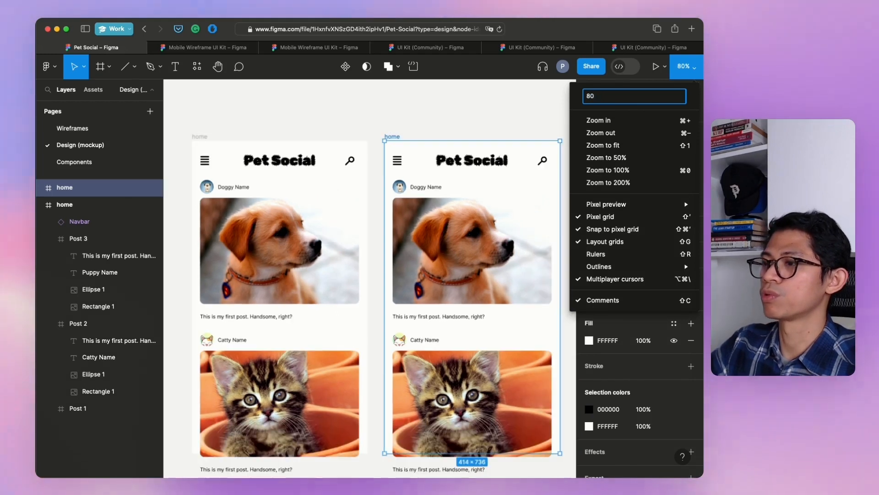
click(431, 110)
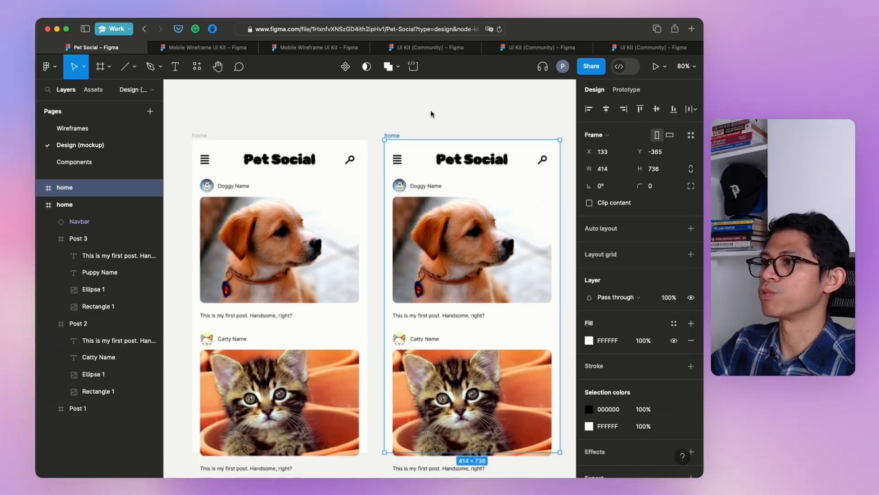
scroll(431, 110, down, 2)
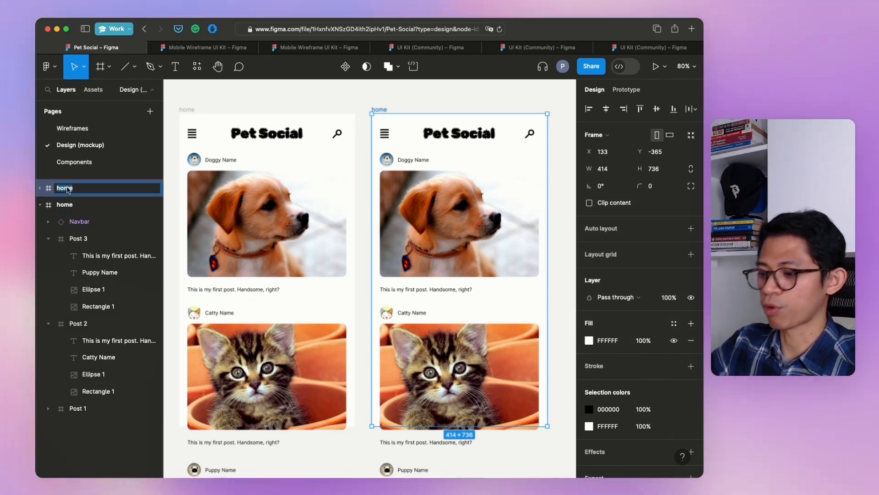
text(ofile)
key(Return)
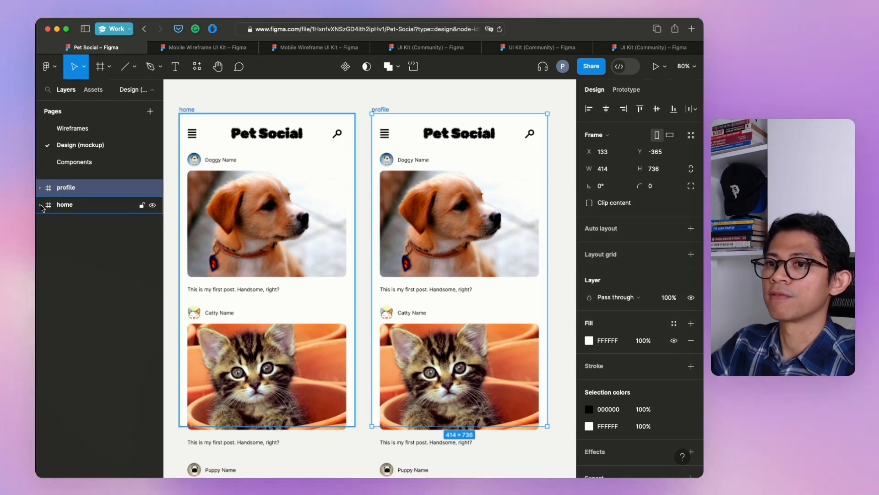
click(417, 101)
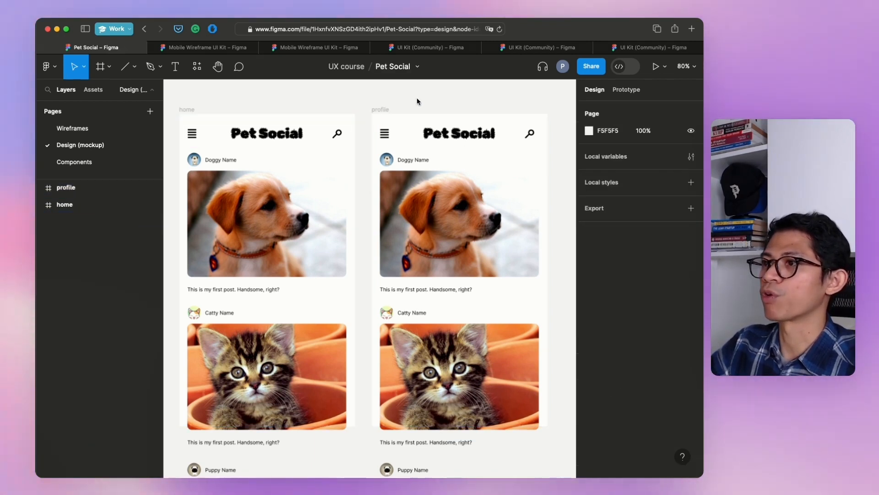
Move all three posts in the profile frame down by about one post height, leaving an empty area below the navbar.
click(440, 165)
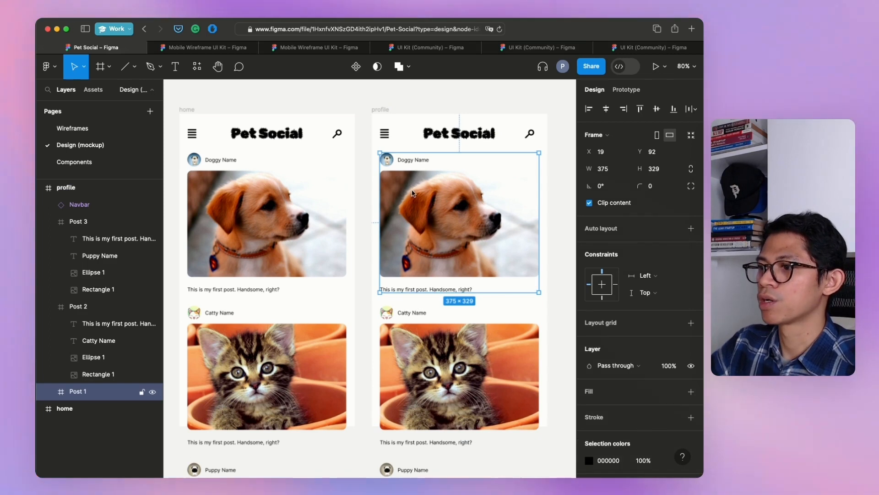
shift+click(445, 328)
scroll(437, 364, down, 5)
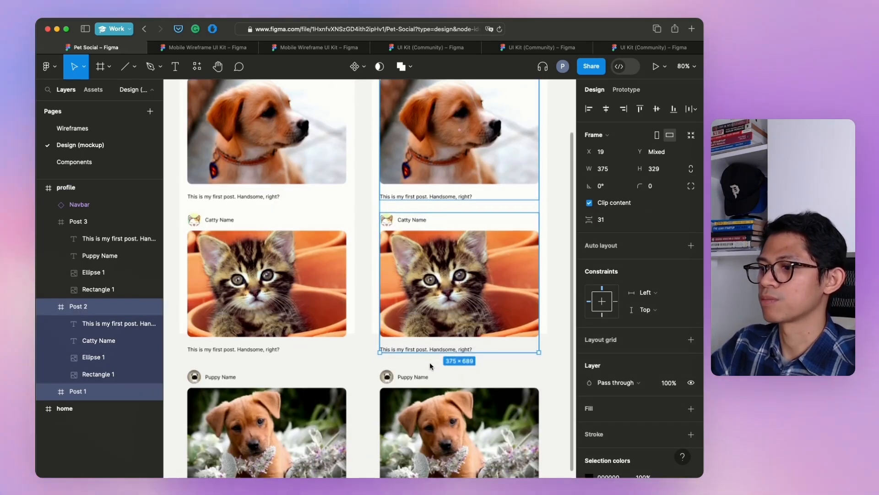
shift+click(423, 390)
scroll(424, 389, up, 5)
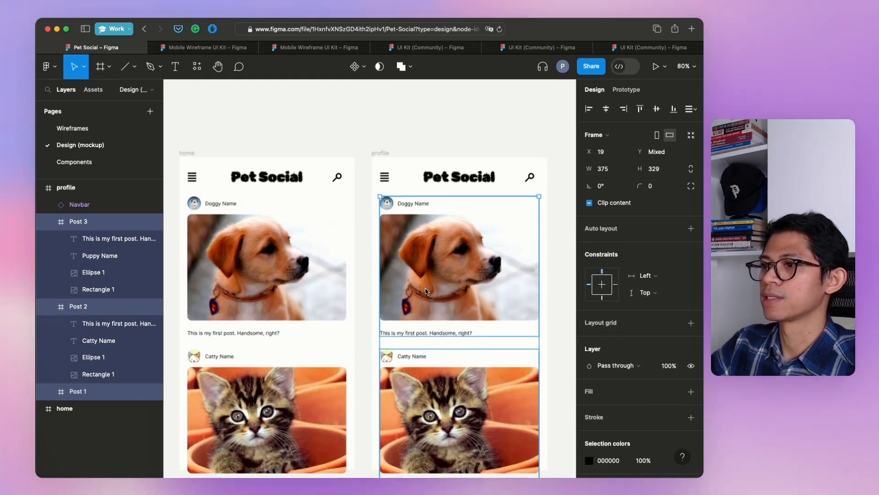
key(shift+Down)
key(shift+Down)
key(shift+Down)
key(shift+Down)
key(shift+Down)
key(shift+Down)
key(shift+Down)
key(shift+Down)
key(shift+Down)
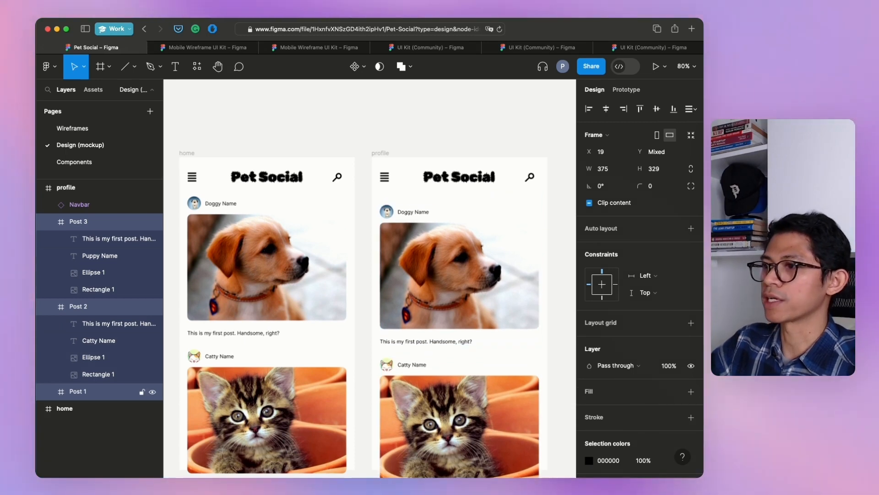
key(shift+Down)
key(shift+Down)
key(shift+Down)
key(shift+Down)
key(shift+Down)
key(shift+Down)
key(shift+Down)
key(shift+Down)
key(shift+Down)
key(shift+Down)
key(shift+Down)
key(shift+Down)
key(shift+Down)
key(shift+Down)
key(shift+Down)
key(shift+Down)
key(shift+Down)
key(shift+Down)
key(shift+Down)
key(shift+Down)
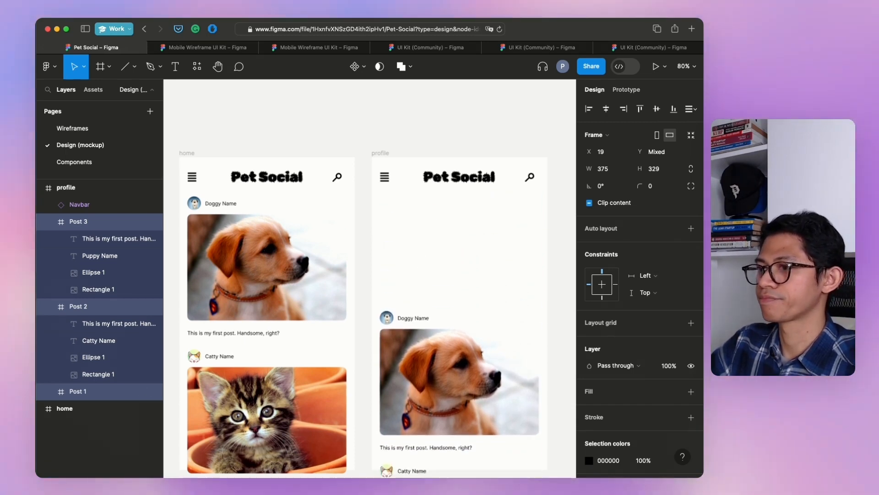
key(shift+Down)
click(428, 147)
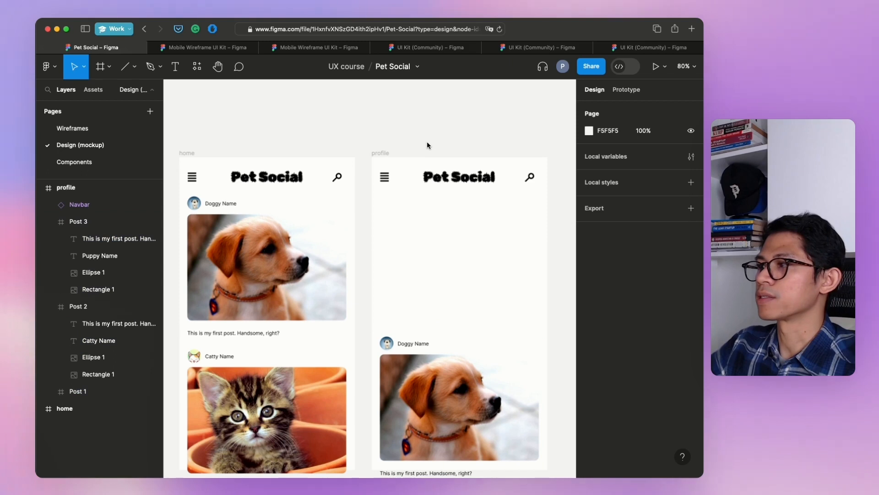
Draw a full-width rectangle of about 414 × 174 directly below the navbar in the profile frame, at about X 0, Y 77.
click(109, 67)
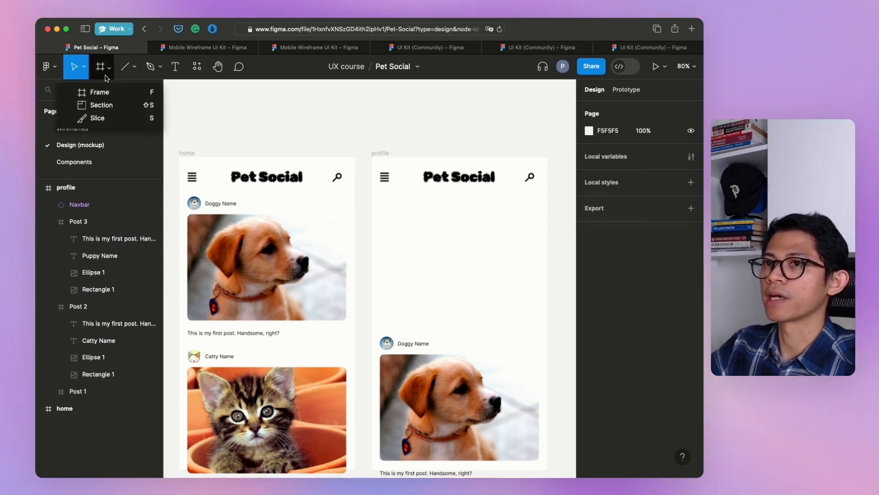
click(125, 67)
click(134, 67)
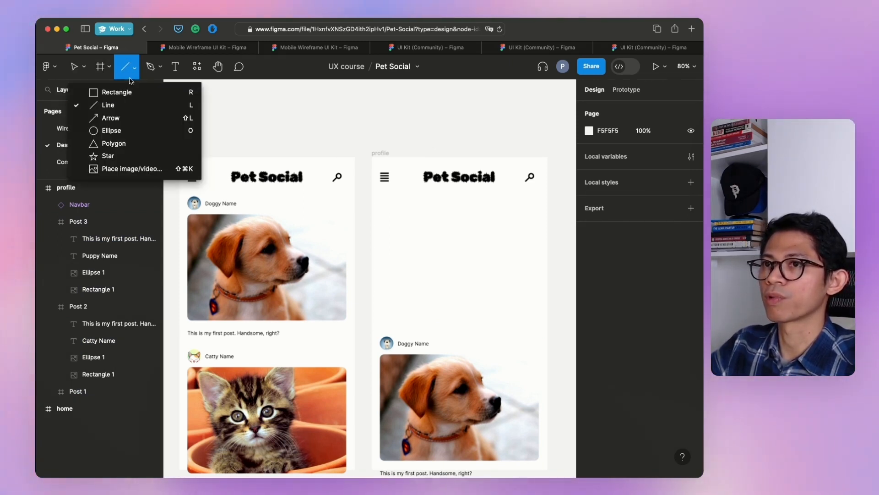
click(129, 94)
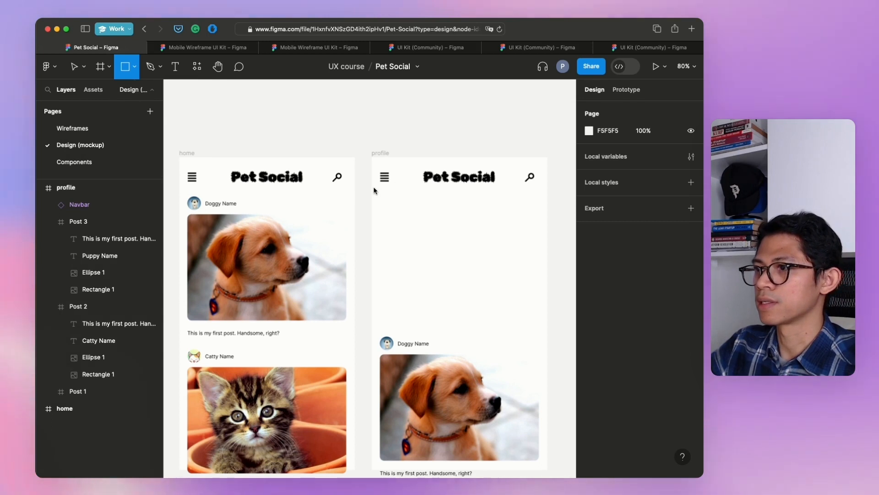
drag(371, 190, 548, 266)
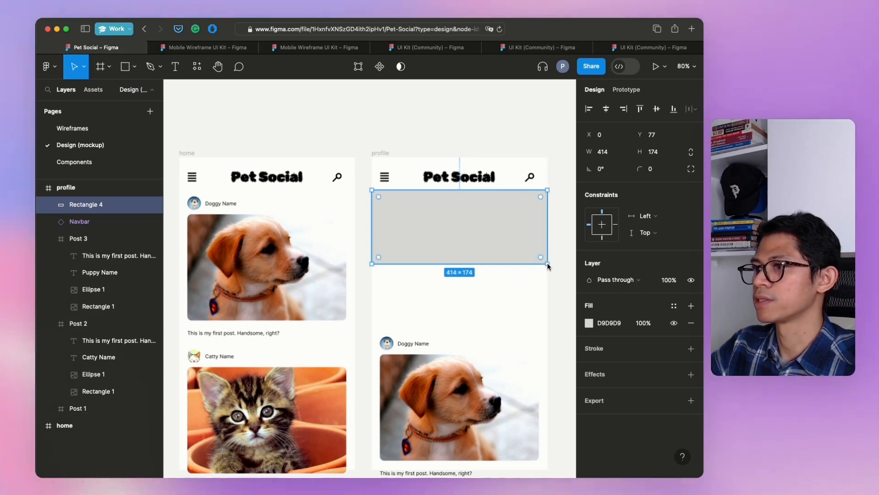
click(560, 229)
Set the fill of the rectangle below the profile navbar to white, FFFFFF.
click(521, 235)
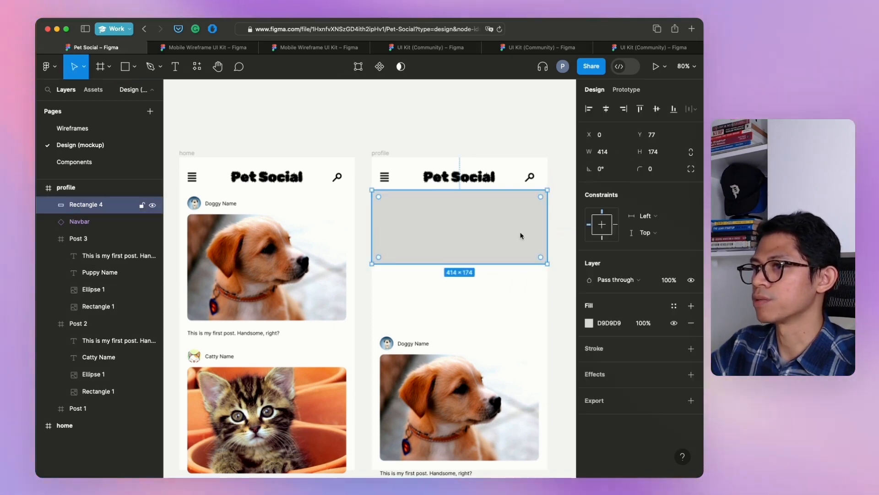
click(589, 323)
drag(457, 225, 433, 198)
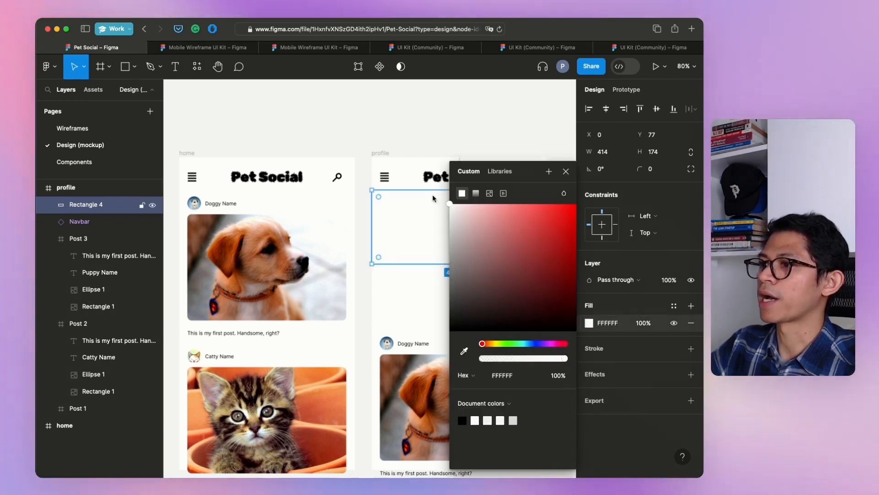
click(475, 137)
click(461, 212)
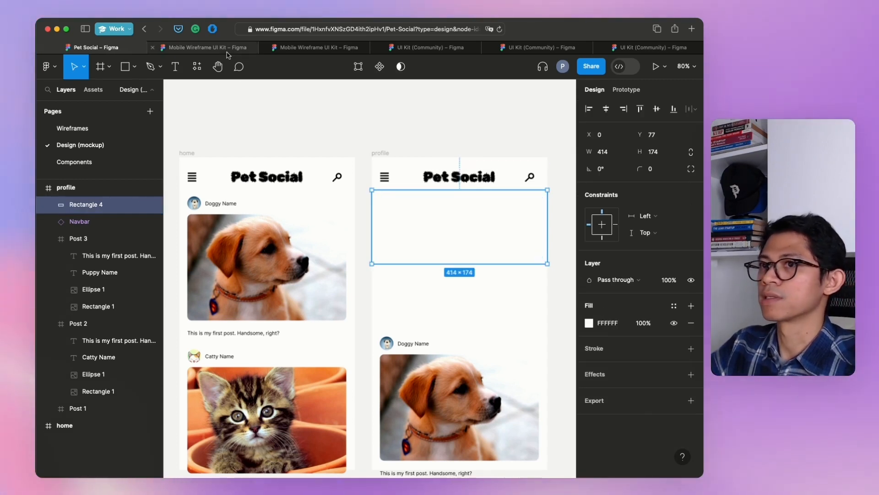
Fill the rectangle below the profile navbar with the image profile-cover.jpg from the ux short course folder.
click(134, 67)
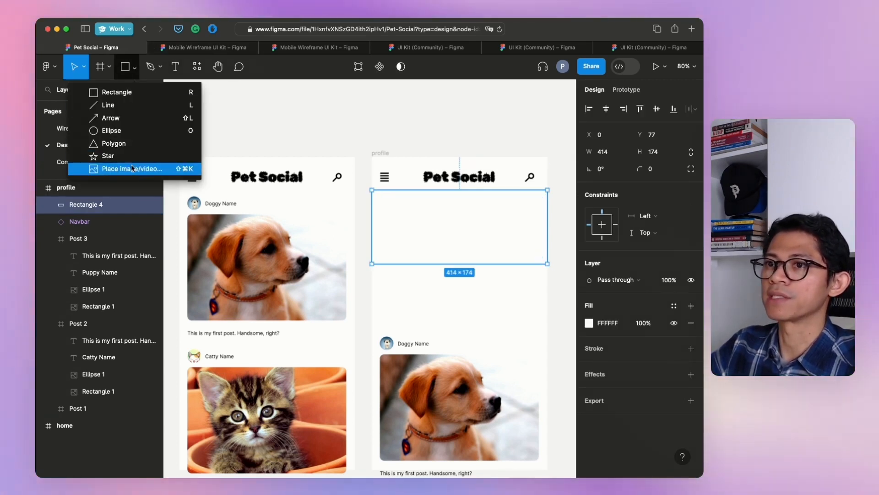
click(126, 168)
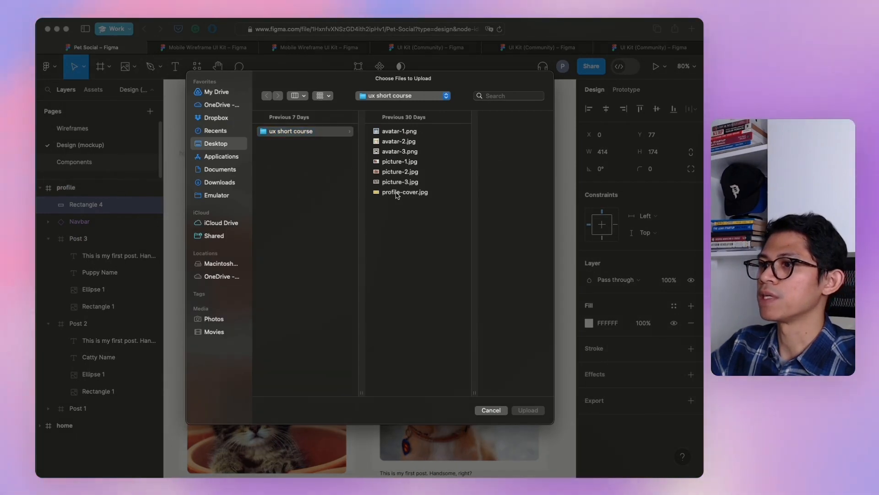
click(403, 192)
click(529, 409)
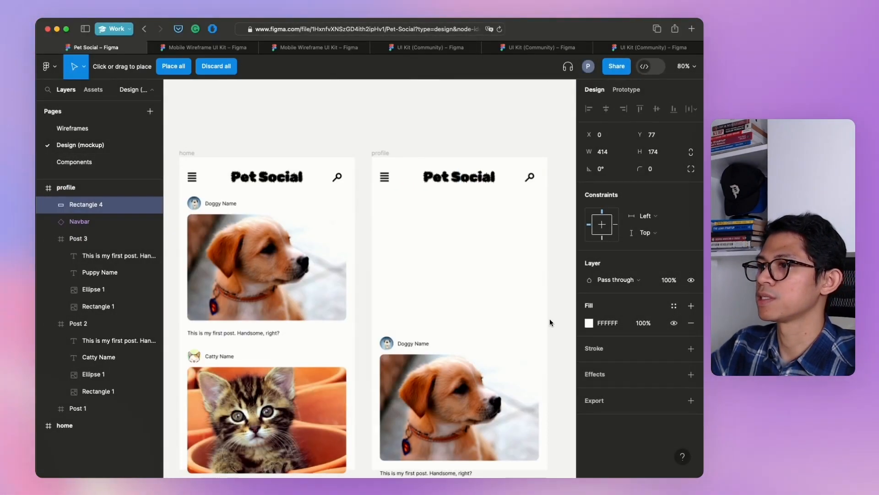
click(459, 207)
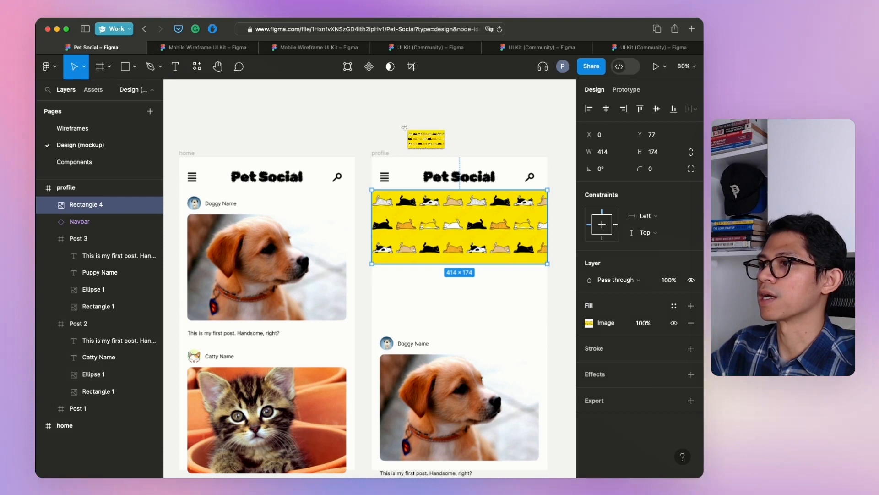
Draw a circle of about 111 × 111 centred over the cover image's lower edge, at about X 151, Y 194.
click(488, 274)
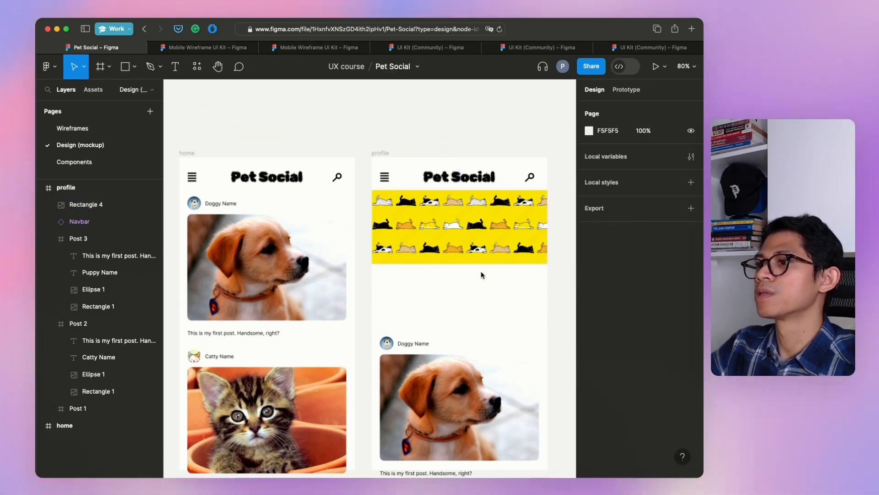
click(135, 67)
click(138, 131)
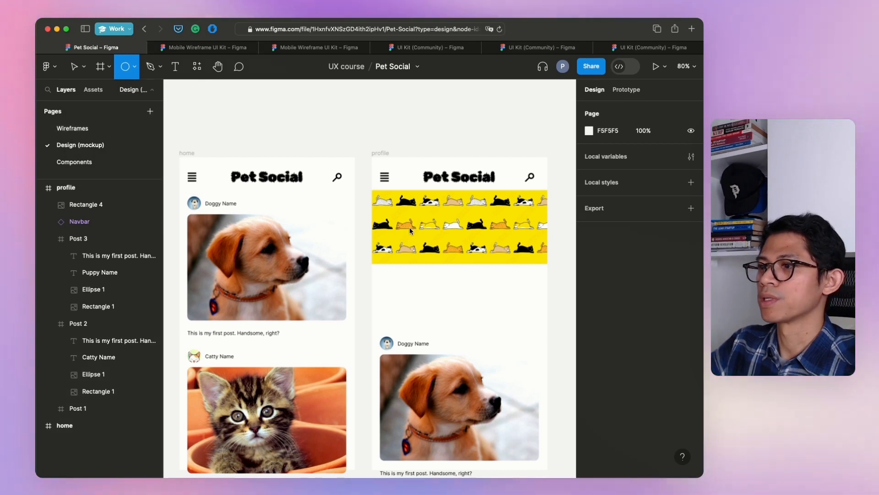
drag(442, 251, 488, 294)
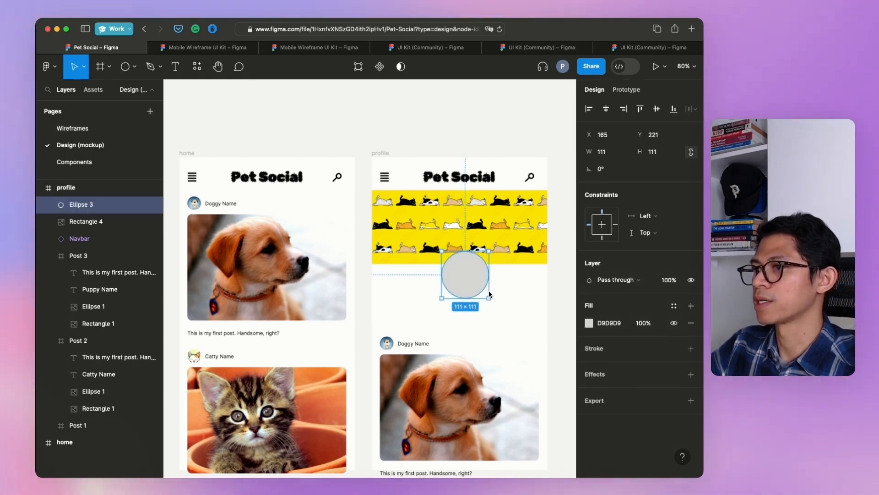
drag(468, 270, 465, 270)
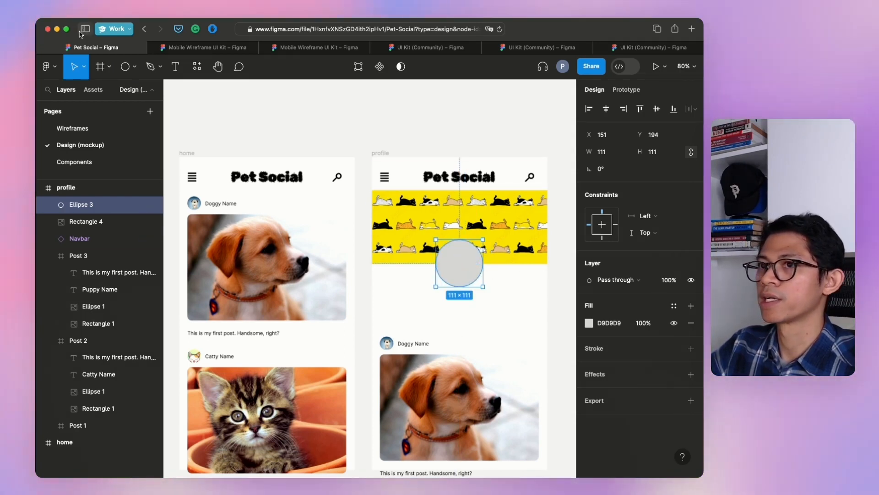
Fill the circle on the profile cover with the image avatar-1.png from the ux short course folder.
click(132, 69)
click(138, 169)
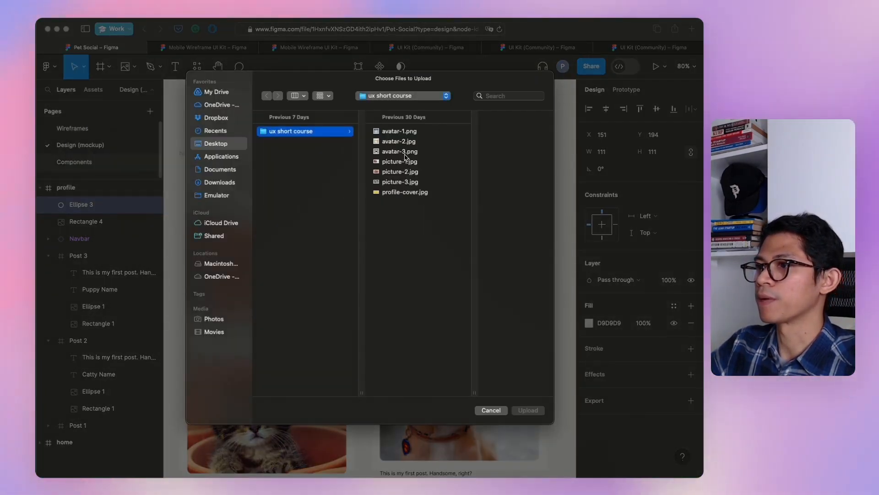
click(400, 132)
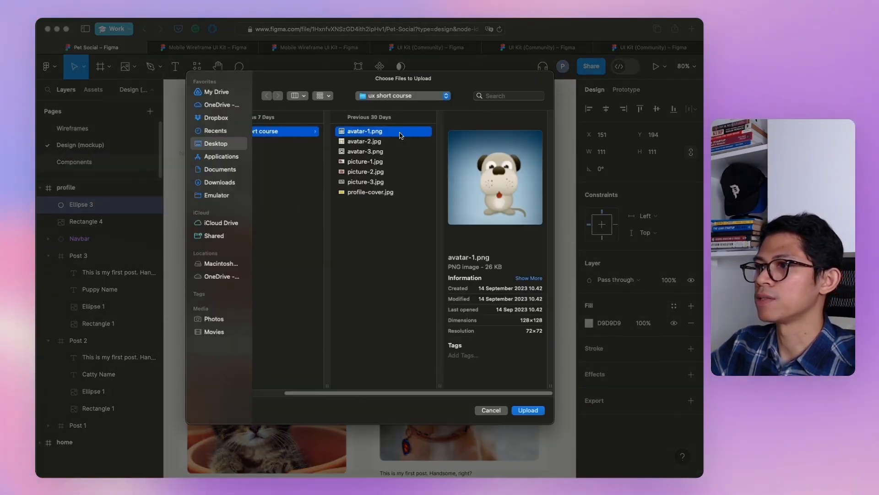
click(527, 411)
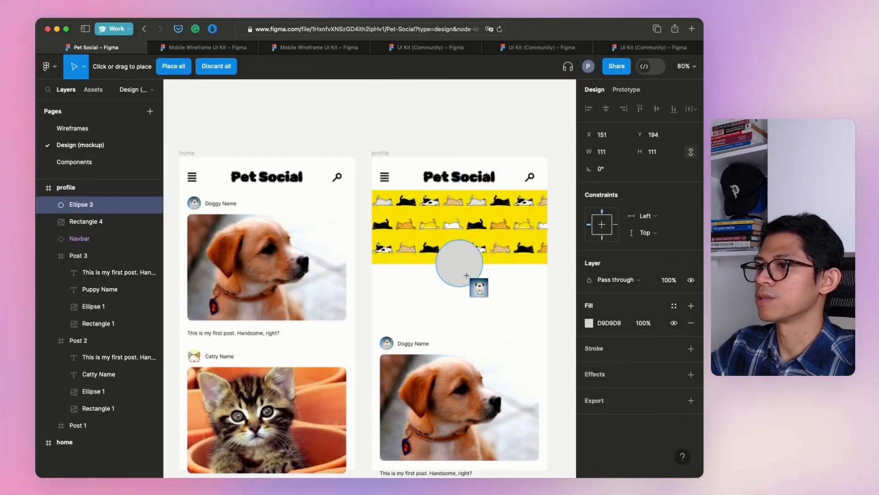
click(473, 280)
key(Escape)
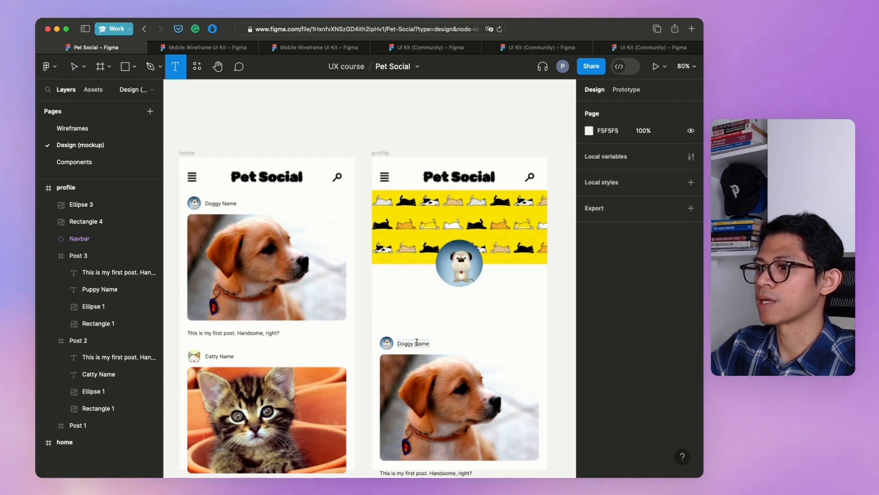
Add the text "Doggy Name" below the avatar and centre it in the profile frame.
click(429, 309)
text(D)
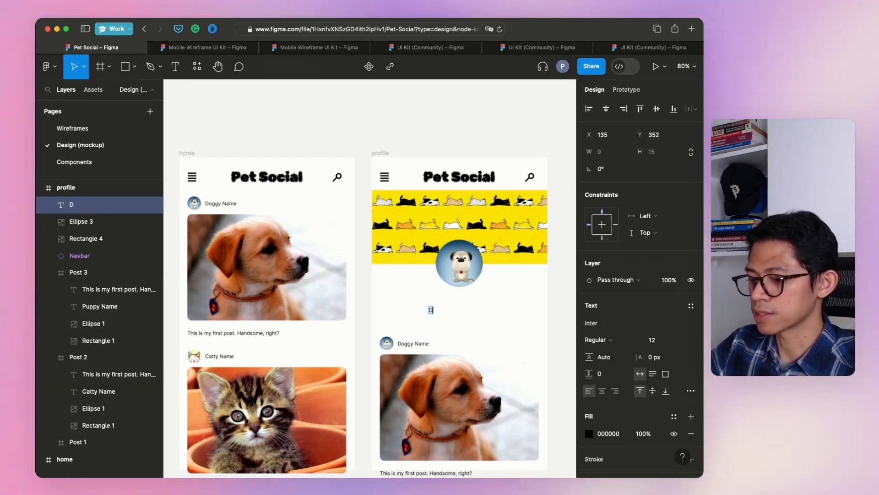
text(oggy Name)
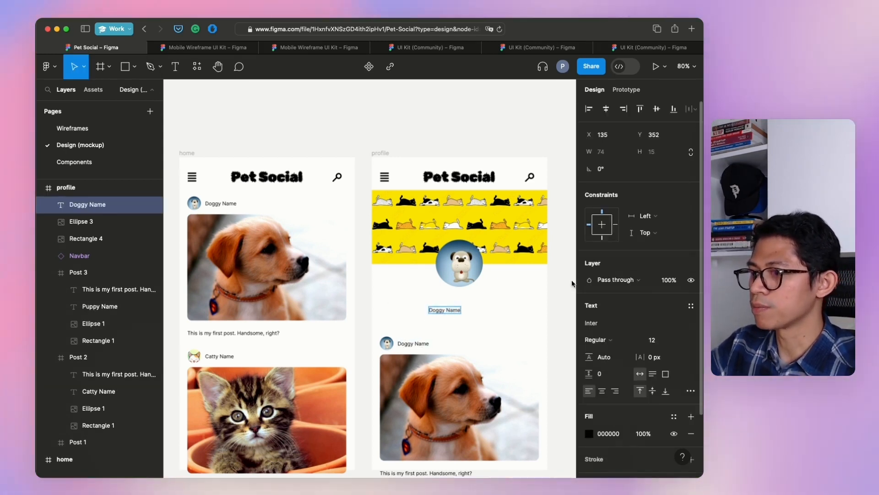
key(Escape)
mouse_move(452, 313)
mouse_down()
mouse_move(467, 299)
mouse_move(437, 316)
mouse_up()
Duplicate the name text as "Hello, my name is Doggy. I'm a cute dog." and centre it below the name at about X 92, Y 352.
key(super+c)
key(super+v)
key(Return)
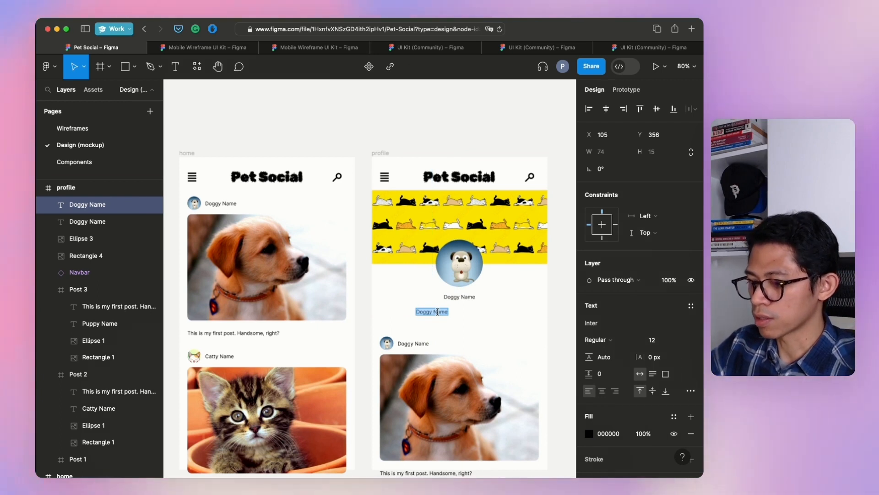
text(He)
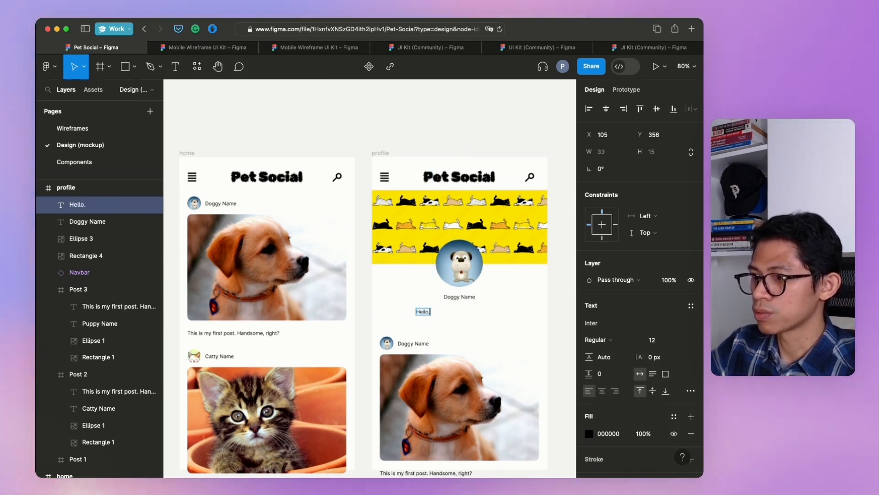
text(llo, my name is Doggy)
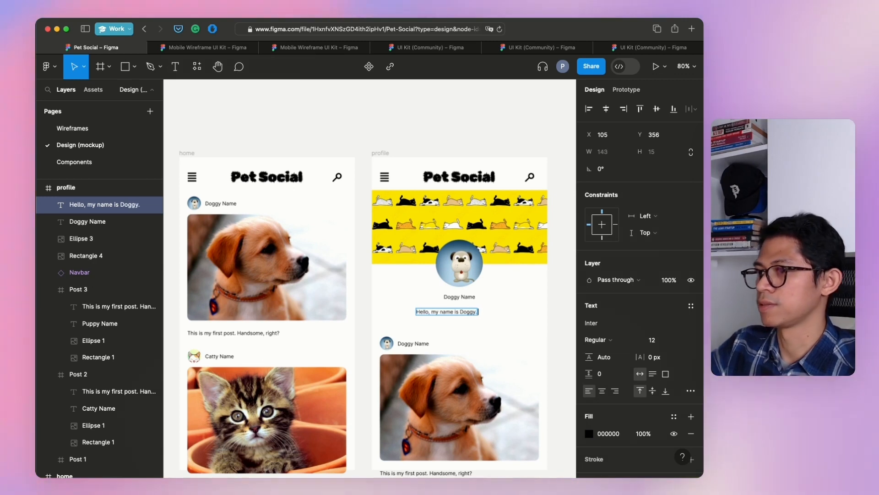
text(. I'm a dute dog.)
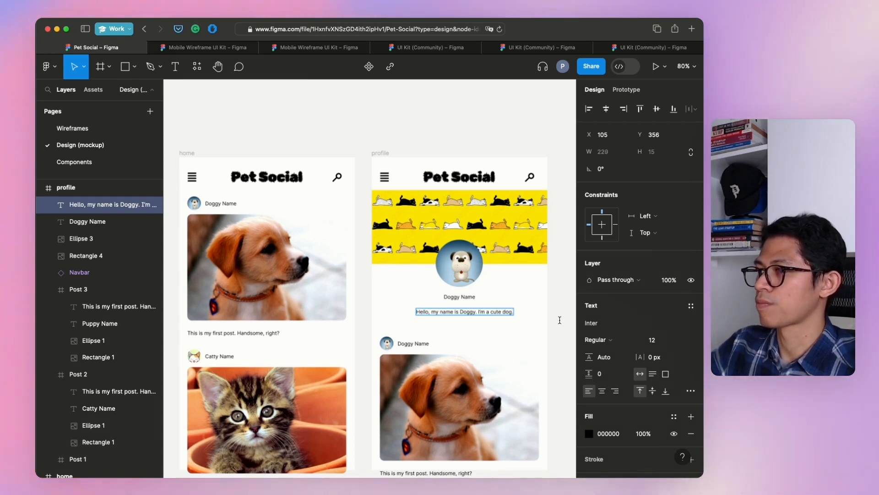
key(Escape)
drag(473, 313, 466, 310)
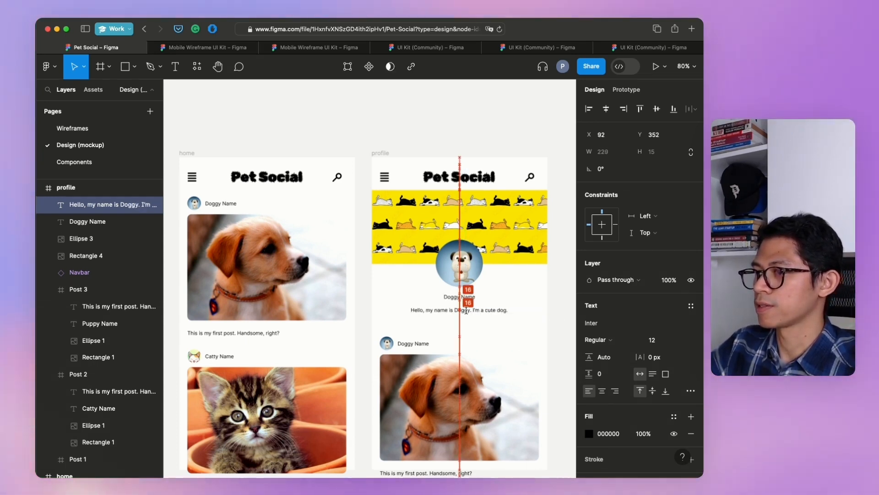
Set the "Doggy Name" text below the avatar to size 16 and bold, and recentre it at about X 157, Y 319.
click(459, 296)
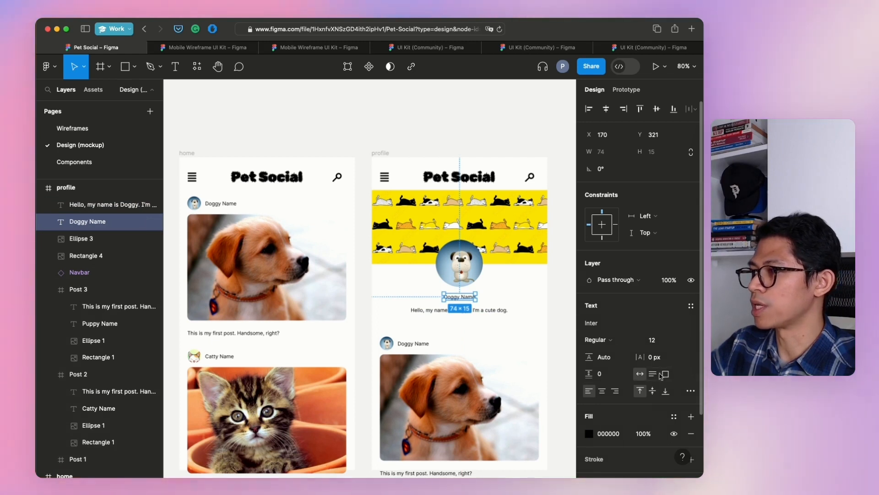
click(662, 343)
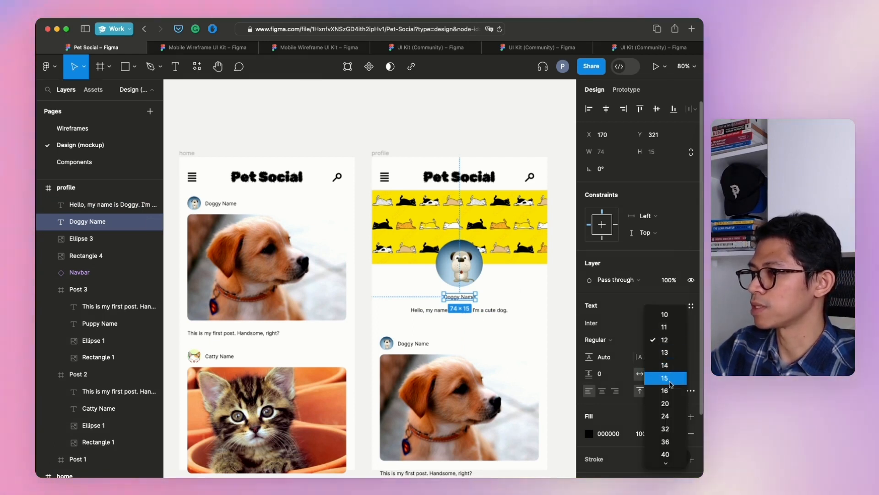
click(669, 390)
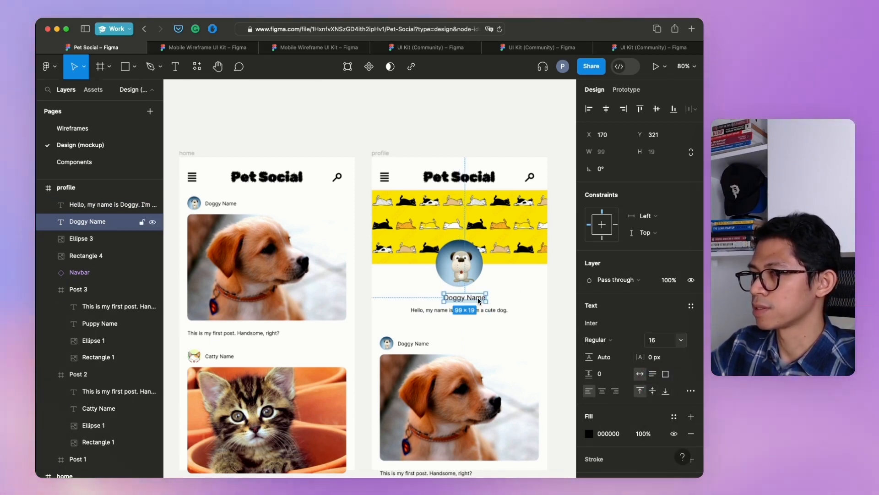
drag(475, 299, 471, 298)
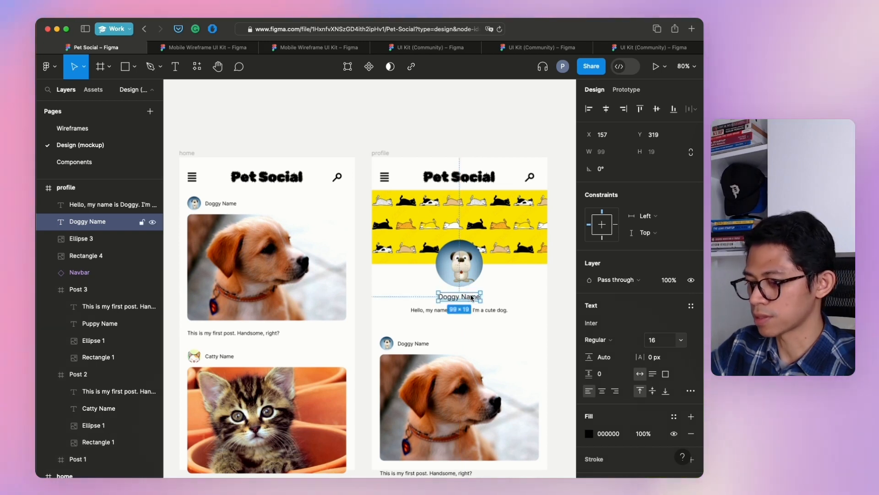
key(super+b)
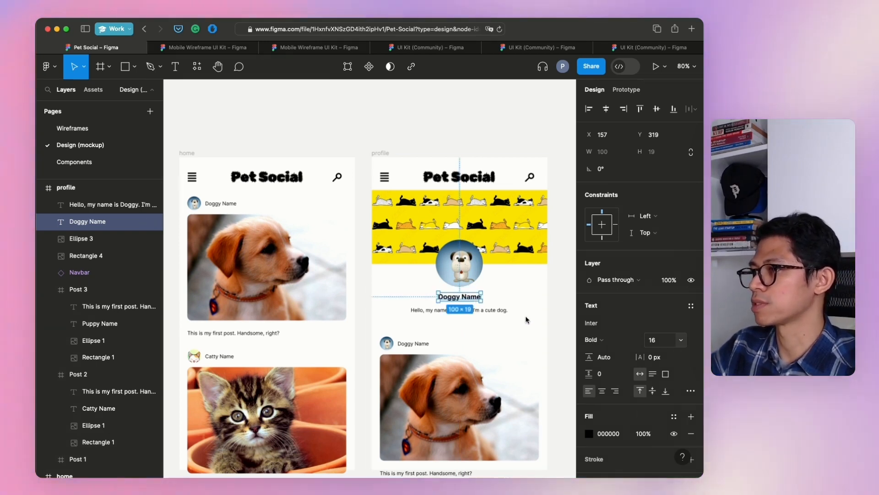
click(553, 314)
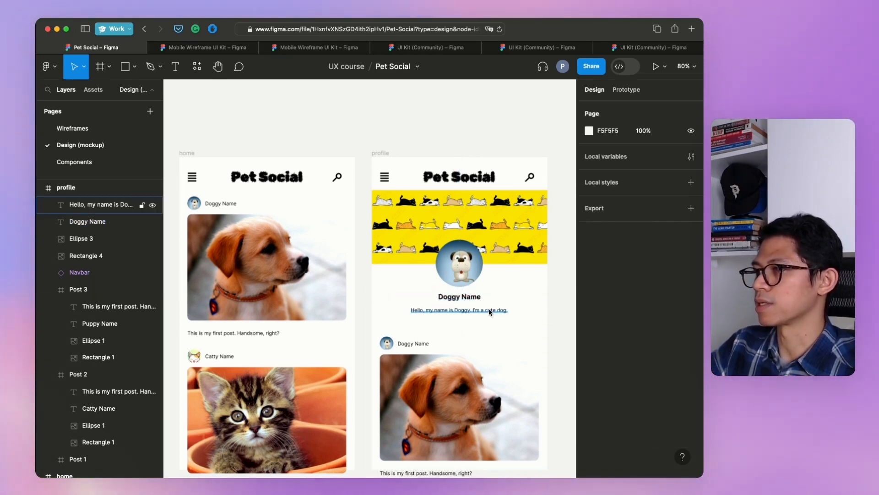
Duplicate the bio text, place the copy above the first post at X 20, Y 387, and change it to "My posts".
click(432, 310)
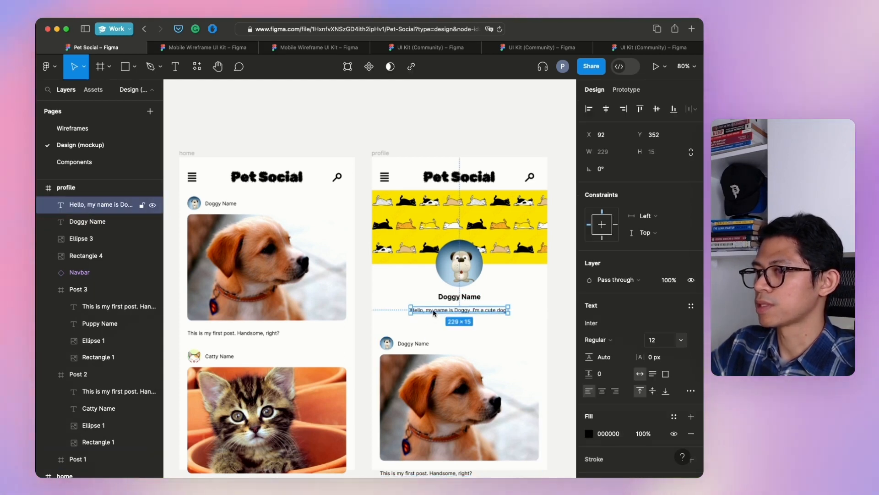
key(super+d)
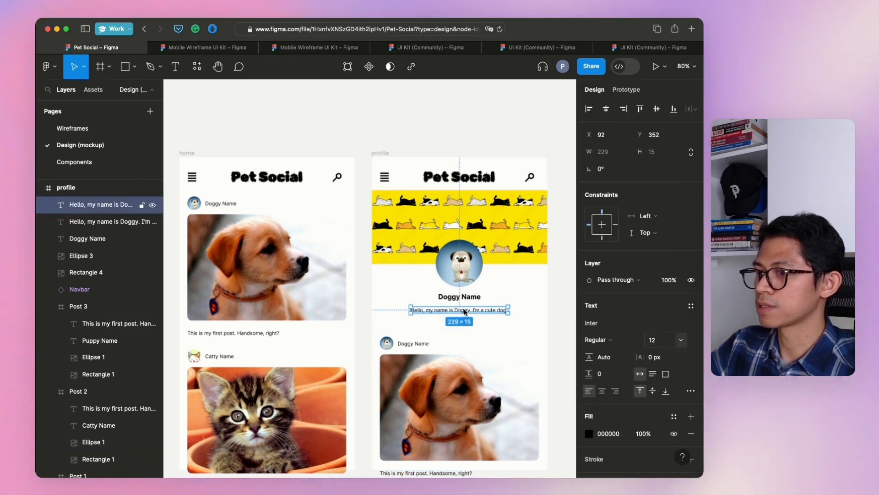
drag(456, 323, 435, 326)
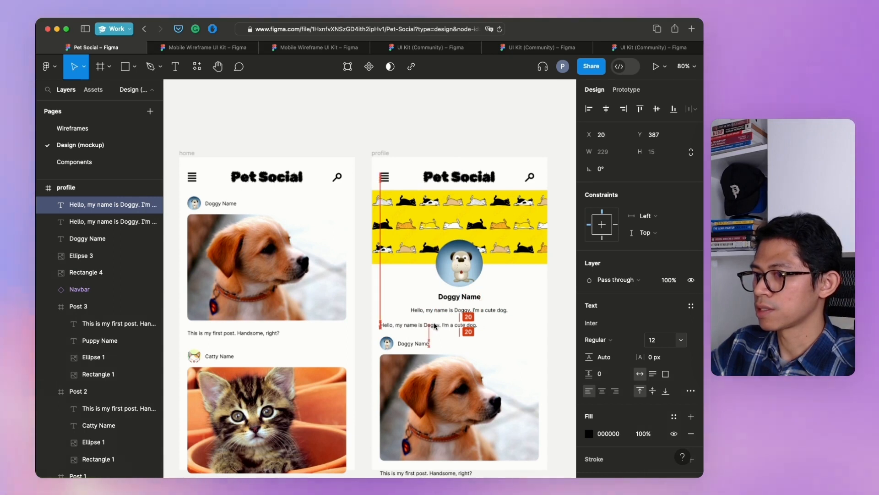
text(My posts)
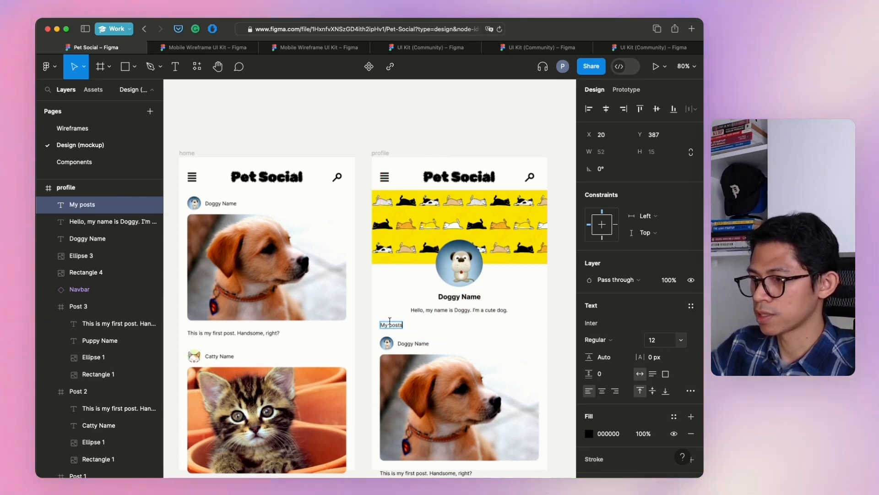
key(Escape)
Duplicate the "My posts" label, shift the copy right by 80 to X 100, and change its text to "My favorites".
key(super+d)
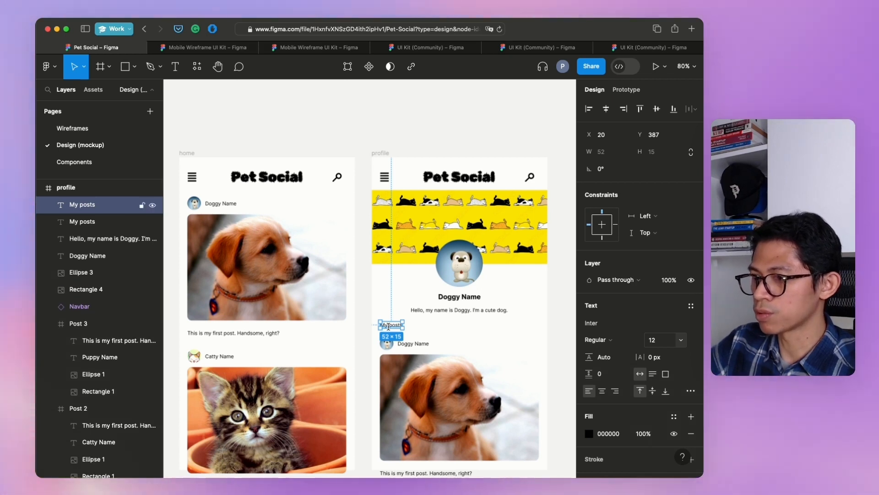
key(shift+Right)
key(shift+Right)
key(shift+Right)
key(shift+Right)
key(shift+Right)
key(shift+Right)
key(shift+Right)
key(shift+Right)
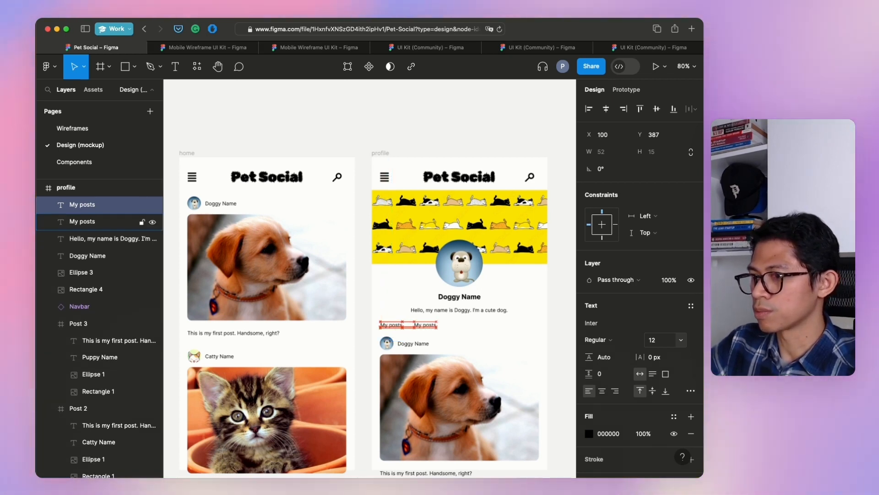
key(Return)
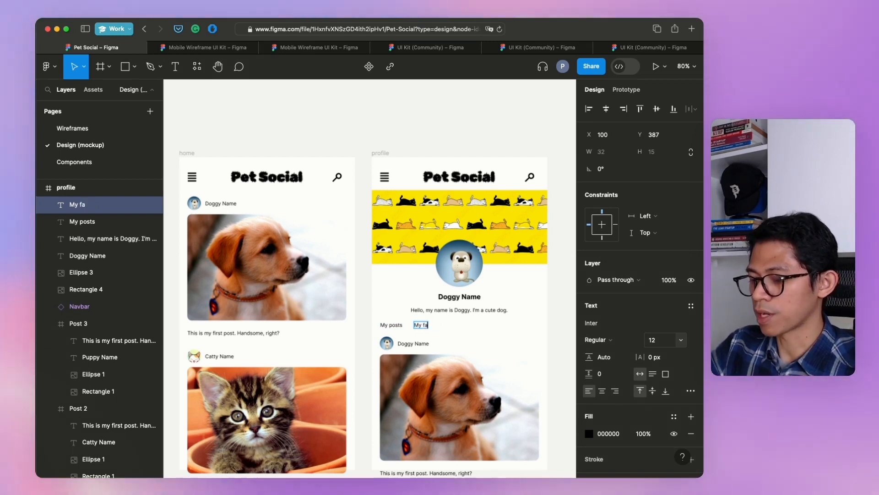
text(My favorites)
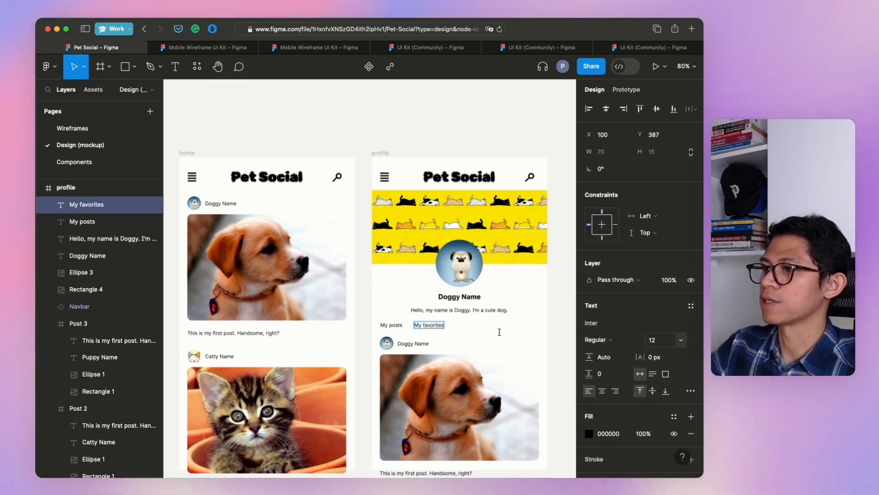
key(Escape)
shift+click(391, 325)
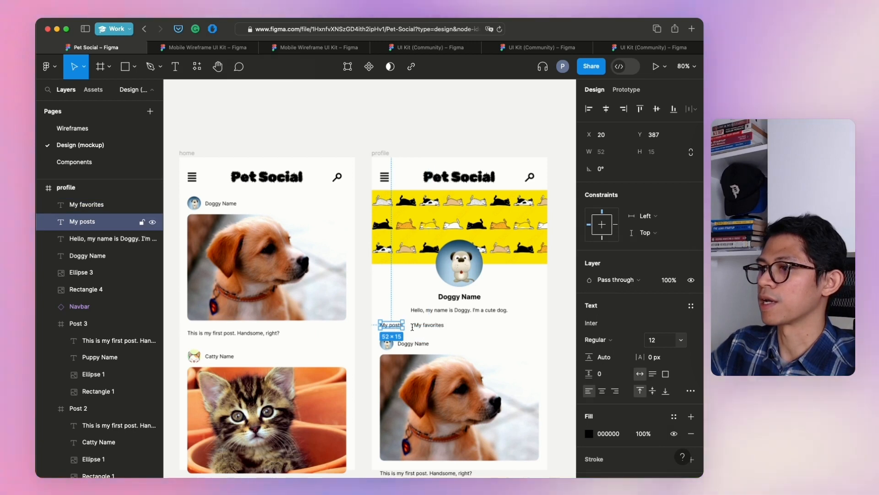
click(559, 314)
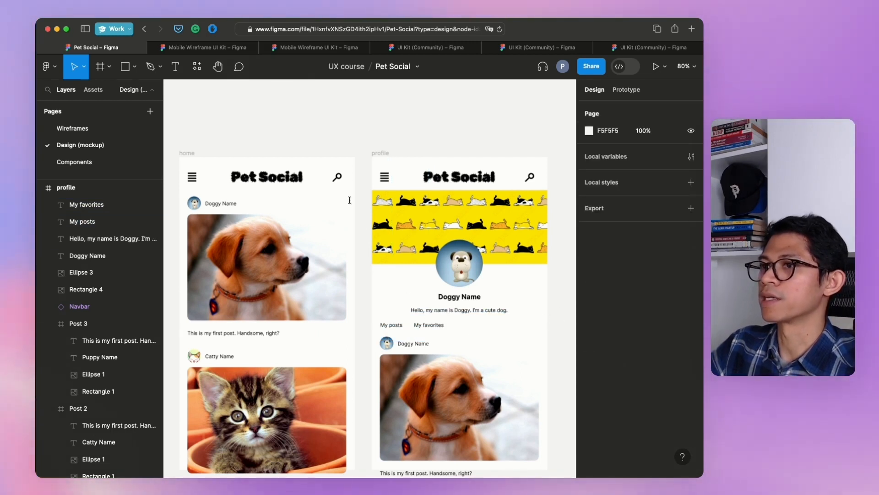
Underline the "My posts" label with a horizontal line 52 wide at X 20, Y 409, using a stroke weight of 3.
click(135, 67)
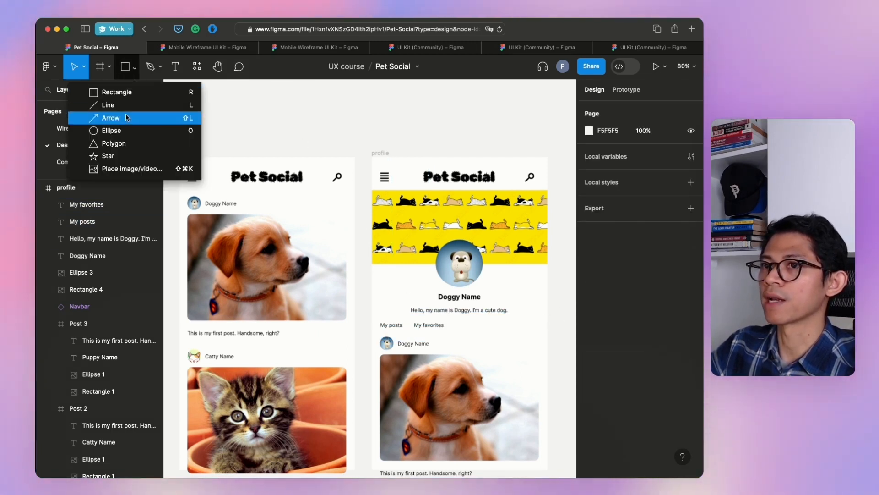
click(126, 104)
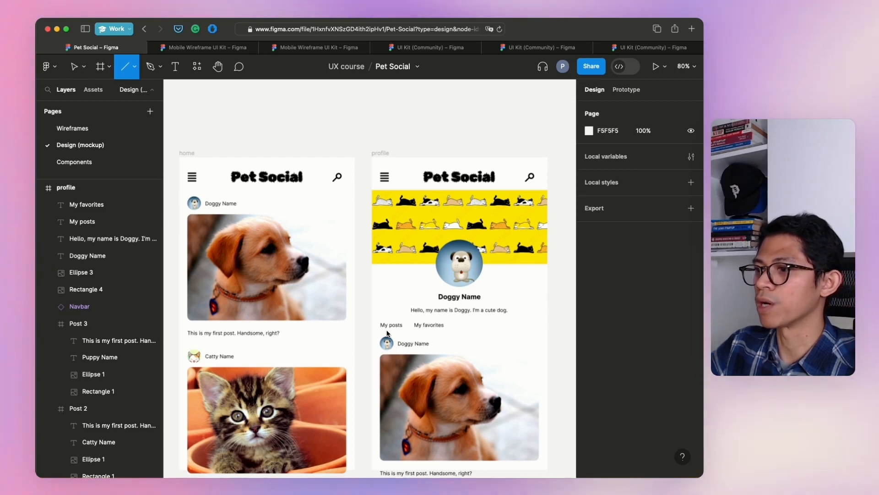
drag(383, 334, 395, 334)
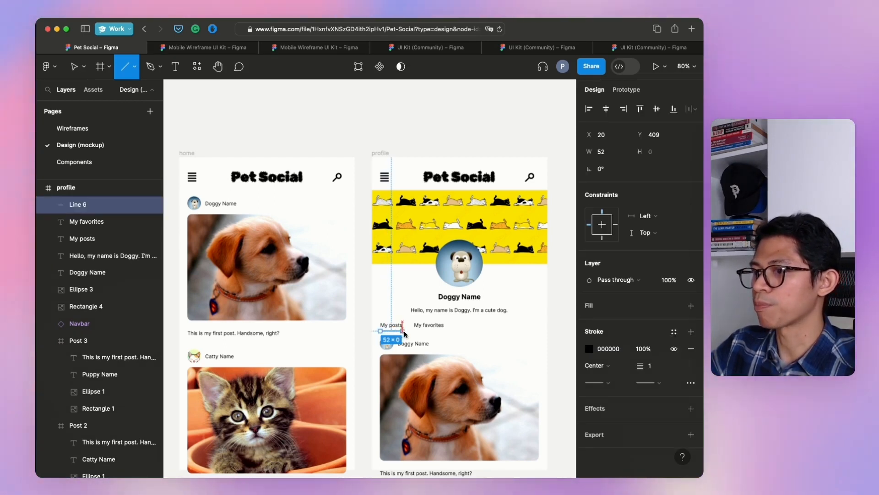
click(663, 367)
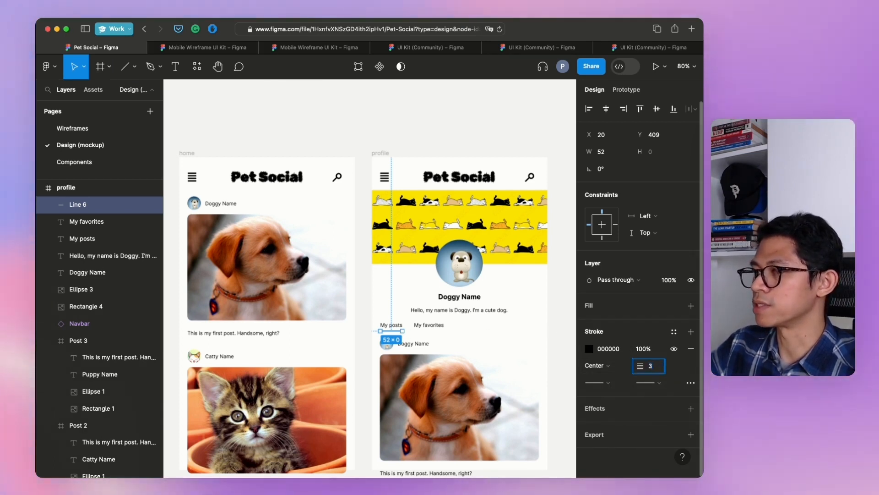
text(3)
key(Return)
click(567, 307)
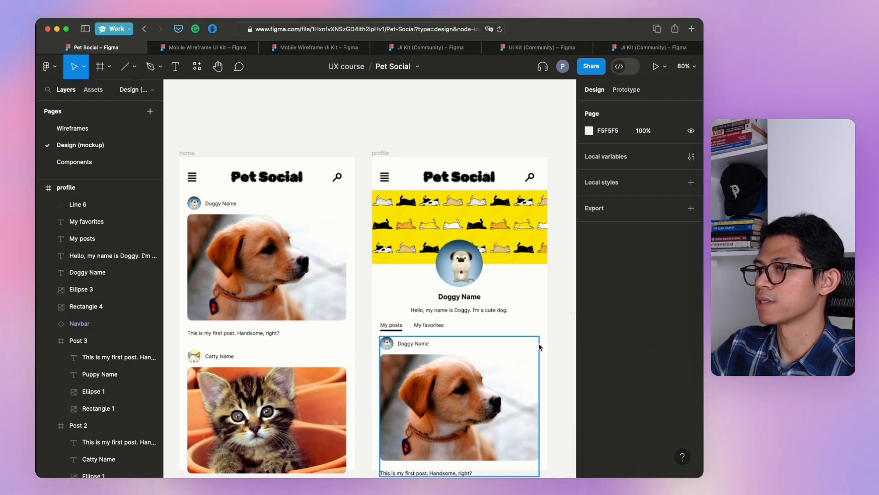
Move the "My posts" and "My favorites" labels up together to Y 384.
click(429, 325)
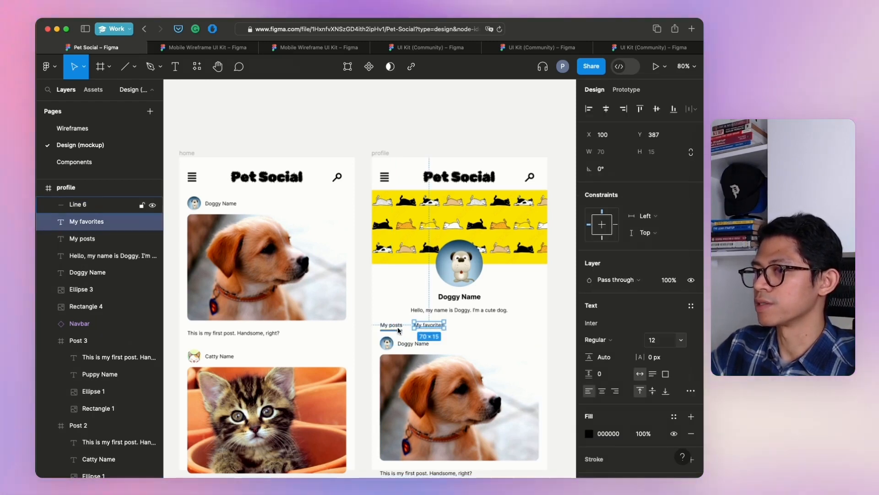
shift+click(397, 326)
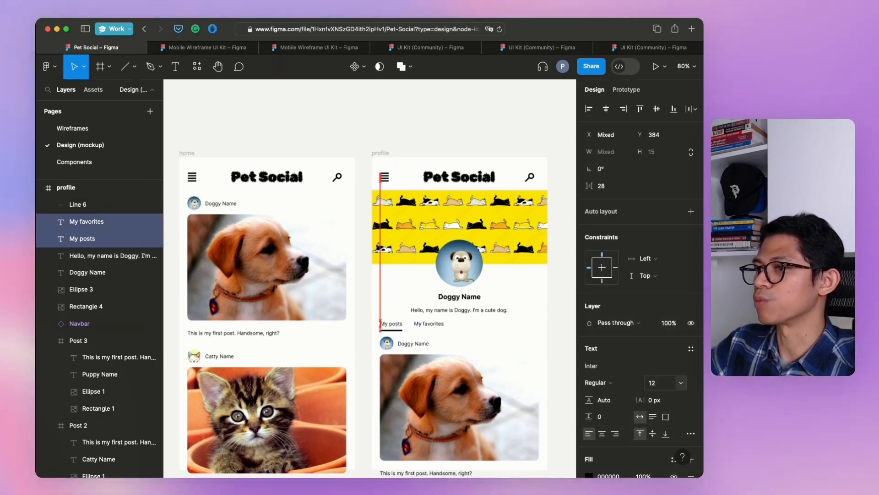
click(555, 298)
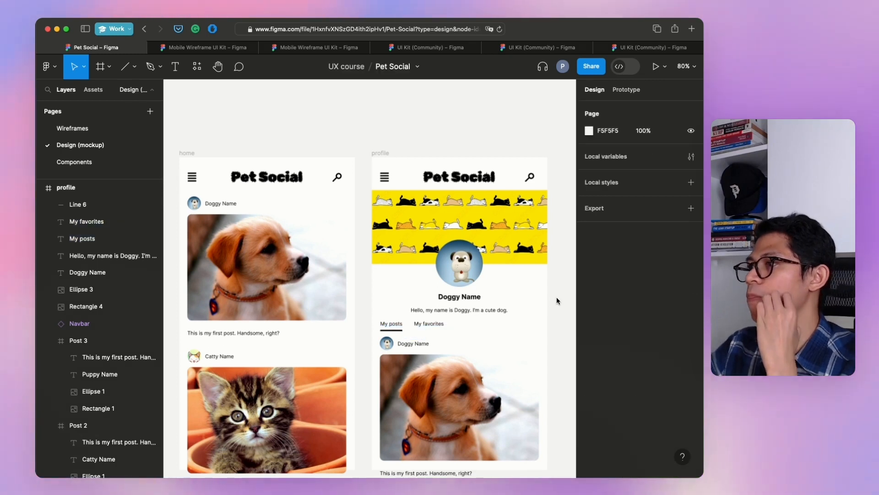
scroll(553, 298, down, 2)
scroll(552, 298, down, 1)
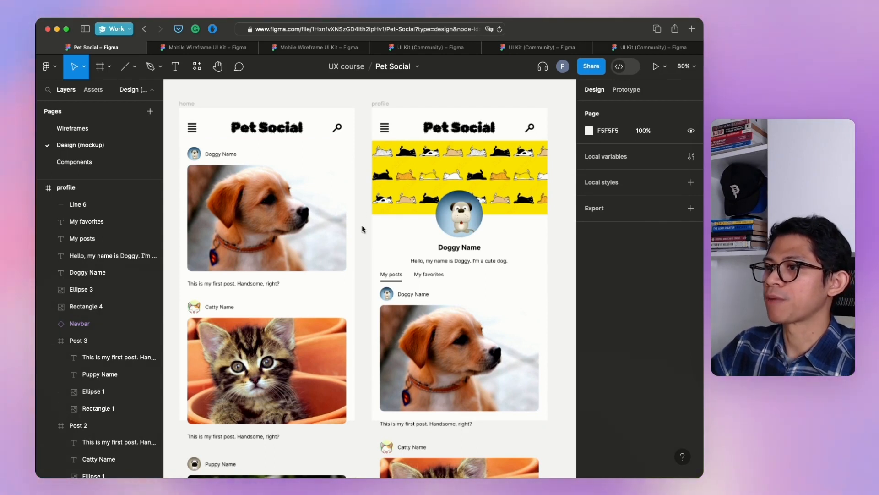
scroll(362, 229, down, 1)
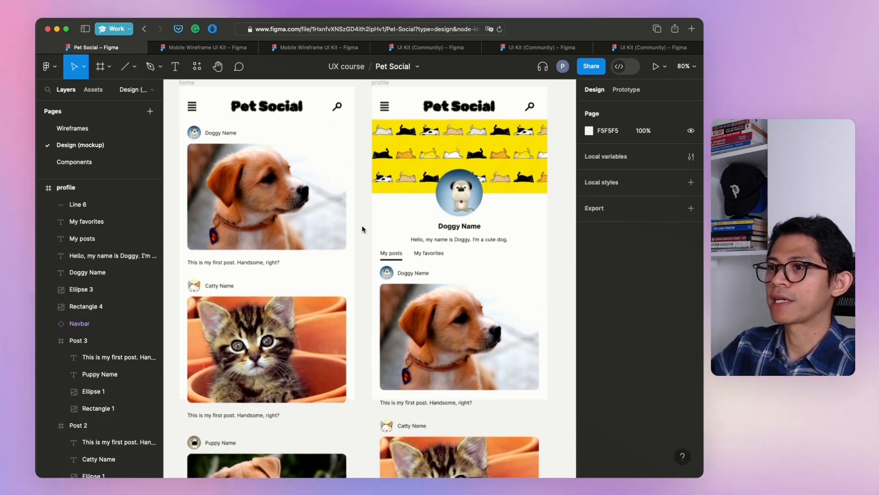
scroll(361, 229, down, 5)
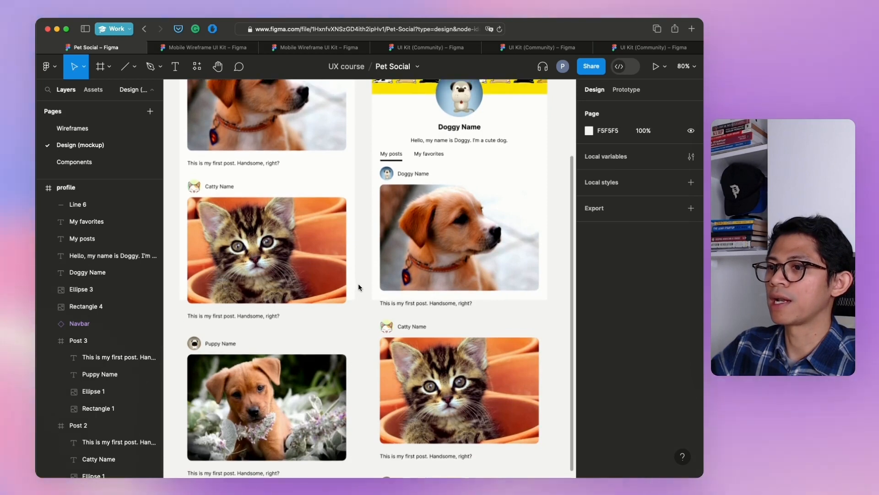
scroll(358, 286, up, 2)
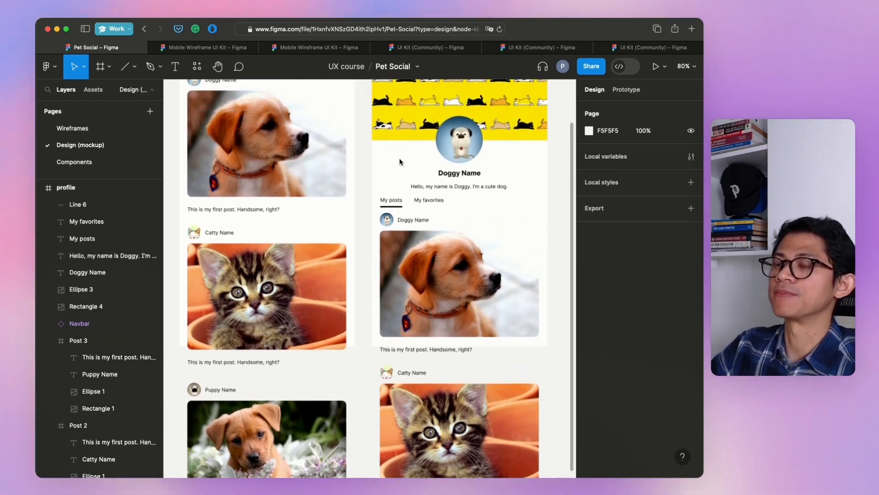
scroll(364, 179, up, 1)
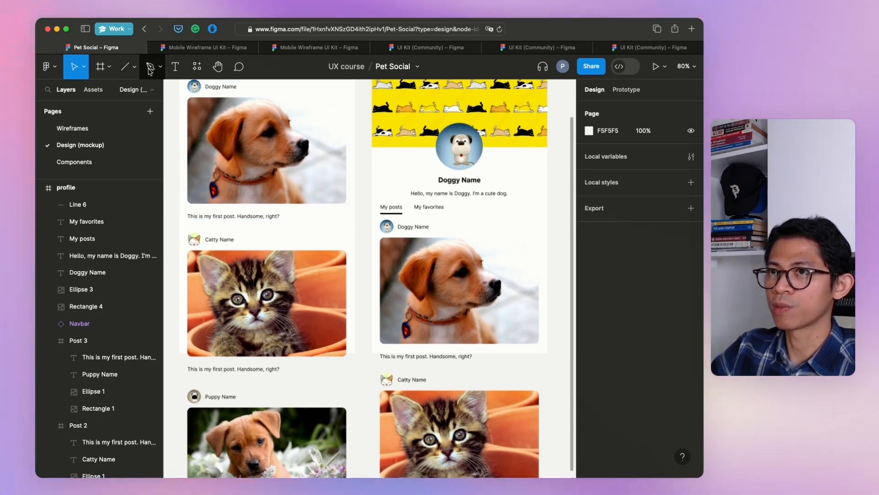
Draw a circle about 63 × 63 over the lower-right corner of the kitten photo on the home screen.
click(109, 67)
click(133, 68)
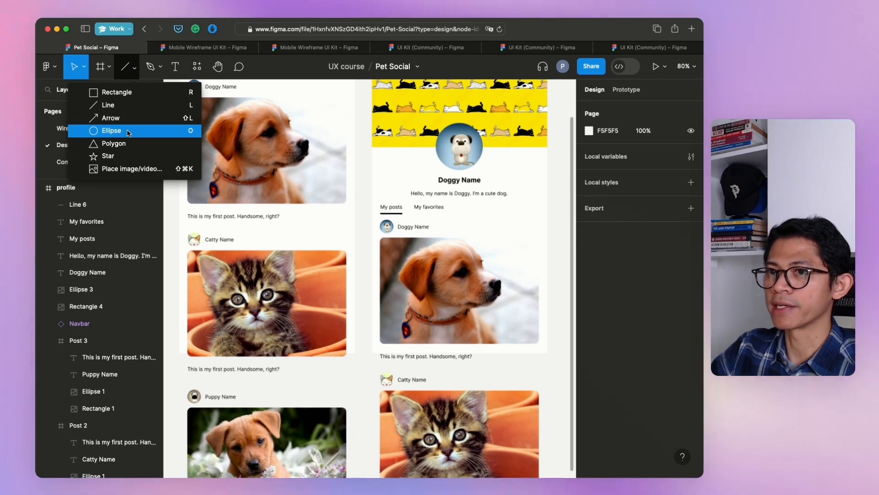
click(129, 133)
click(40, 188)
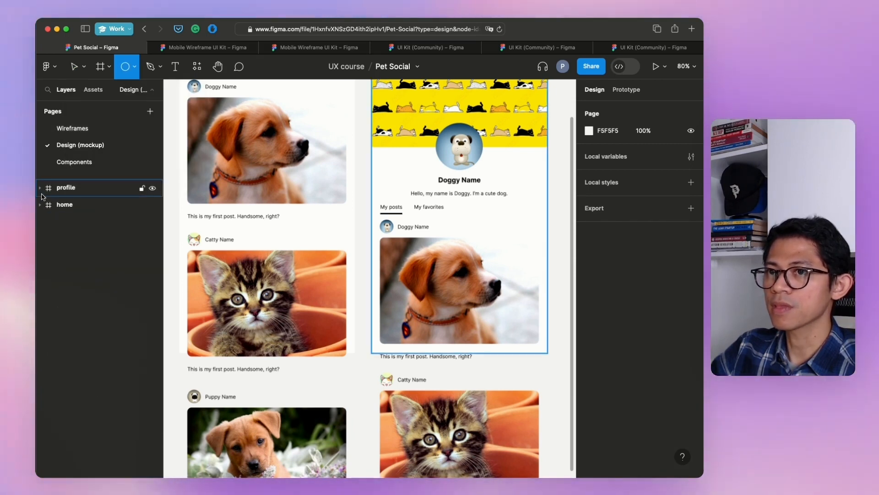
click(40, 204)
click(89, 241)
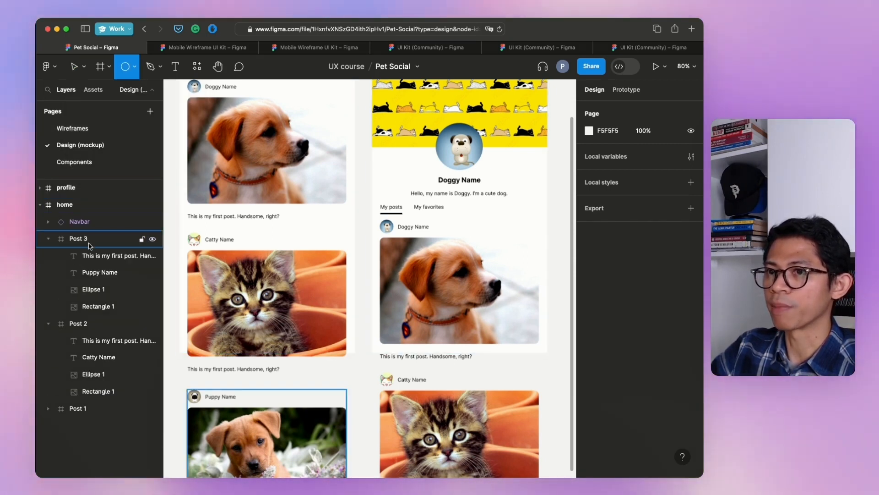
click(69, 204)
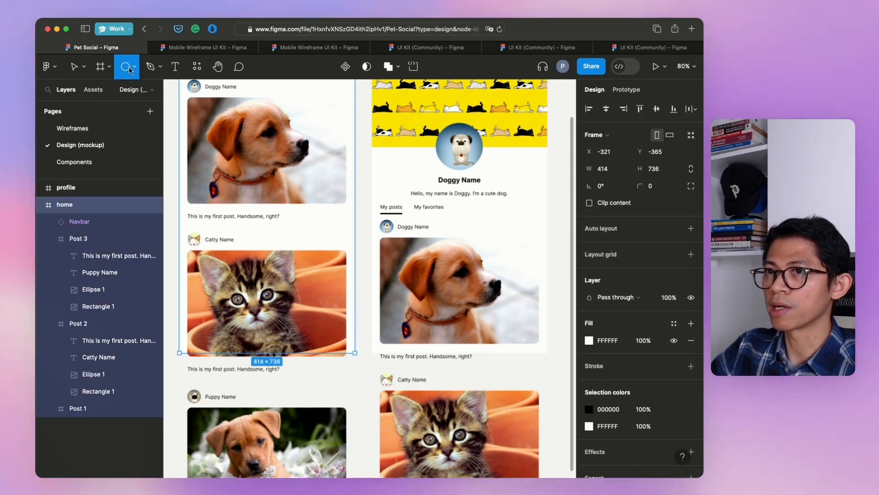
click(341, 339)
drag(364, 358, 325, 339)
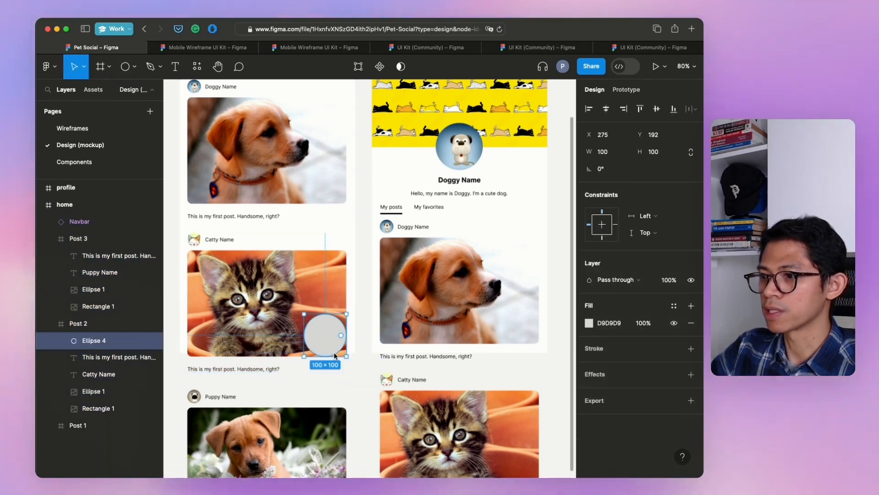
drag(341, 356, 337, 341)
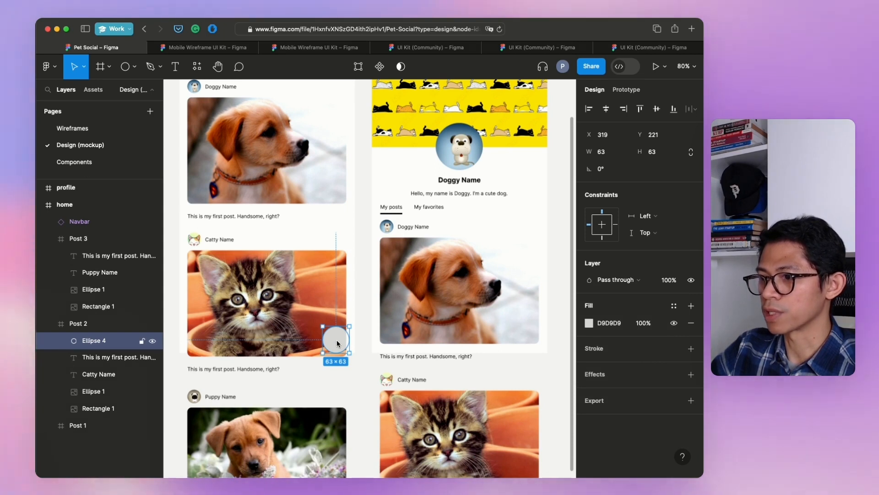
Shift the circle slightly up over the kitten photo to about X 317, Y 211.
double_click(336, 340)
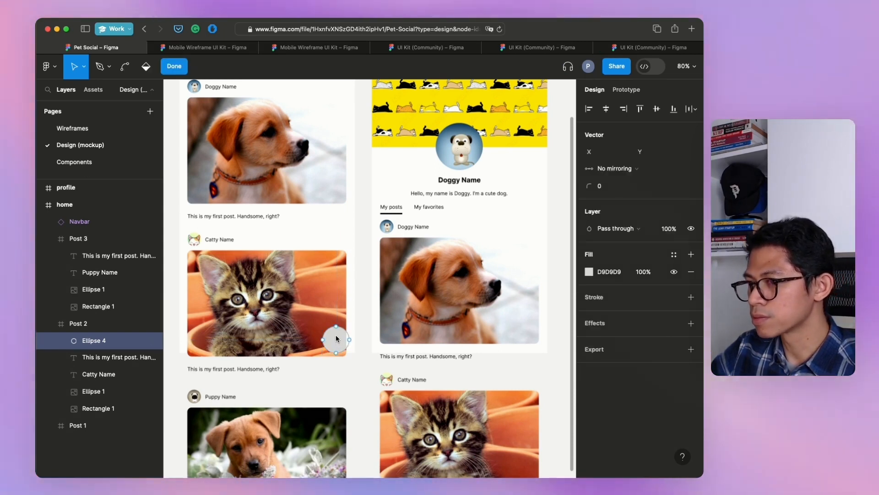
click(336, 338)
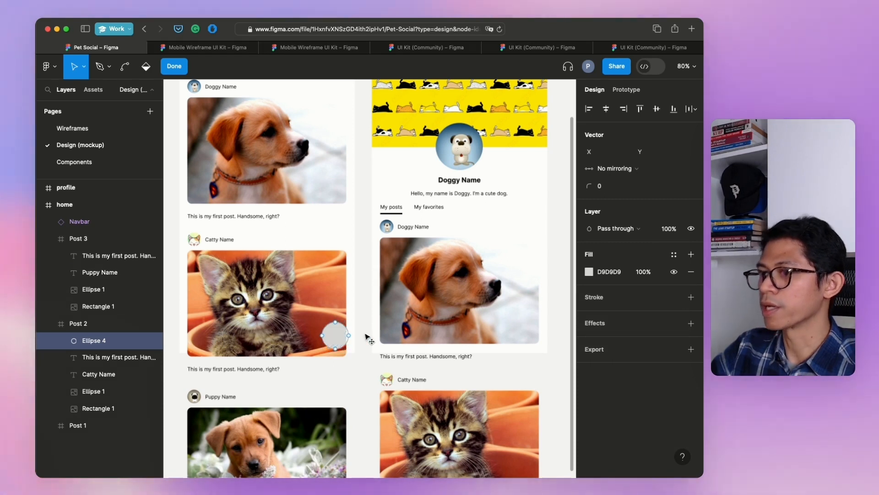
key(Escape)
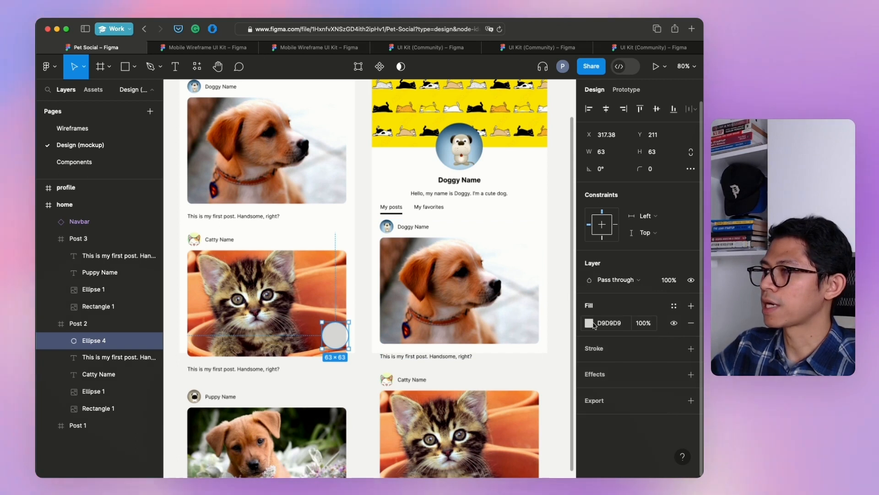
Change the circle's fill to bright yellow FFF612.
click(590, 323)
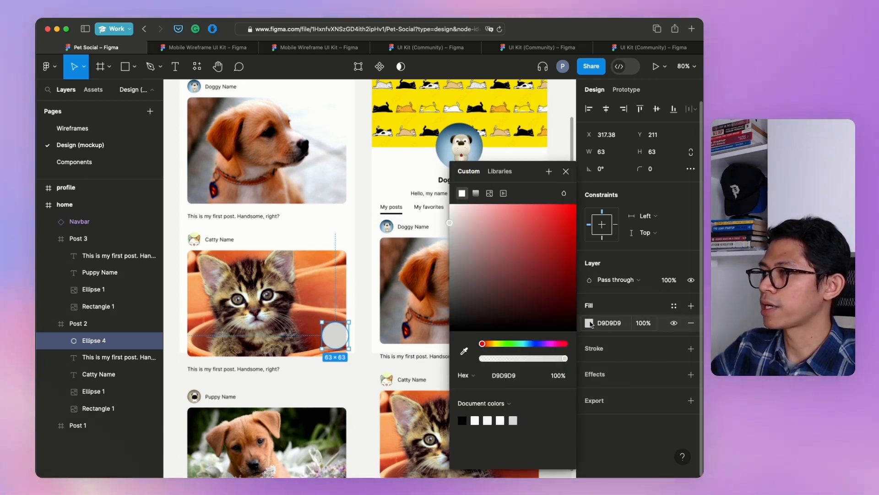
click(496, 344)
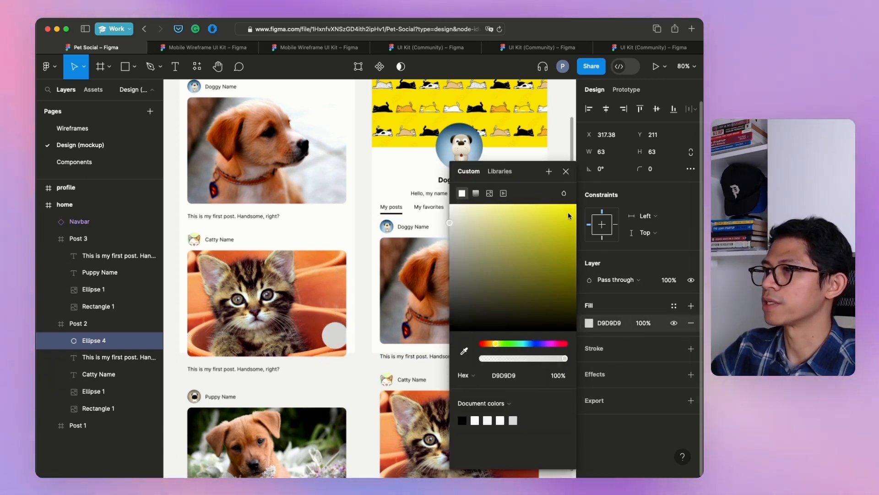
drag(569, 216, 580, 206)
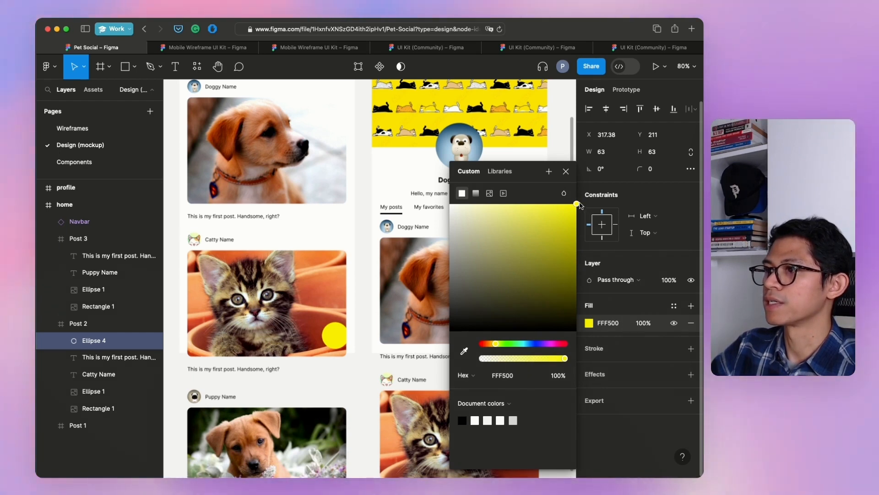
drag(576, 205, 568, 203)
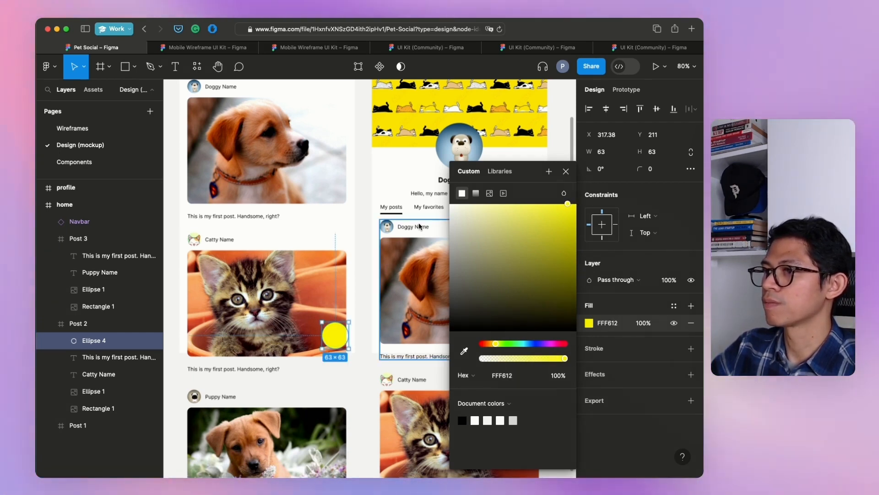
click(362, 279)
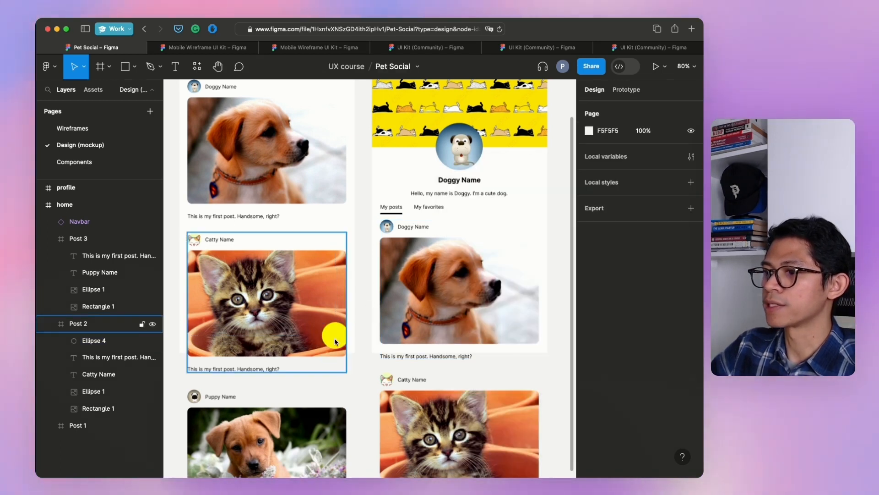
Move the yellow circle's layer out of Post 2 into the home frame, between Navbar and Post 3.
click(336, 340)
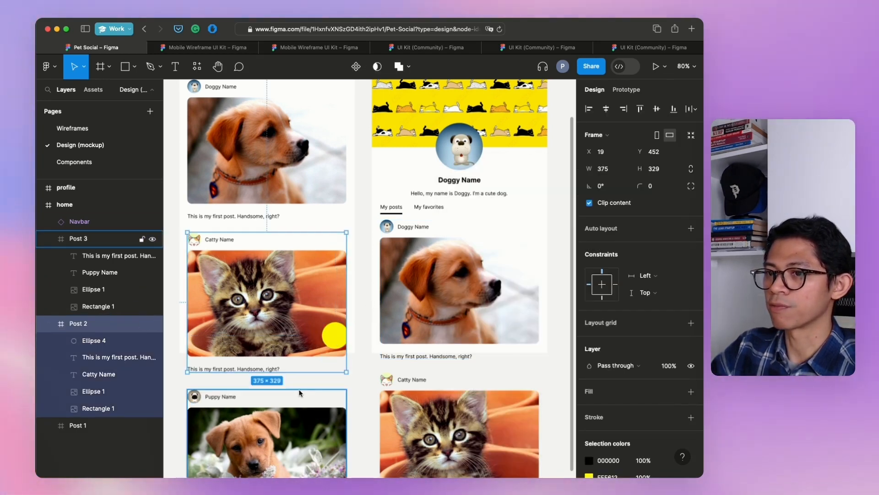
click(356, 337)
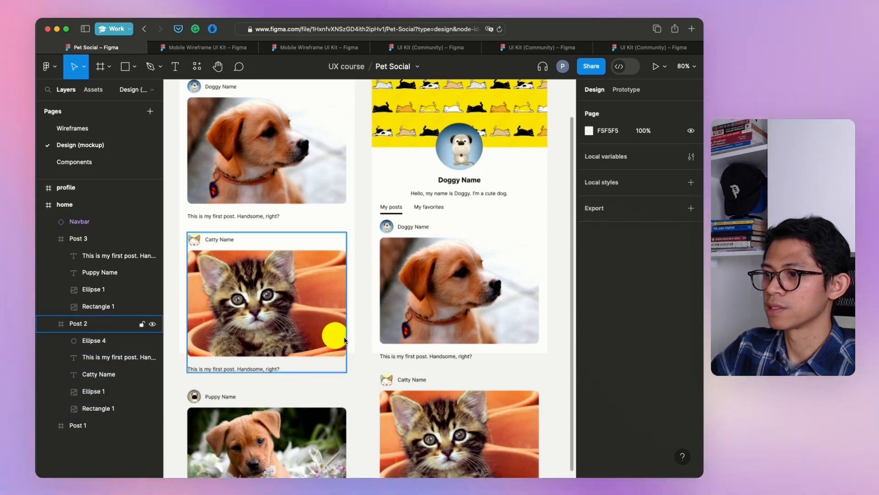
click(345, 340)
click(357, 342)
double_click(341, 345)
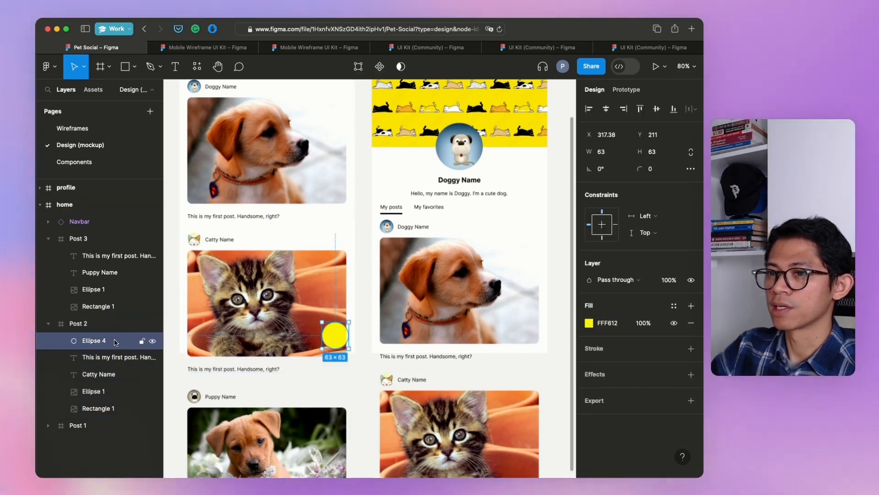
drag(115, 343, 115, 229)
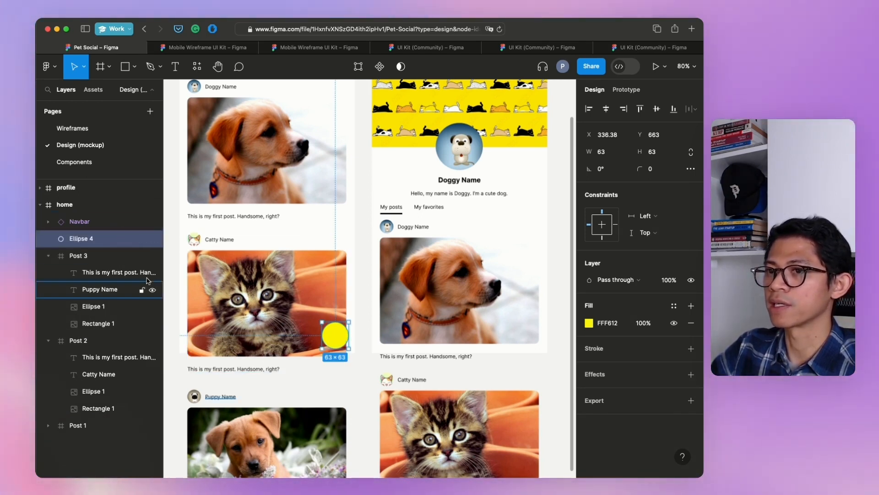
Rename the yellow circle's layer as "FAB" and keep the circle selected.
double_click(83, 240)
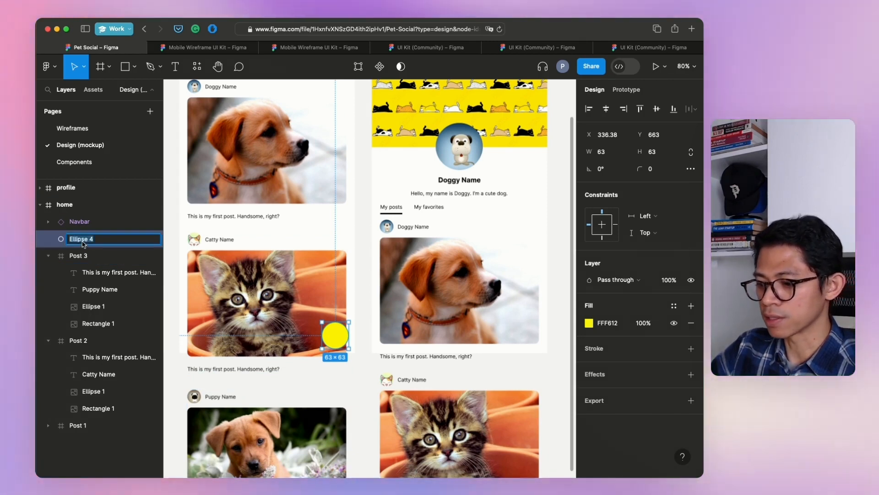
text(FAB)
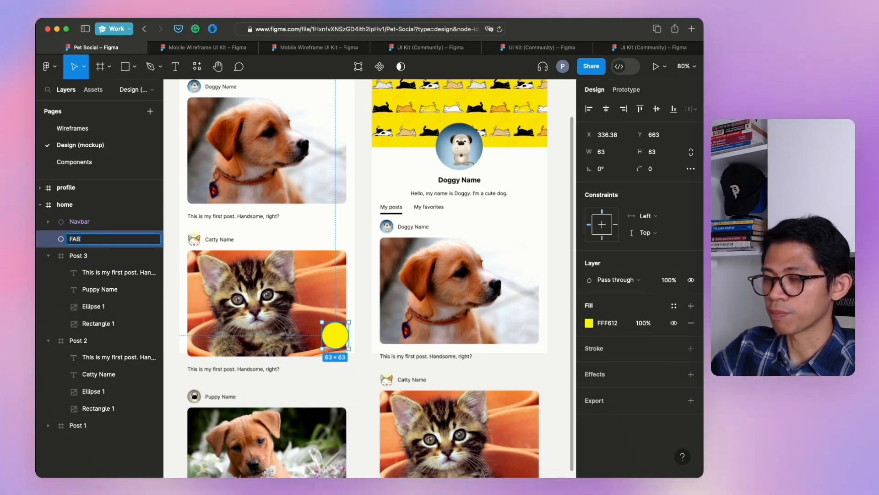
click(368, 338)
click(336, 336)
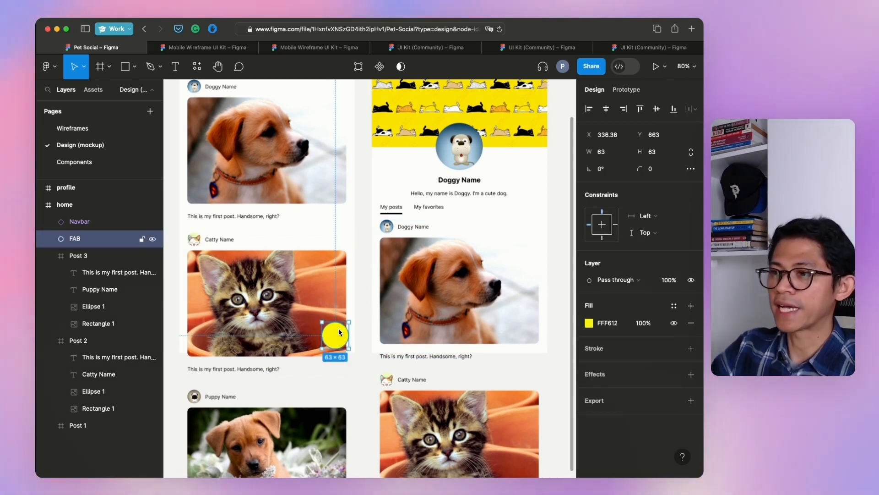
scroll(339, 328, up, 2)
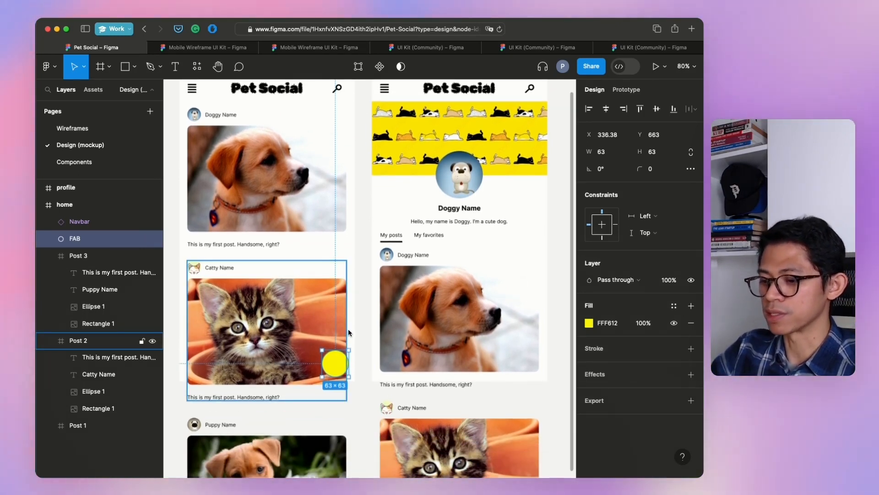
Draw a vertical line about 46 long down the middle of the yellow FAB circle and set its stroke weight to 3.
key(shift+2)
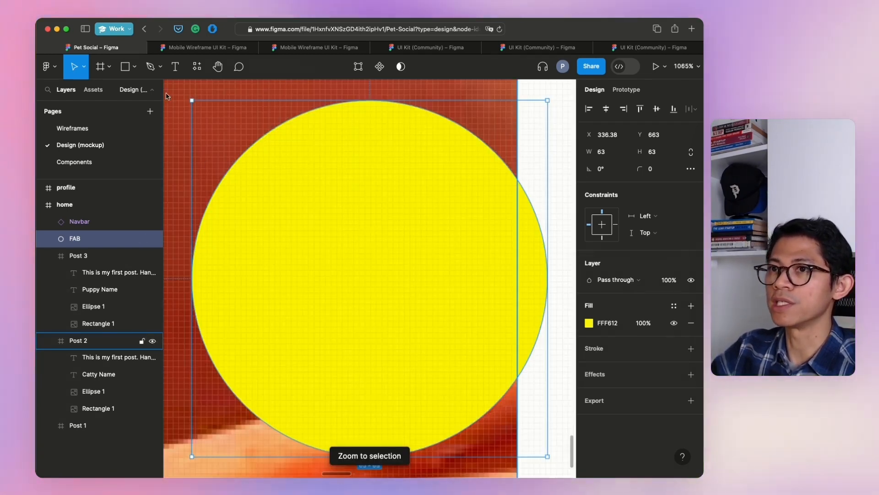
click(128, 67)
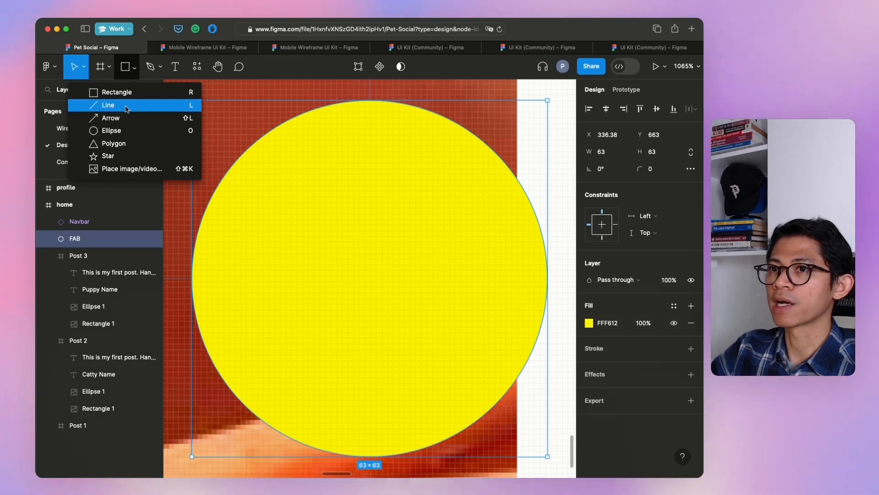
click(127, 107)
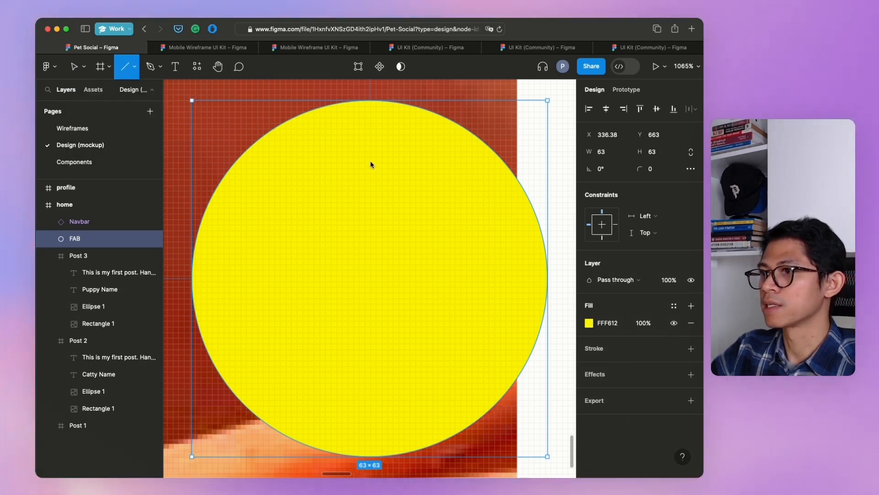
drag(371, 152, 379, 411)
click(653, 366)
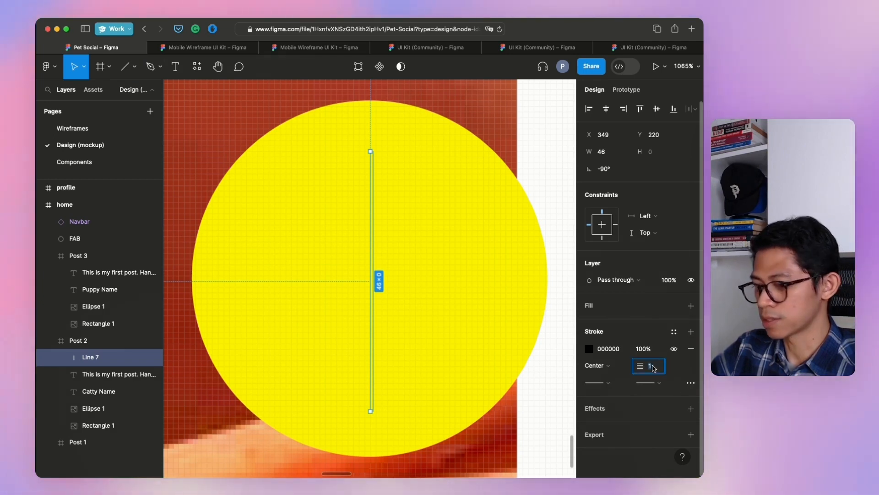
text(3)
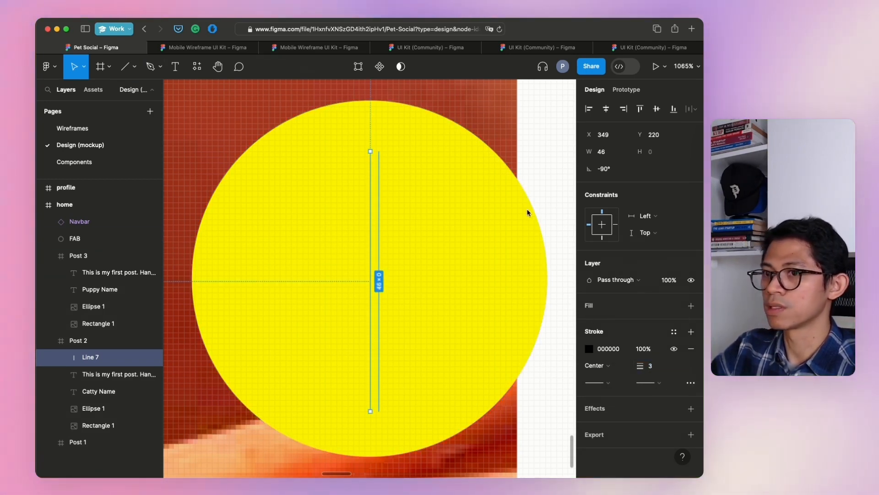
Move the vertical line's layer out of Post 2 to directly above FAB in the home frame, and shift the line to X 367.
drag(91, 357, 91, 234)
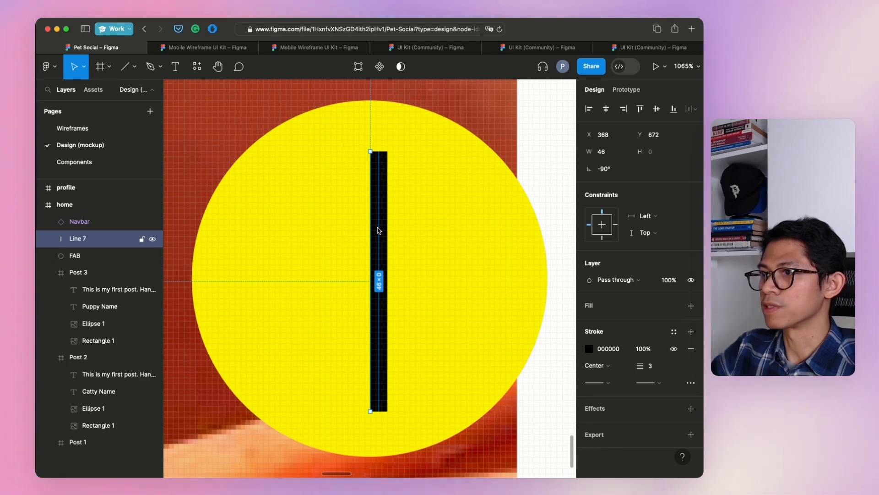
drag(378, 231, 374, 230)
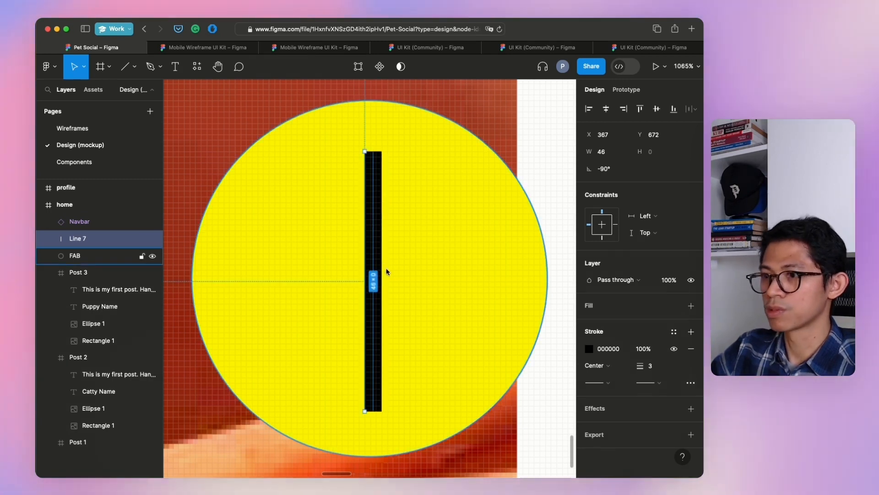
Draw a horizontal line about 58 long across the yellow circle and set its stroke weight to 3.
click(135, 67)
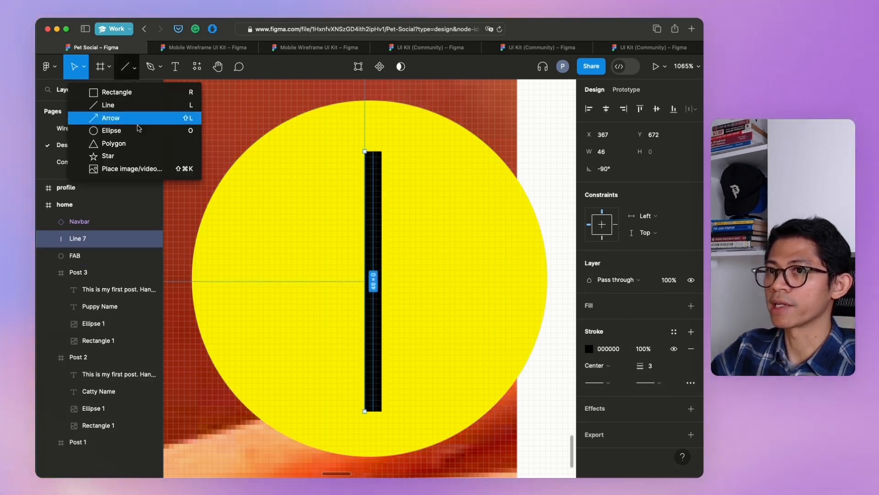
click(113, 110)
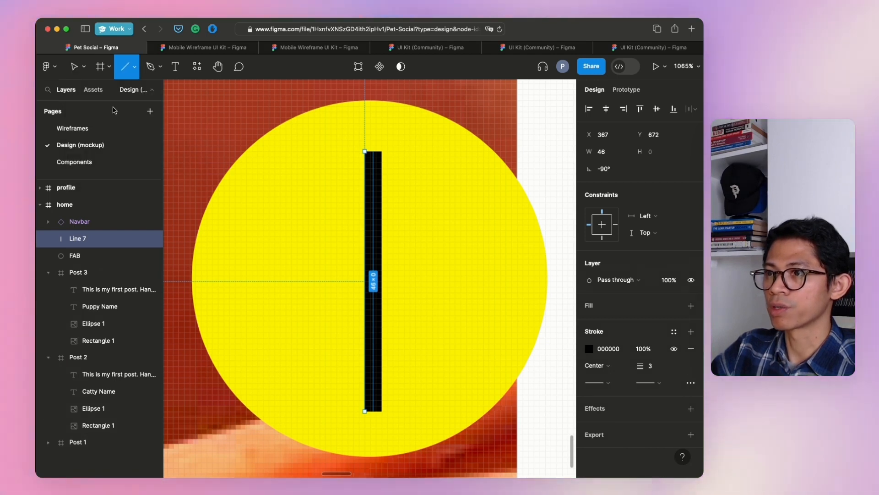
mouse_move(202, 275)
mouse_down()
mouse_move(304, 277)
mouse_move(400, 292)
mouse_move(528, 287)
mouse_up()
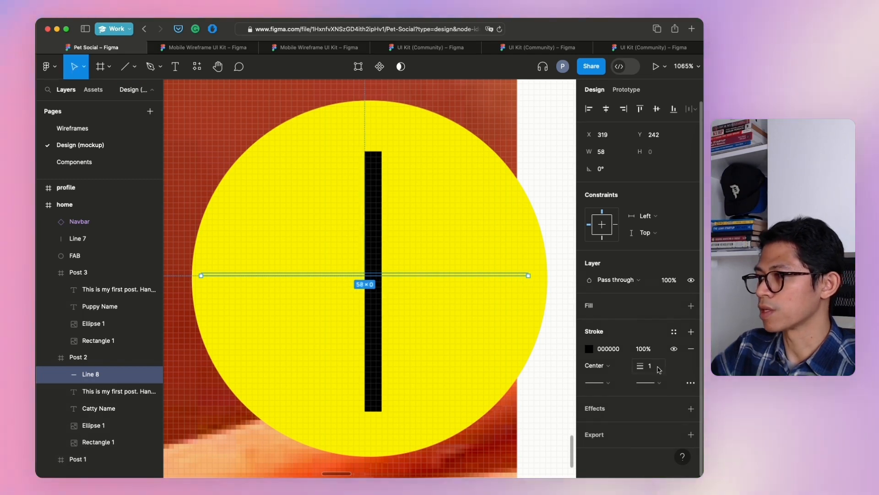
click(655, 366)
text(3)
key(Return)
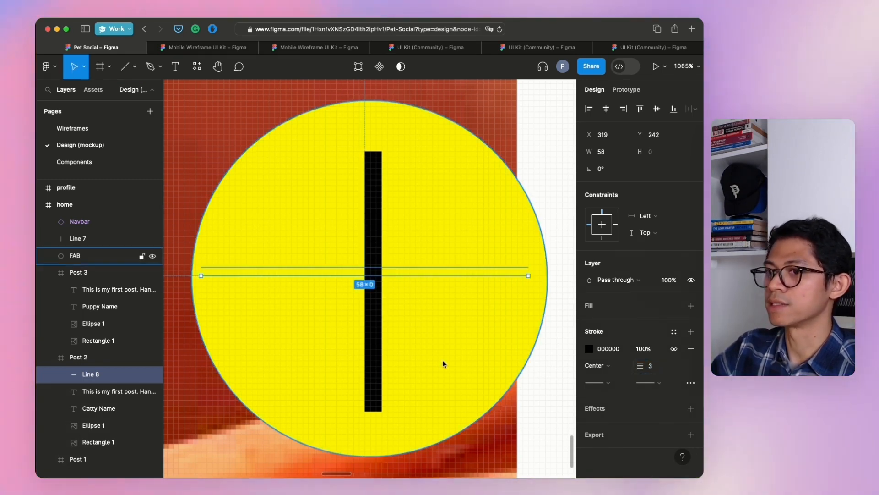
Move the horizontal line's layer between Line 7 and FAB in the home frame, and nudge the line down to Y 695.
drag(98, 300, 101, 247)
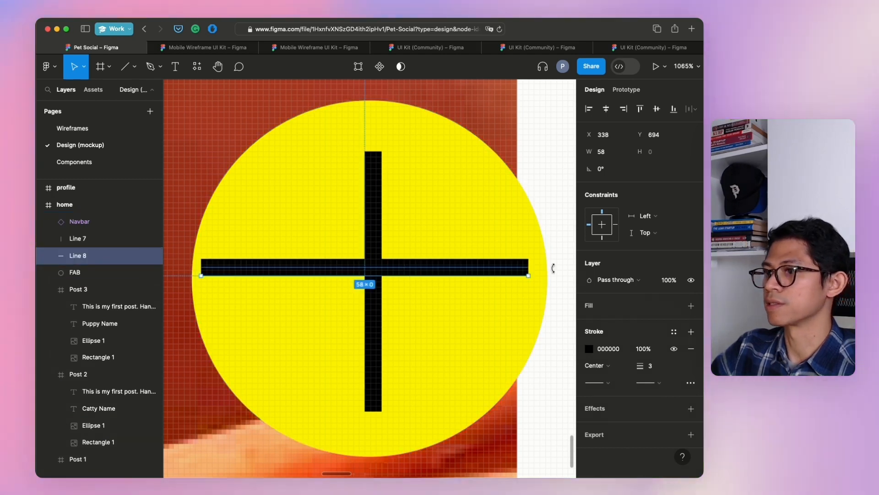
key(Down)
key(Down)
key(Up)
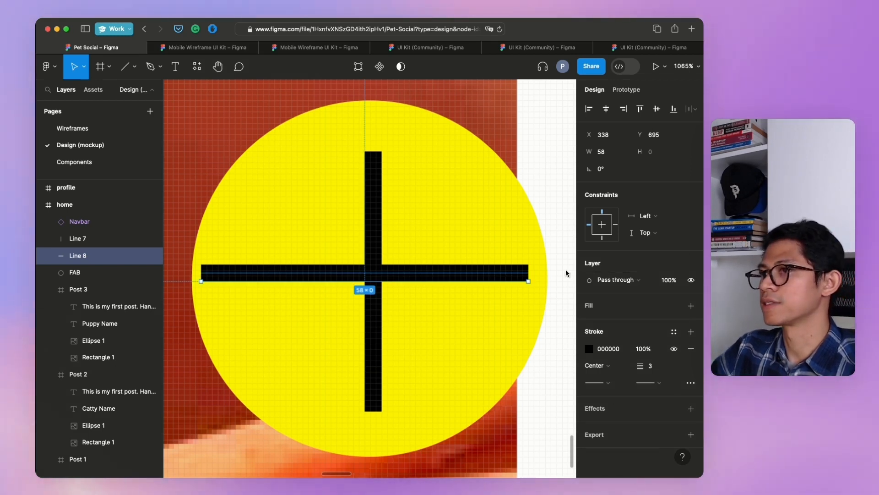
Set the vertical line's length to 58 to match the horizontal line, and move it up to Y 665.
click(375, 207)
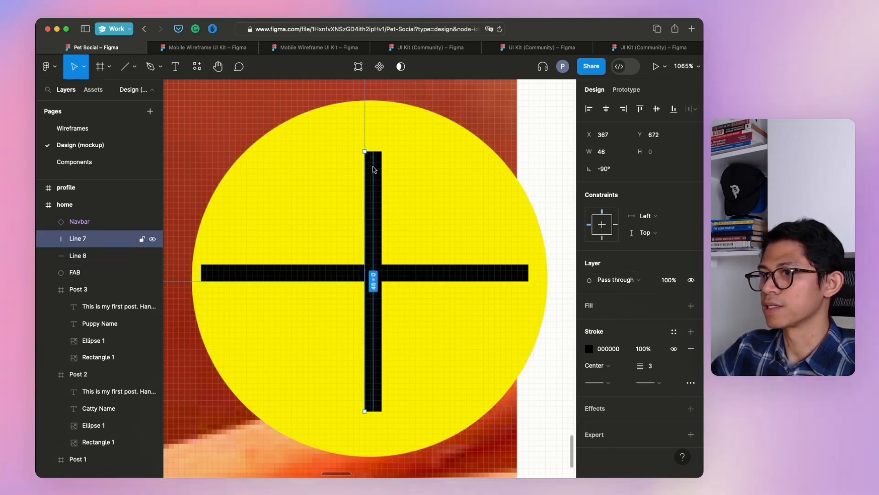
click(330, 275)
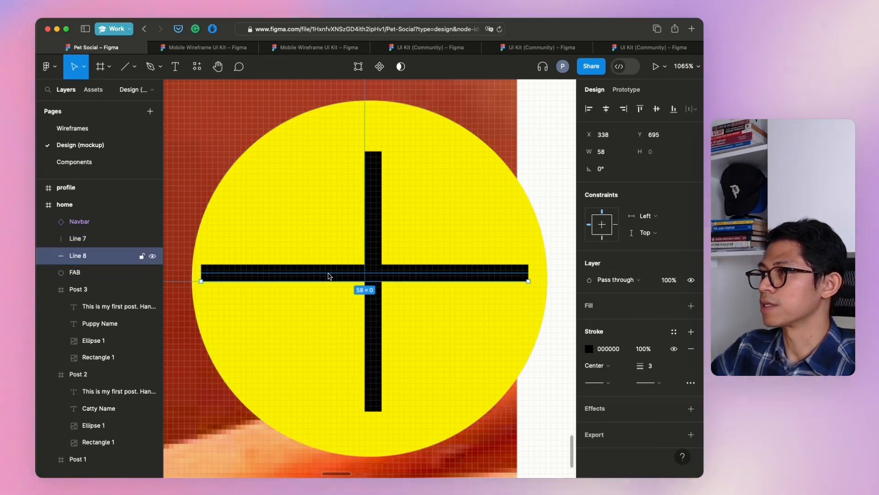
click(376, 243)
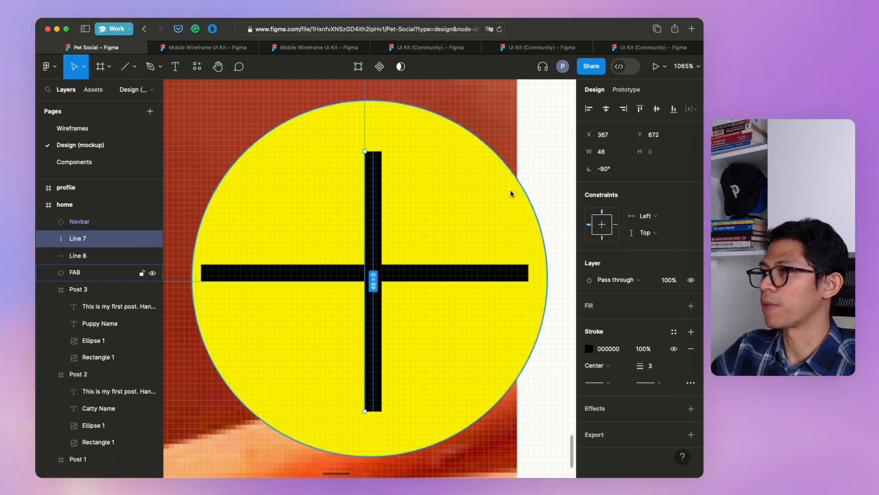
click(603, 151)
text(58)
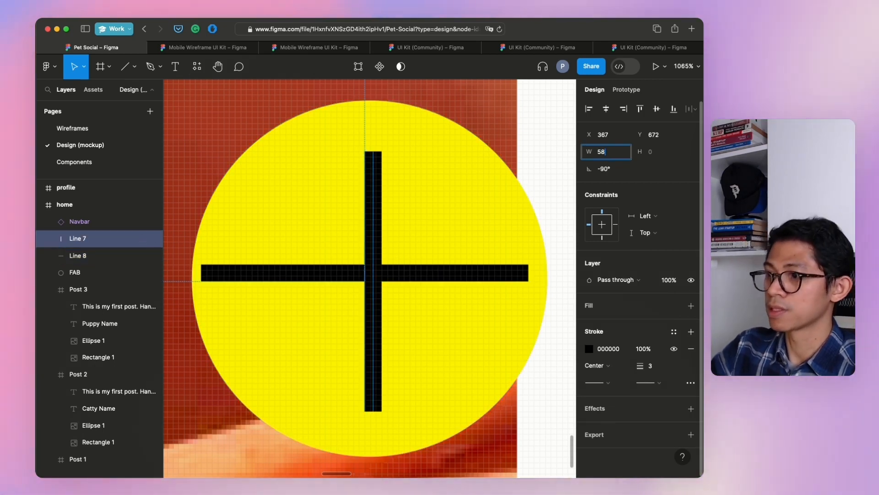
key(Return)
drag(373, 254, 374, 213)
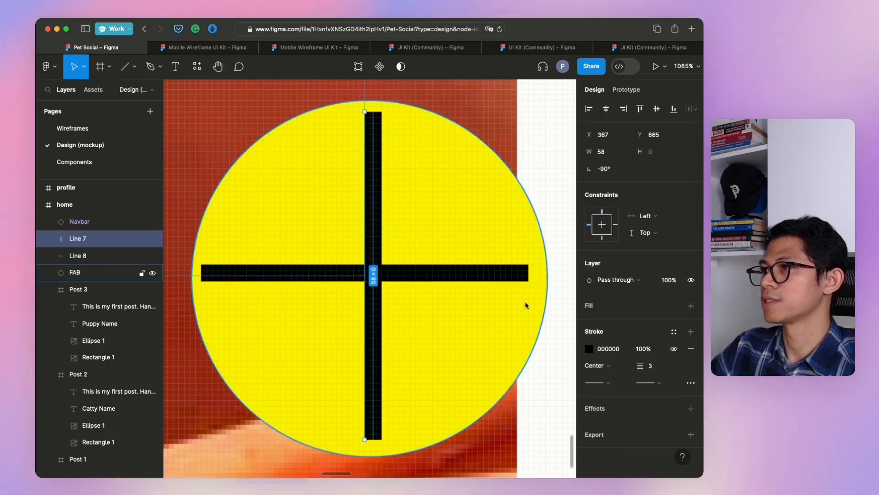
Set the length of both the vertical and the horizontal line of the plus sign to 55.
click(604, 152)
text(55)
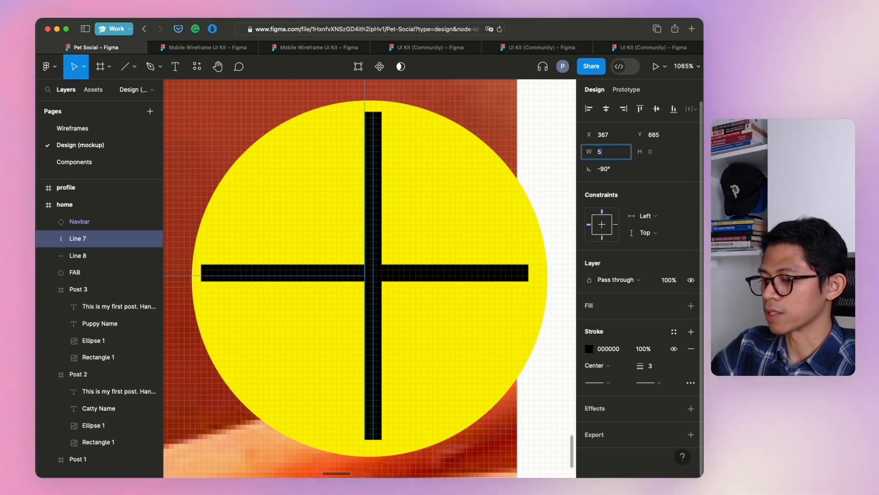
key(Return)
key(Tab)
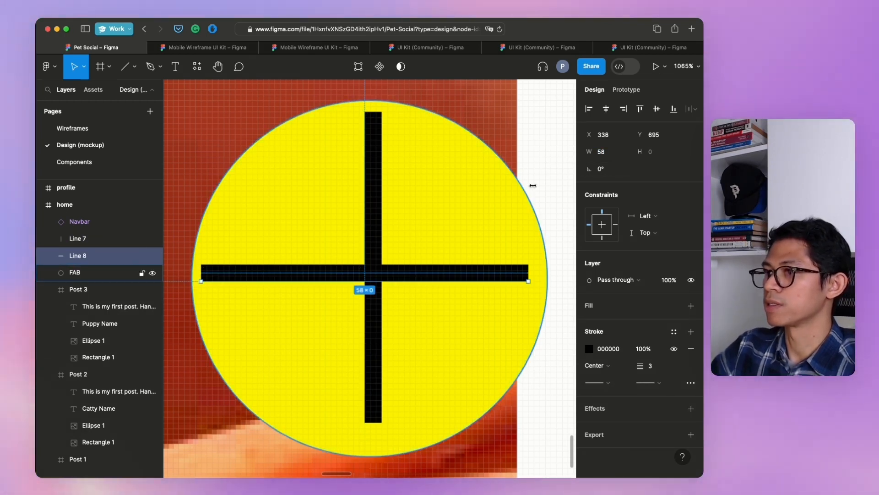
click(605, 152)
text(55)
key(Return)
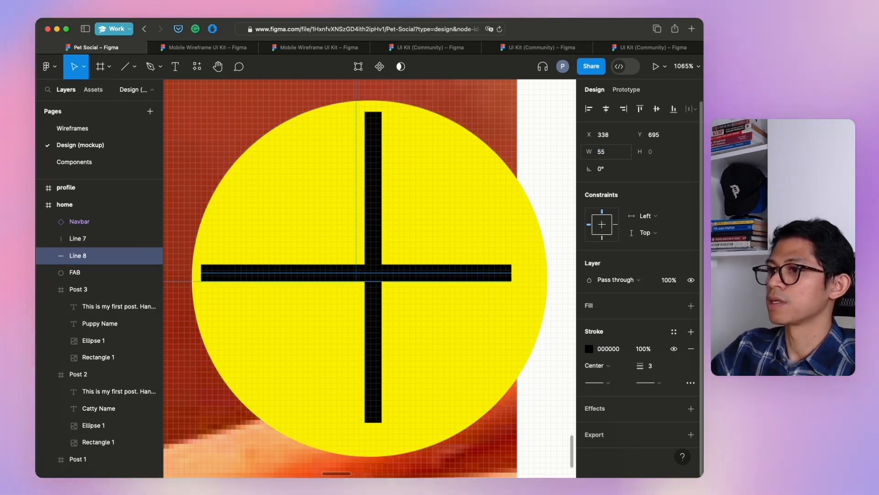
Recentre the plus sign's lines by shifting the horizontal one to X 340 and the vertical one to Y 667.
key(Right)
key(Right)
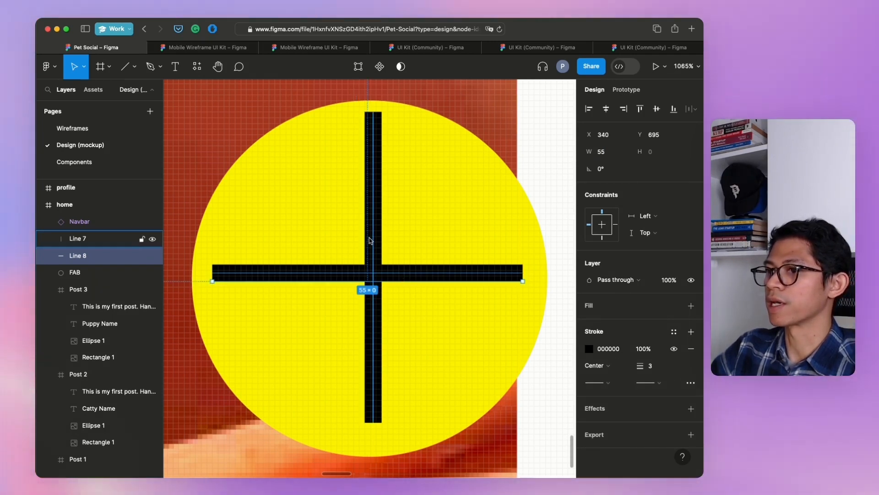
shift+click(373, 255)
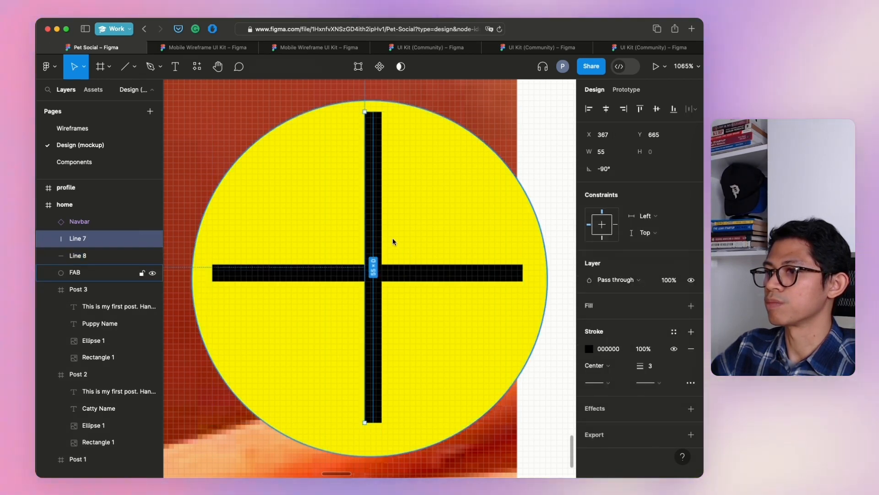
click(374, 224)
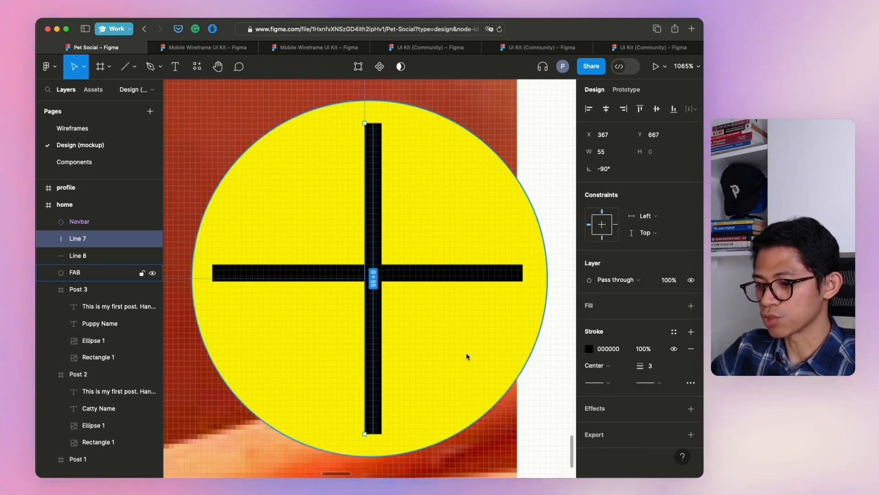
Check the plus button against the whole home screen and set the horizontal line's length to 45.
key(shift+1)
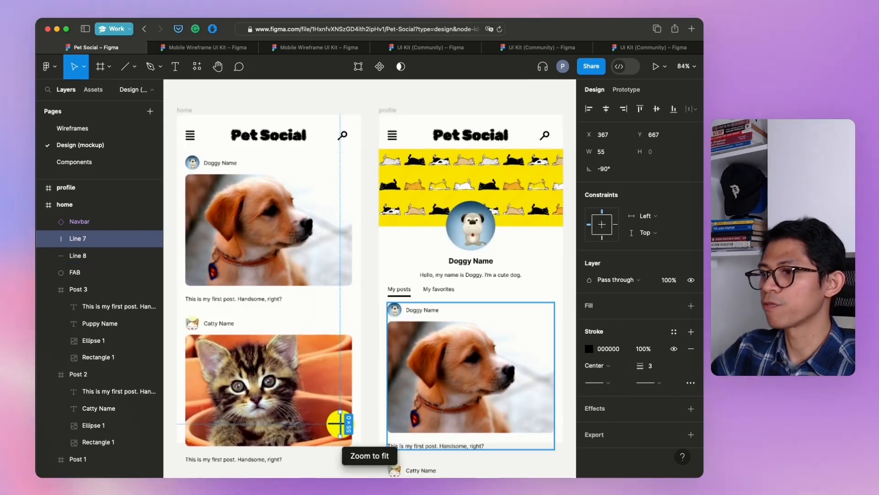
click(365, 414)
scroll(367, 419, down, 2)
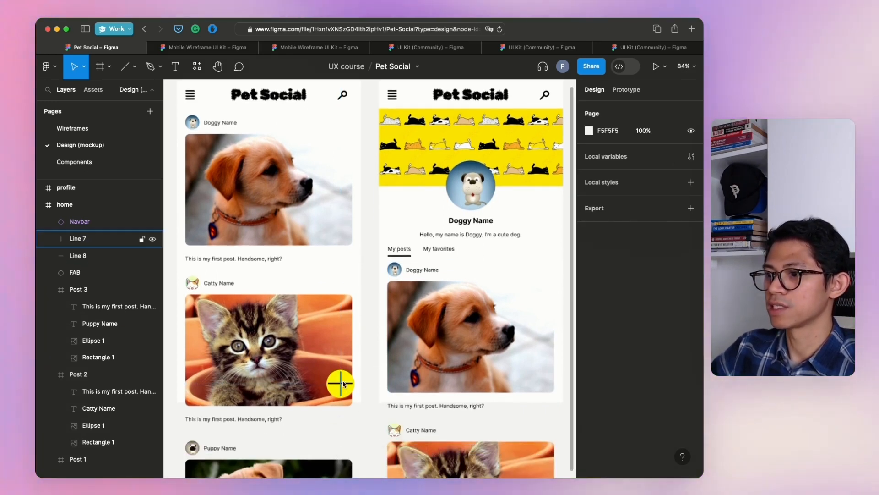
click(345, 390)
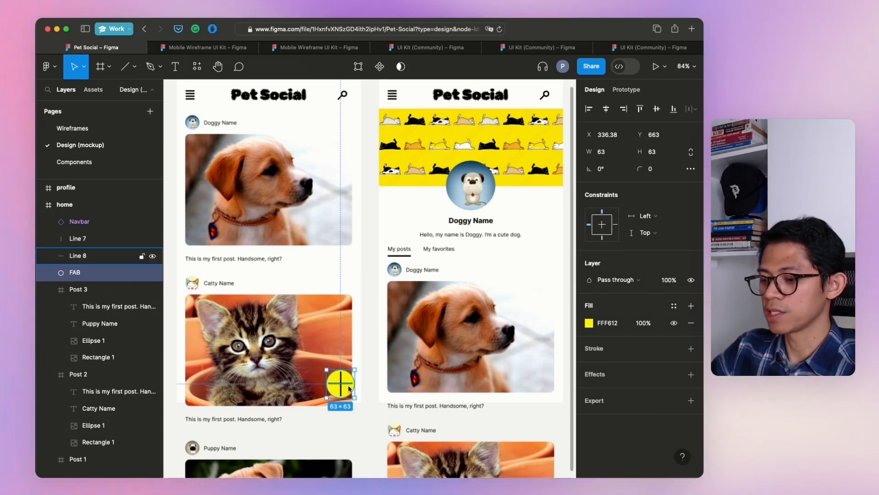
key(shift+2)
click(410, 277)
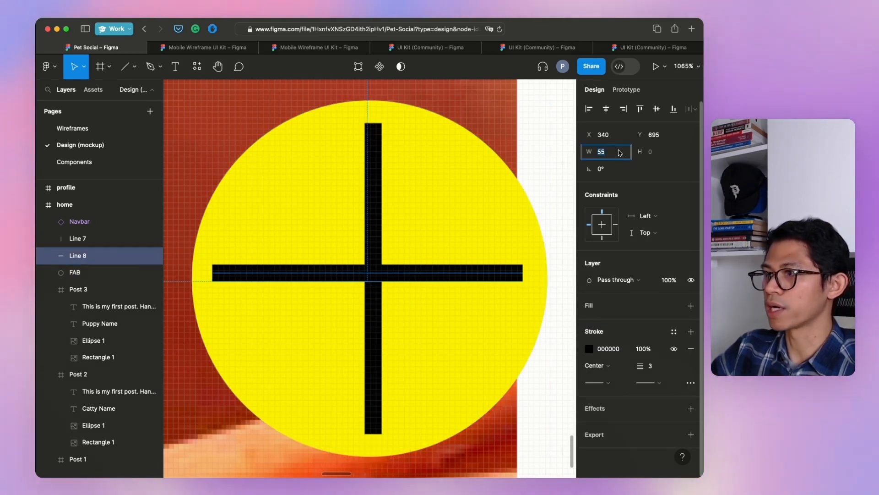
text(45)
key(Return)
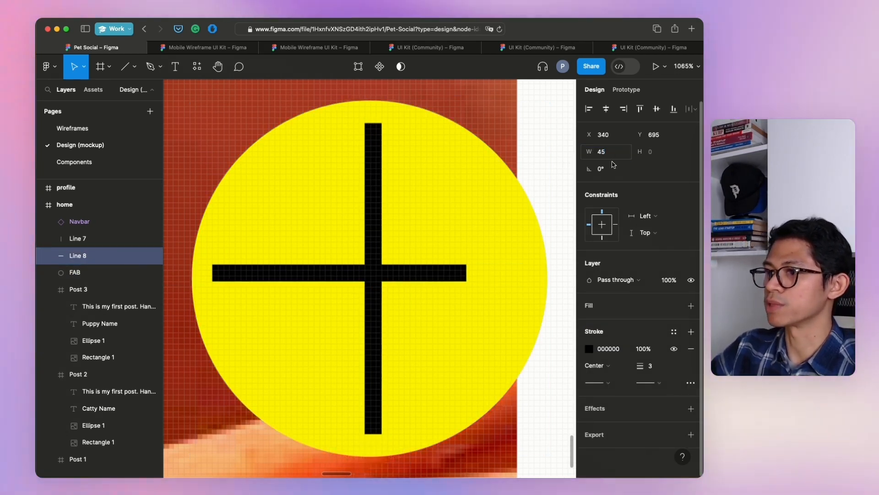
Set the vertical line's length to 45 and move it down to Y 673.
click(376, 202)
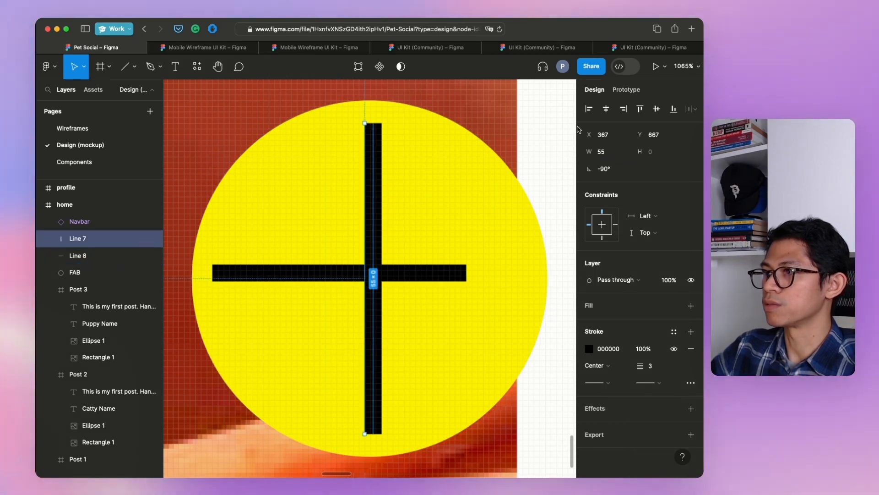
text(45)
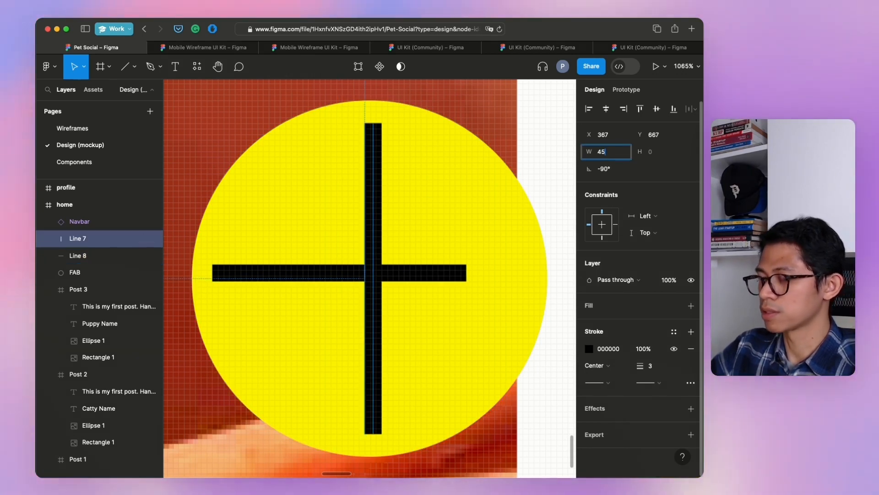
key(Return)
drag(372, 205, 371, 239)
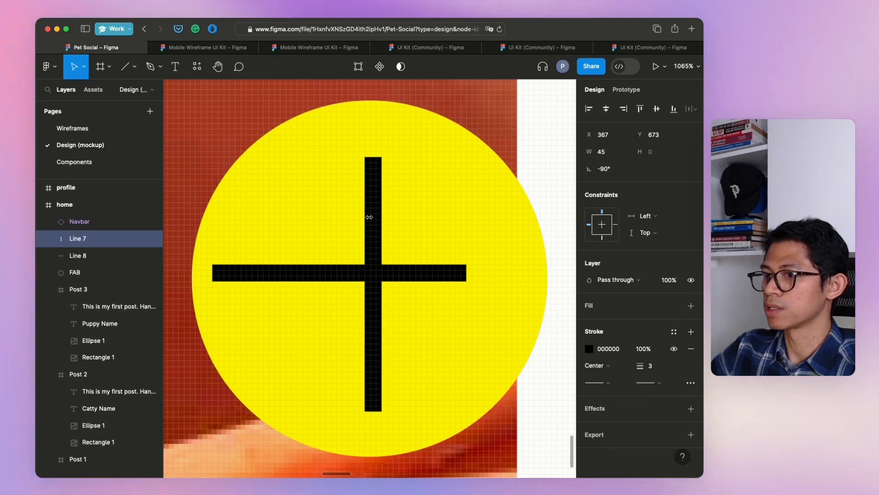
Shift the horizontal line to X 346 to centre it on the vertical line, and select the vertical line.
click(331, 269)
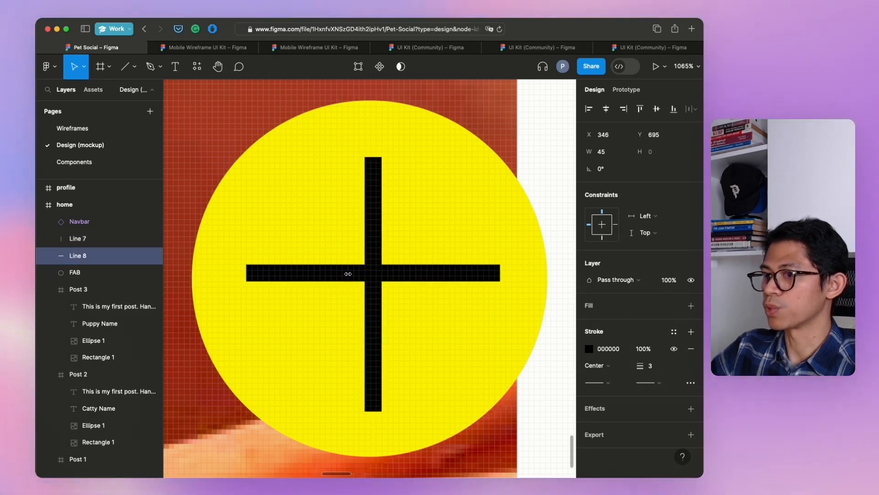
click(348, 273)
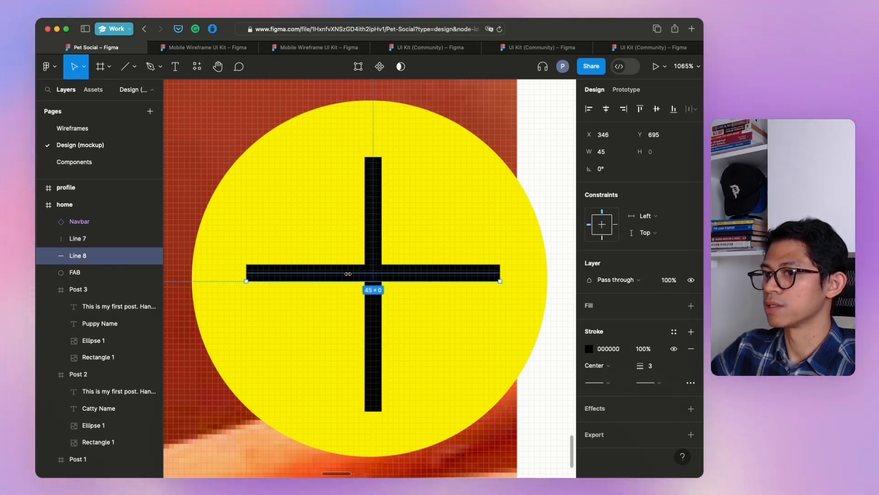
click(379, 300)
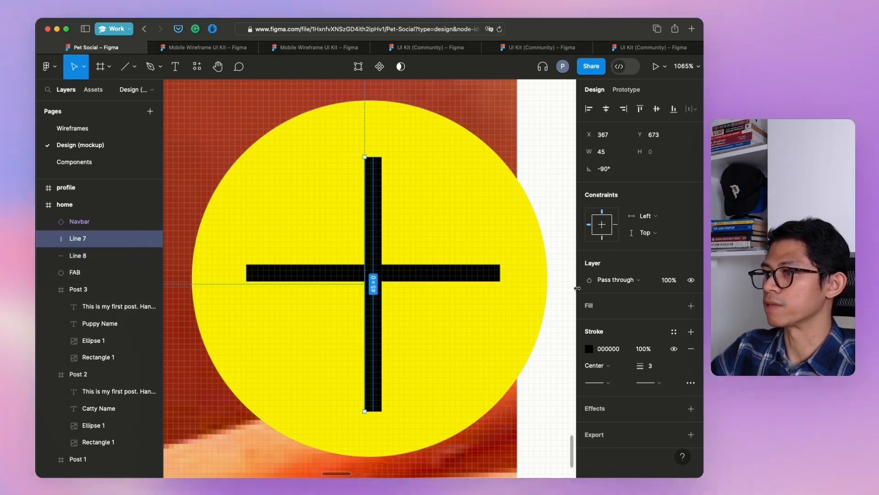
Add a drop shadow effect to the yellow FAB circle on the home screen.
key(shift+1)
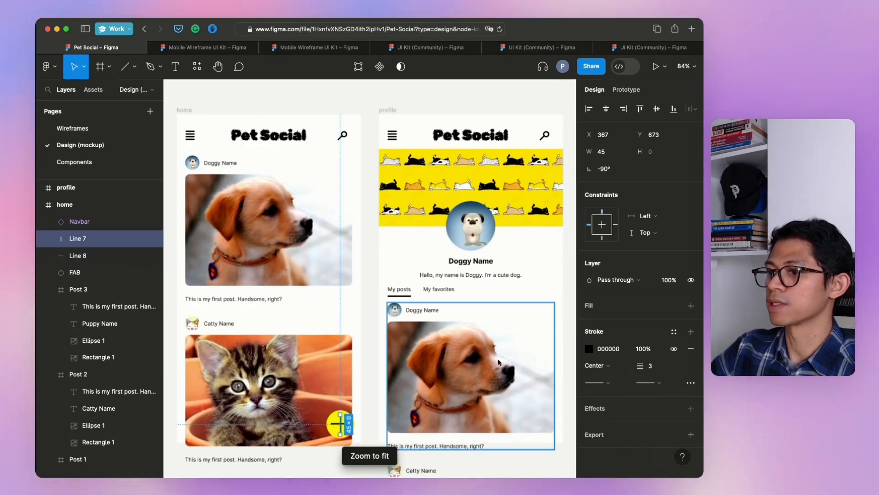
click(374, 327)
scroll(377, 383, down, 1)
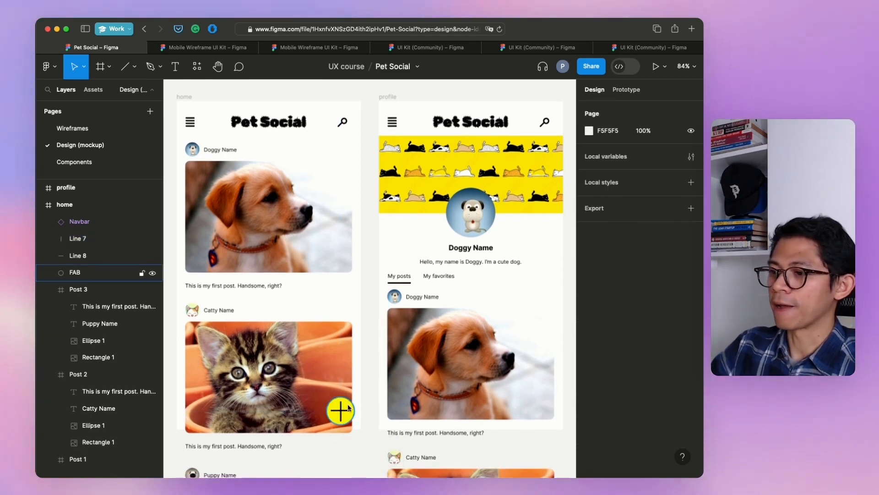
click(348, 407)
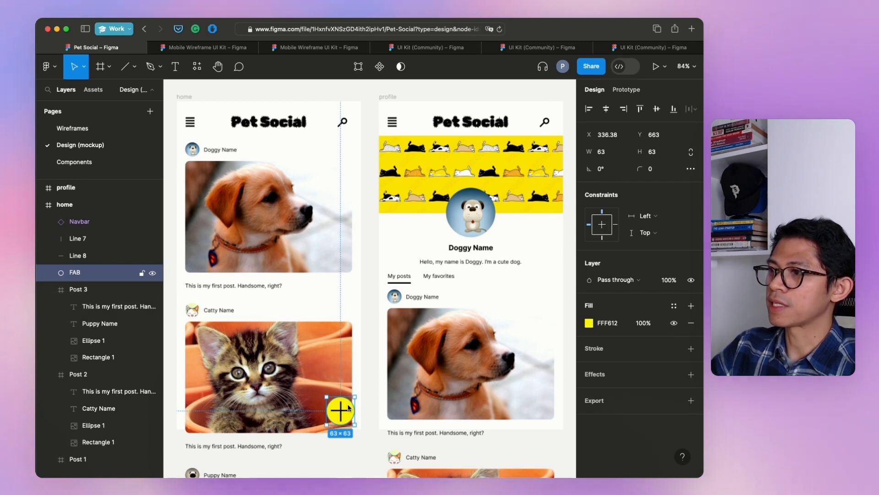
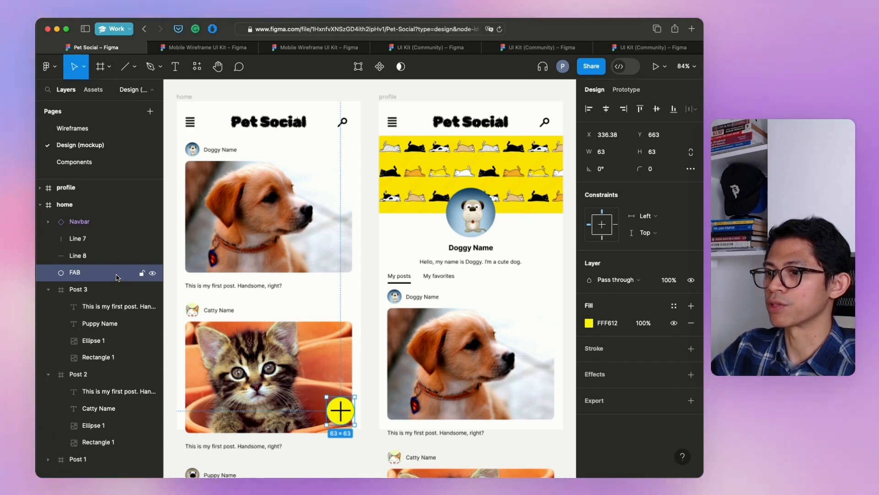
click(691, 374)
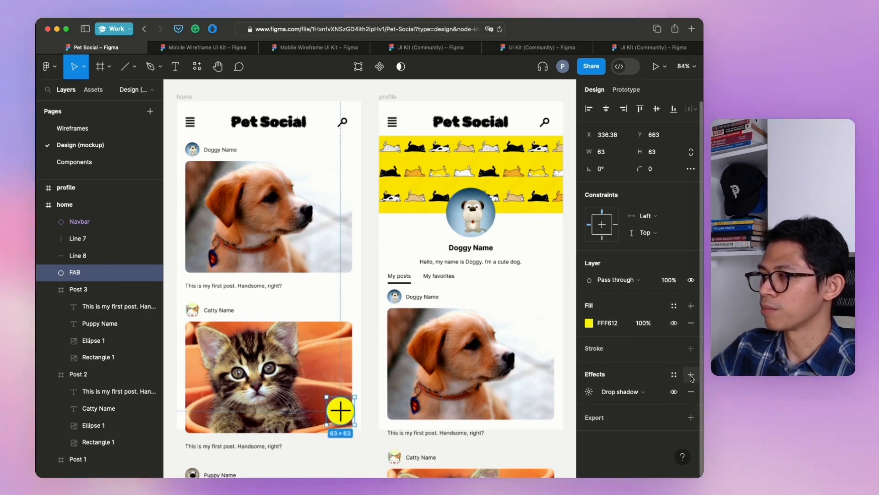
click(659, 392)
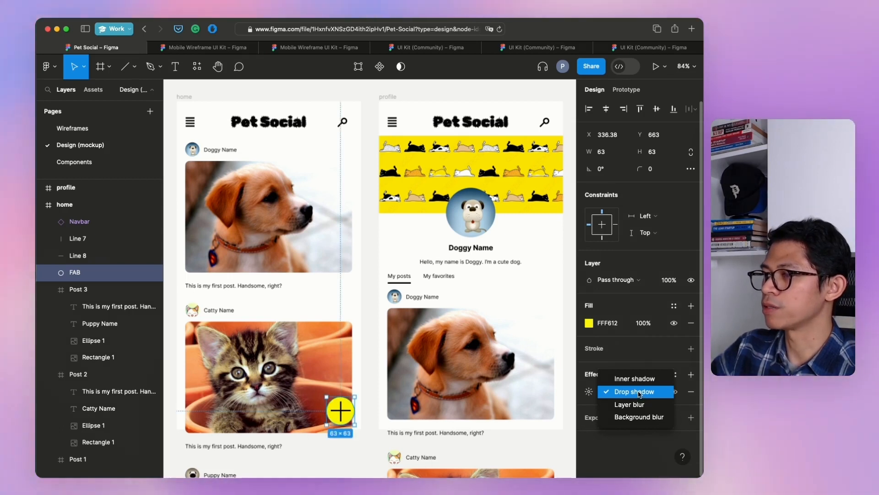
click(640, 394)
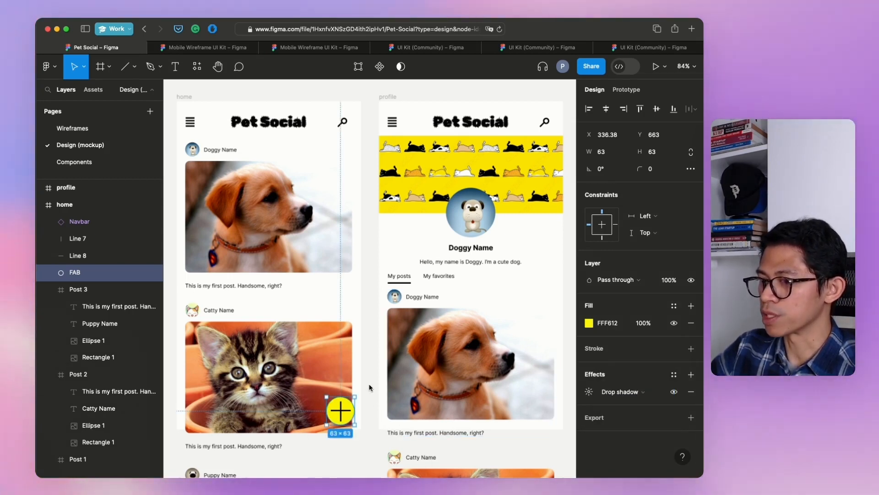
click(353, 422)
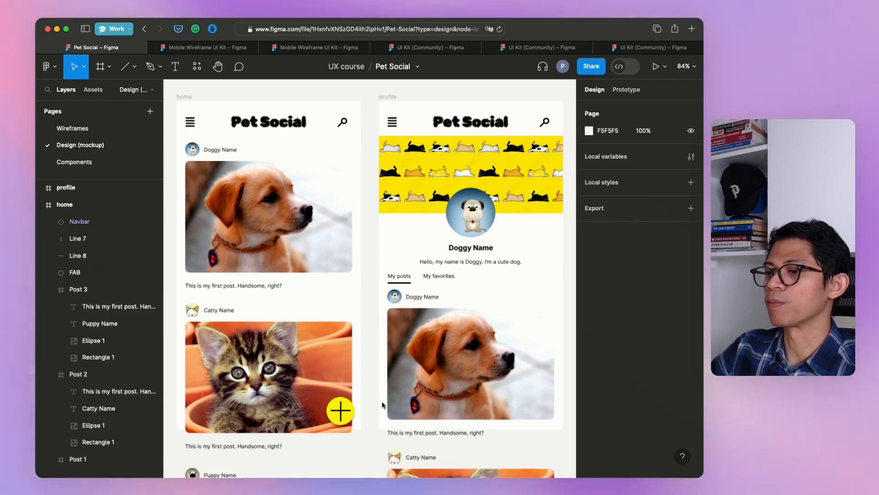
Group the FAB circle with the plus sign's two lines and convert the group to a frame.
click(340, 393)
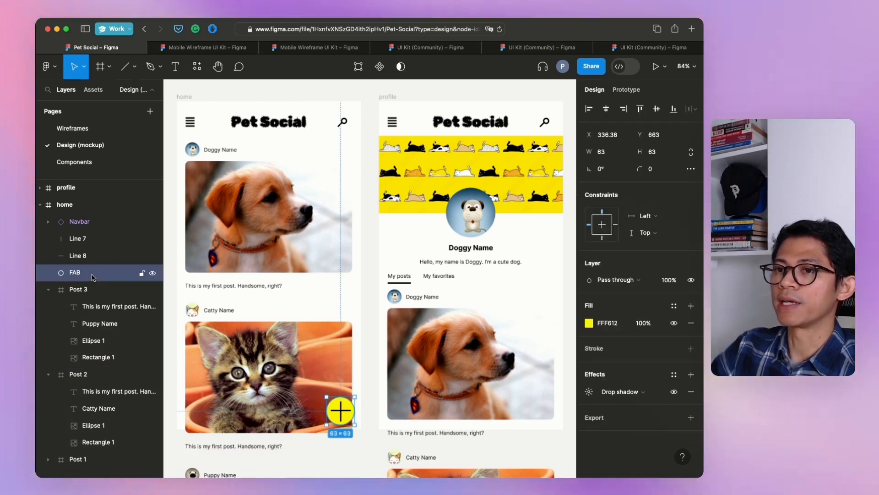
shift+click(101, 241)
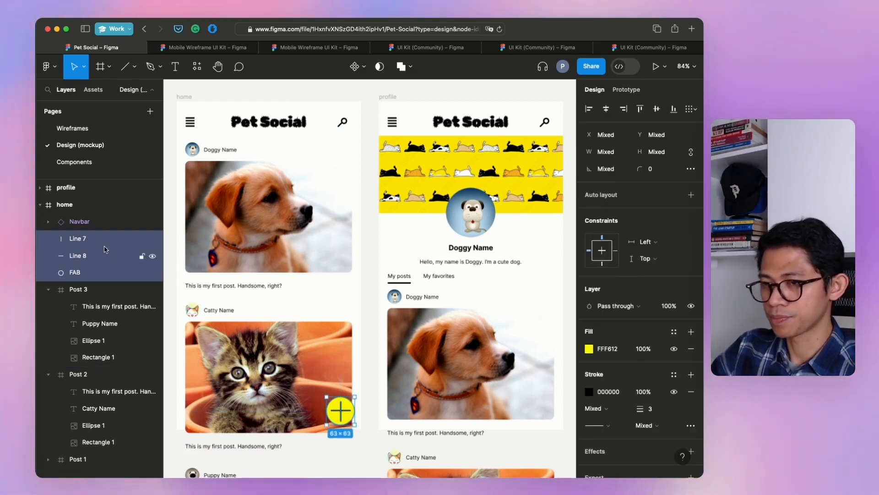
right_click(104, 243)
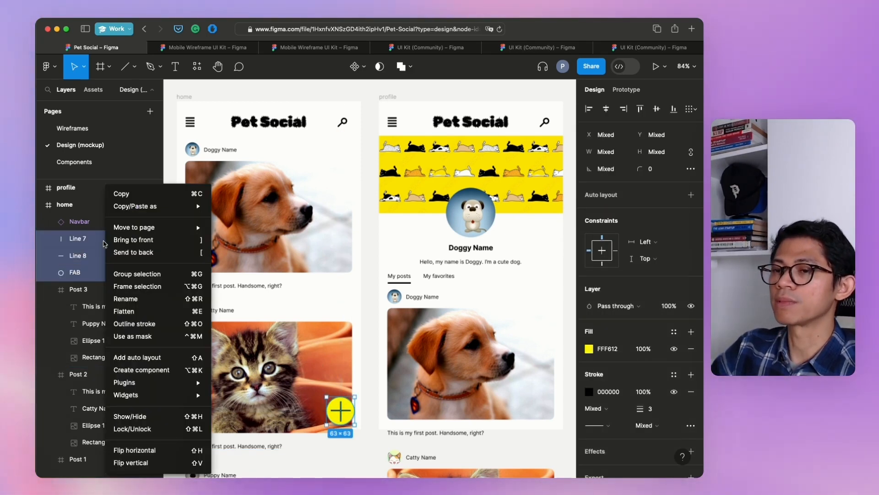
click(118, 274)
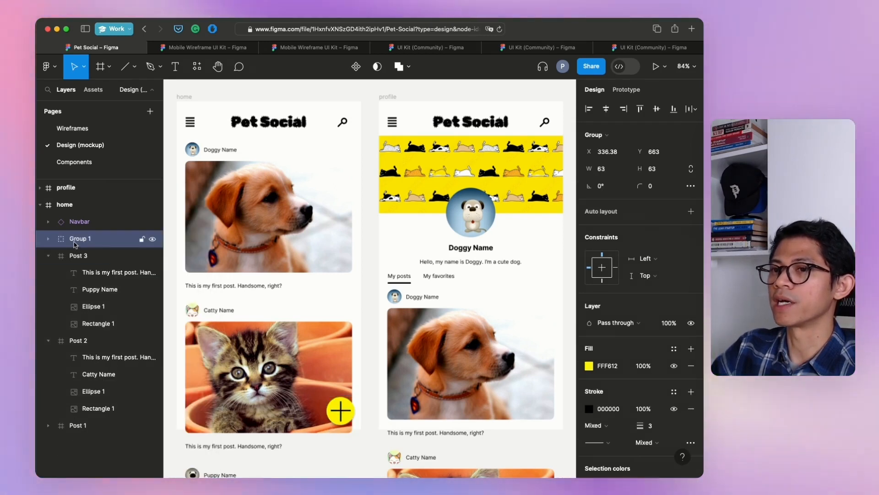
click(611, 135)
click(613, 126)
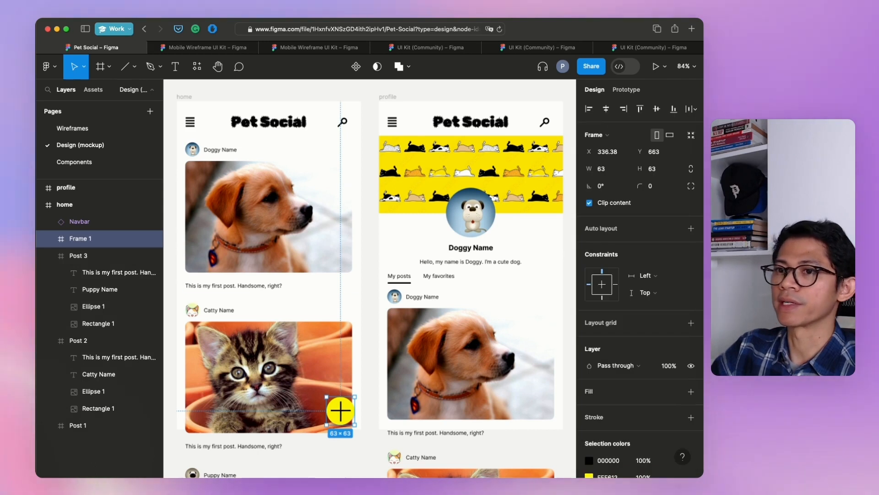
Rename the frame holding the plus button as FAB.
double_click(79, 239)
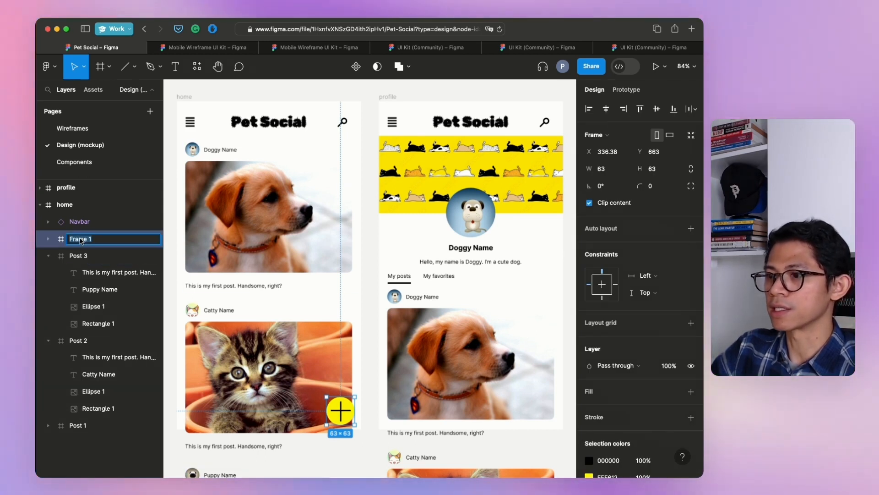
text(FAB)
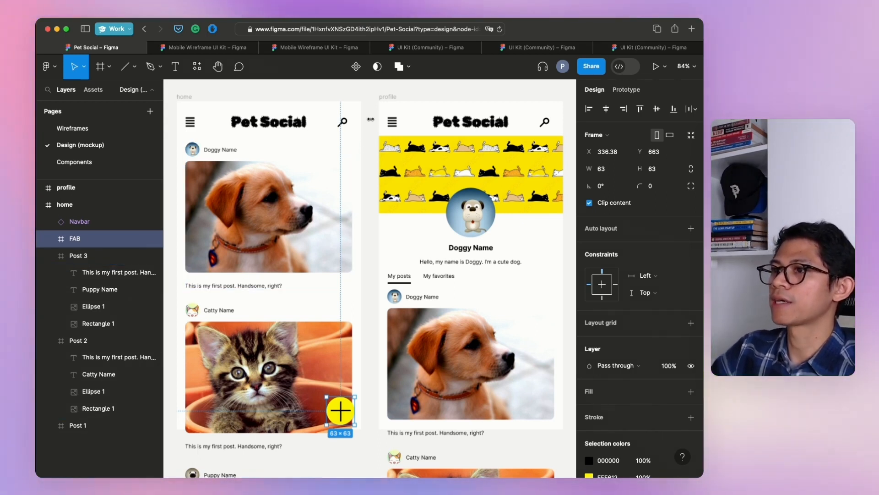
click(366, 93)
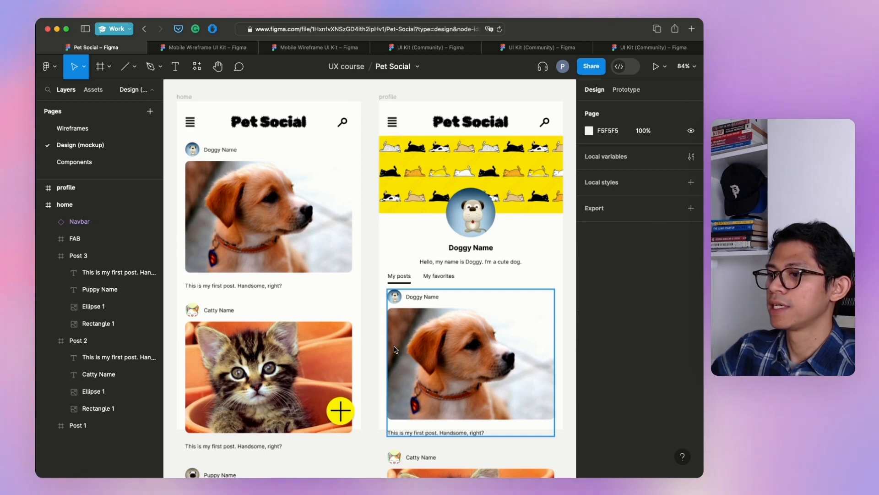
Set the FAB frame's constraints to Right and Bottom, and check the constraints of the home screen's Navbar.
click(350, 412)
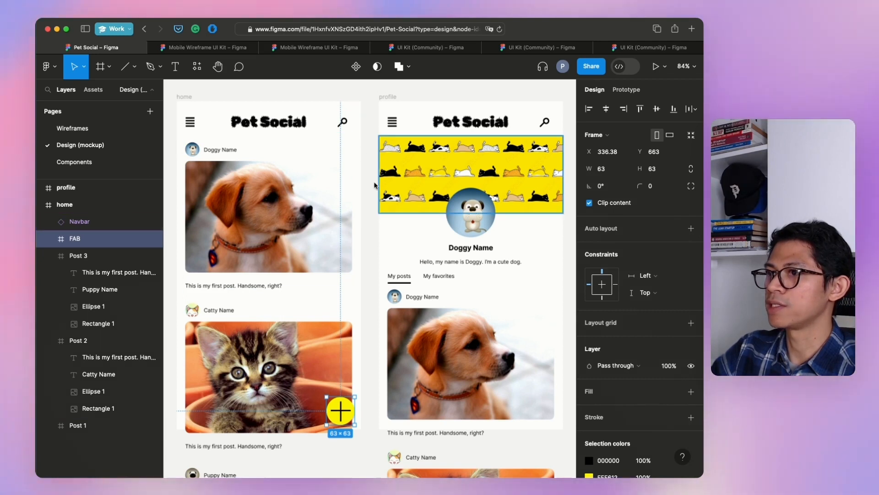
click(615, 285)
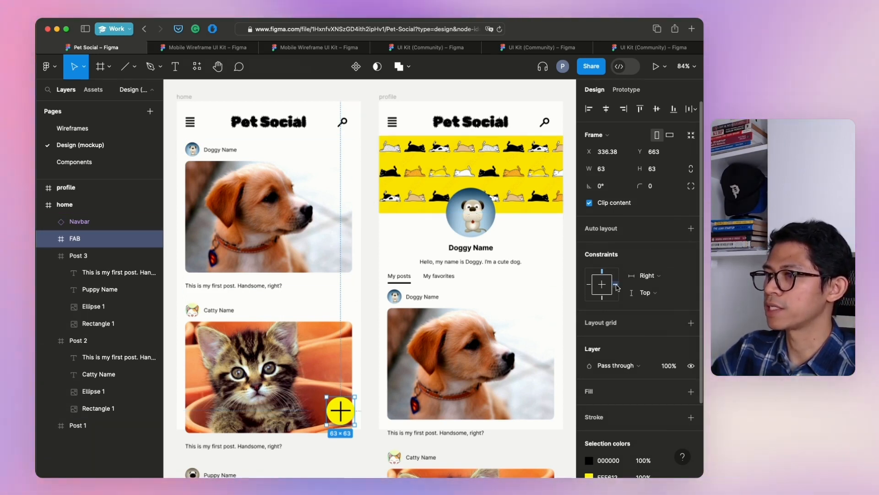
click(602, 299)
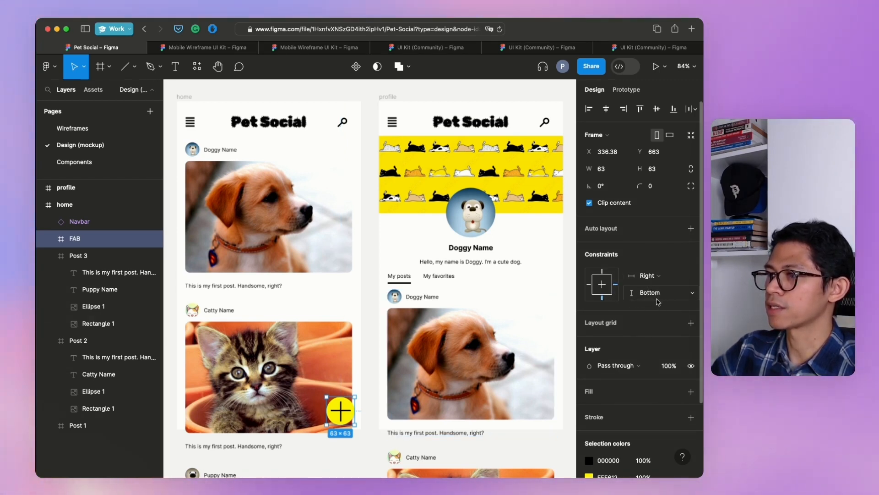
click(570, 257)
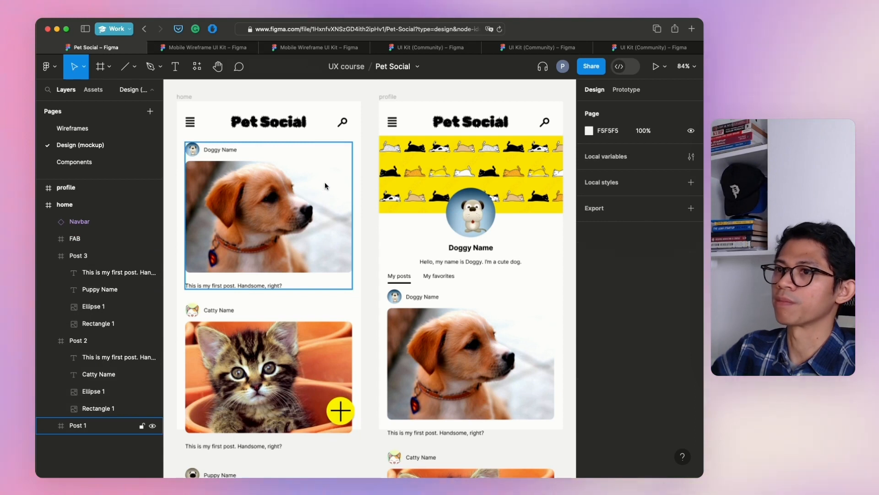
click(301, 134)
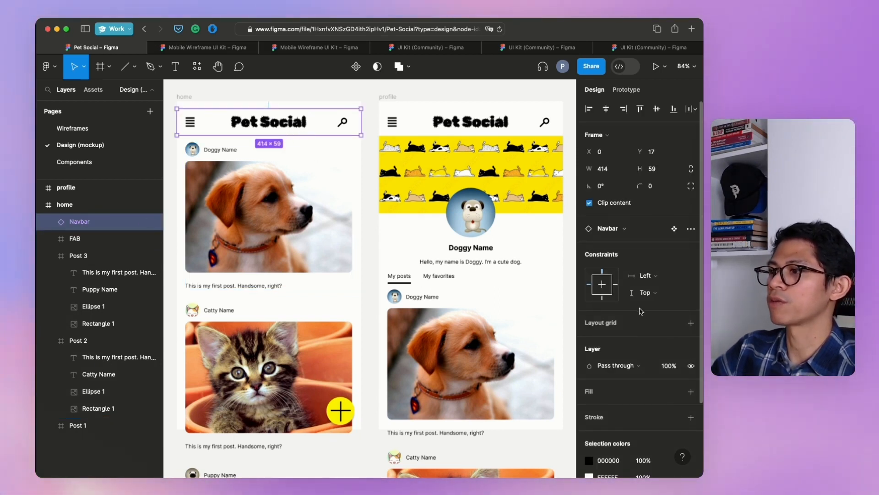
click(486, 122)
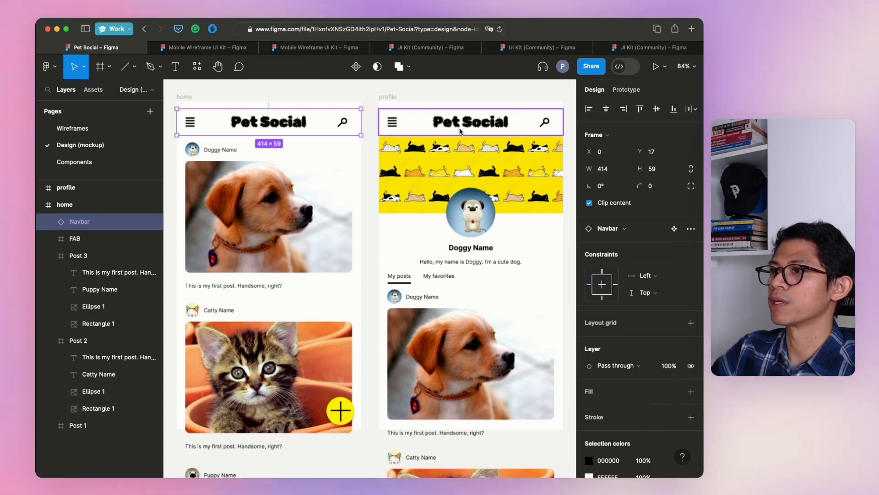
click(568, 262)
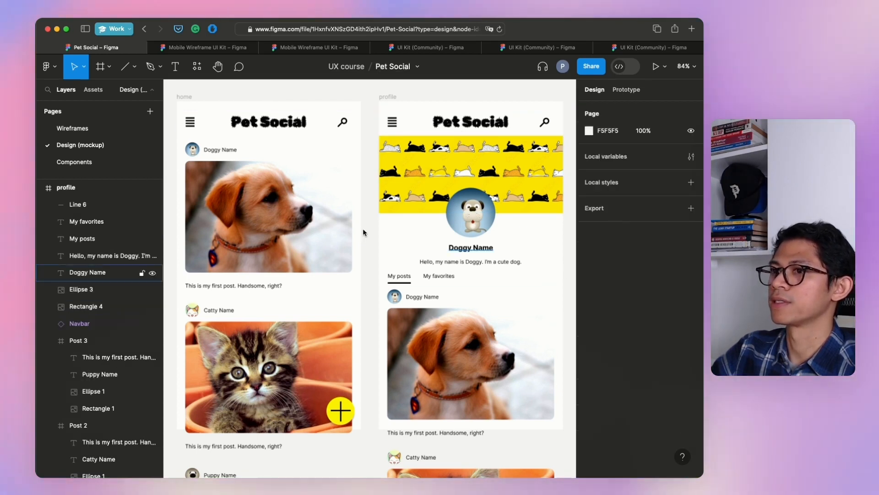
Collapse the Post 3 and Post 2 layers in the home frame and select its three posts.
click(216, 172)
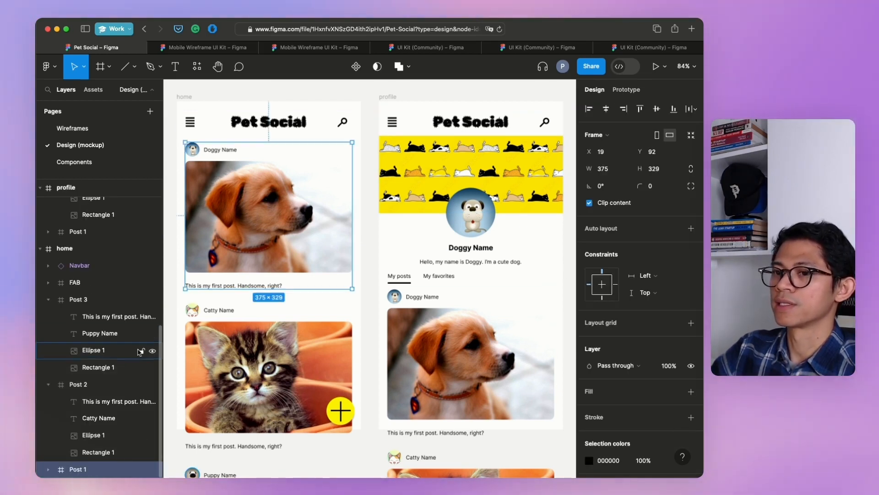
click(48, 299)
click(48, 316)
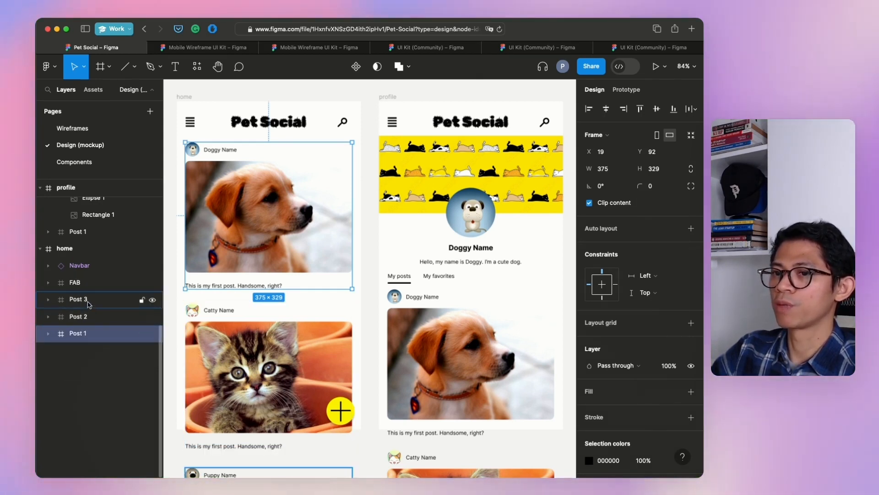
shift+click(95, 305)
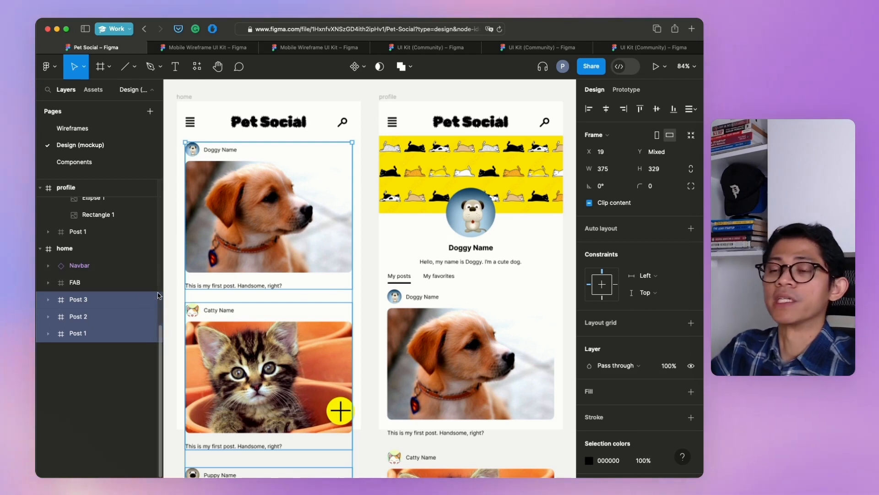
Collapse the profile frame's Post 3 and Post 2 layers as well as the whole profile and home frames, and clear the selection.
scroll(82, 321, up, 8)
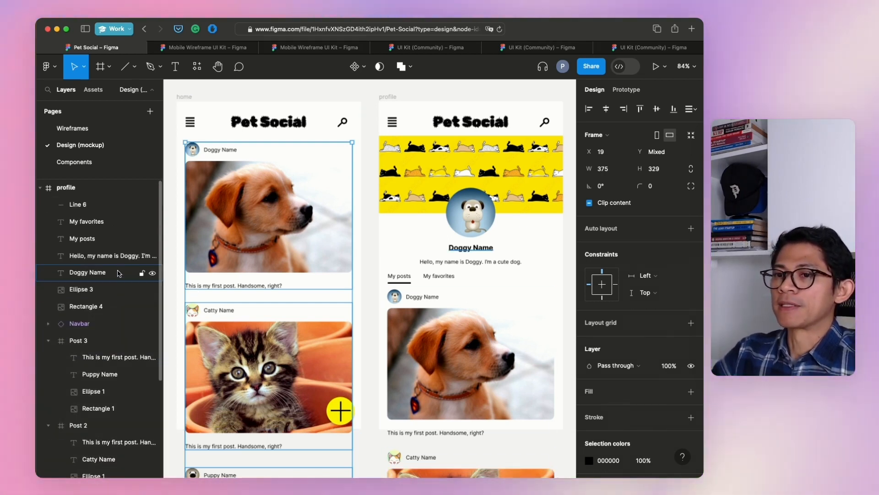
click(48, 340)
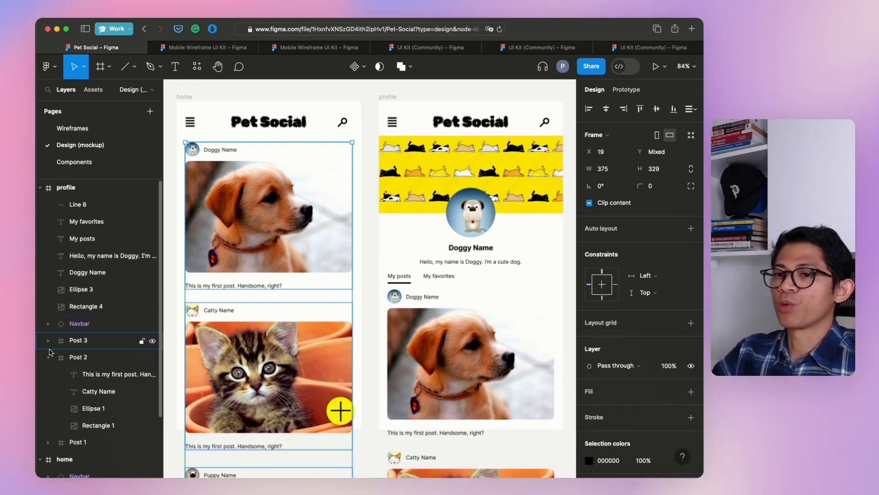
click(49, 358)
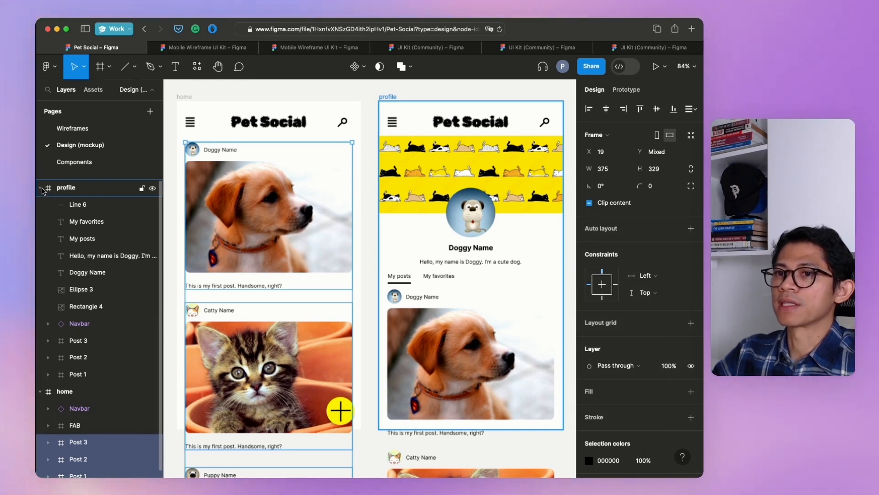
click(41, 188)
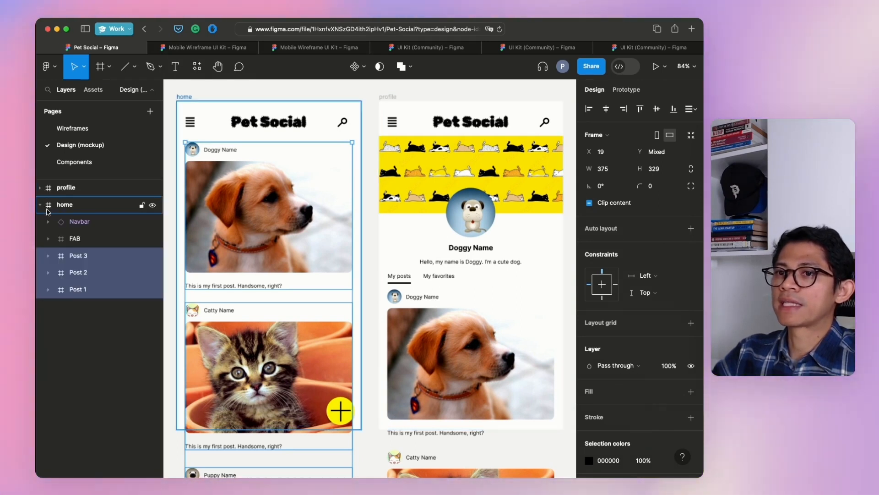
click(40, 205)
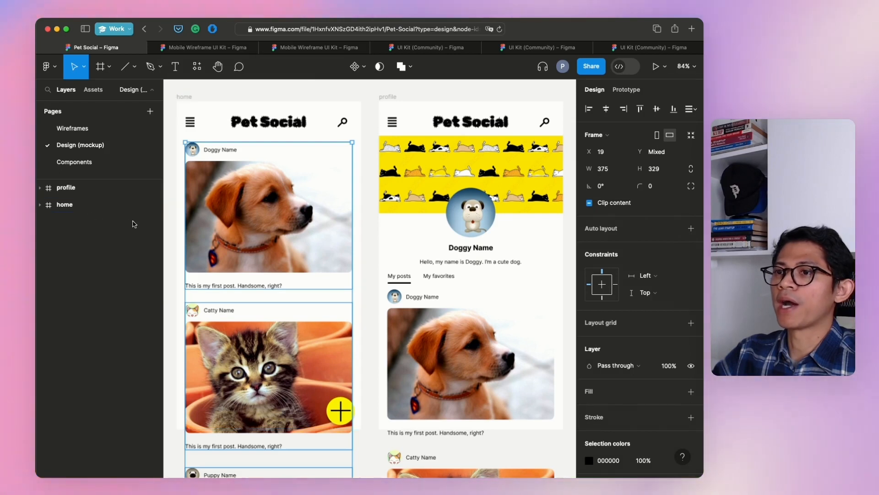
click(372, 89)
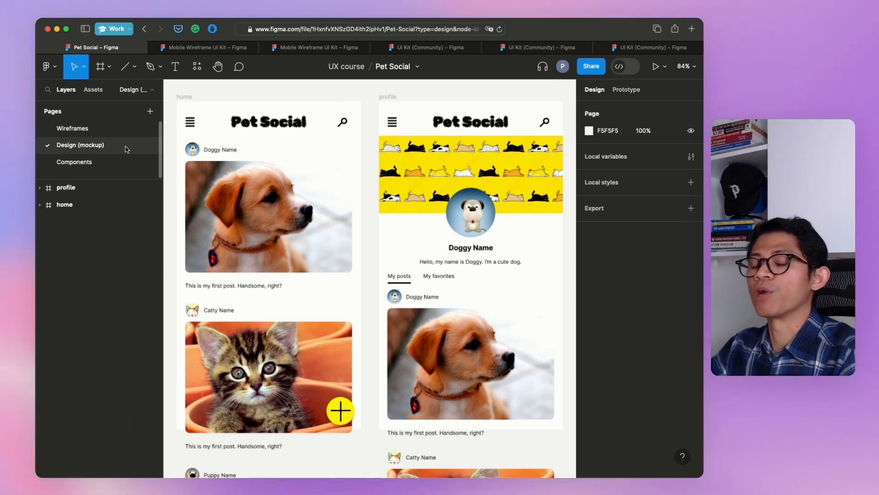
Duplicate the Design (mockup) page and rename the copy as Prototype.
right_click(127, 149)
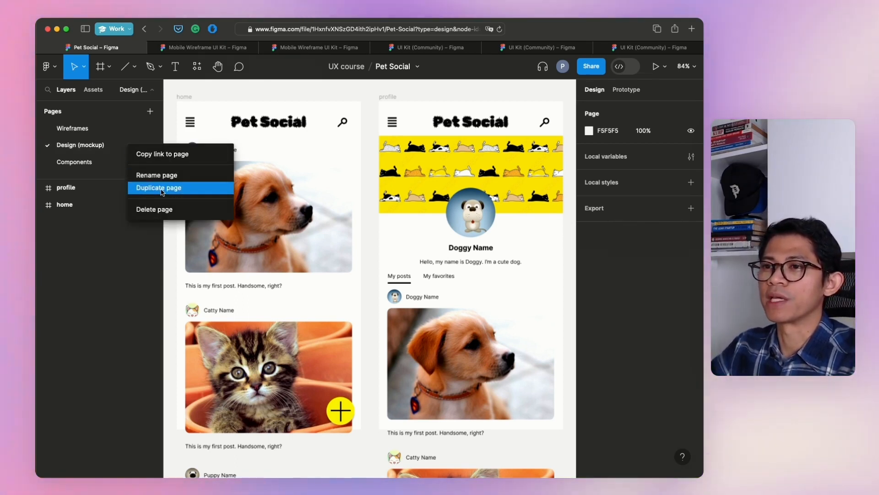
click(154, 188)
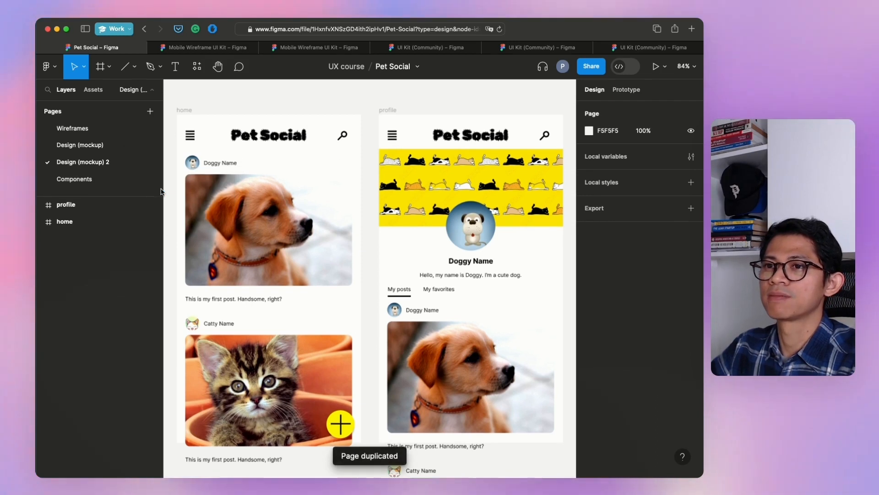
right_click(106, 166)
click(132, 191)
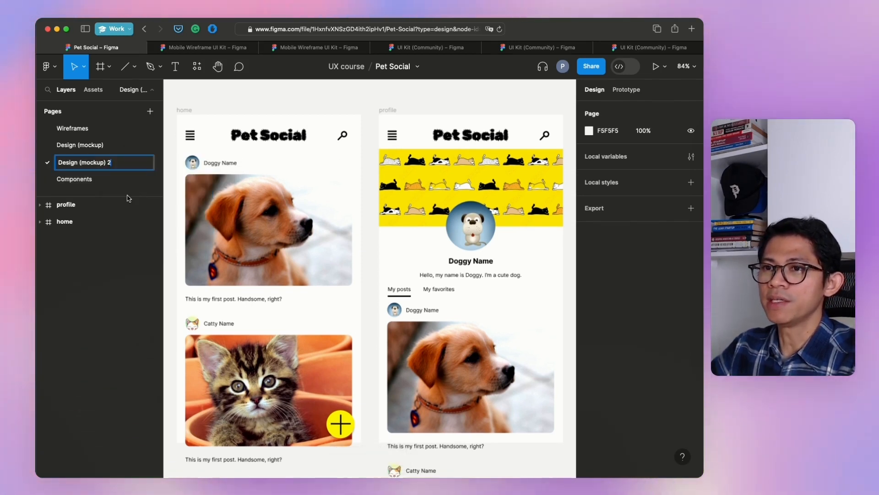
text(Prototype)
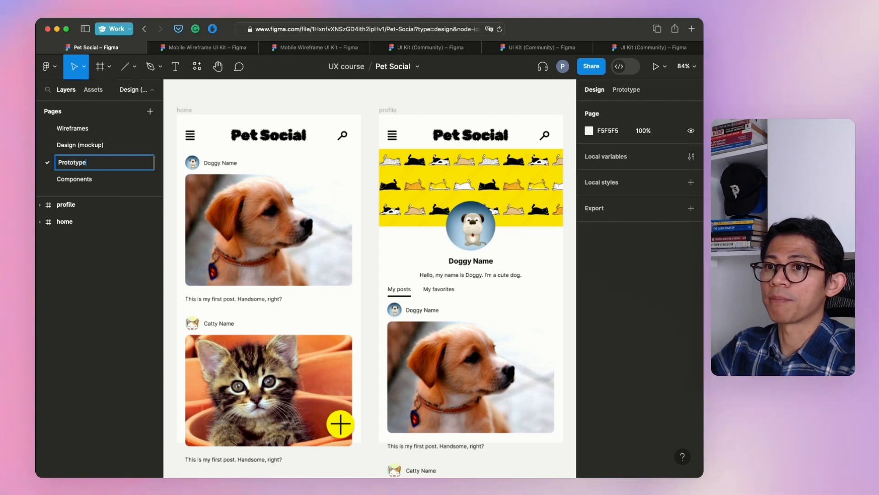
key(Return)
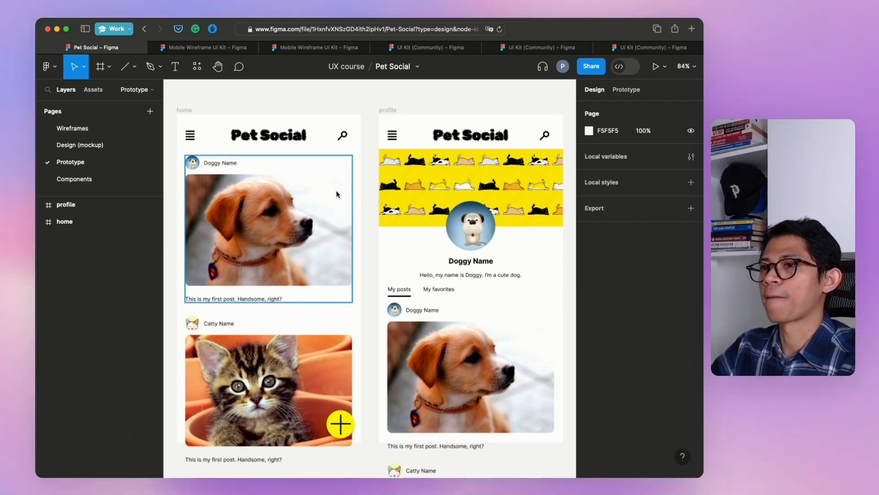
Compare the home frame's design properties with its prototype settings.
click(270, 140)
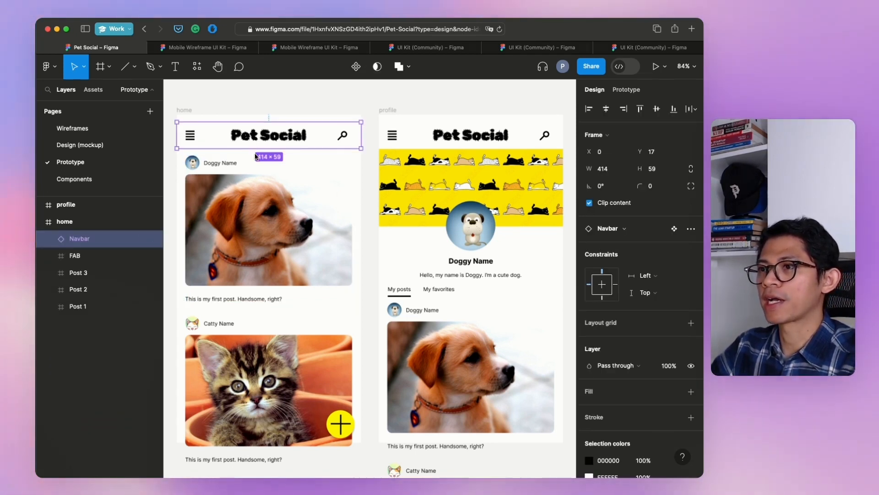
click(319, 169)
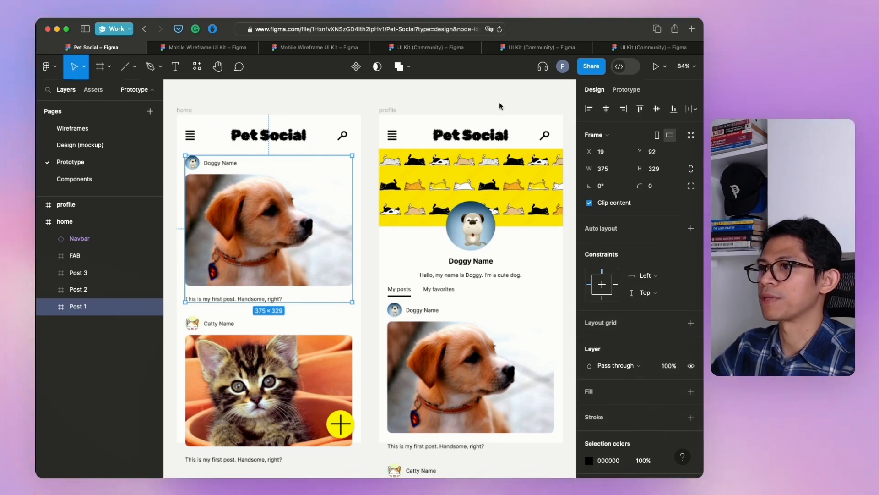
click(499, 102)
click(186, 110)
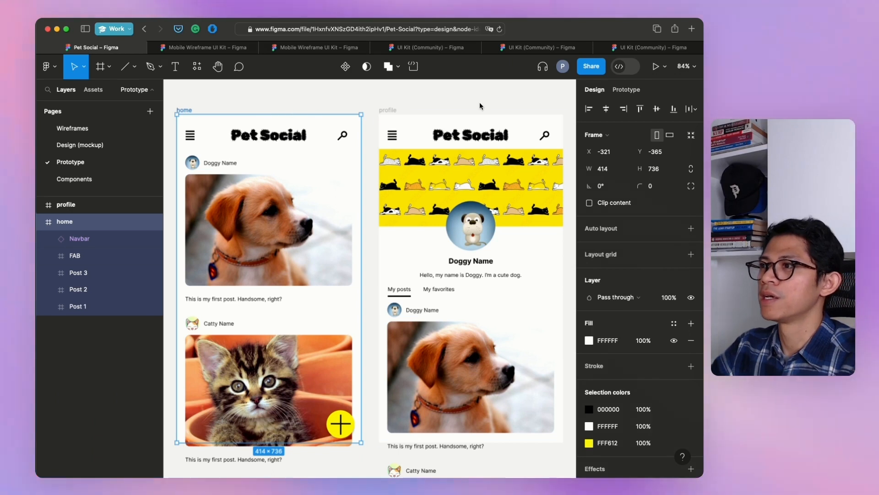
click(616, 89)
click(595, 89)
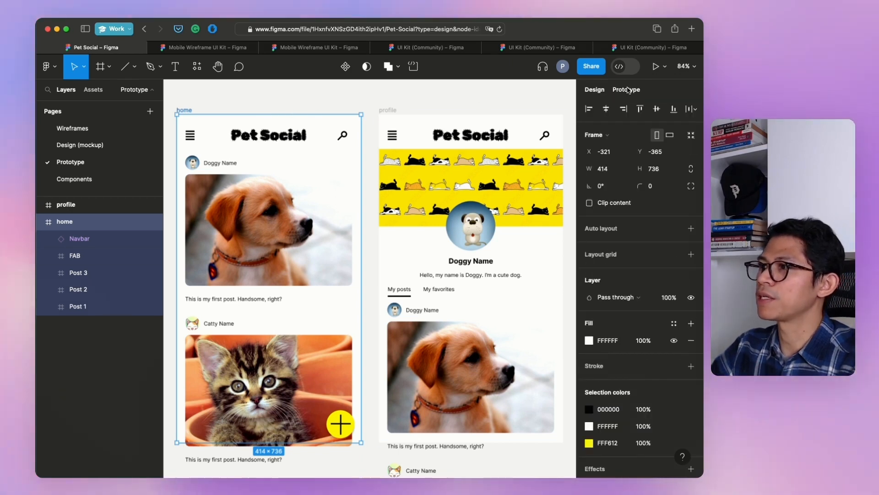
click(626, 89)
click(596, 89)
click(619, 91)
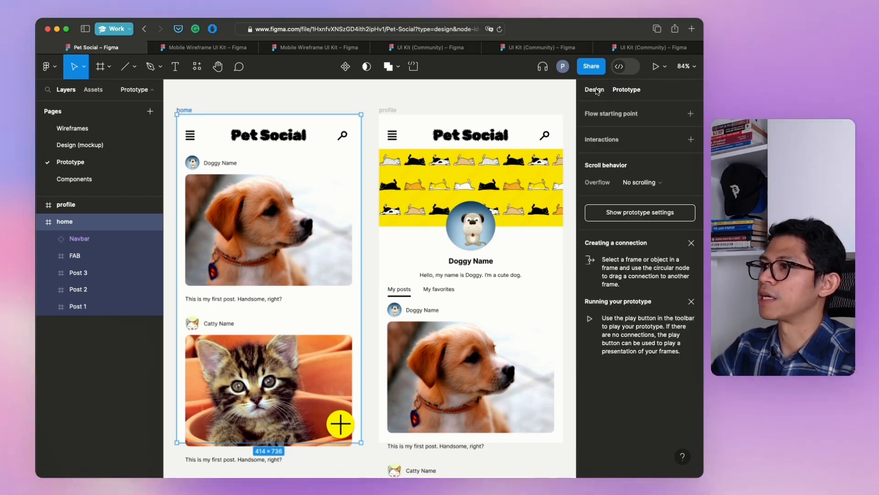
click(596, 90)
In prototype mode, connect the Doggy Name text in the home frame's first post to the profile frame.
click(616, 90)
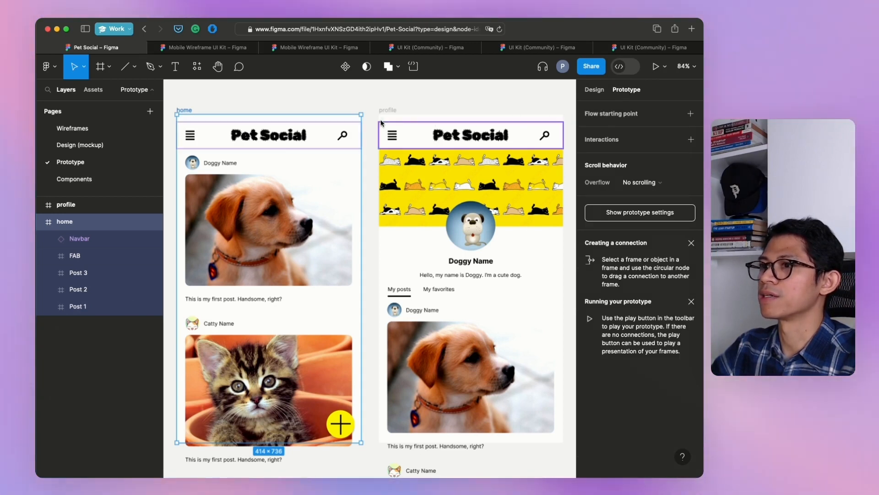
click(363, 104)
click(344, 137)
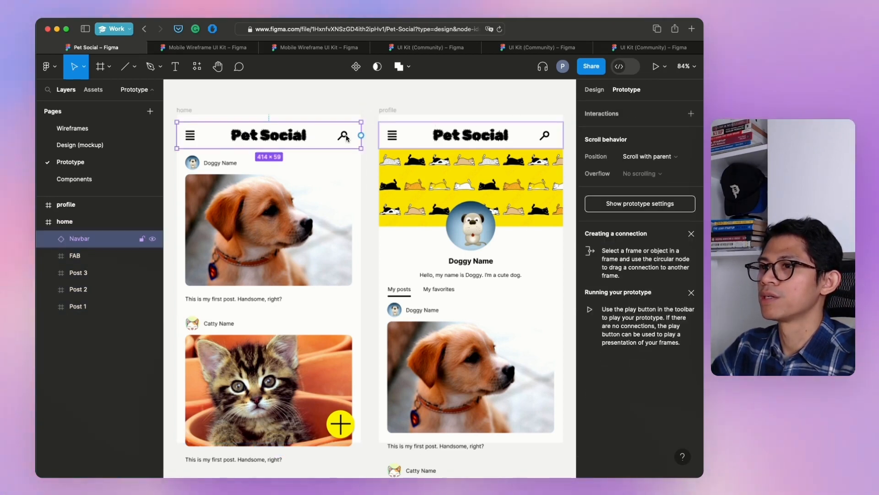
click(365, 165)
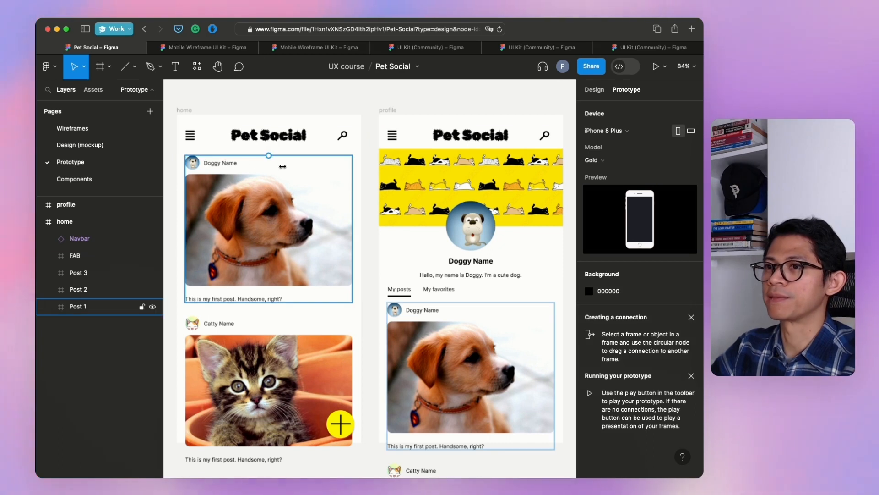
click(209, 168)
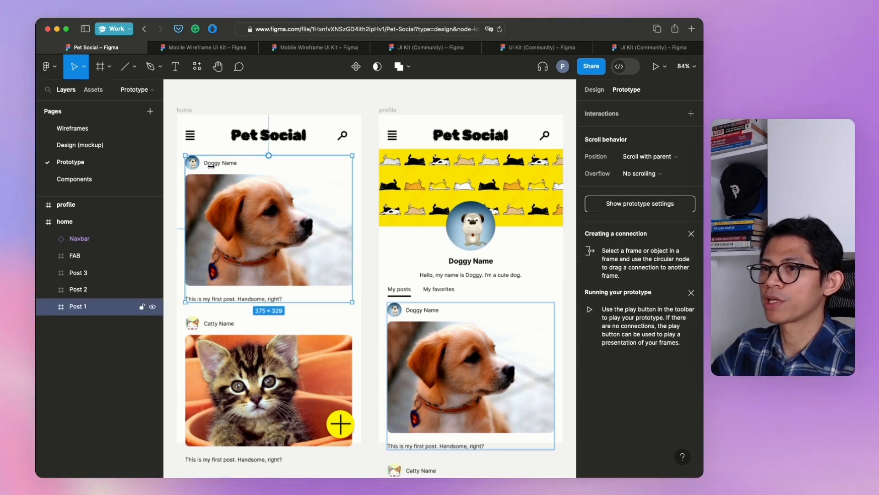
double_click(220, 163)
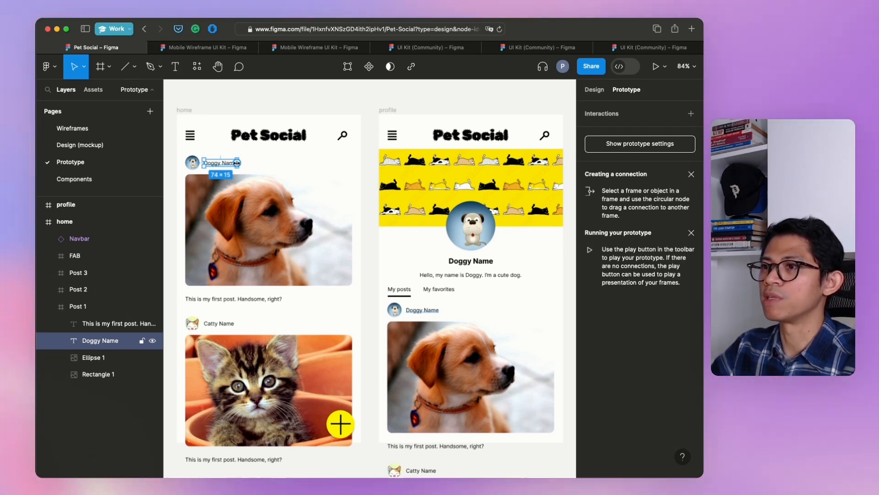
drag(237, 162, 383, 277)
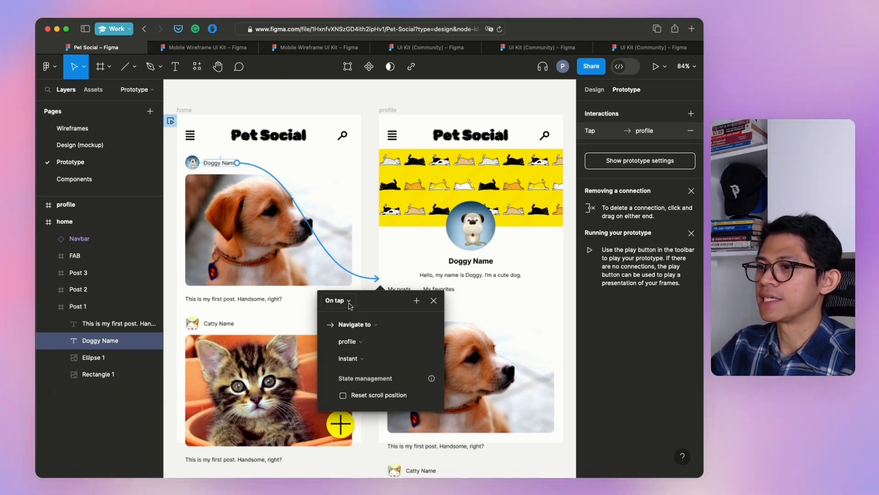
Choose On tap as the trigger and Instant as the animation for the Doggy Name connection, and close its interaction settings.
click(349, 306)
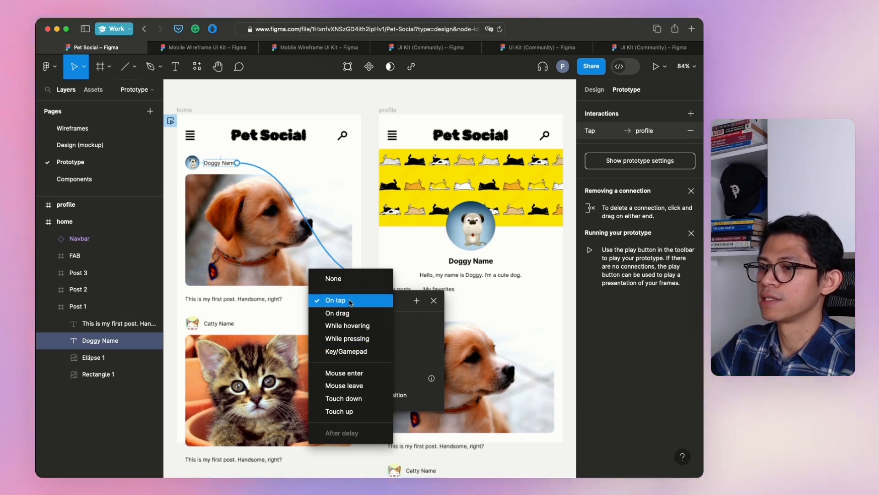
click(351, 303)
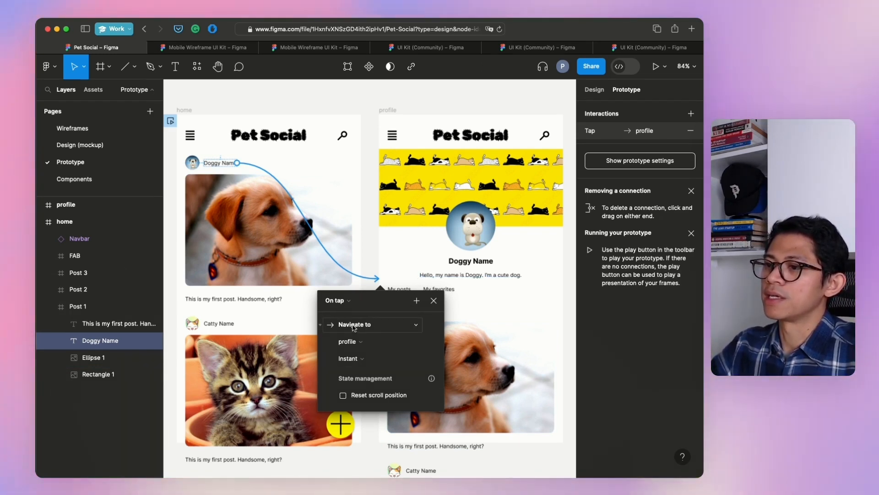
click(362, 359)
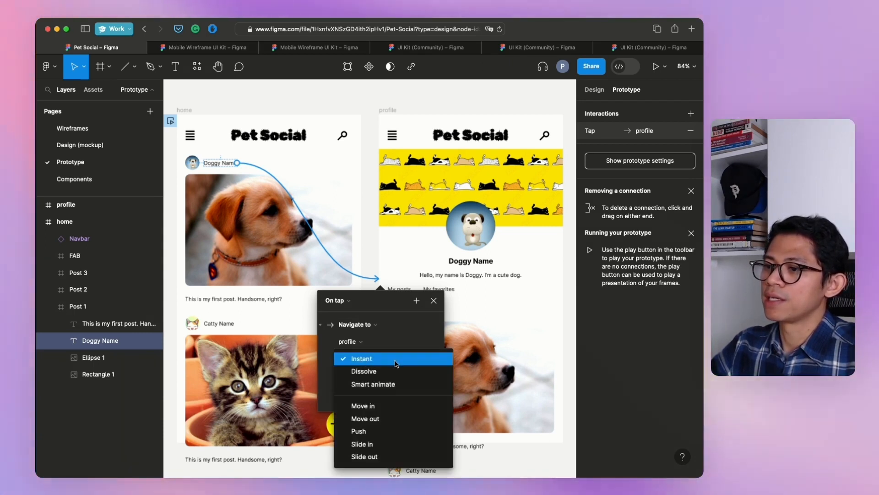
click(395, 360)
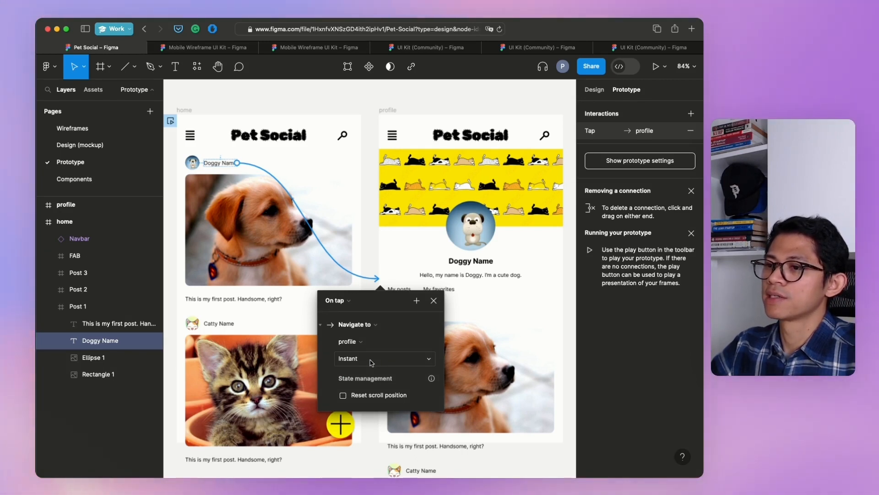
click(371, 362)
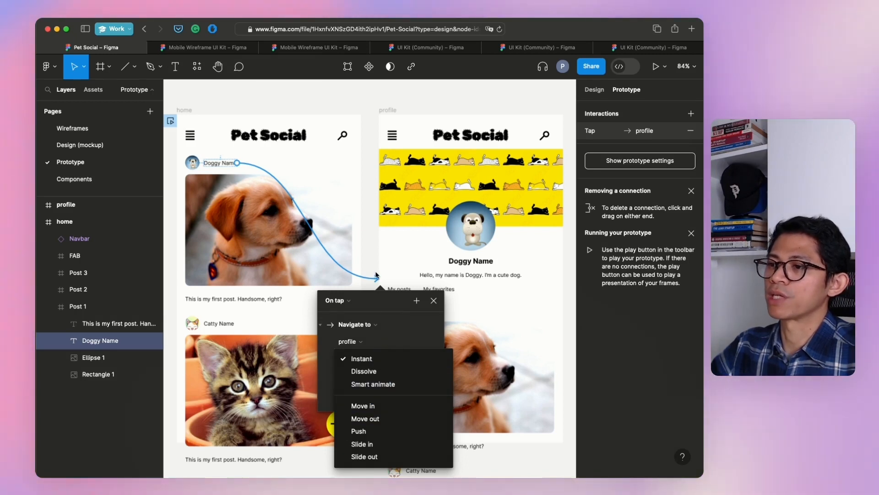
click(360, 347)
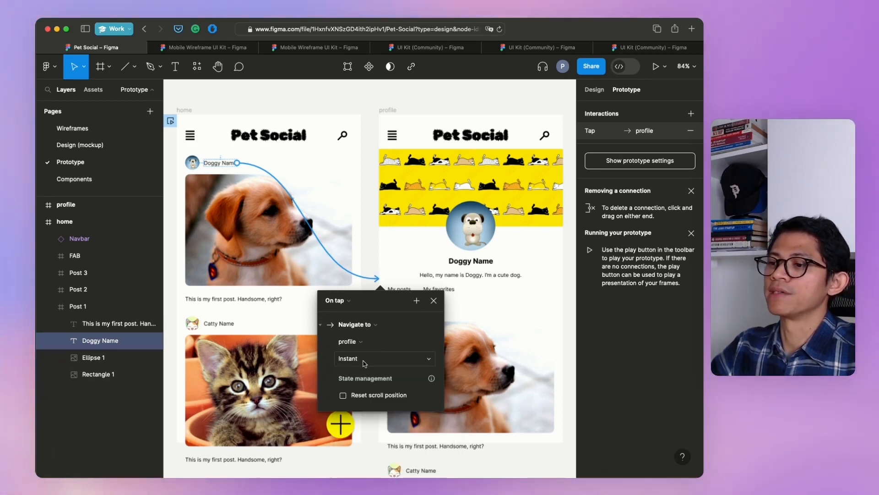
click(370, 158)
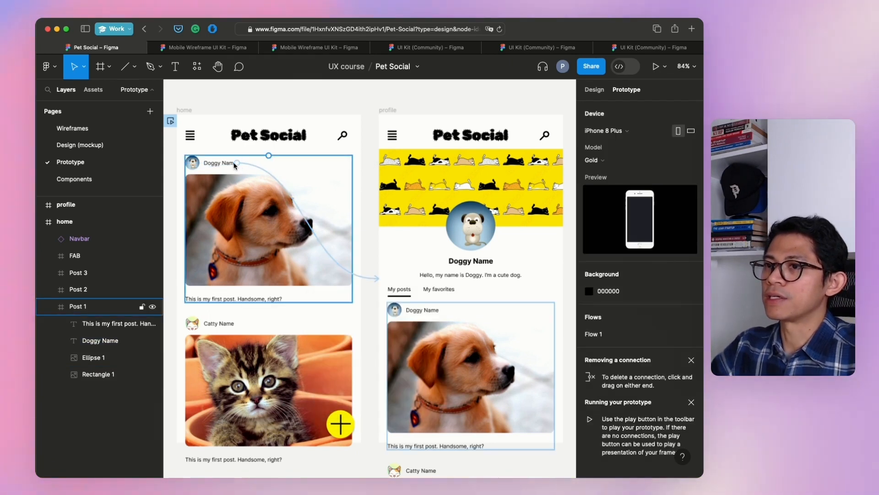
Connect the round dog avatar in the home frame's first post to the profile frame with an on-tap interaction.
click(232, 163)
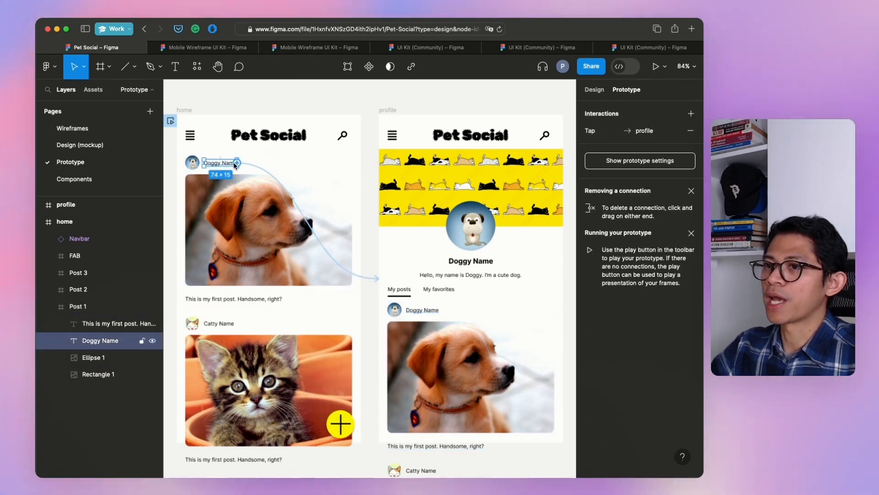
click(194, 165)
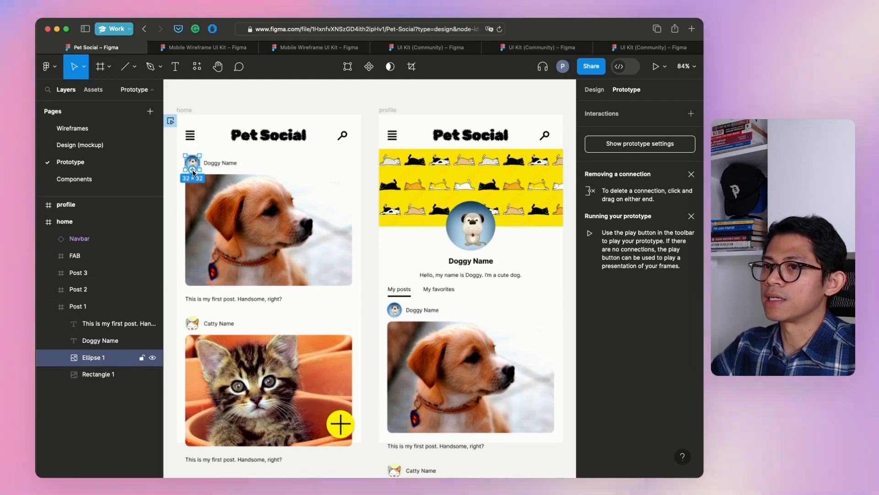
drag(192, 170, 381, 187)
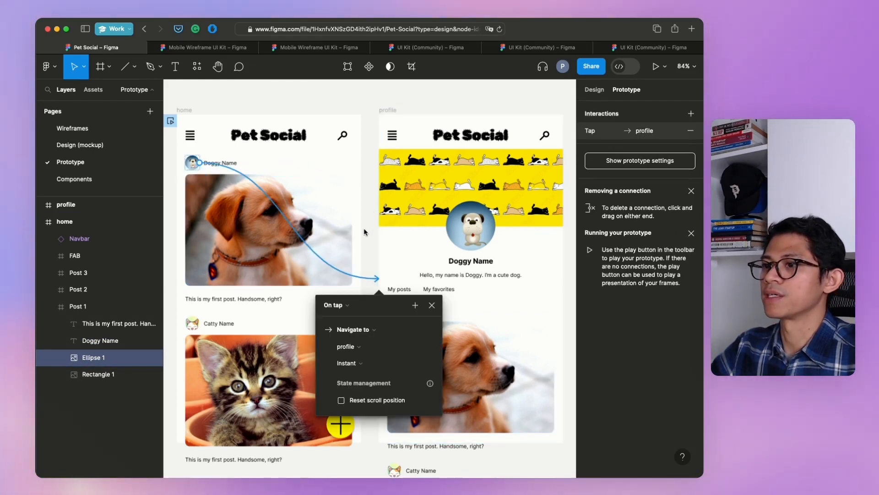
click(368, 181)
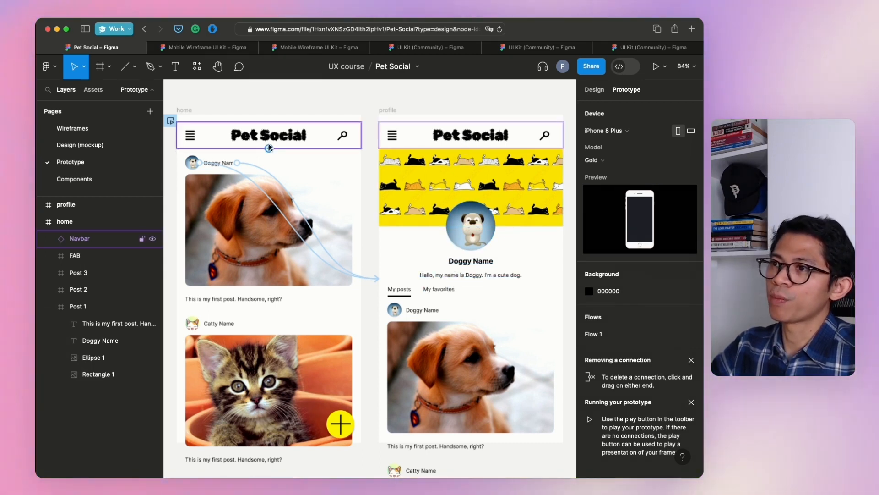
Connect the Pet Social title in the profile frame's Navbar to the home frame with an on-tap interaction.
click(468, 137)
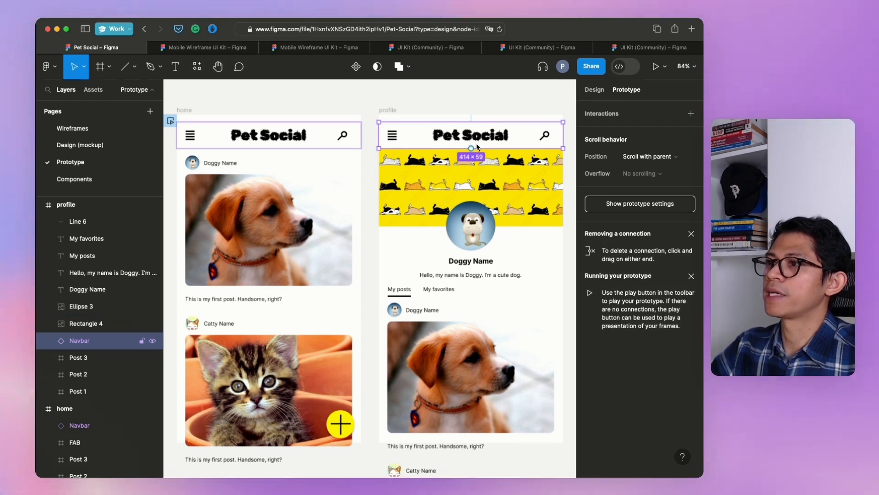
double_click(471, 142)
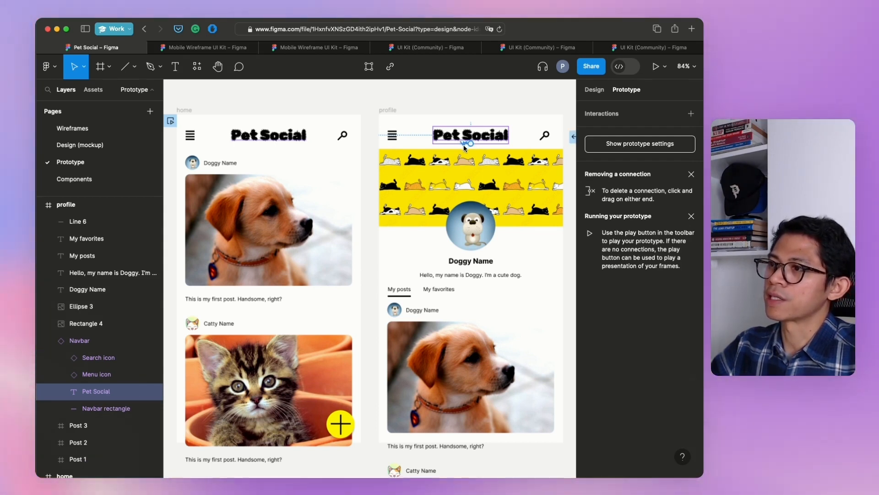
drag(409, 152, 359, 170)
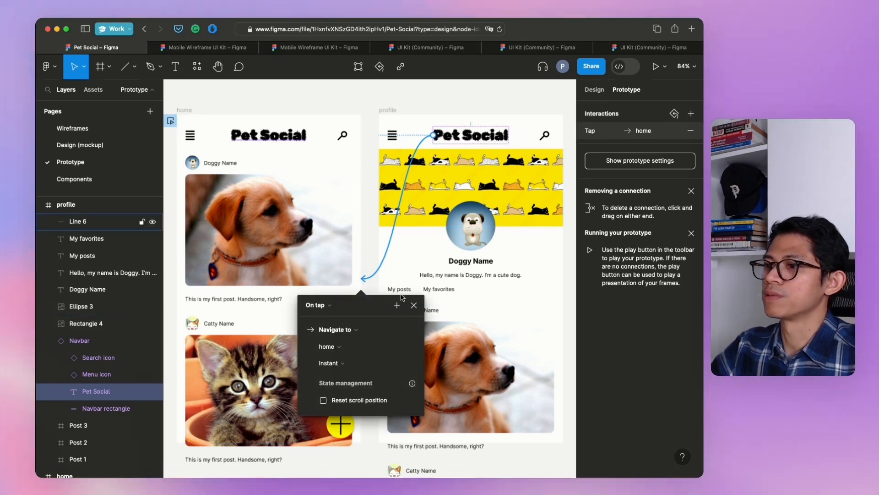
click(414, 308)
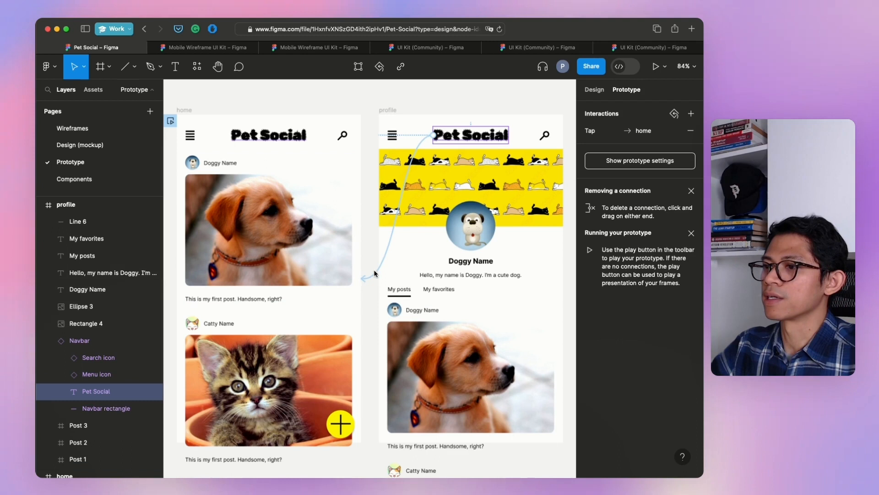
click(369, 109)
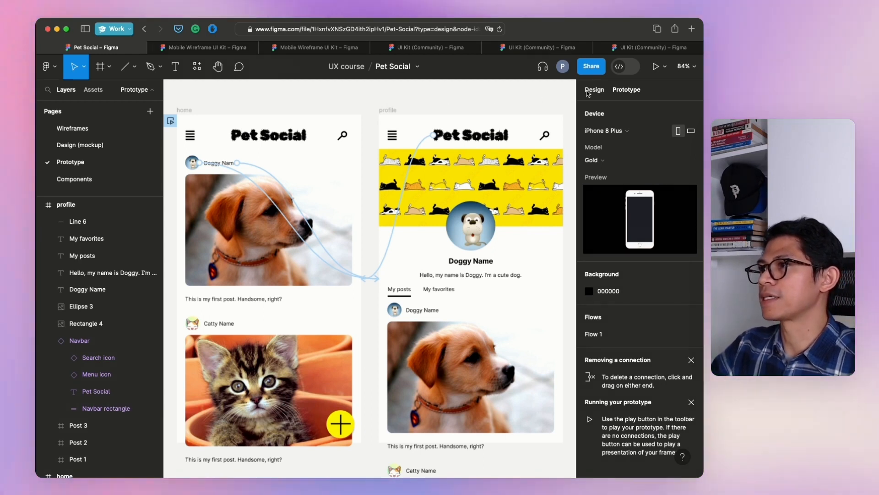
Present the Pet Social prototype from prototype mode and move its presentation window clear of the design file's window edge.
click(601, 91)
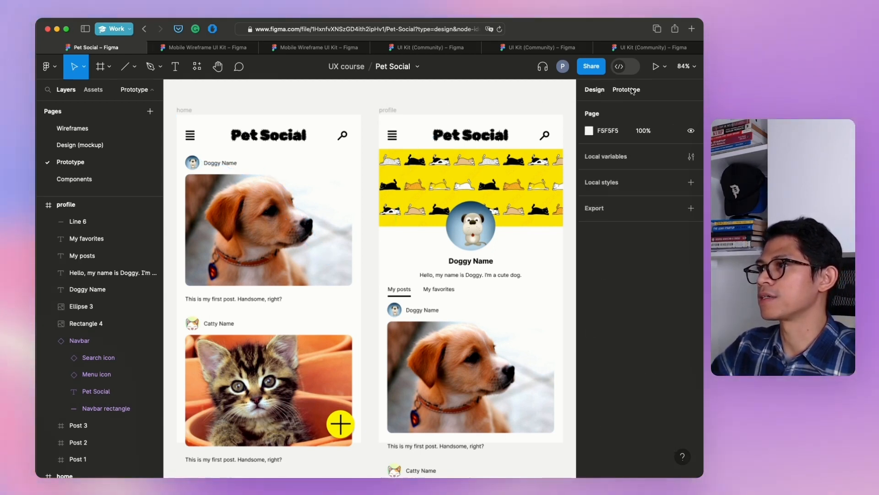
click(635, 91)
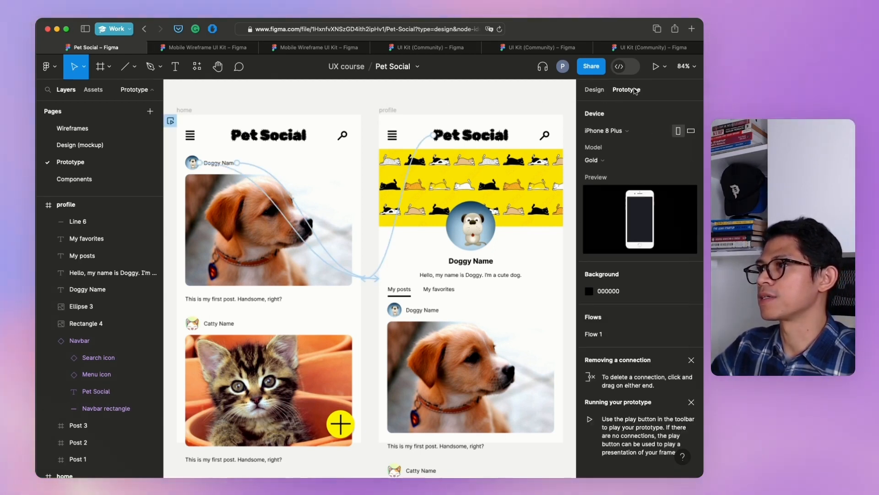
click(665, 68)
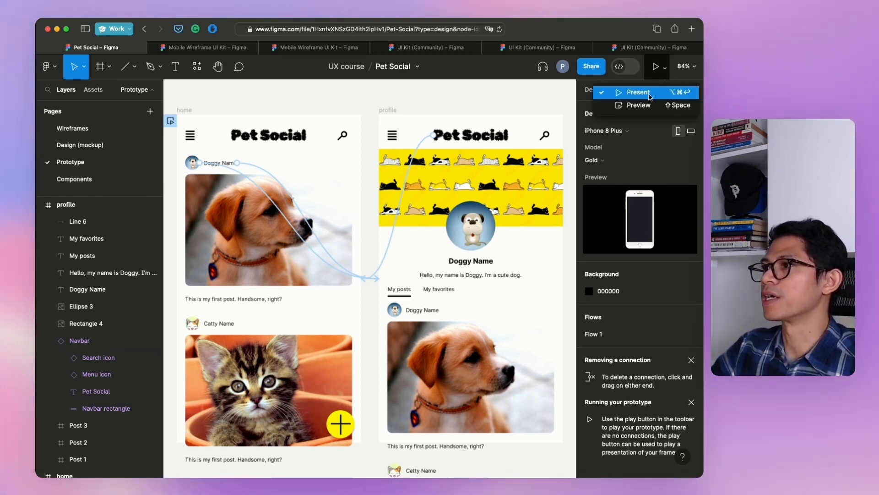
click(656, 68)
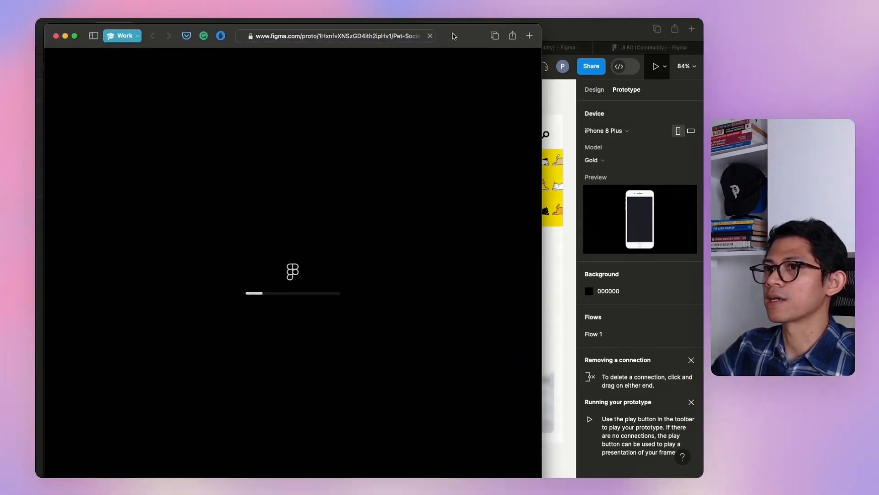
drag(453, 36, 529, 29)
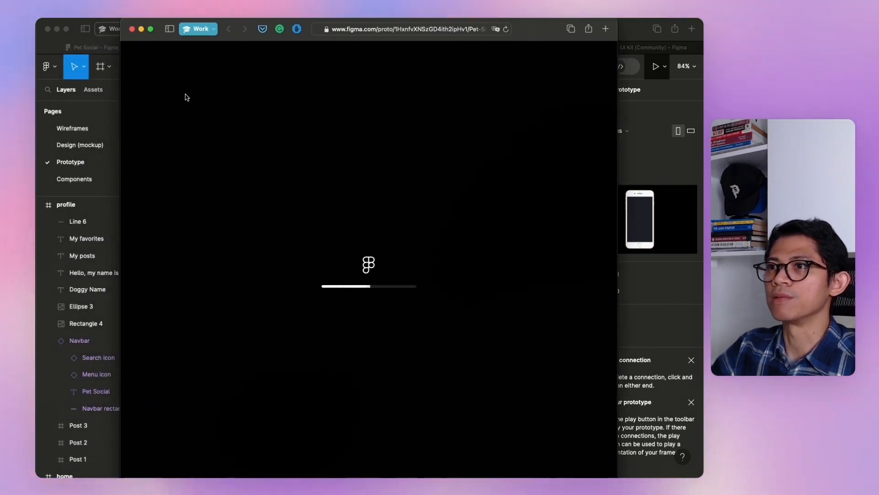
drag(513, 28, 533, 57)
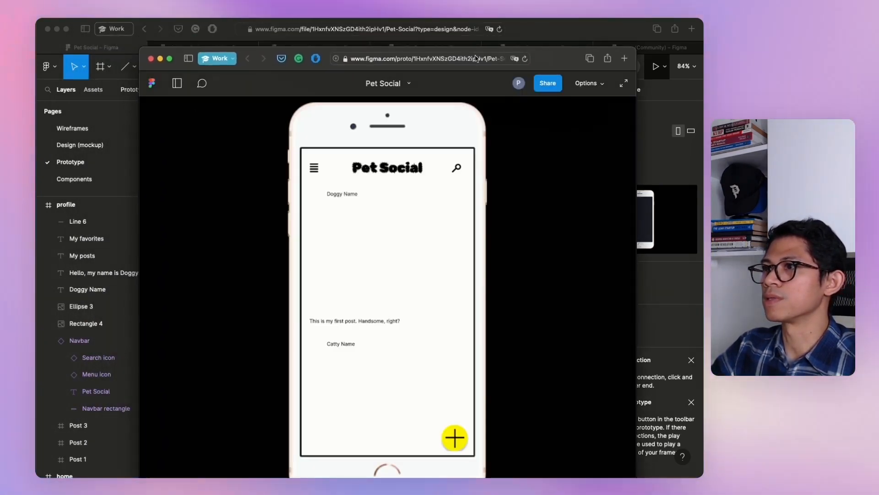
Copy the presentation's web address and close the separate presentation window.
click(504, 59)
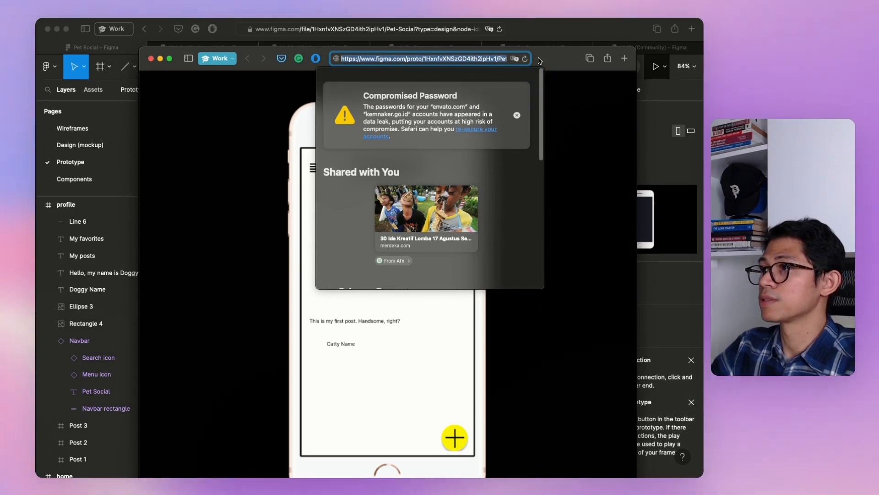
key(Escape)
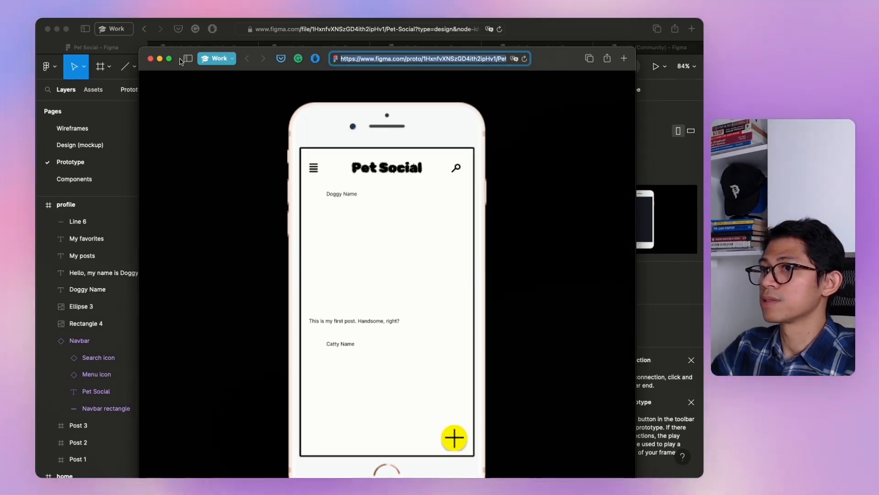
click(151, 59)
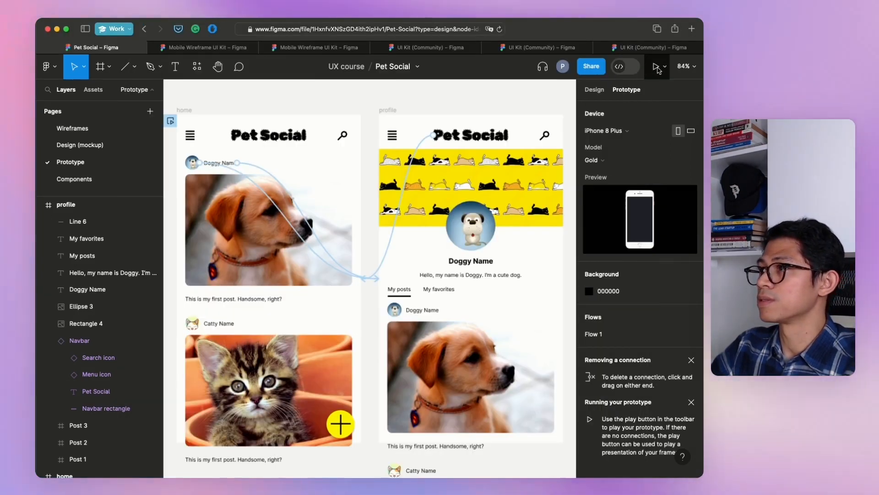
Open the Preview of the prototype over the design canvas.
click(657, 70)
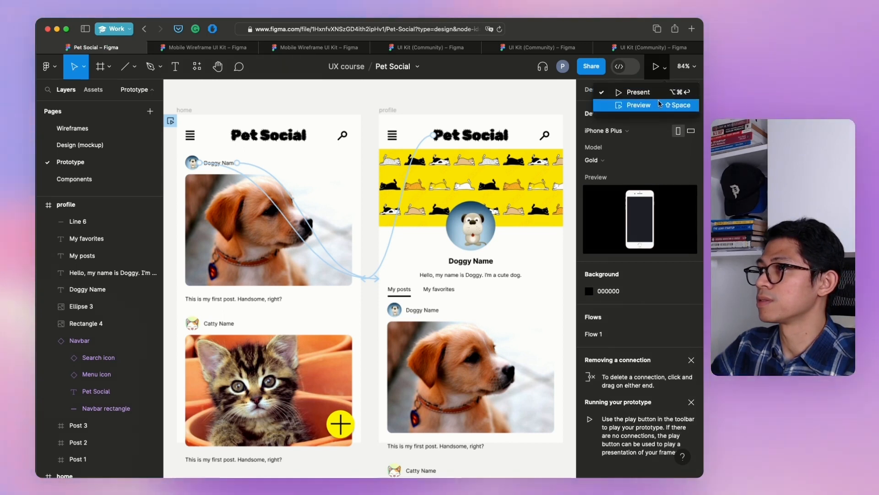
click(659, 104)
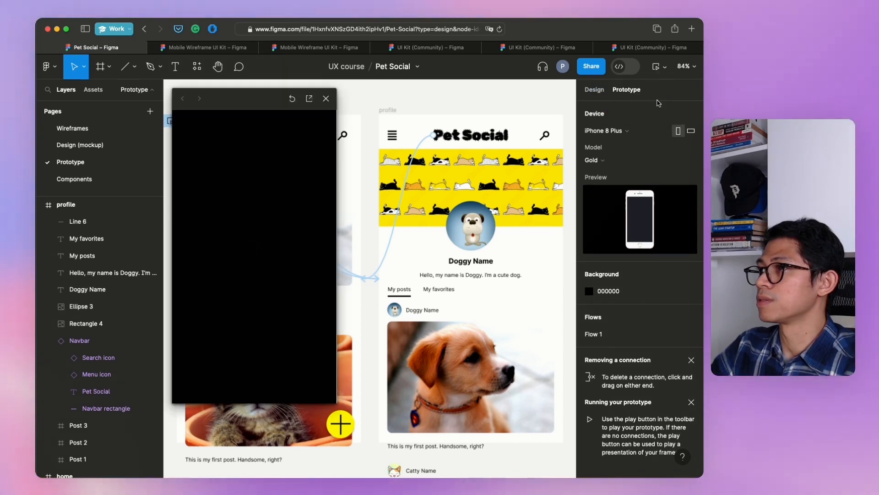
click(310, 99)
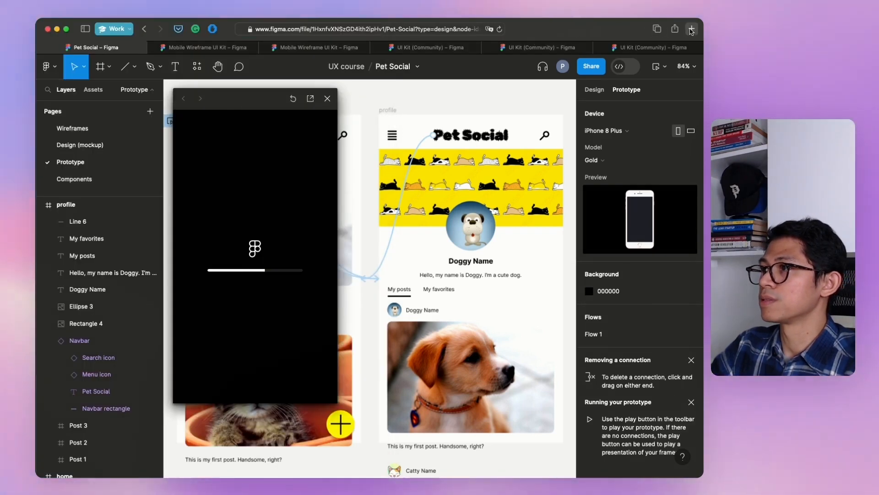
Open the copied prototype link in a new browser tab and return to the Pet Social design file.
click(692, 29)
key(super+v)
key(Return)
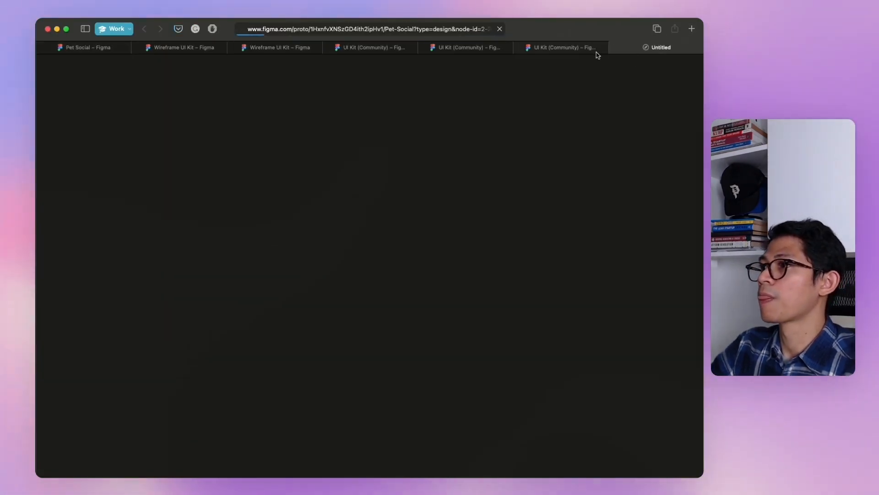
click(564, 47)
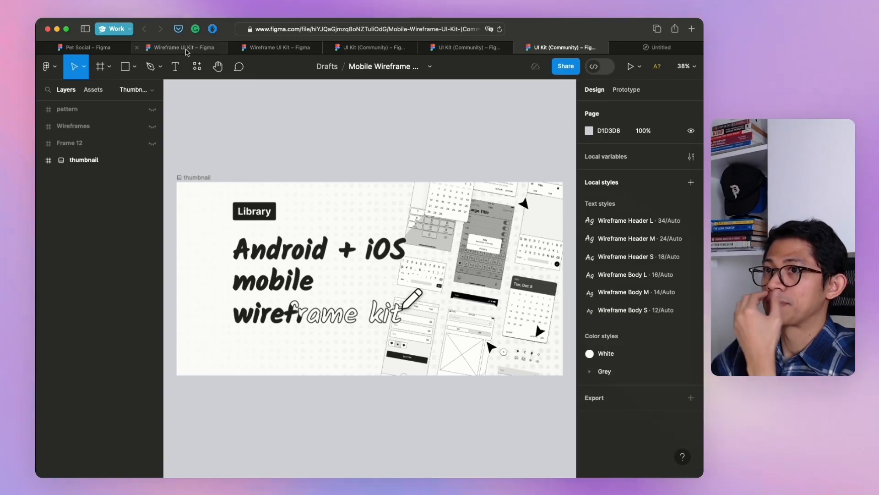
click(187, 49)
click(121, 54)
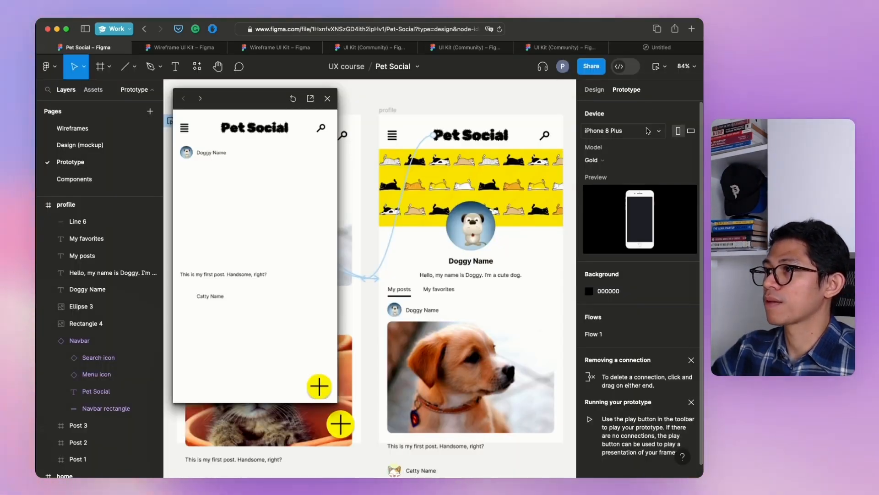
click(630, 55)
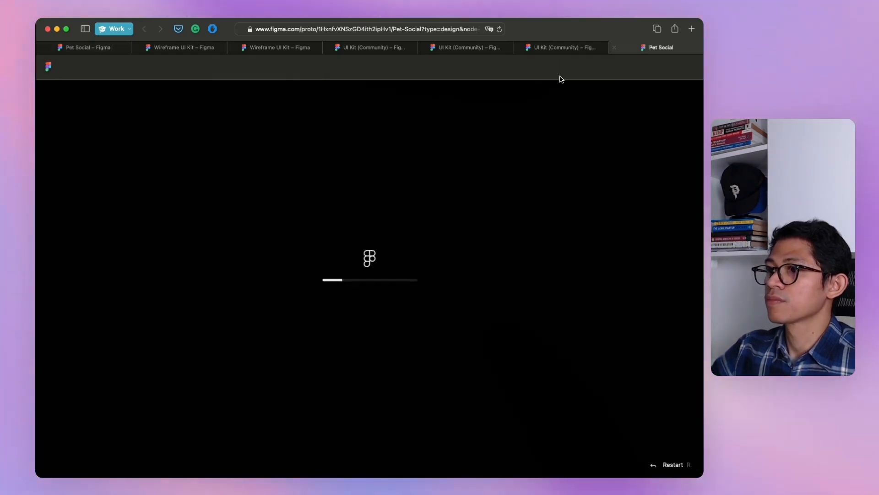
click(82, 48)
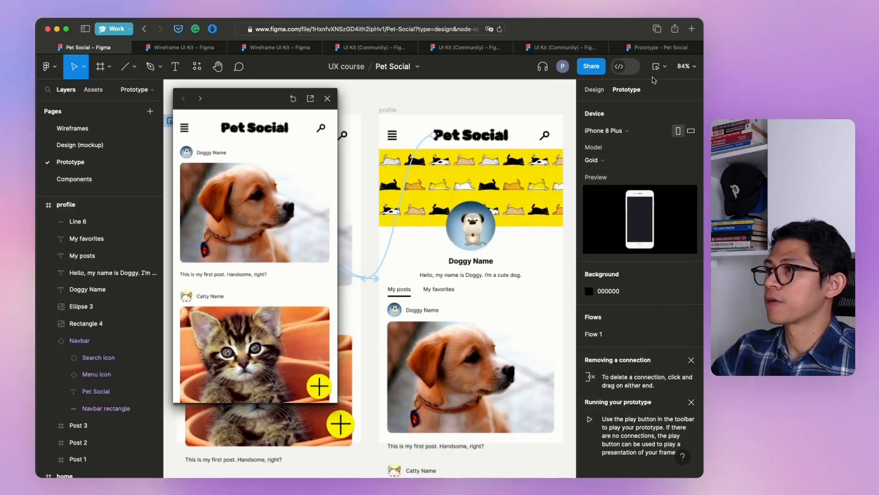
Move the prototype's browser tab directly beside the Pet Social design file's tab and return to the design file.
click(664, 70)
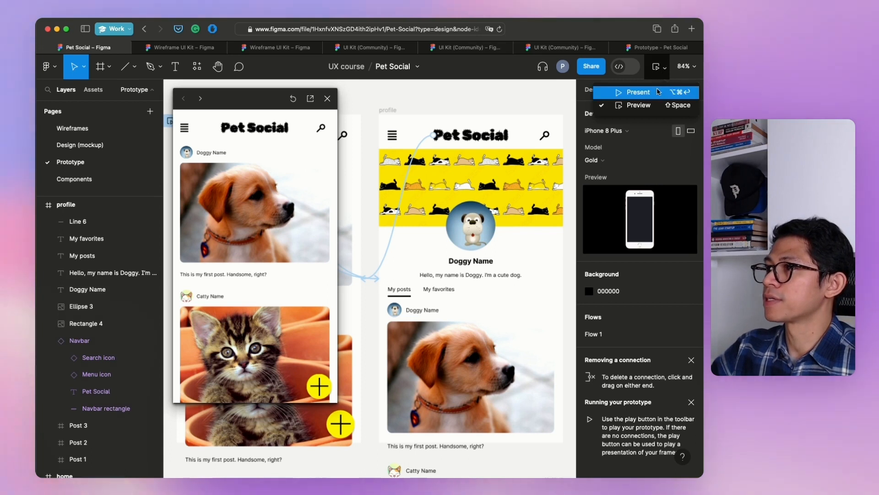
click(656, 48)
drag(656, 48, 126, 60)
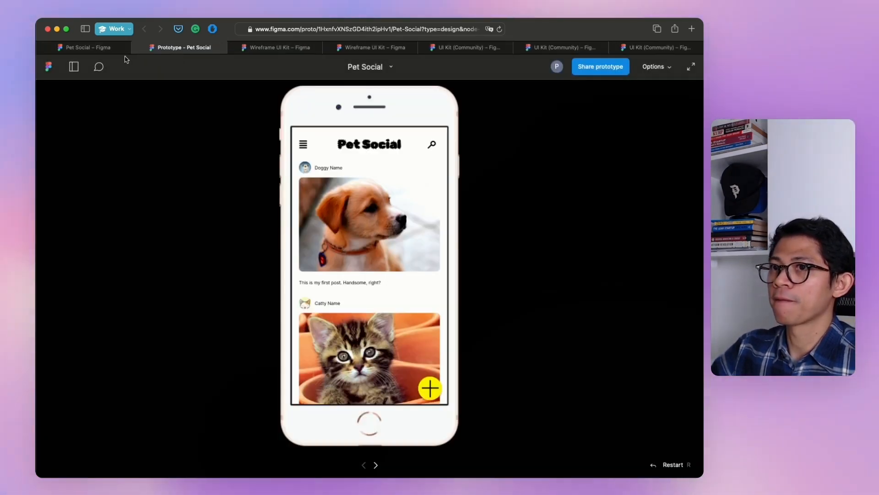
click(91, 48)
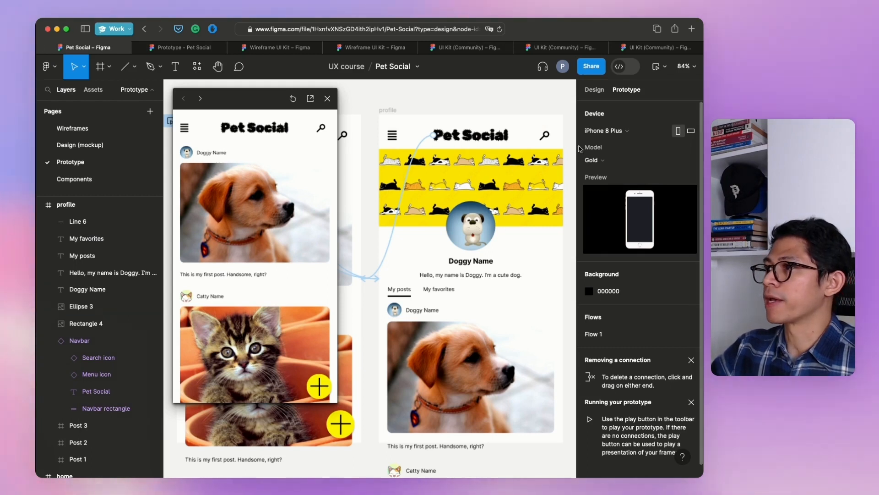
Test the presented prototype by going from Doggy Name to the profile, returning through the Pet Social title, and trying to scroll.
click(183, 48)
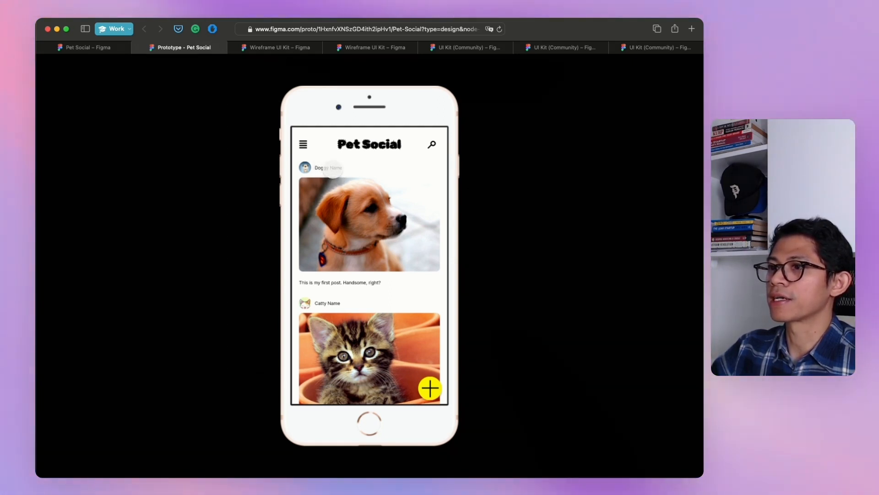
click(333, 168)
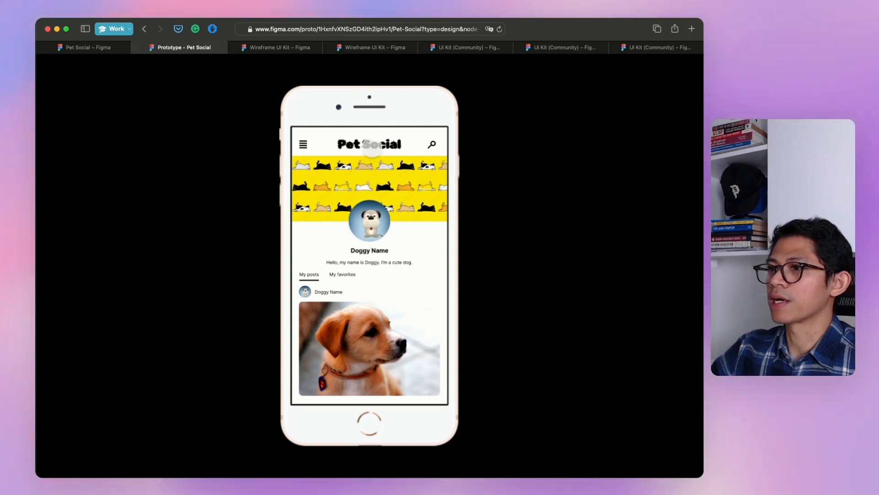
scroll(371, 146, down, 3)
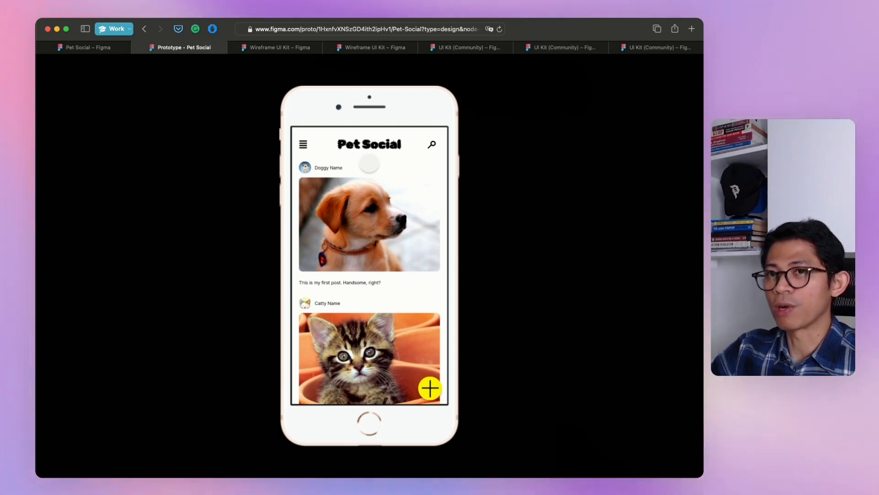
double_click(369, 163)
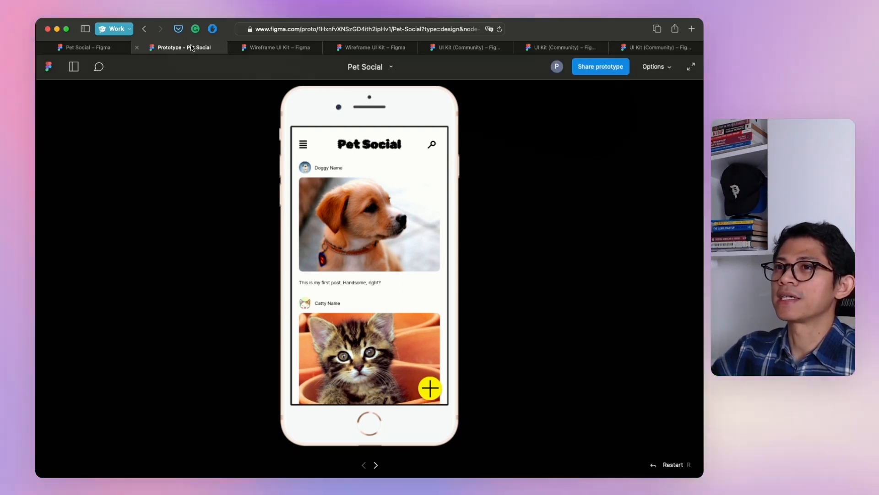
Close the design file's inline preview and set the home frame's scroll overflow to Vertical.
click(105, 47)
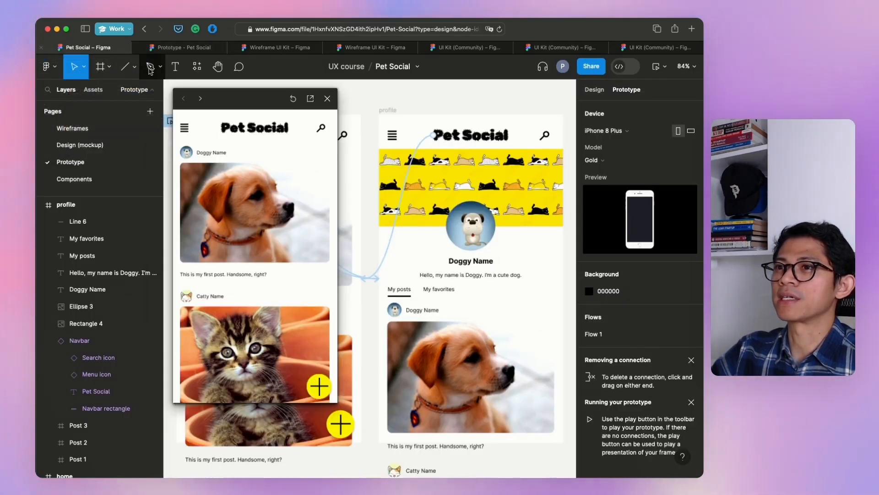
click(328, 99)
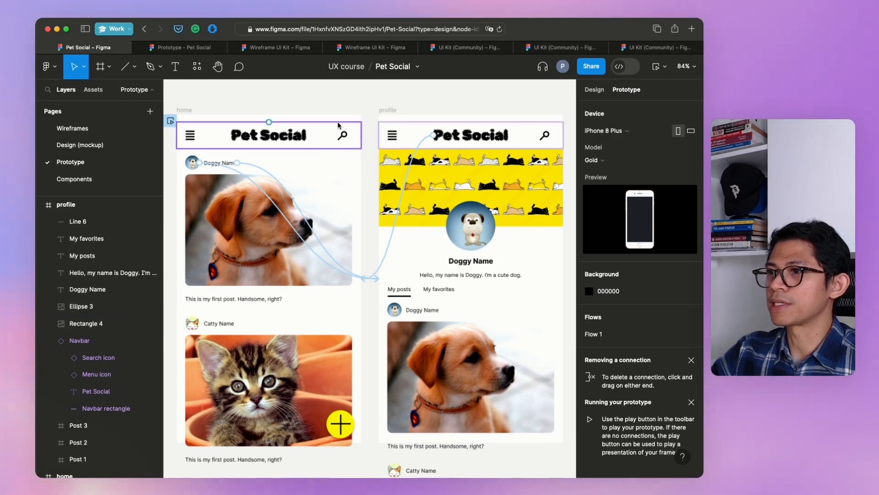
click(178, 110)
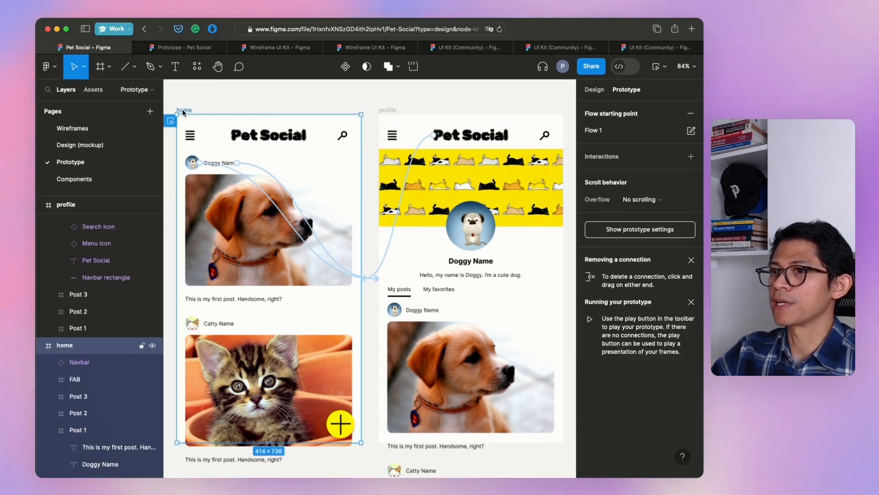
click(666, 201)
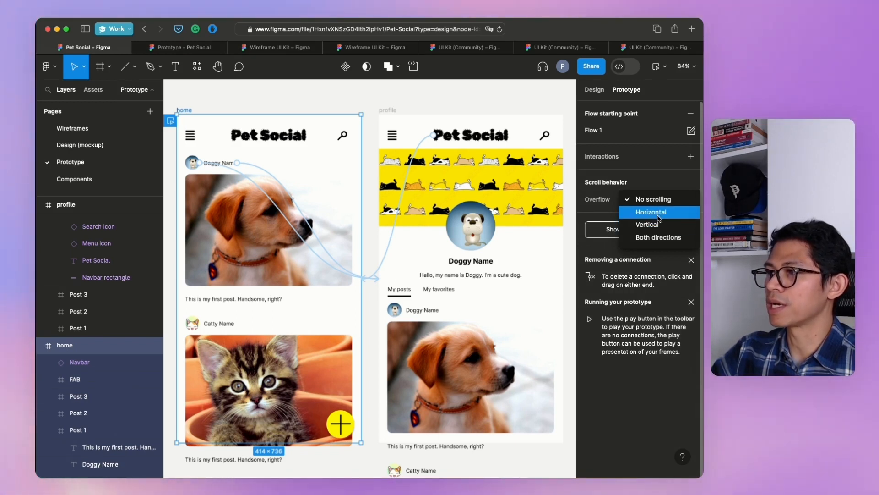
click(657, 224)
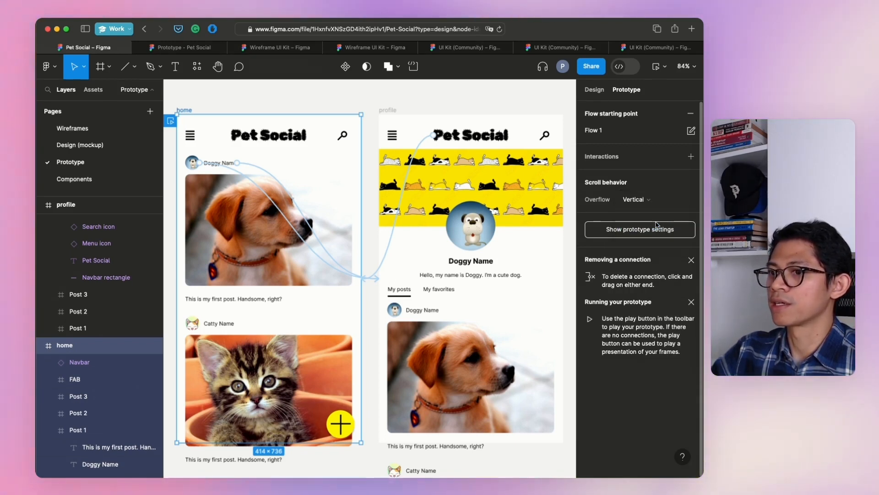
Choose Scroll with parent as the scroll position for Post 1, Post 2 and Post 3 in the home frame.
click(191, 164)
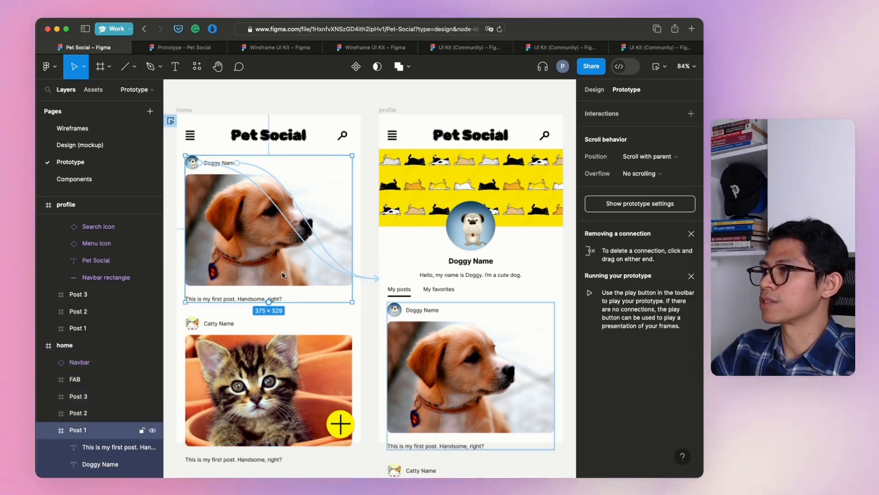
shift+click(288, 345)
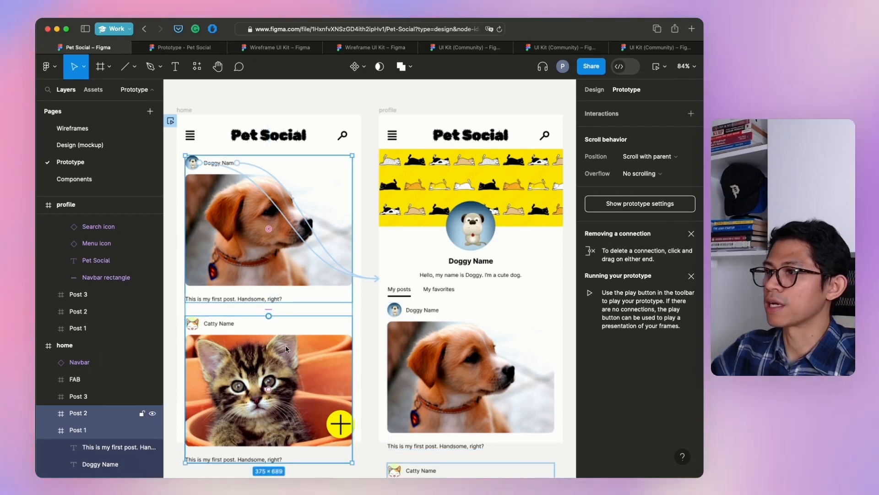
scroll(287, 345, down, 1)
scroll(287, 345, down, 3)
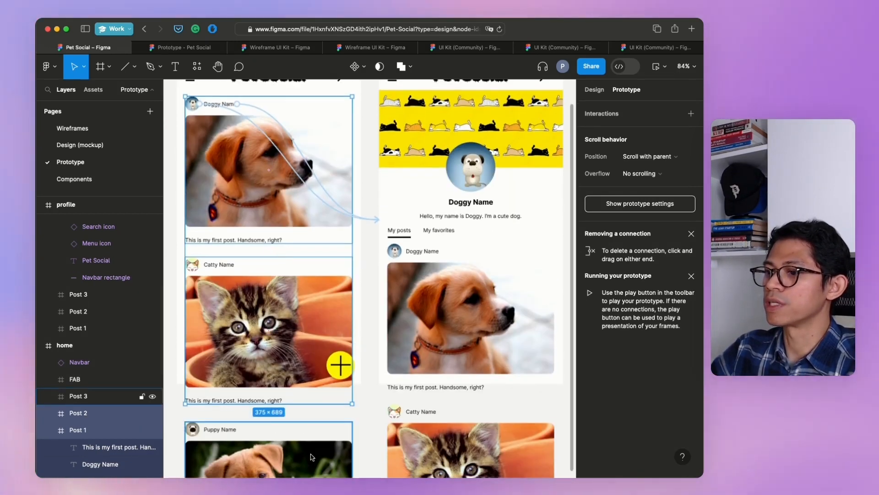
scroll(370, 387, up, 2)
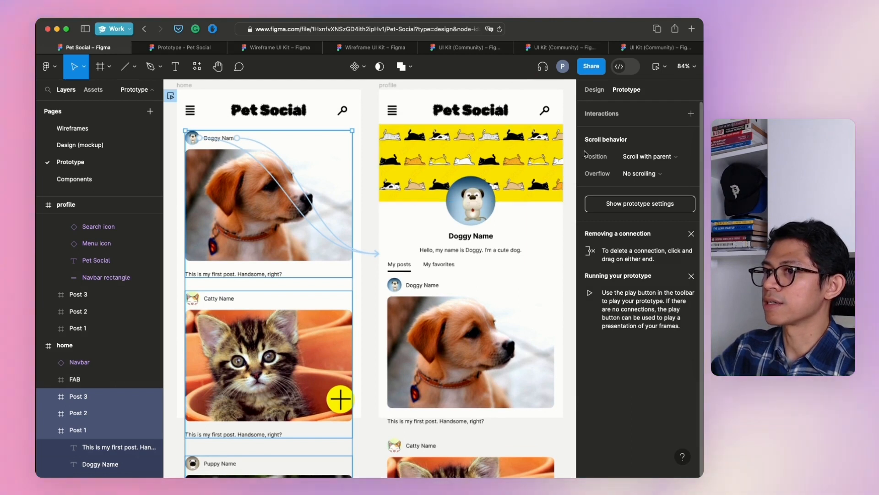
click(657, 158)
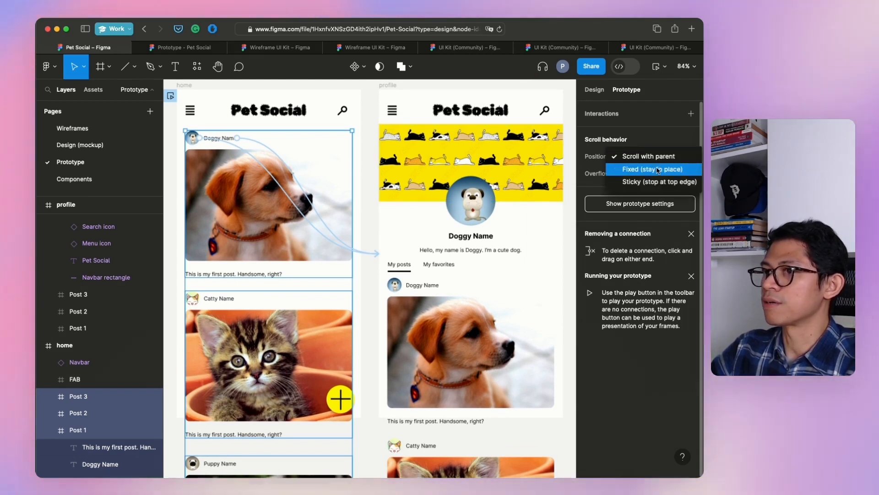
click(655, 157)
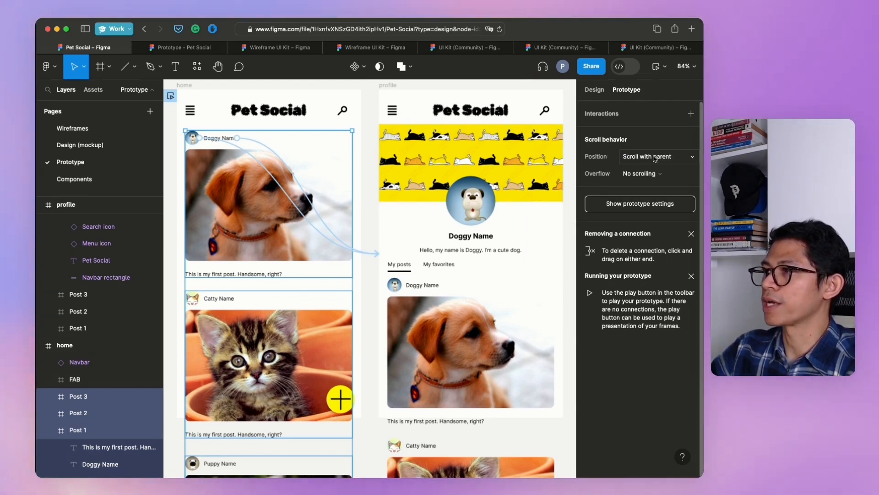
Set the scroll overflow of Post 1, Post 2 and Post 3 in the home frame to Vertical.
click(655, 158)
click(643, 173)
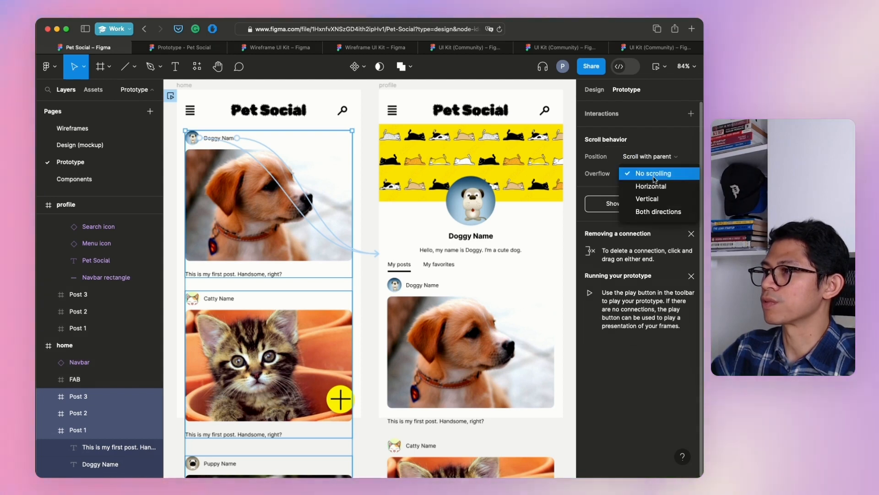
click(654, 200)
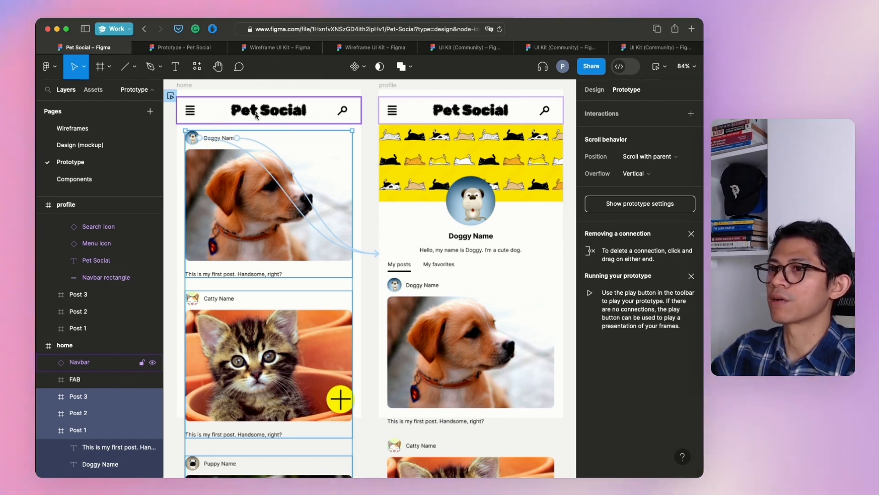
Set the scroll position of the home frame's Navbar and yellow FAB to Fixed (stay in place).
click(195, 109)
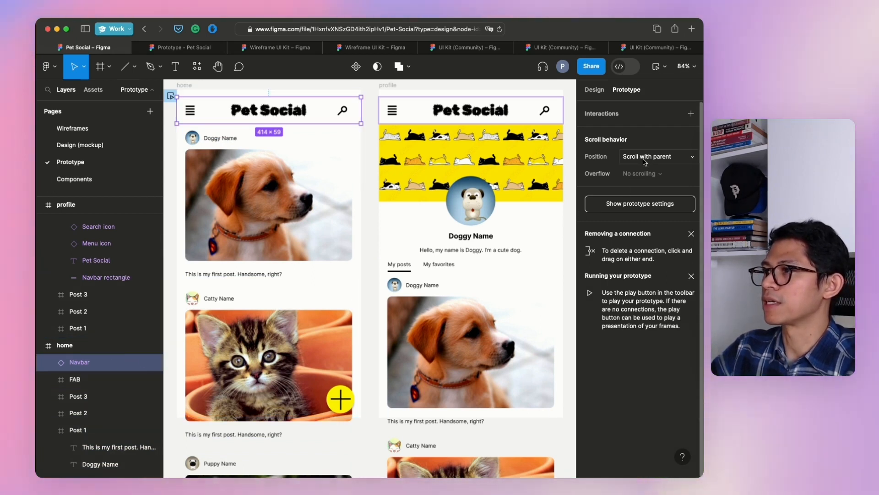
click(648, 156)
click(650, 171)
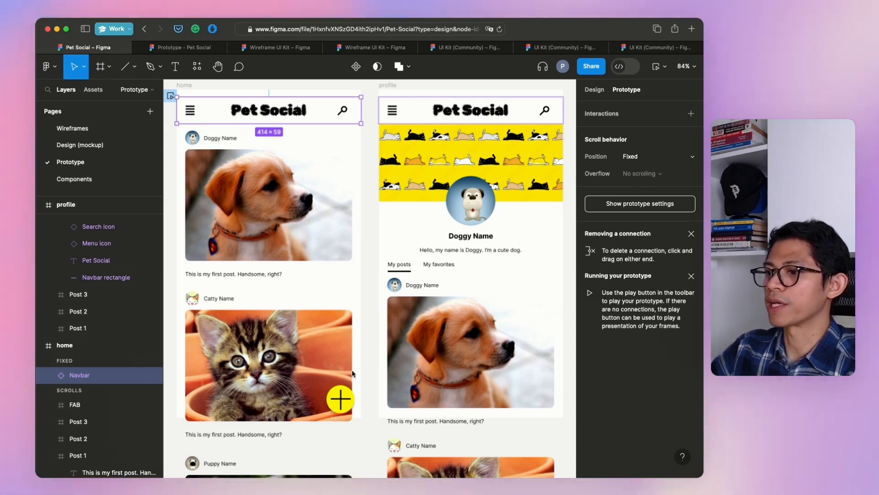
click(347, 400)
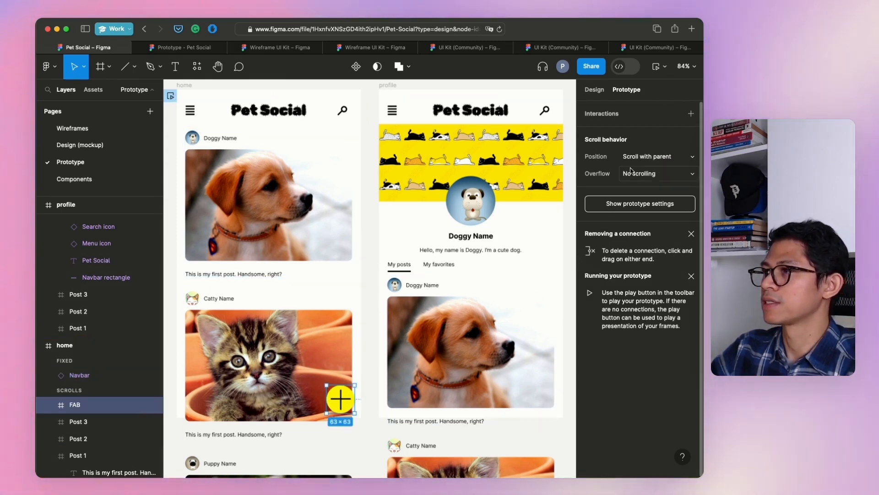
click(641, 158)
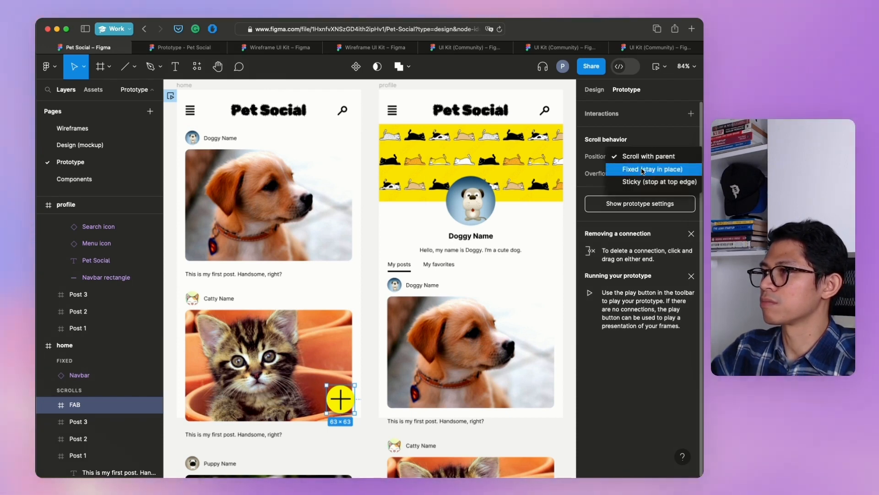
click(643, 170)
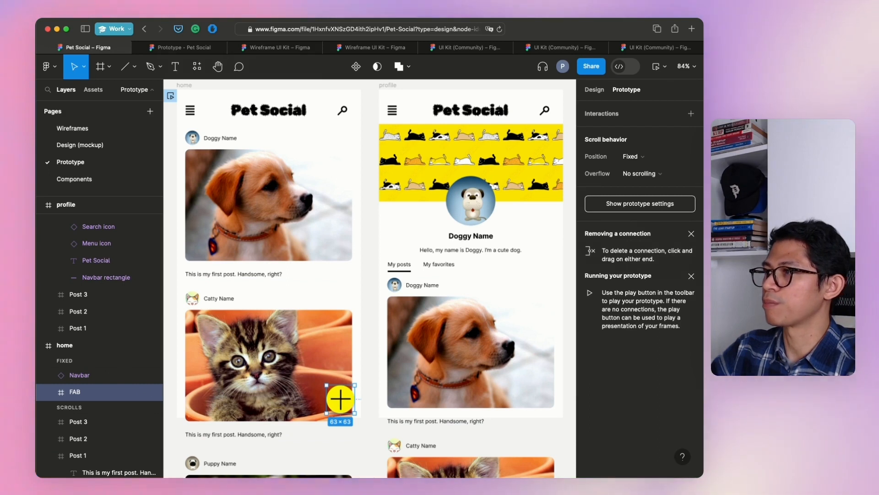
click(637, 158)
click(639, 160)
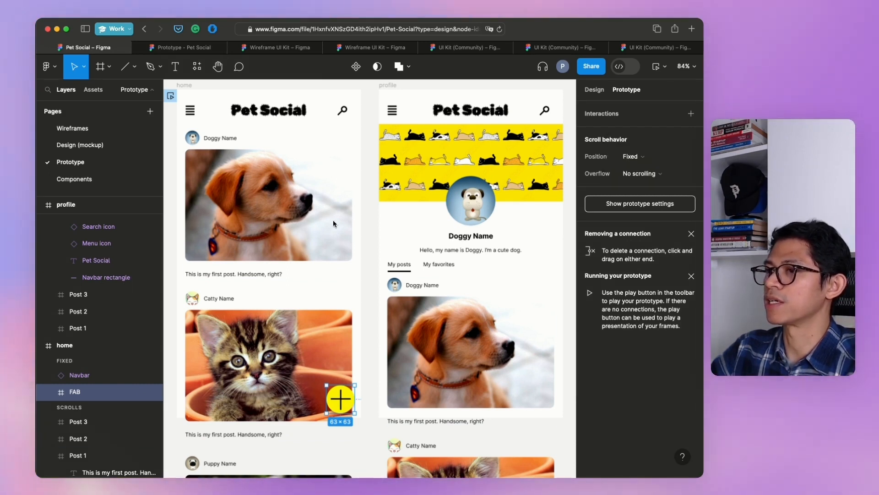
Check the scroll position and overflow settings of Post 1 and Post 2 in the home frame.
click(259, 147)
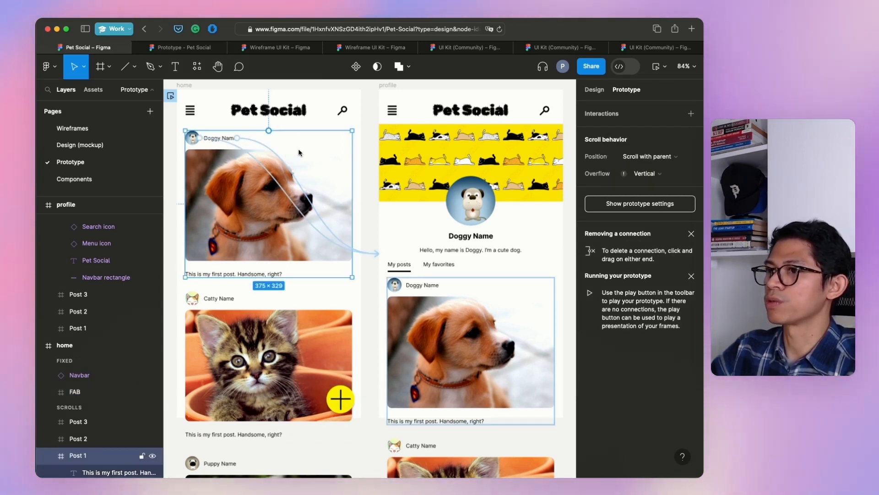
click(328, 332)
scroll(328, 331, down, 2)
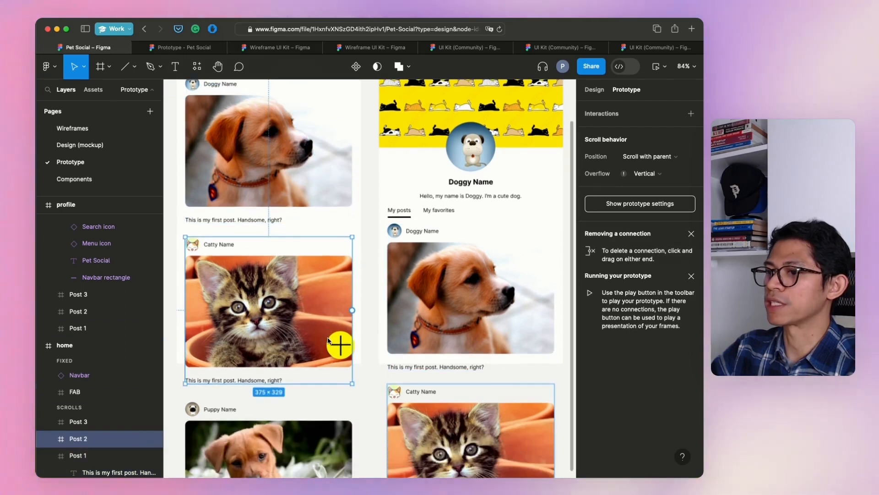
click(316, 182)
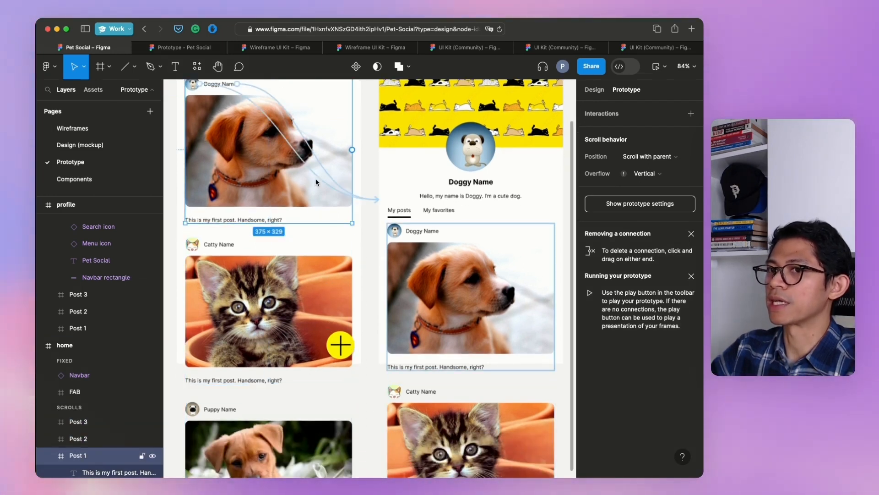
click(624, 158)
click(640, 156)
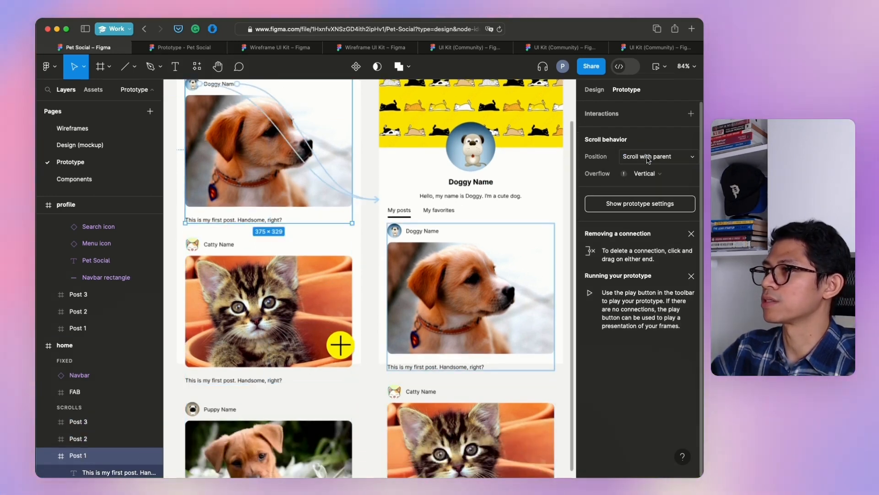
click(372, 174)
scroll(360, 209, up, 3)
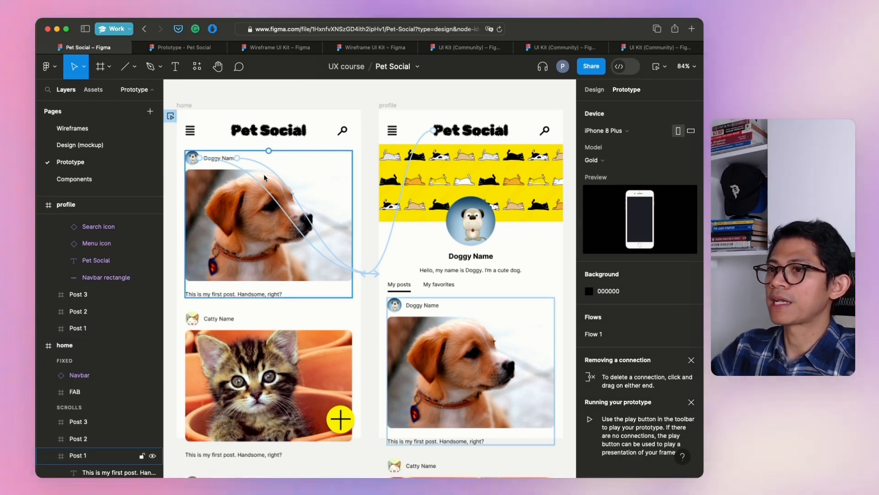
Change the animation of the Doggy Name text's connection to the profile frame to Smart animate.
click(306, 216)
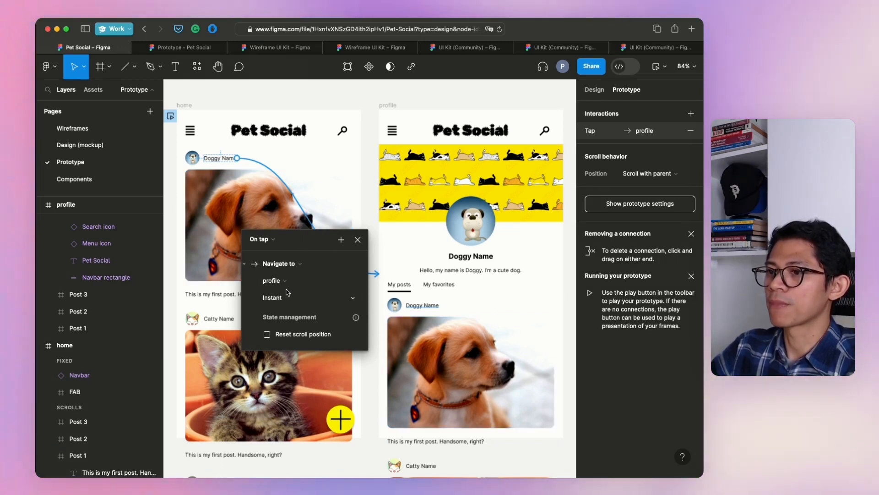
click(288, 300)
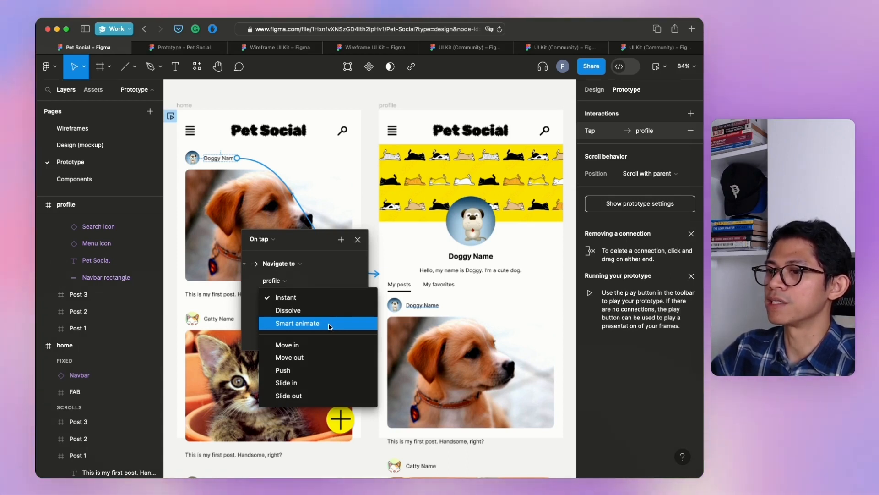
click(329, 324)
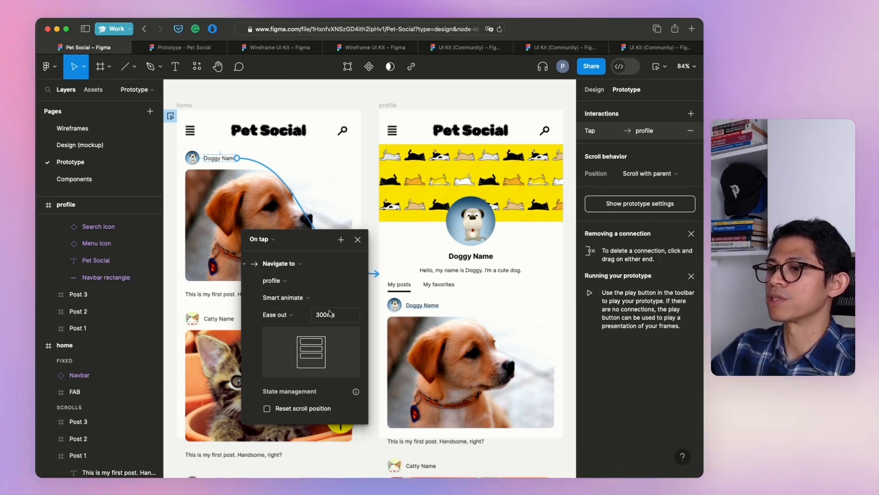
click(358, 240)
Change the animation of the Doggy avatar's connection from Post 1 to the profile frame to Smart animate.
click(190, 160)
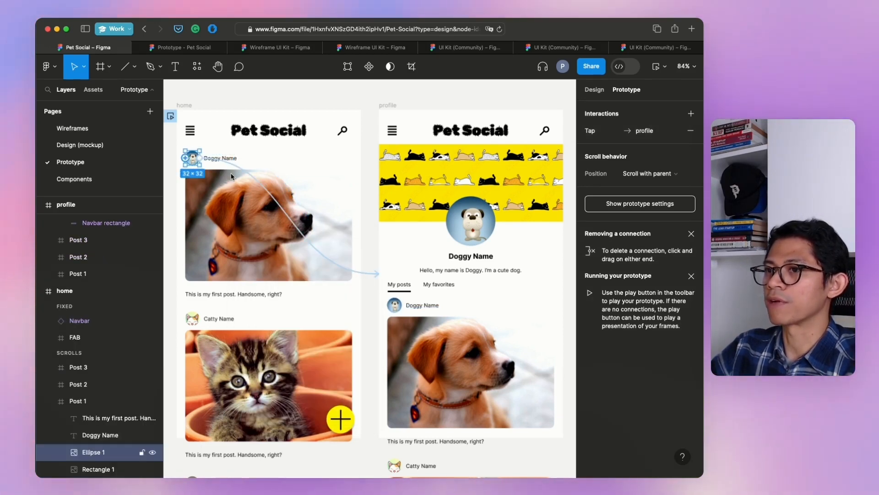
click(339, 270)
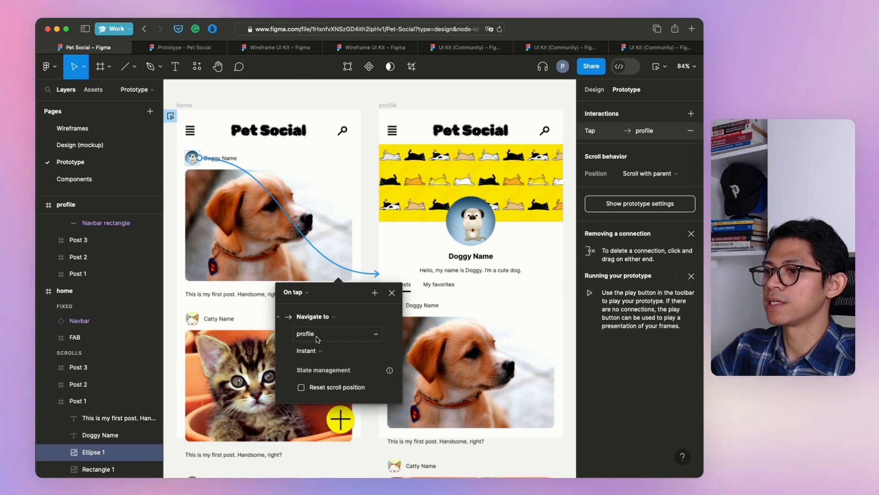
click(307, 350)
click(326, 376)
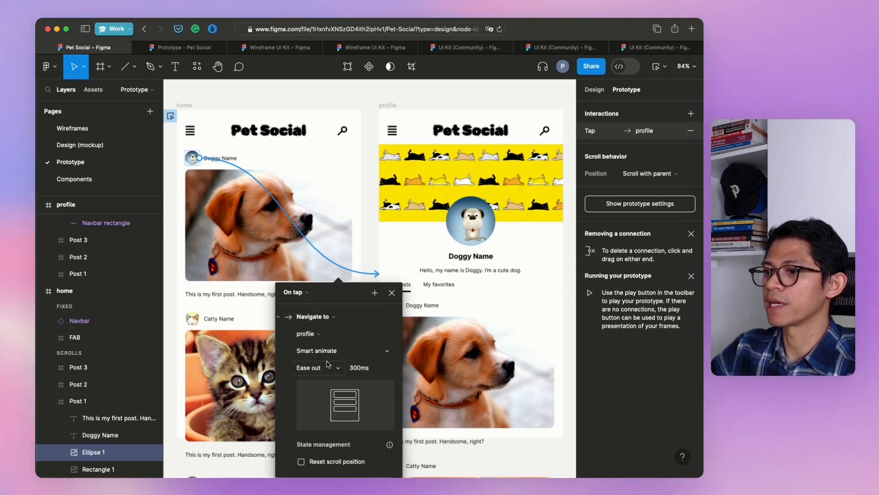
key(Escape)
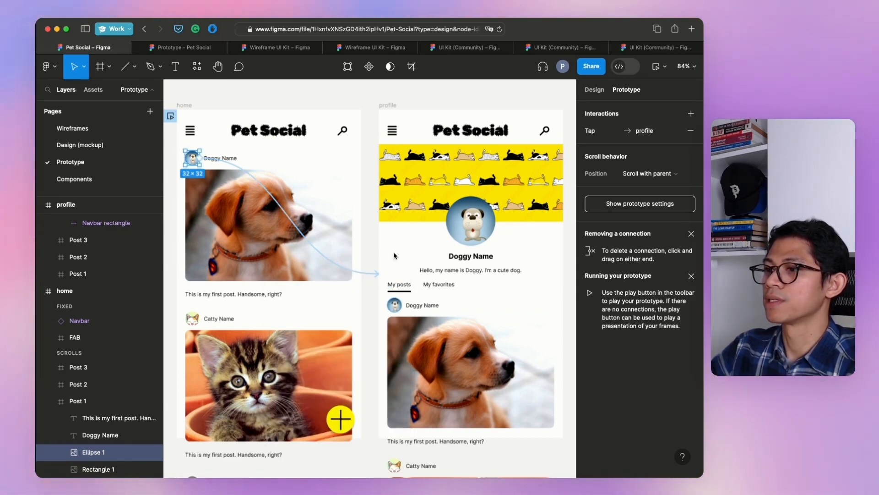
Set the profile navbar's Pet Social title connection to the home frame to Smart animate.
click(464, 137)
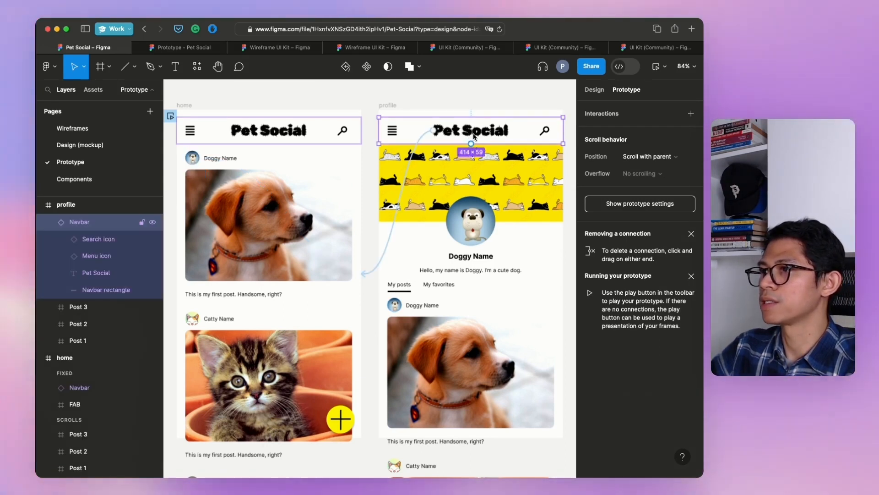
click(474, 137)
click(430, 135)
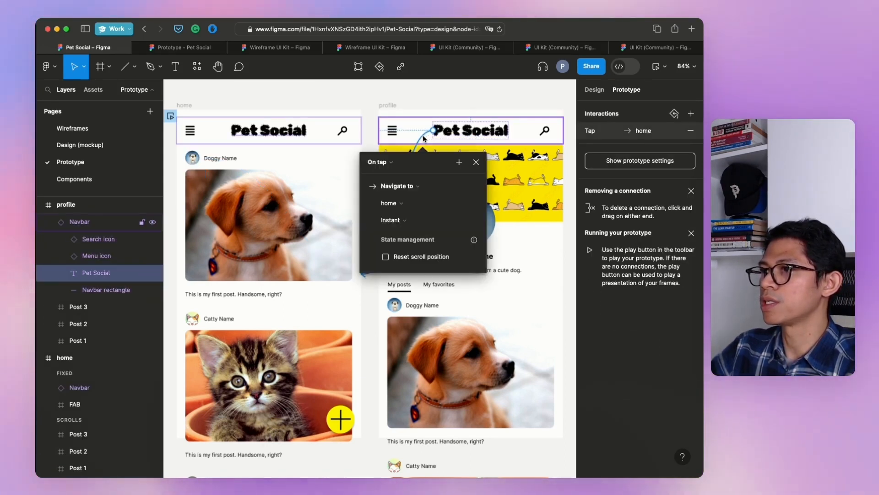
click(412, 220)
click(414, 246)
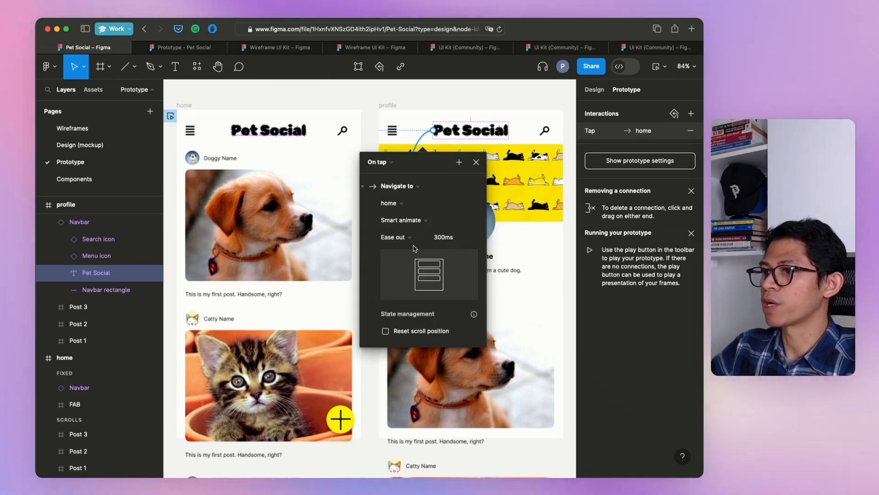
click(372, 102)
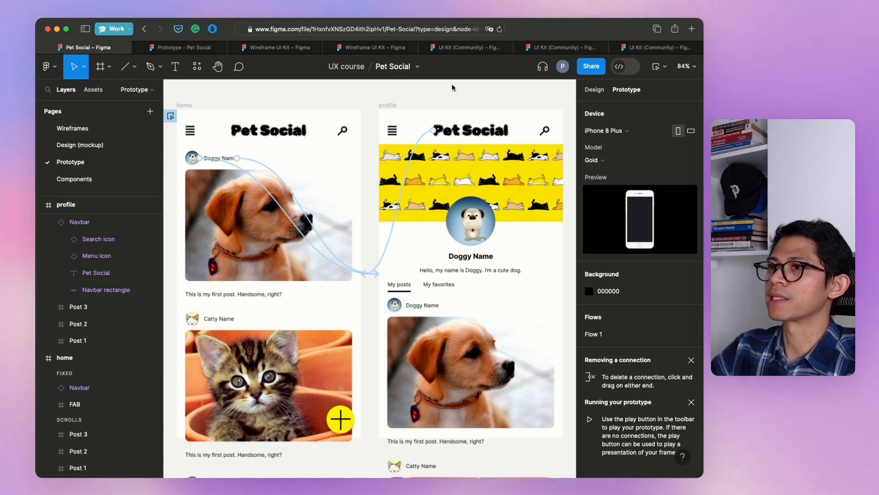
Switch to the presented prototype's browser tab and test scrolling the home feed beneath the navbar and yellow plus button.
click(188, 50)
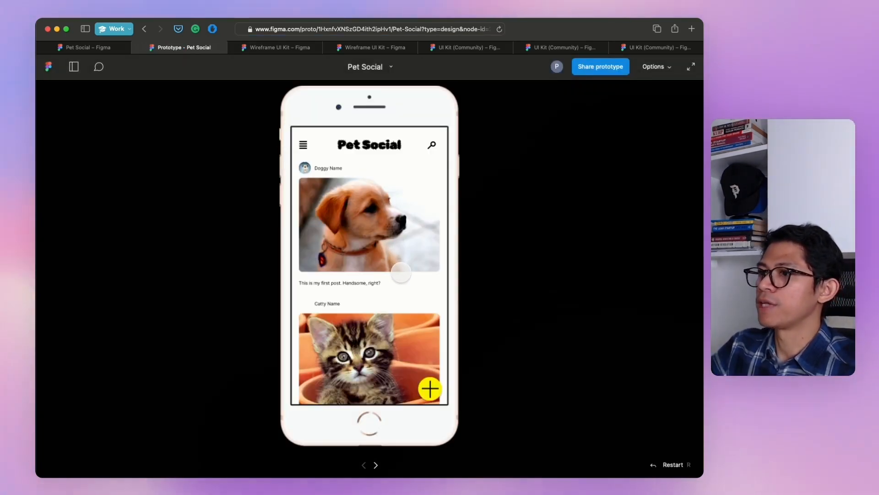
scroll(402, 273, down, 2)
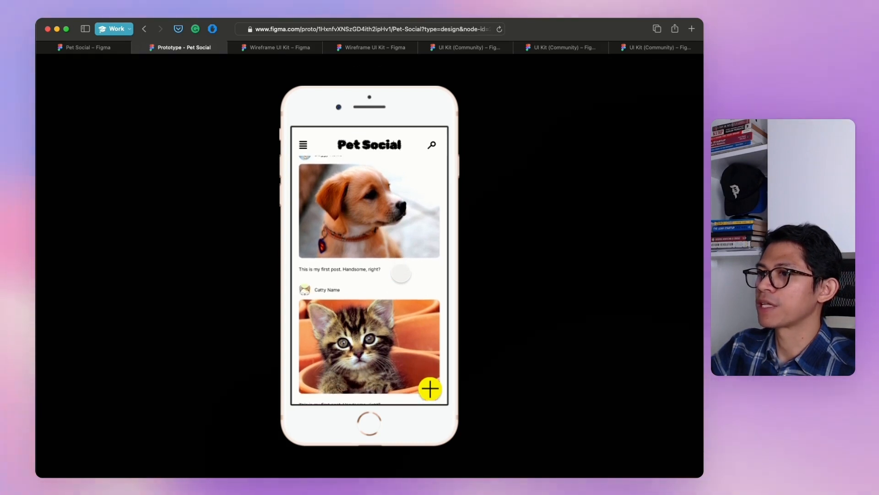
scroll(401, 273, down, 5)
scroll(401, 272, up, 6)
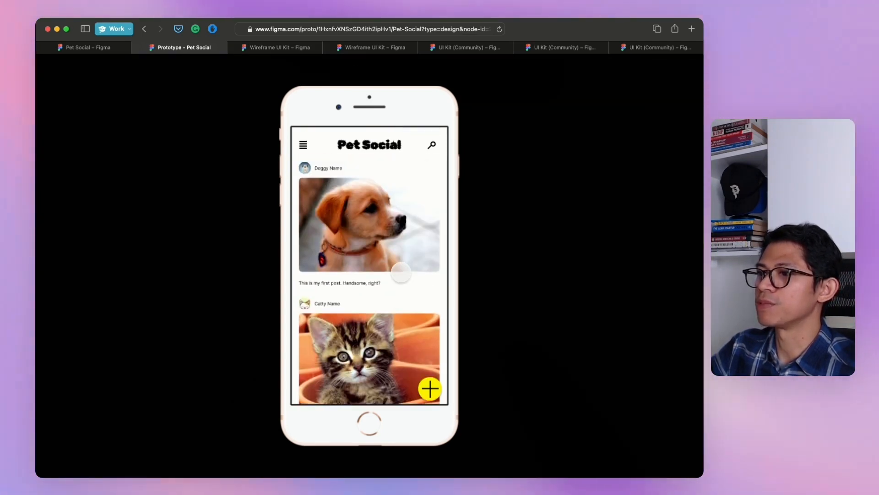
scroll(402, 273, down, 5)
scroll(401, 273, up, 6)
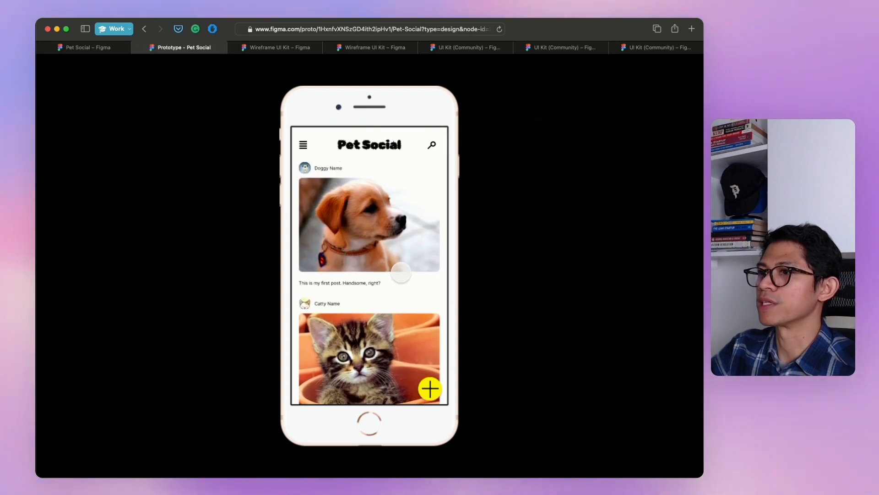
scroll(402, 272, down, 2)
scroll(401, 273, up, 2)
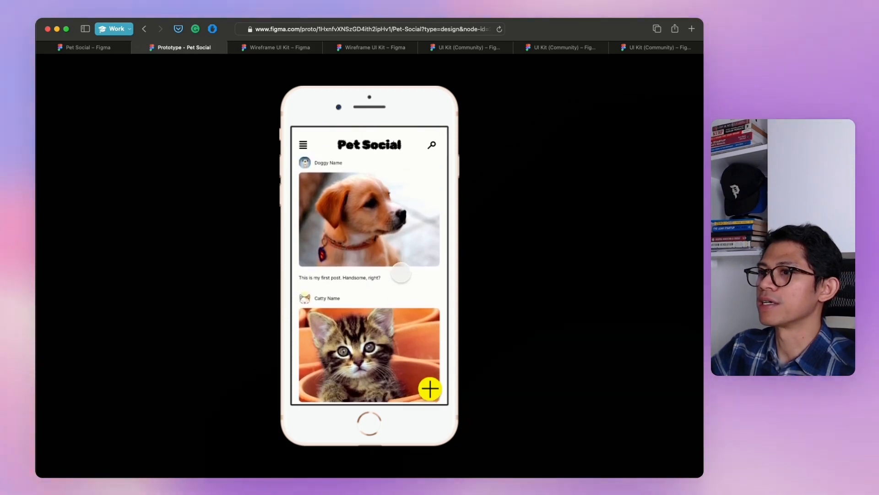
scroll(401, 272, down, 4)
scroll(401, 273, down, 1)
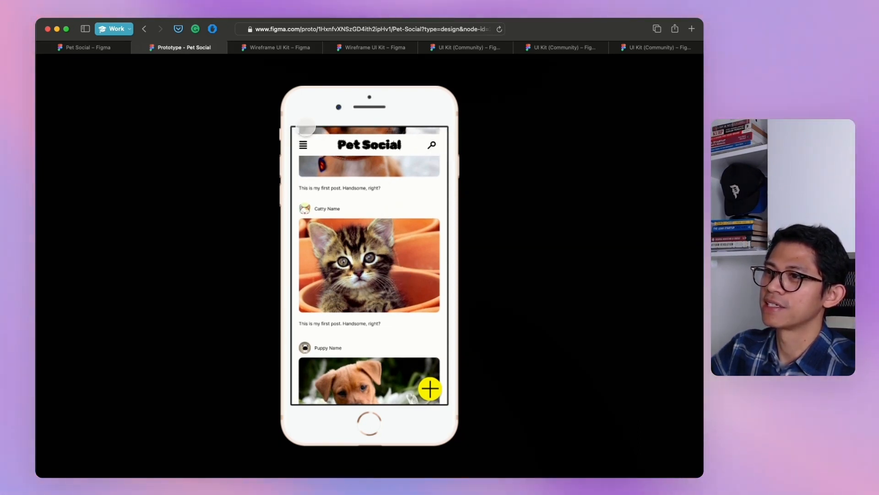
scroll(406, 226, up, 3)
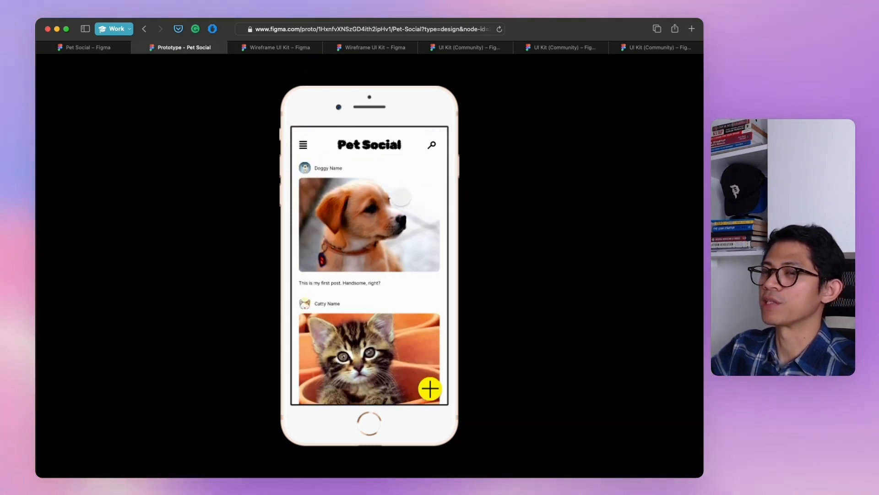
scroll(400, 200, down, 3)
scroll(399, 200, up, 3)
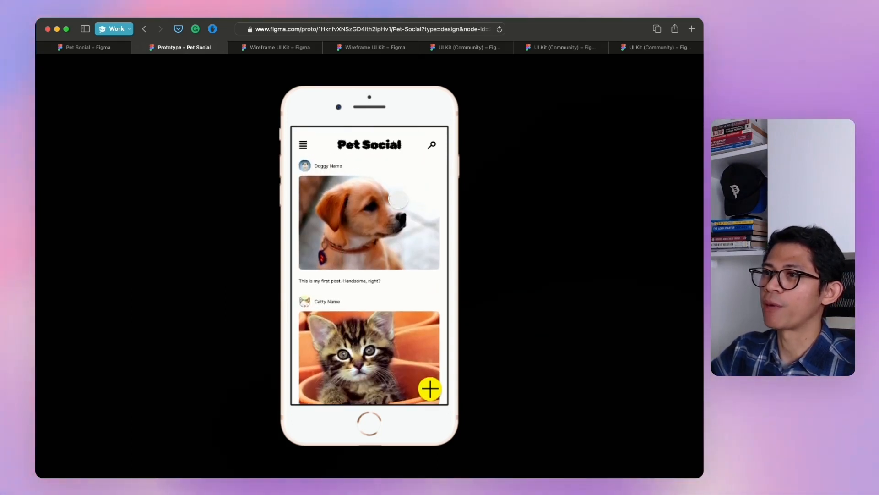
scroll(345, 196, down, 1)
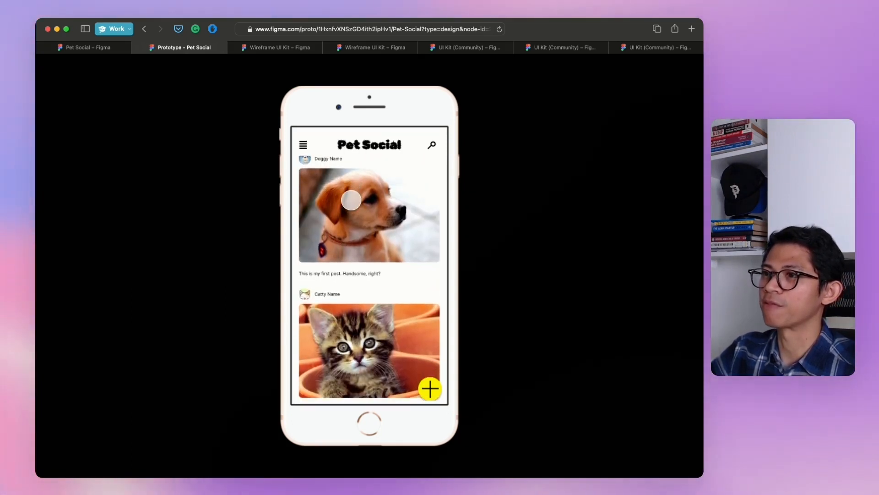
scroll(428, 388, down, 2)
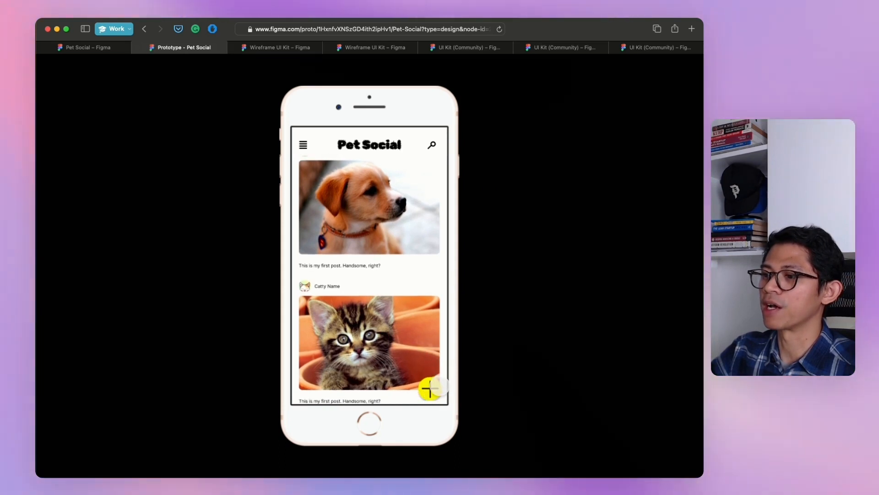
scroll(433, 391, up, 2)
scroll(432, 392, up, 1)
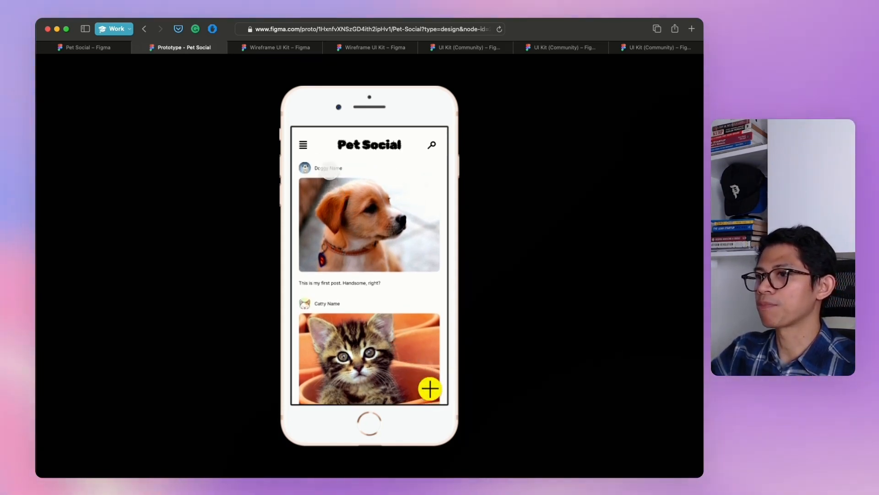
Test the animated transitions by twice opening the profile from the Doggy avatar and returning home through the Pet Social title.
click(306, 169)
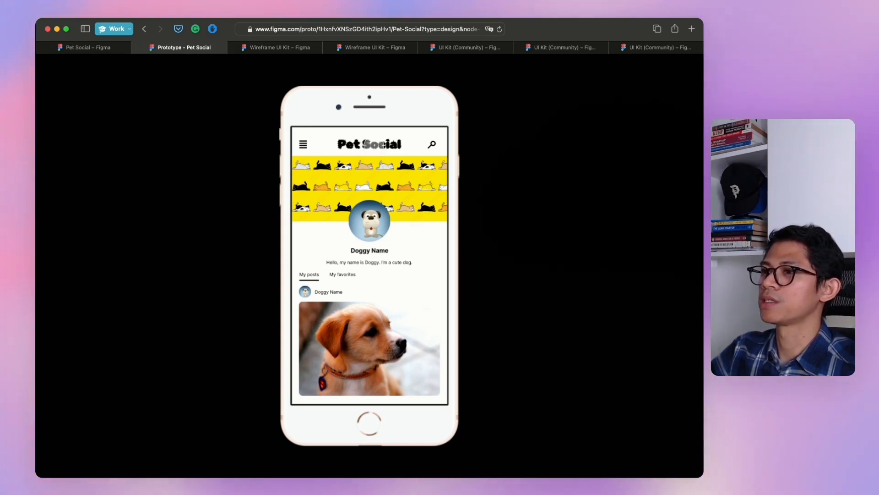
click(374, 145)
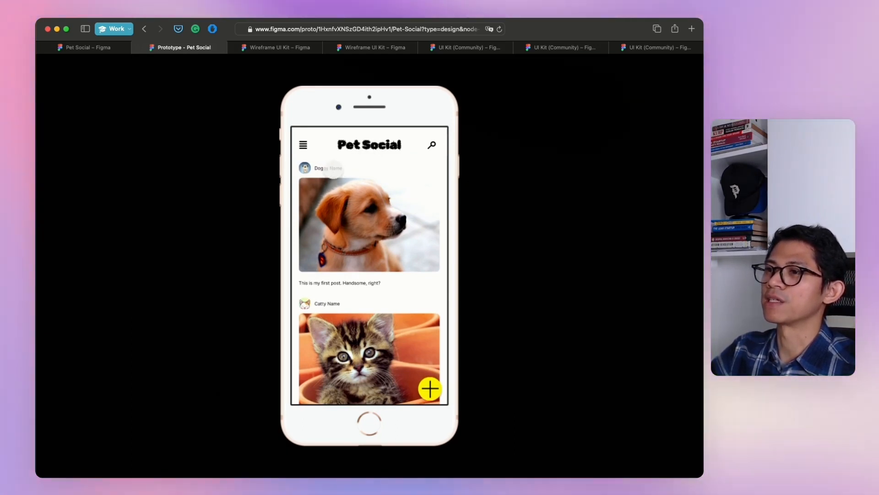
click(305, 168)
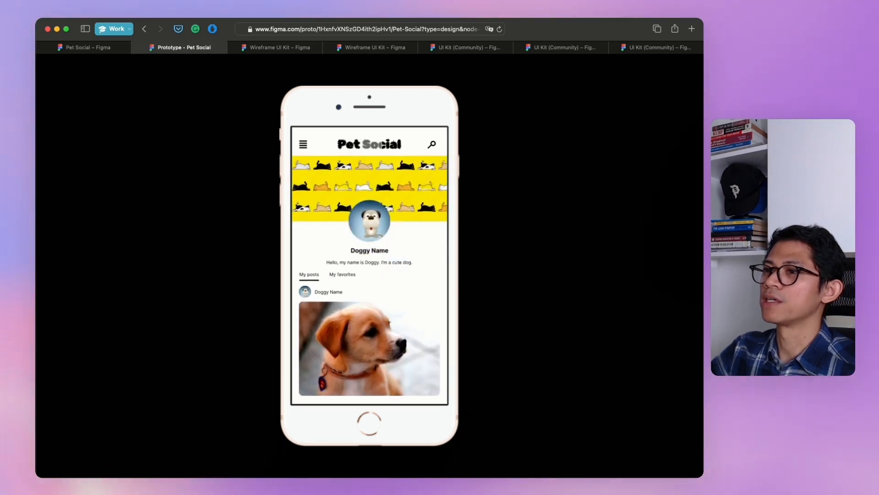
click(370, 145)
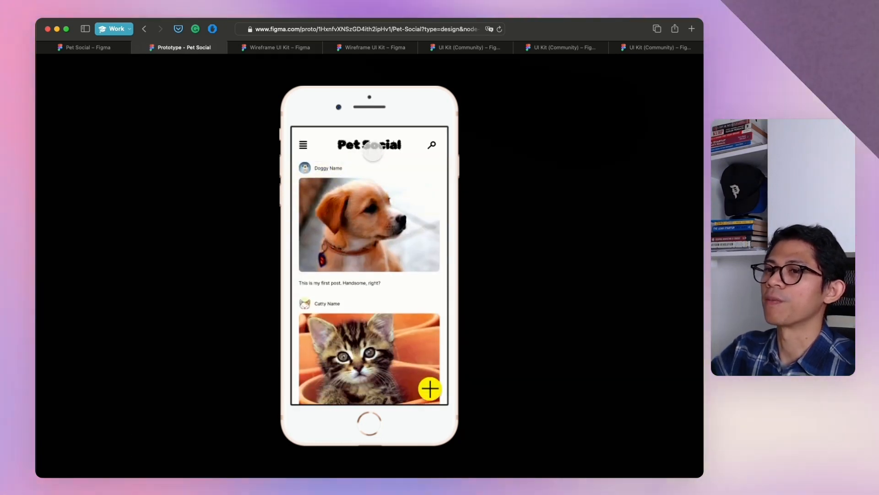